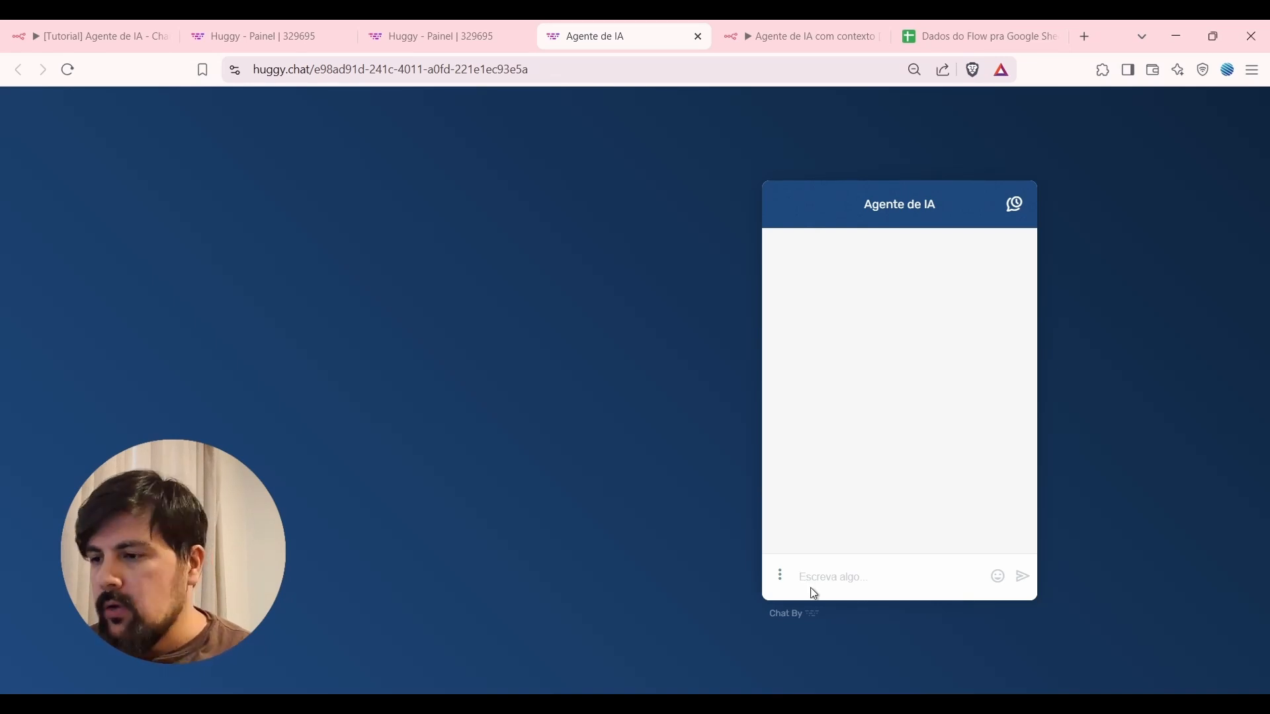
Start the chat with the message "oi" and choose the Agente de IA option from the bot's menu.
type("d")
type("i")
key("Return")
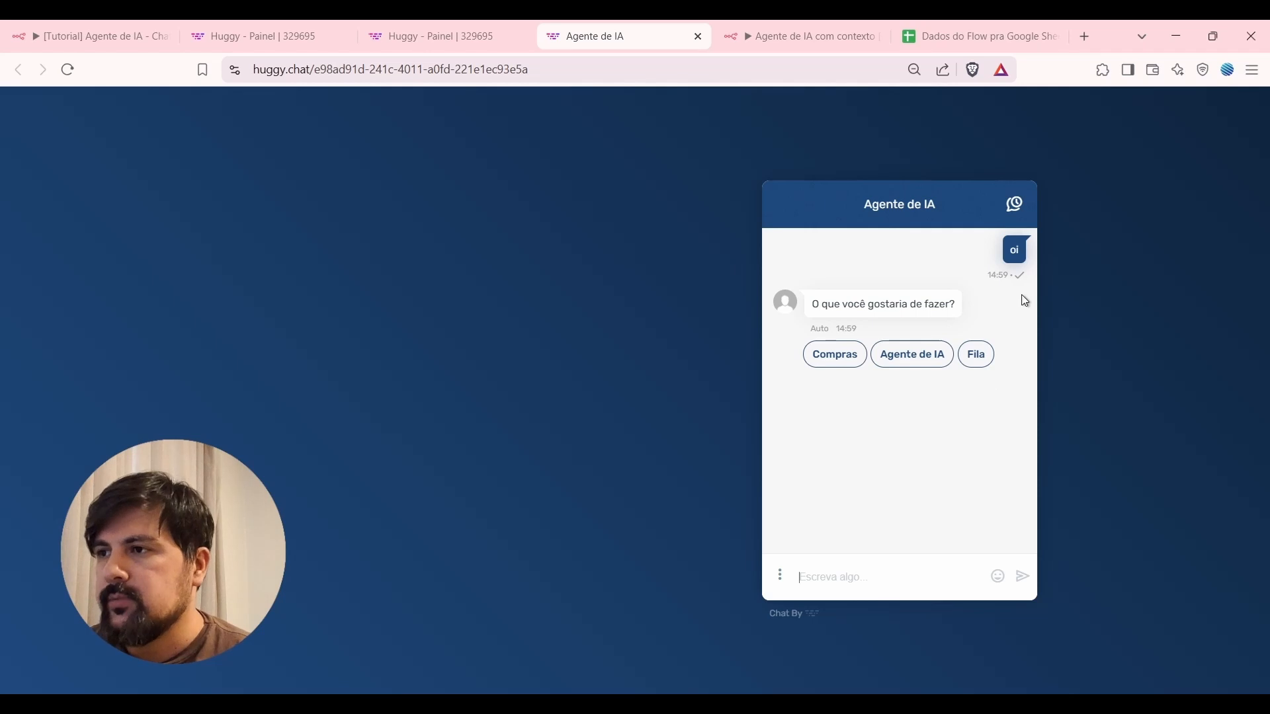
left_click(901, 363)
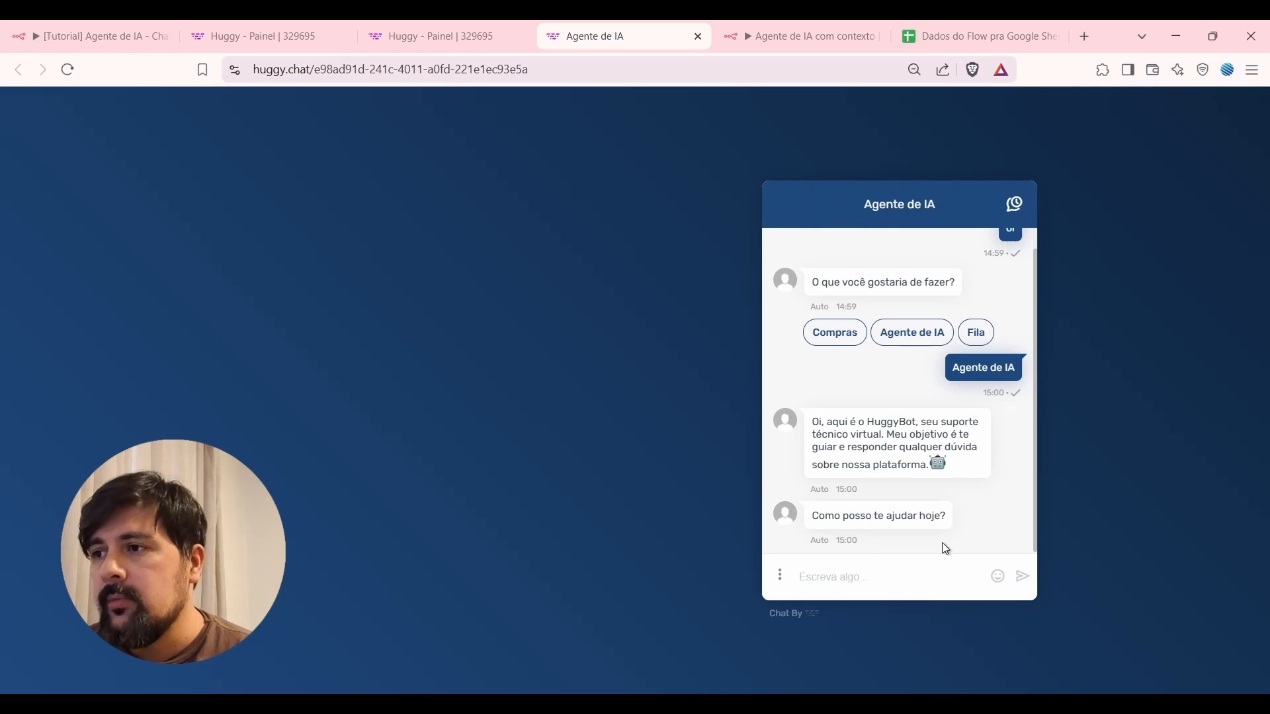
Send the AI agent the message "Estou com uma dúvida no Flow".
left_click_drag(948, 517, 852, 533)
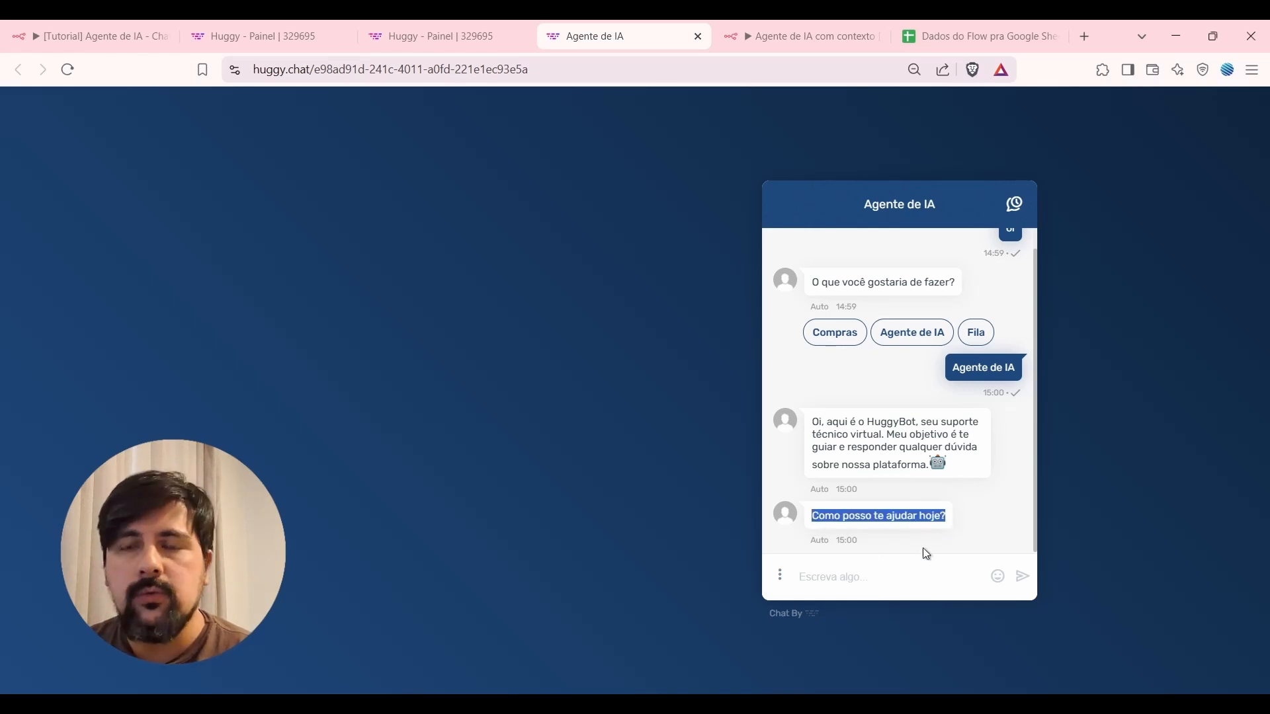
left_click(986, 530)
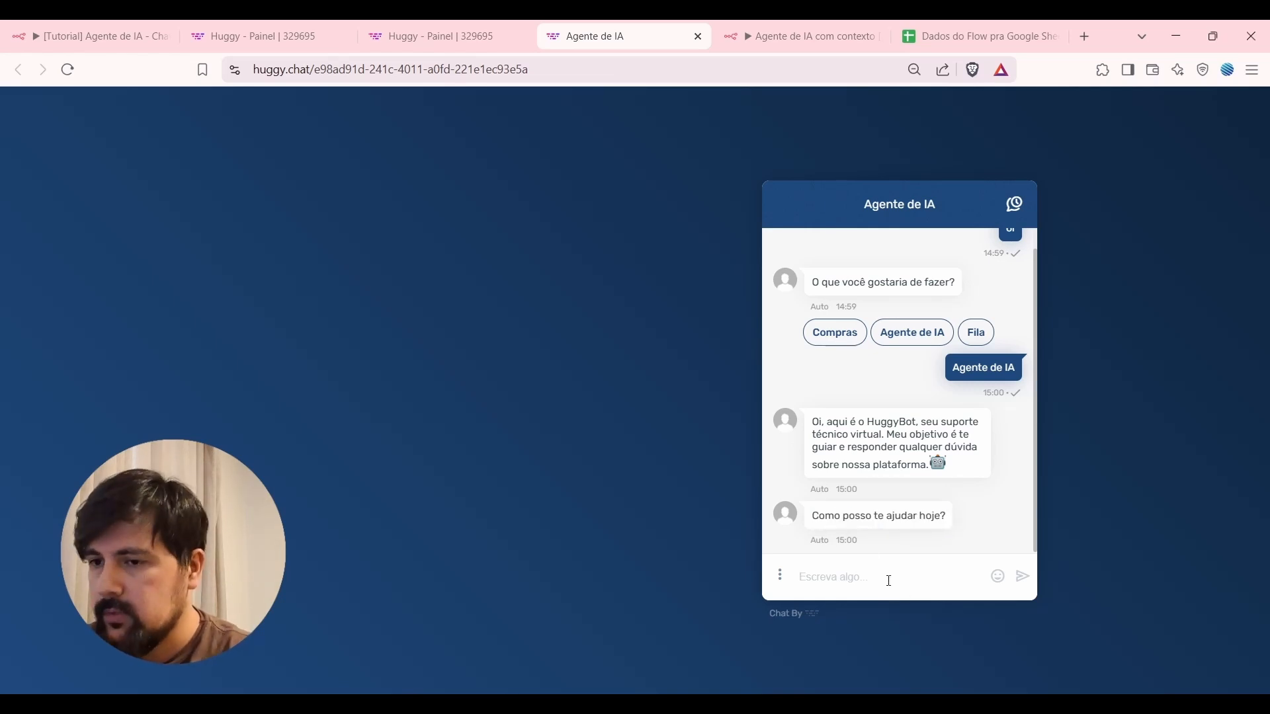
type("Estou com uma")
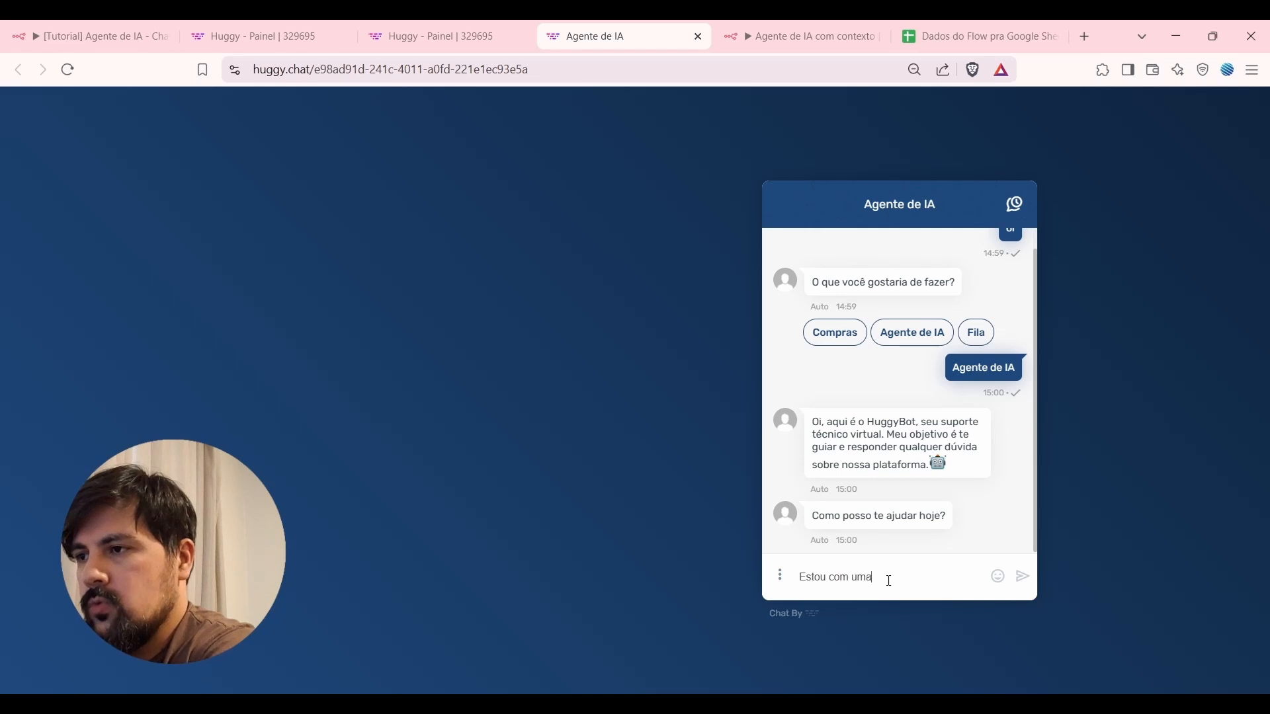
type(" dúvida no Flow")
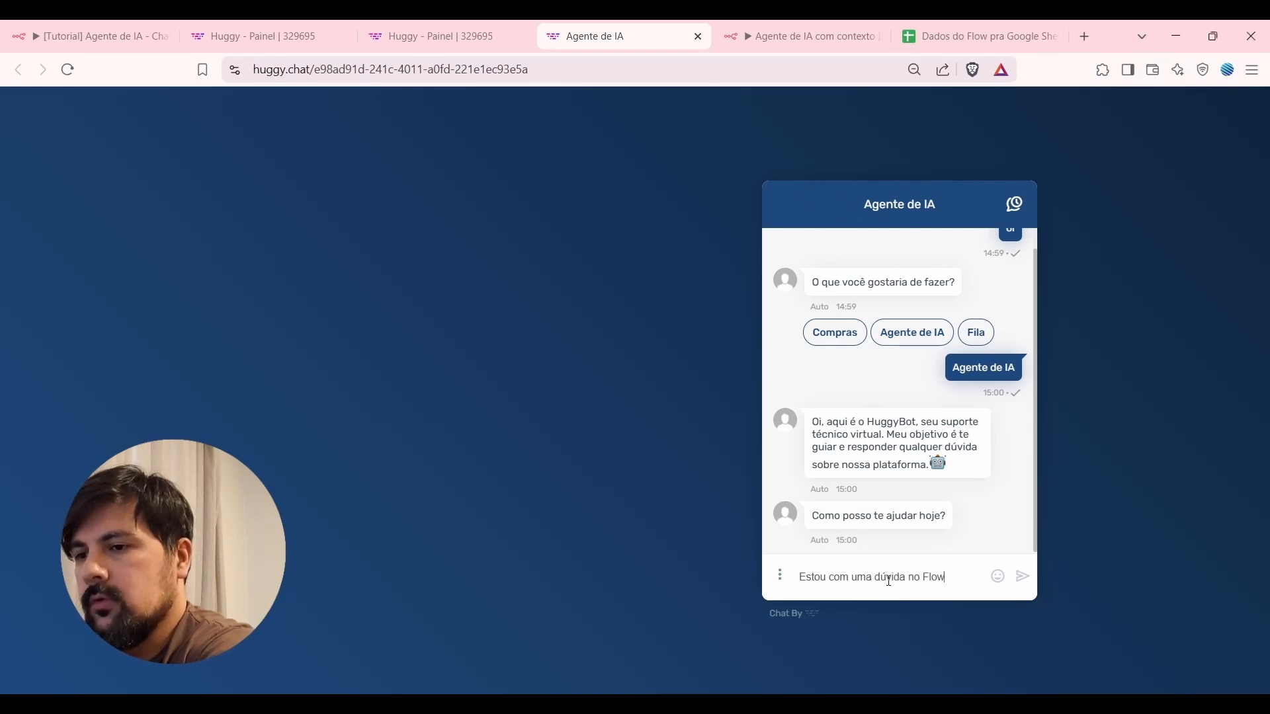
key("Return")
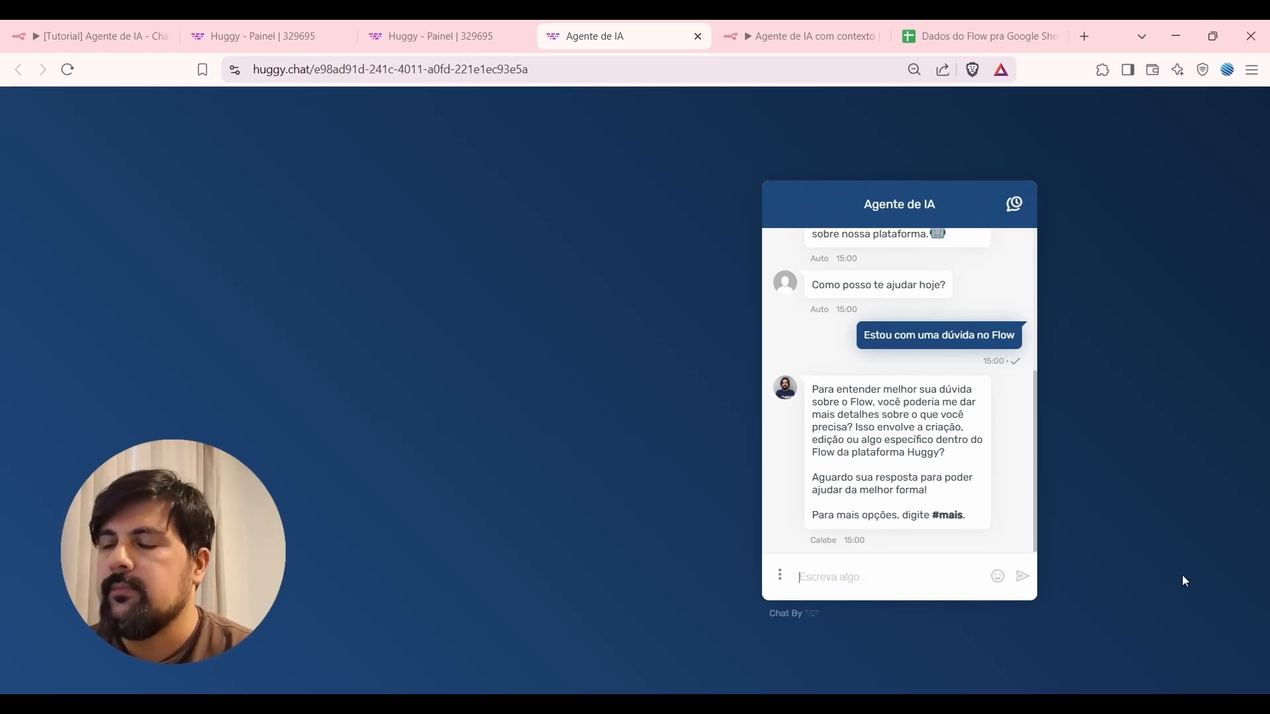
Answer the agent's request for details with "Estou com dificuldade de configurar a ação condicional".
type("Estou com")
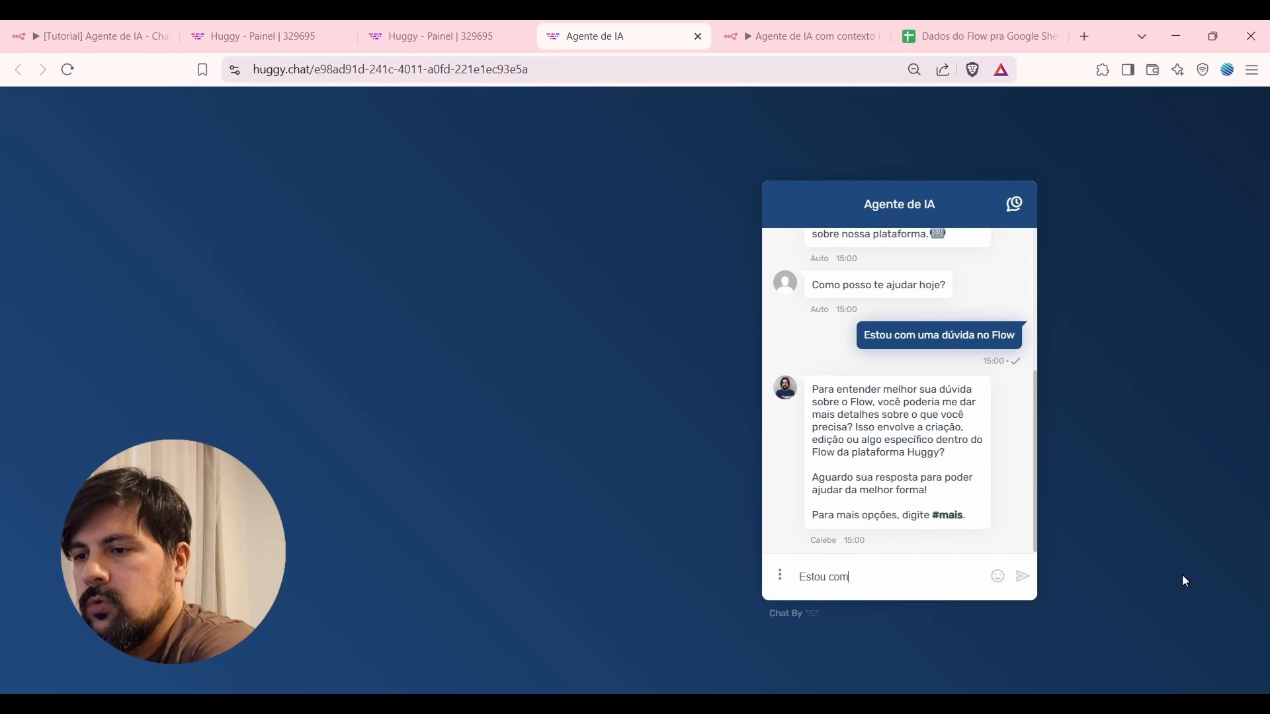
type(" dificuldade de con")
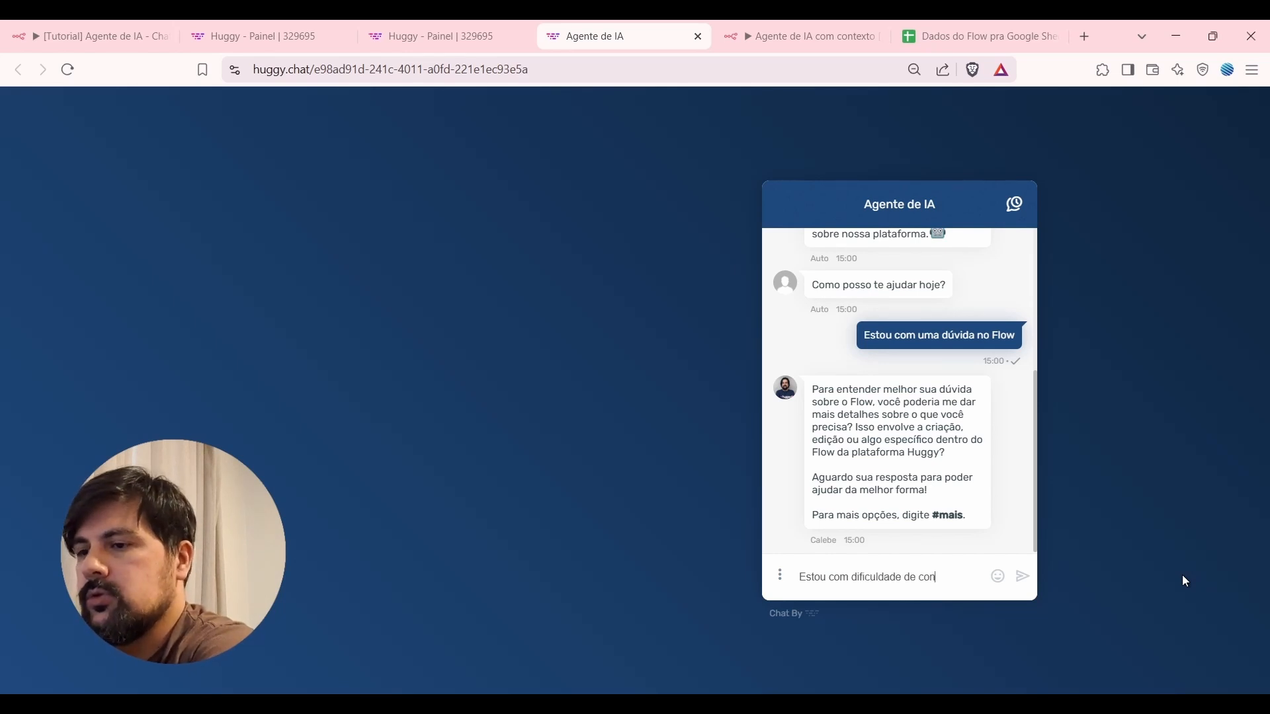
type("figurar a açã")
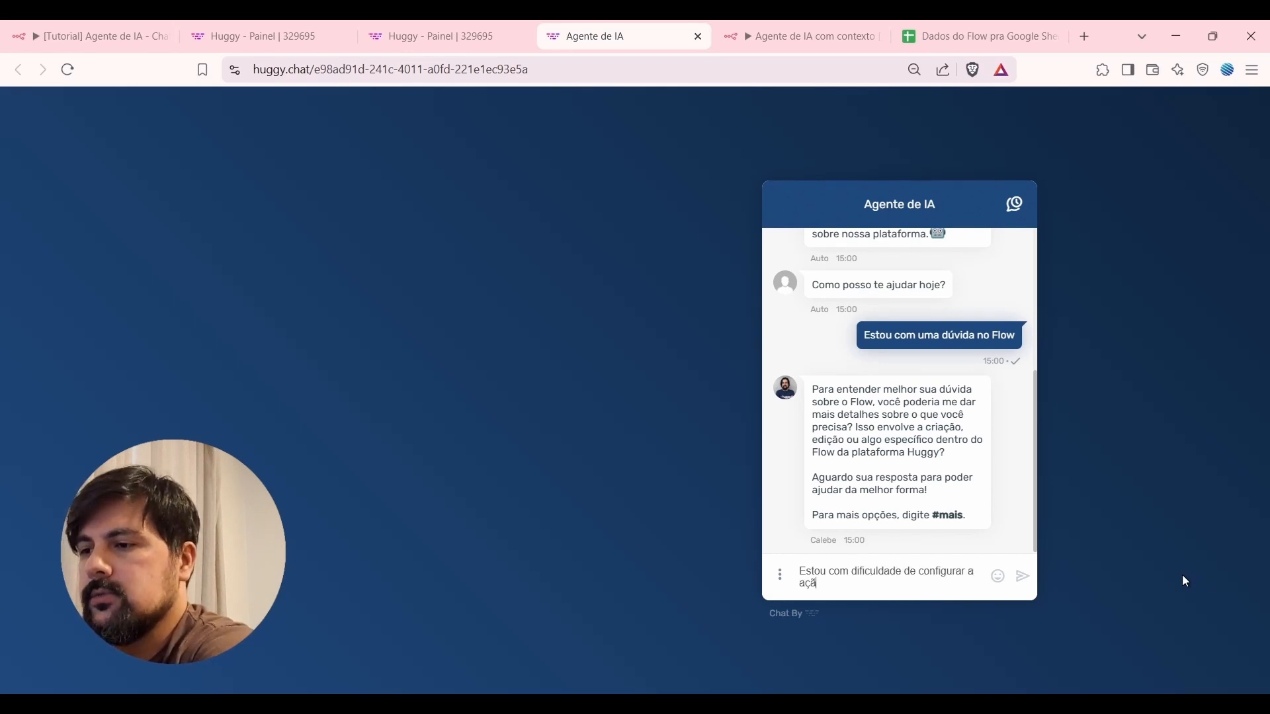
type("o condicional")
key("Return")
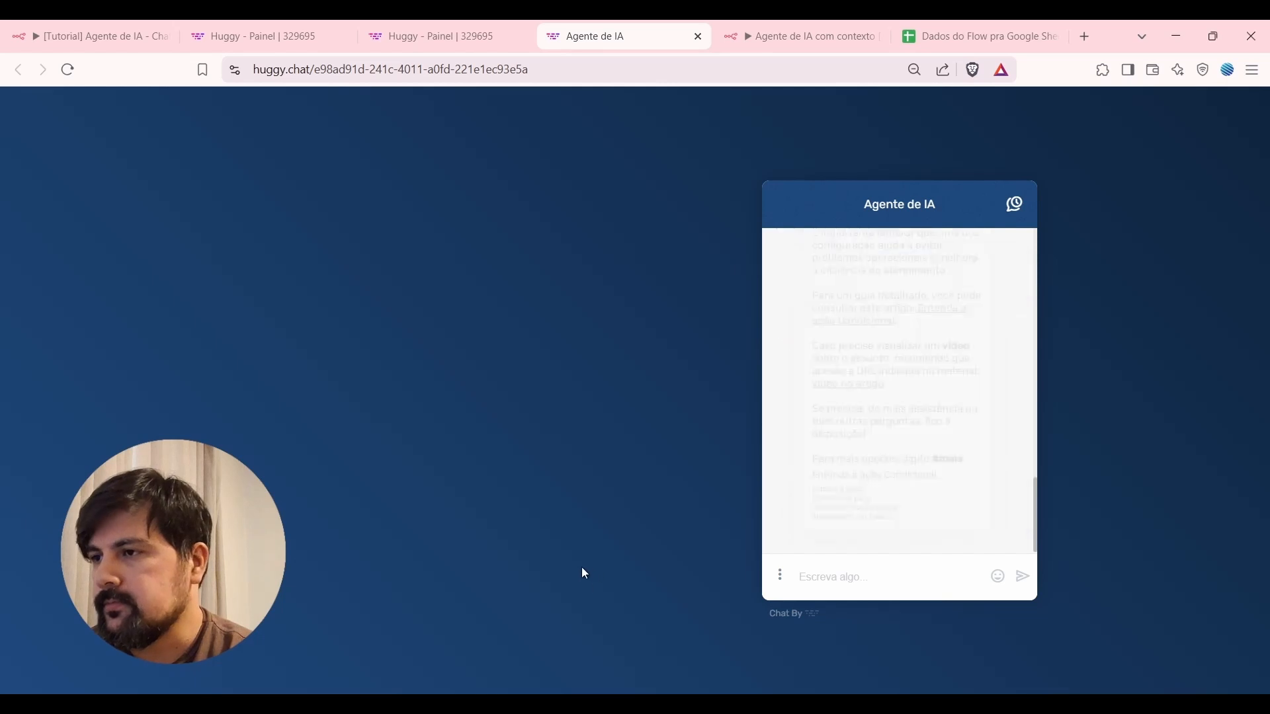
Review the agent's reply on configuring the conditional action, from its numbered steps to the article and video links.
scroll(805, 417, "up", 5)
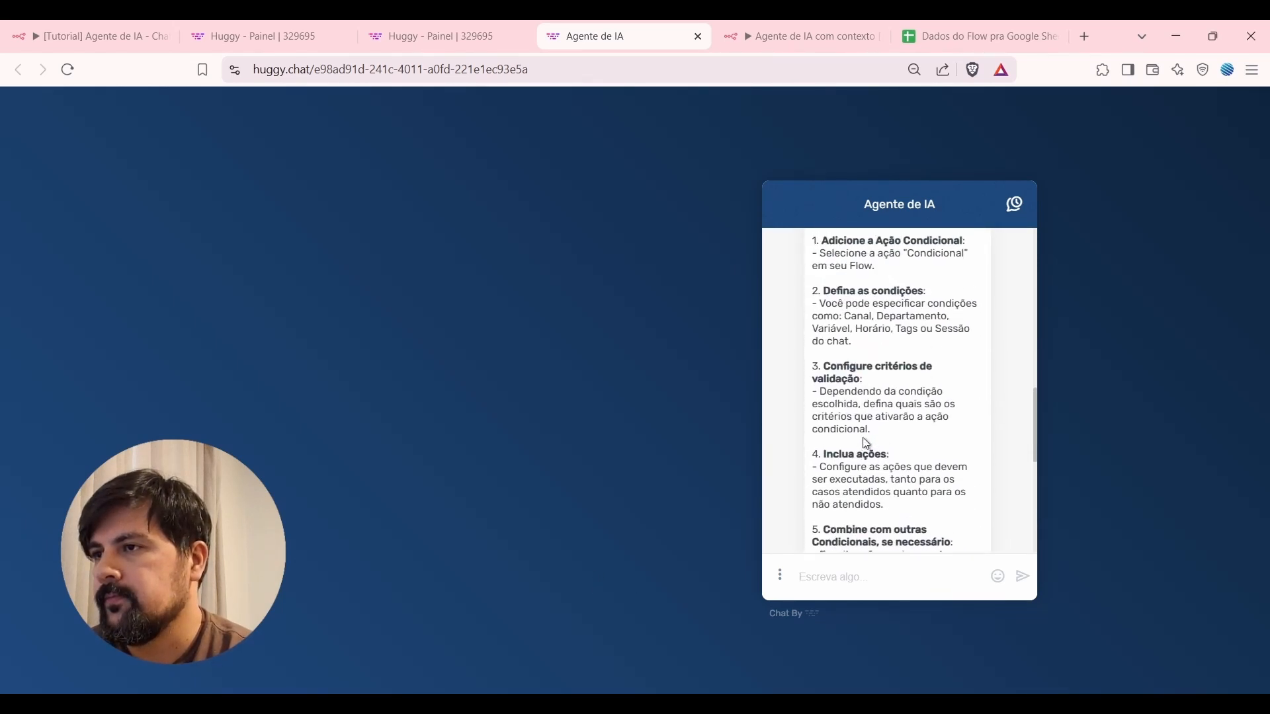
scroll(866, 443, "up", 4)
scroll(998, 386, "down", 2)
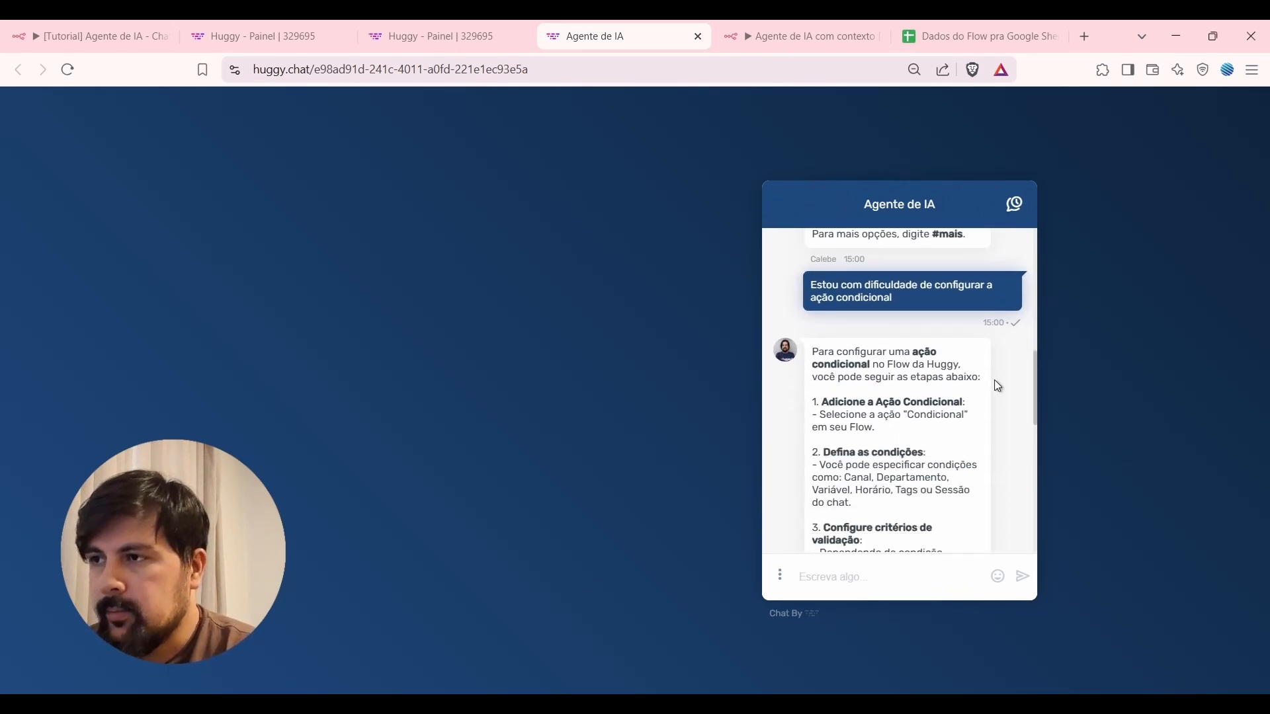
left_click_drag(915, 368, 808, 355)
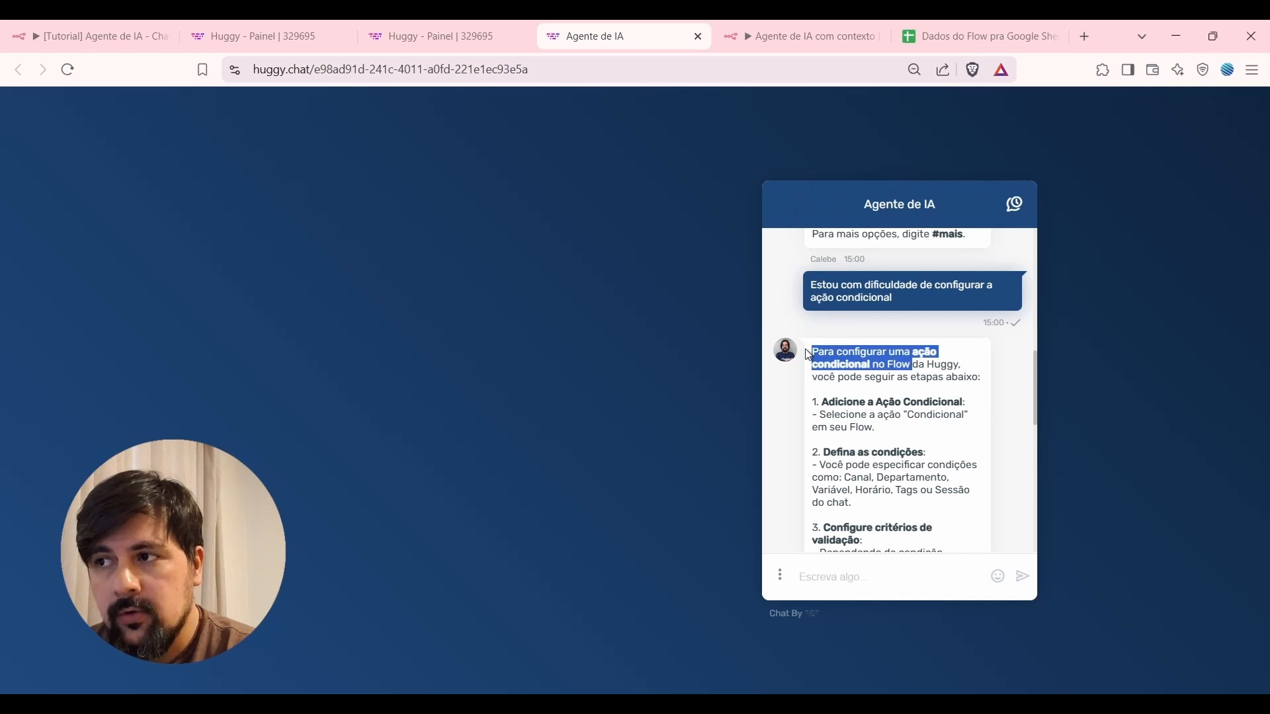
scroll(953, 360, "up", 3)
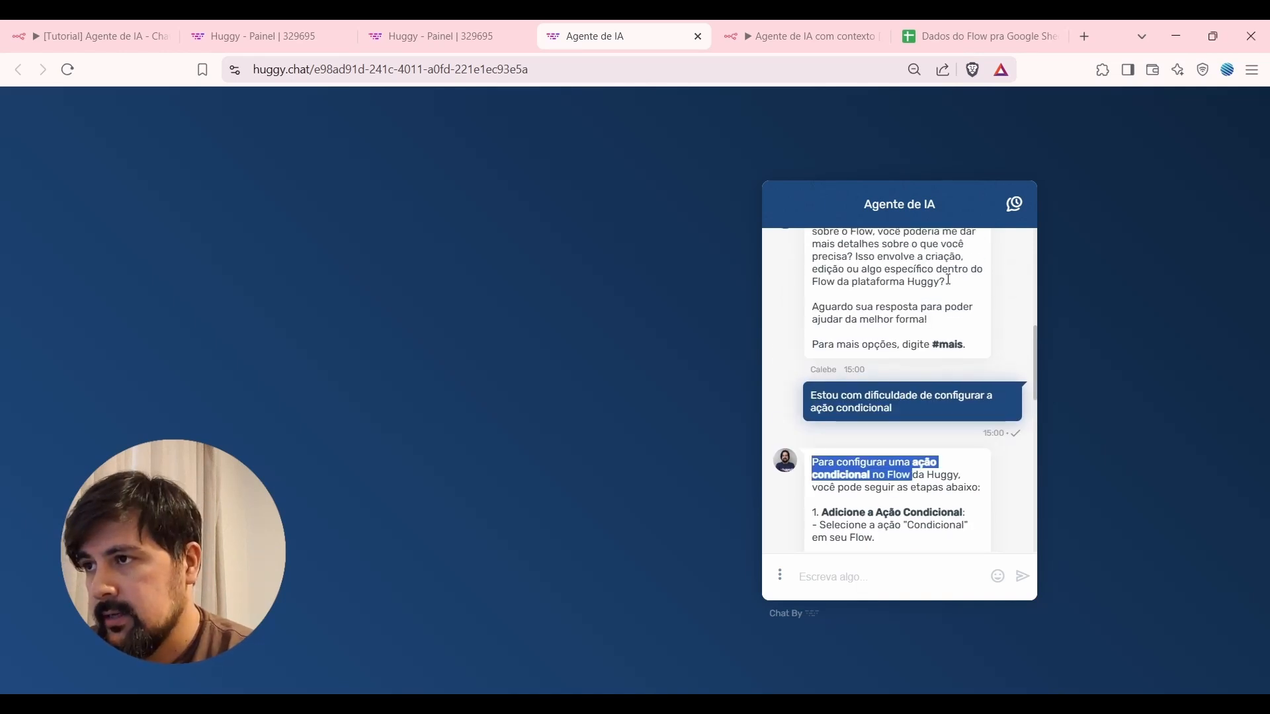
scroll(949, 361, "down", 2)
scroll(949, 360, "down", 2)
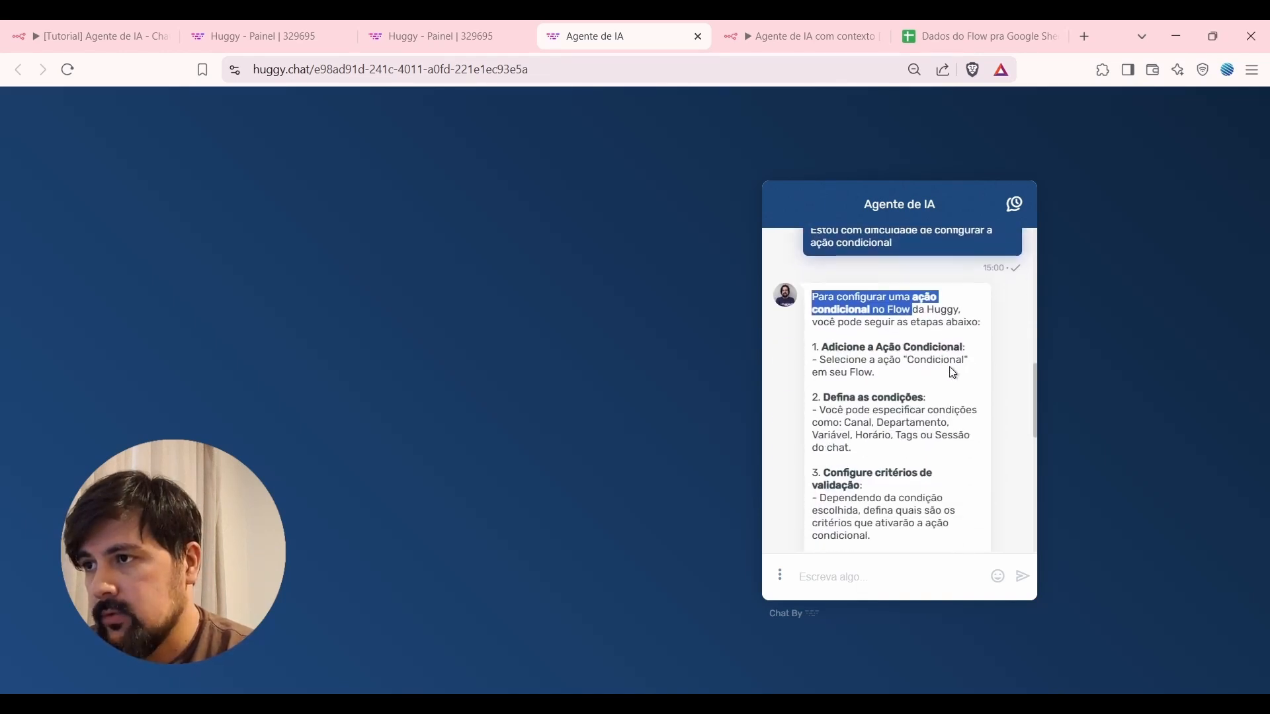
left_click(878, 358)
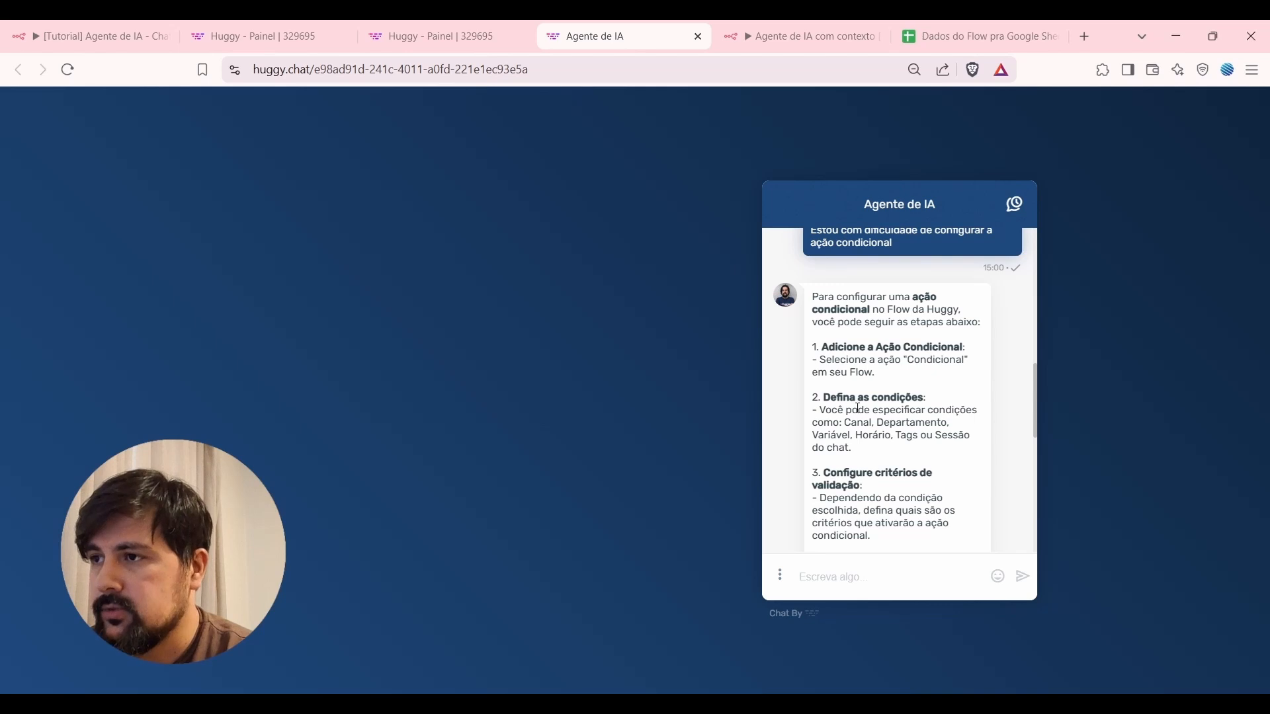
left_click_drag(823, 396, 921, 397)
scroll(920, 398, "down", 3)
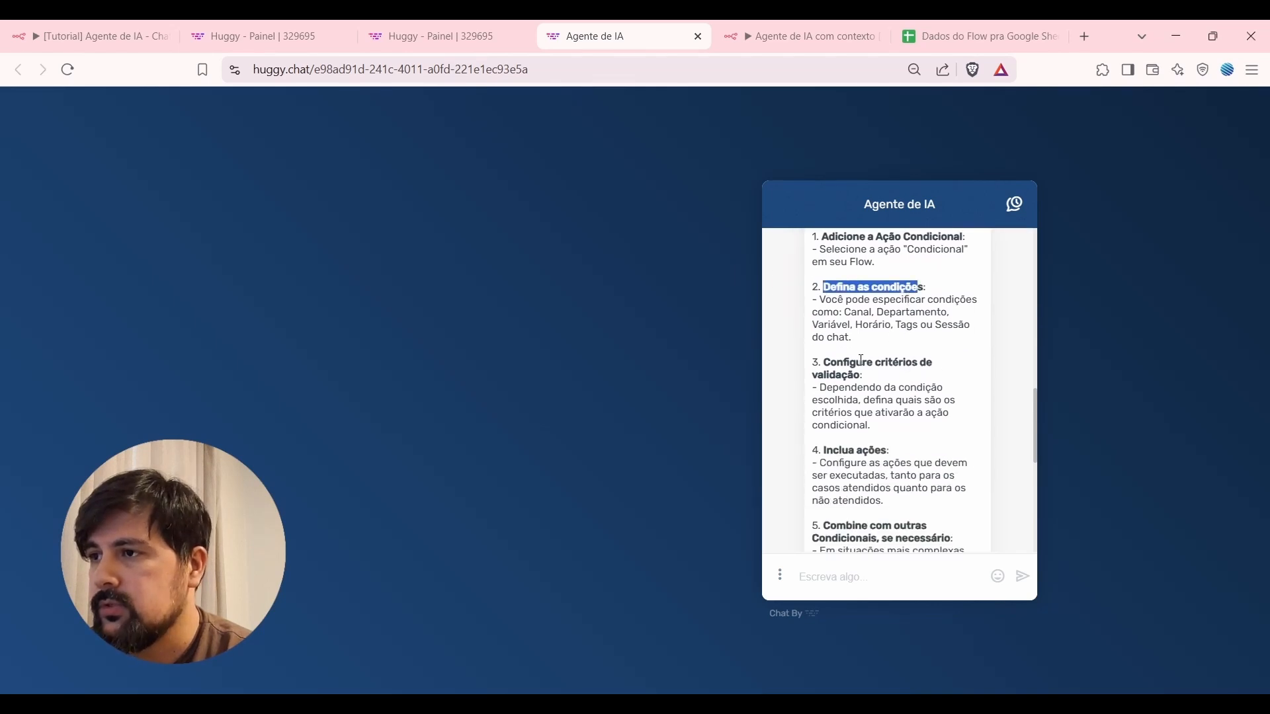
left_click_drag(823, 363, 861, 375)
scroll(921, 320, "down", 6)
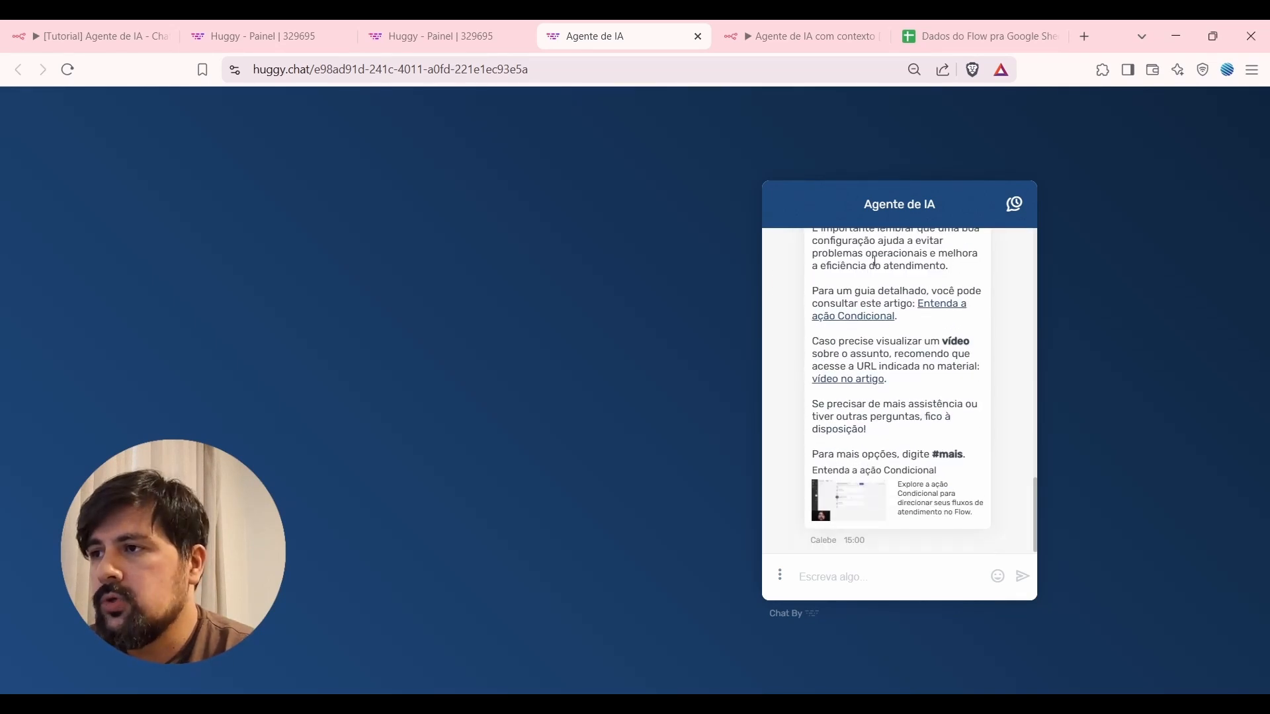
scroll(996, 312, "up", 2)
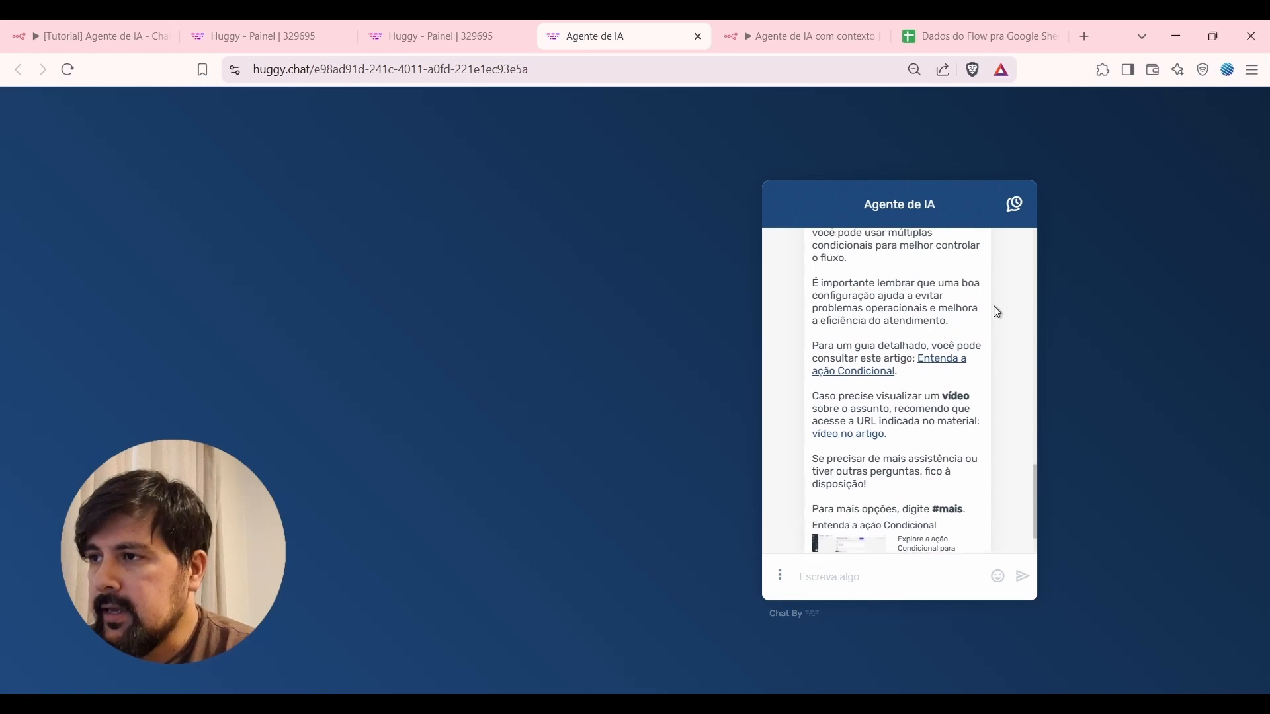
scroll(863, 357, "up", 4)
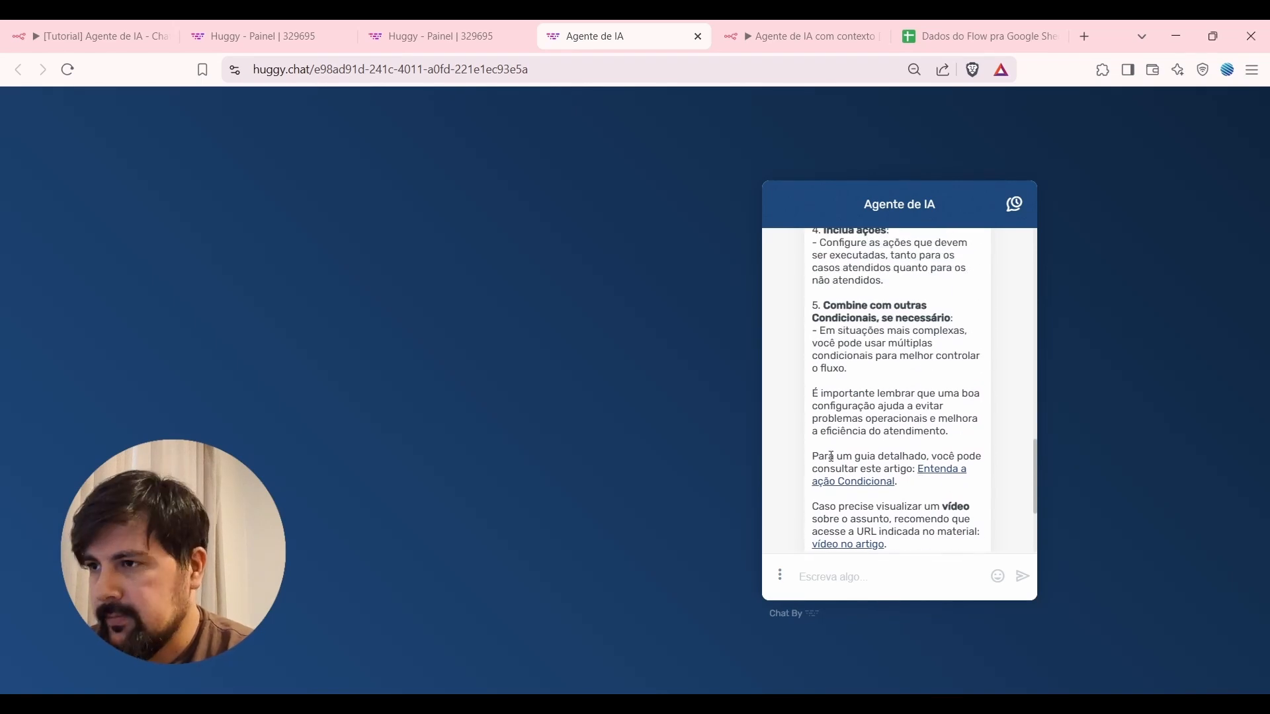
Open the linked article "Entenda a ação Condicional" and skim it down to the section "Como configurar?".
left_click(950, 471)
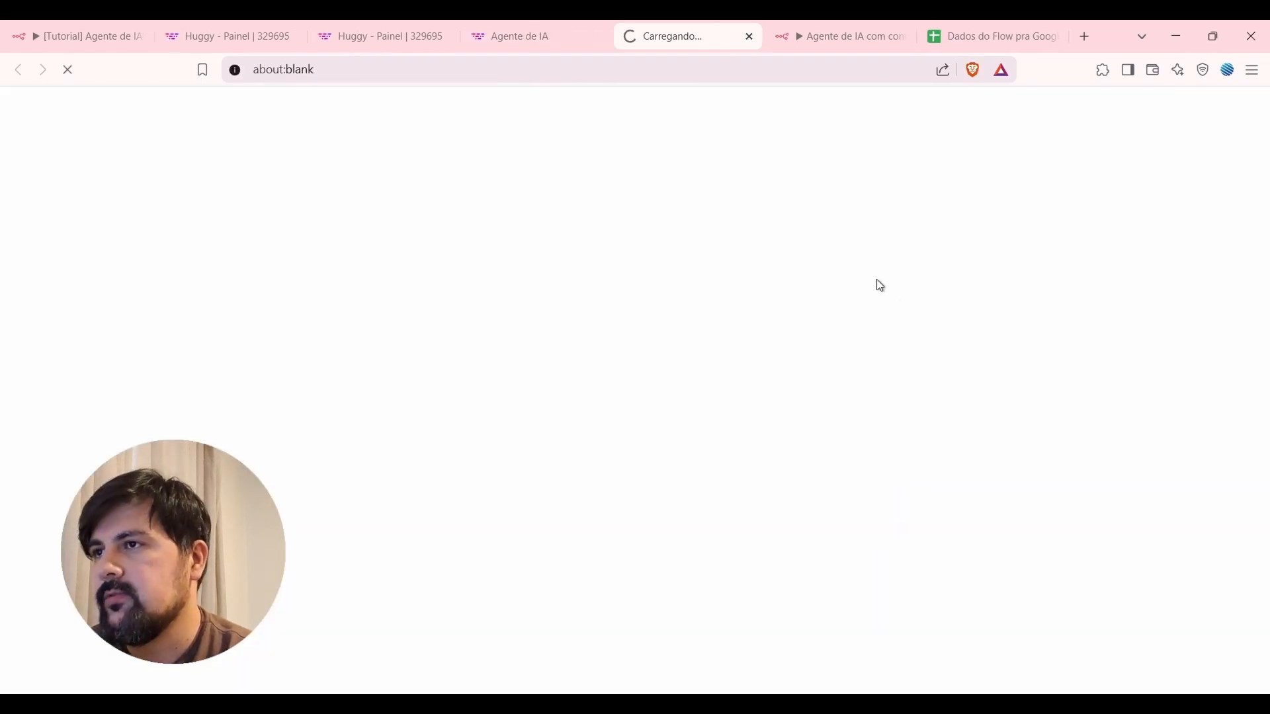
scroll(740, 420, "down", 2)
scroll(742, 420, "down", 2)
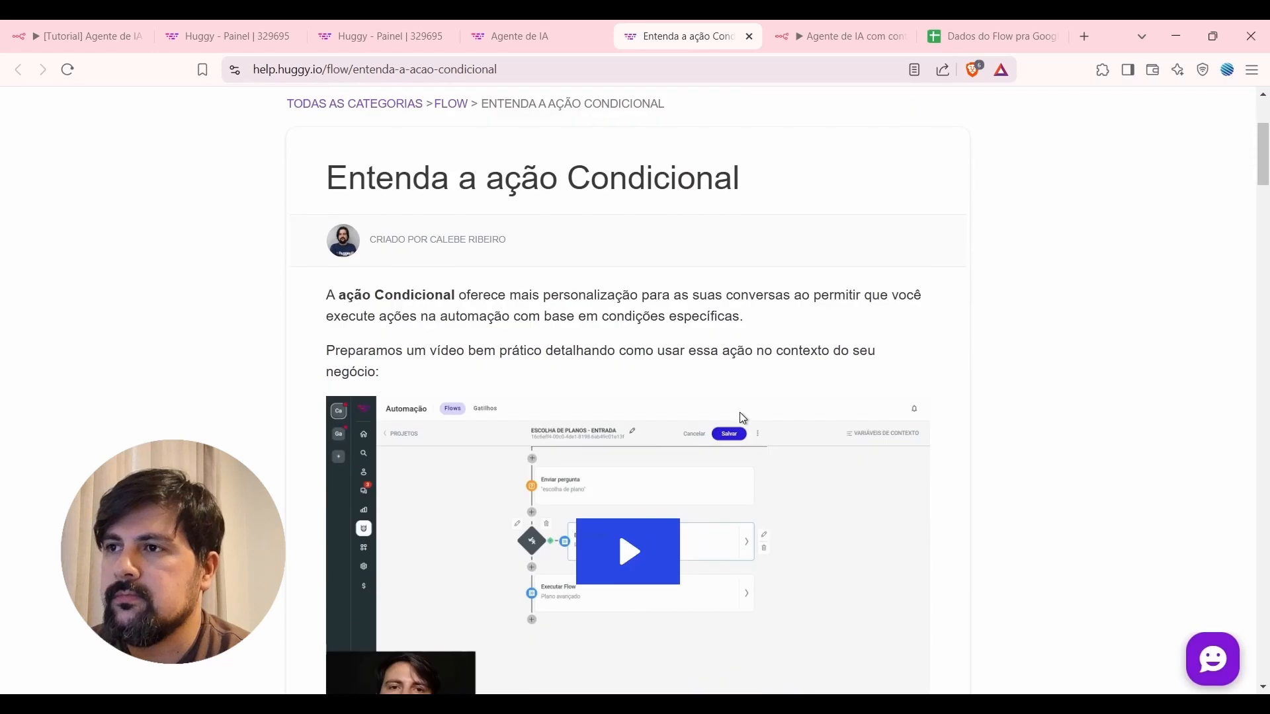
scroll(743, 419, "down", 15)
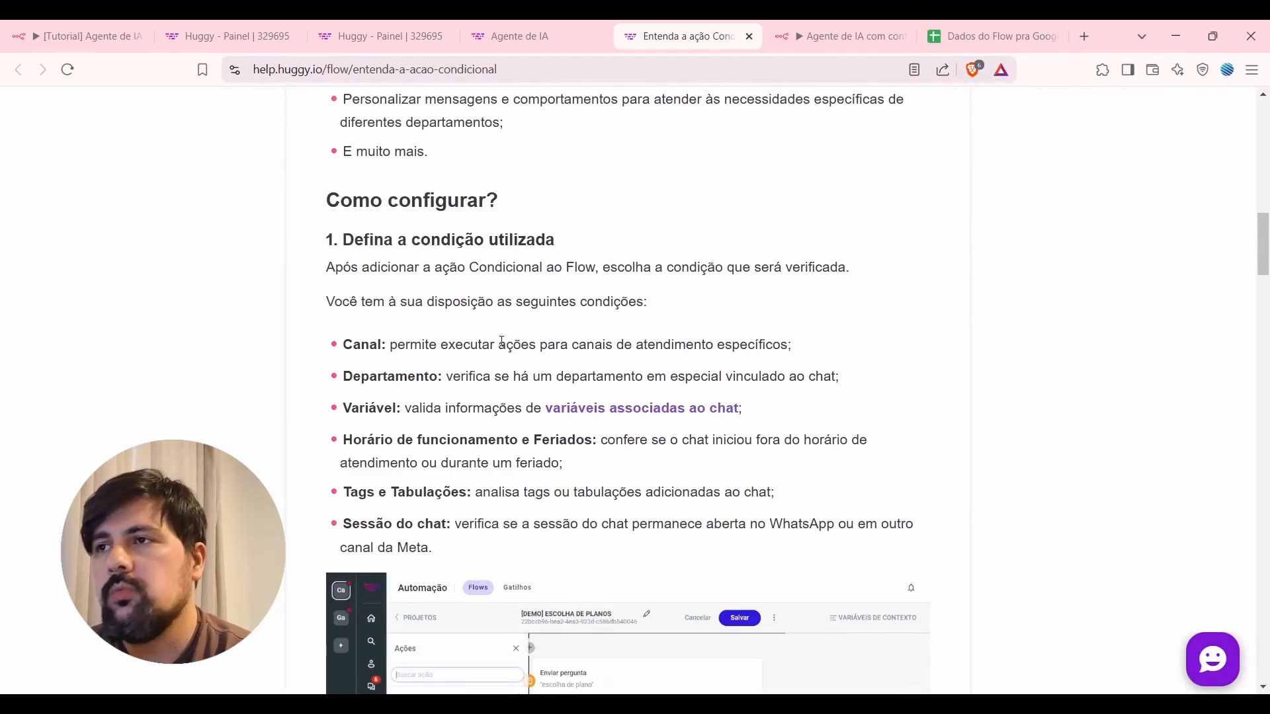
Return to the Agente de IA chat and send "#mais" to request more options.
left_click(549, 32)
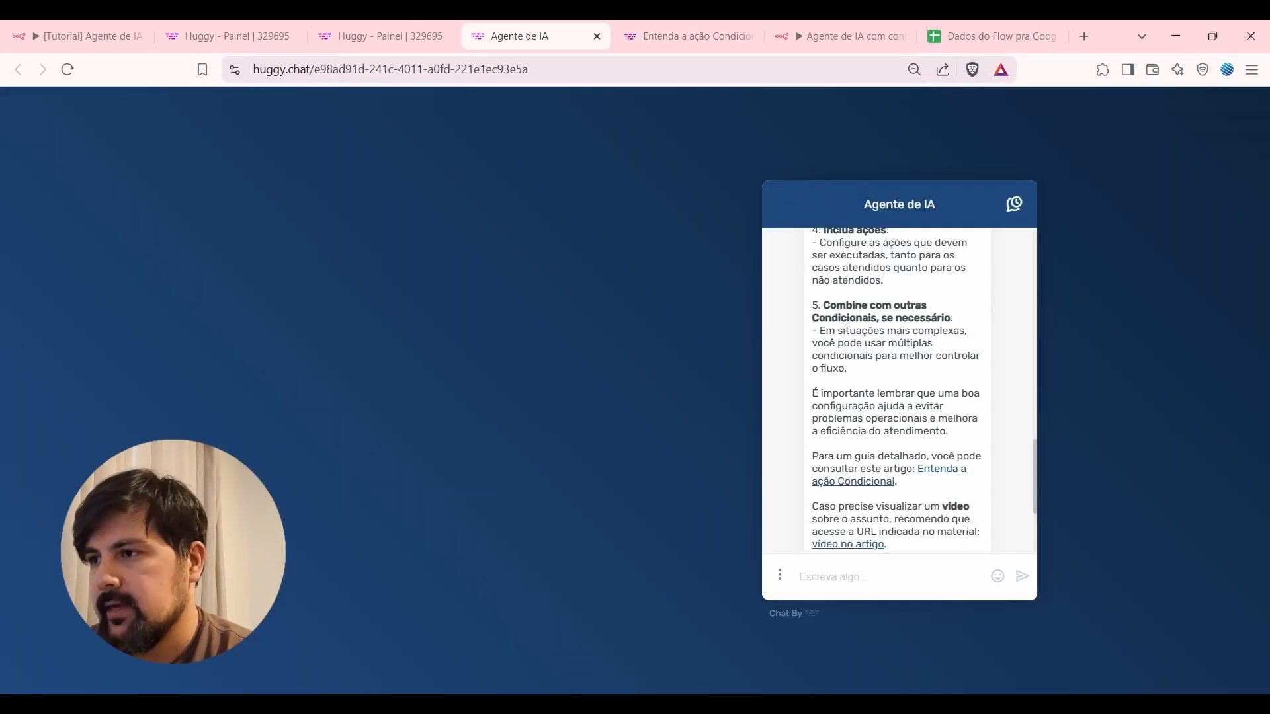
left_click_drag(812, 455, 950, 475)
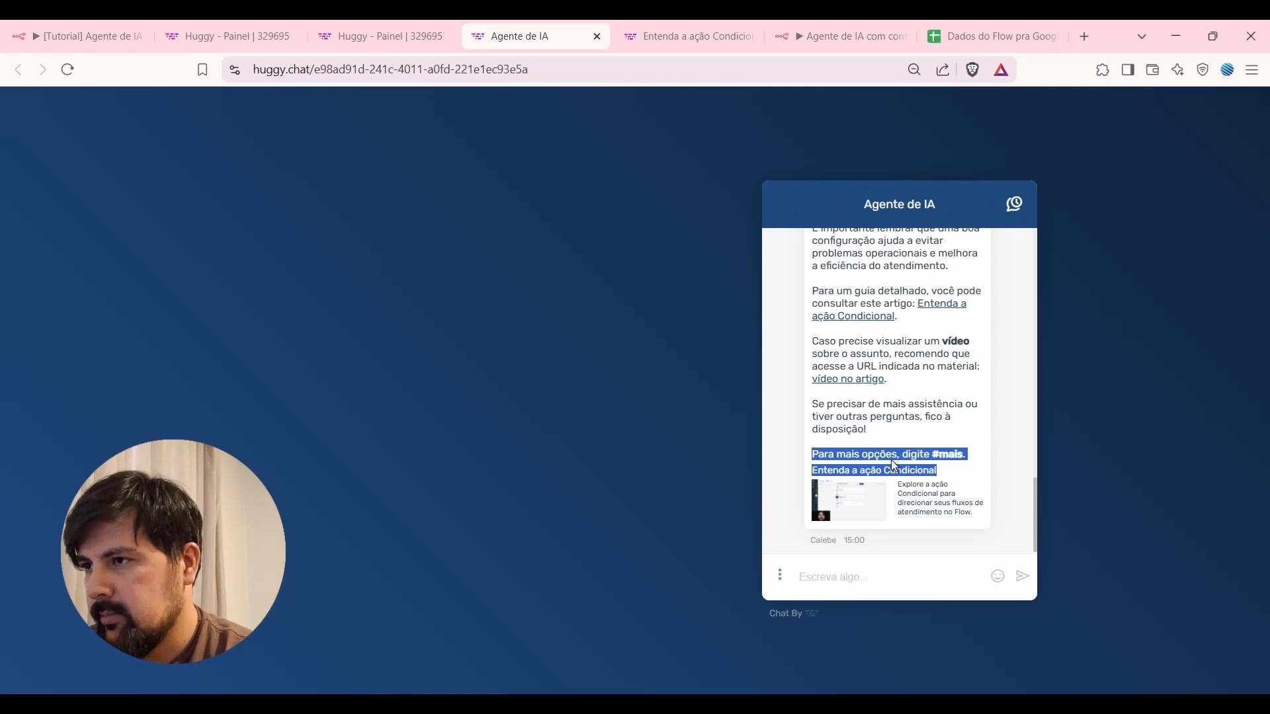
left_click(829, 583)
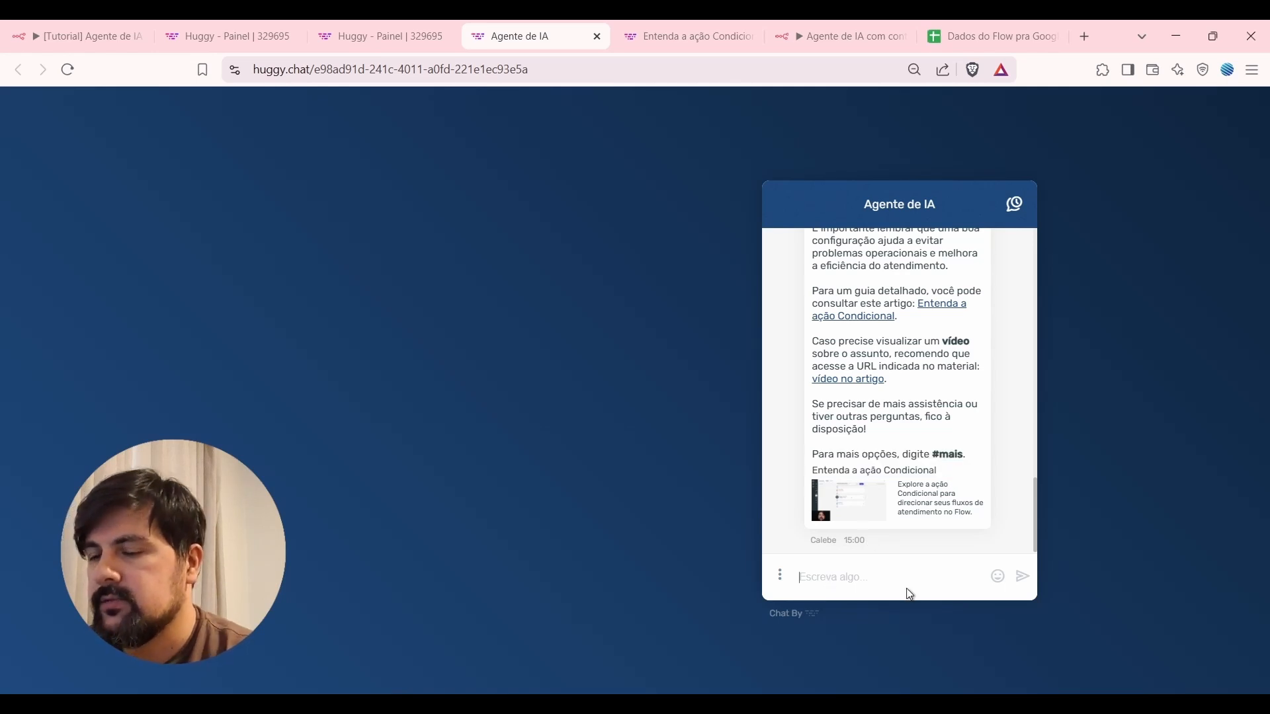
type("#")
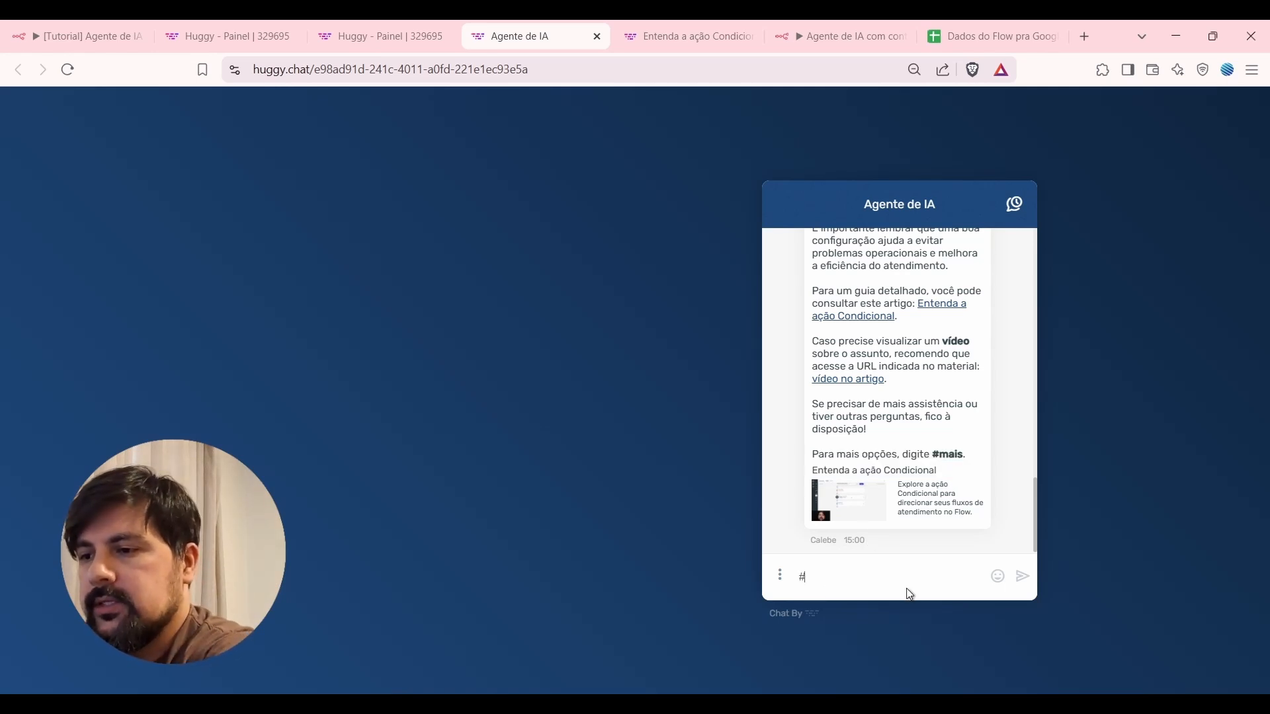
type("mais")
key("Return")
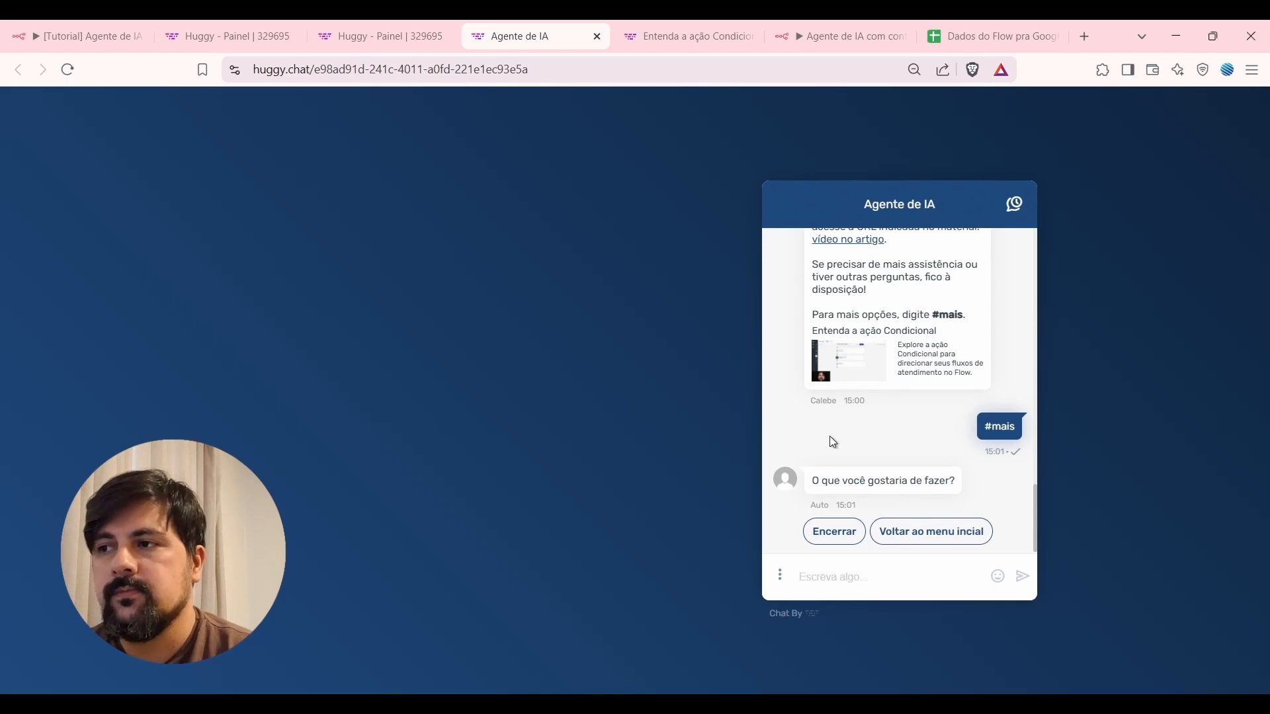
Go back to the bot's initial menu and choose the Compras option.
left_click_drag(822, 481, 981, 478)
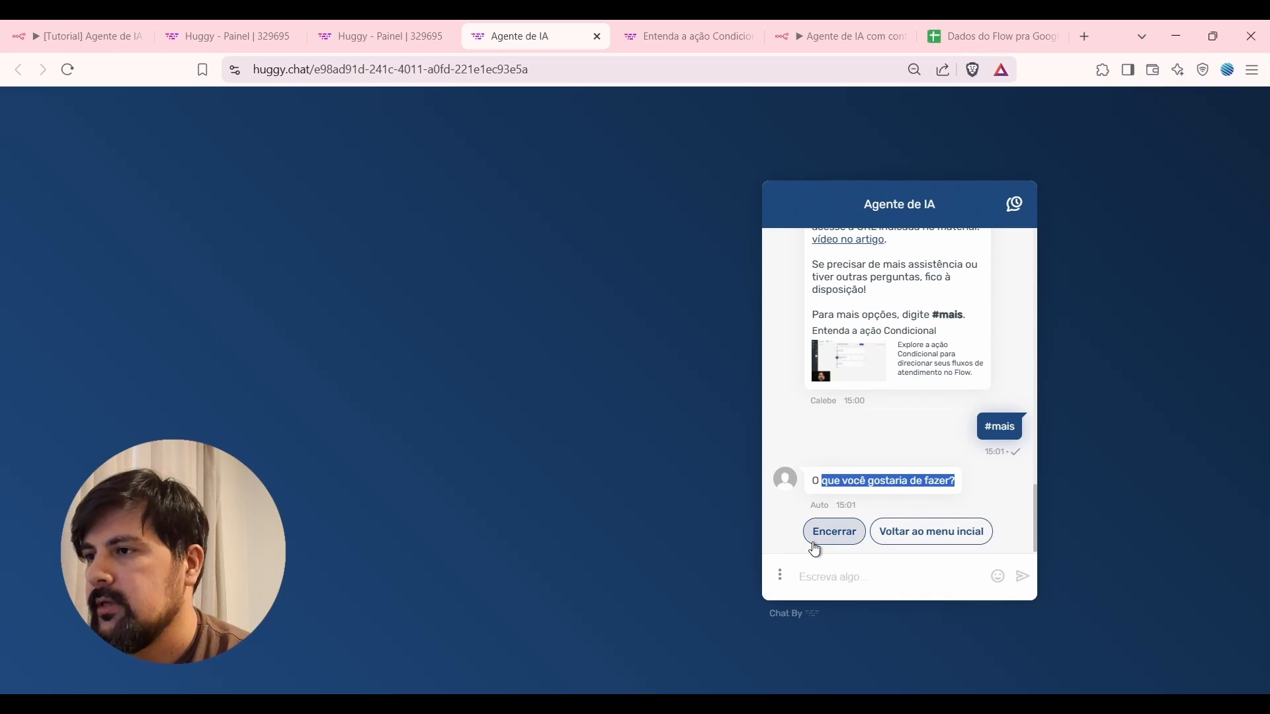
left_click(929, 533)
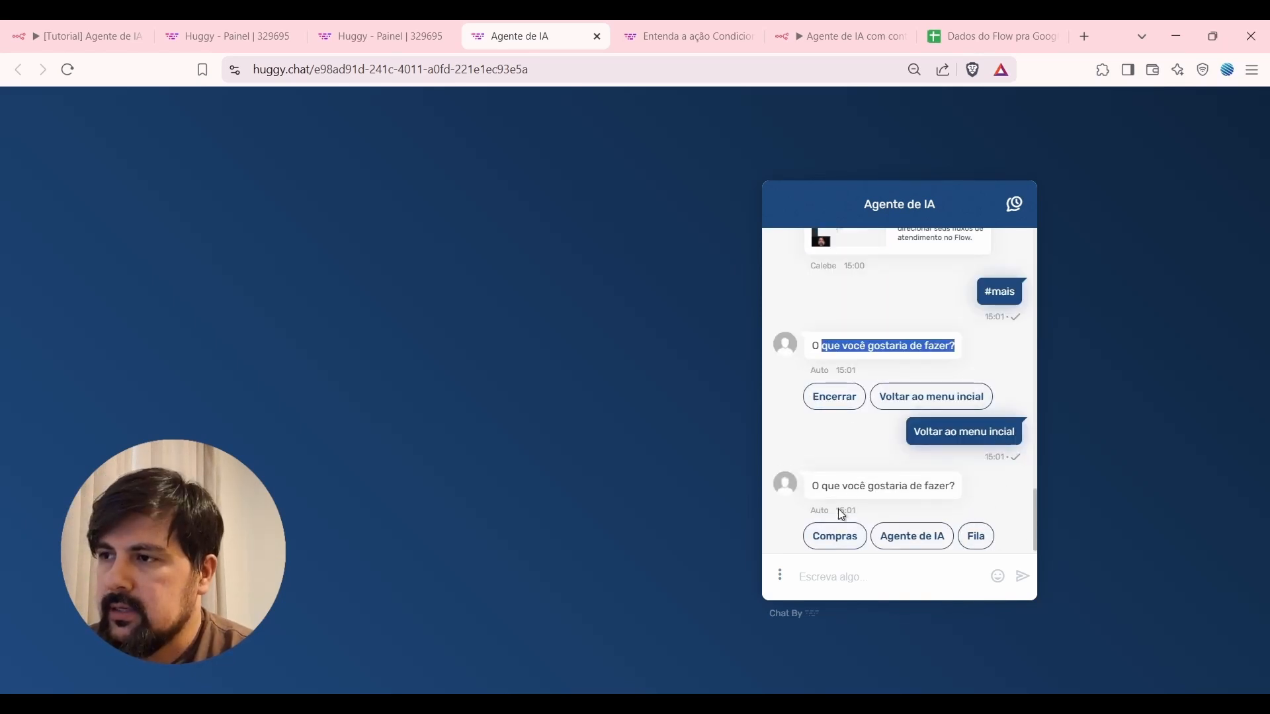
left_click(836, 537)
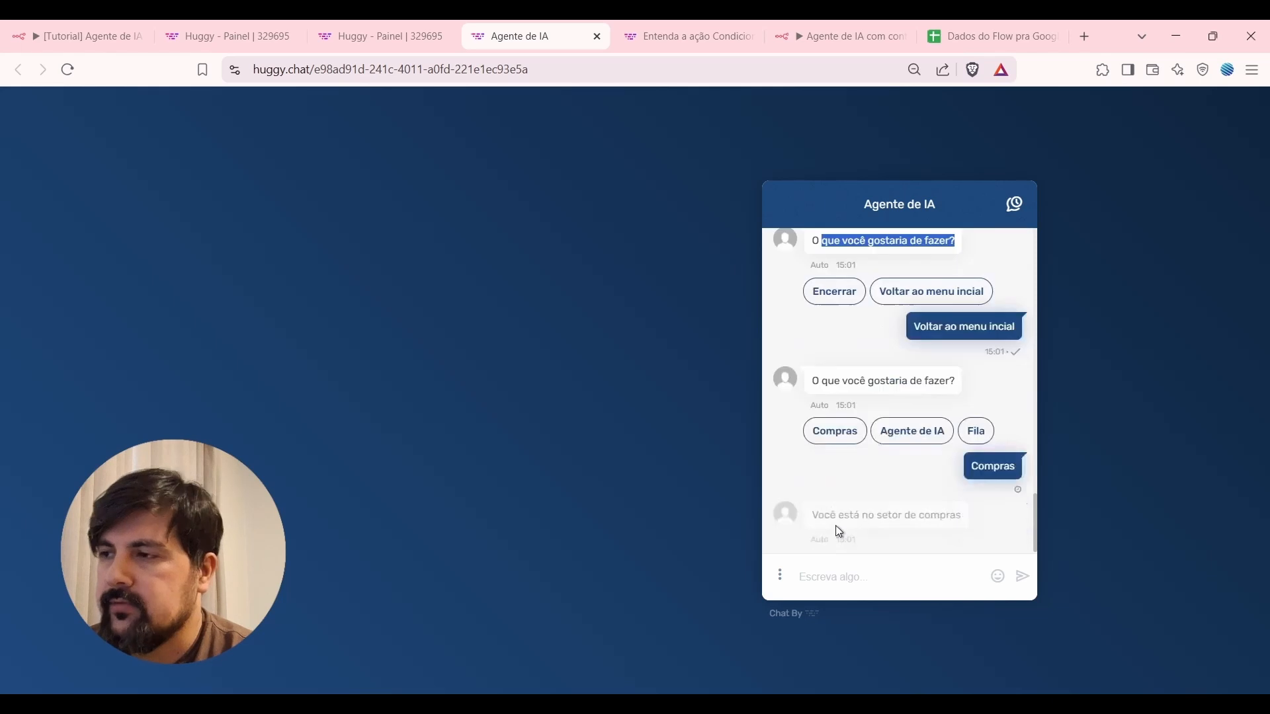
Send the purchasing department the message "Gostaria de falar com um comprador".
type("GOsta")
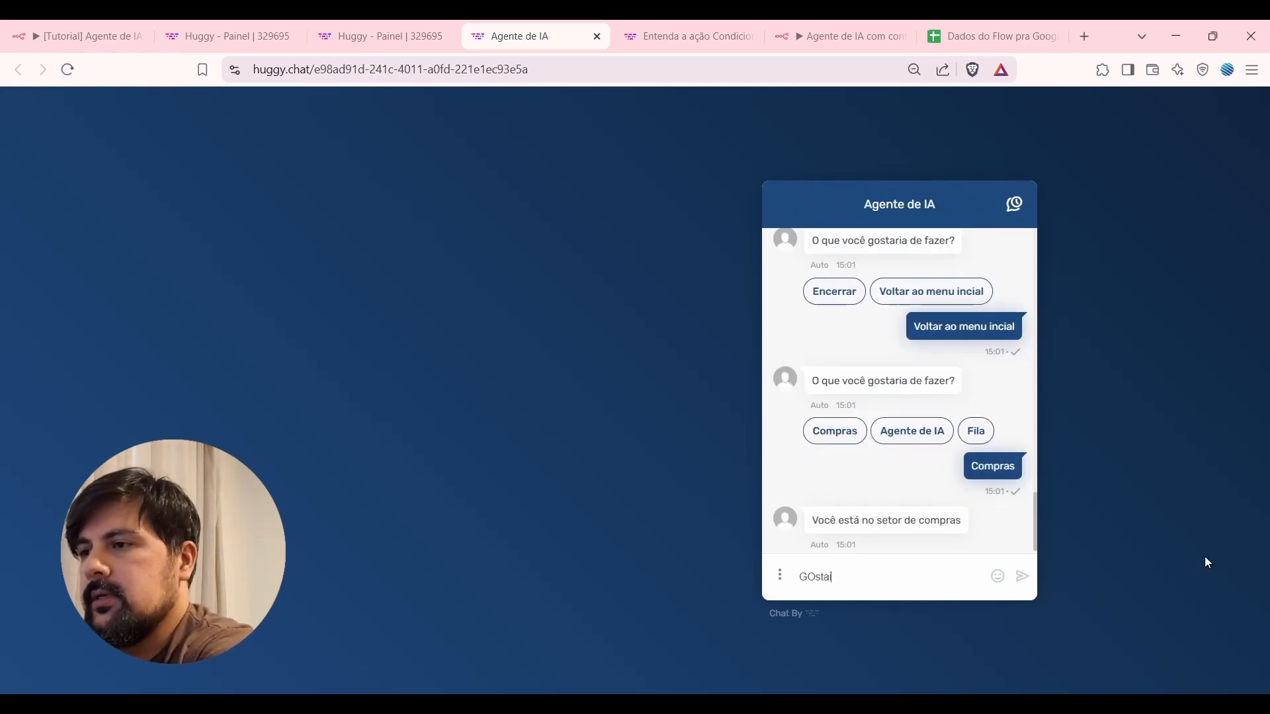
key("BackSpace")
key("BackSpace")
key("BackSpace")
key("BackSpace")
type("ostaria de falar")
key("BackSpace")
key("BackSpace")
type("lar com um c")
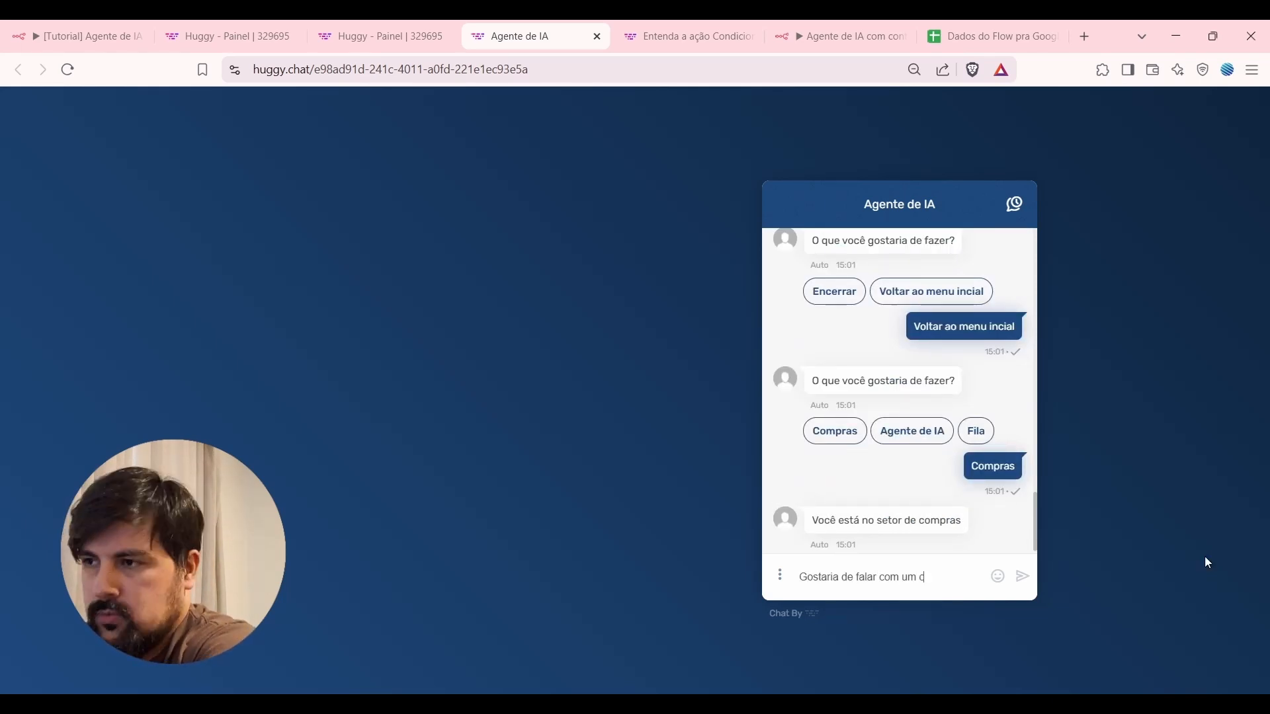
type("omprador")
key("Return")
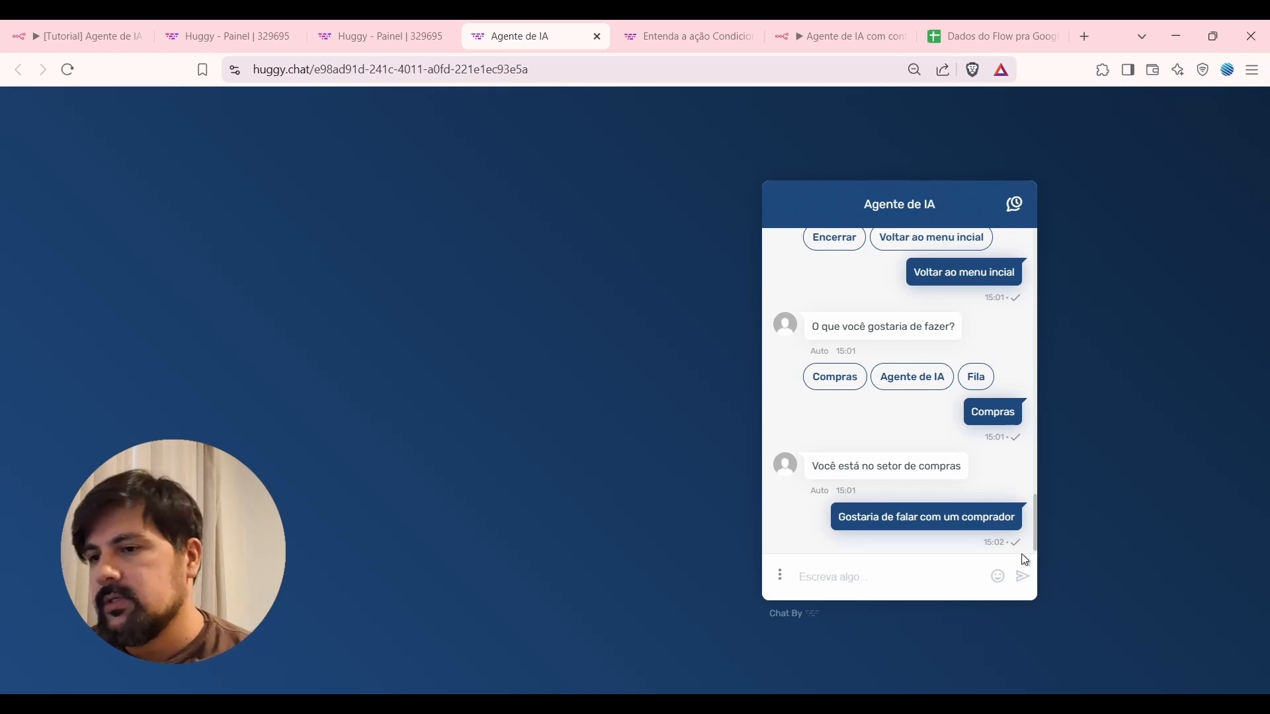
Send "#mais" in the purchasing chat and return to the bot's initial menu.
type("#mais")
key("Return")
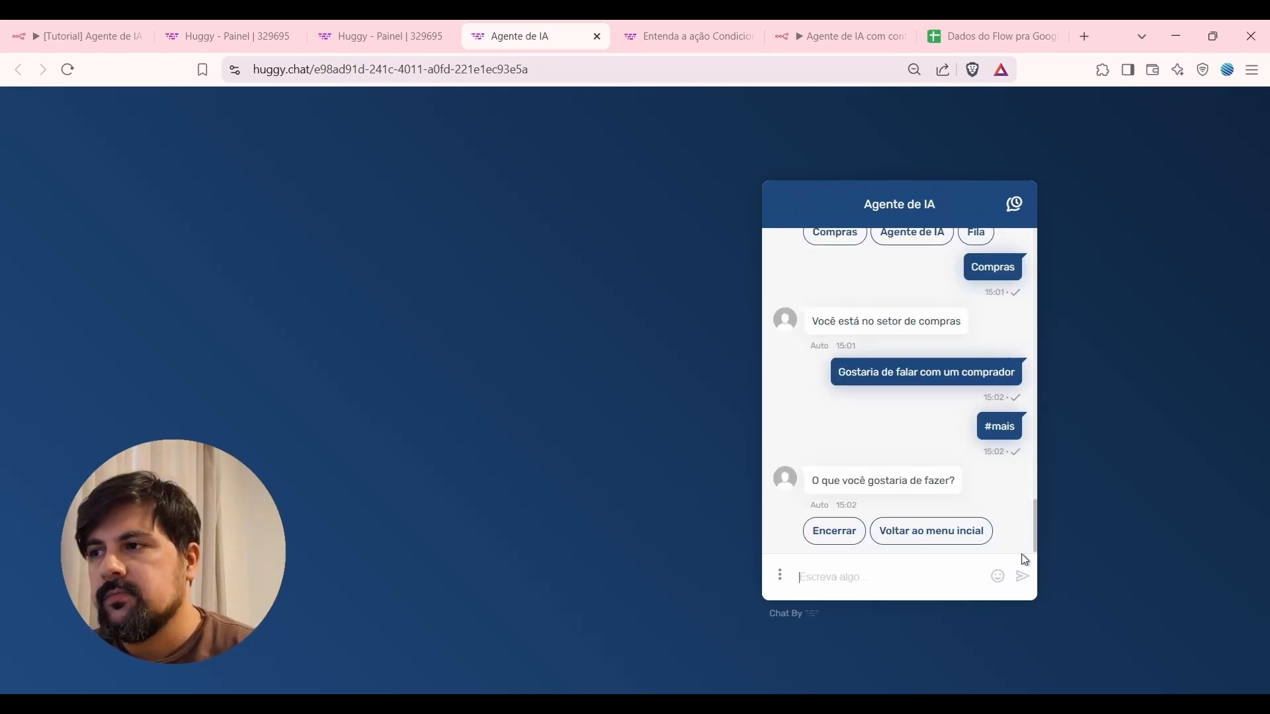
left_click(931, 531)
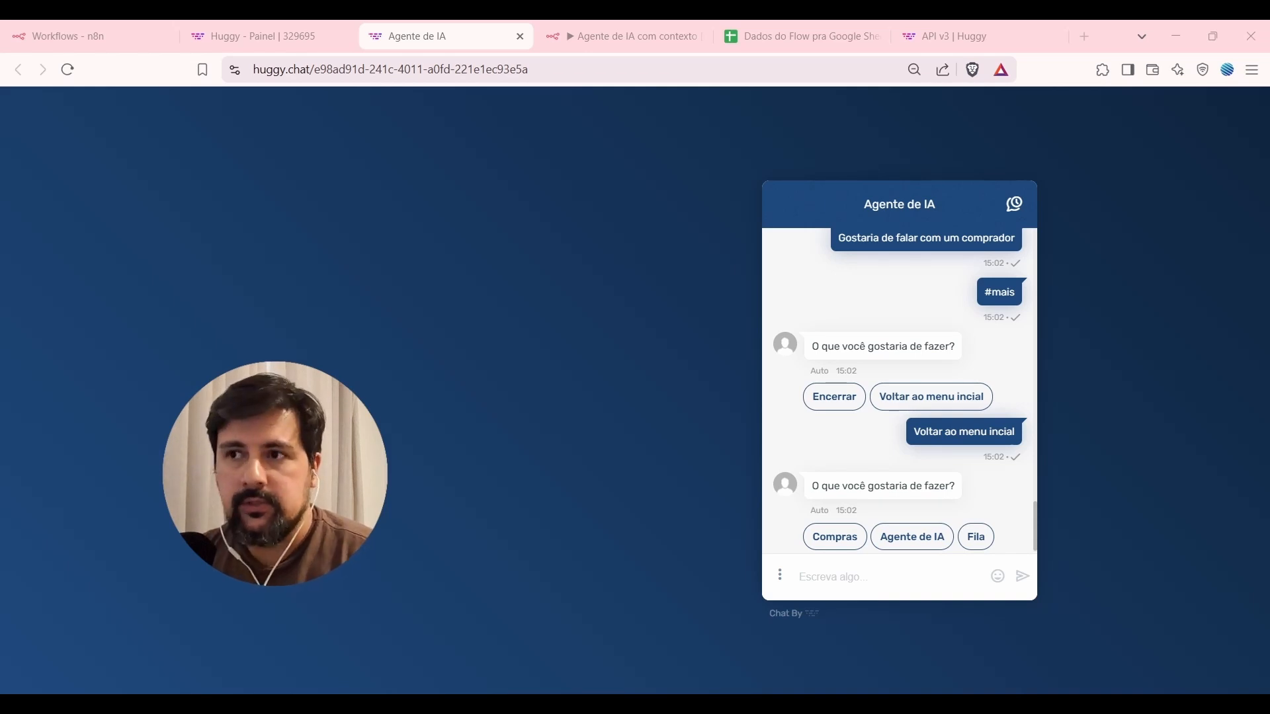
Switch to n8n and create a new workflow with a Webhook node as its trigger.
left_click(86, 25)
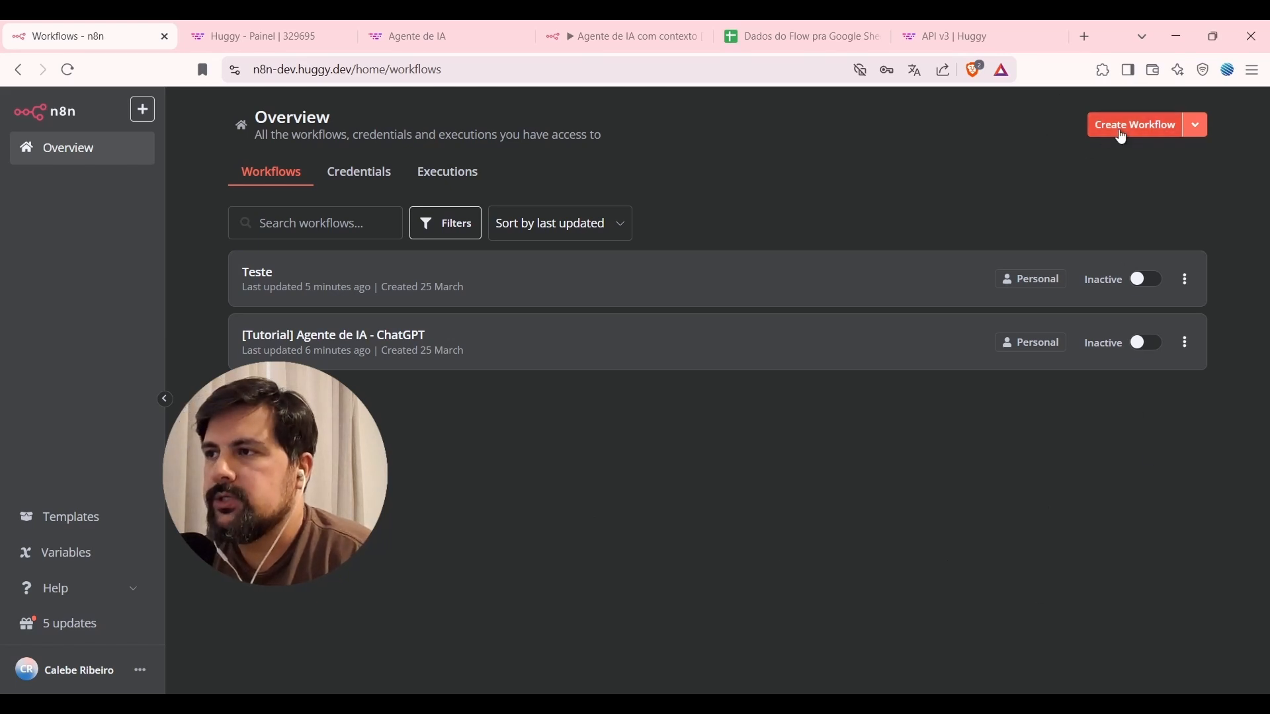
left_click(1164, 126)
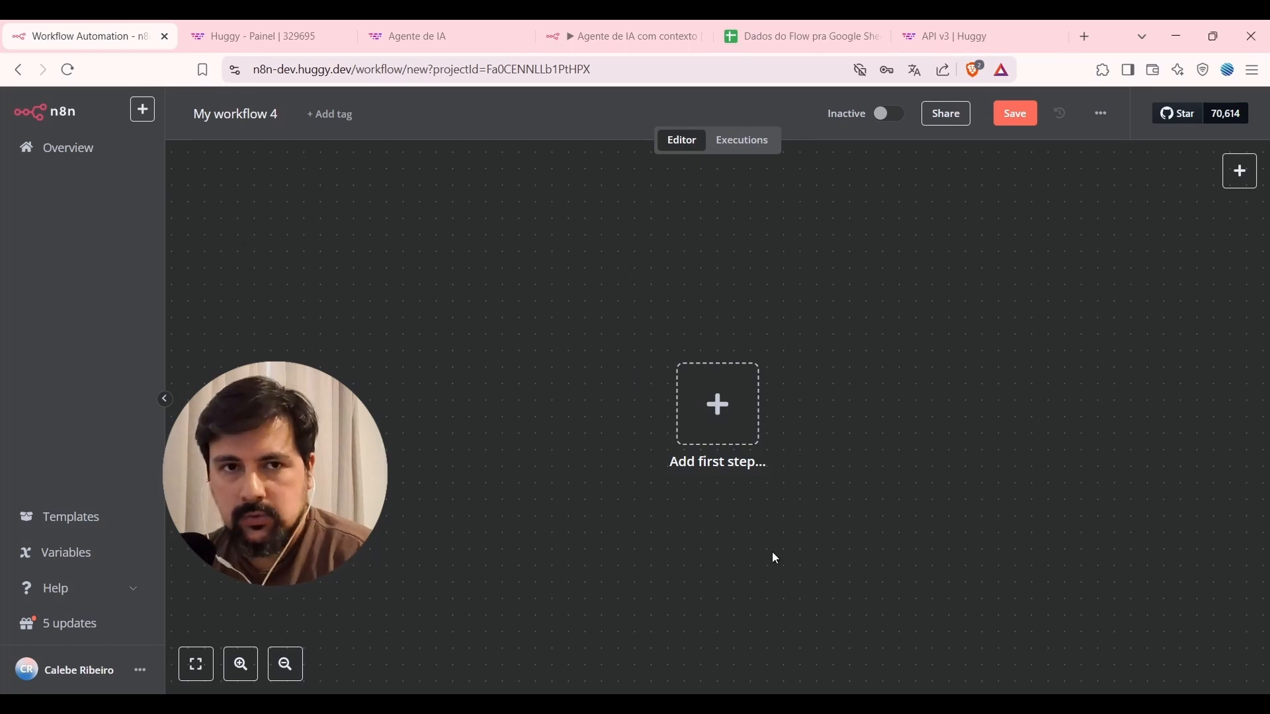
left_click(715, 418)
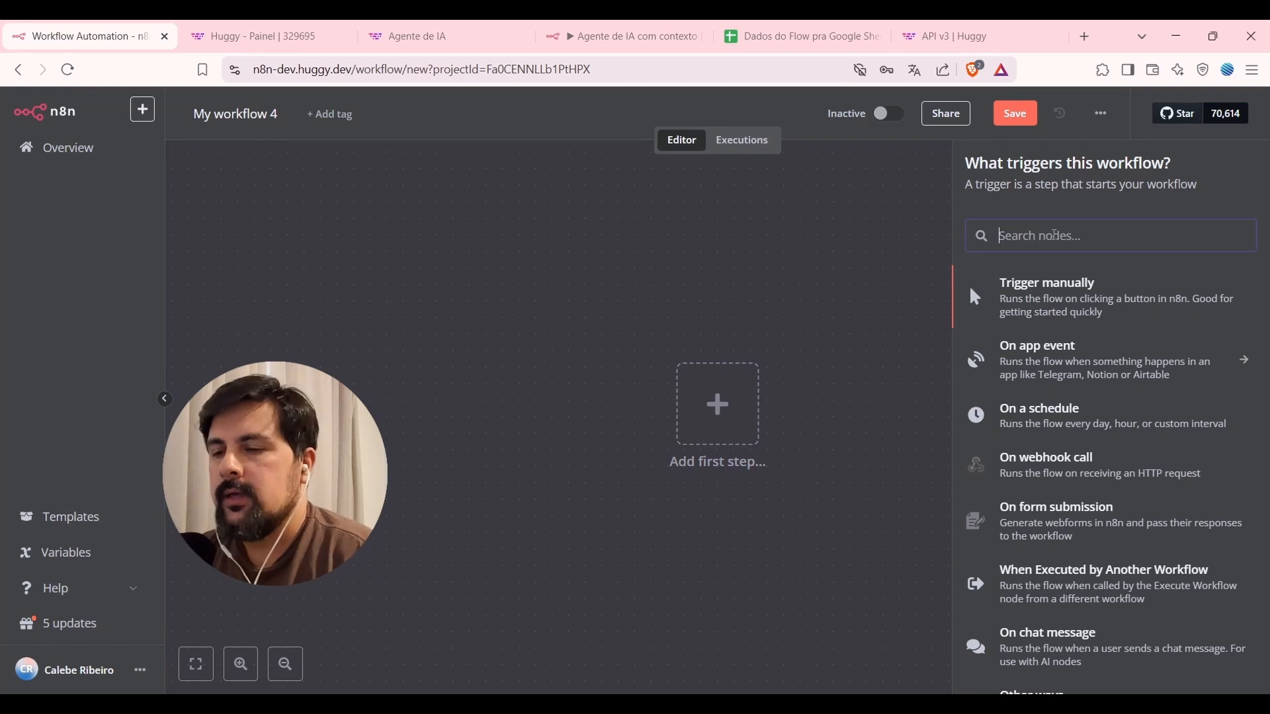
type("web")
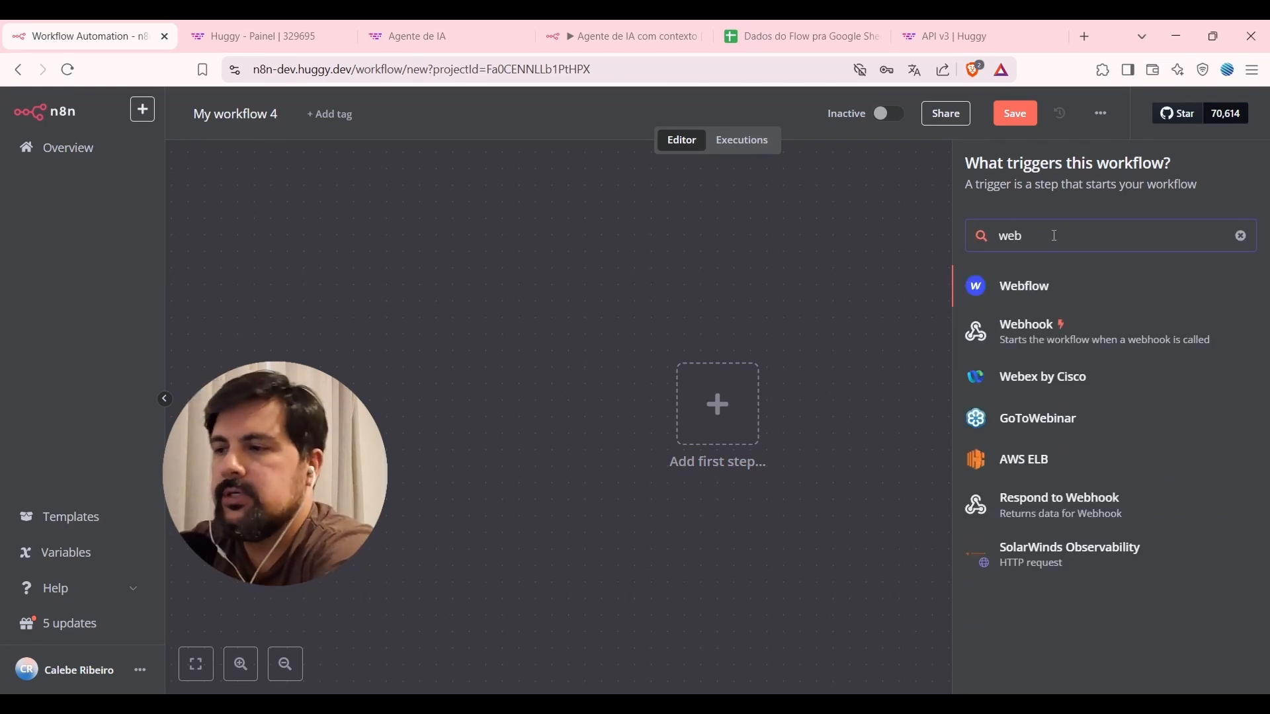
left_click(1030, 330)
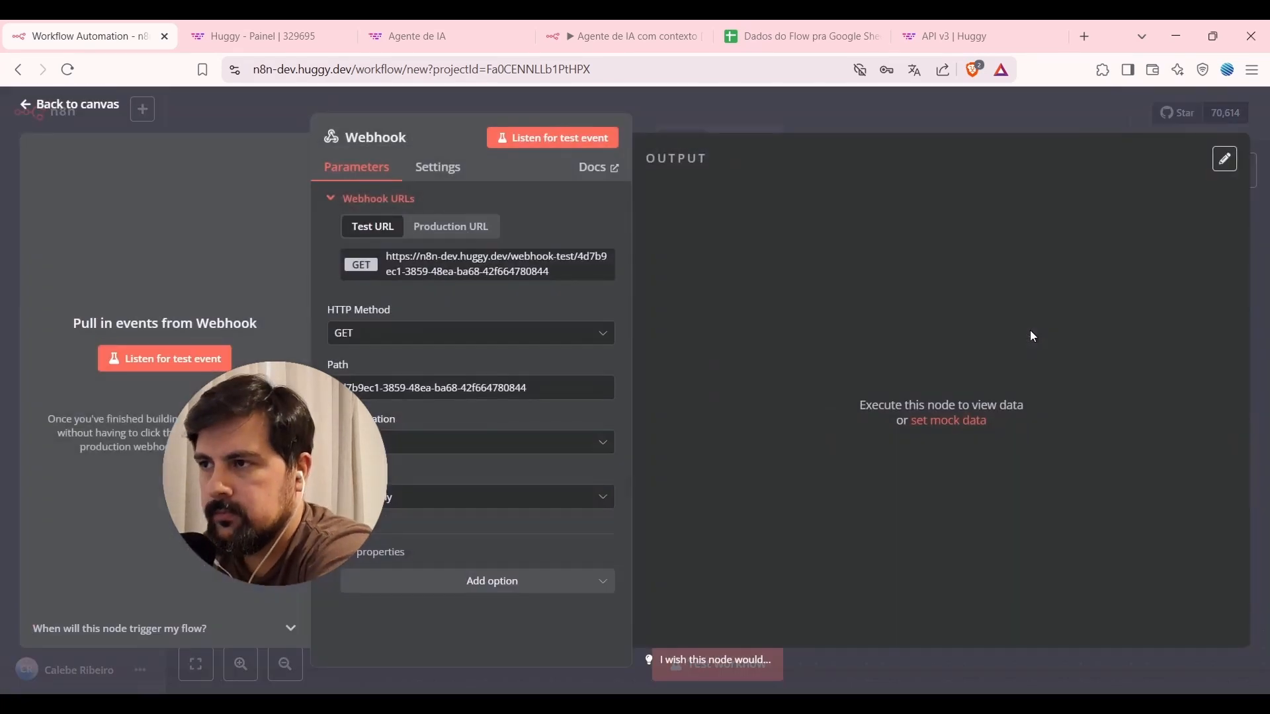
Set the Webhook node's HTTP method to POST.
left_click(439, 334)
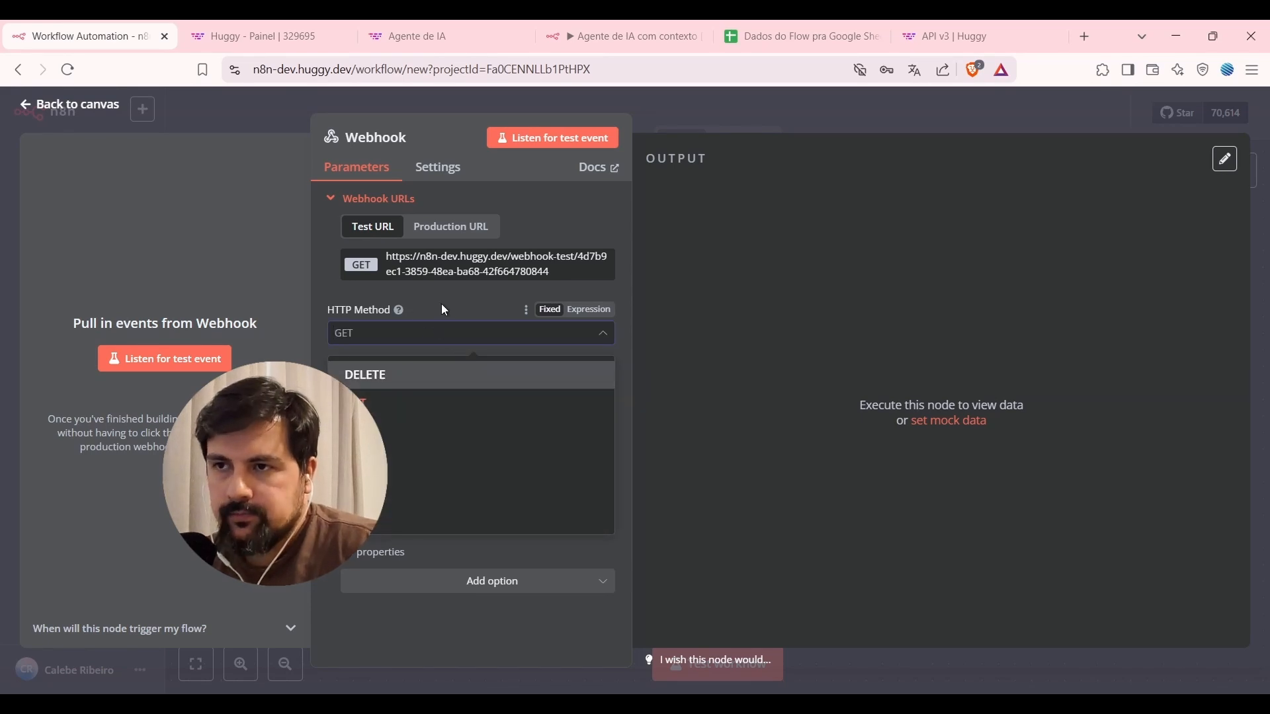
double_click(335, 311)
left_click(397, 337)
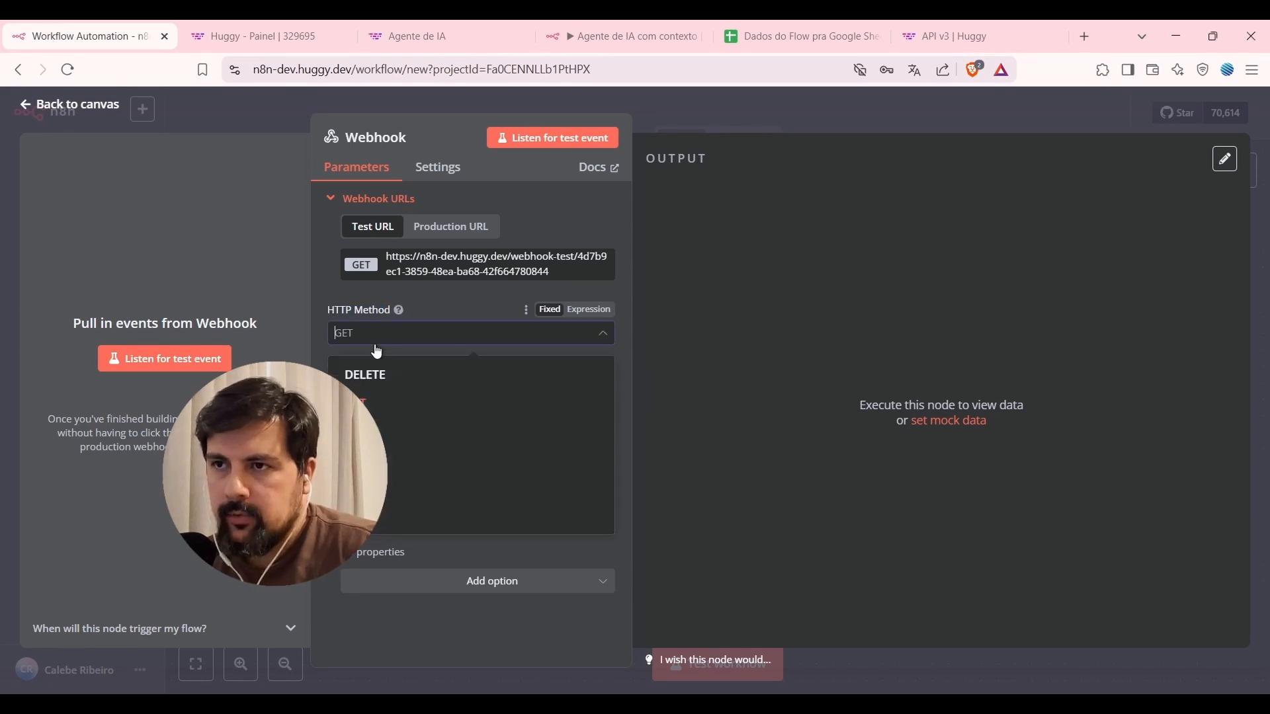
left_click(371, 488)
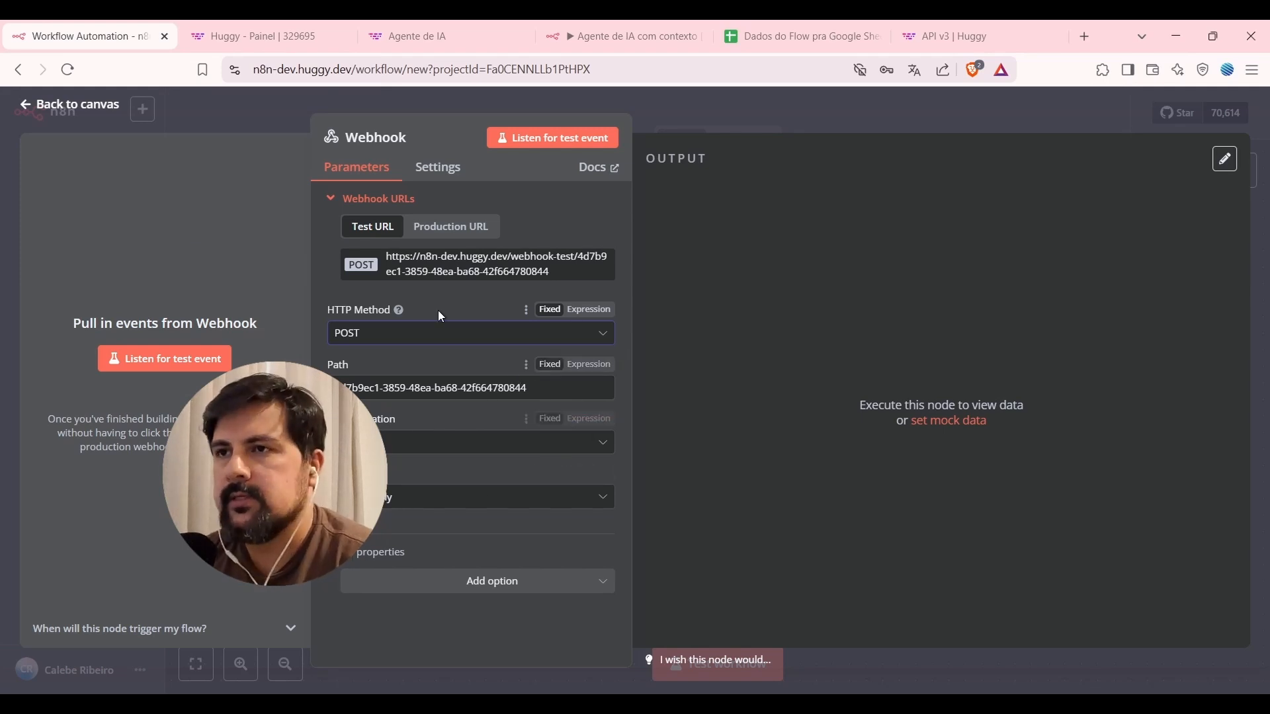
In the Huggy panel, open the custom app "Meu agente de IA" and make its webhook settings editable.
left_click(268, 36)
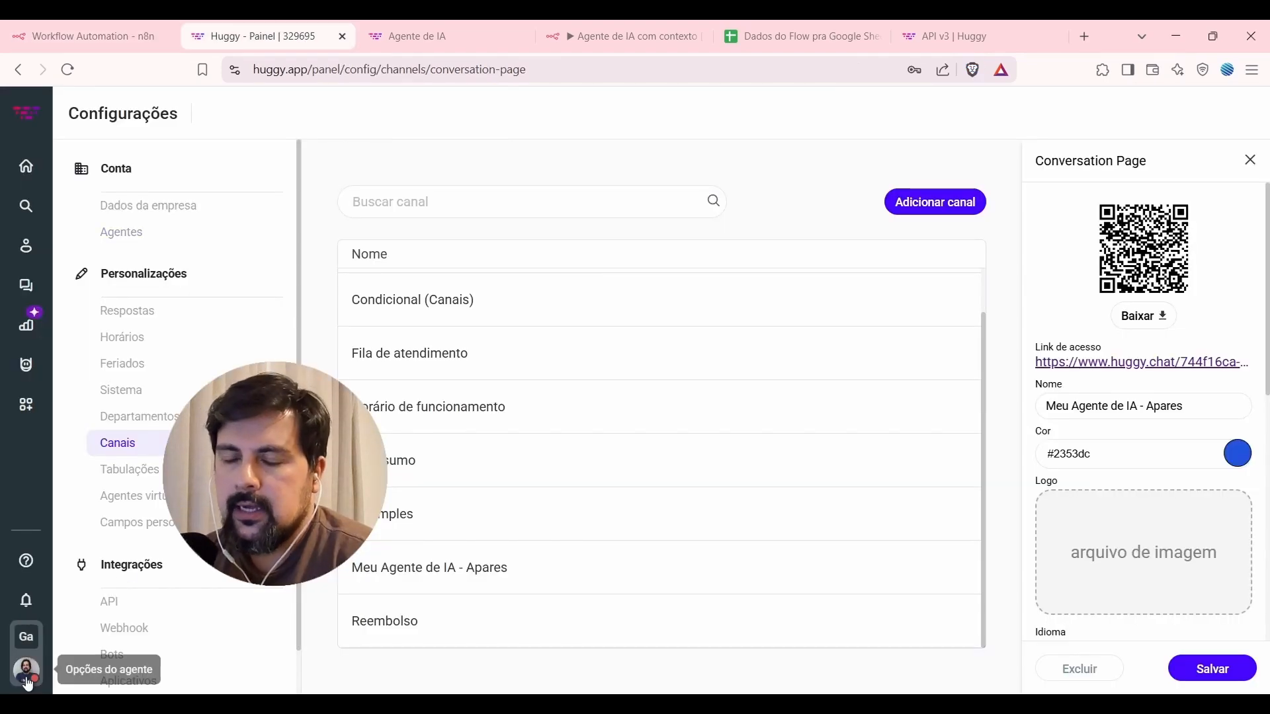
scroll(164, 563, "down", 1)
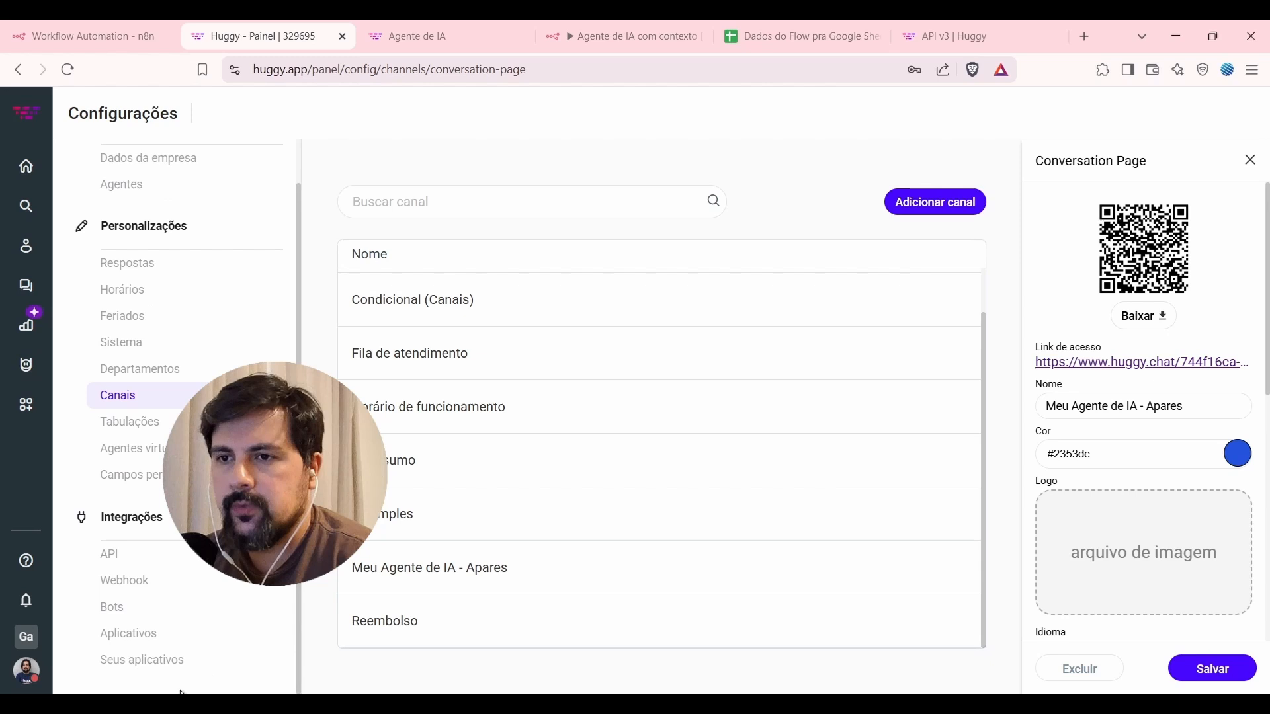
left_click(156, 662)
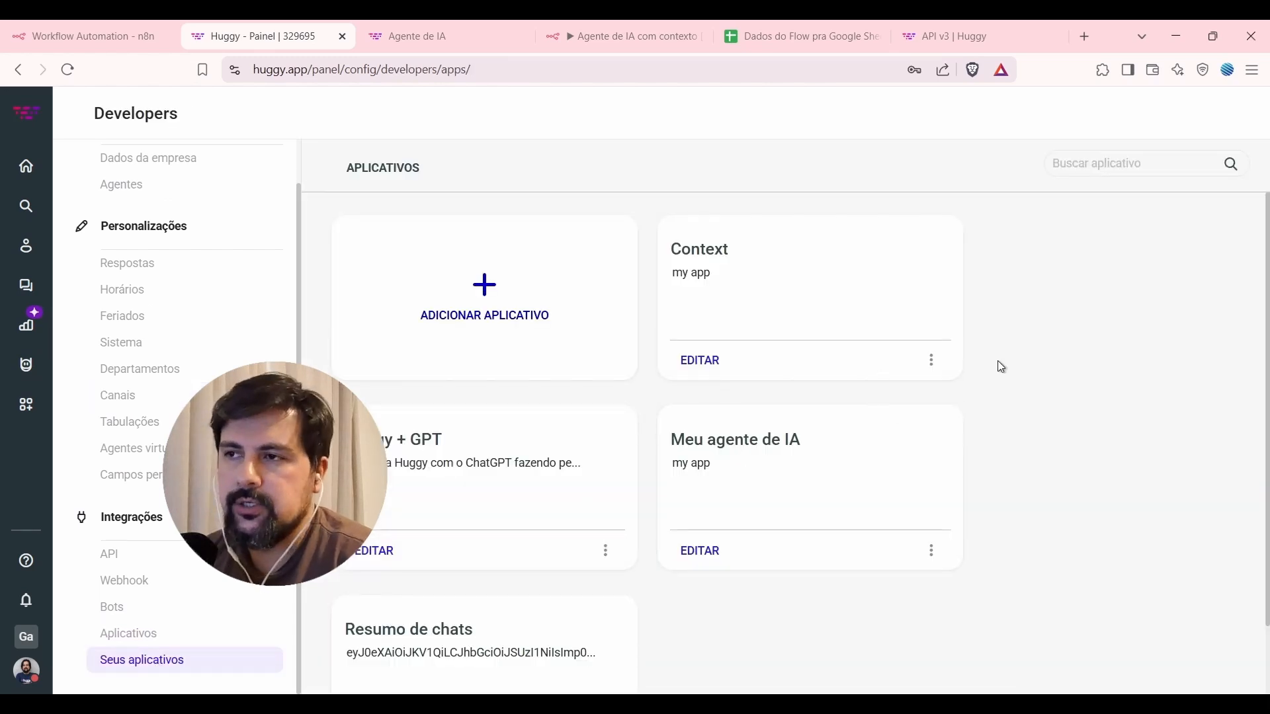
scroll(1006, 363, "down", 1)
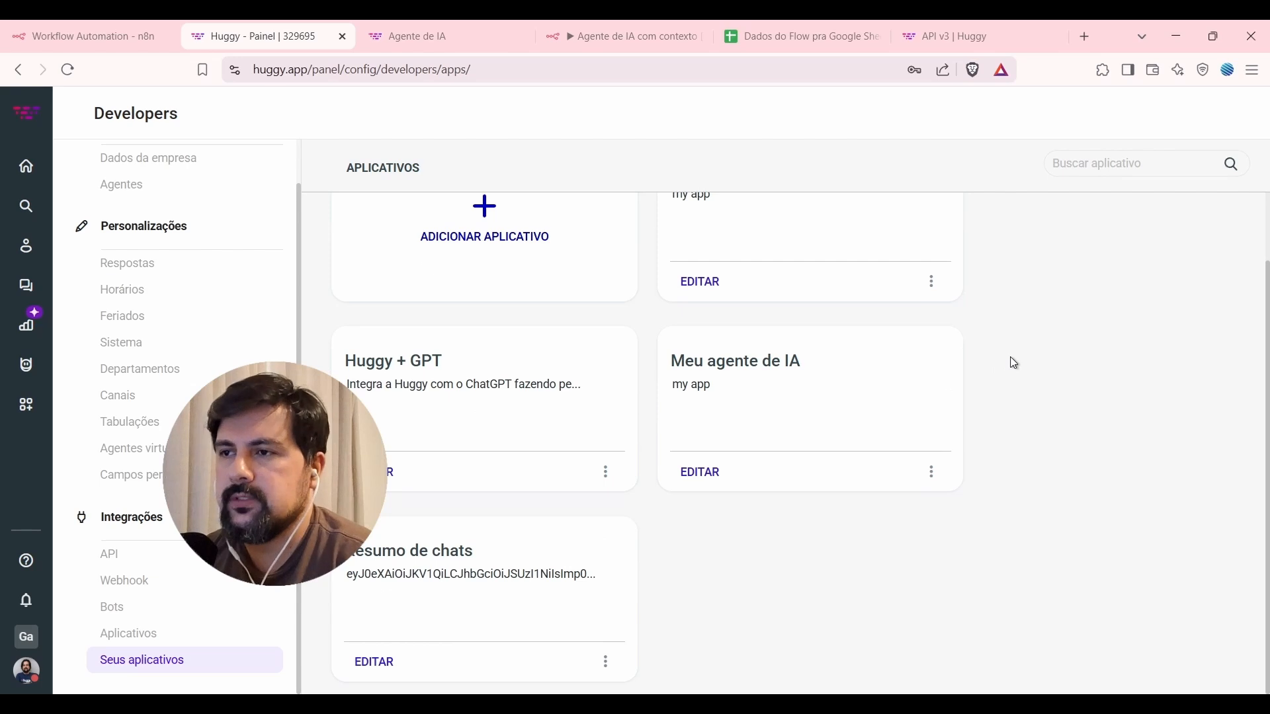
left_click(767, 388)
scroll(791, 337, "down", 5)
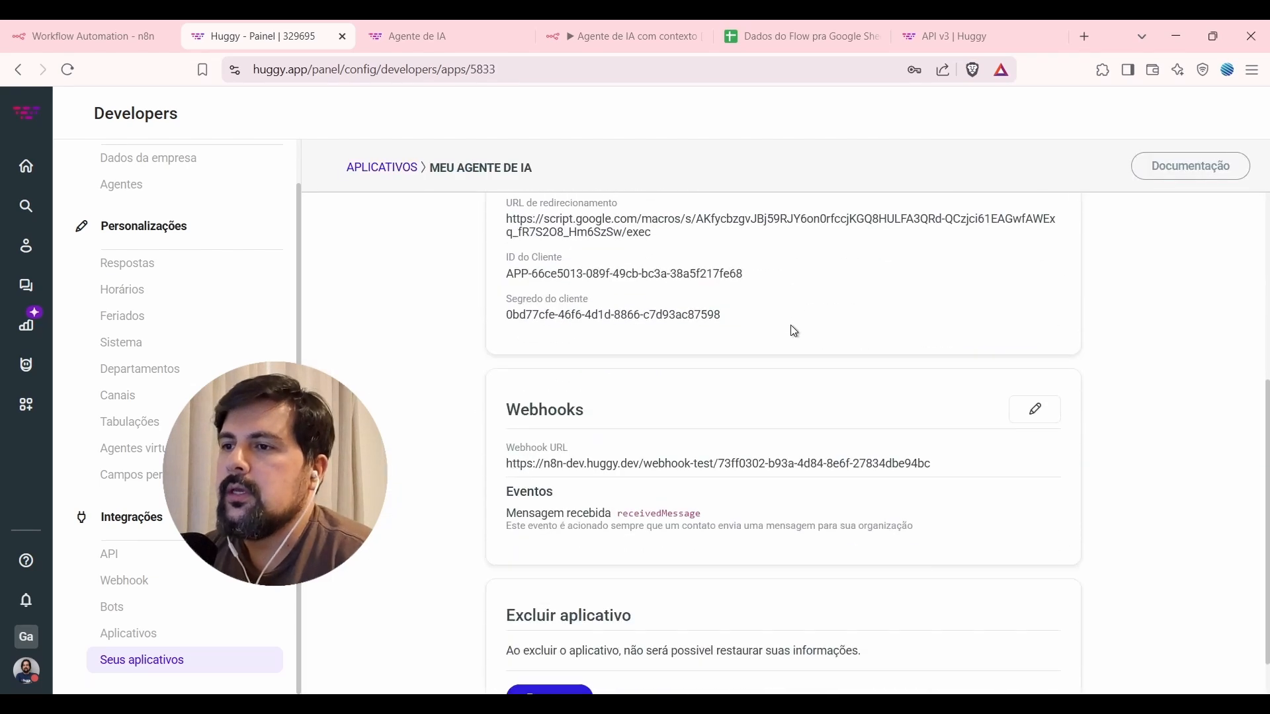
scroll(806, 347, "up", 3)
scroll(806, 347, "down", 3)
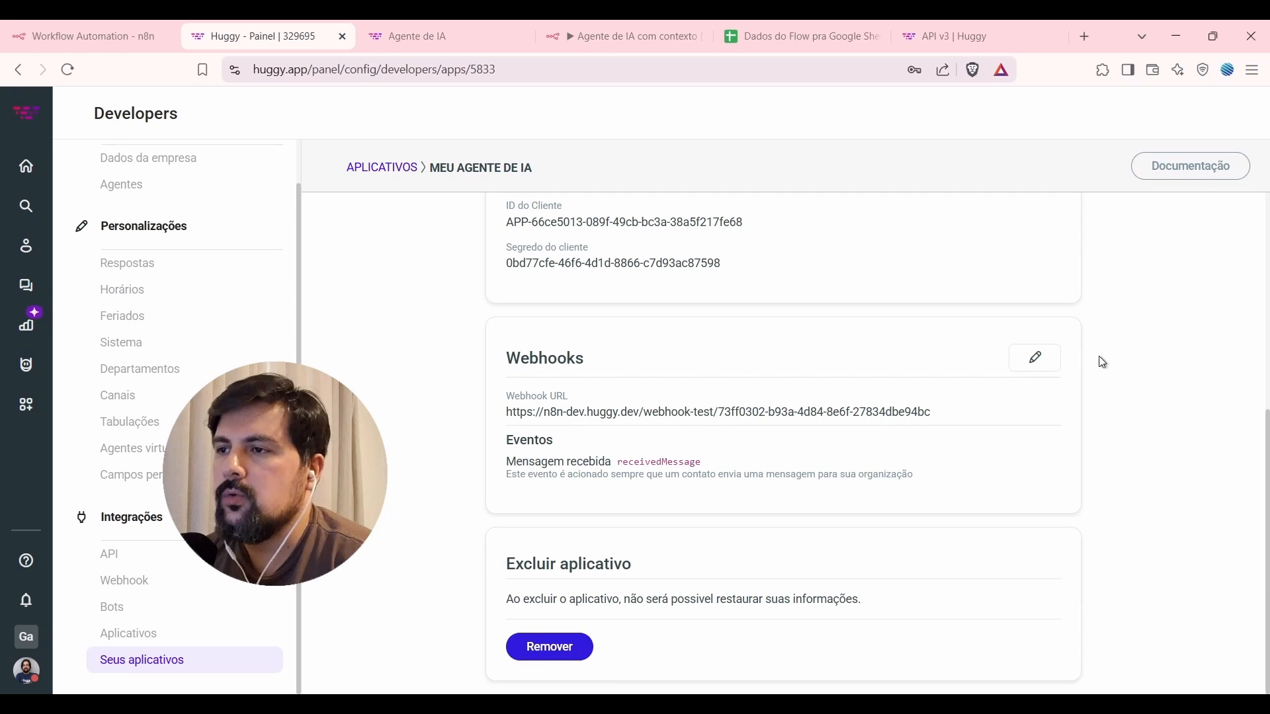
left_click(1035, 357)
Replace the app's webhook URL with the n8n Webhook node's test URL and save the webhook settings.
left_click(88, 26)
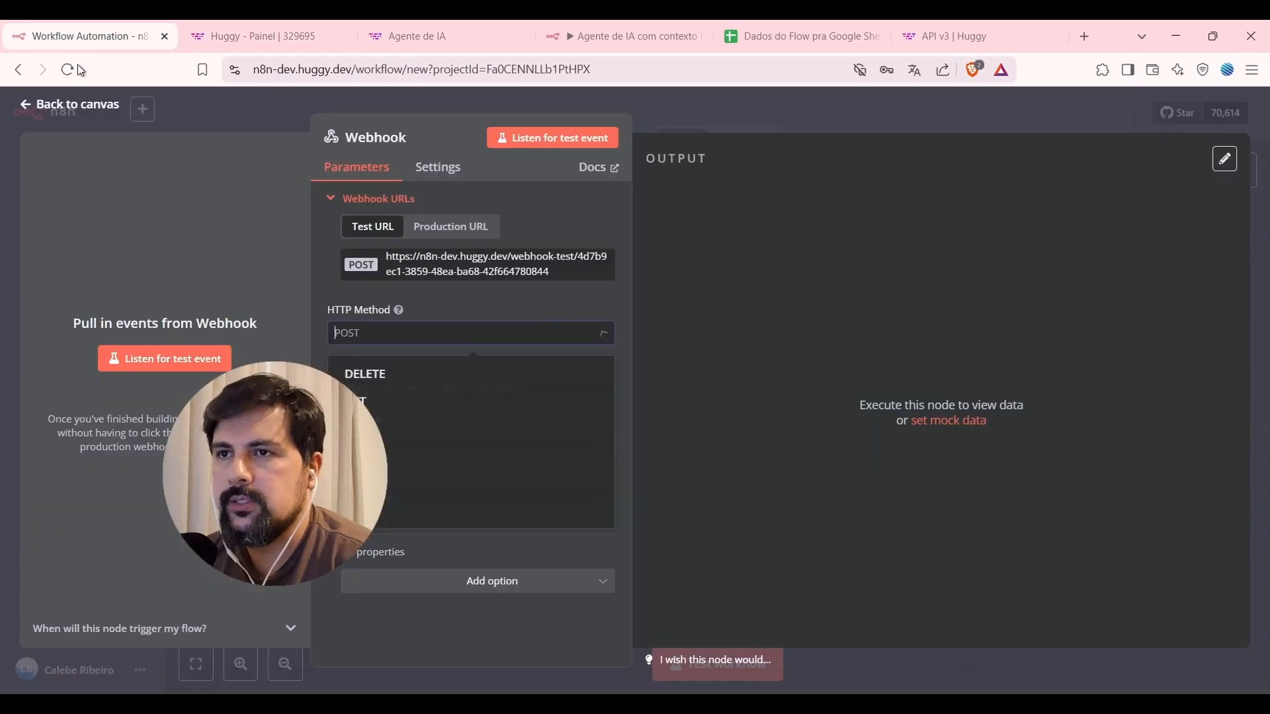
left_click(433, 280)
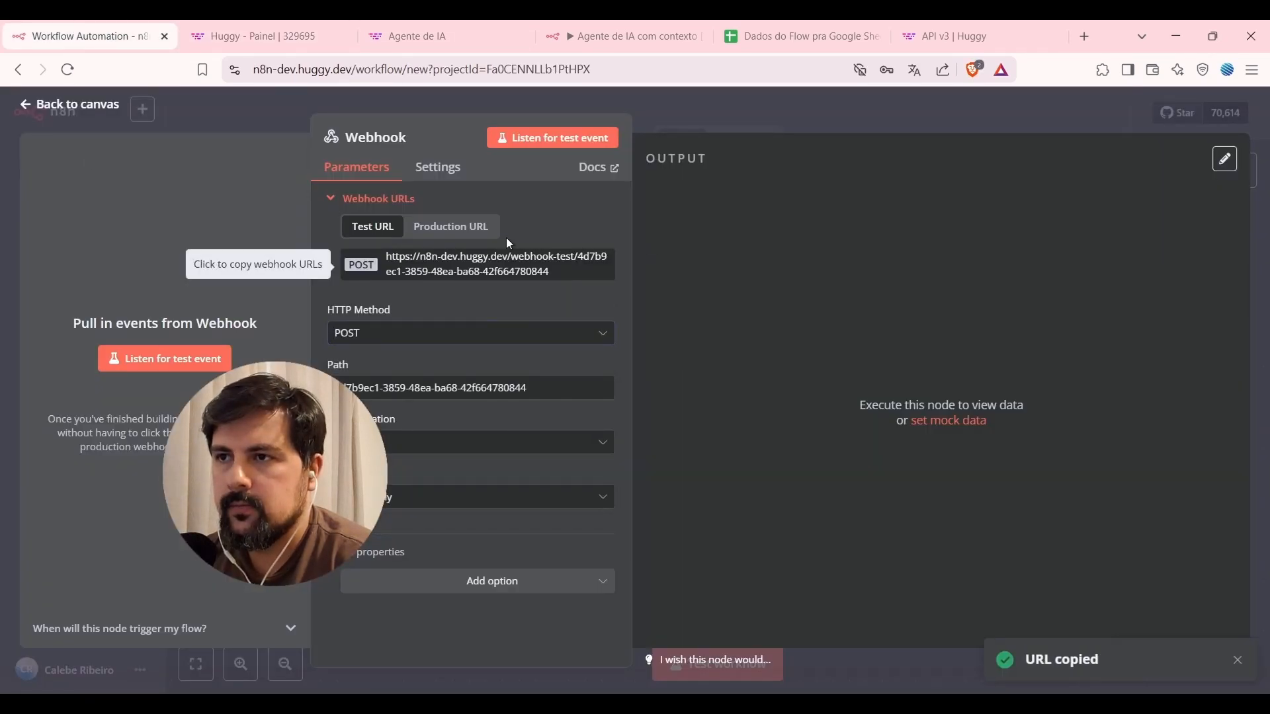
left_click(291, 33)
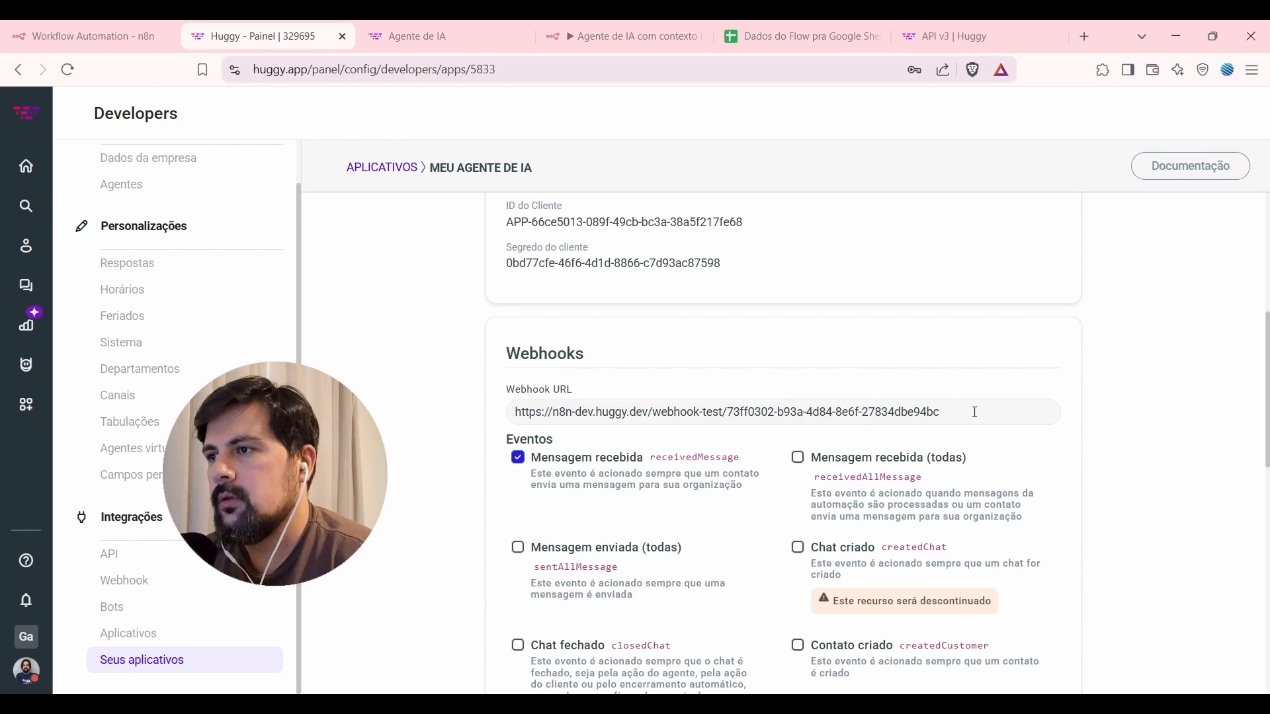
left_click(778, 397)
key("ctrl+a")
key("ctrl+v")
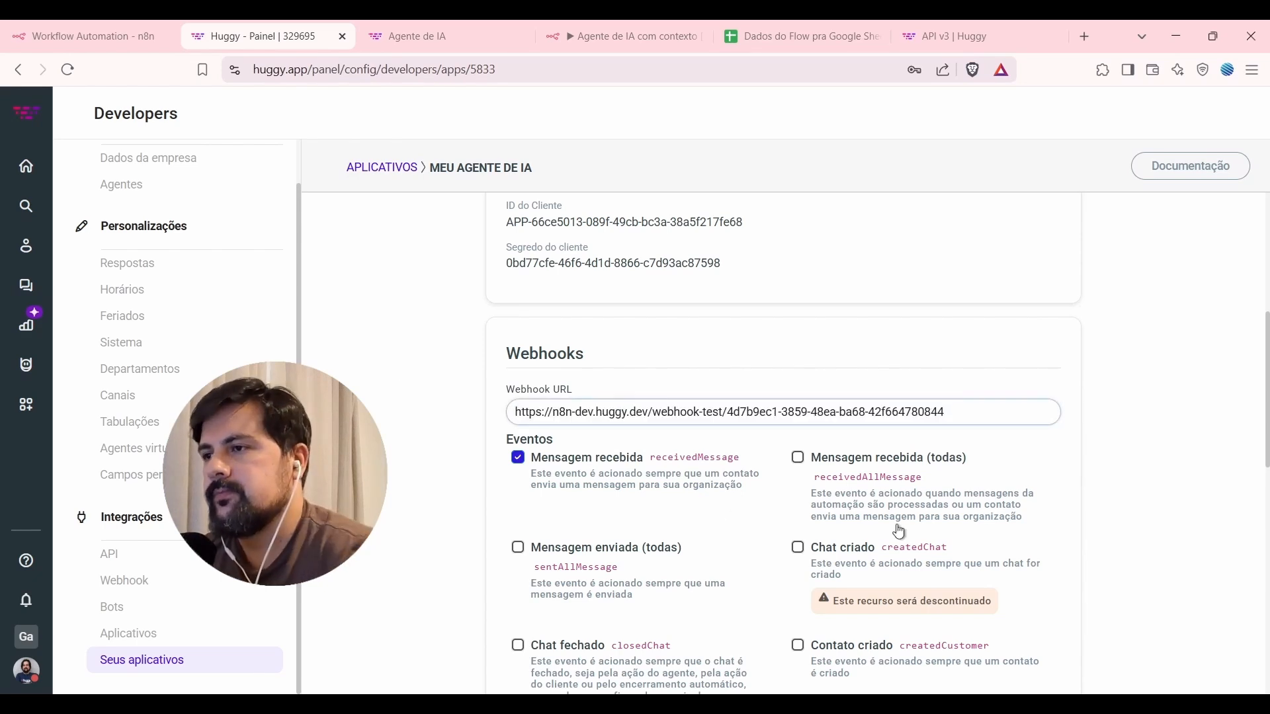
scroll(877, 480, "down", 3)
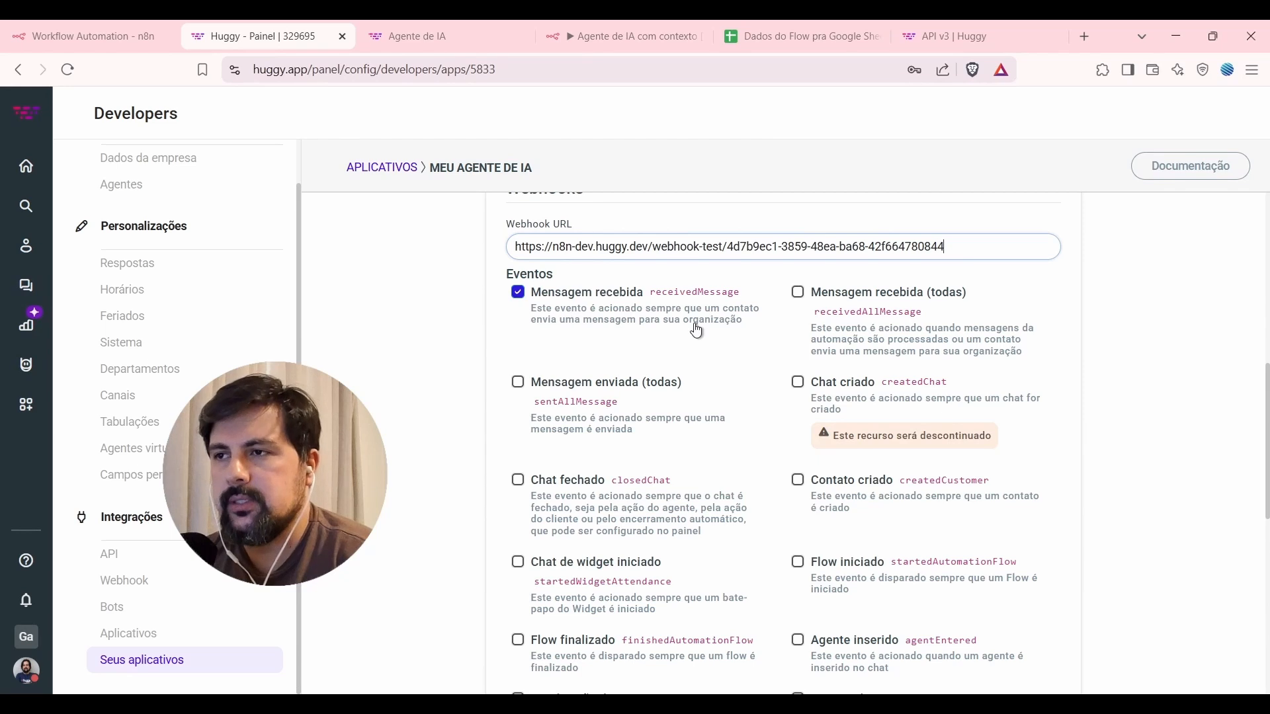
scroll(680, 295, "down", 6)
left_click(1032, 553)
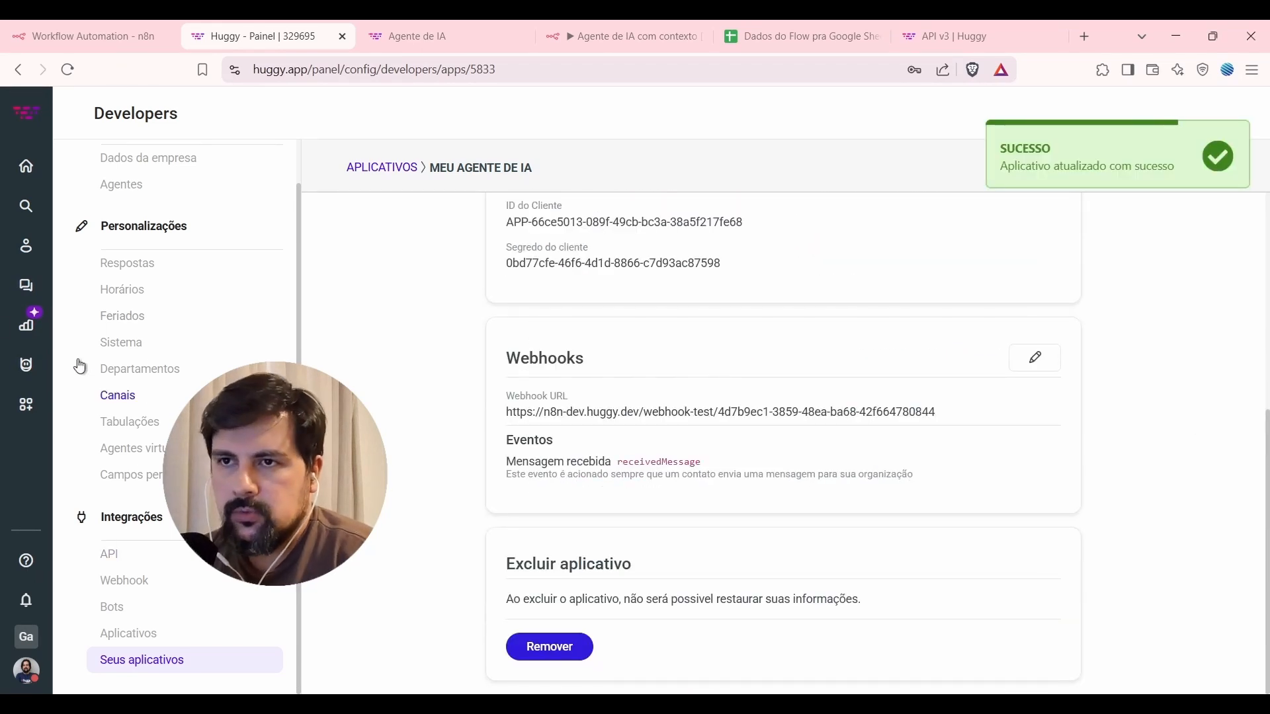
Find the automation project "Meu agente de IA na Huggy" and open its flow "Meu Agente de IA: Entrada".
left_click(41, 365)
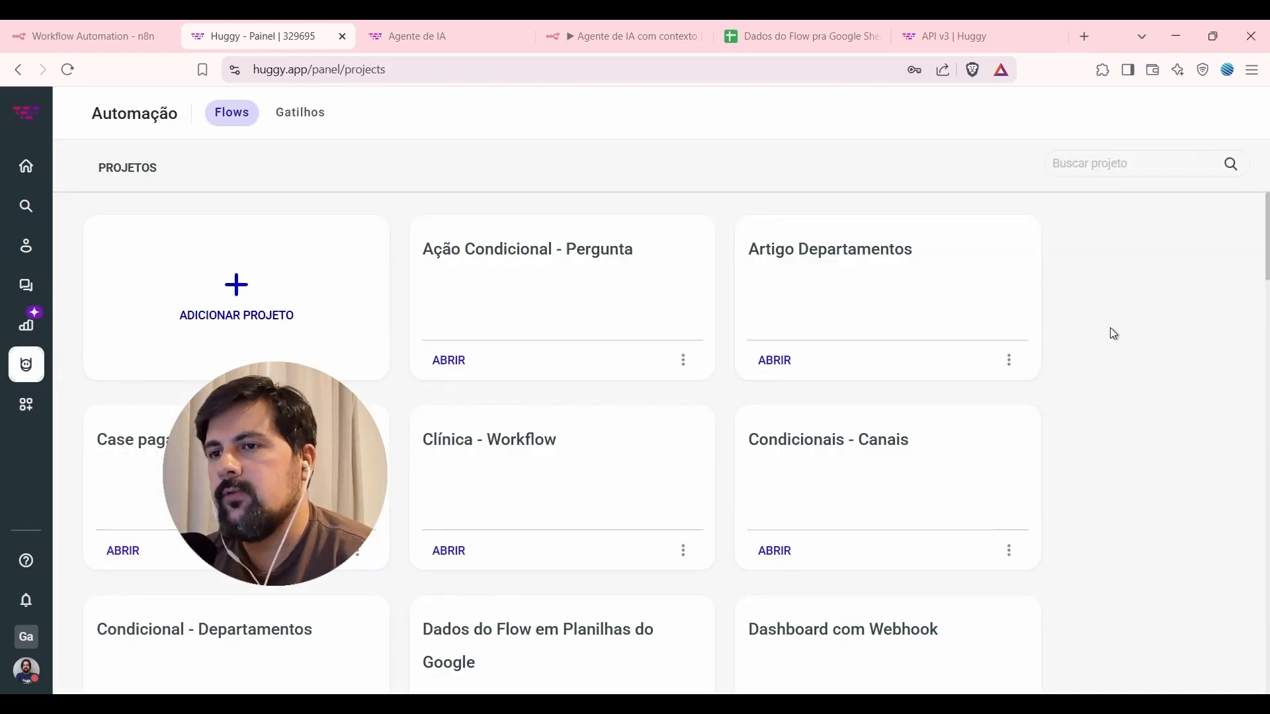
key("ctrl+f")
type("meu")
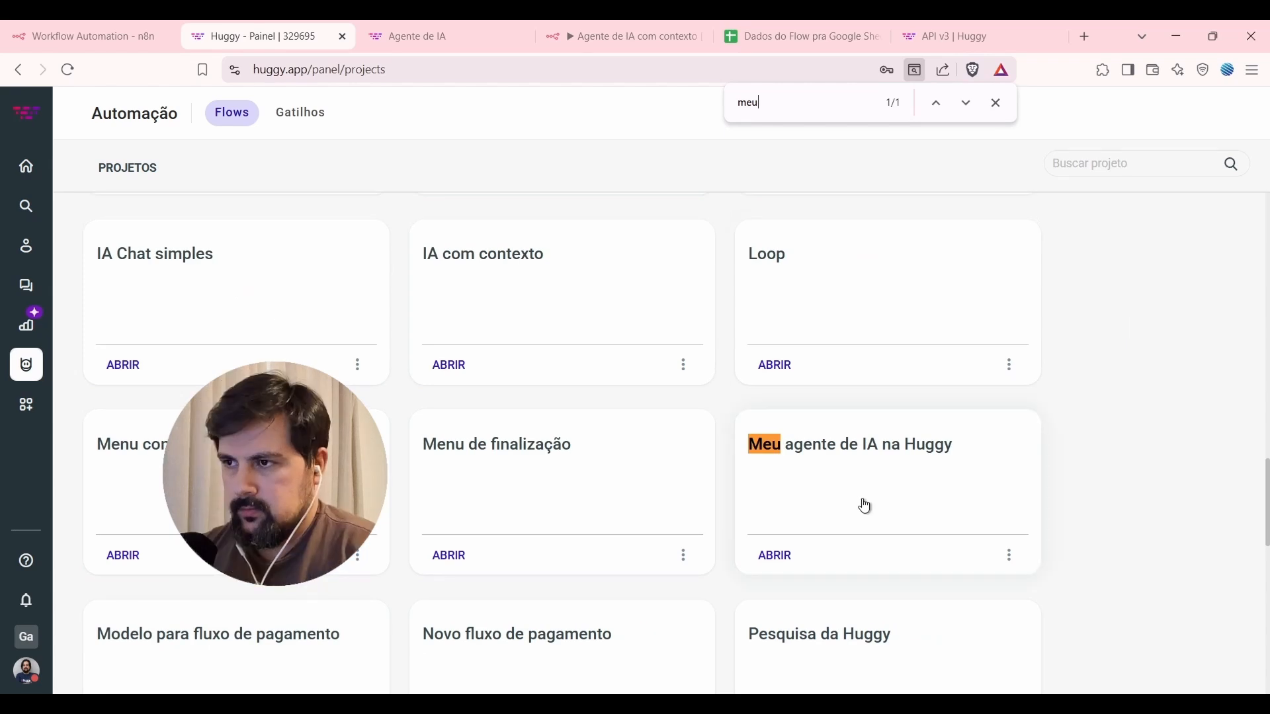
left_click(862, 504)
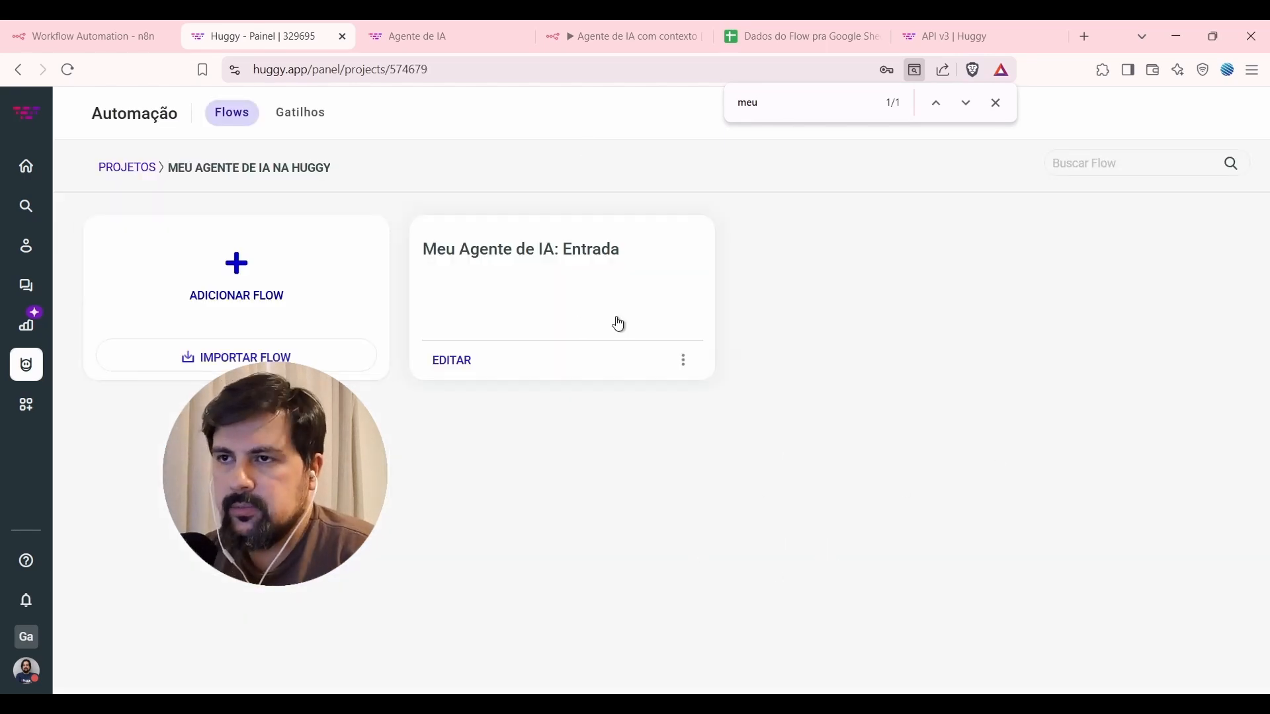
left_click(551, 264)
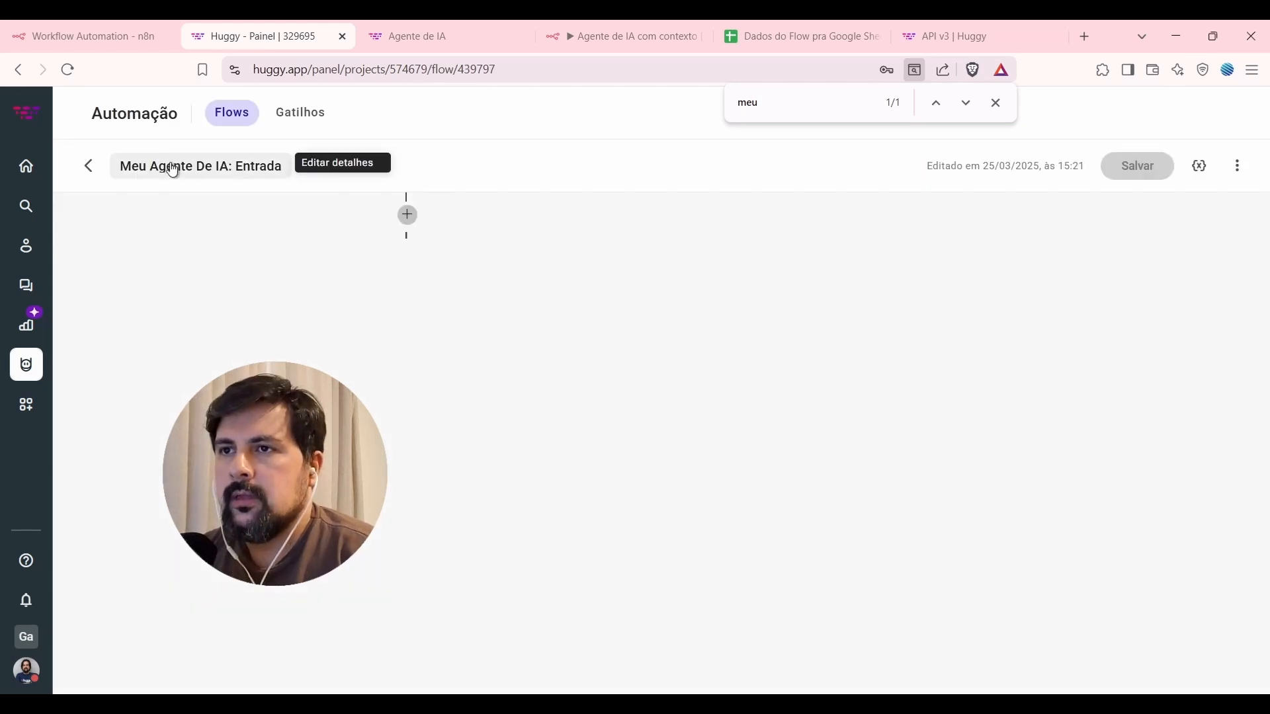
Open the Conversation Page channel list in the account's settings.
left_click(31, 642)
left_click(98, 599)
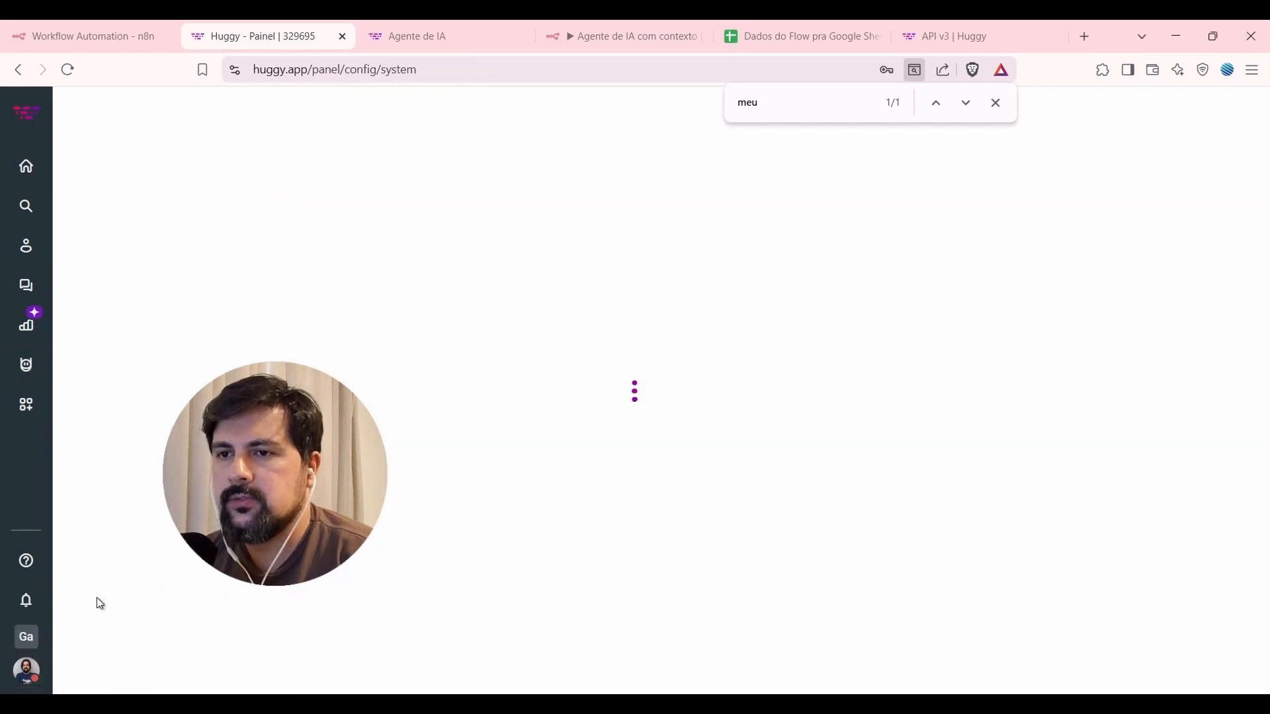
left_click(117, 442)
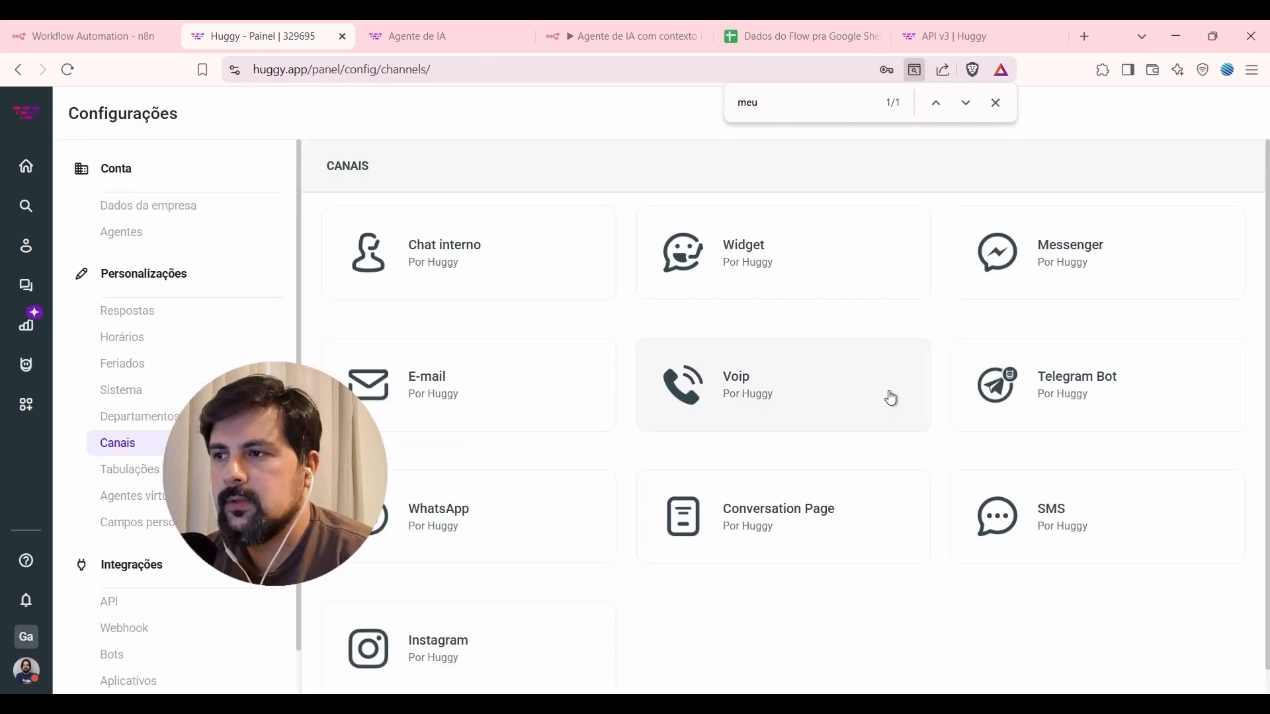
left_click(786, 507)
Start a new Conversation Page channel and look at the choices for its entry flow.
left_click(1121, 206)
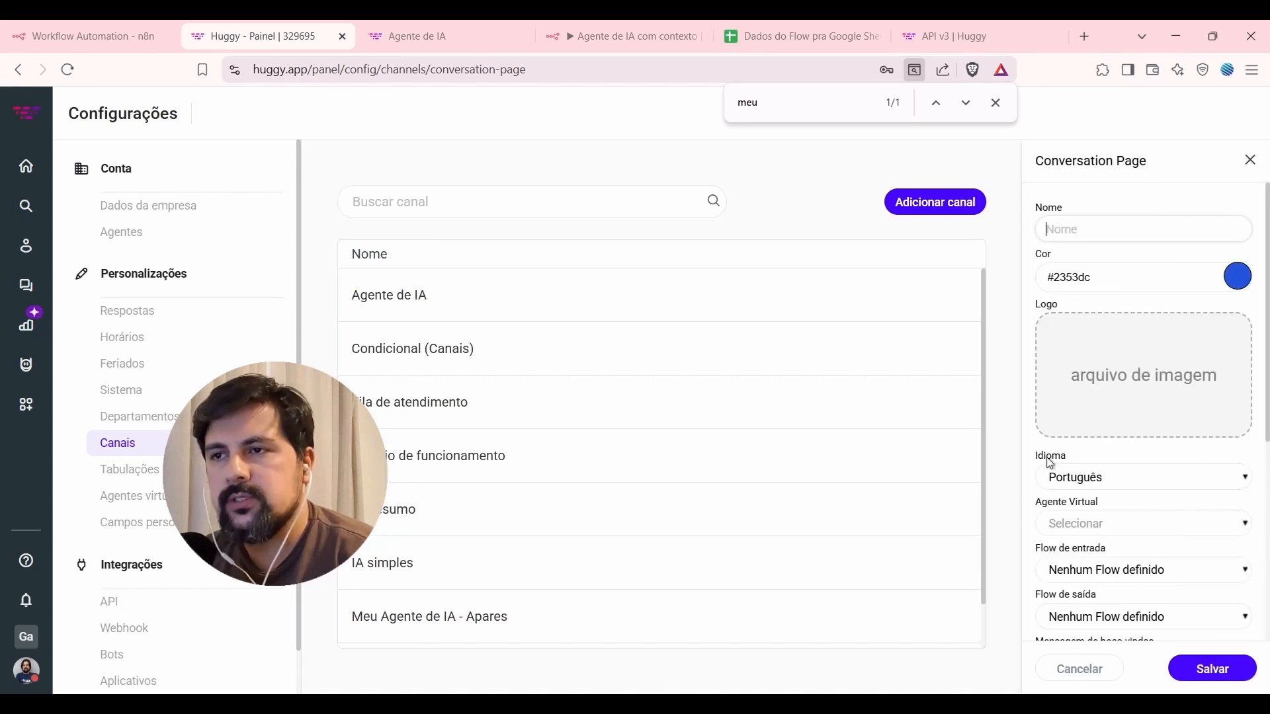
scroll(1114, 443, "down", 3)
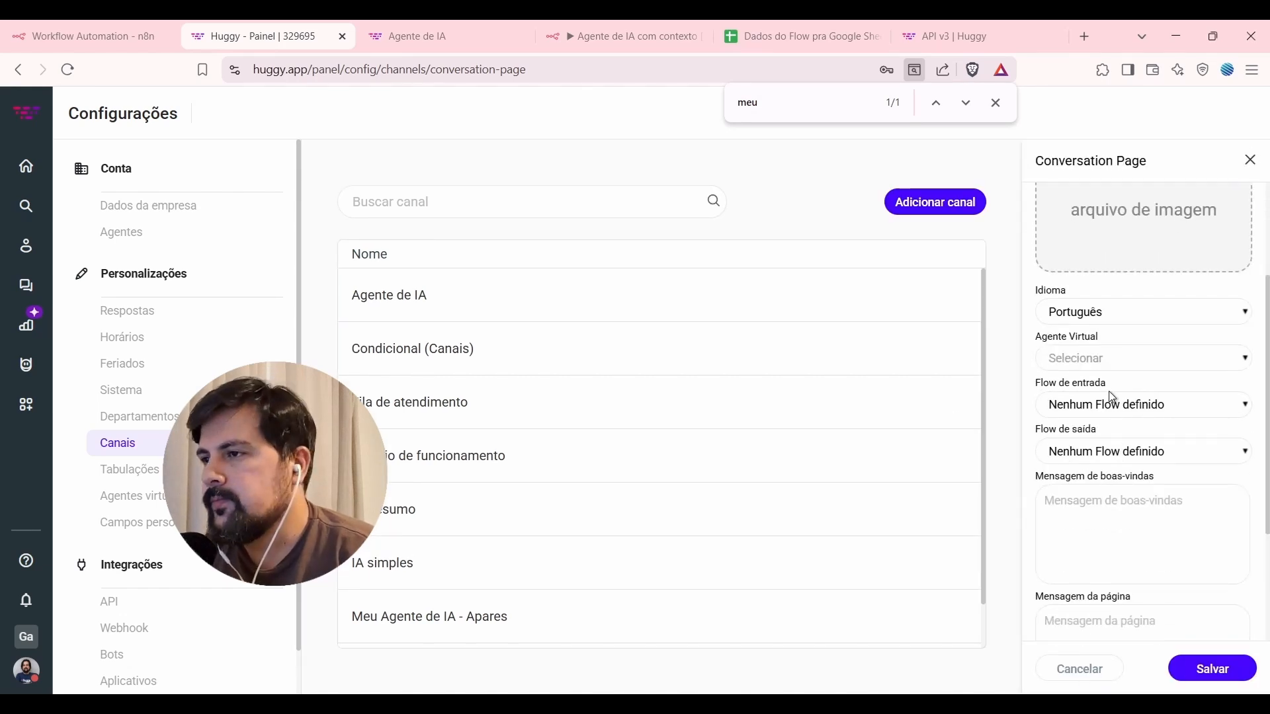
left_click(1098, 405)
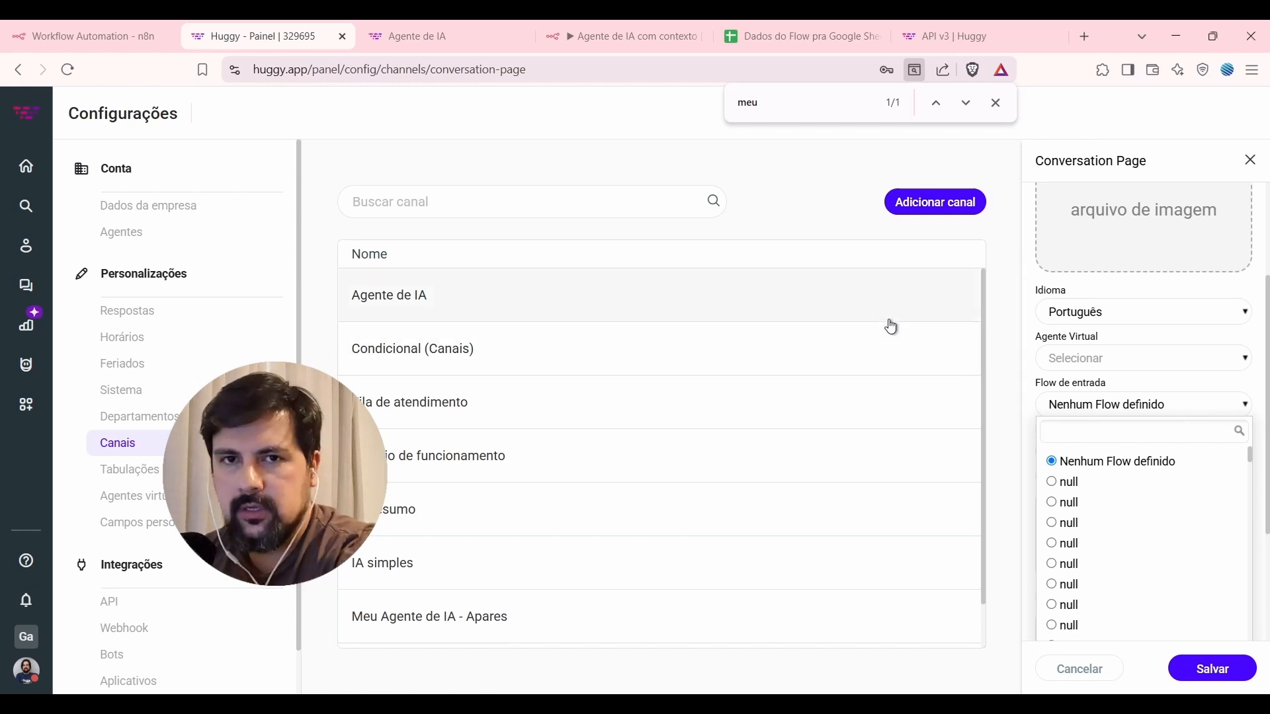
Check the entry flow of the channel "Meu Agente de IA - Apares" and open the channel's access link.
left_click(476, 636)
scroll(1132, 421, "down", 2)
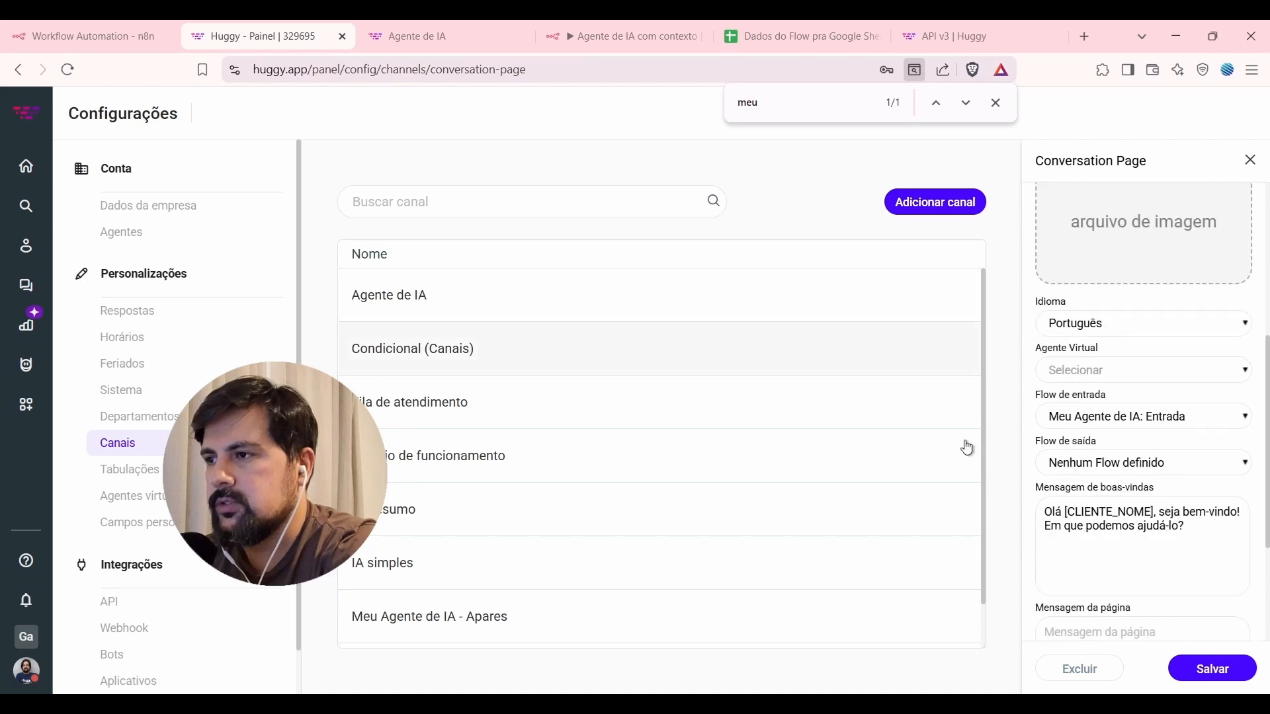
scroll(1085, 358, "up", 3)
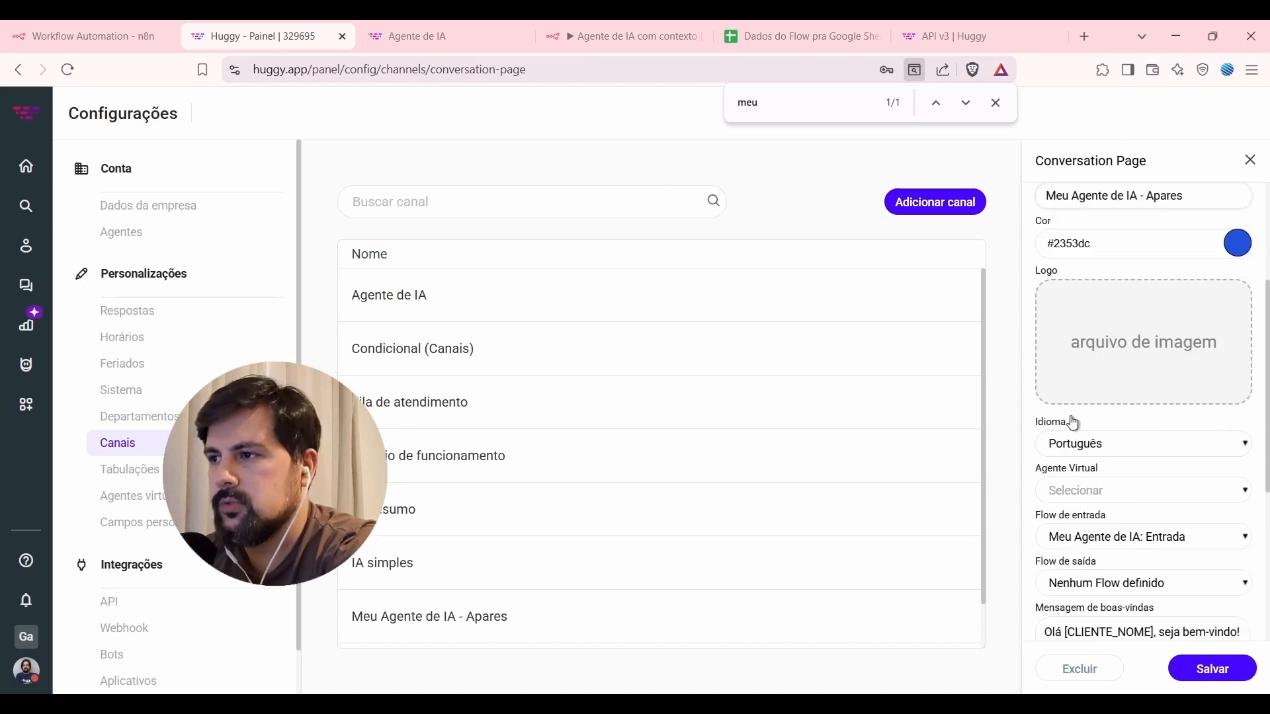
left_click(419, 636)
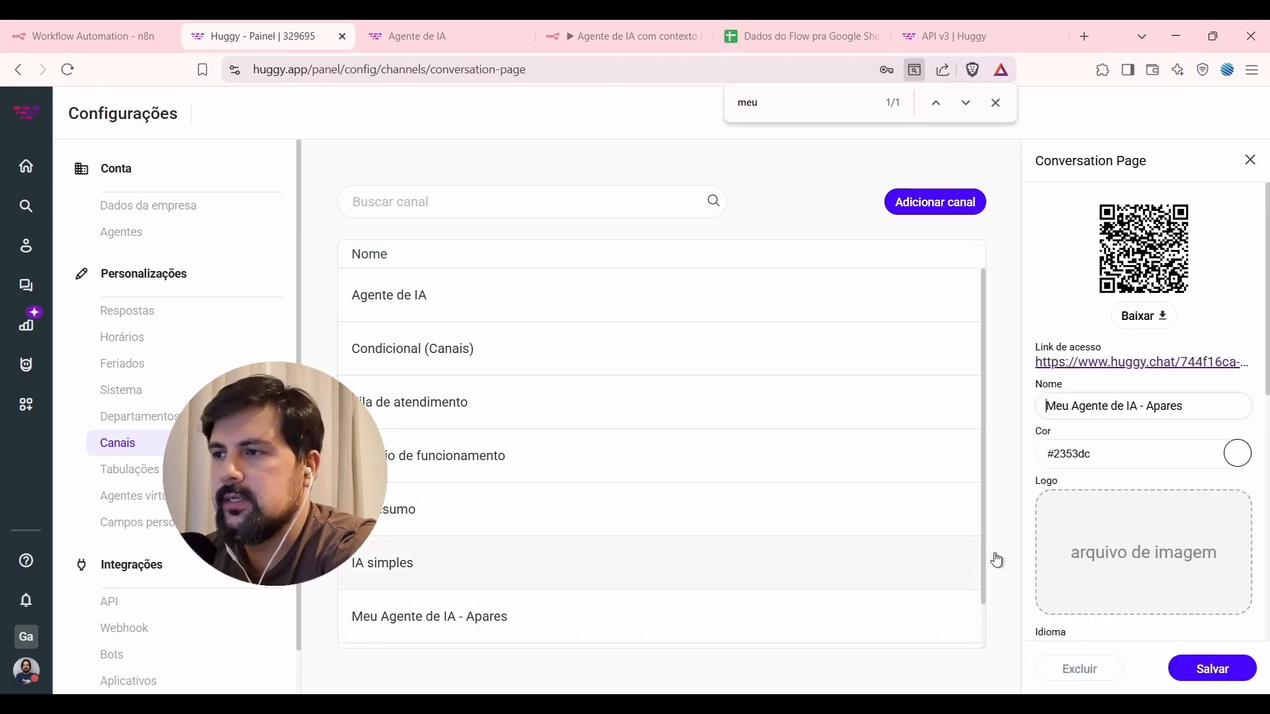
left_click(1171, 367)
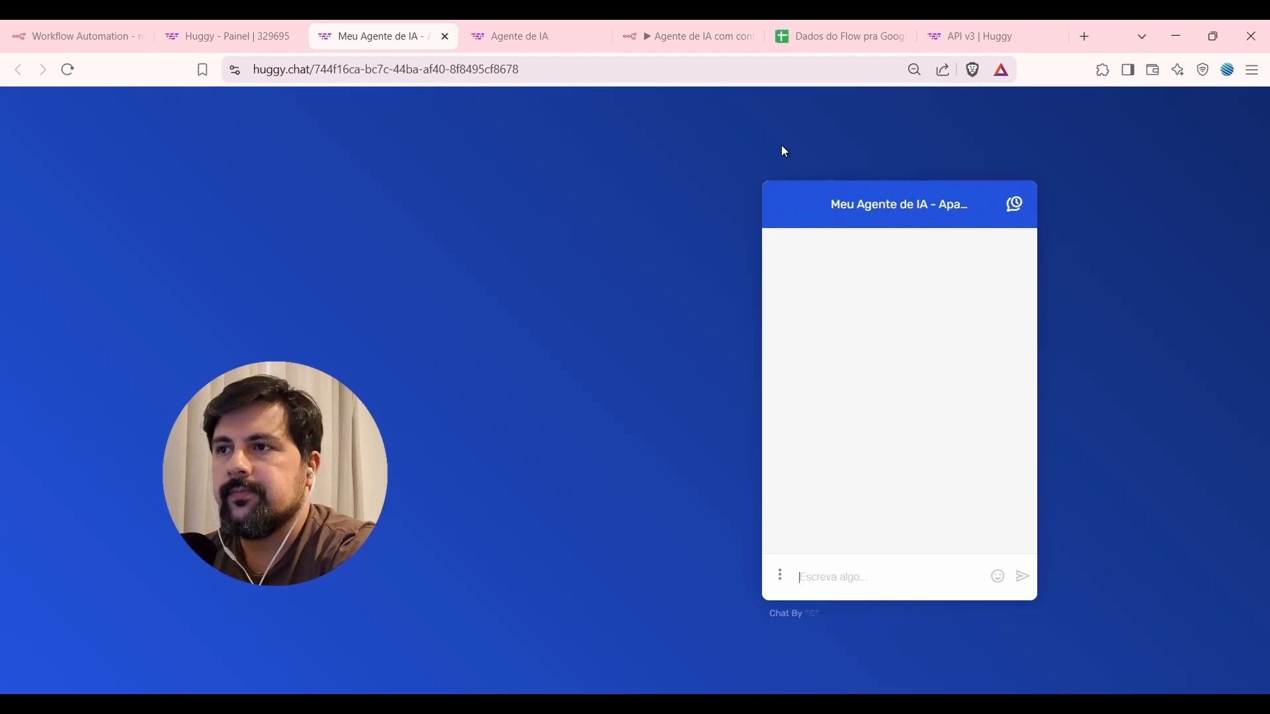
Send the message "oi" in the chat page, and start a test run of the Webhook workflow in n8n.
key("Return")
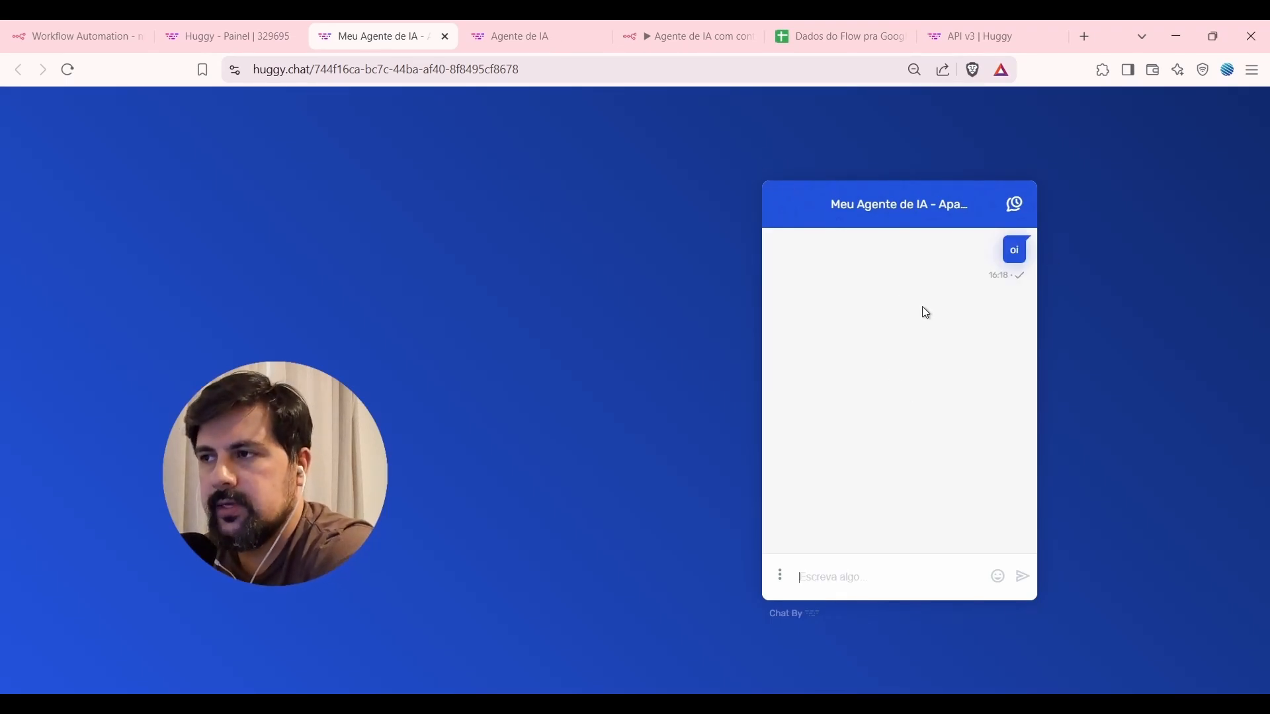
left_click(225, 36)
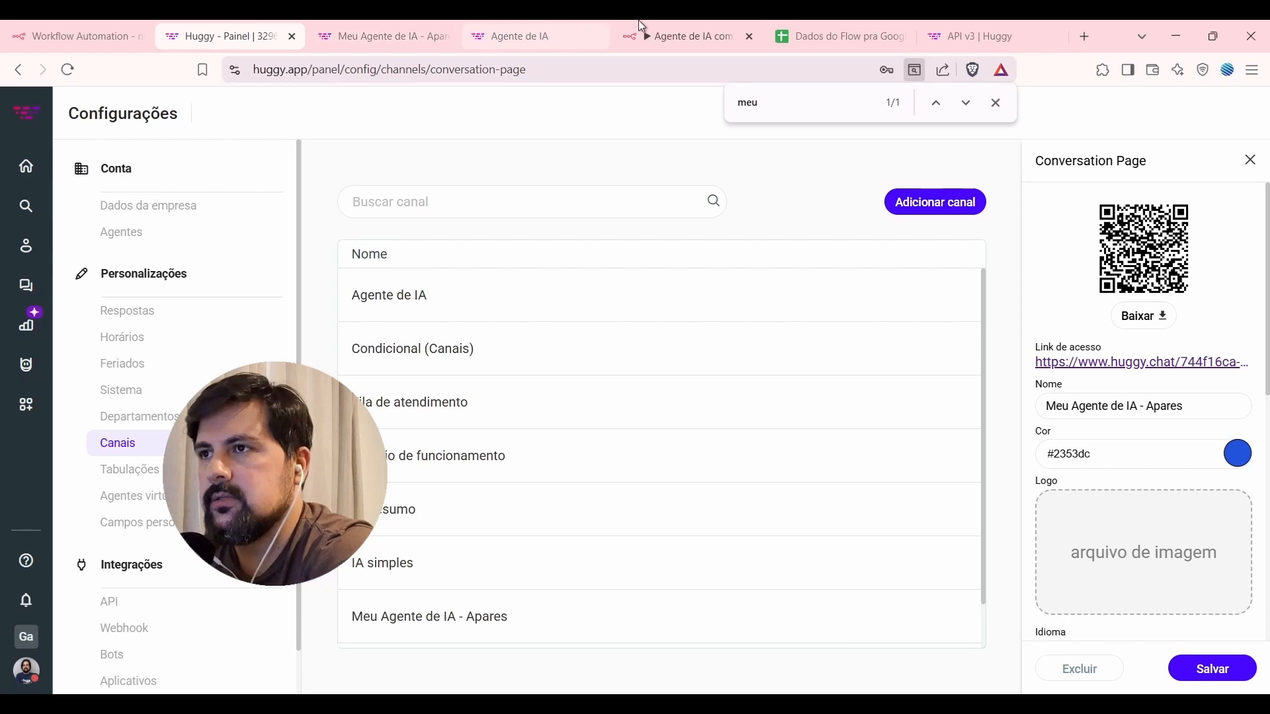
left_click(60, 27)
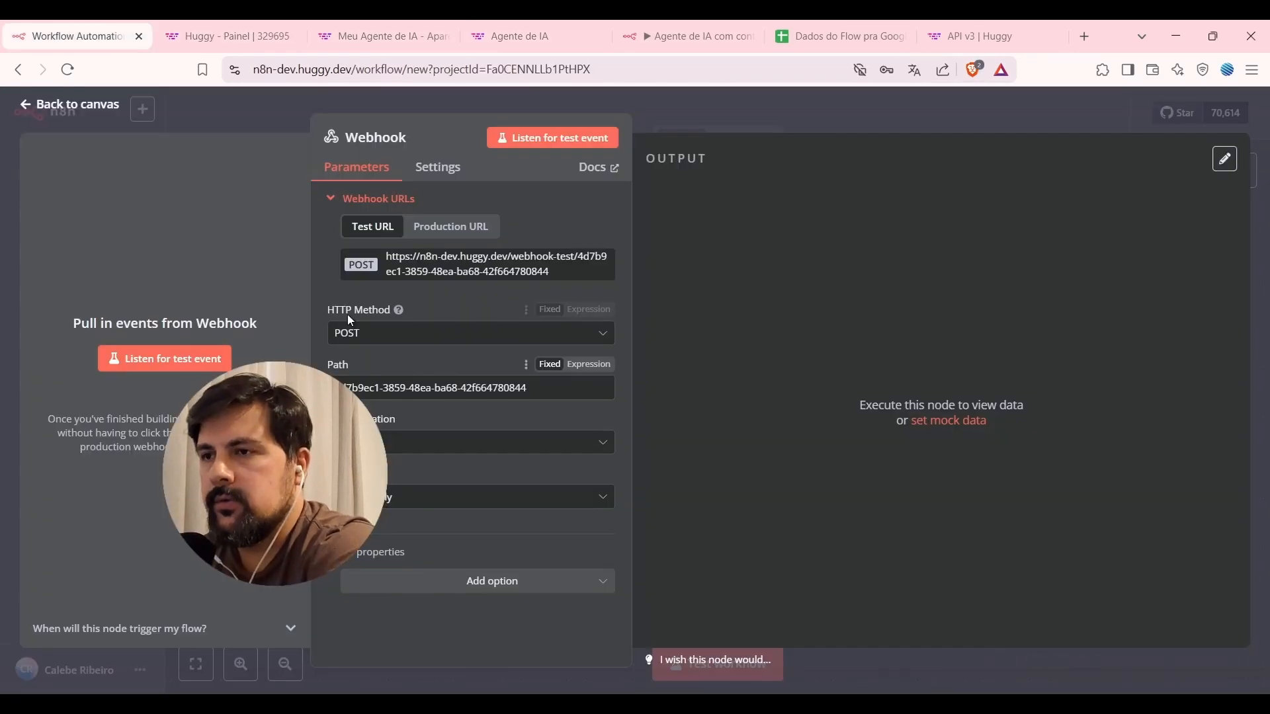
left_click(709, 673)
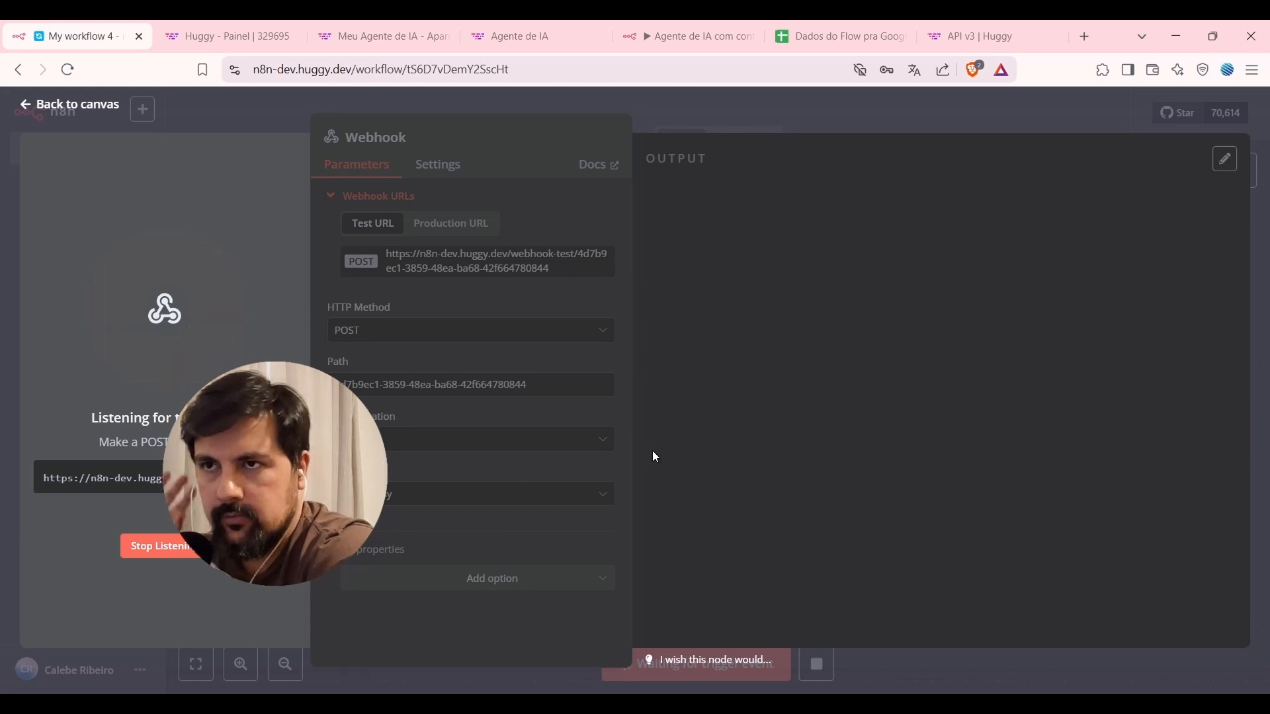
Send "Oi, tudo bom?" in the Conversation Page chat and return to the Webhook node in n8n.
left_click(430, 28)
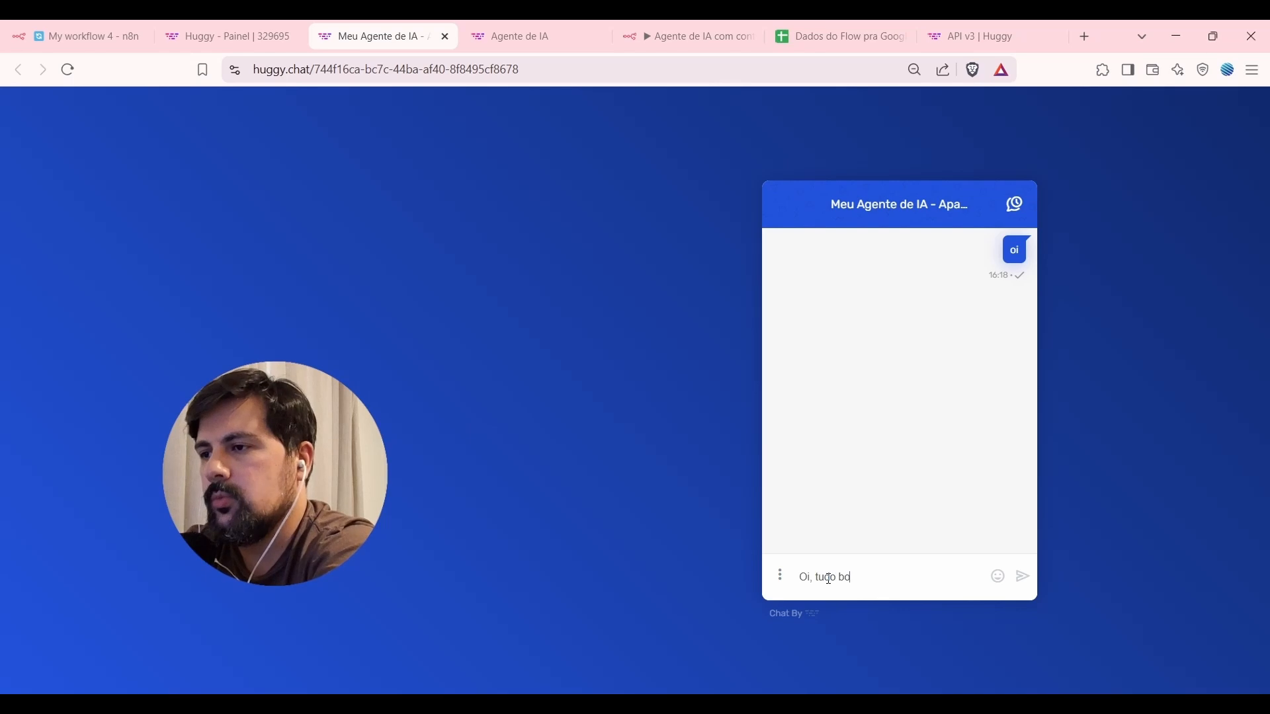
key("Return")
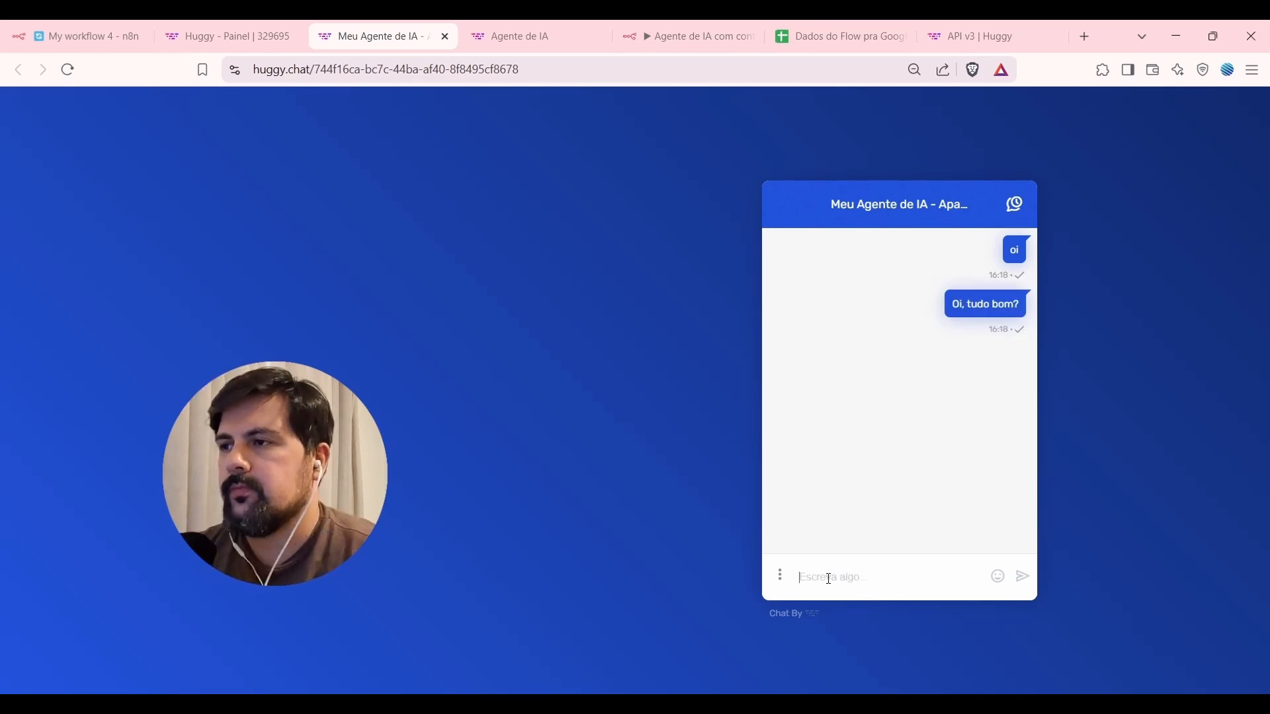
left_click(98, 33)
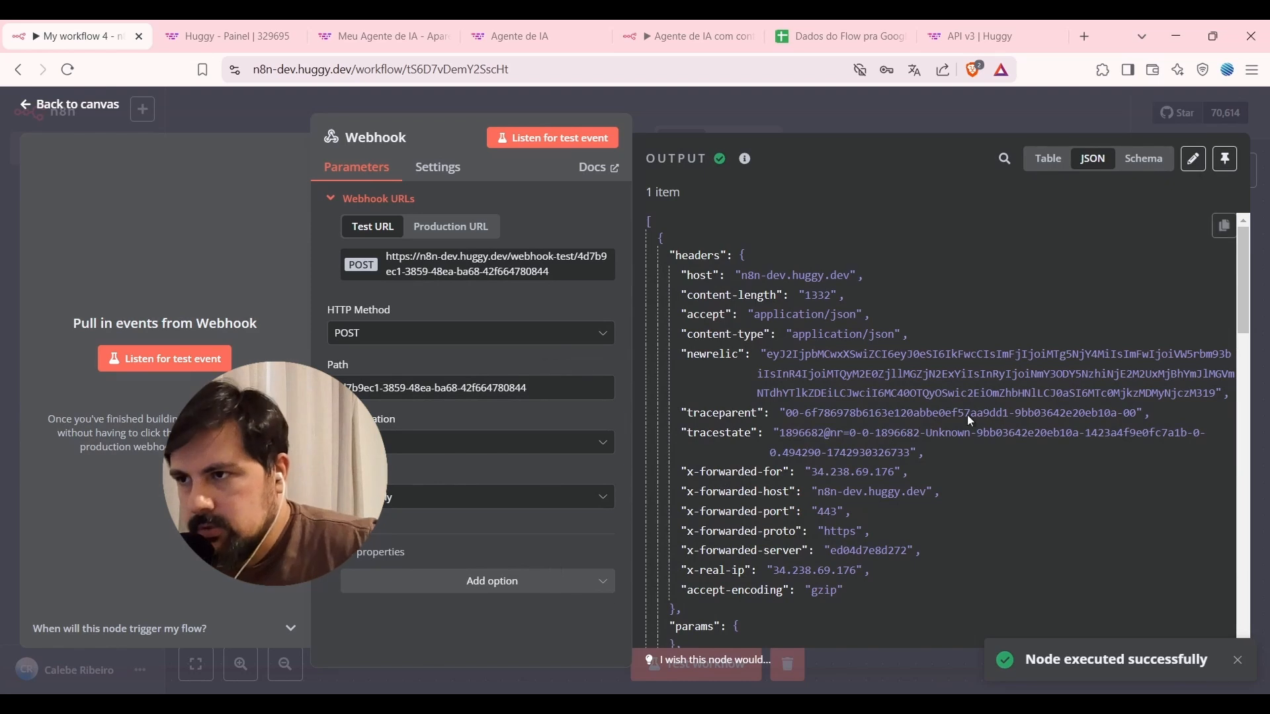
Examine the Webhook node's JSON output for the received message's body, the company ID and the chat ID, and return to the canvas.
scroll(952, 291, "down", 6)
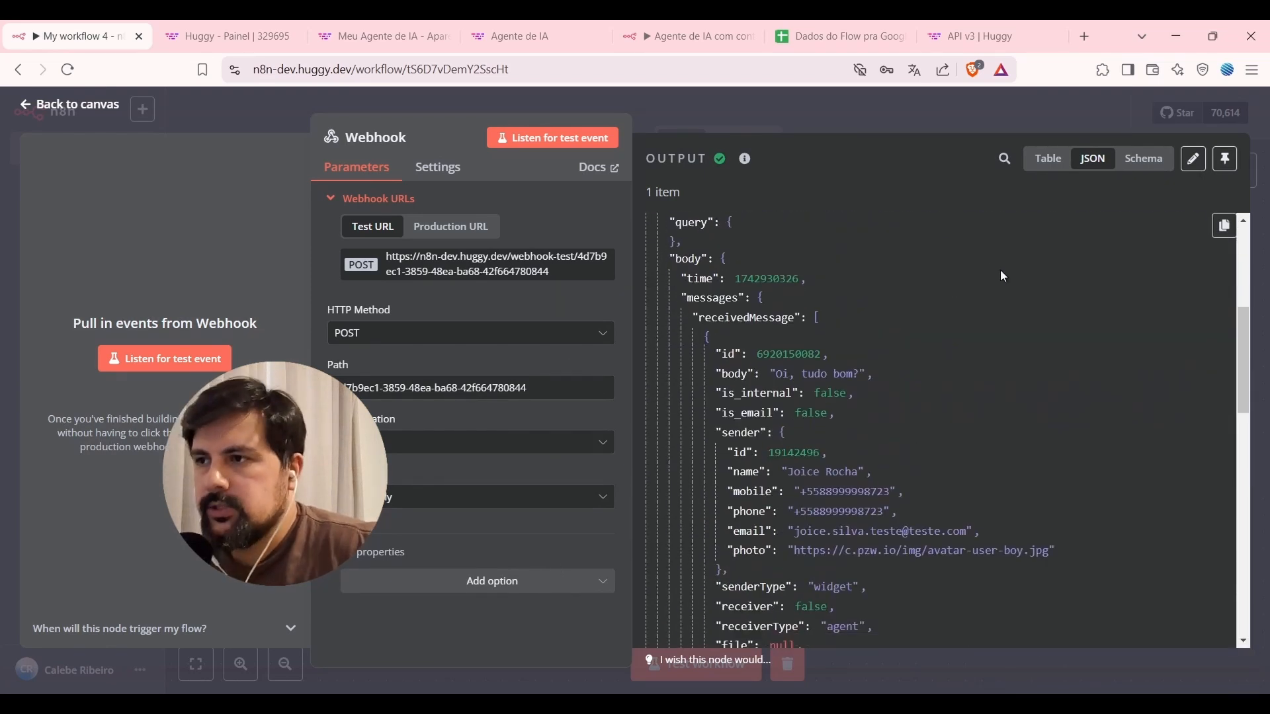
scroll(1017, 278, "down", 1)
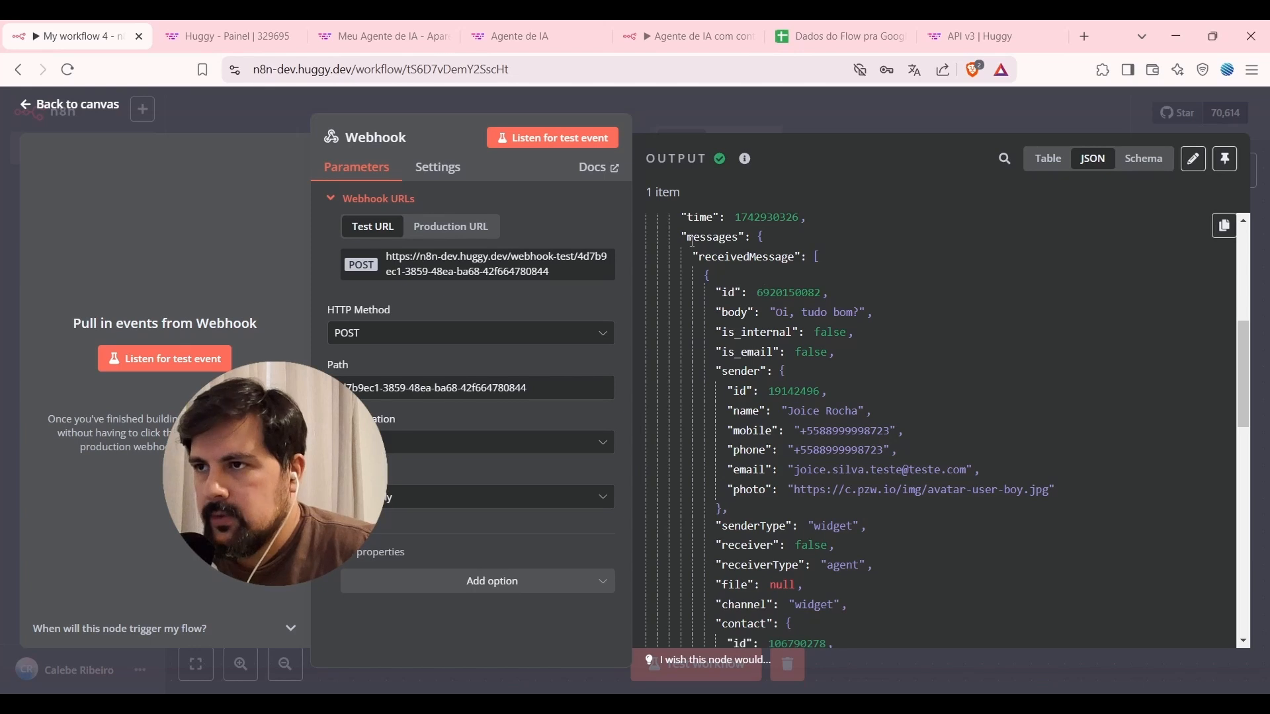
double_click(744, 257)
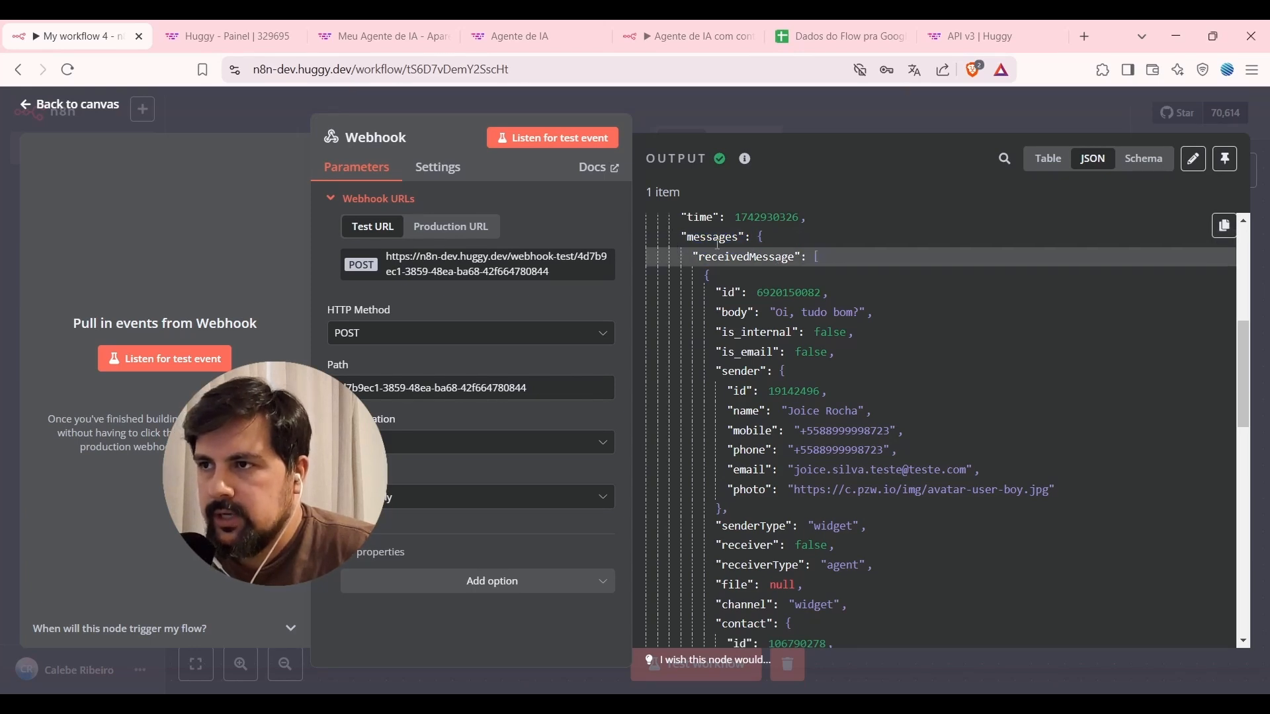
left_click_drag(716, 292, 744, 310)
left_click(741, 324)
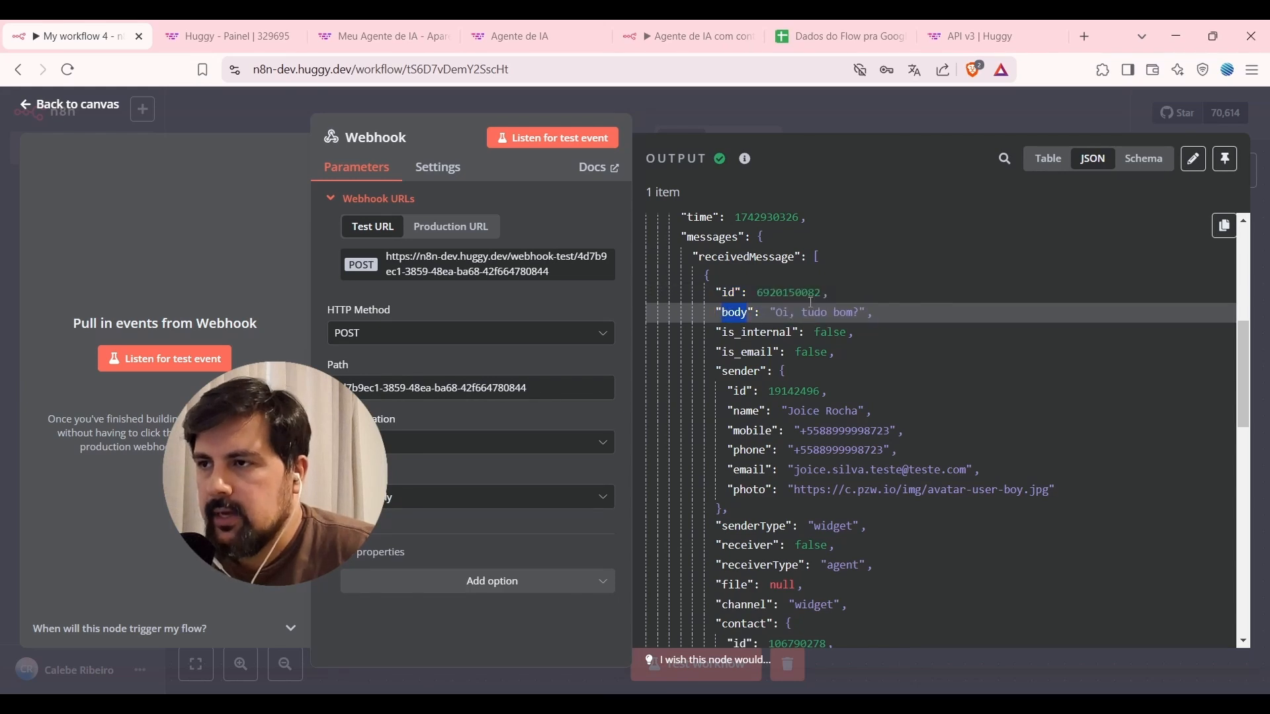
scroll(827, 304, "down", 10)
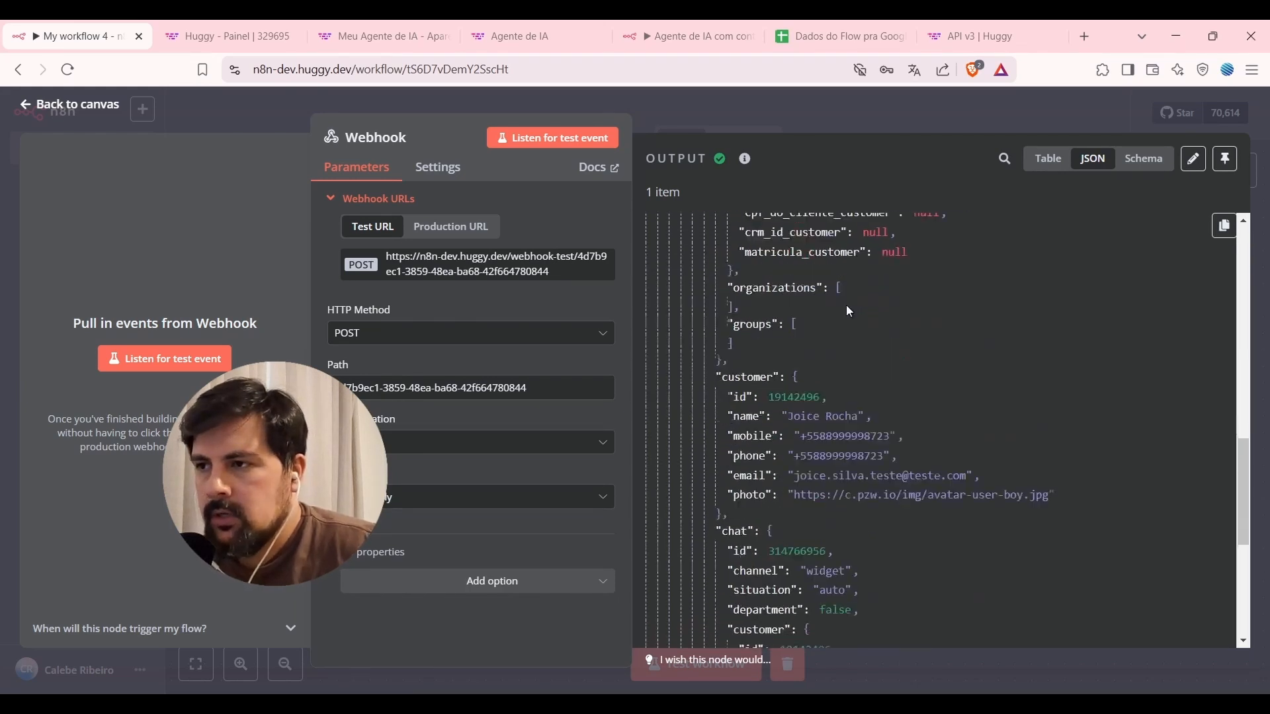
scroll(849, 311, "down", 7)
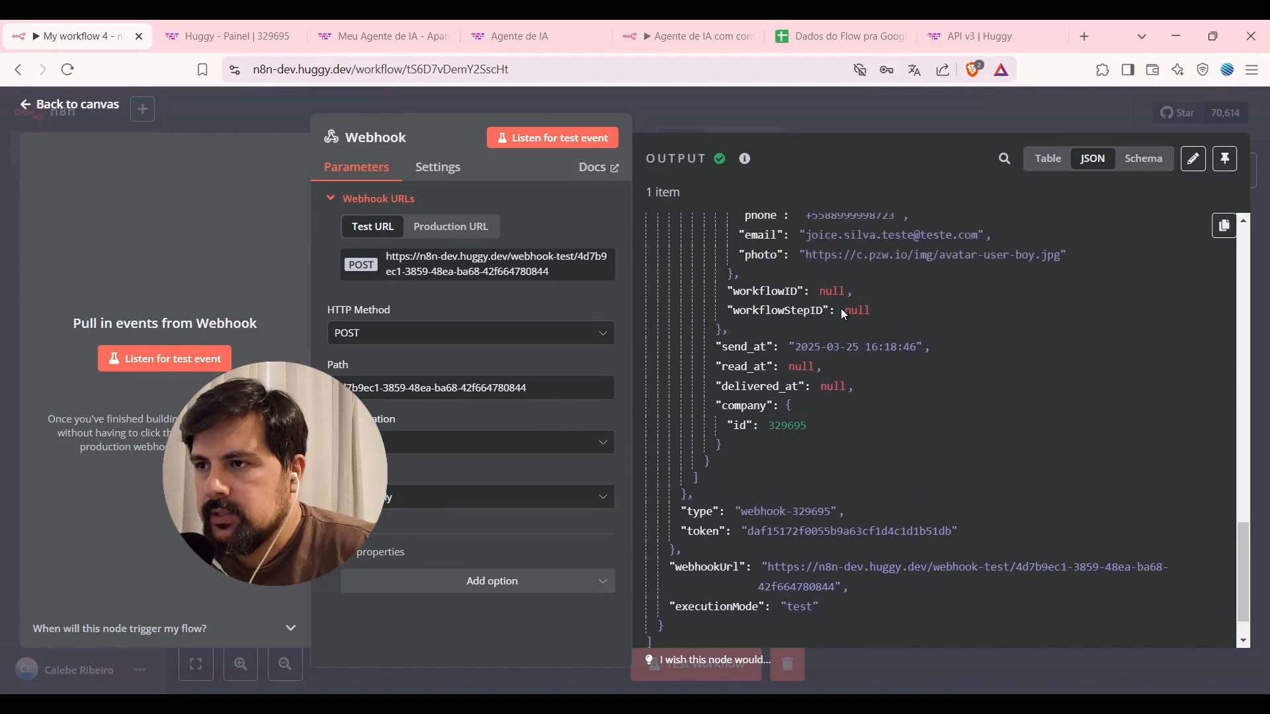
double_click(752, 410)
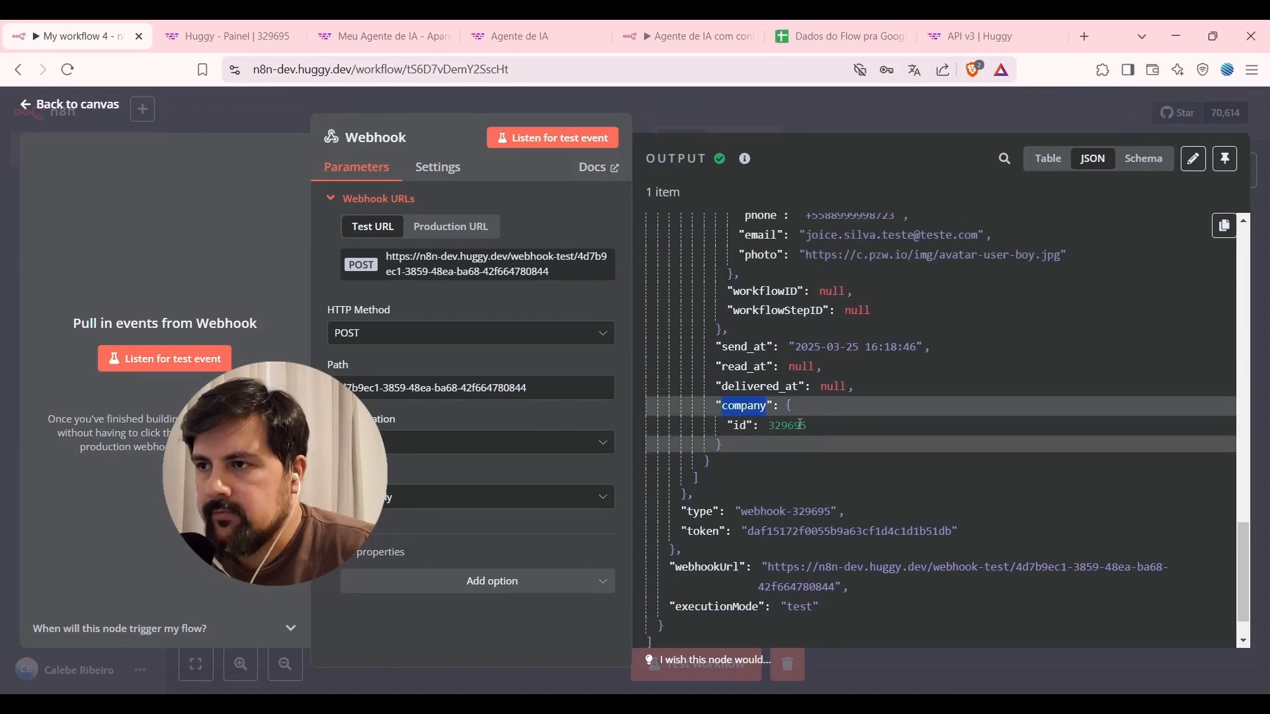
double_click(800, 425)
scroll(835, 526, "up", 5)
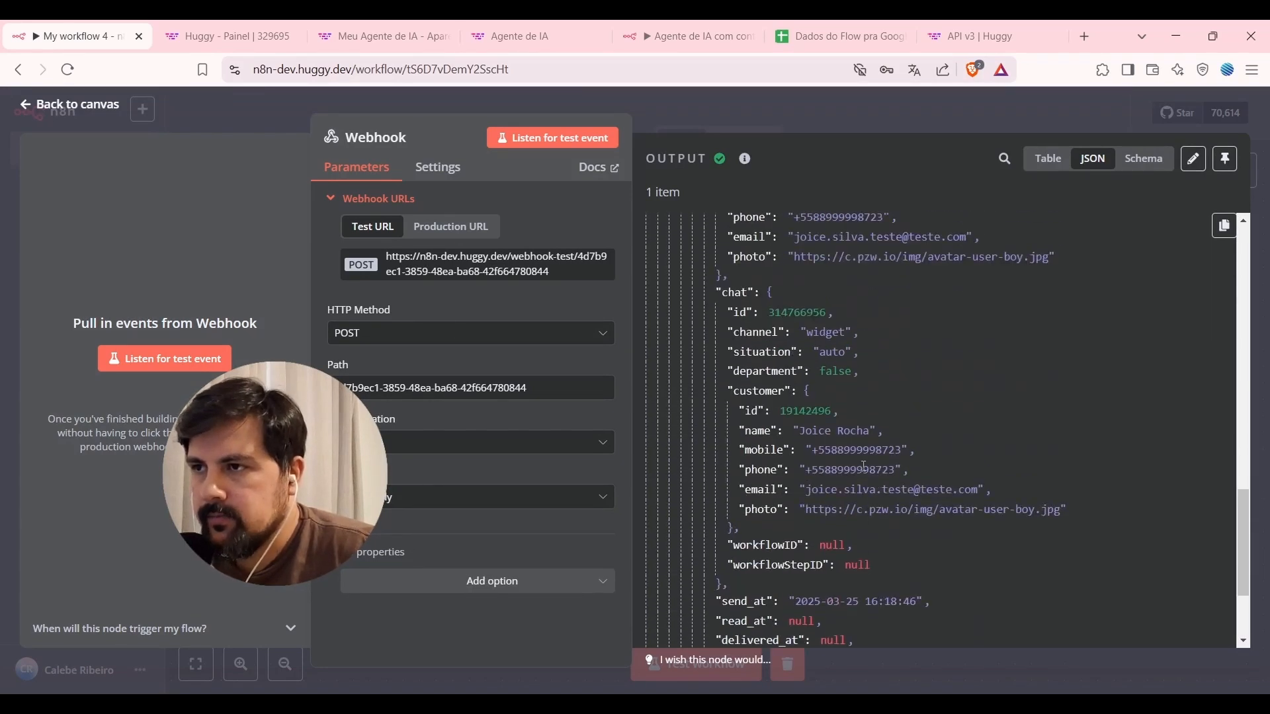
double_click(797, 312)
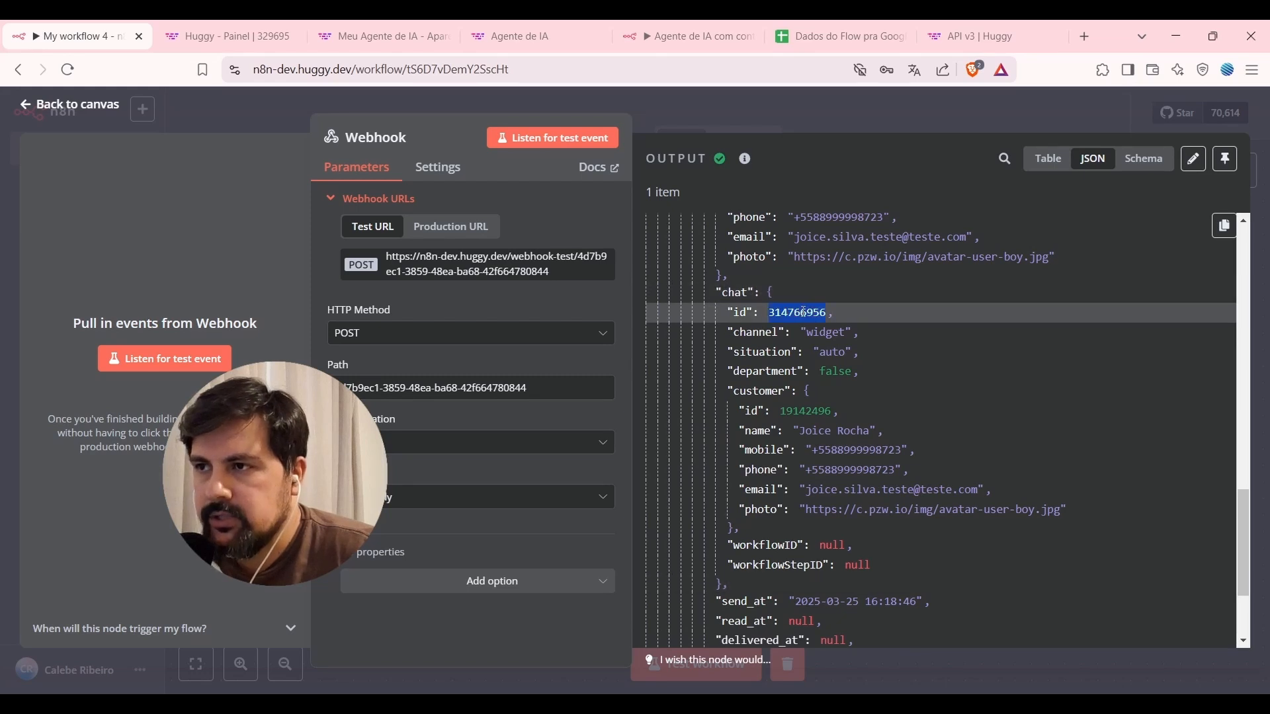
left_click(911, 103)
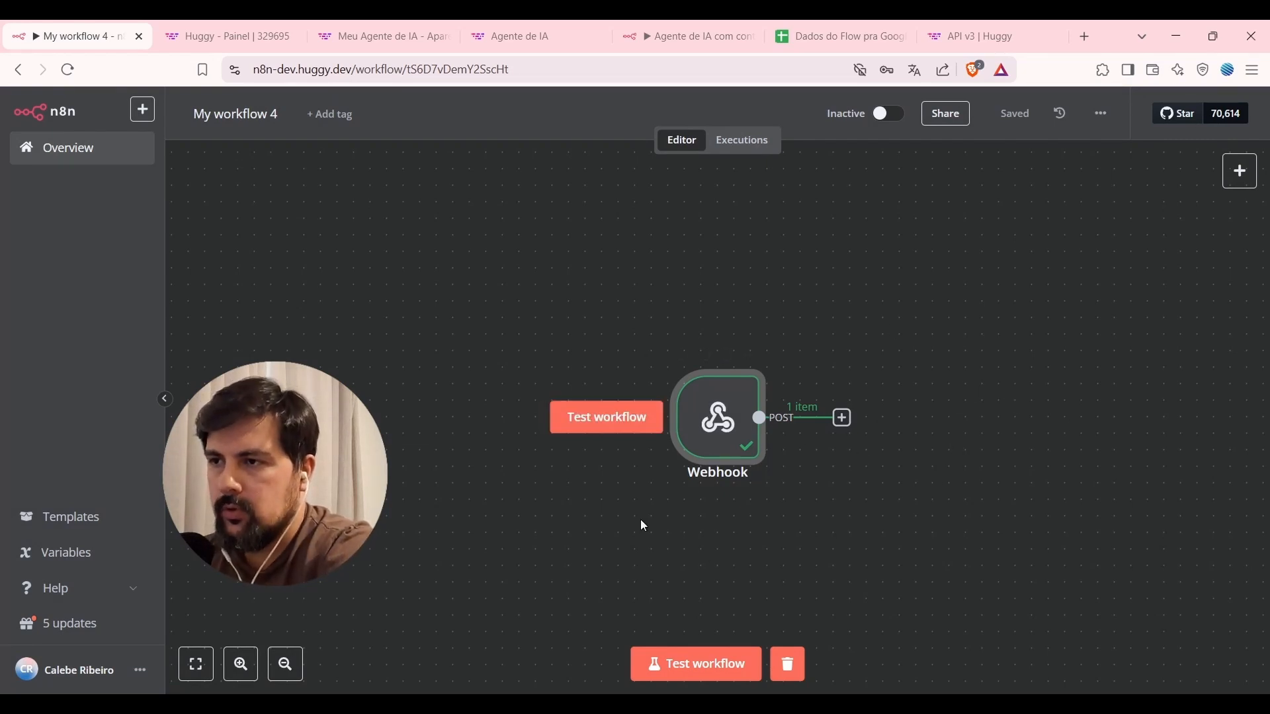
Add an AI Agent node after the Webhook node.
left_click_drag(1151, 426, 815, 390)
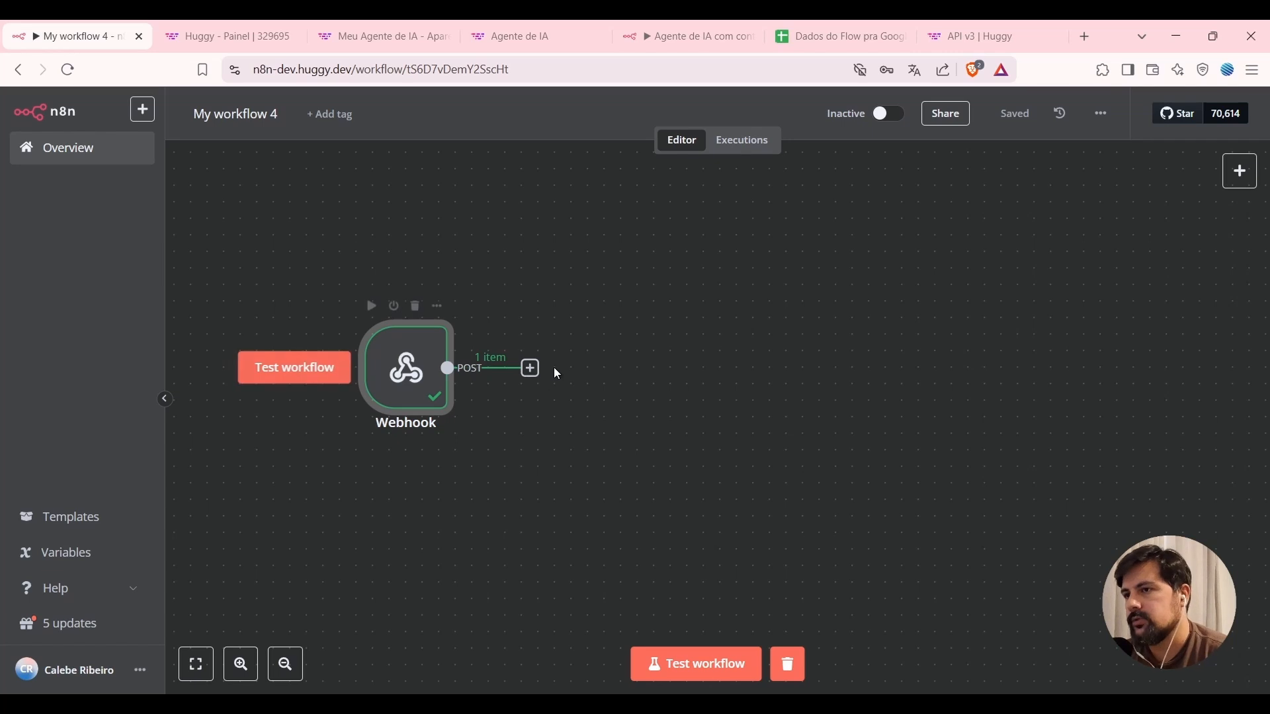
left_click(531, 368)
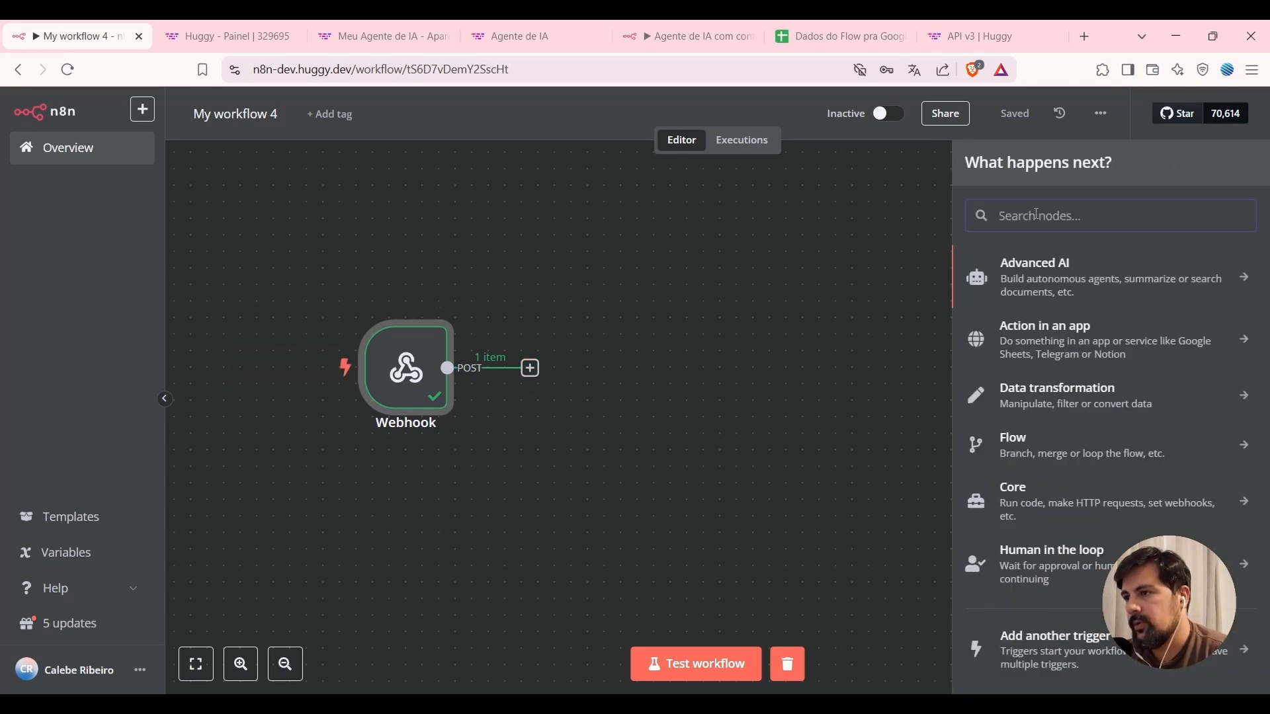
left_click(1045, 279)
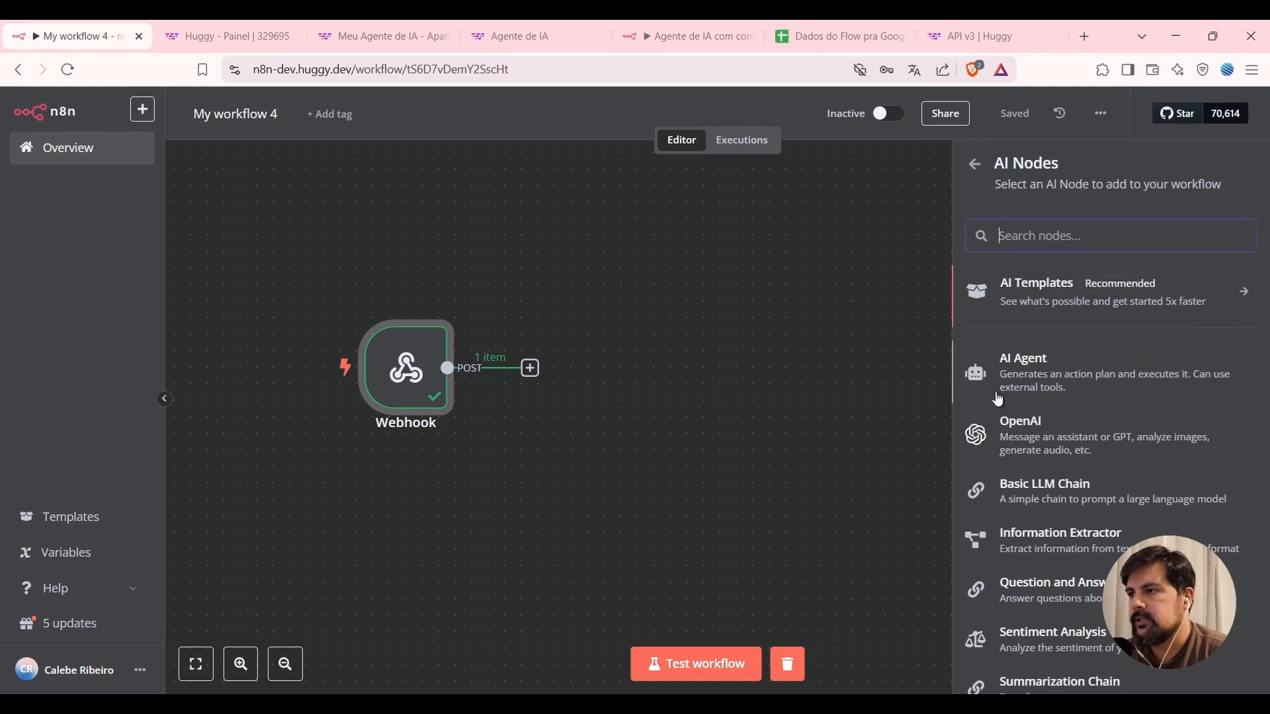
left_click(1081, 372)
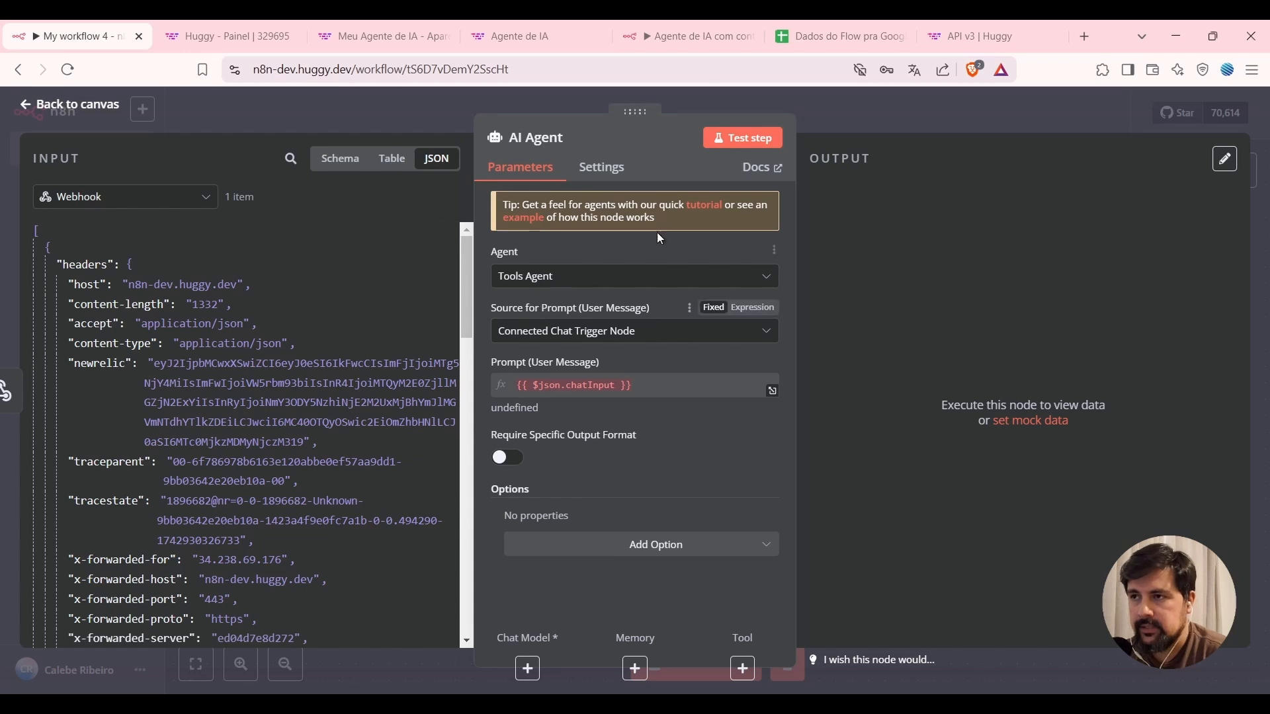
Review the AI Agent's agent types, keeping Tools Agent, and set its source for the prompt to "Define below".
left_click(607, 280)
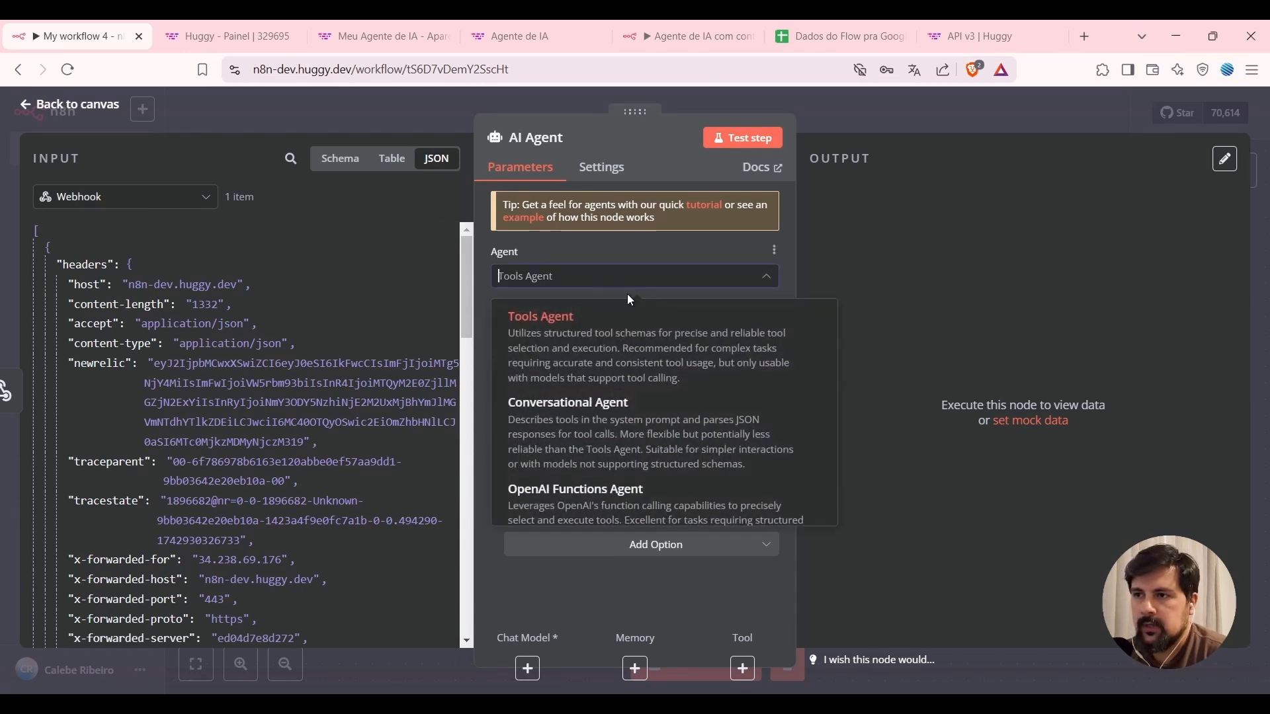
left_click(607, 280)
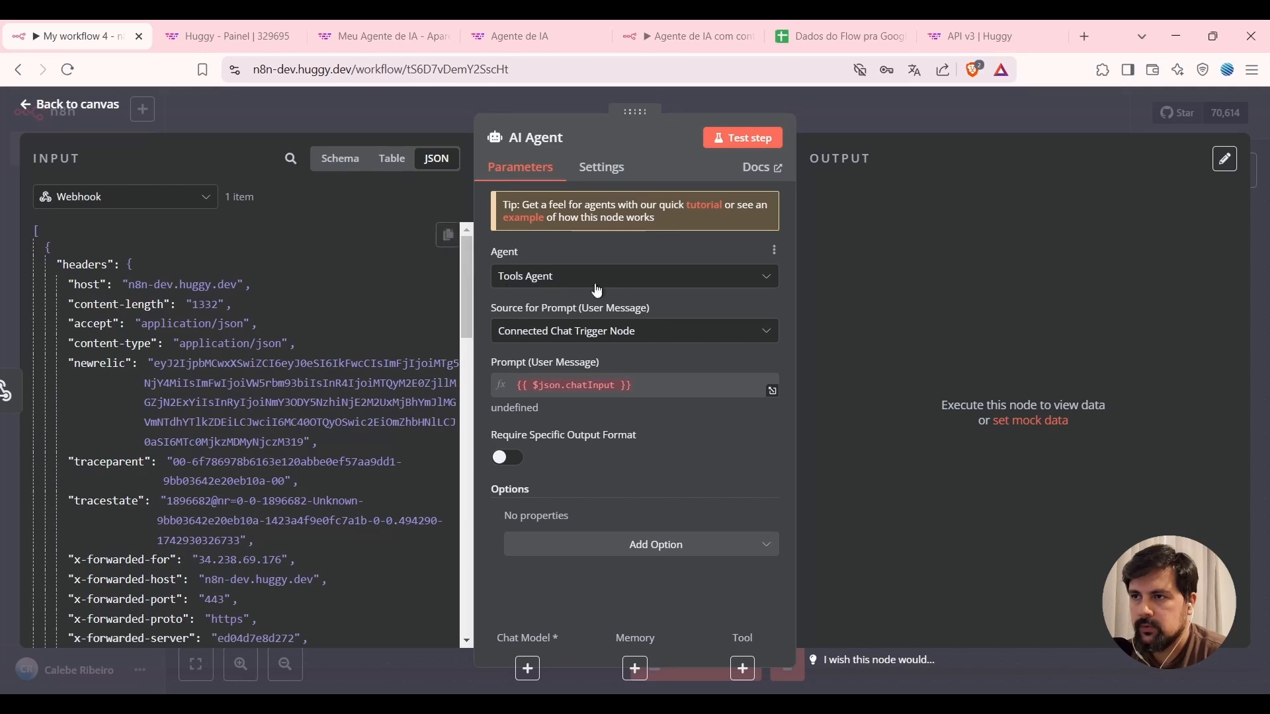
left_click(582, 337)
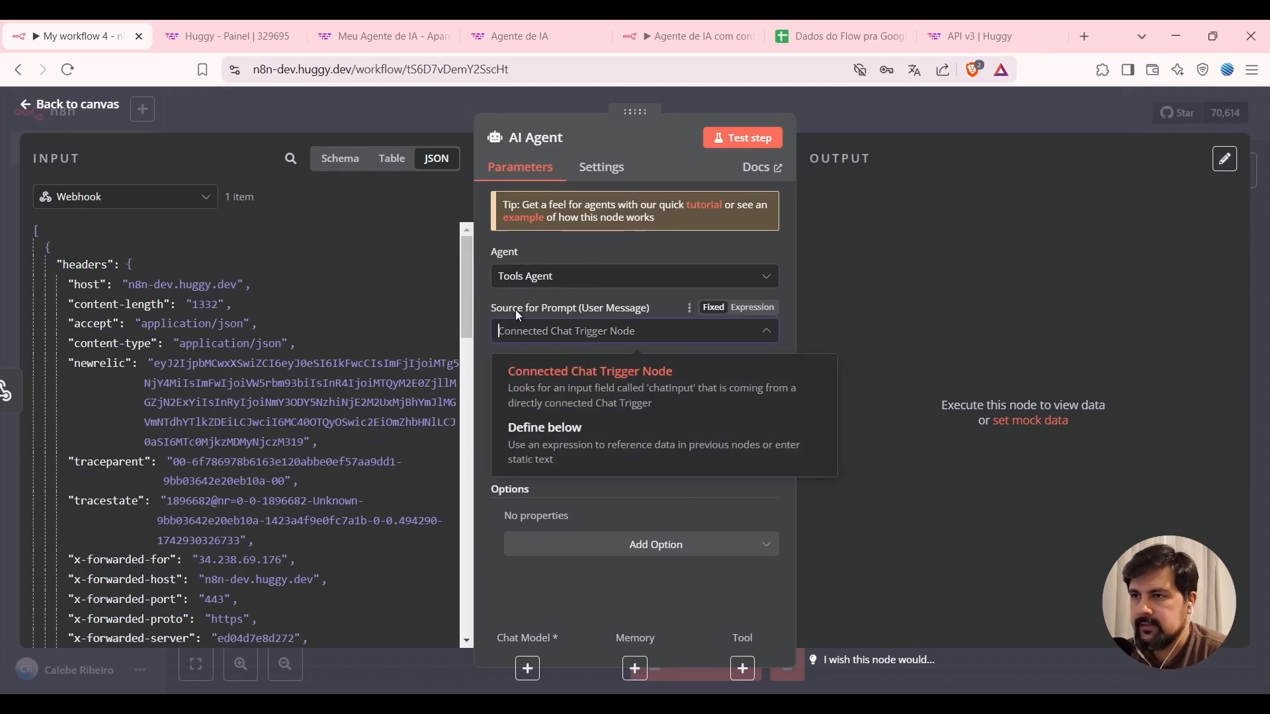
left_click_drag(518, 310, 613, 309)
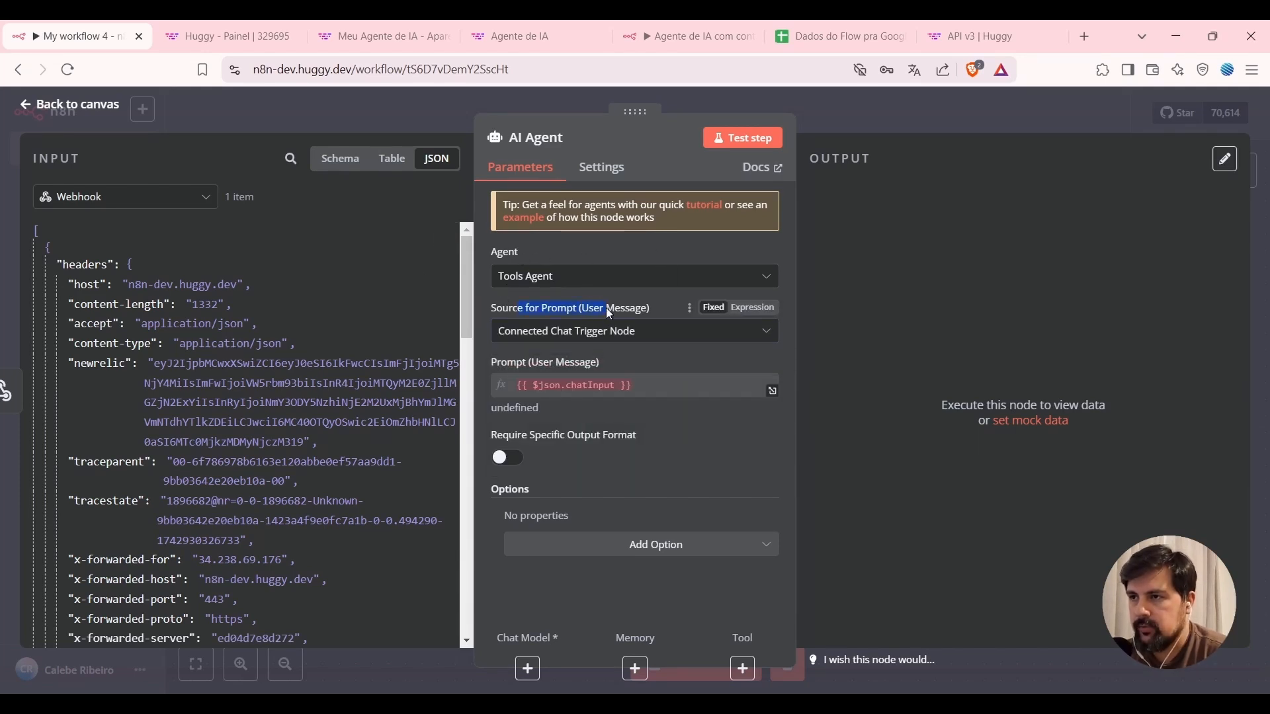
left_click(649, 336)
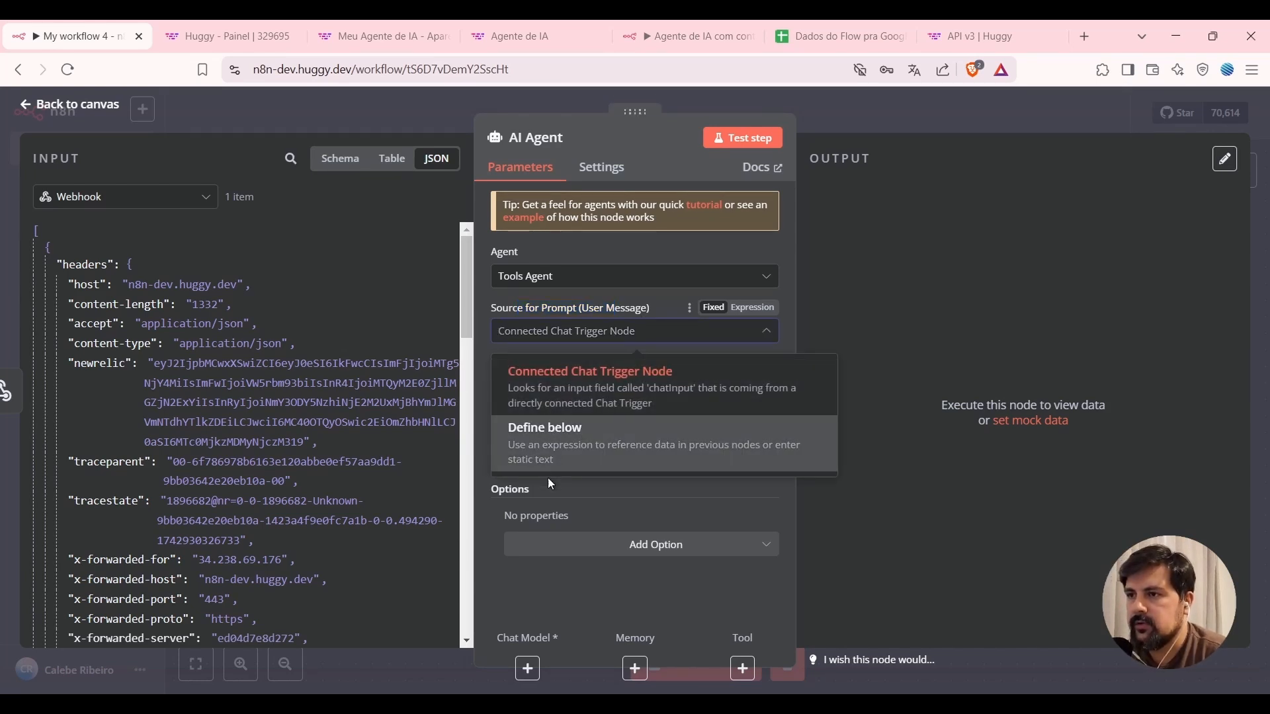
left_click(574, 444)
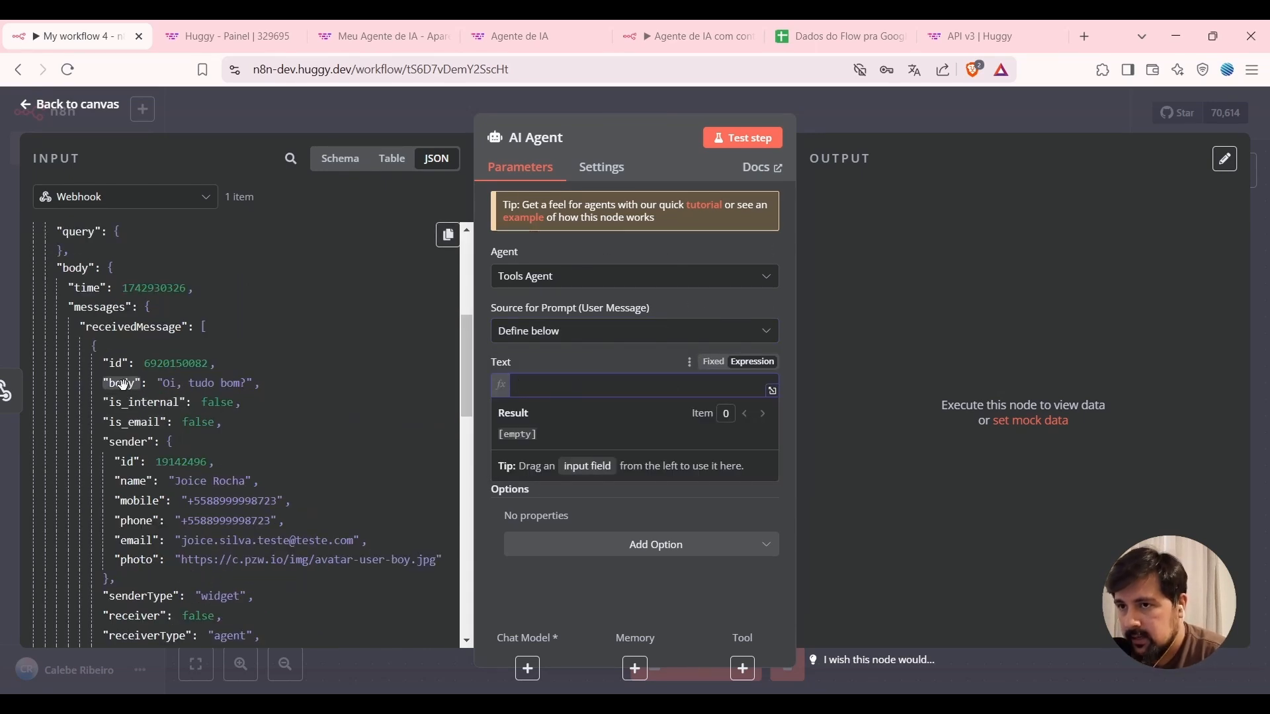
Map the AI Agent's prompt text to the webhook's received message body, {{ $json.body.messages.receivedMessage[0].body }}.
left_click_drag(123, 385, 539, 384)
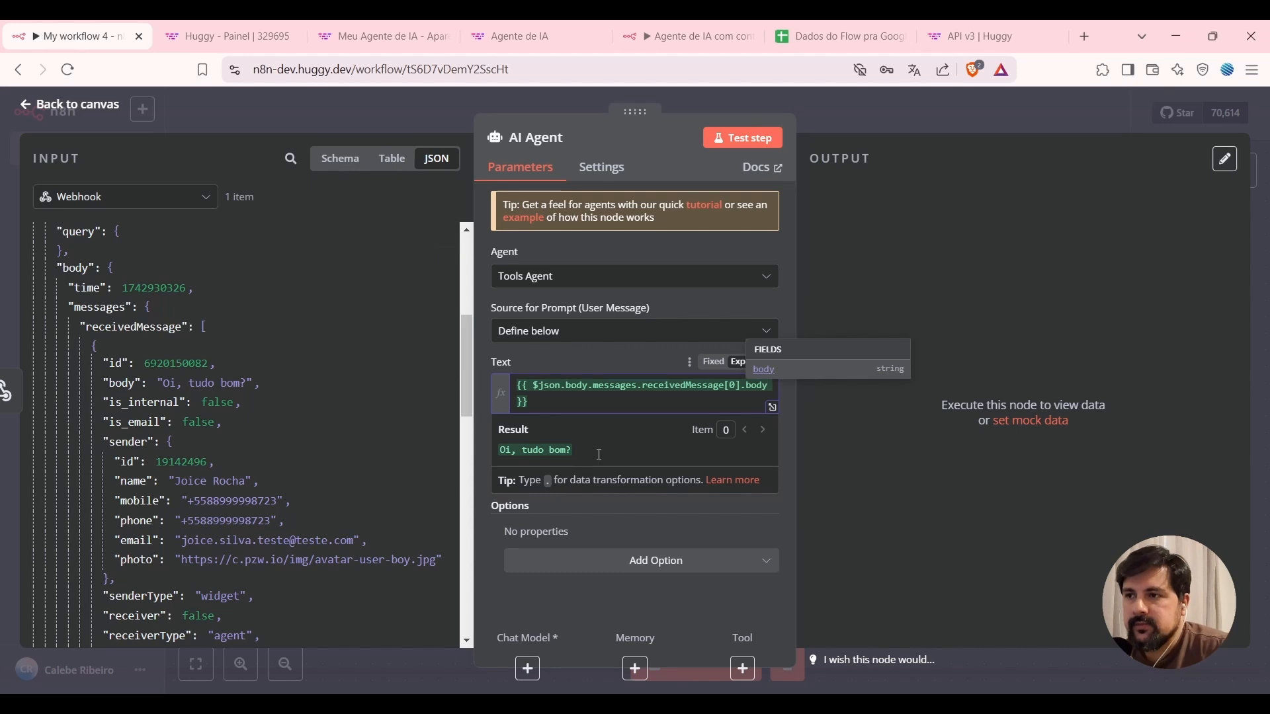
left_click(567, 402)
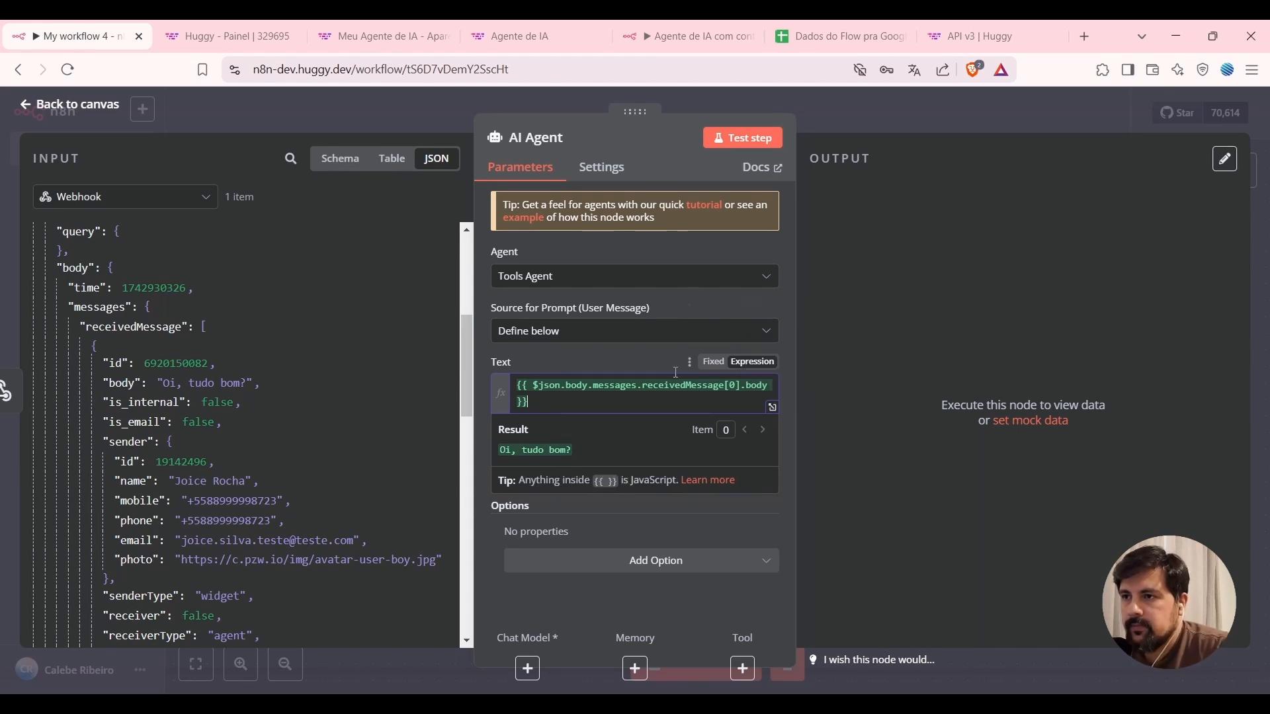
left_click(648, 348)
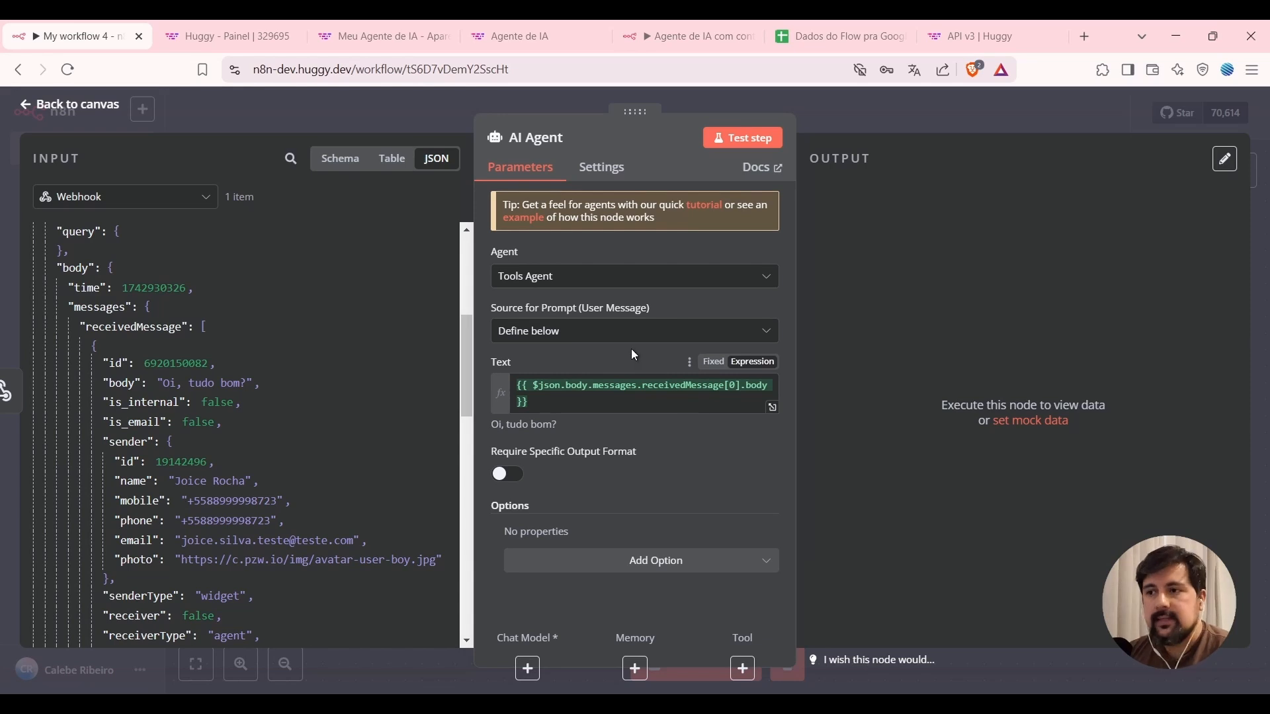
Attach an OpenAI Chat Model to the AI Agent as its chat model.
left_click(526, 671)
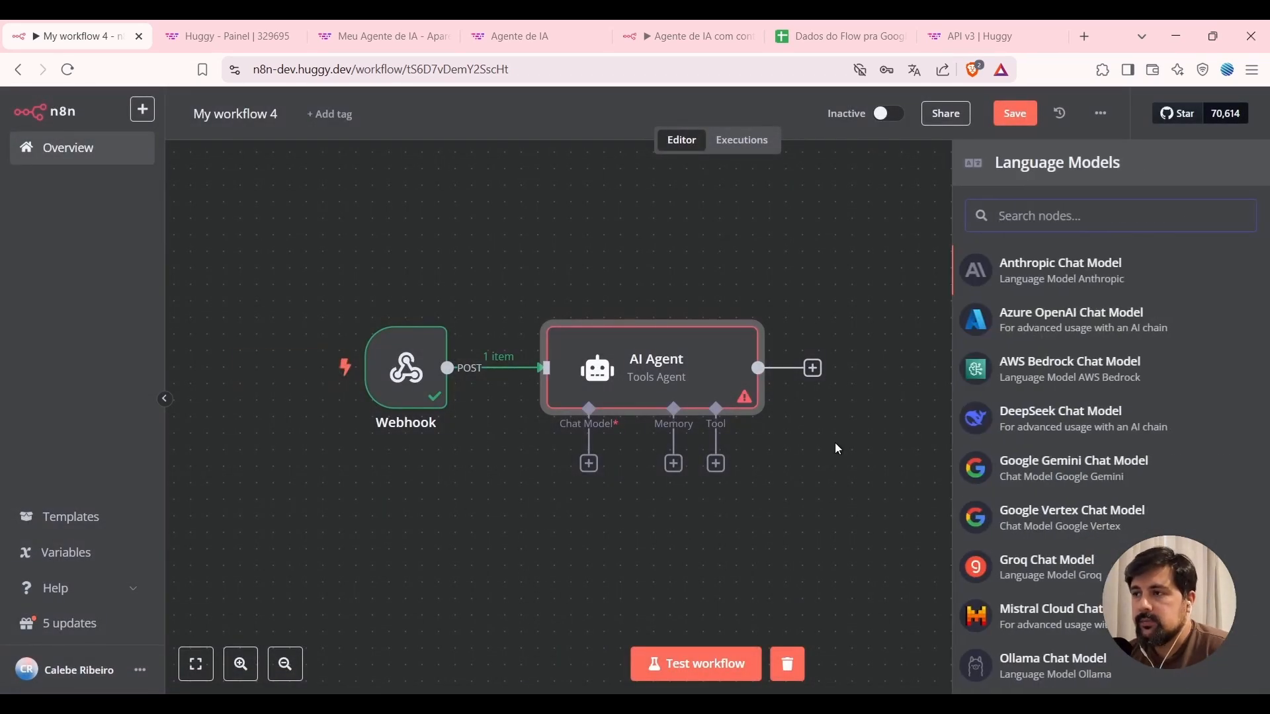
scroll(1082, 322, "down", 2)
scroll(1082, 322, "down", 1)
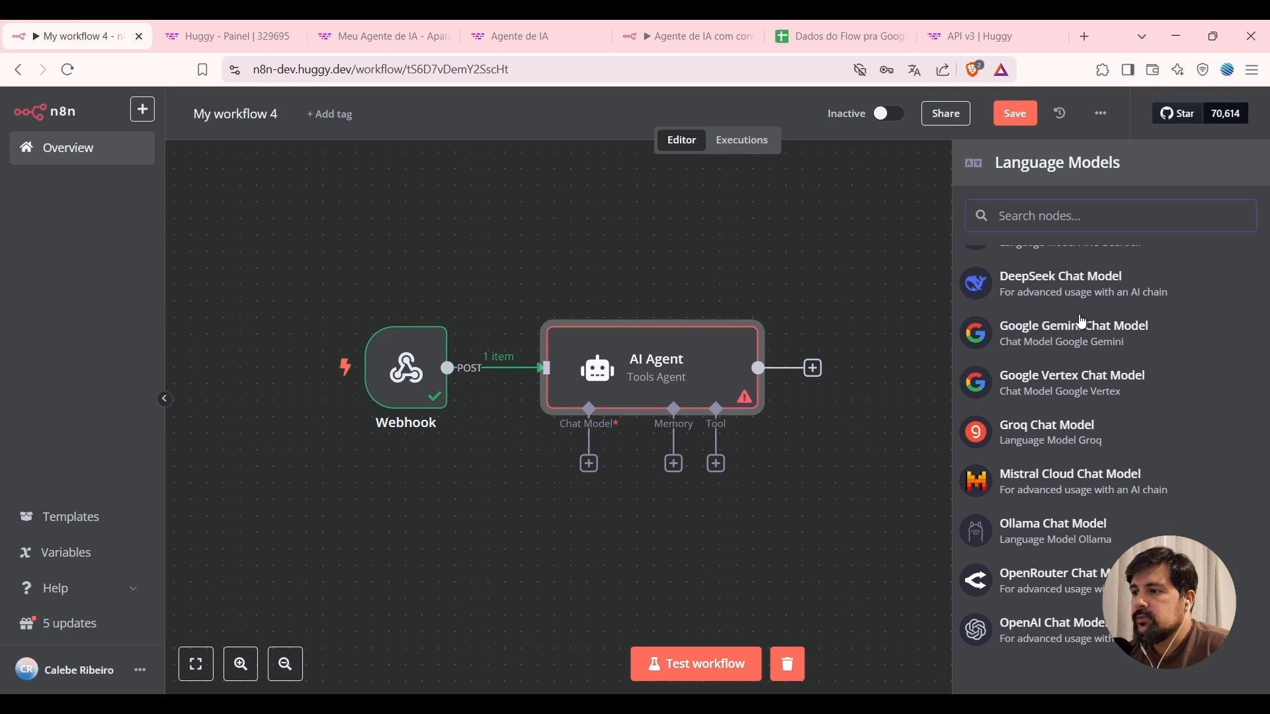
left_click(1087, 633)
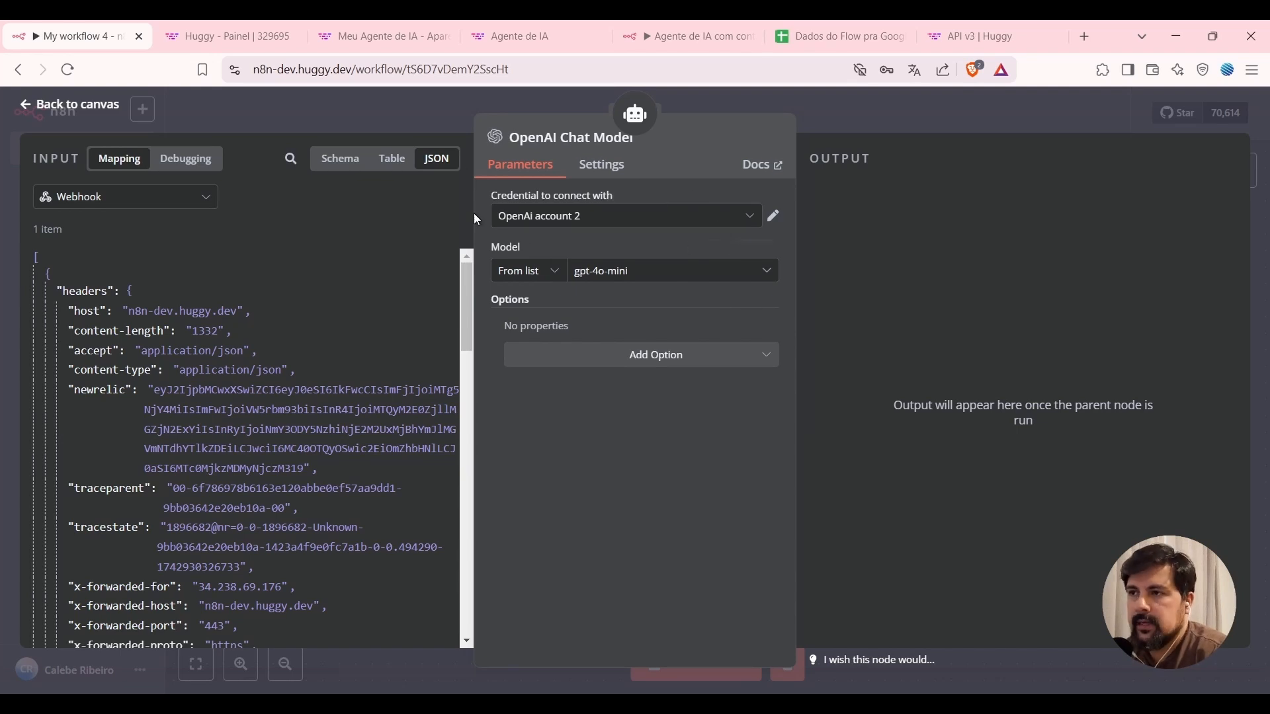
Review the chat model's credential choices and the new OpenAI credential form's API Key and Organization ID fields, keeping OpenAi account 2.
left_click(644, 217)
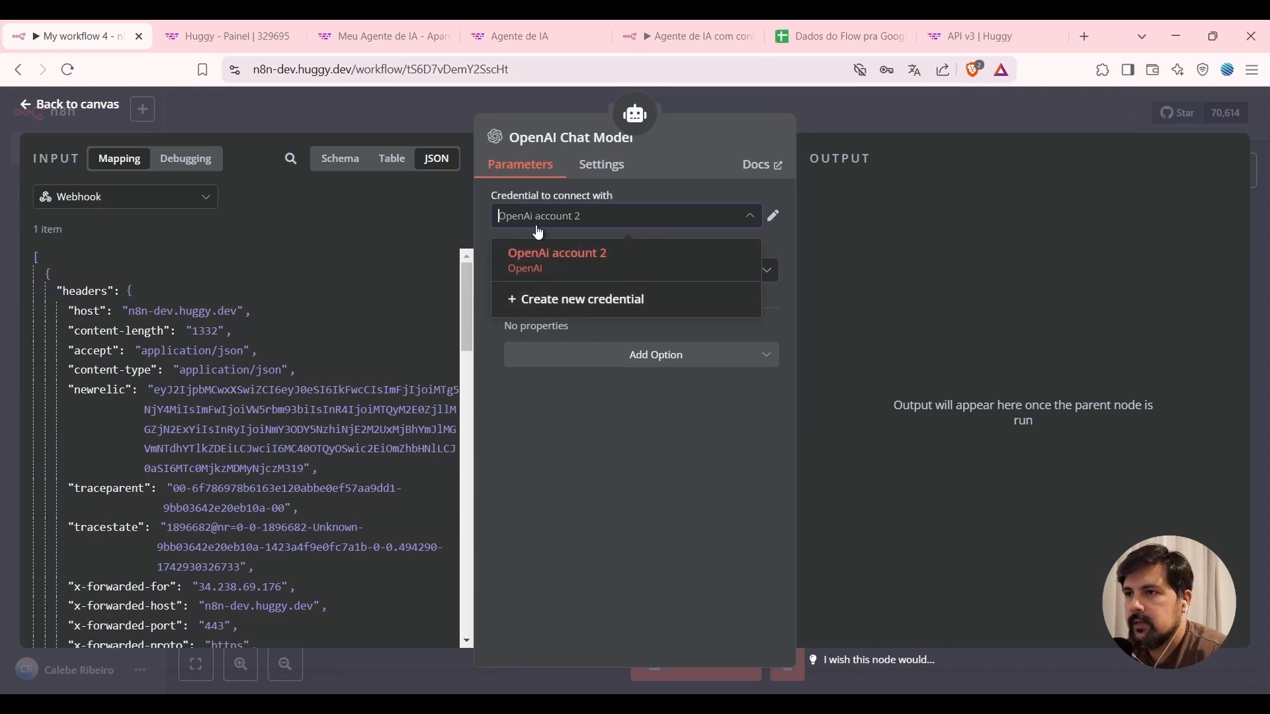
left_click(595, 254)
left_click(774, 218)
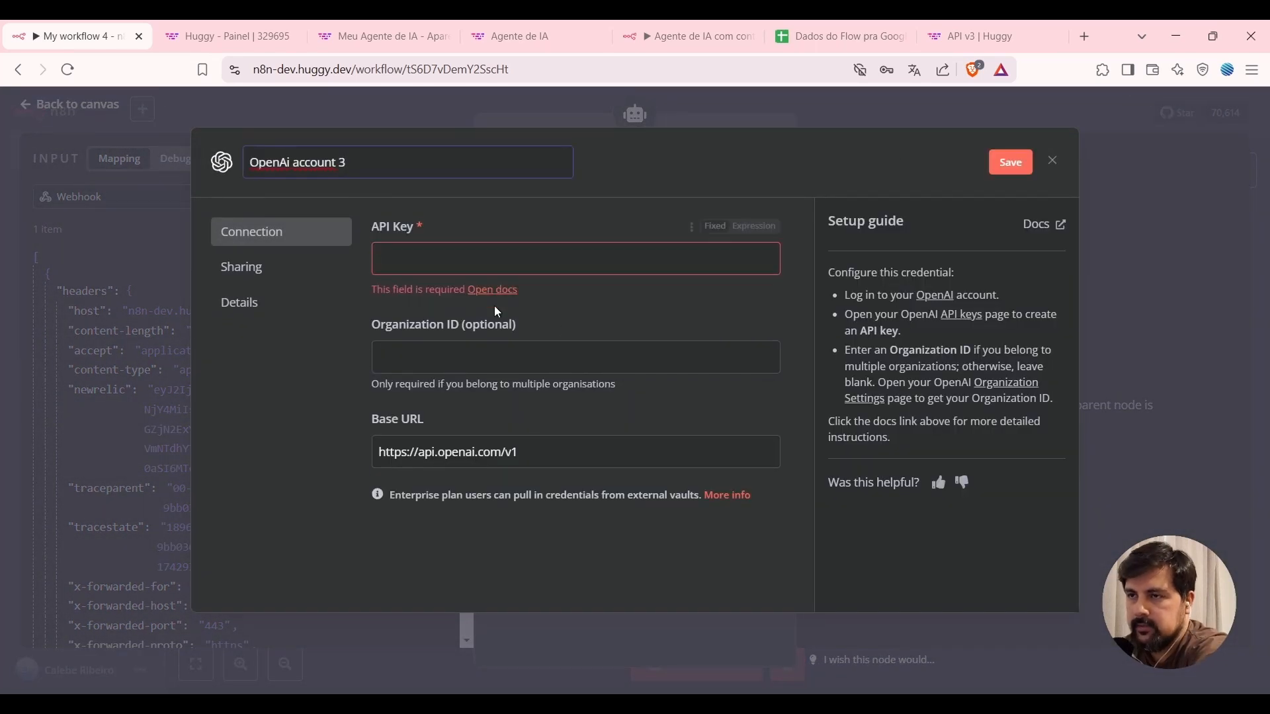
left_click(473, 258)
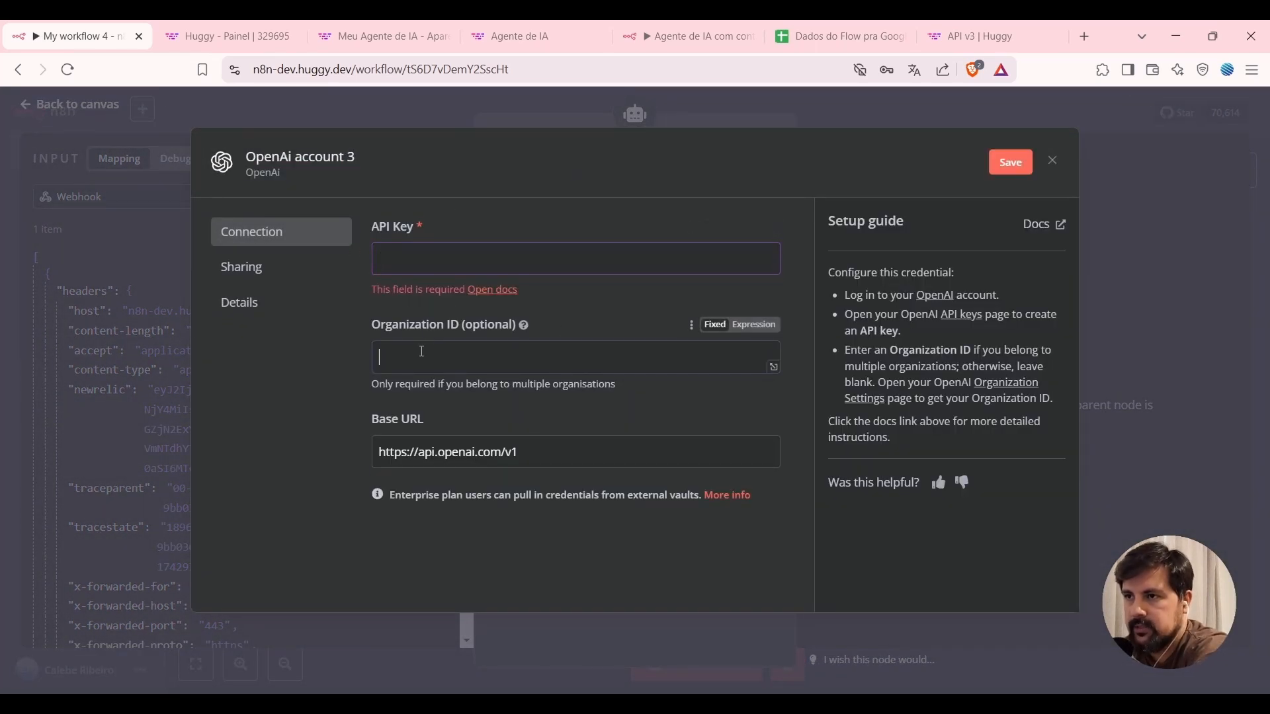
left_click(384, 355)
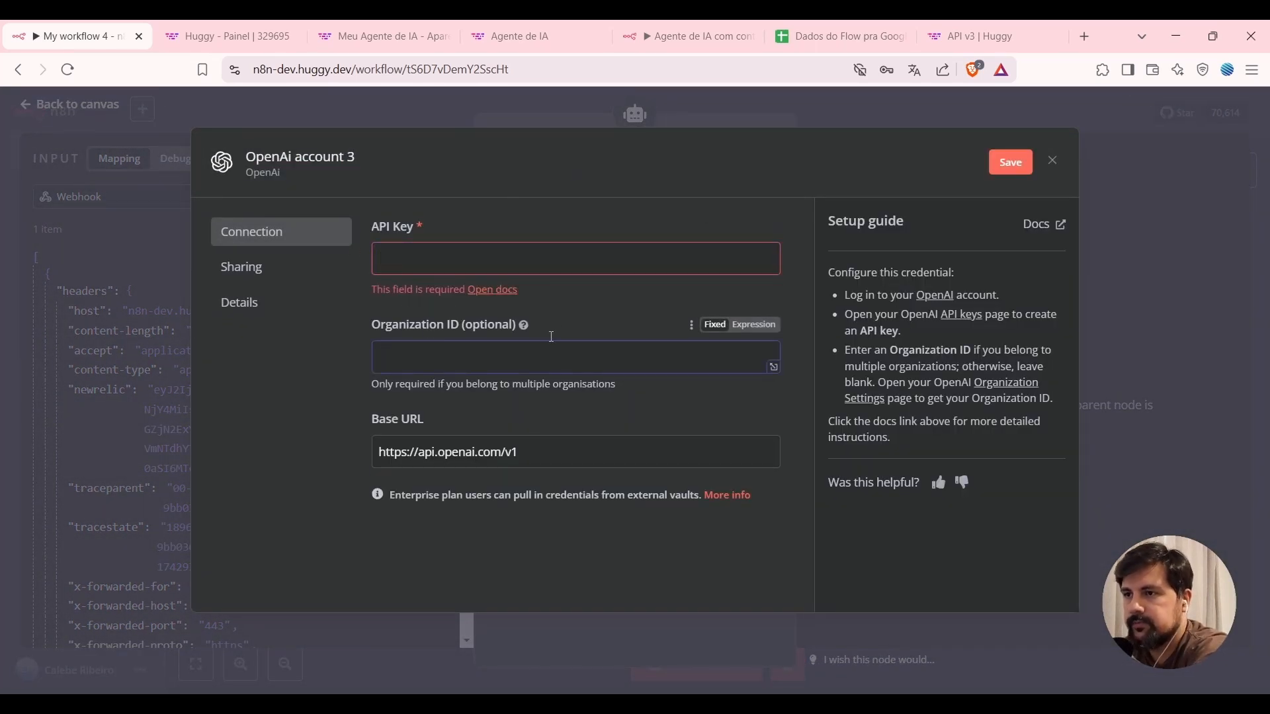
left_click(1054, 162)
Review the OpenAI Chat Model's available models, keeping gpt-4o-mini, and return to the canvas.
left_click(637, 275)
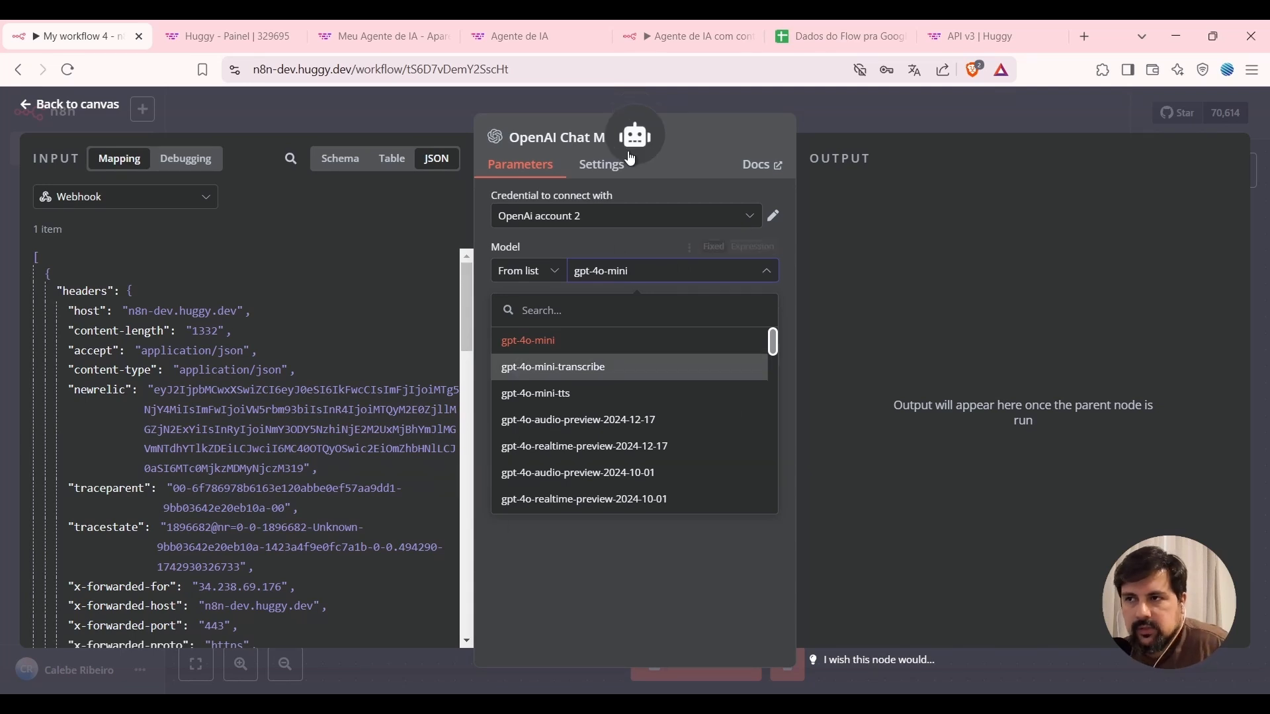
left_click(625, 240)
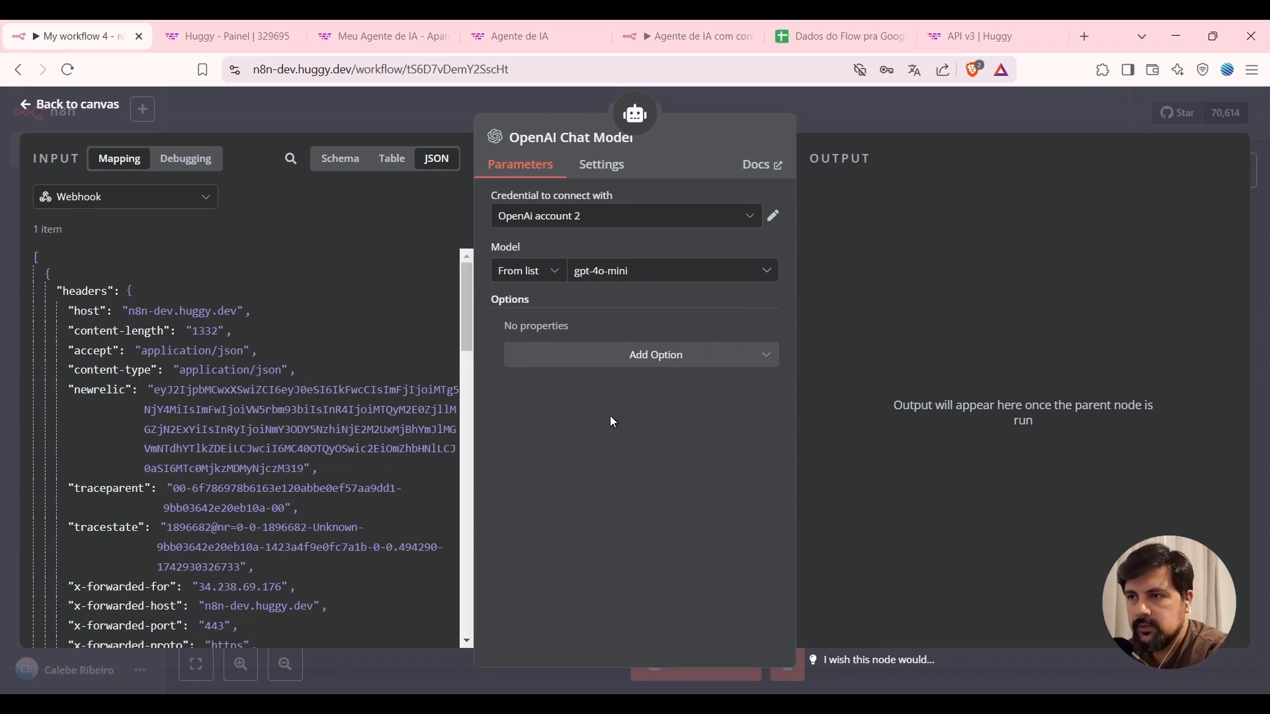
left_click(601, 165)
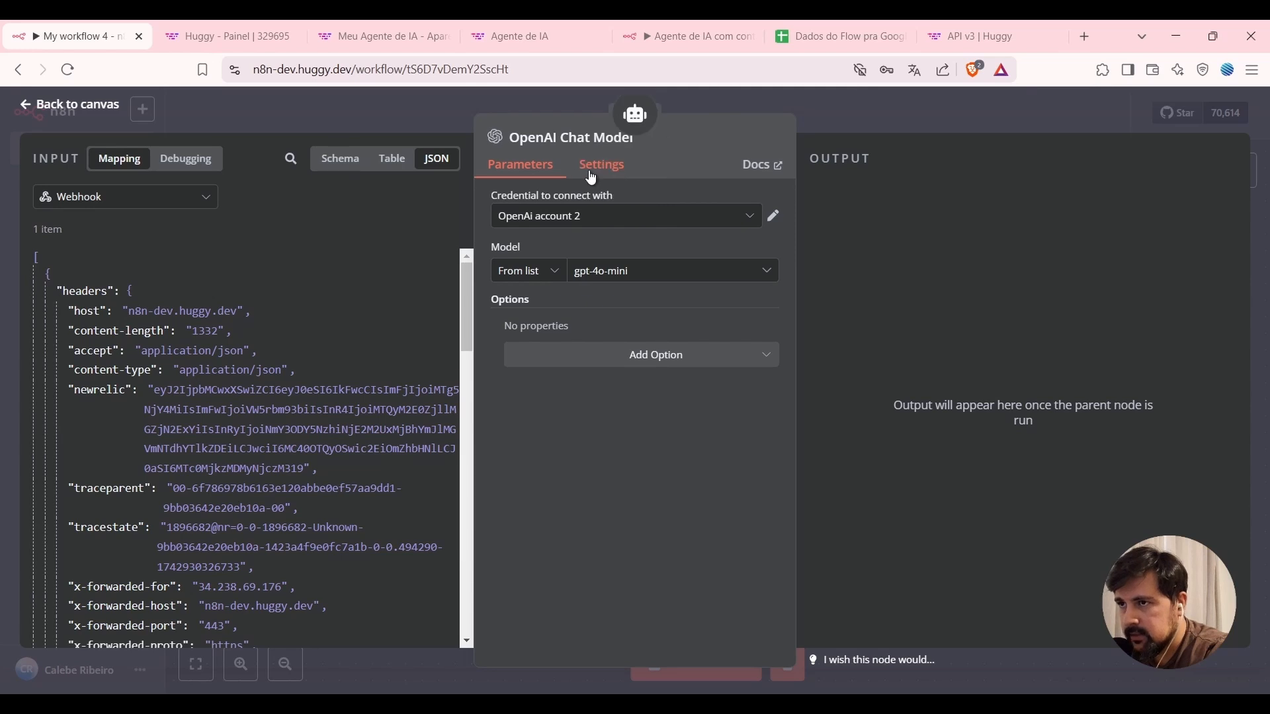
left_click(892, 117)
double_click(507, 560)
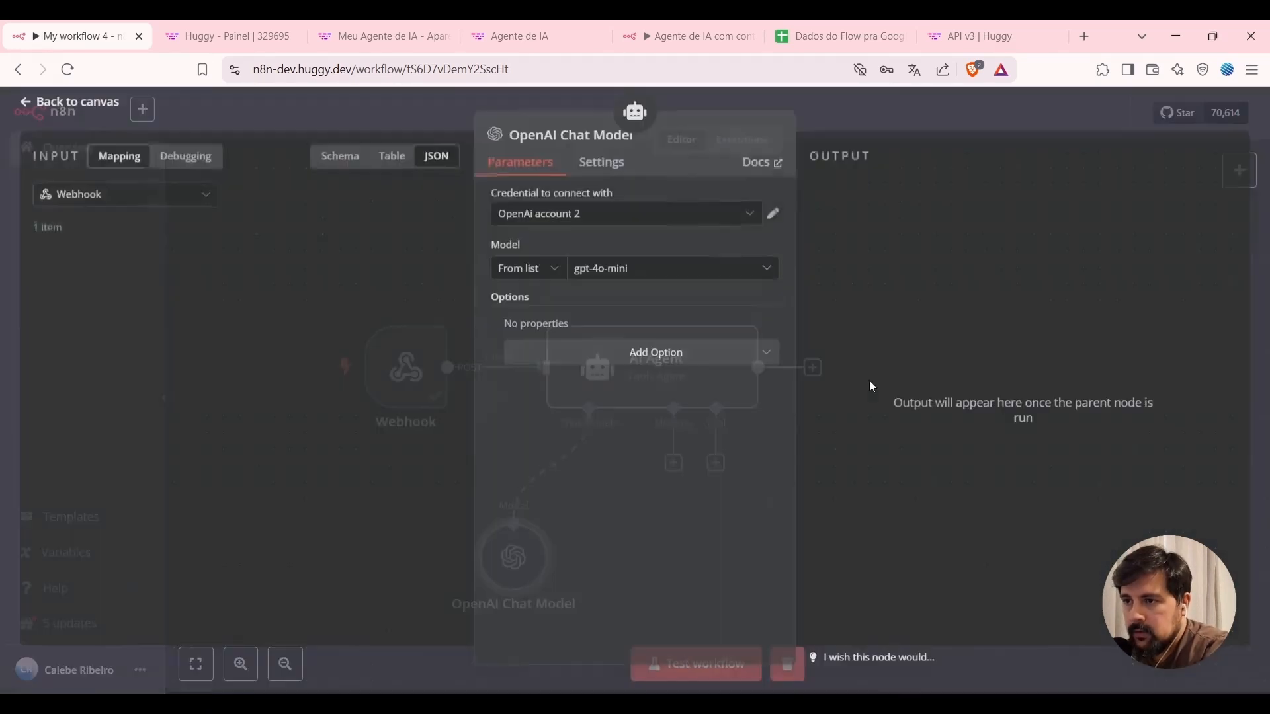
left_click(1058, 97)
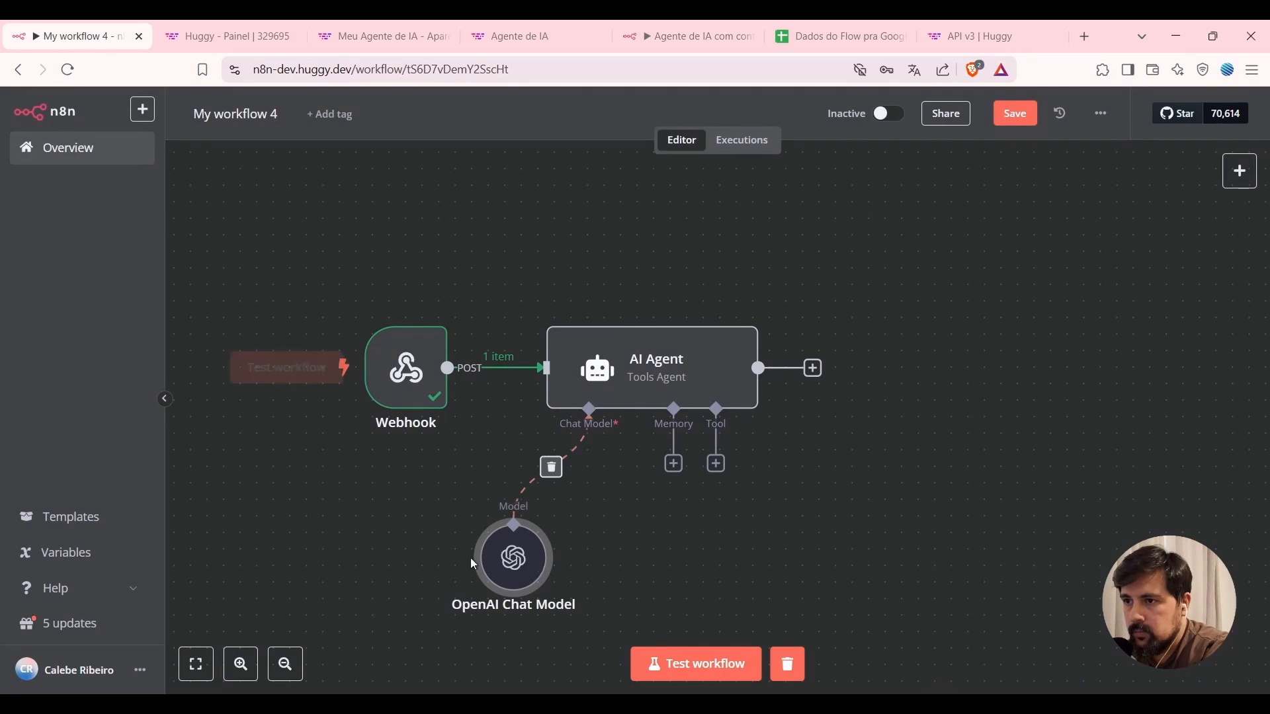
Test the AI Agent node on the received webhook message and return to the canvas.
left_click(661, 375)
double_click(661, 374)
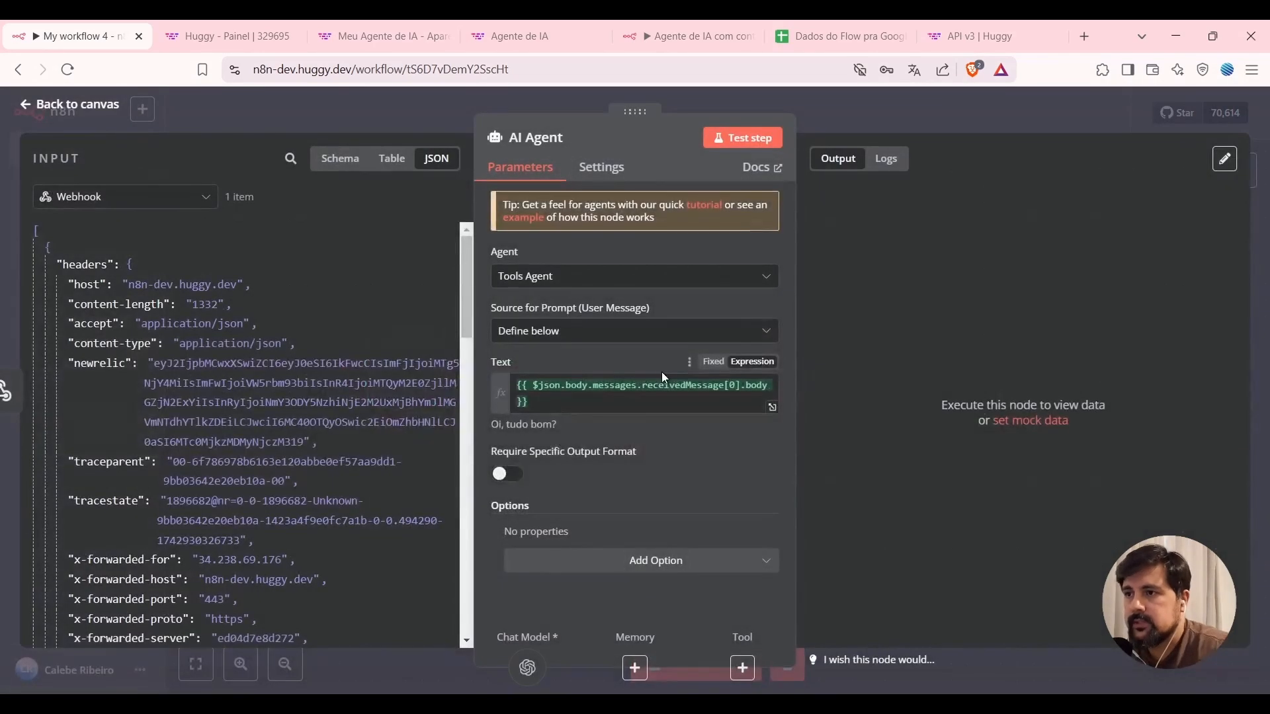
left_click(750, 140)
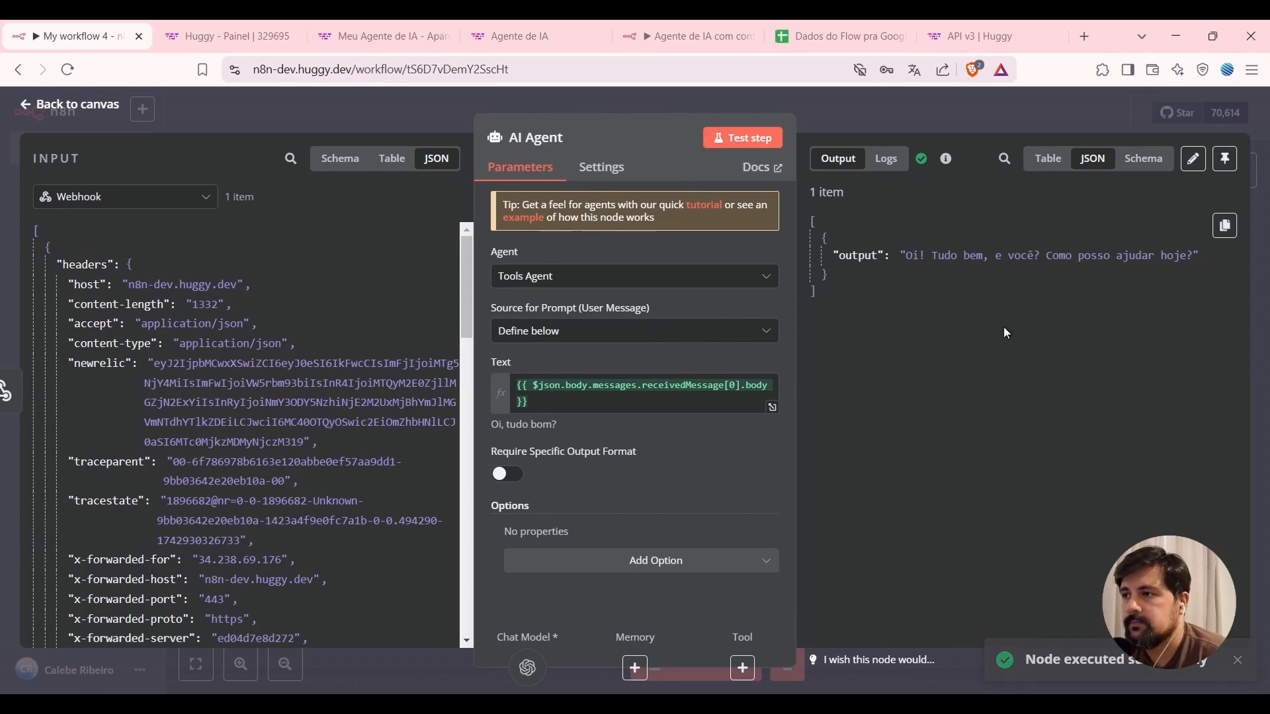
key("Escape")
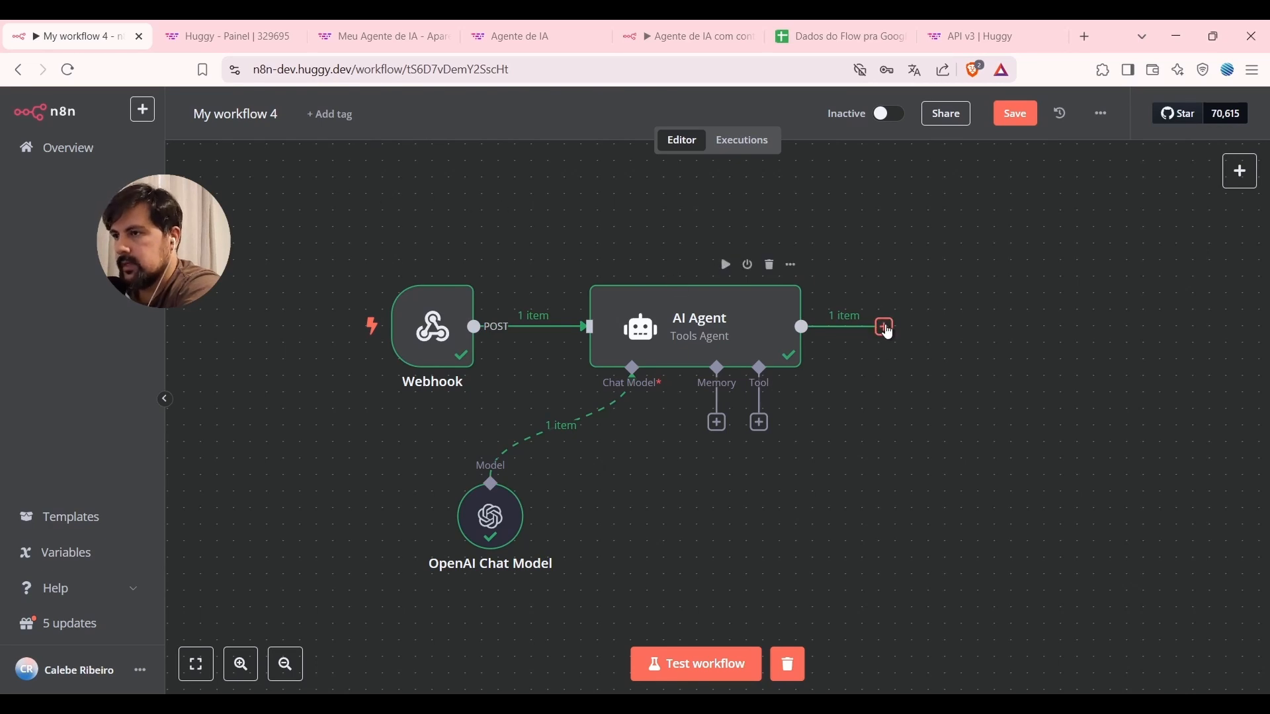
Add an HTTP Request node after the AI Agent node.
left_click(884, 327)
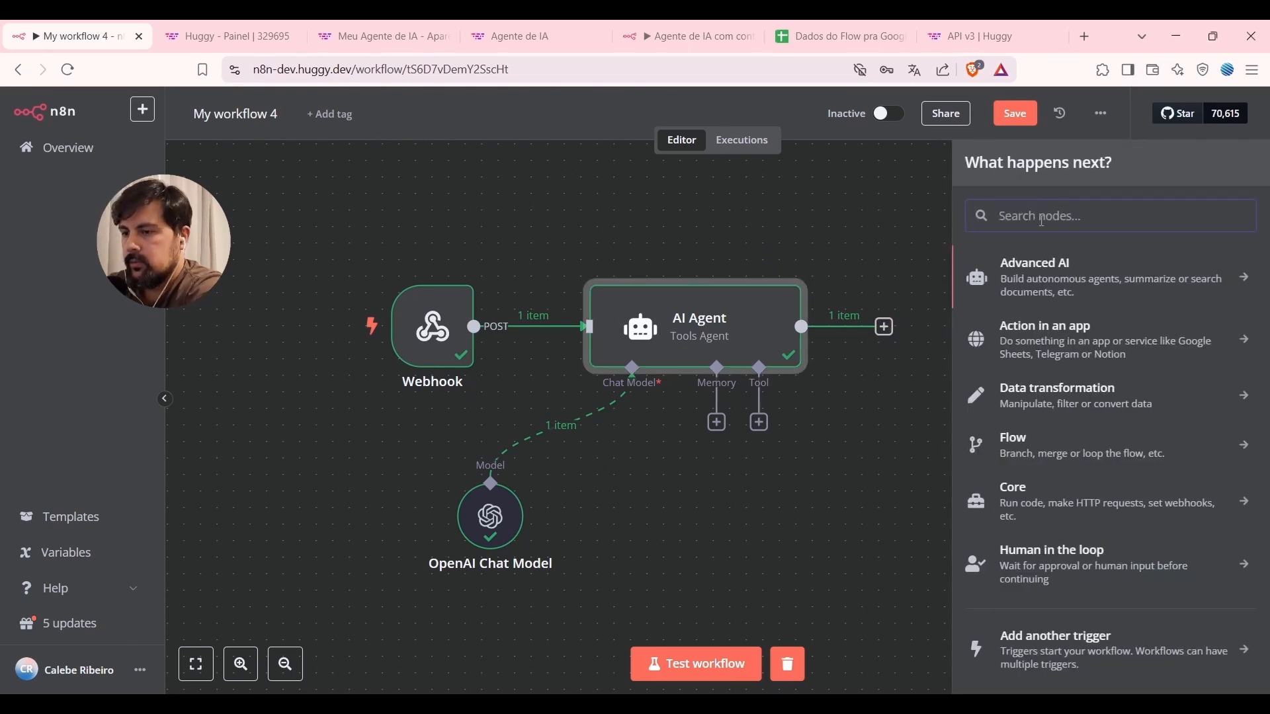
type("http")
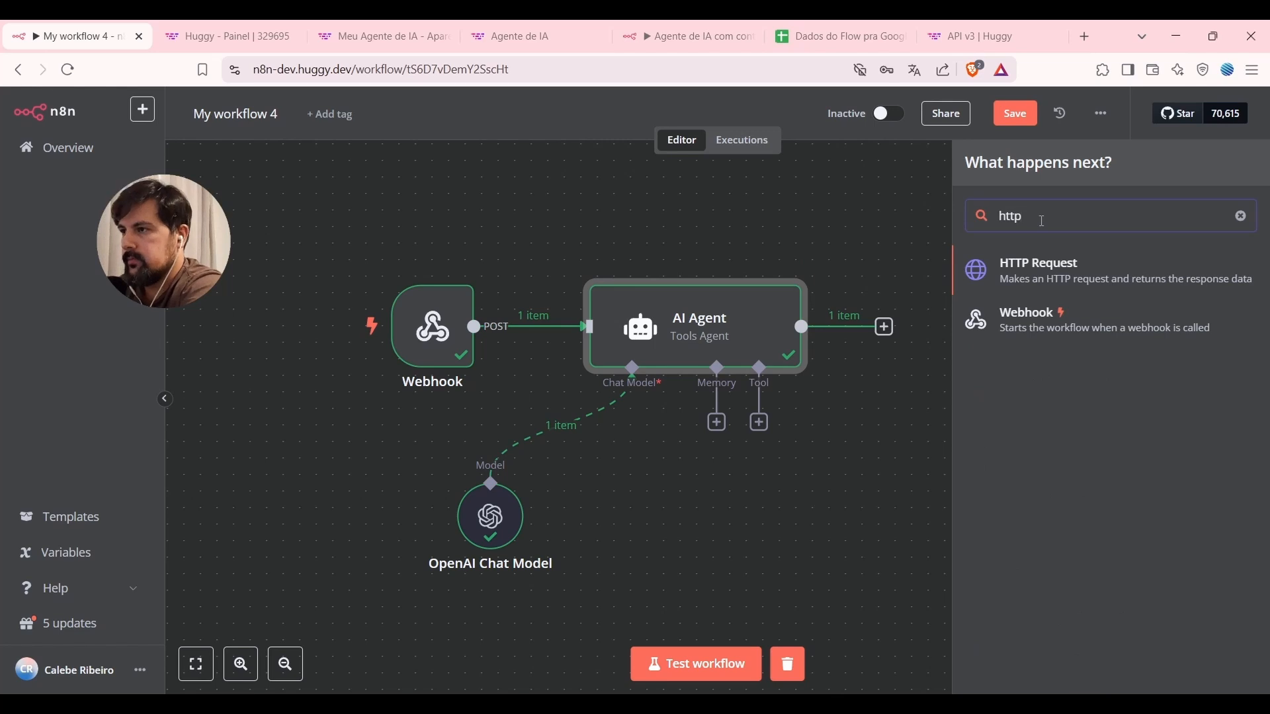
left_click(1055, 281)
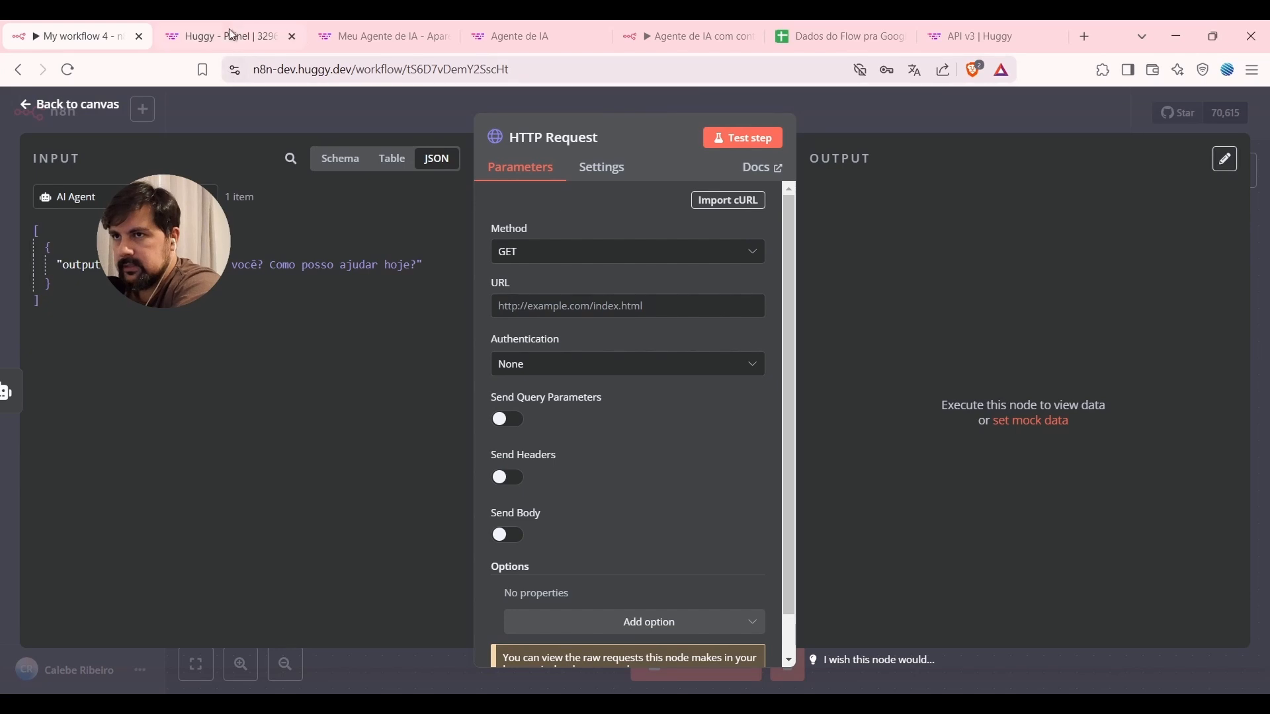
key("ctrl+shift+Tab")
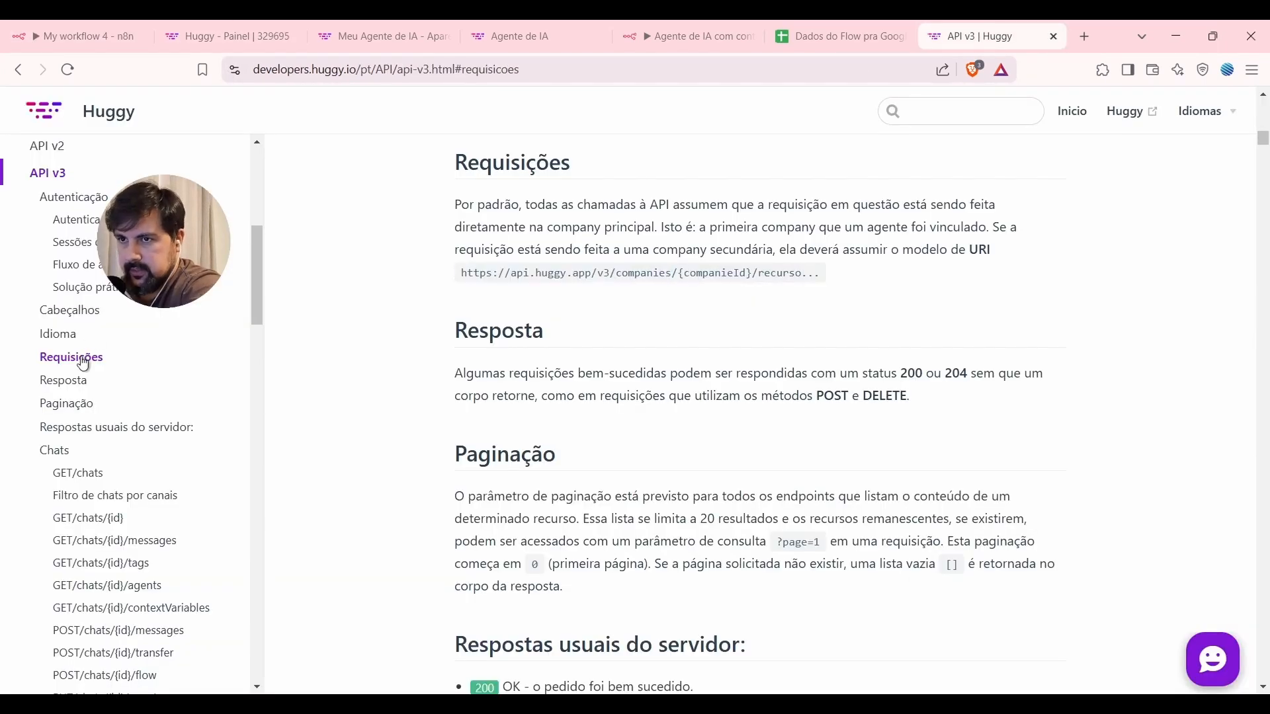
left_click_drag(462, 272, 673, 273)
key("ctrl+c")
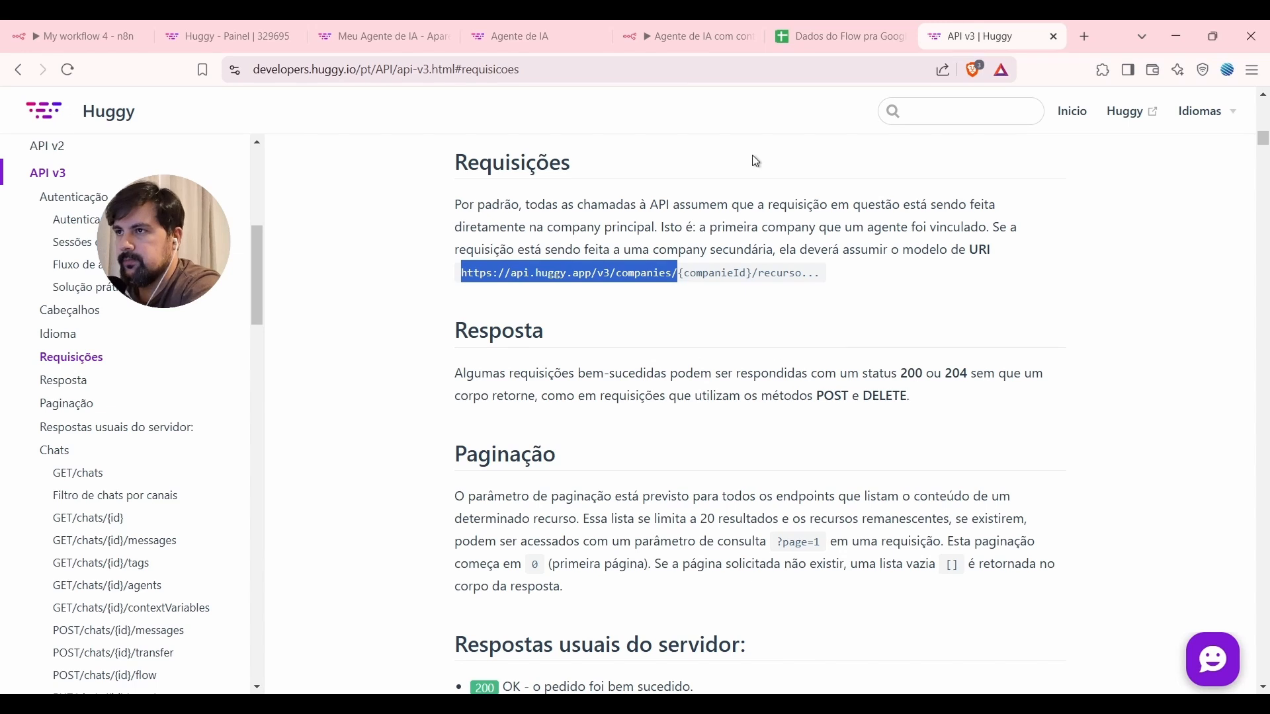
left_click(74, 23)
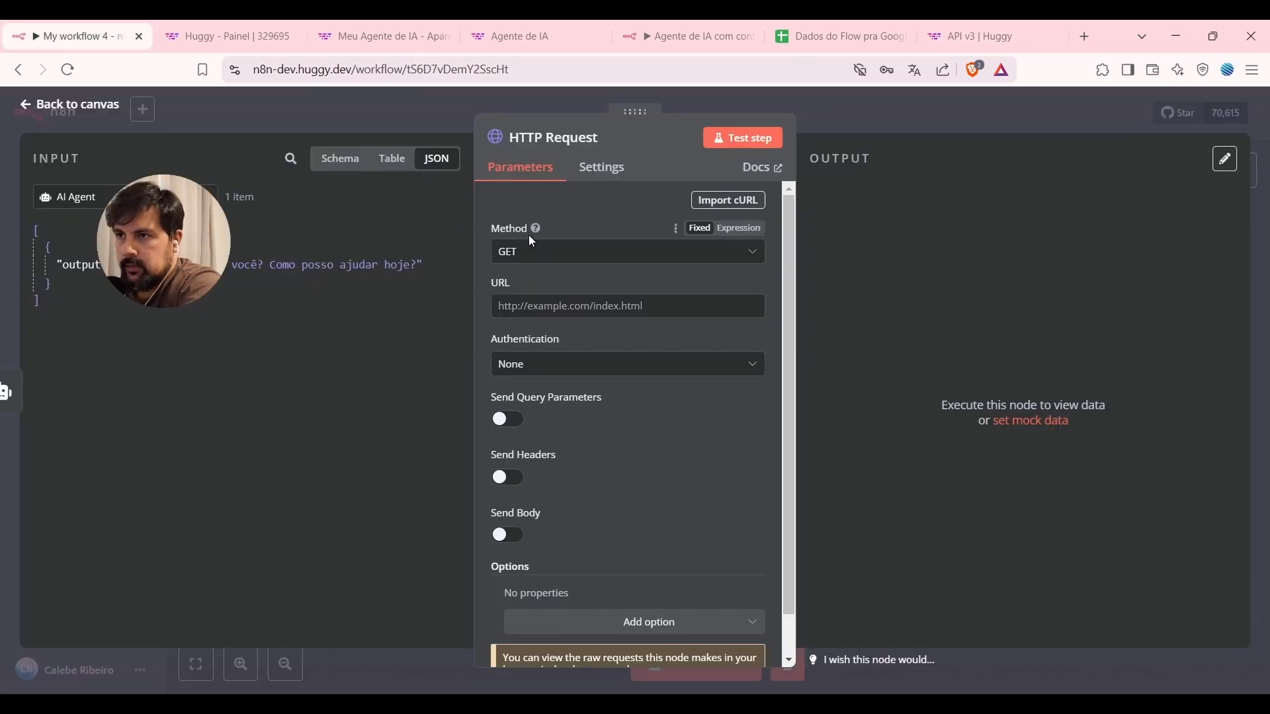
left_click(539, 249)
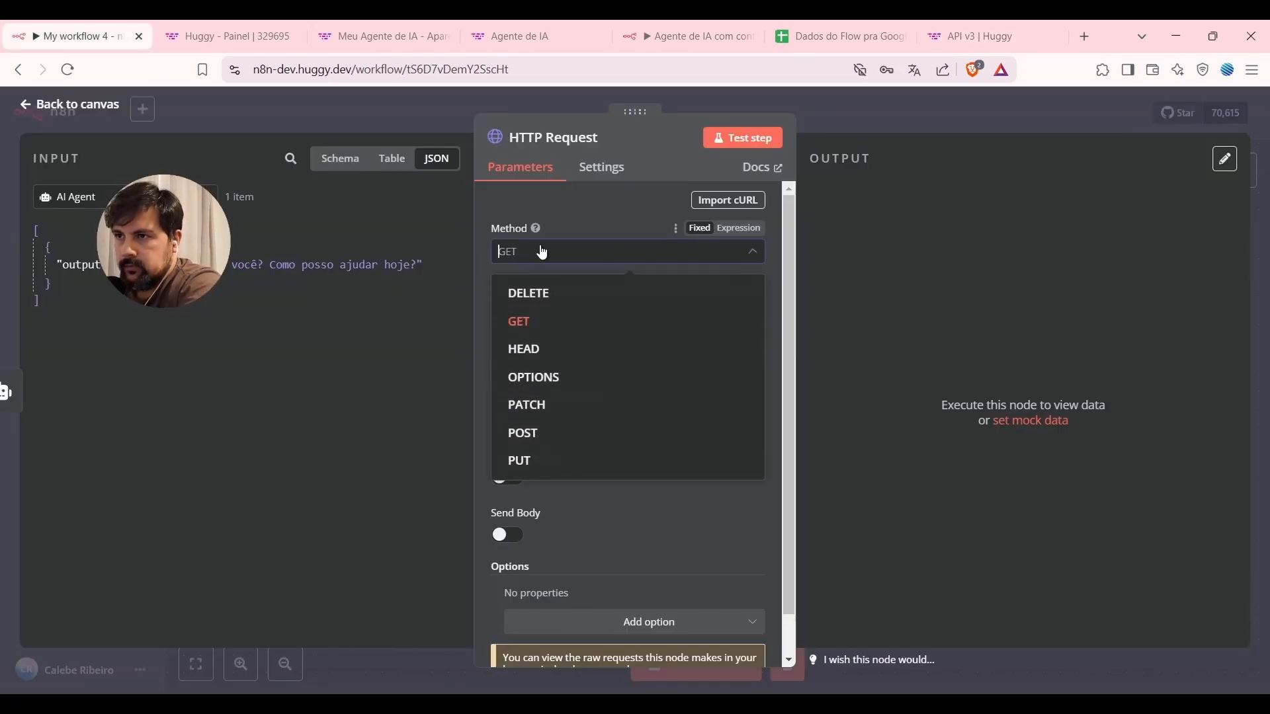
left_click(551, 436)
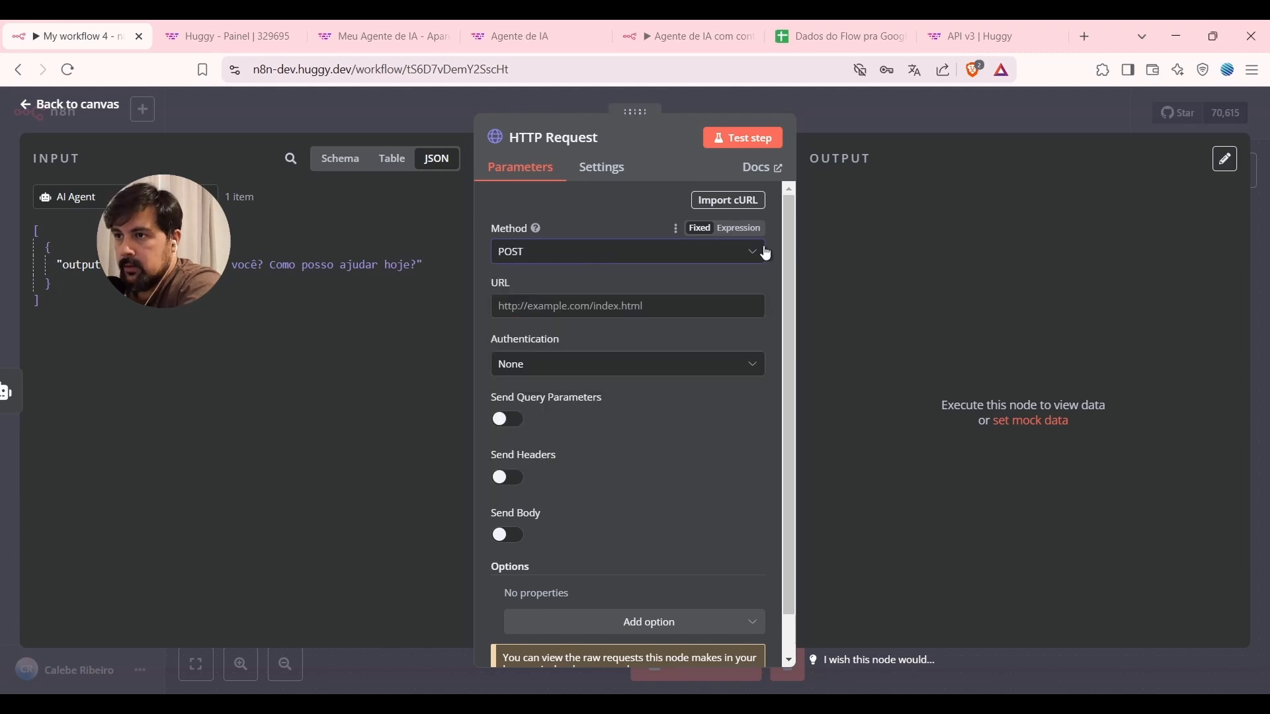
left_click(628, 310)
key("ctrl+v")
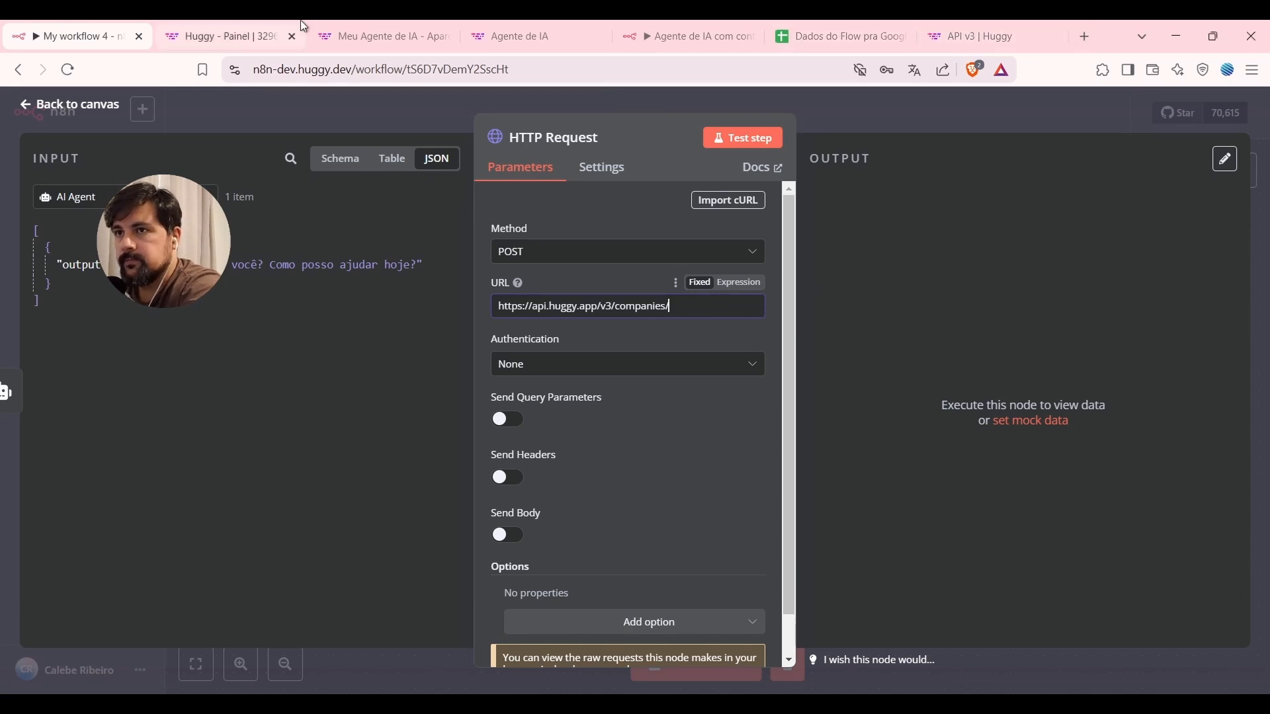
Look up the POST/chats/{id}/messages endpoint in the Huggy API v3 documentation, then return to the HTTP Request node.
left_click(979, 36)
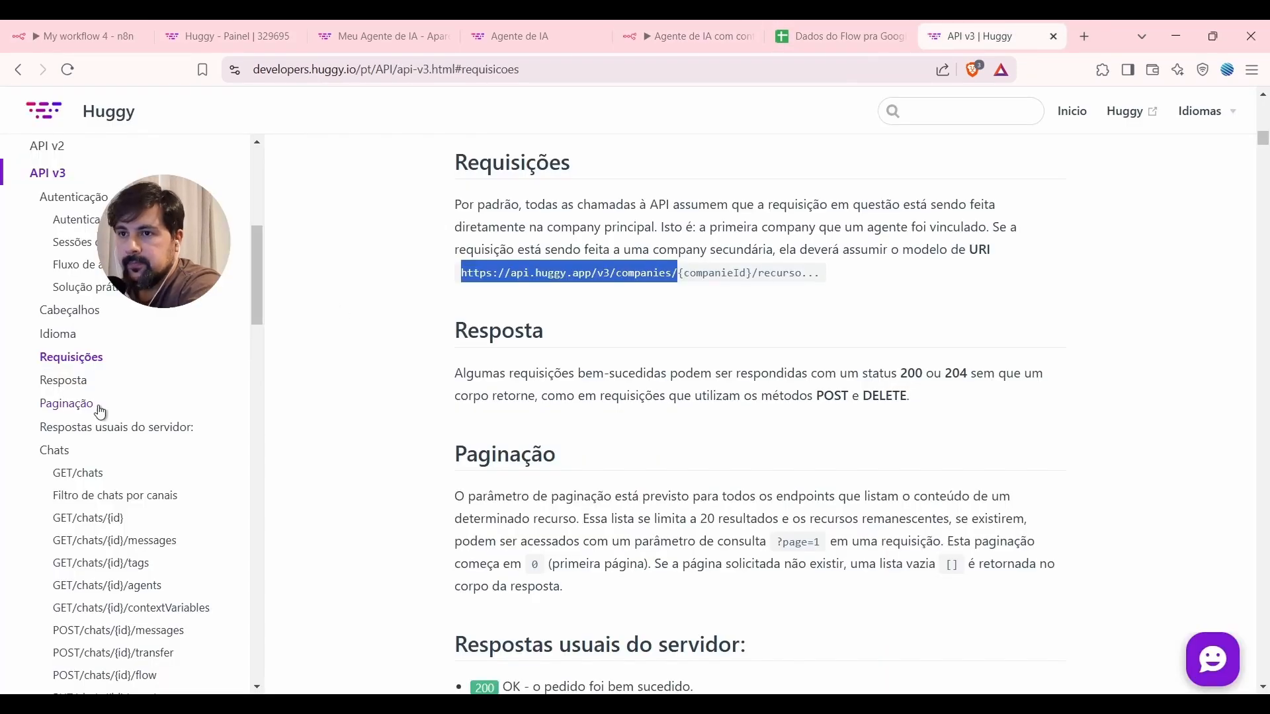
scroll(101, 412, "down", 3)
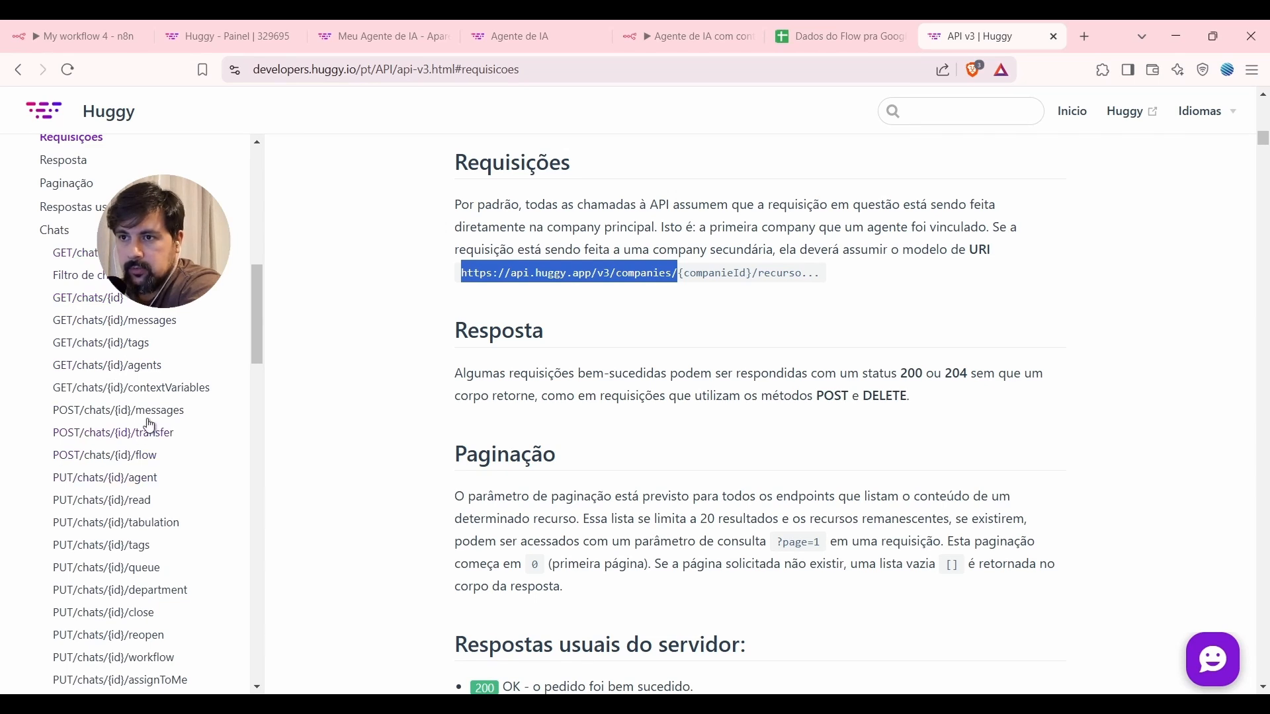
left_click(83, 411)
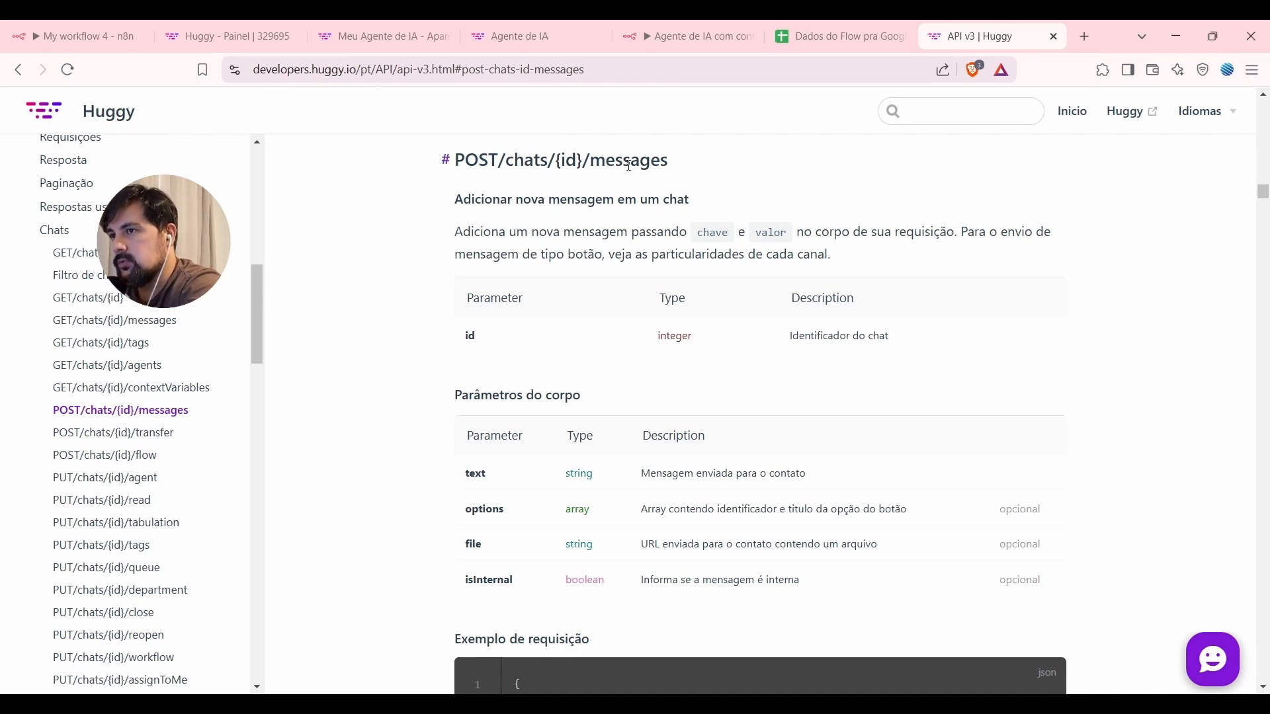
left_click(94, 28)
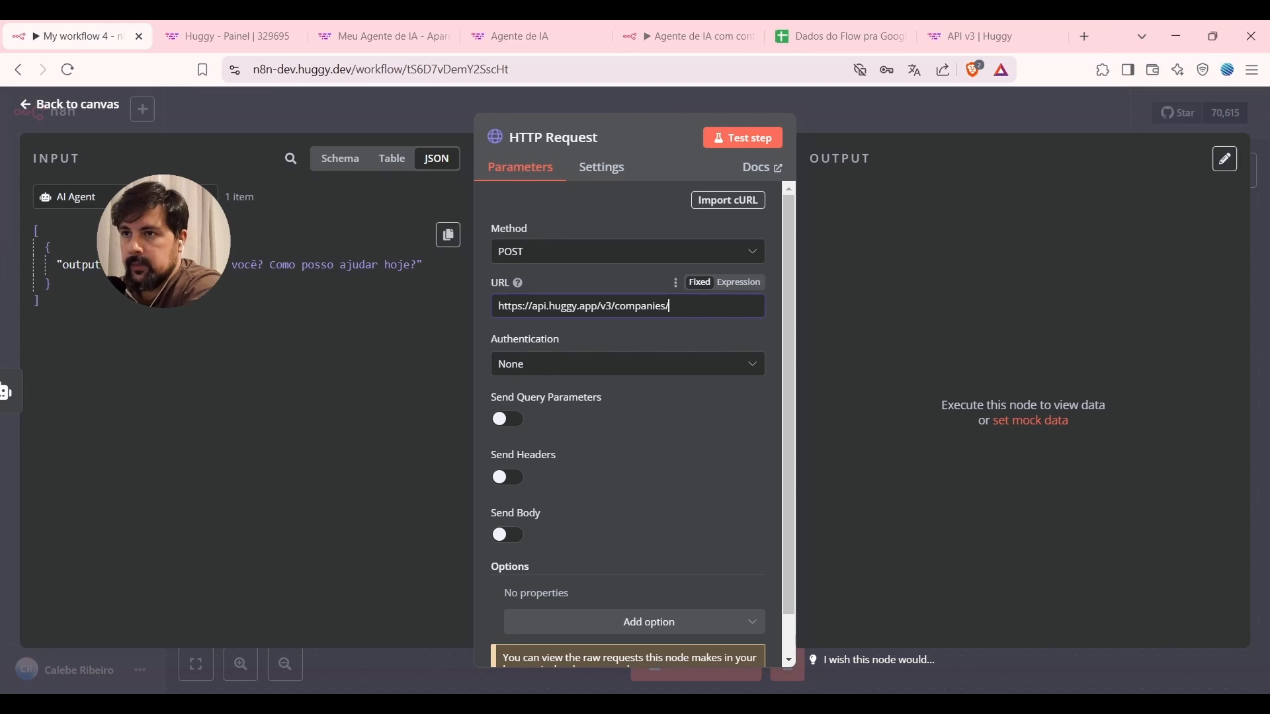
Append the Webhook node's company id, {{ $('Webhook').item.json.body.messages.receivedMessage[0].company.id }}, directly after companies/ in the request URL, without a space.
left_click(72, 197)
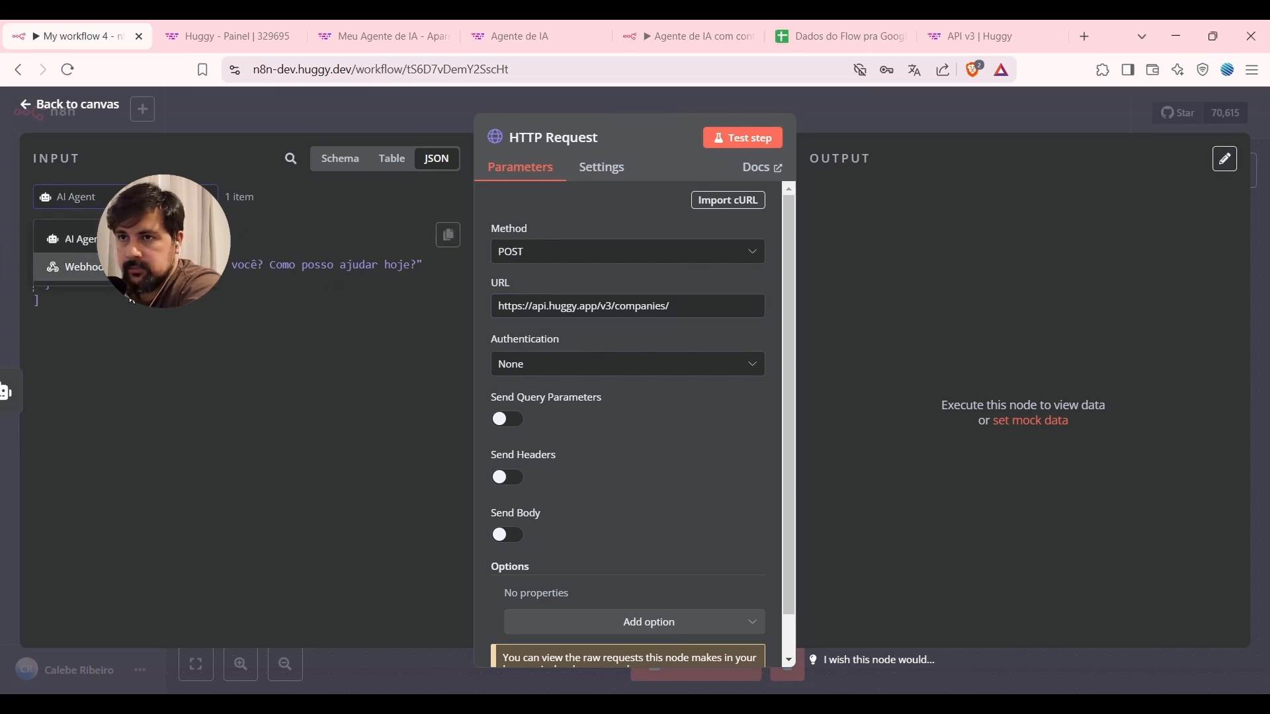
left_click(73, 267)
scroll(265, 383, "down", 10)
scroll(268, 381, "up", 3)
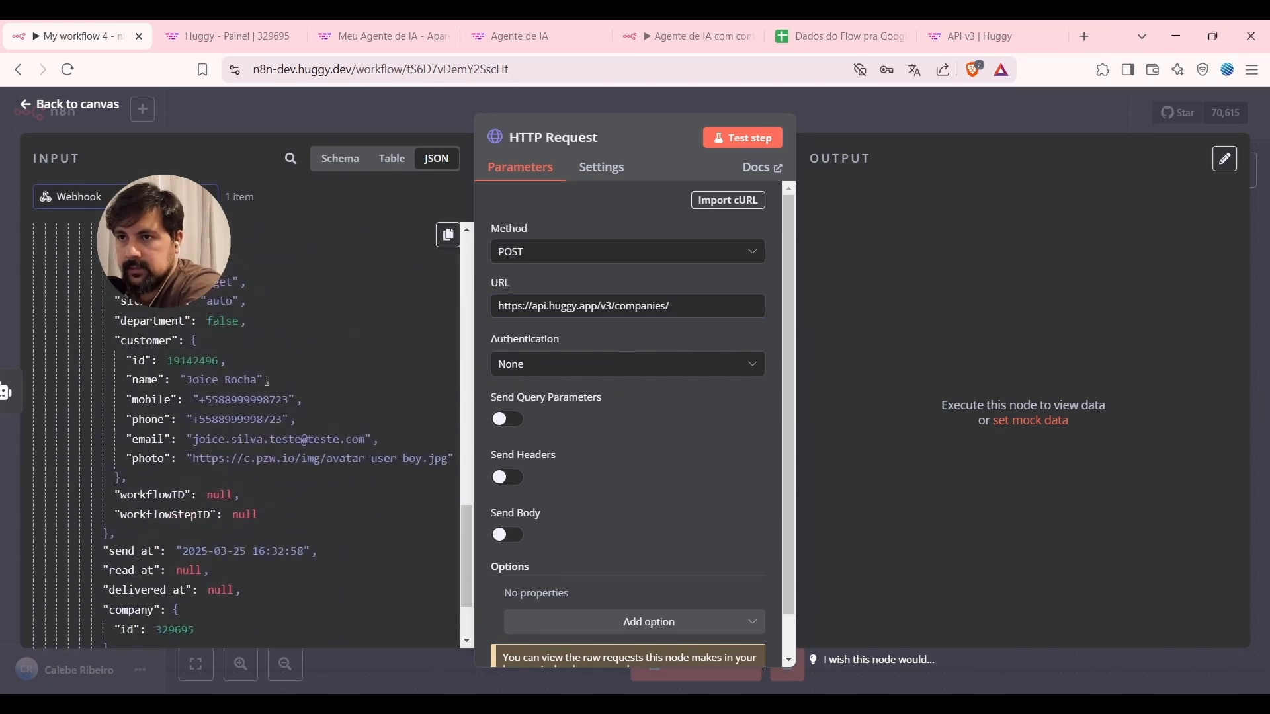
scroll(163, 335, "down", 3)
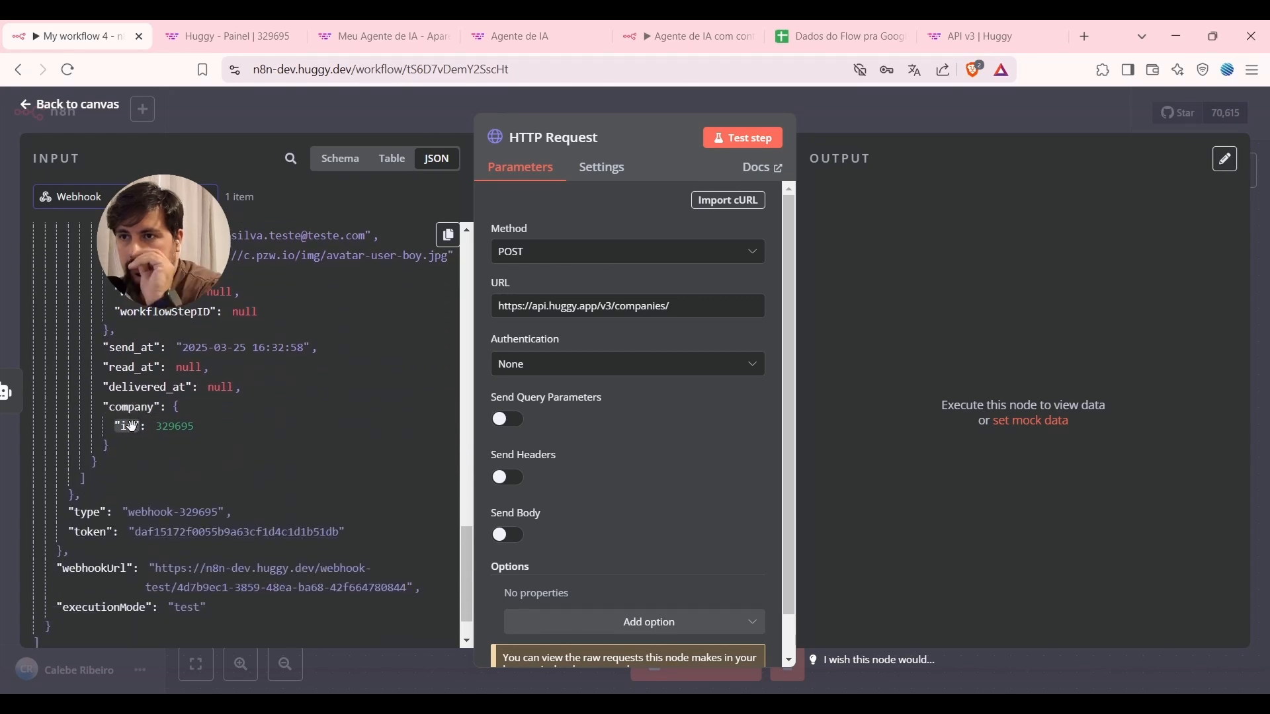
left_click_drag(127, 427, 696, 313)
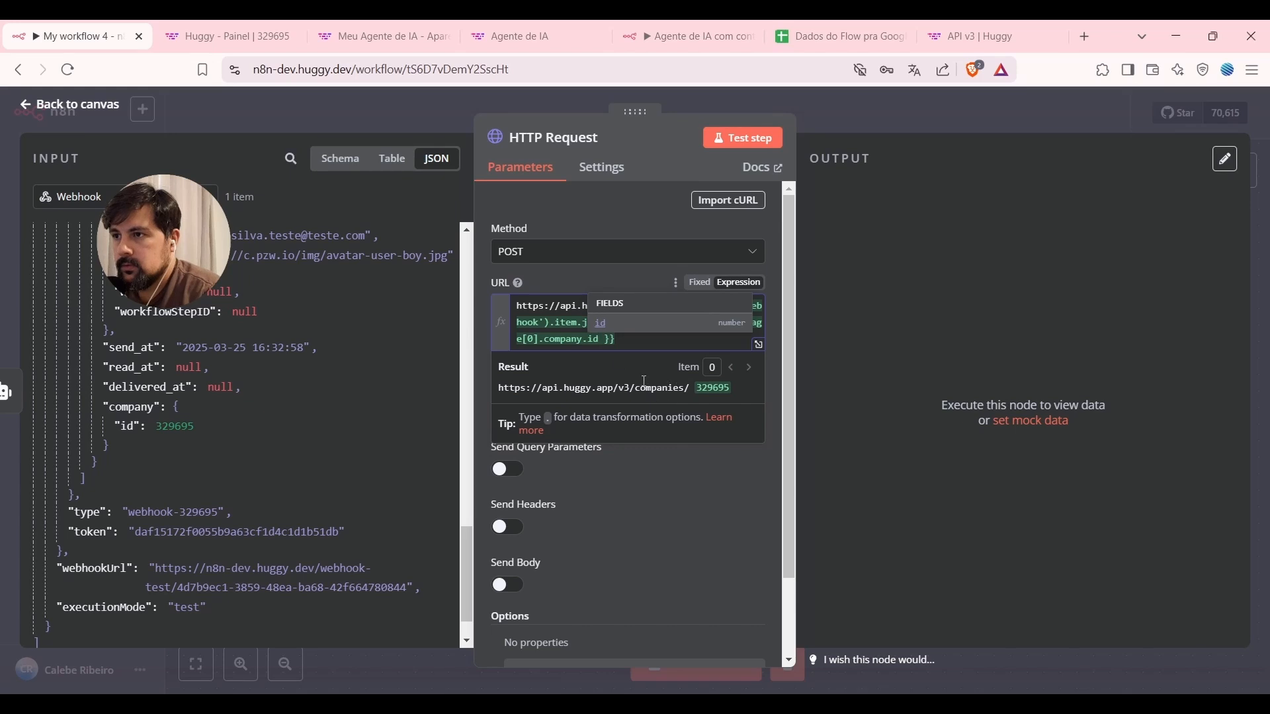
left_click(623, 339)
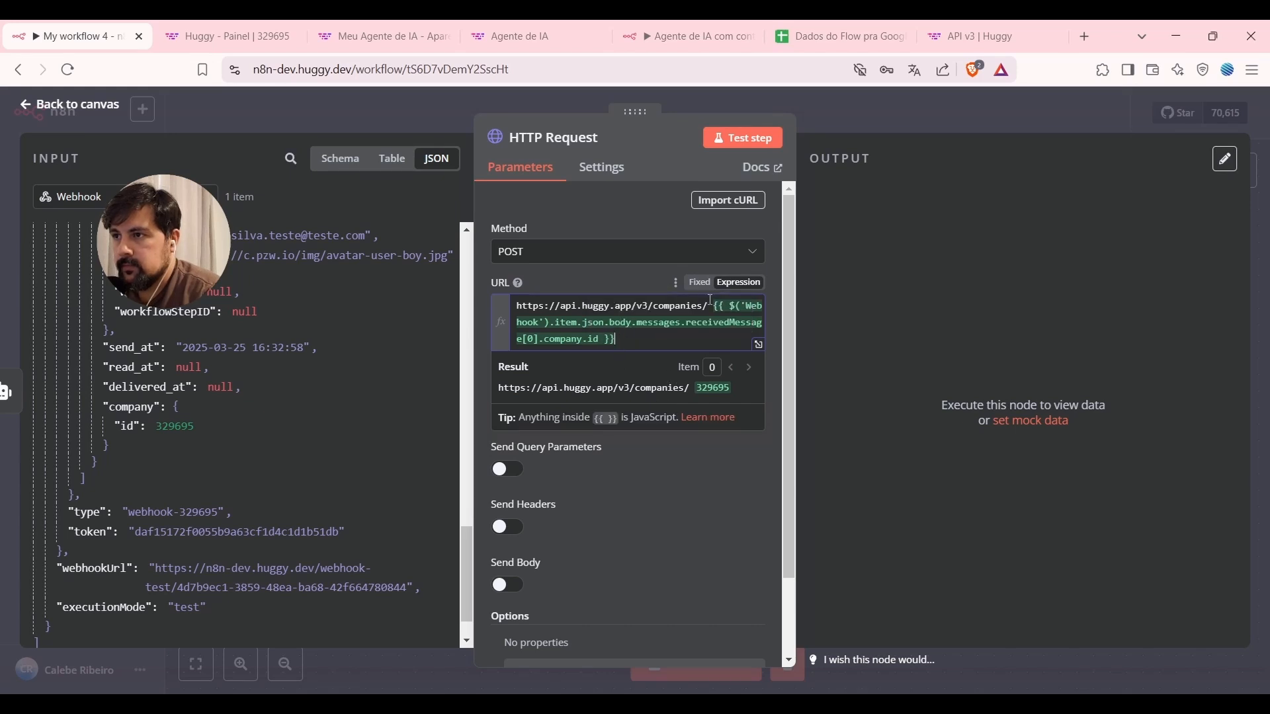
key("BackSpace")
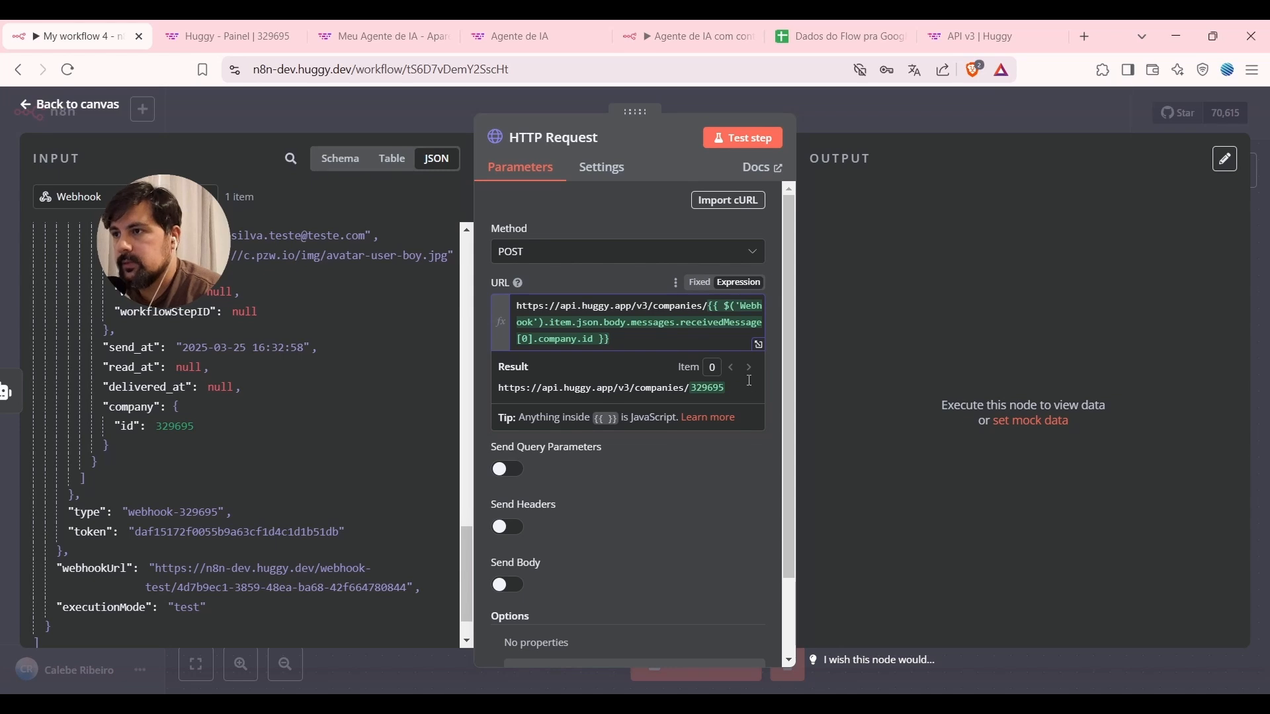
Extend the request URL after the company id with /chats/{{ $('Webhook').item.json.body.messages.receivedMessage[0].chat.id }}/messages, using the Webhook node's chat id.
type("/")
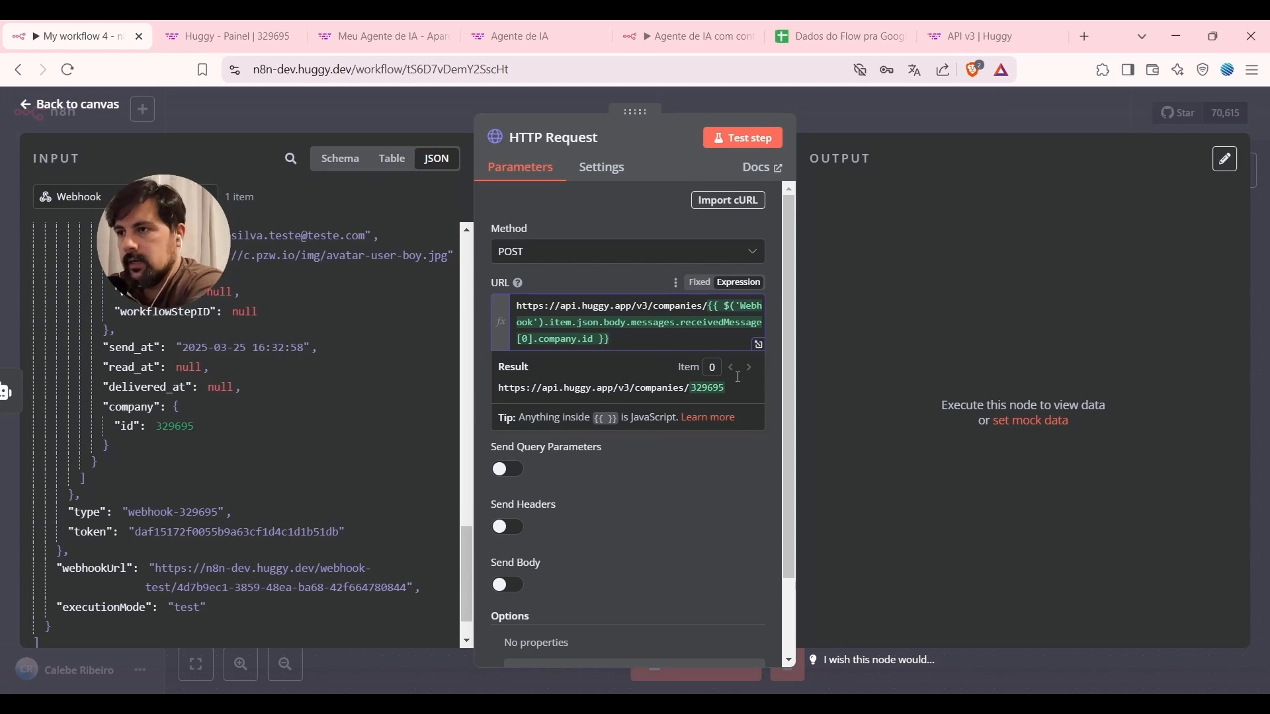
type("chats/")
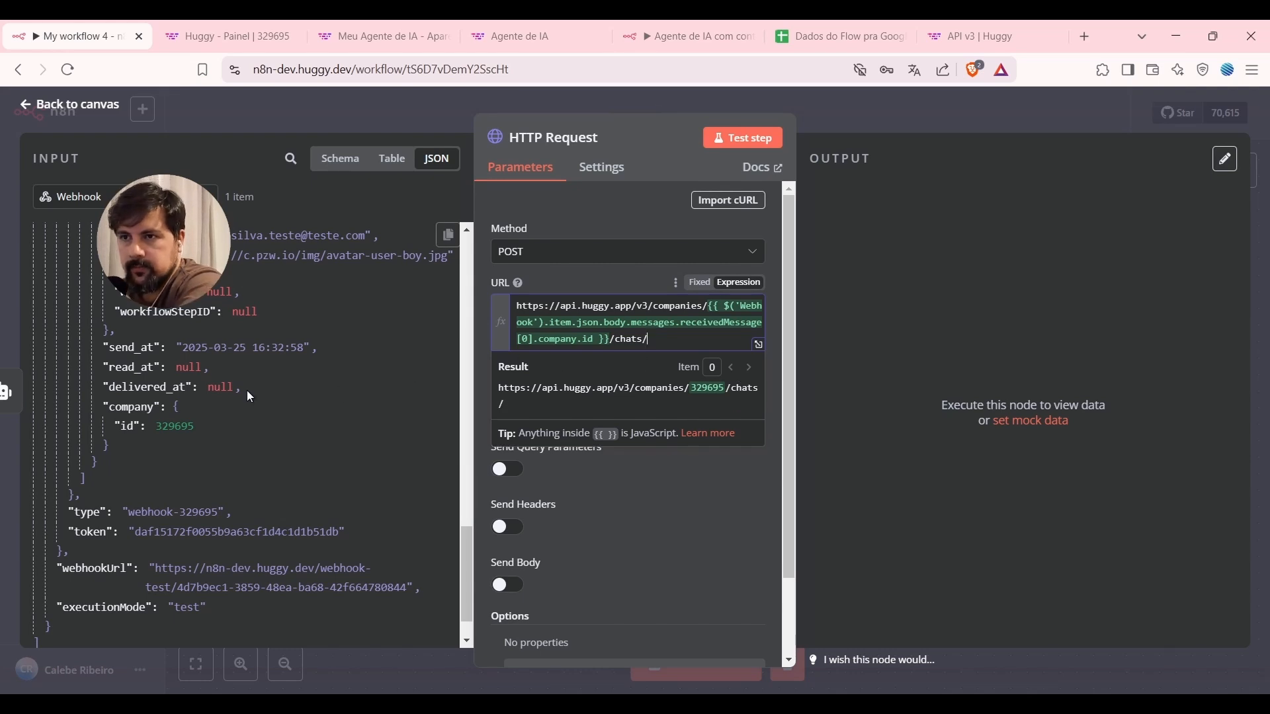
scroll(248, 390, "up", 6)
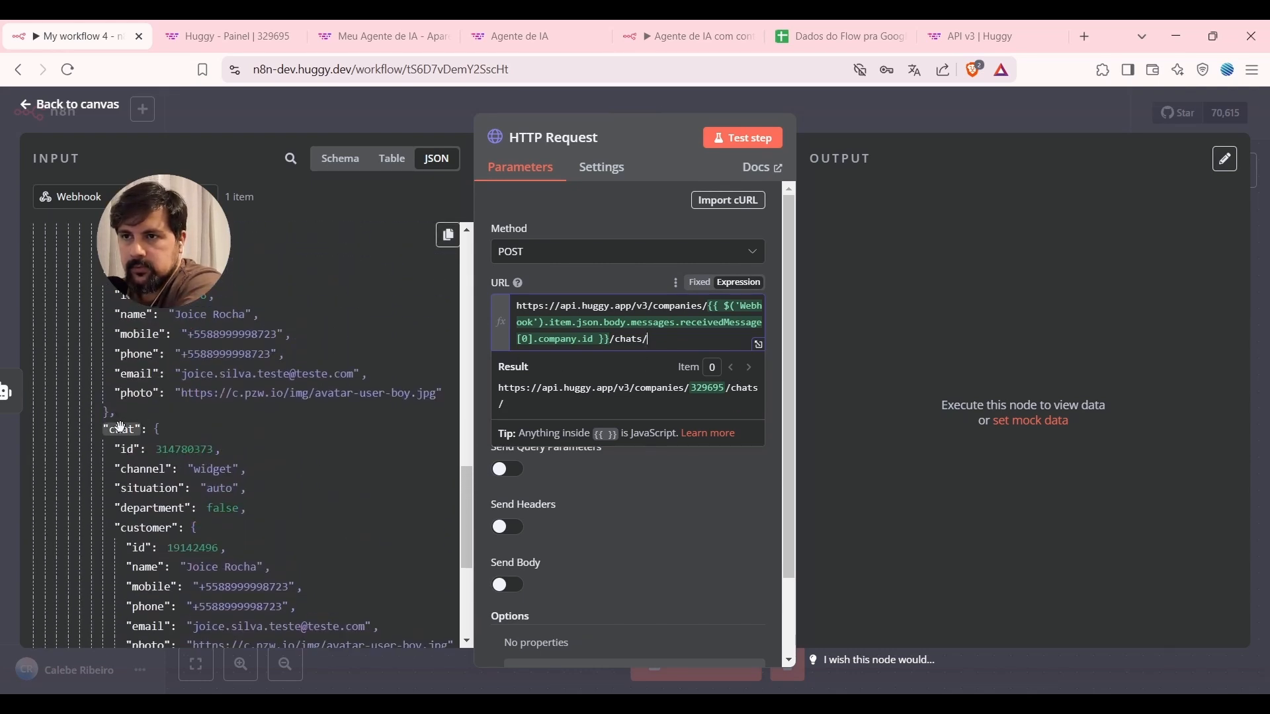
left_click(121, 428)
left_click_drag(130, 449, 665, 340)
left_click(650, 339)
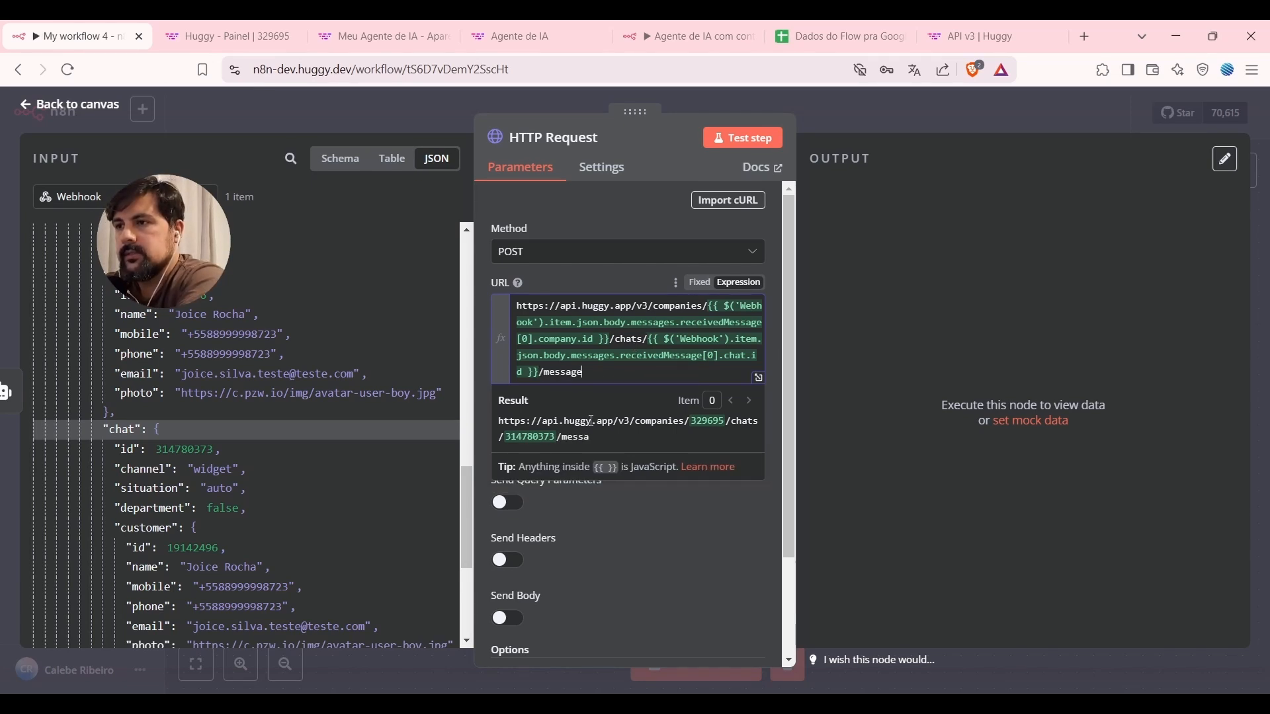
left_click(595, 283)
Set the HTTP Request's authentication to Generic Credential Type with Header Auth as the generic auth type.
scroll(602, 333, "down", 3)
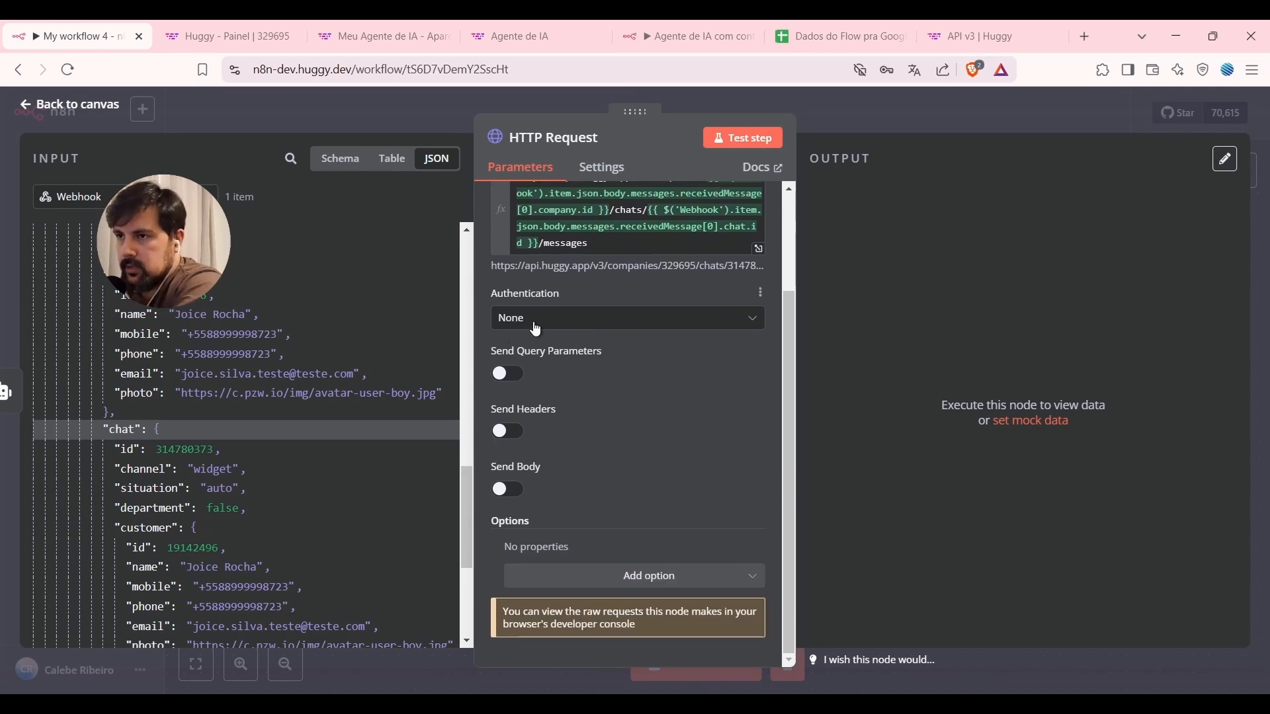
left_click(539, 320)
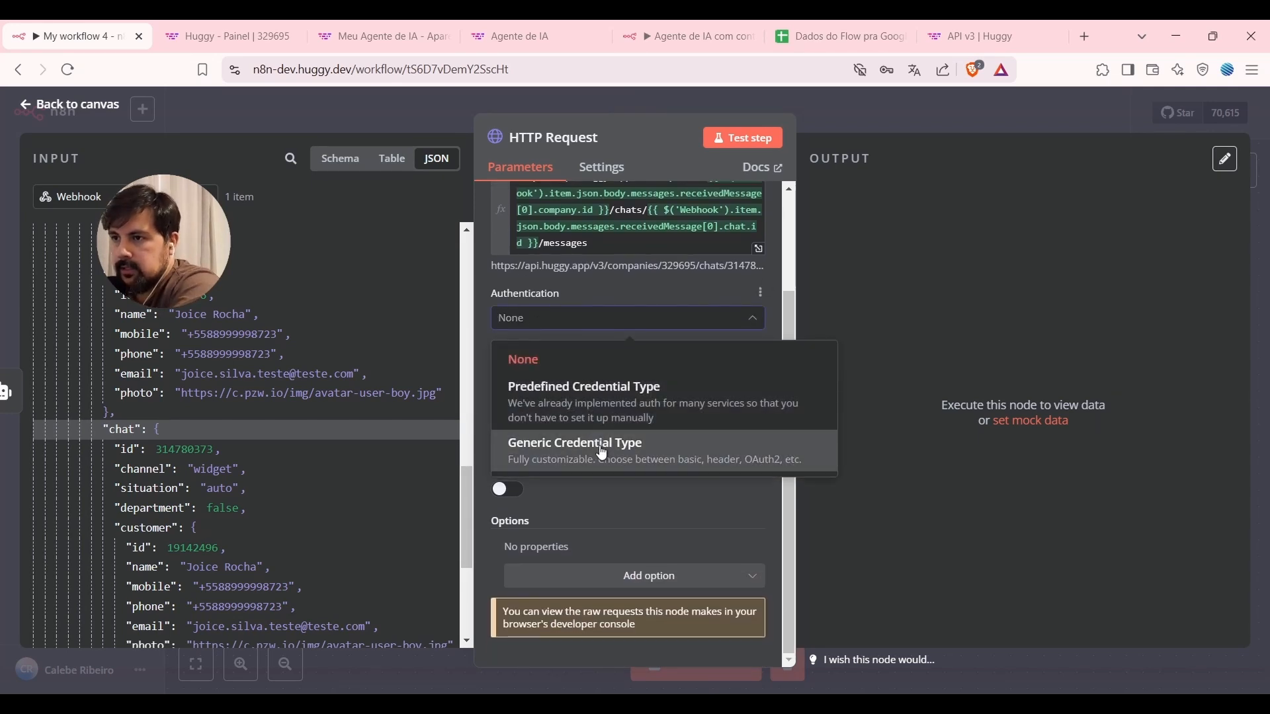
left_click(598, 444)
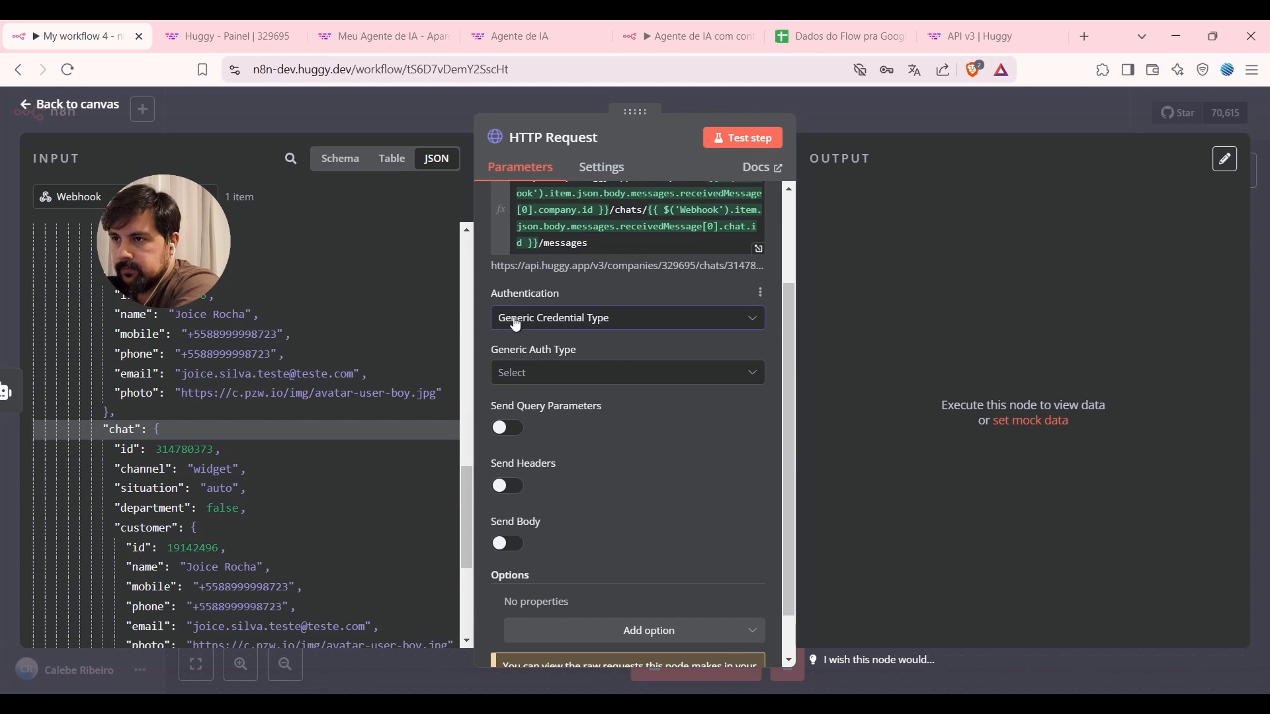
left_click(591, 373)
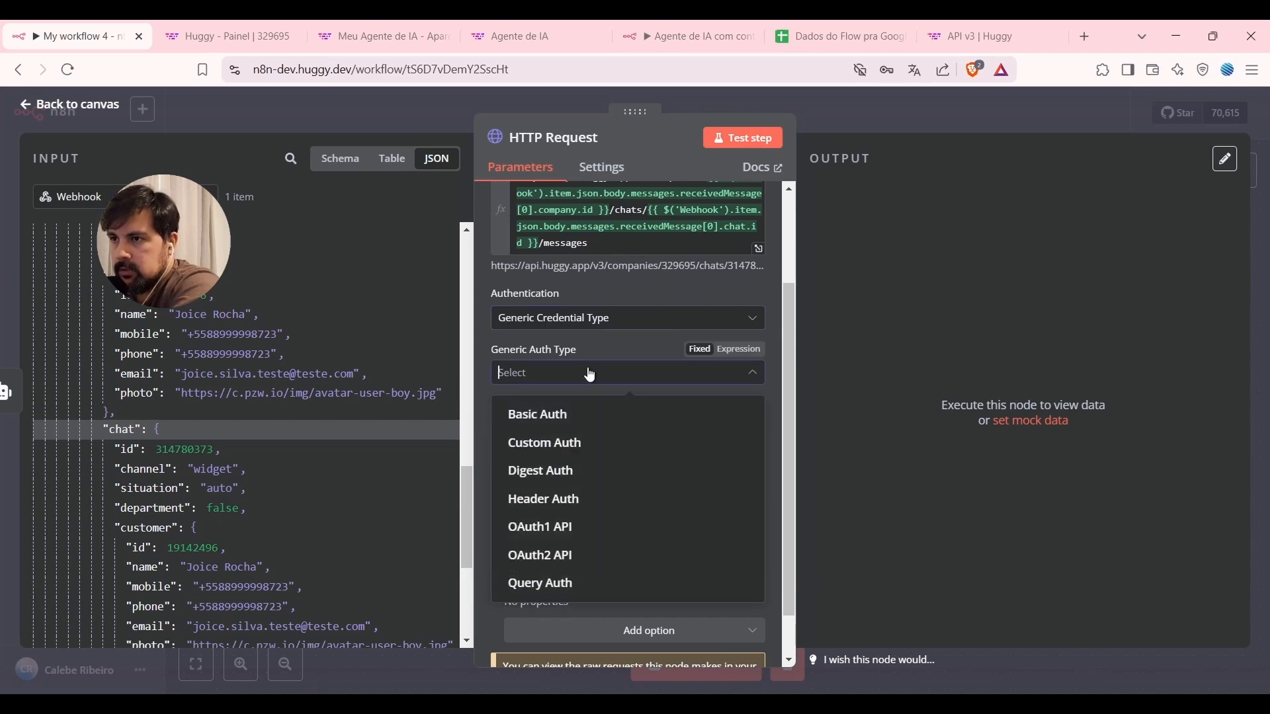
left_click(586, 510)
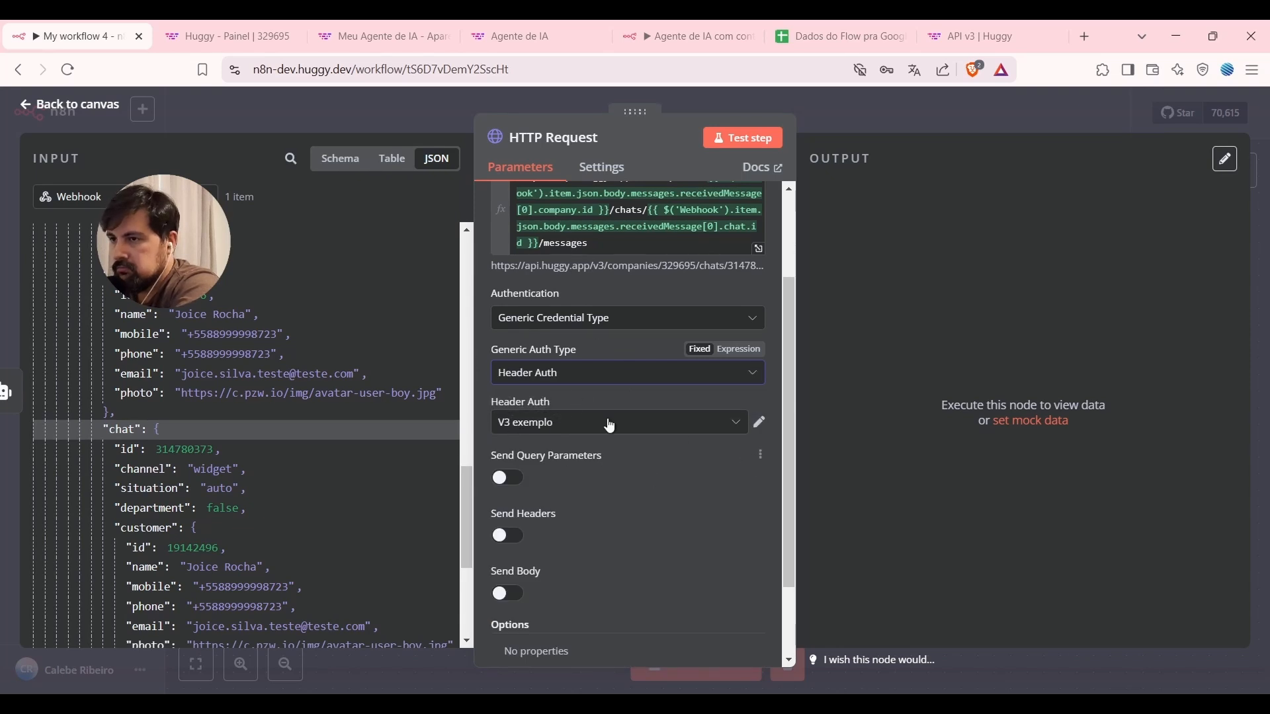
left_click(642, 424)
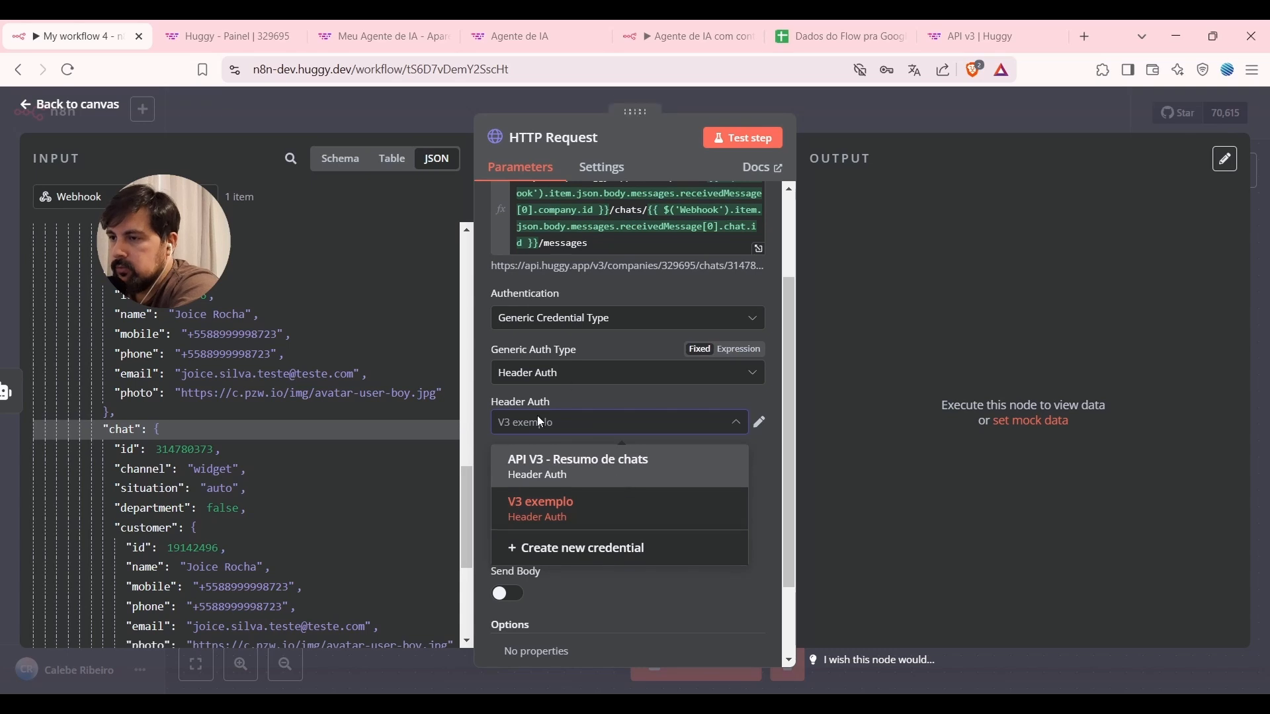
left_click(640, 391)
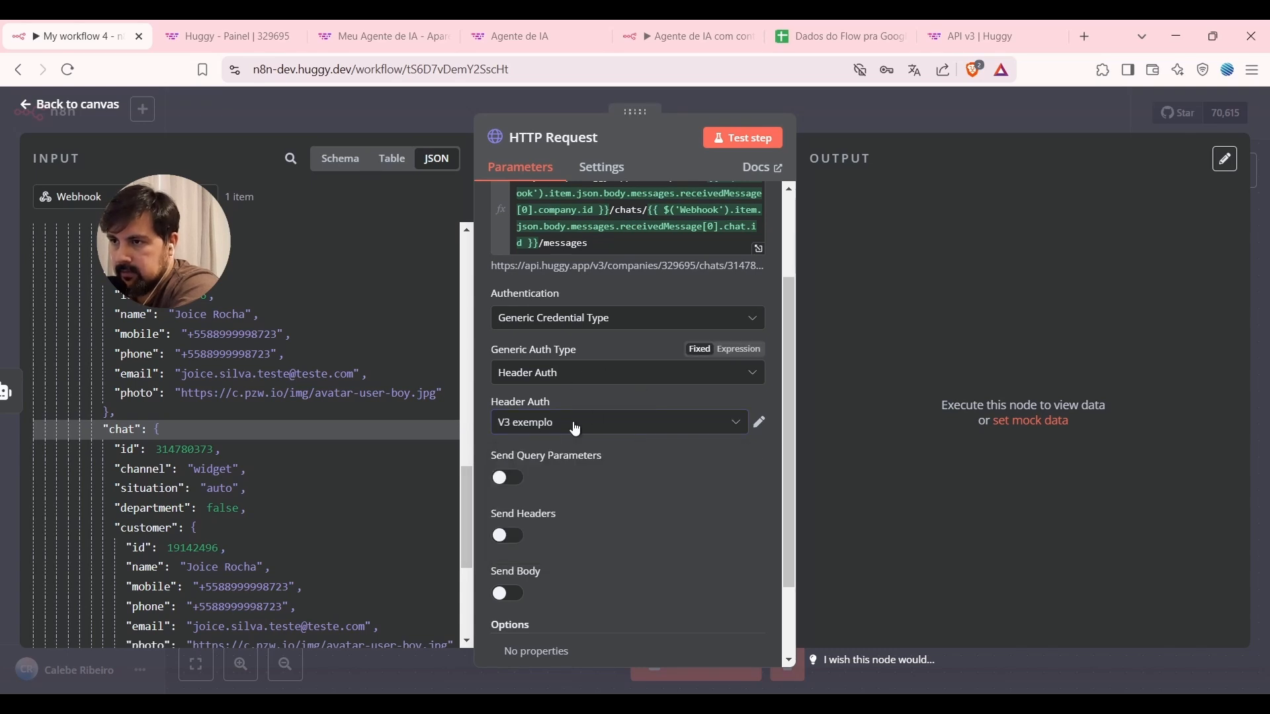
left_click(741, 427)
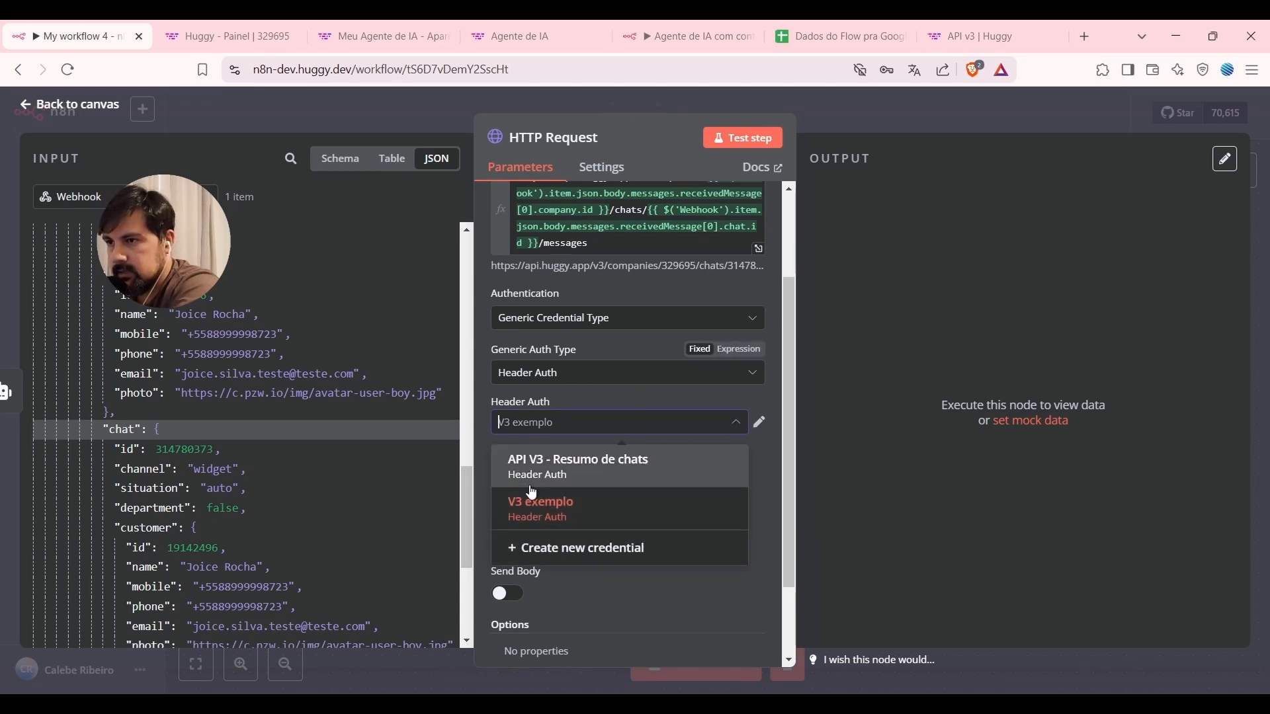
left_click(619, 548)
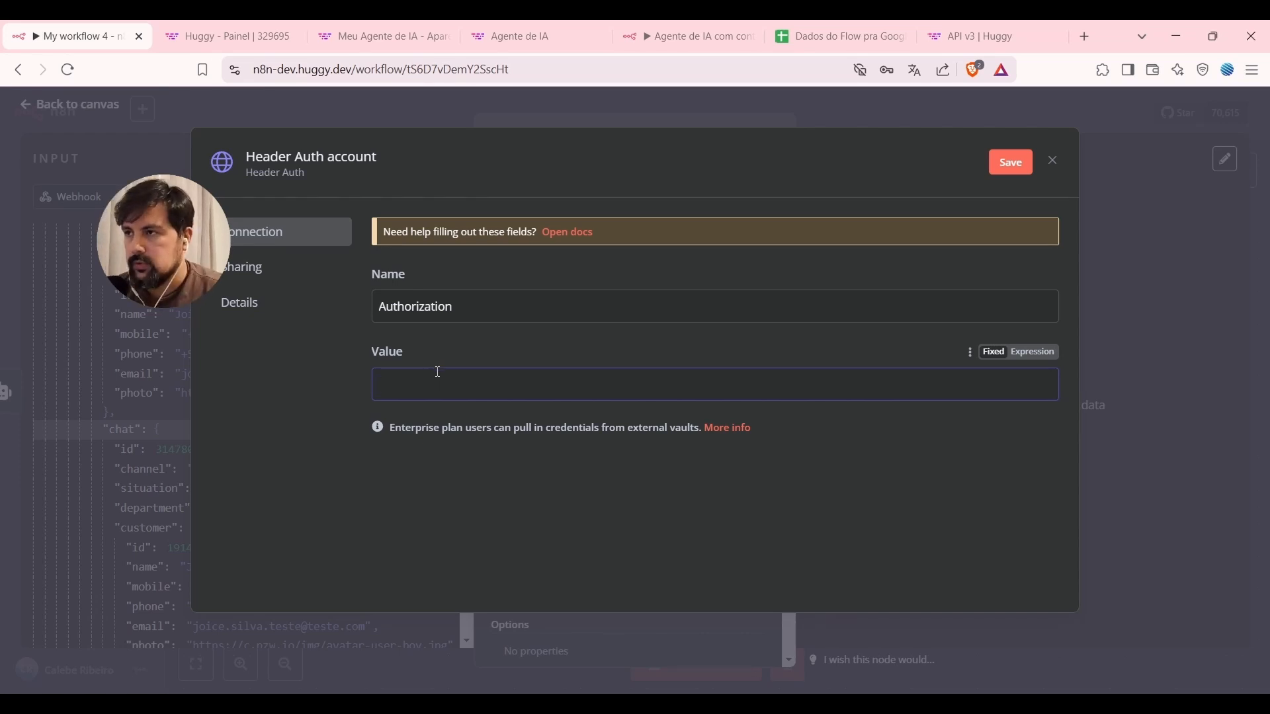
left_click(1053, 162)
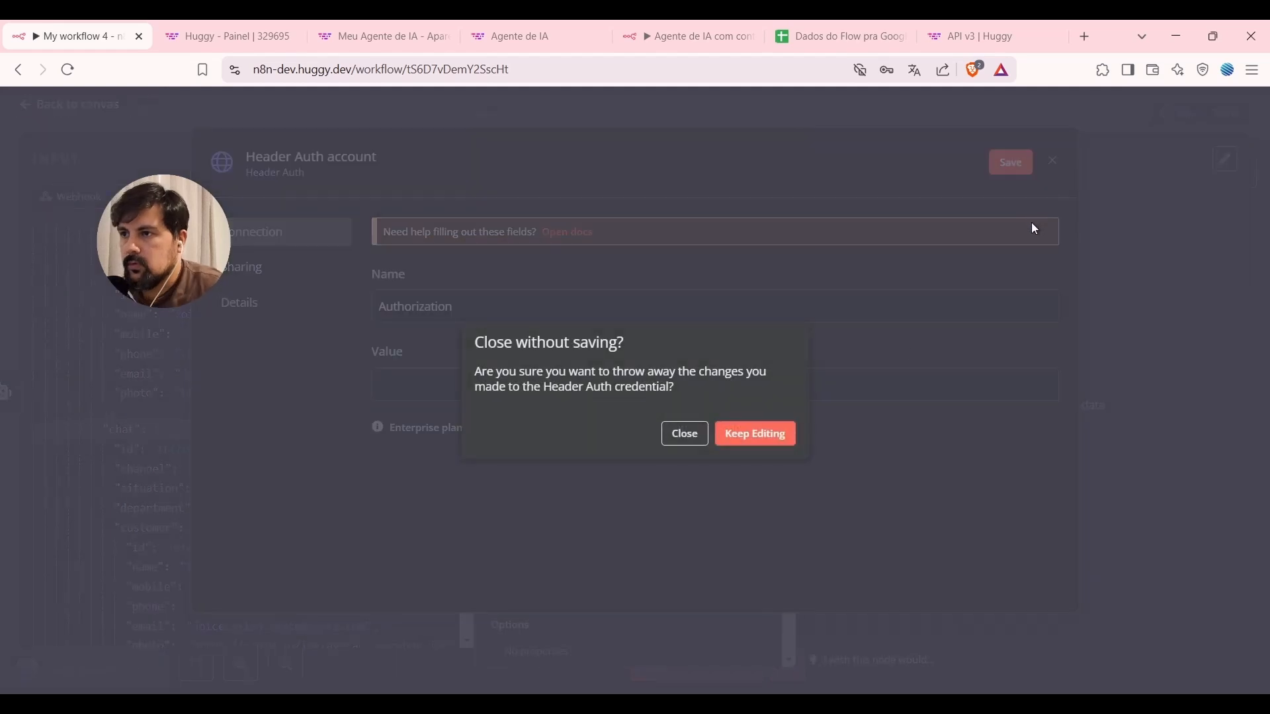
left_click(691, 436)
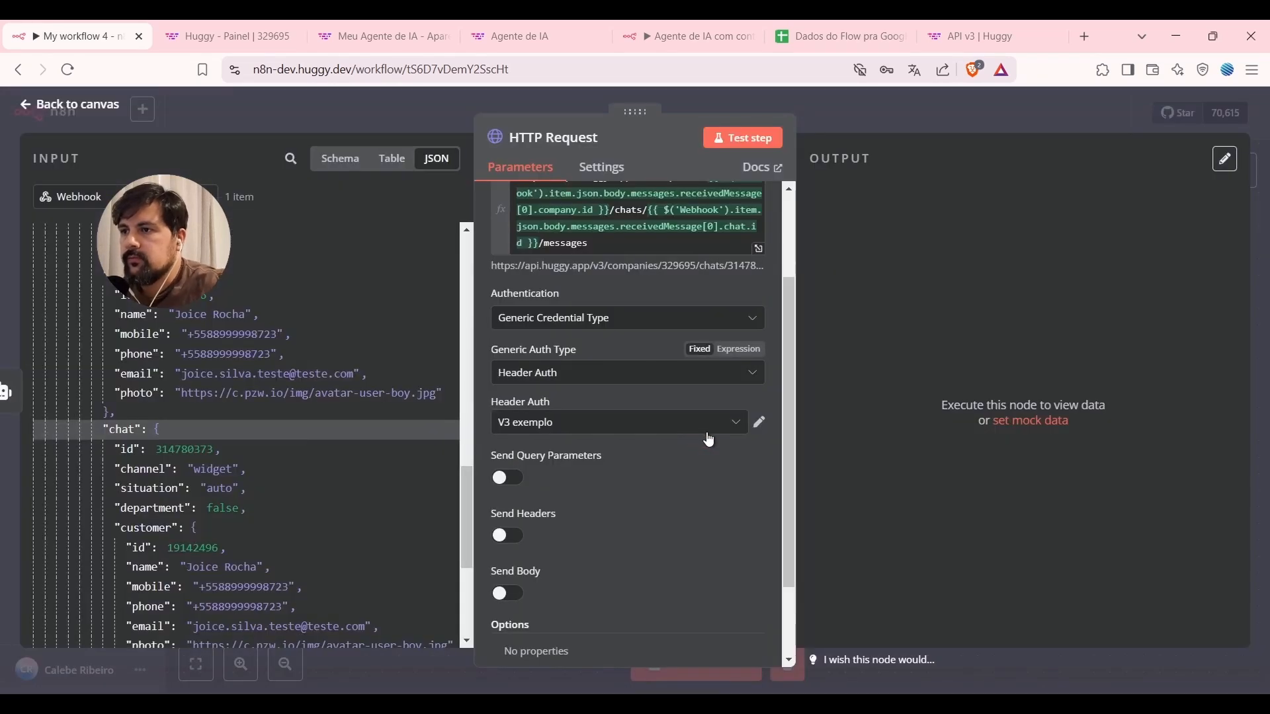
Review the body parameters and example request for POST/chats/{id}/messages in the Huggy API v3 documentation, then return to the HTTP Request node.
scroll(622, 397, "down", 2)
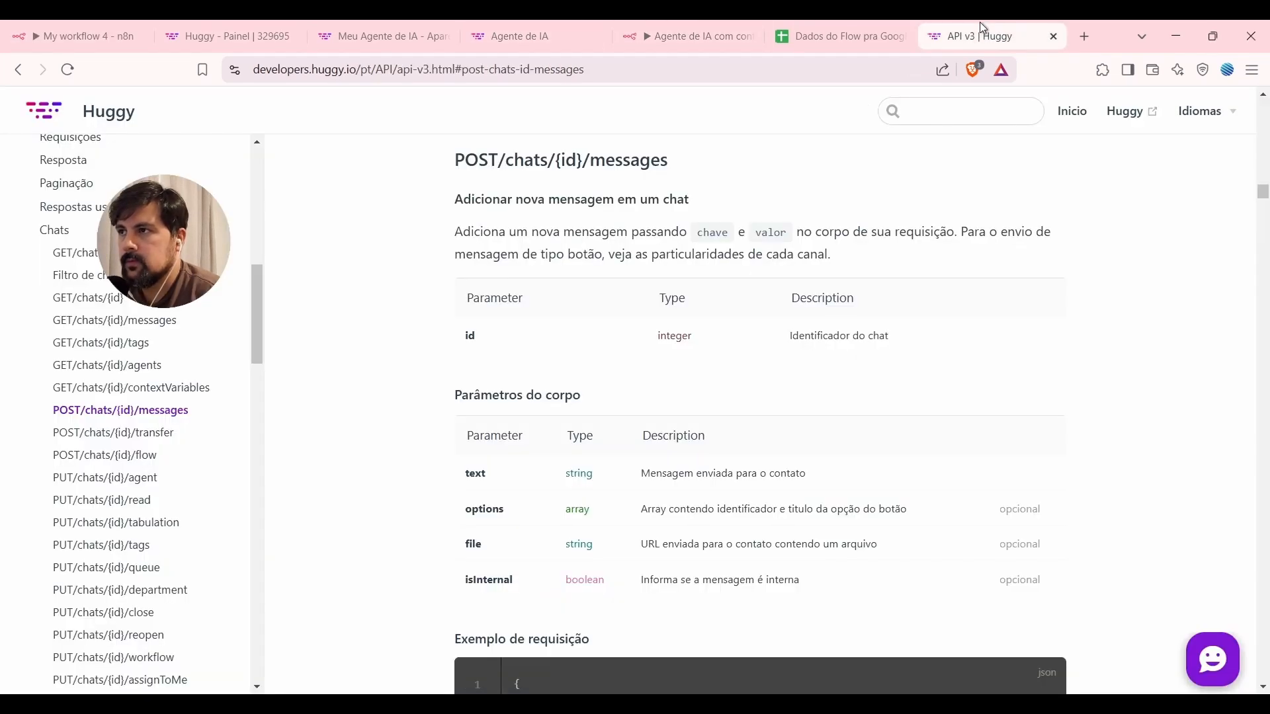
left_click(979, 36)
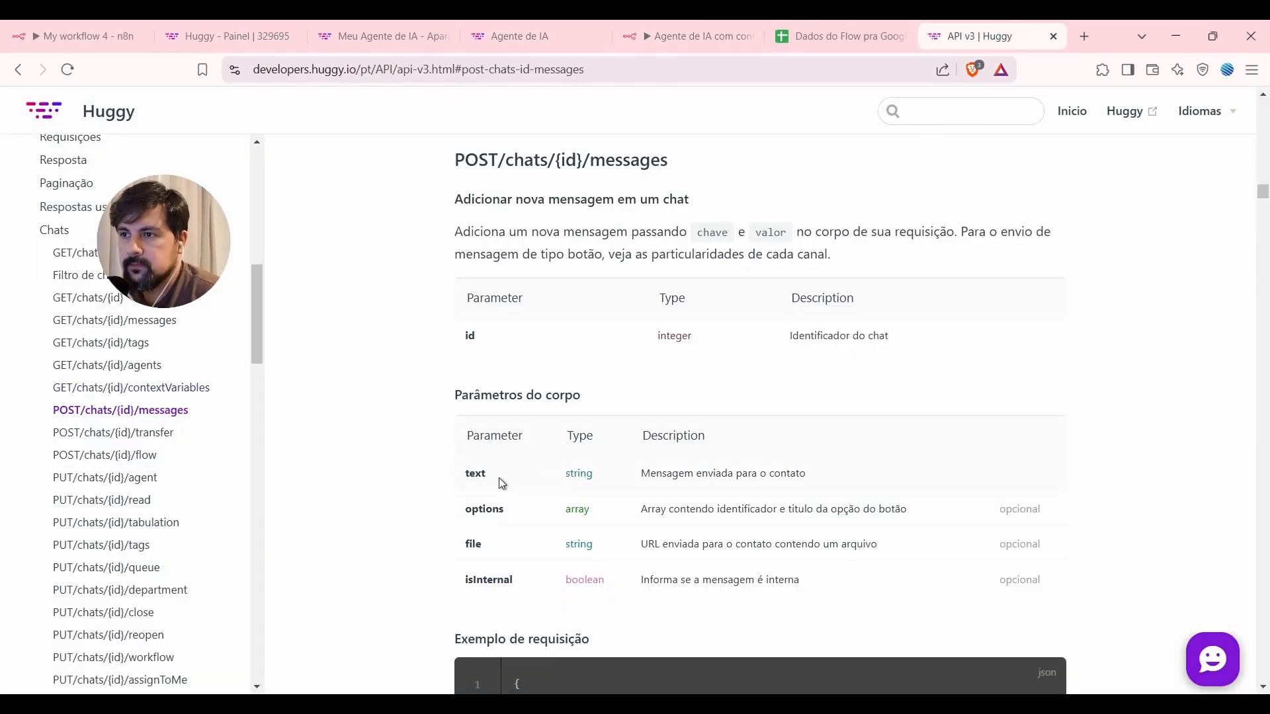
left_click_drag(451, 474, 613, 461)
left_click(854, 478)
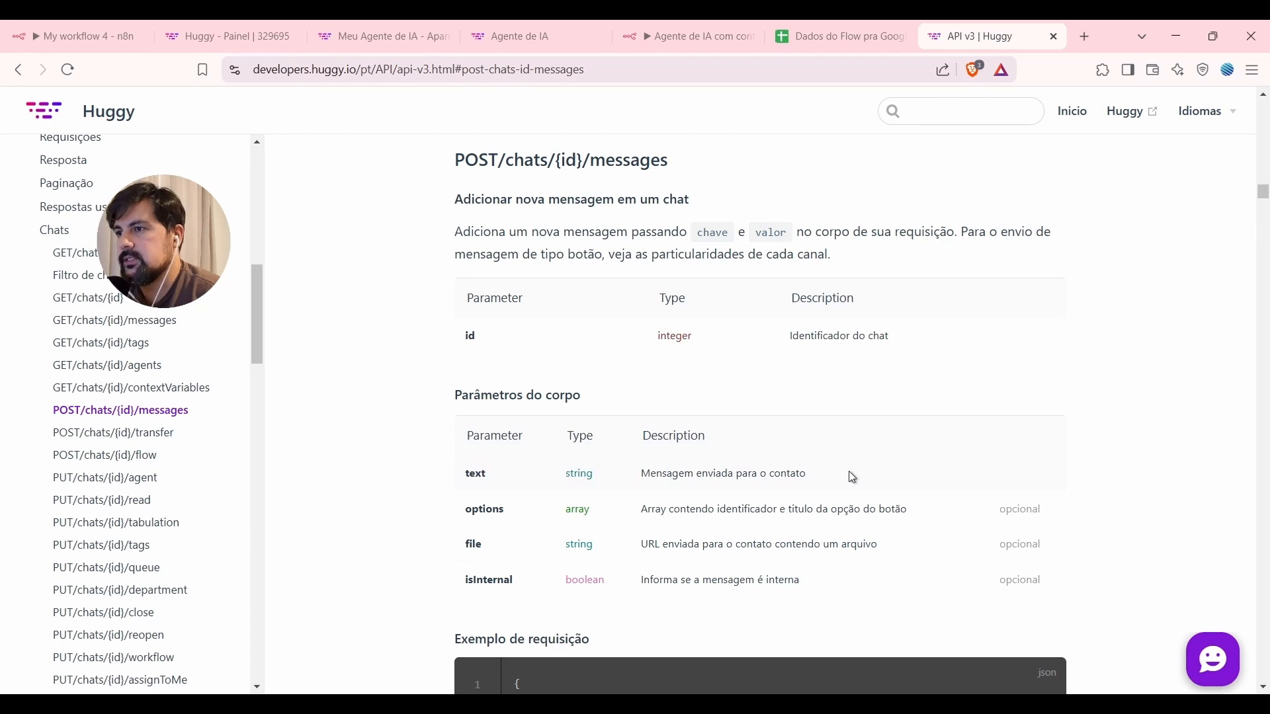
scroll(468, 476, "down", 4)
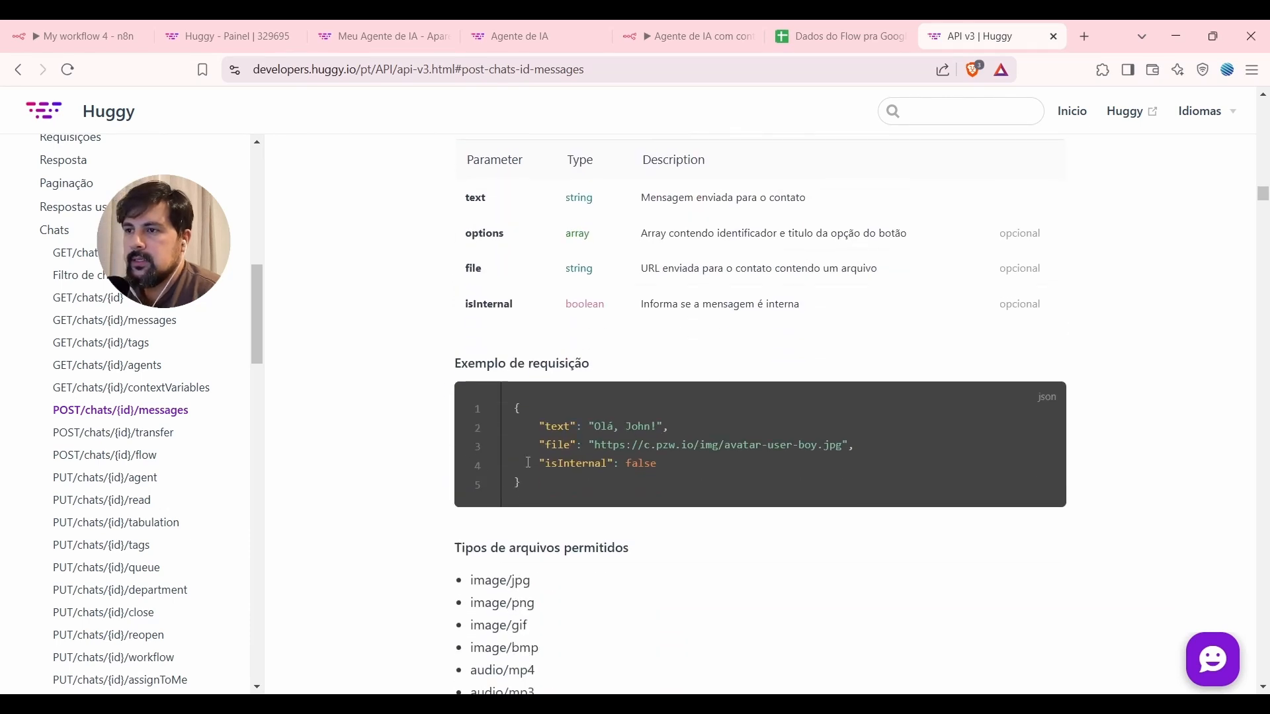
left_click_drag(511, 403, 530, 485)
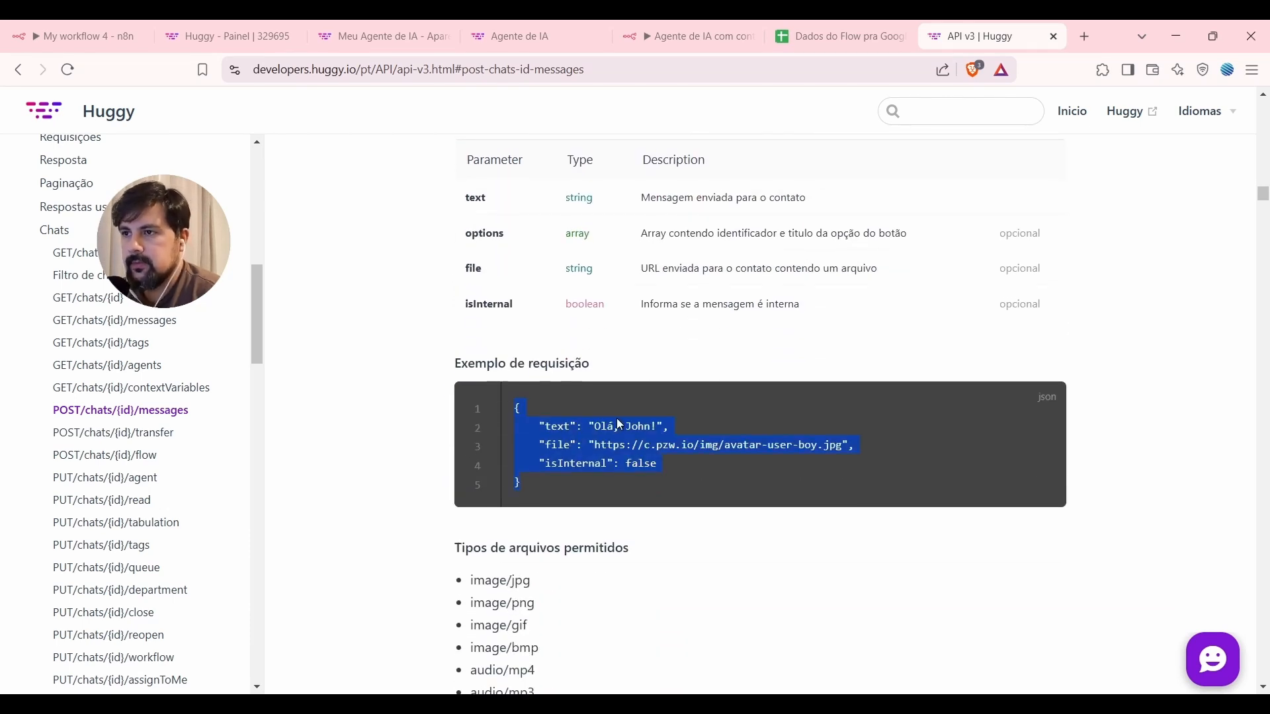
left_click(585, 441)
left_click_drag(539, 426, 671, 427)
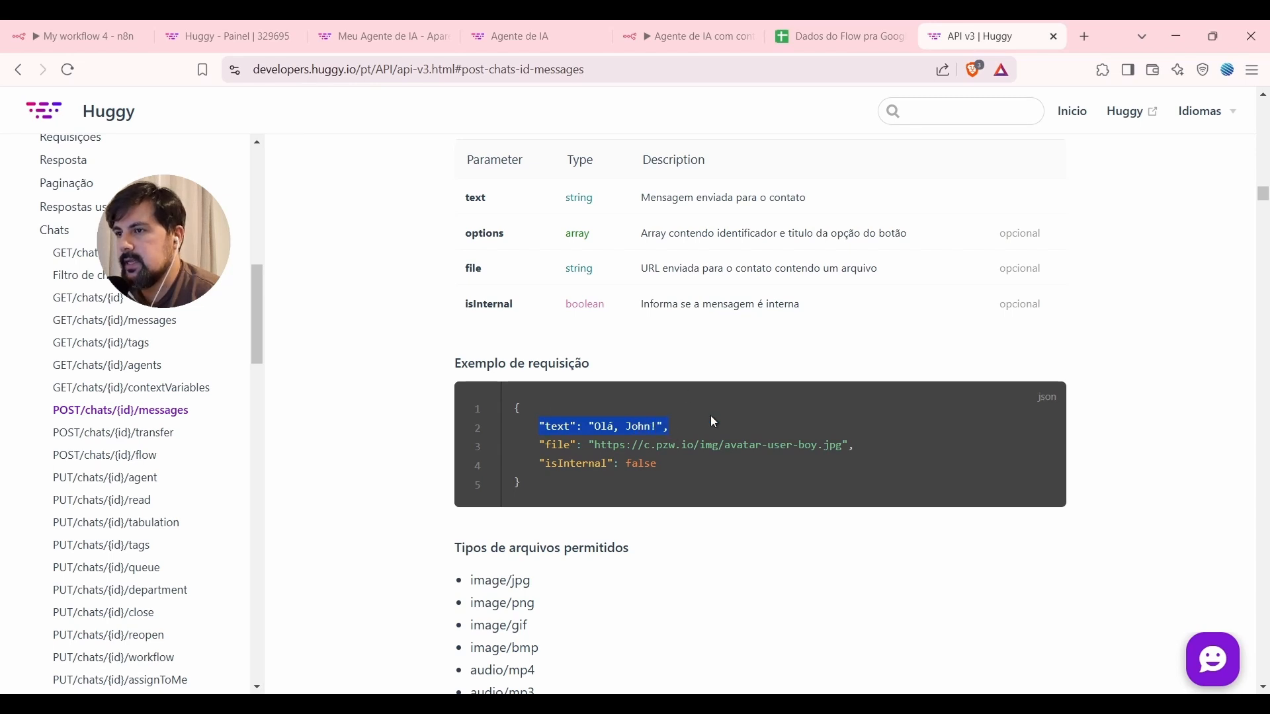
left_click(99, 34)
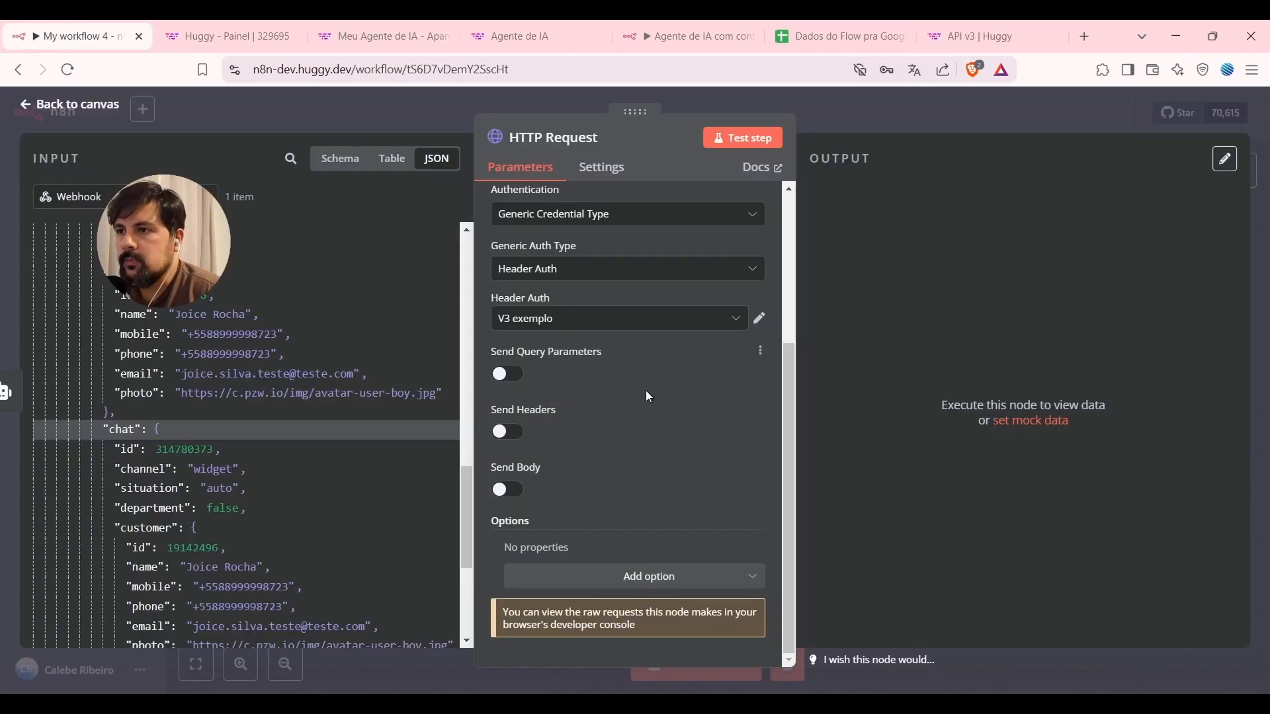
Enable sending a body with the HTTP Request and name its first body parameter text.
left_click(519, 493)
scroll(680, 434, "down", 5)
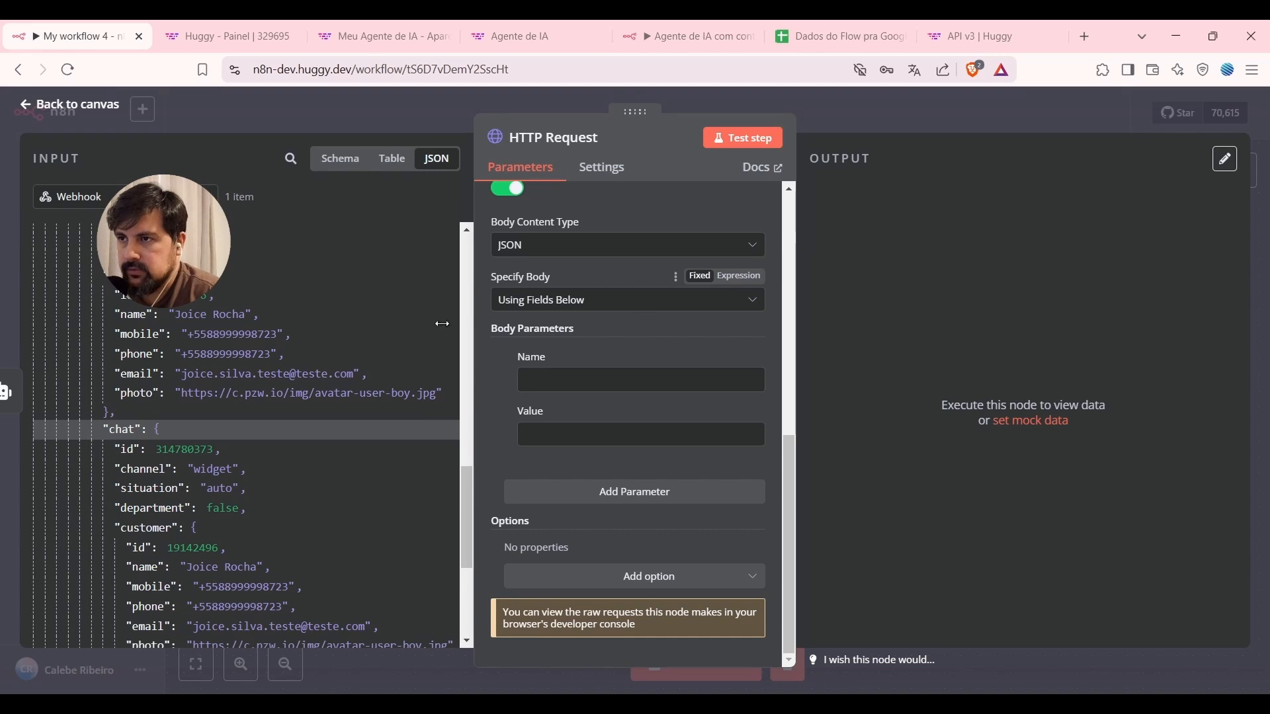
left_click(607, 379)
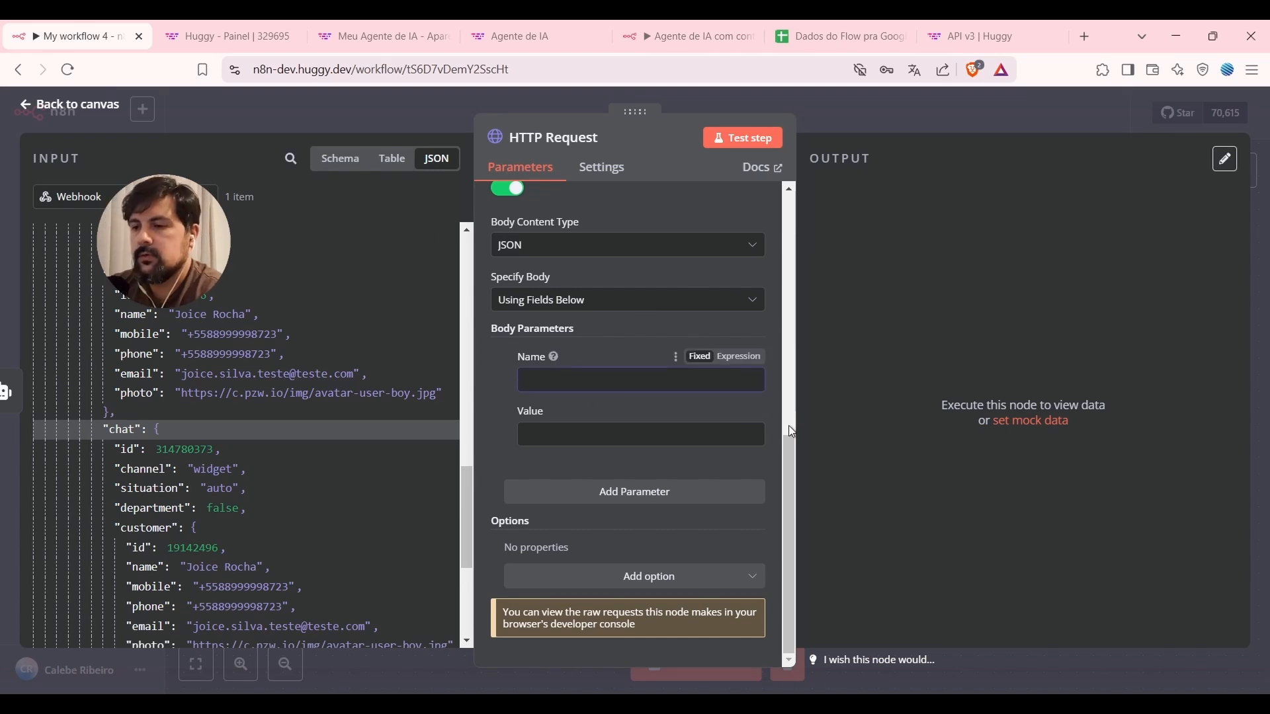
type("text")
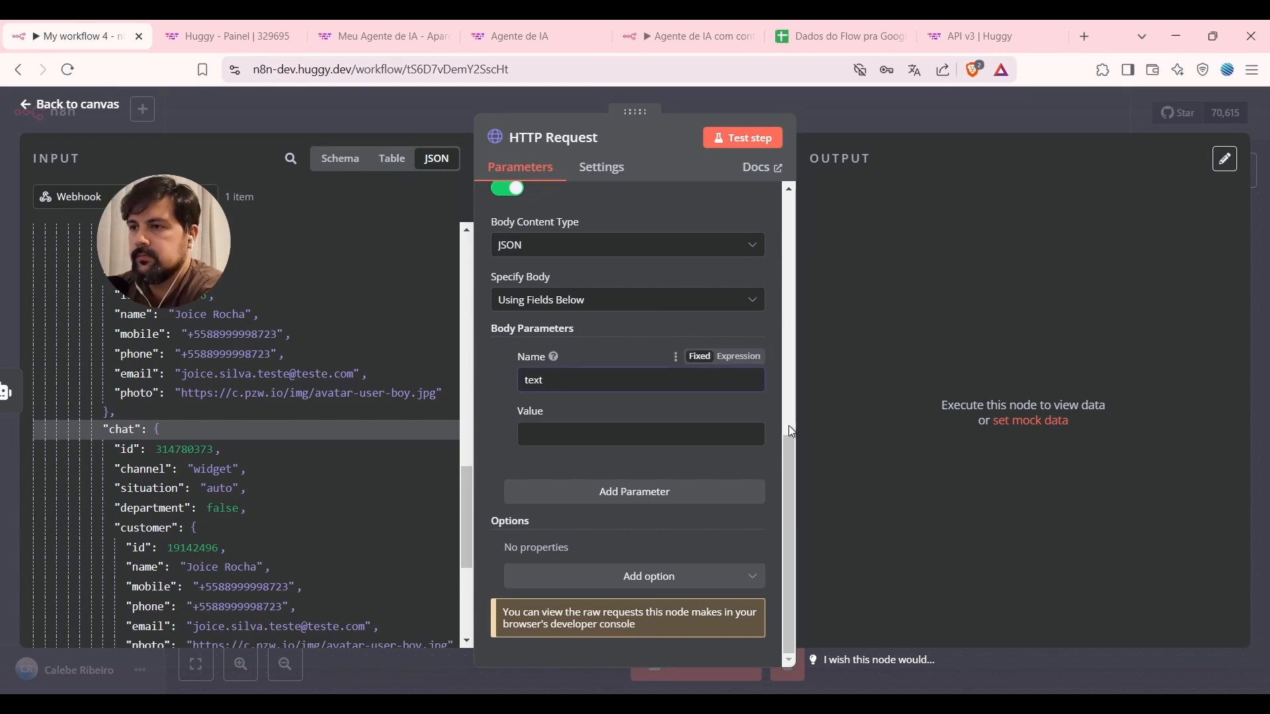
key("Tab")
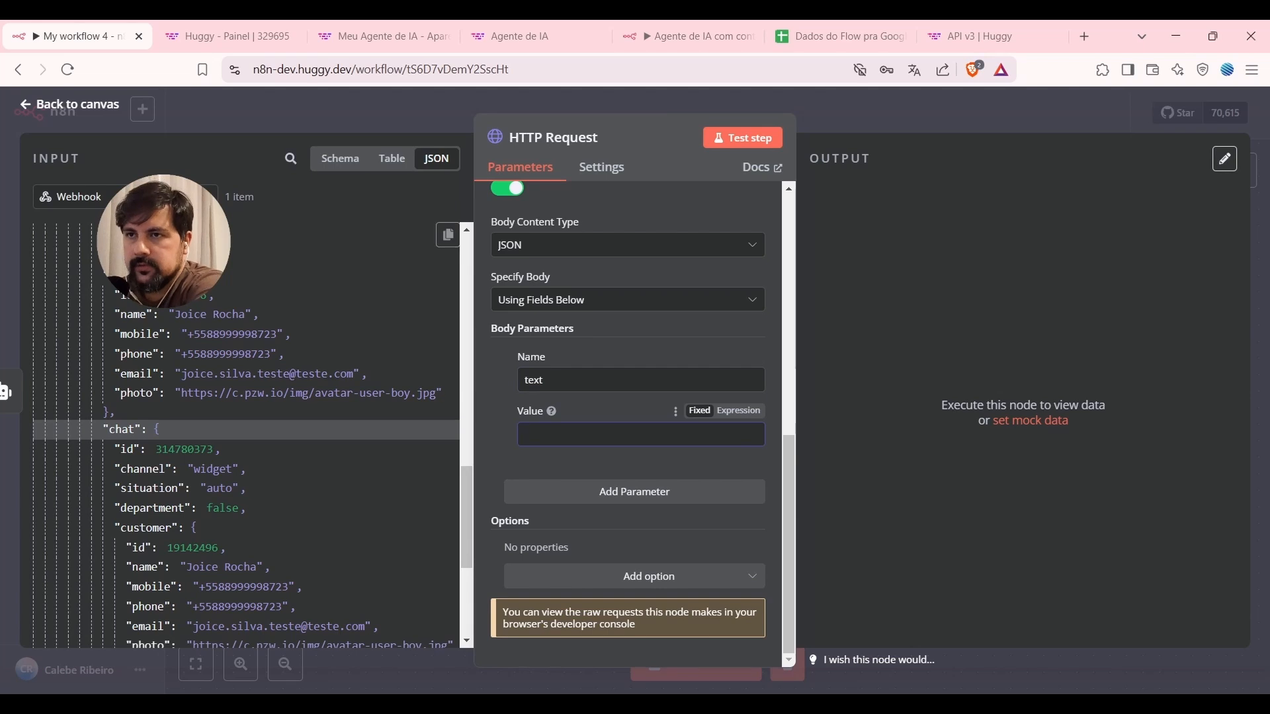
Set the text parameter's value to the AI Agent node's output, {{ $json.output }}.
left_click(130, 192)
left_click(72, 238)
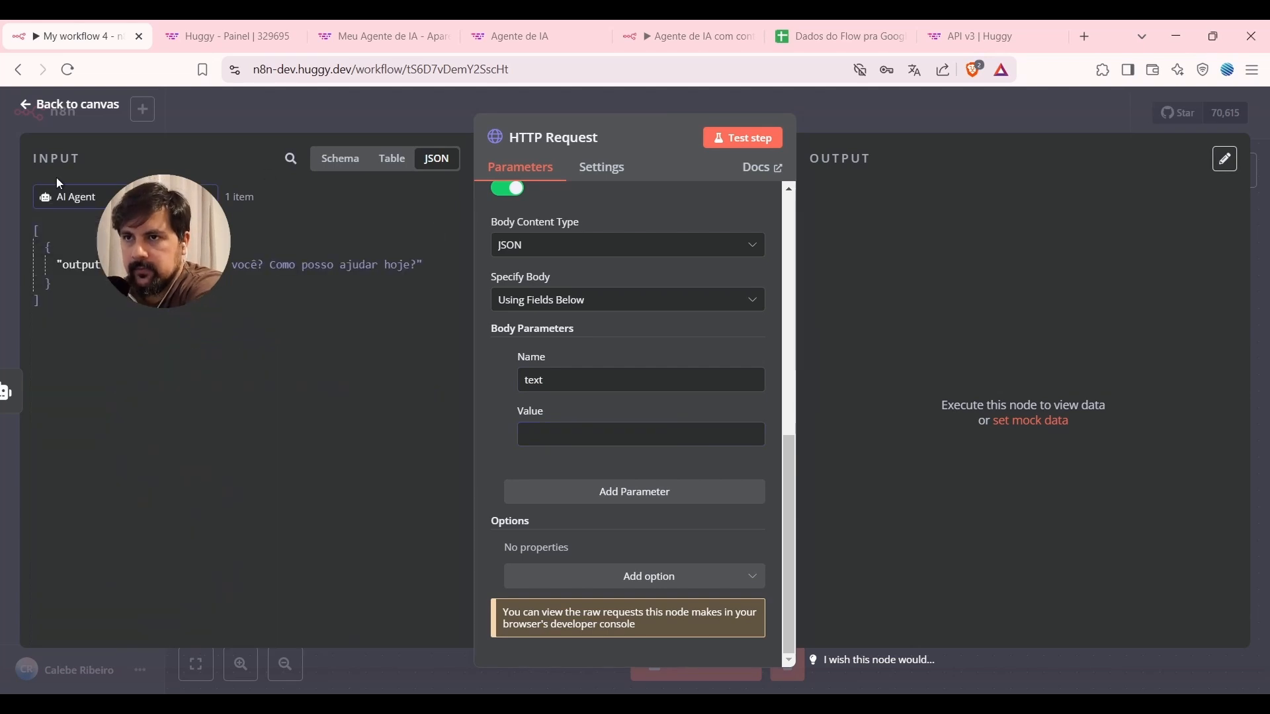
left_click_drag(74, 264, 542, 435)
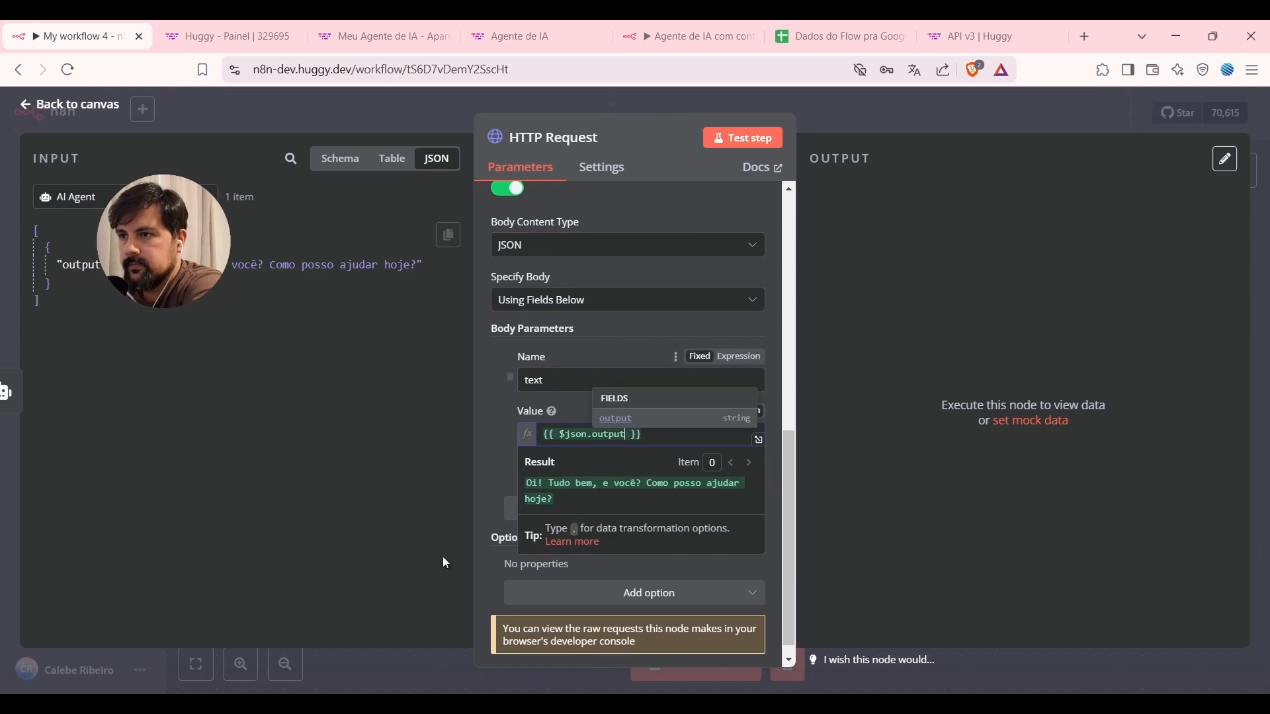
left_click(703, 211)
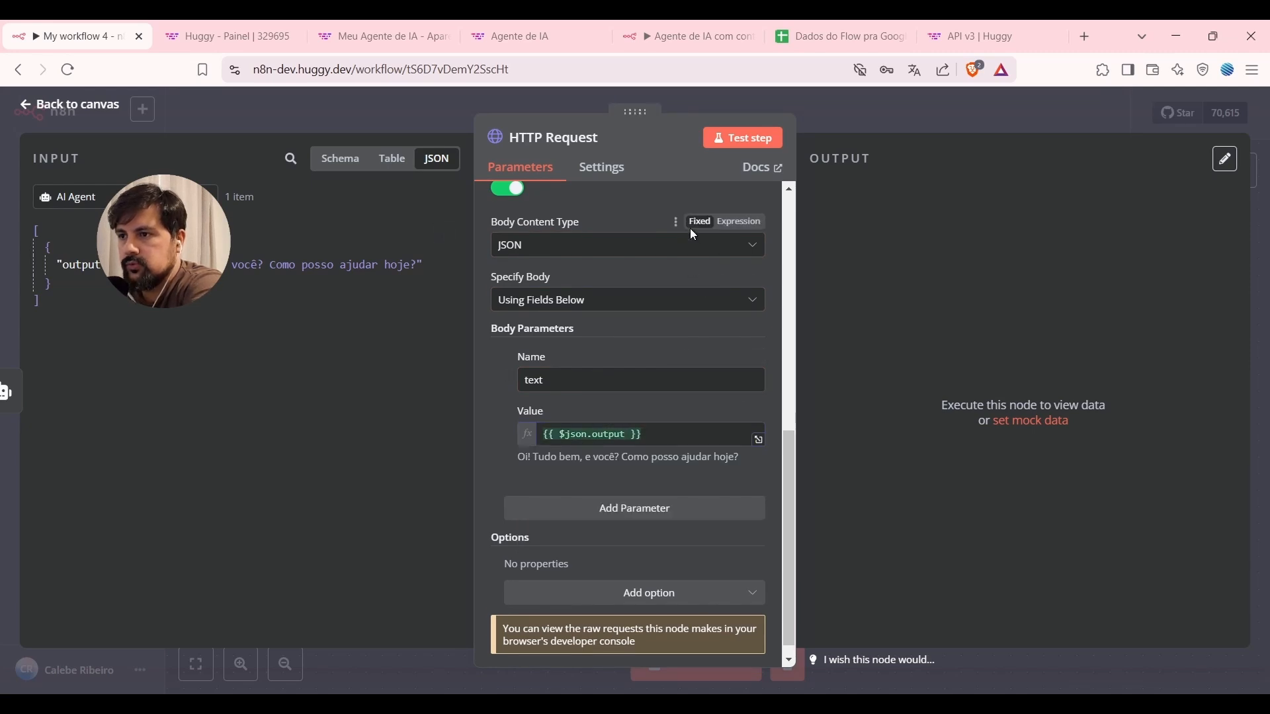
scroll(689, 228, "down", 1)
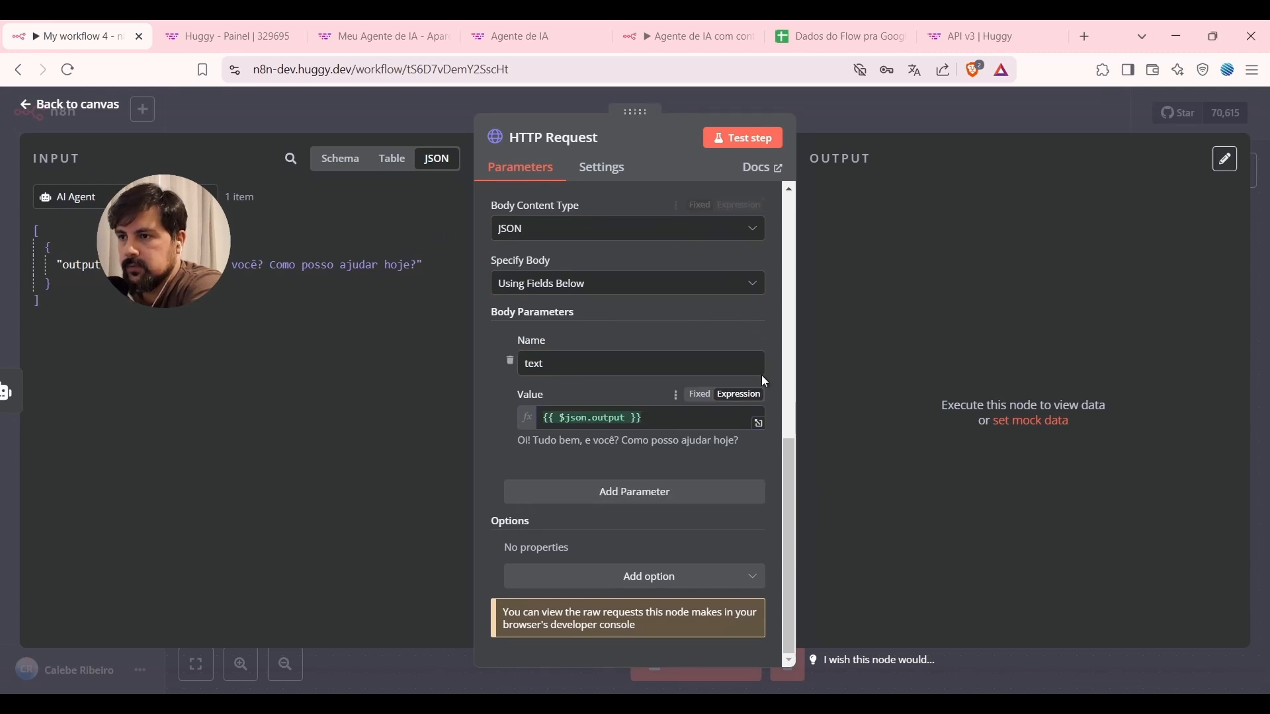
Test the HTTP Request node, check its response and the reply in the Huggy web chat, then return to the workflow.
left_click(744, 137)
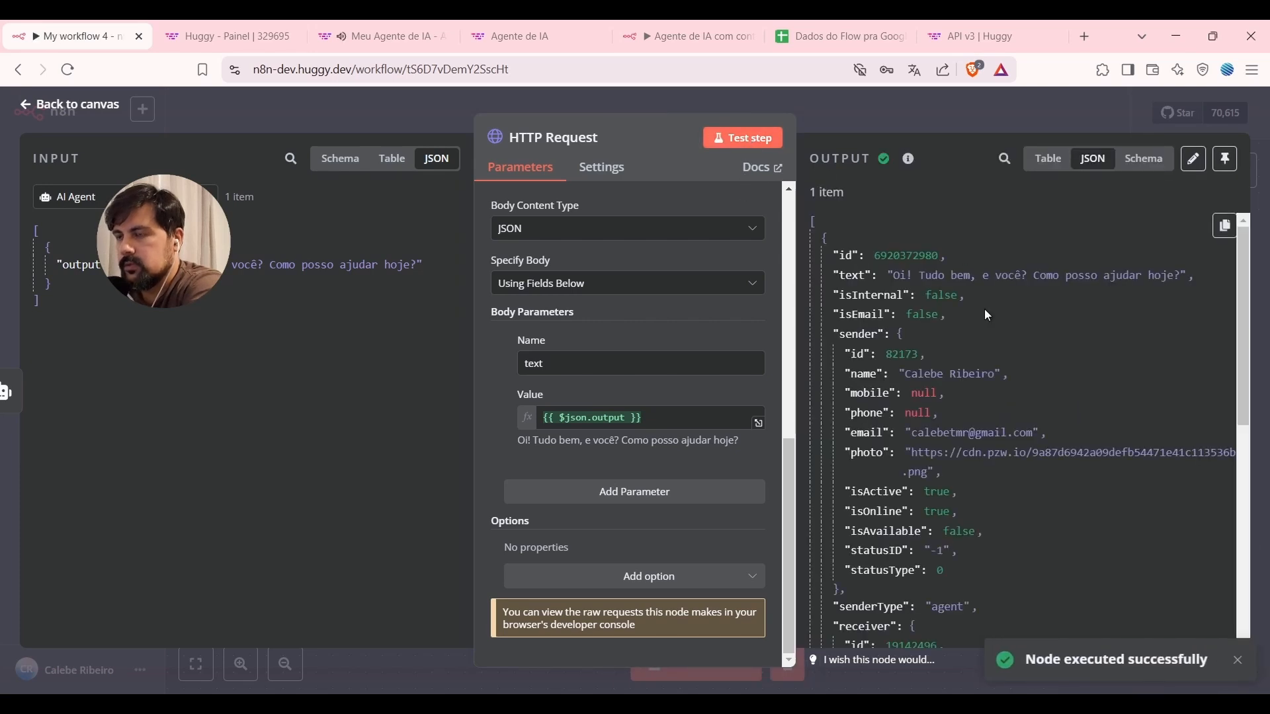
scroll(1020, 249, "down", 8)
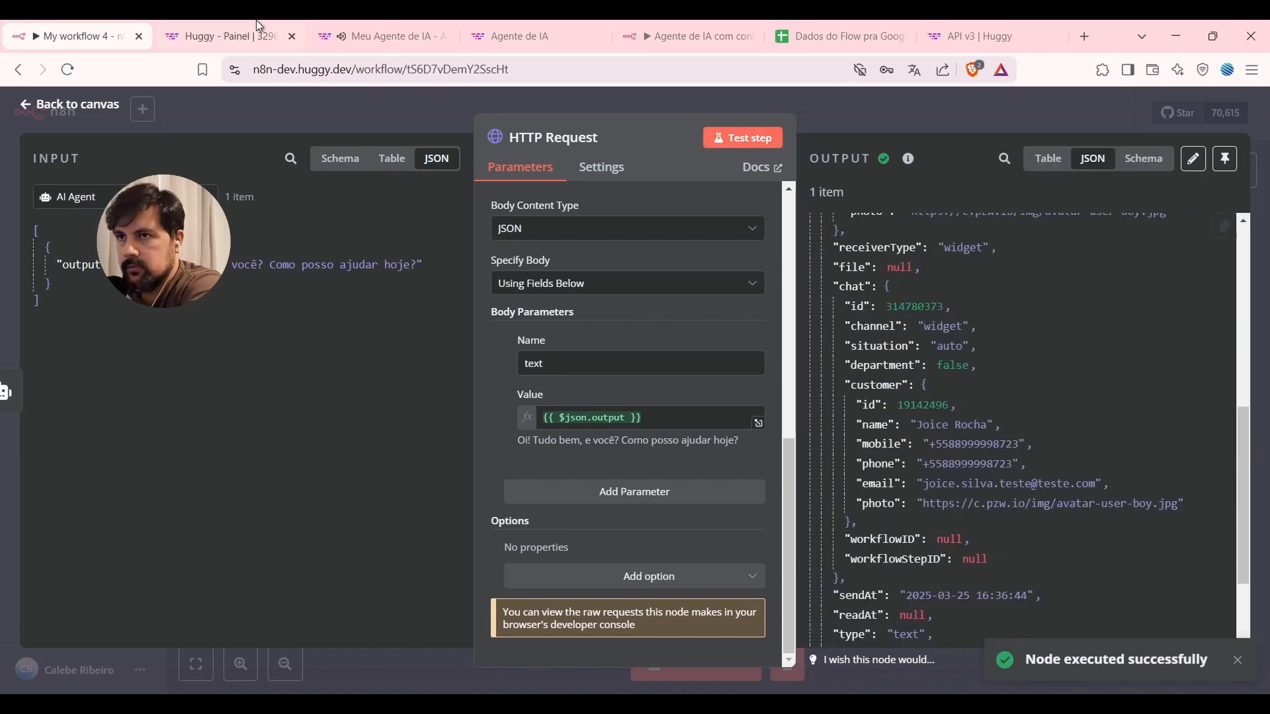
left_click(407, 21)
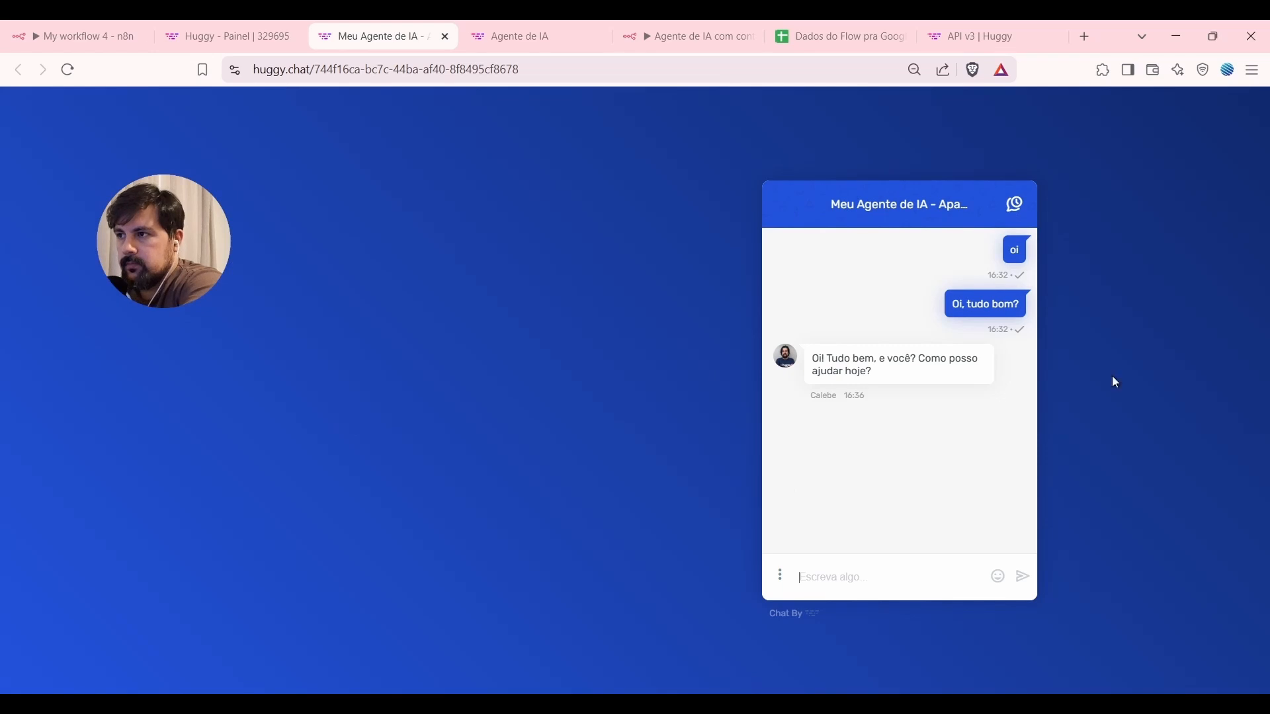
left_click_drag(817, 358, 874, 372)
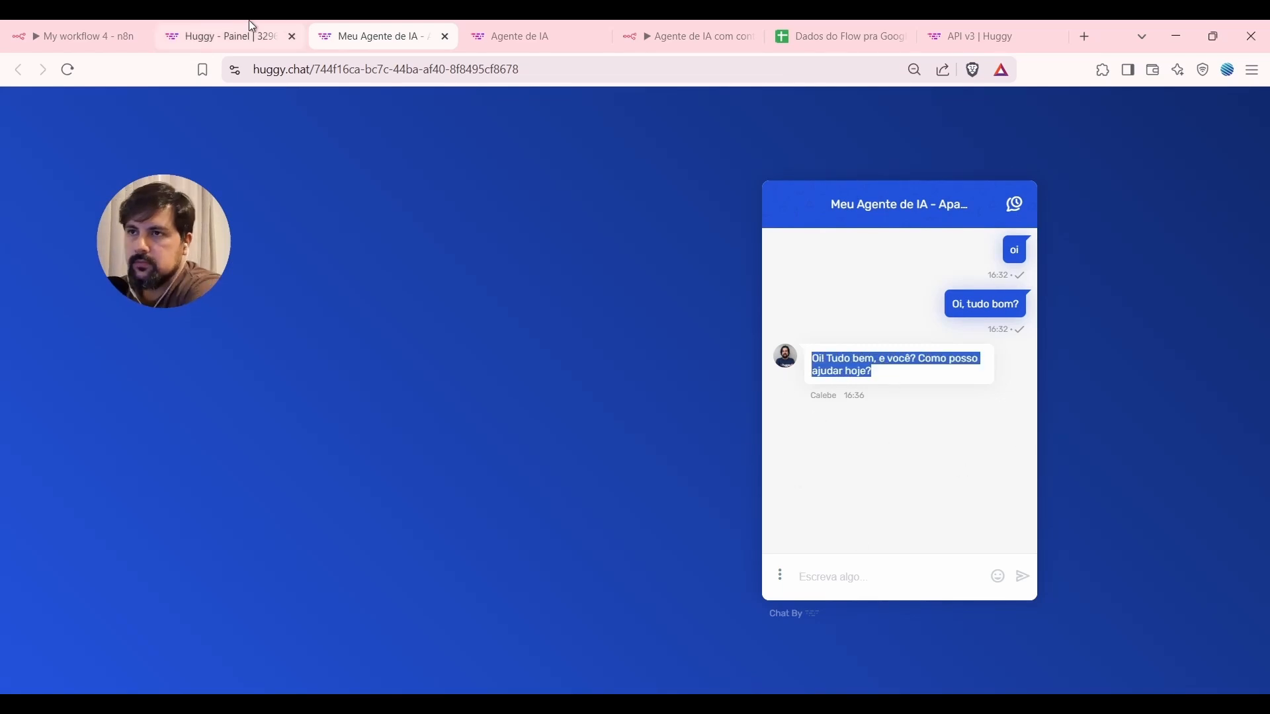
left_click(108, 25)
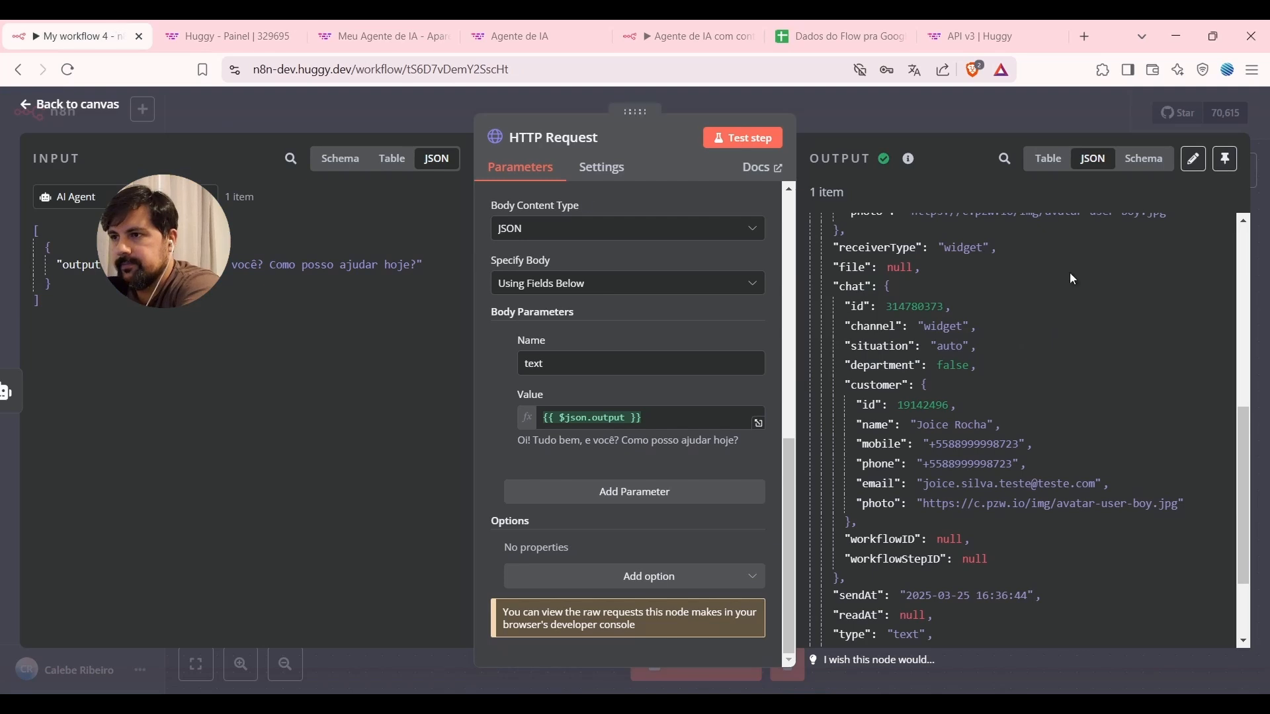
Return to the workflow canvas and attach a Window Buffer Memory node to the AI Agent's Memory input.
left_click(959, 114)
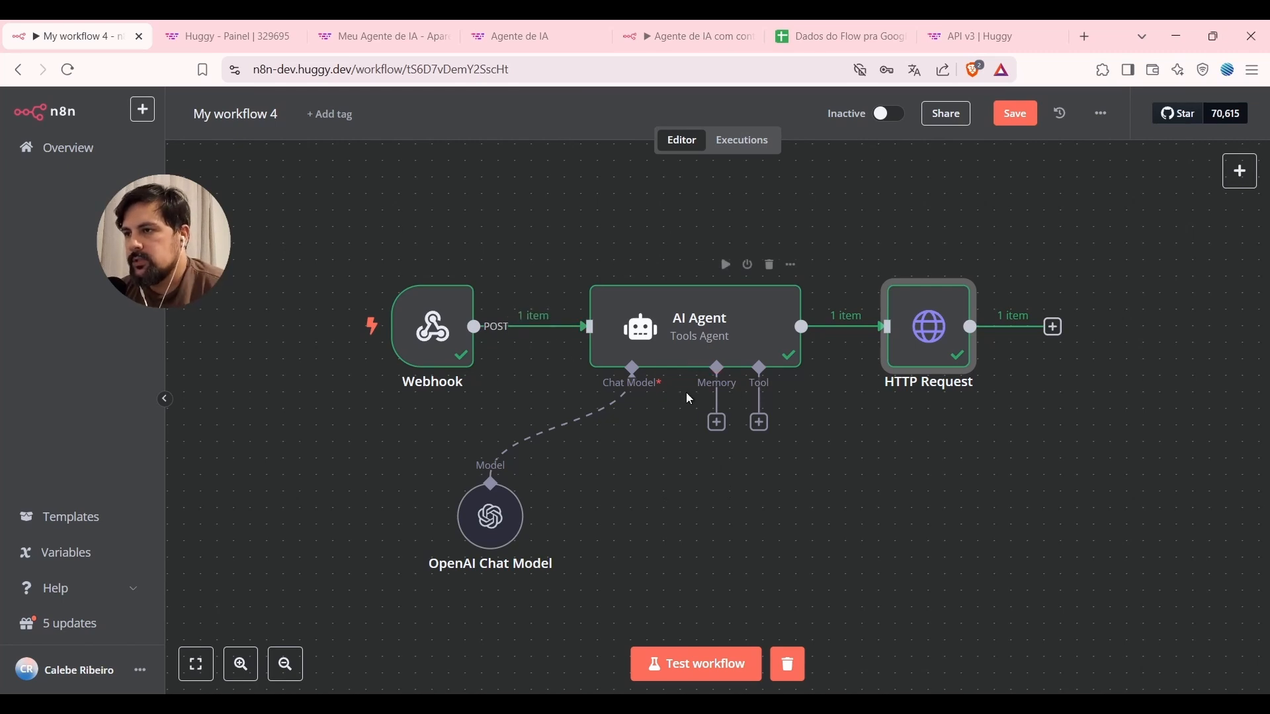
left_click(714, 433)
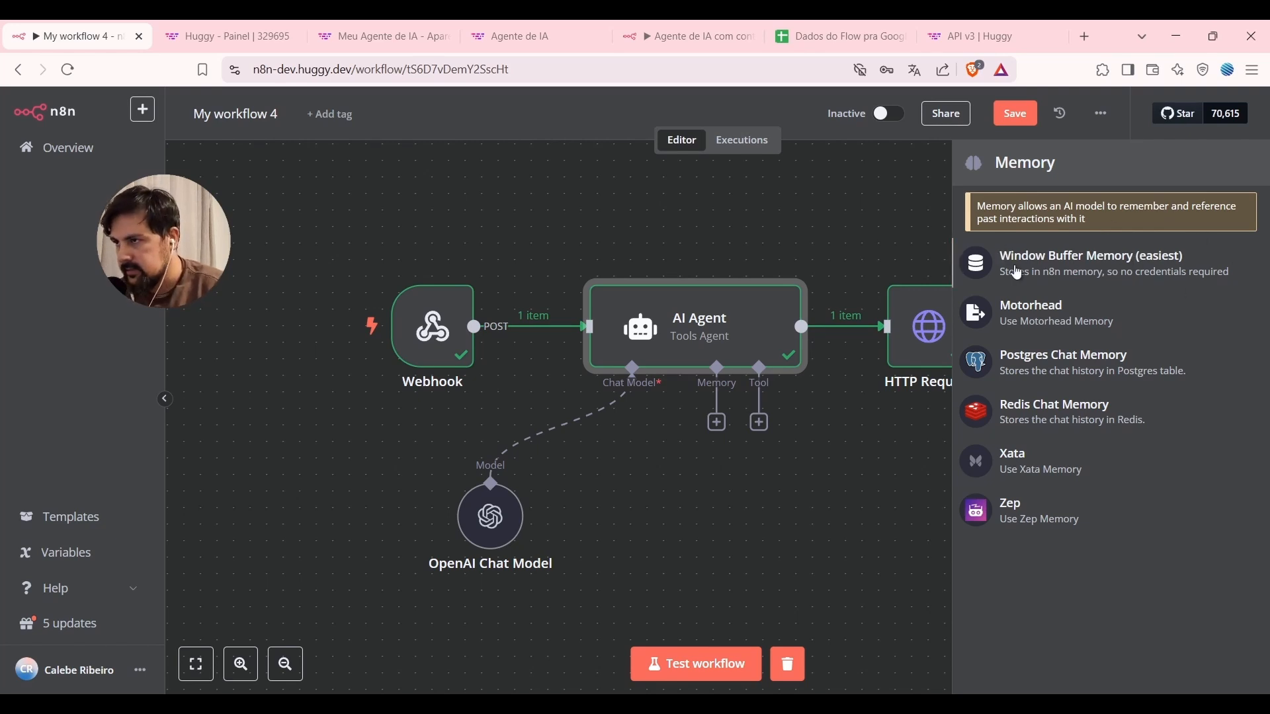
left_click(1090, 275)
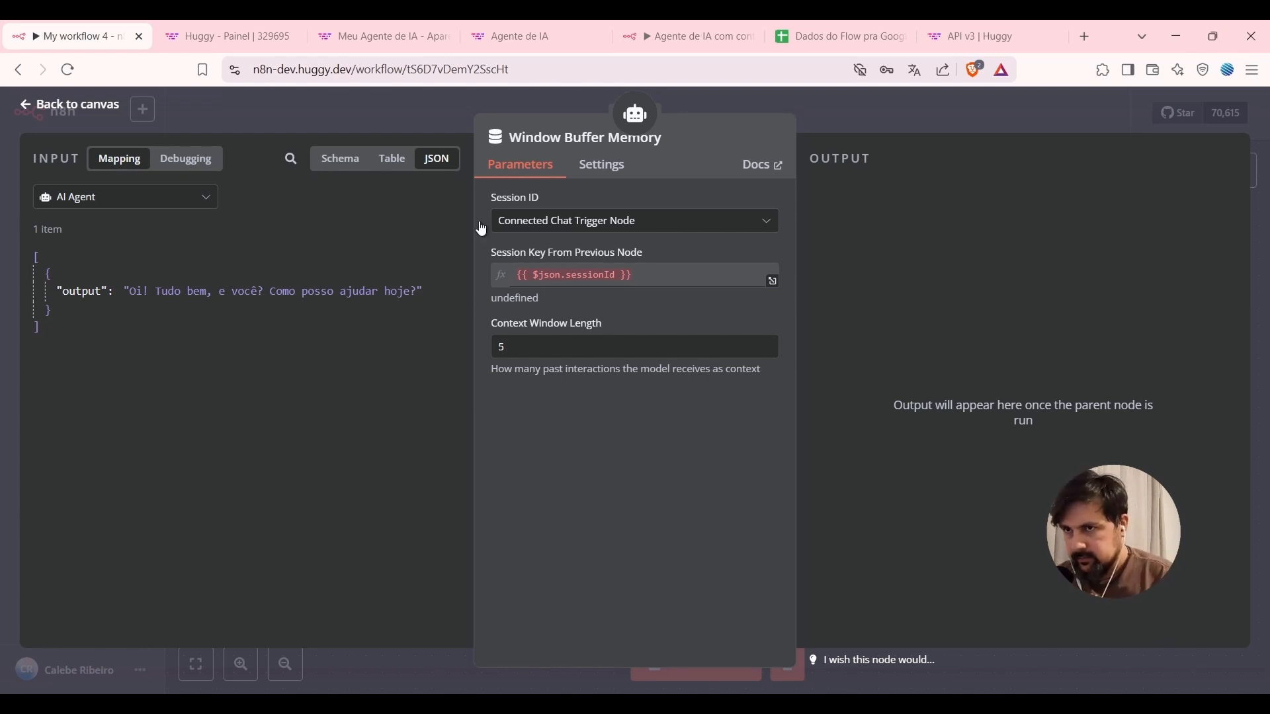
Set the memory's Session ID to Define below, with the key mapped to the Webhook's {{ $('Webhook').item.json.body.messages.receivedMessage[0].chat.customer.id }}, and return to the canvas.
left_click(174, 195)
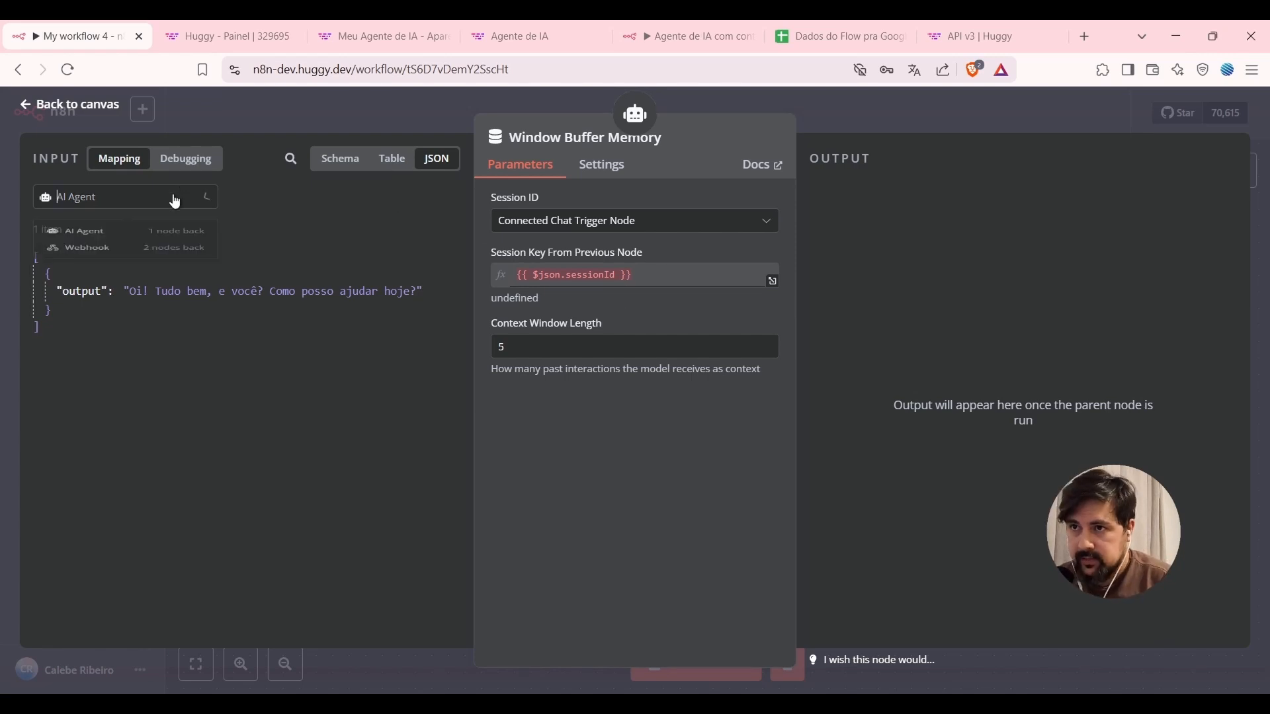
left_click(119, 268)
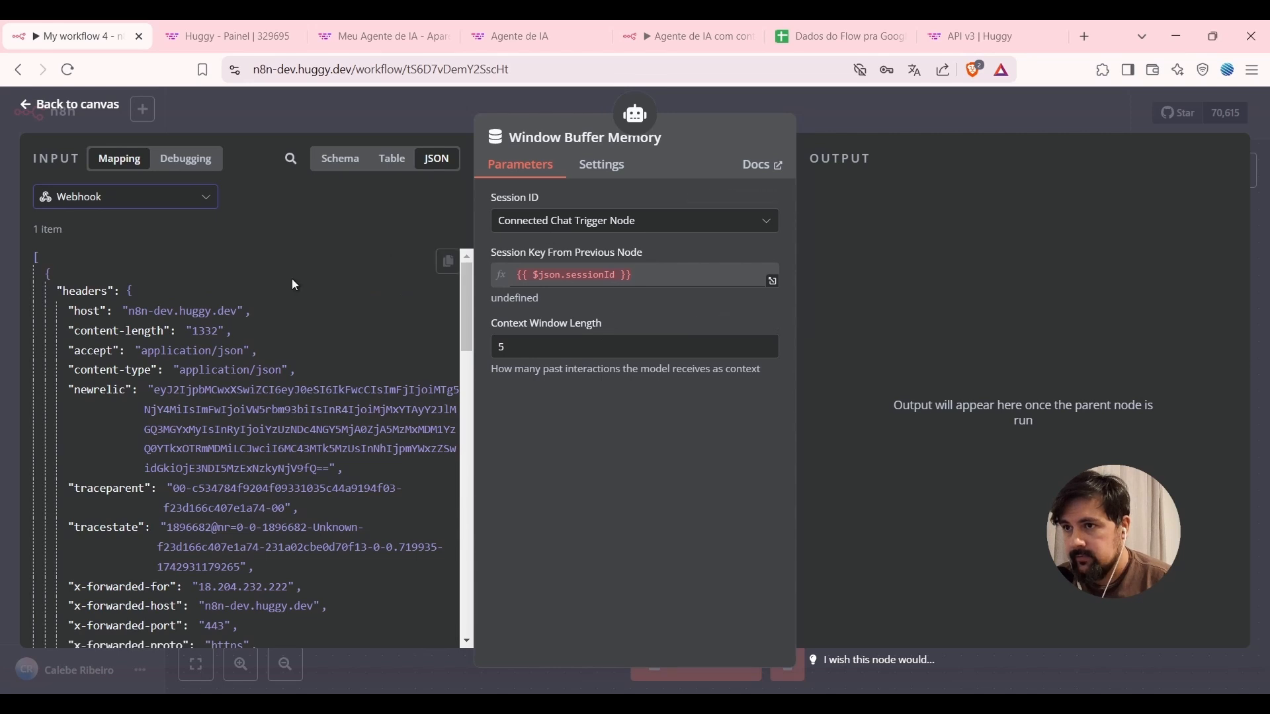
scroll(268, 360, "down", 1)
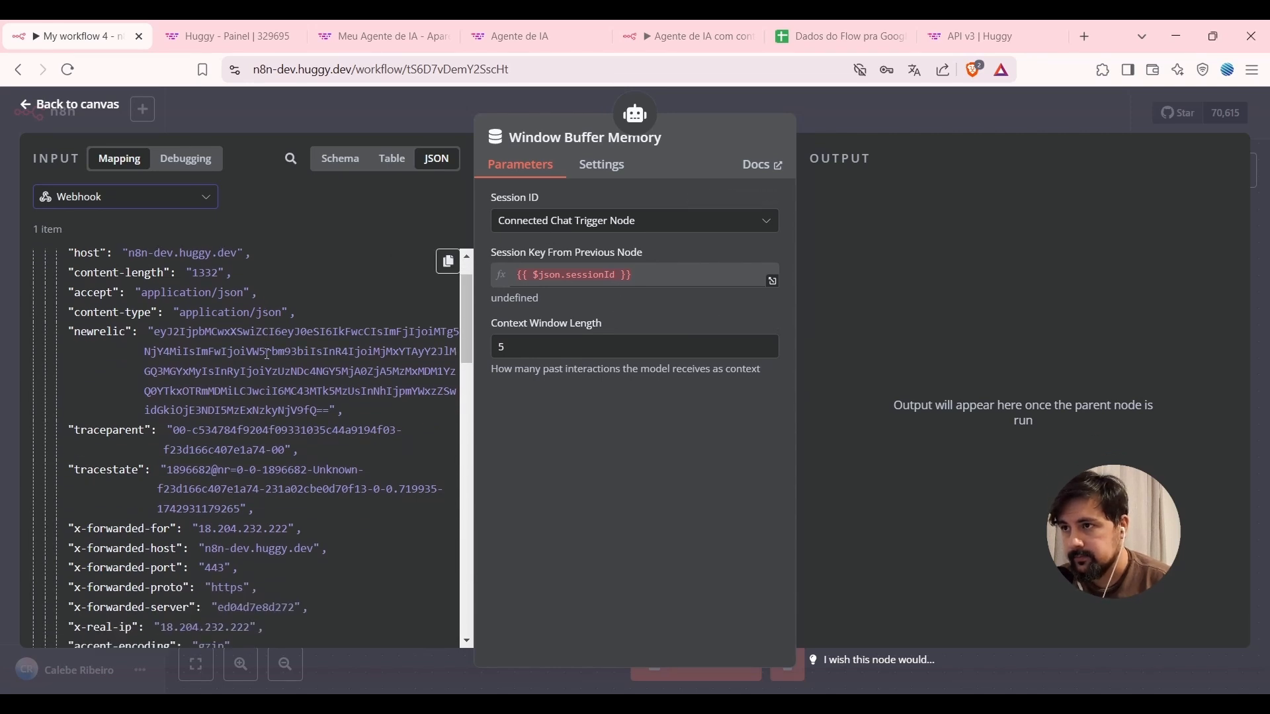
scroll(268, 355, "down", 2)
scroll(310, 319, "down", 10)
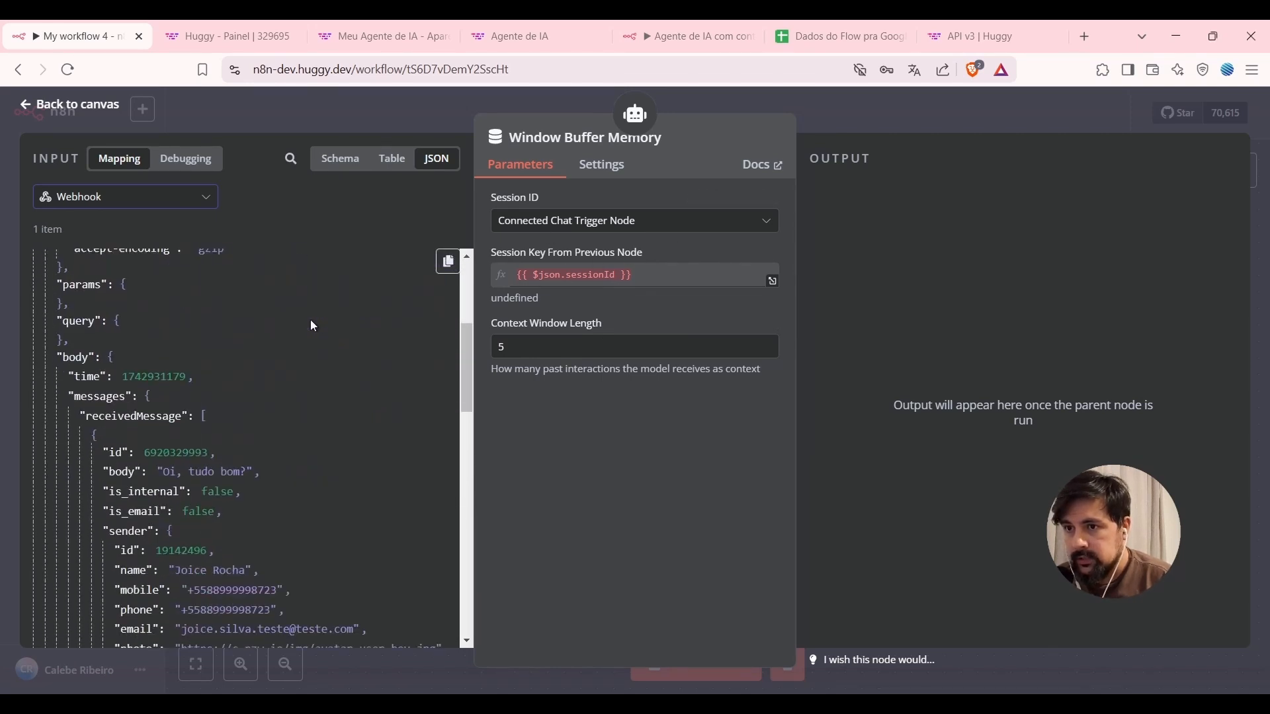
scroll(310, 320, "up", 5)
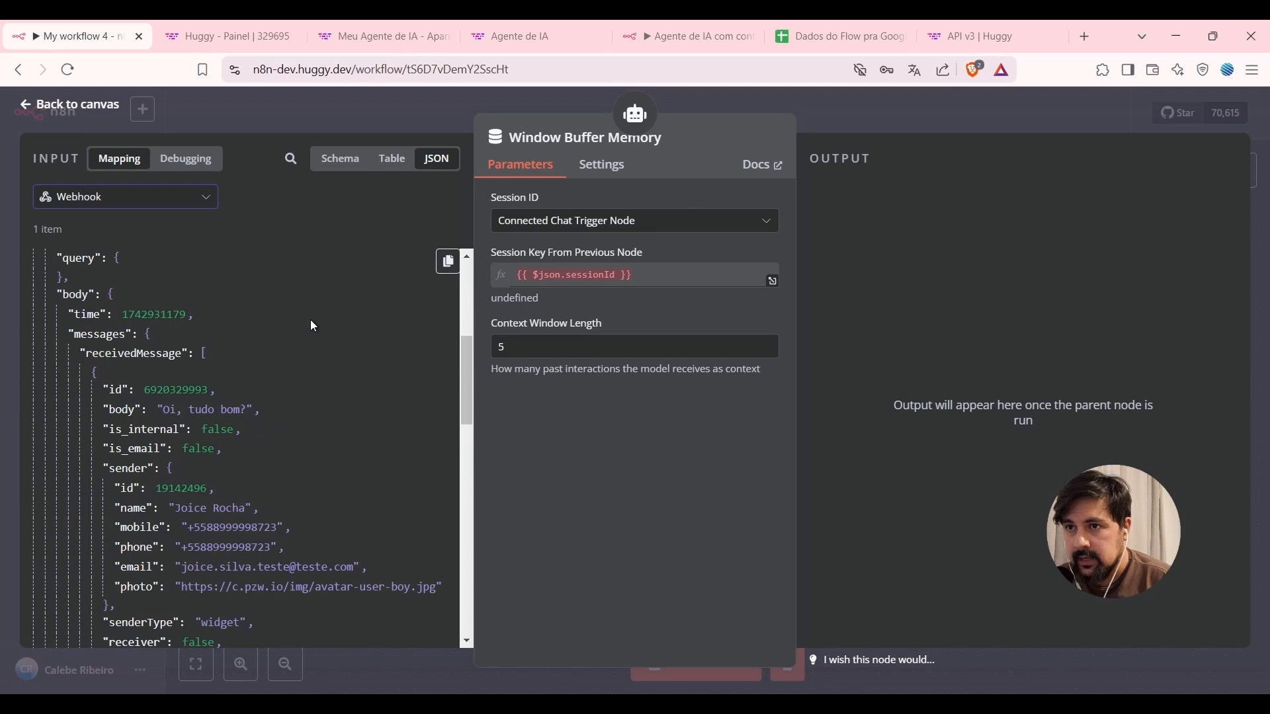
scroll(311, 319, "down", 15)
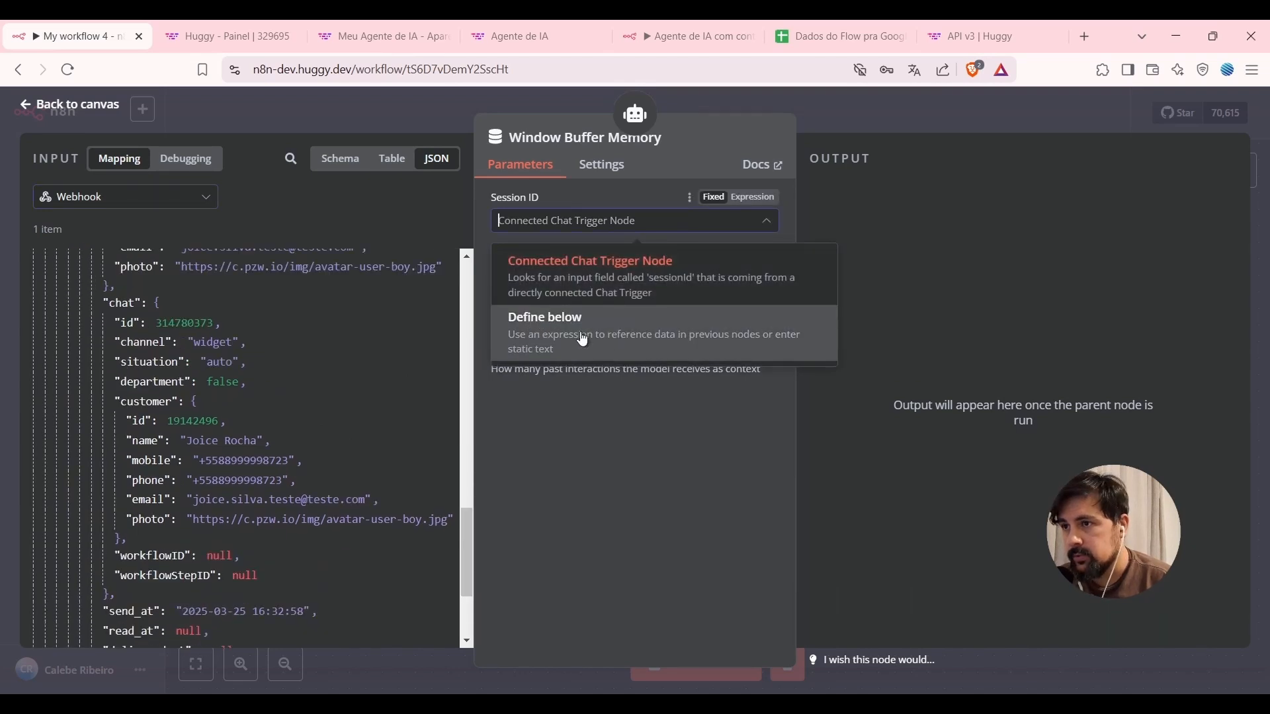
left_click(574, 337)
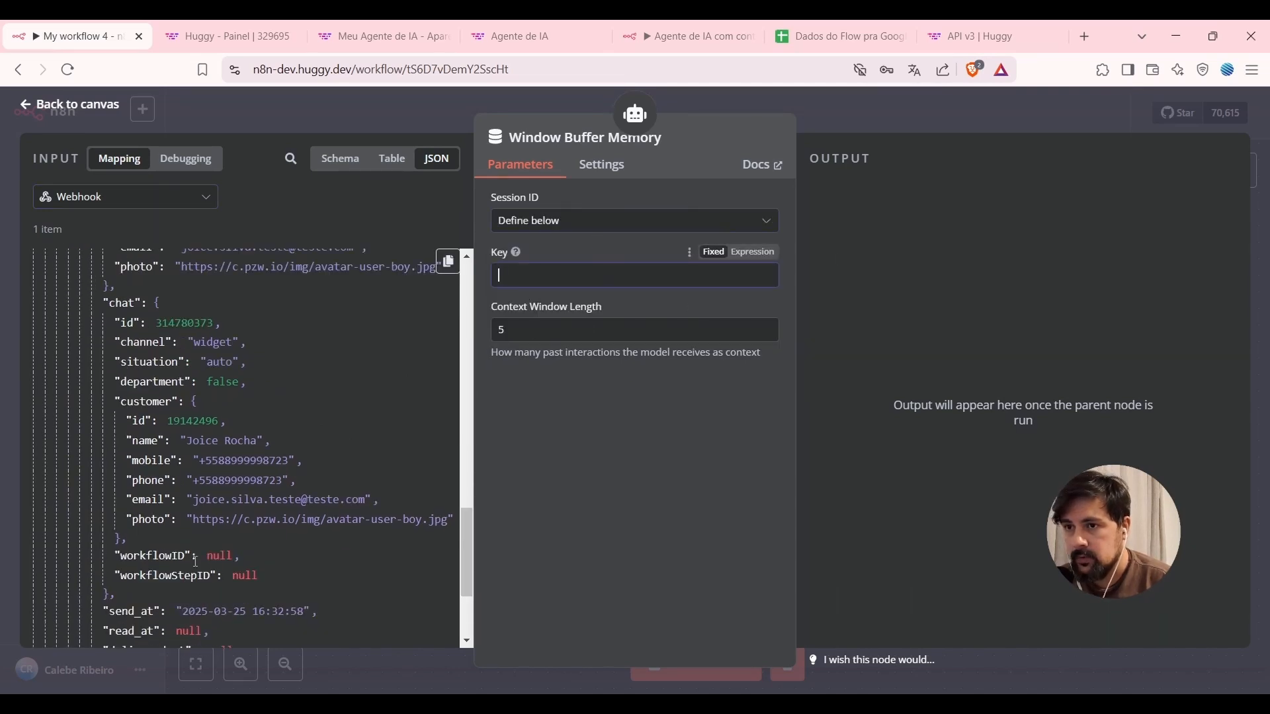
left_click_drag(127, 420, 610, 277)
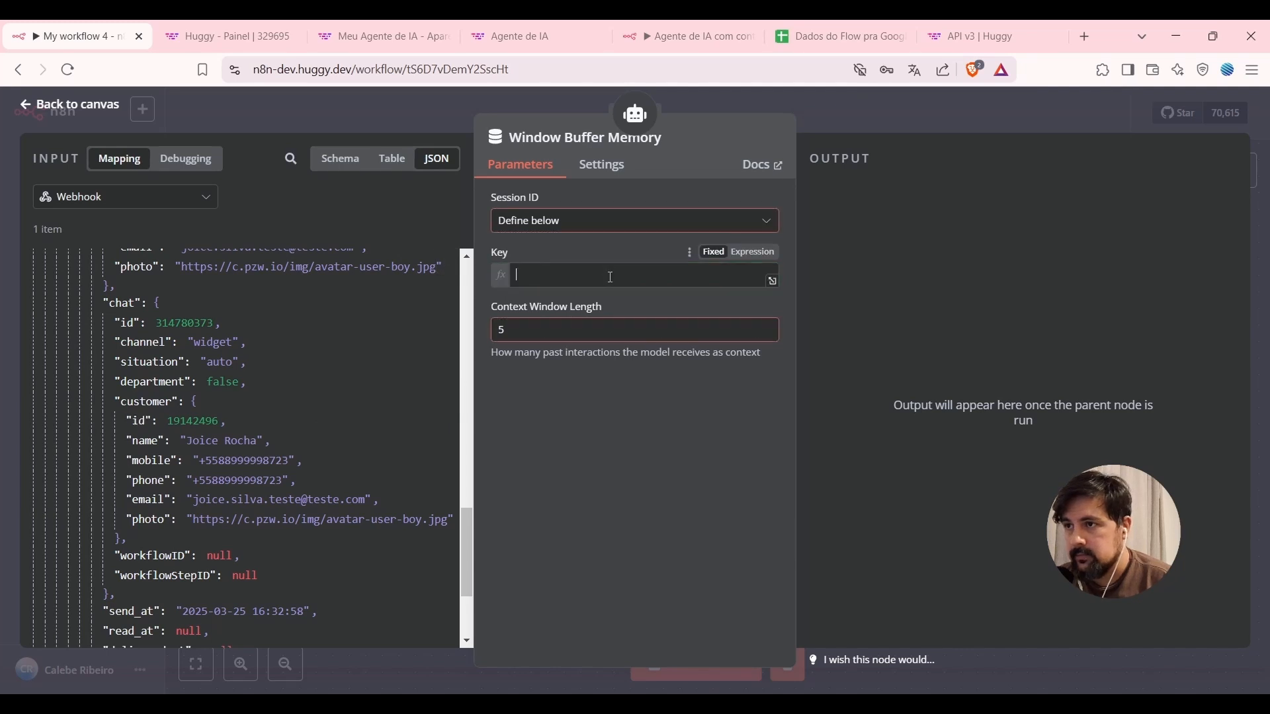
left_click(633, 501)
double_click(590, 368)
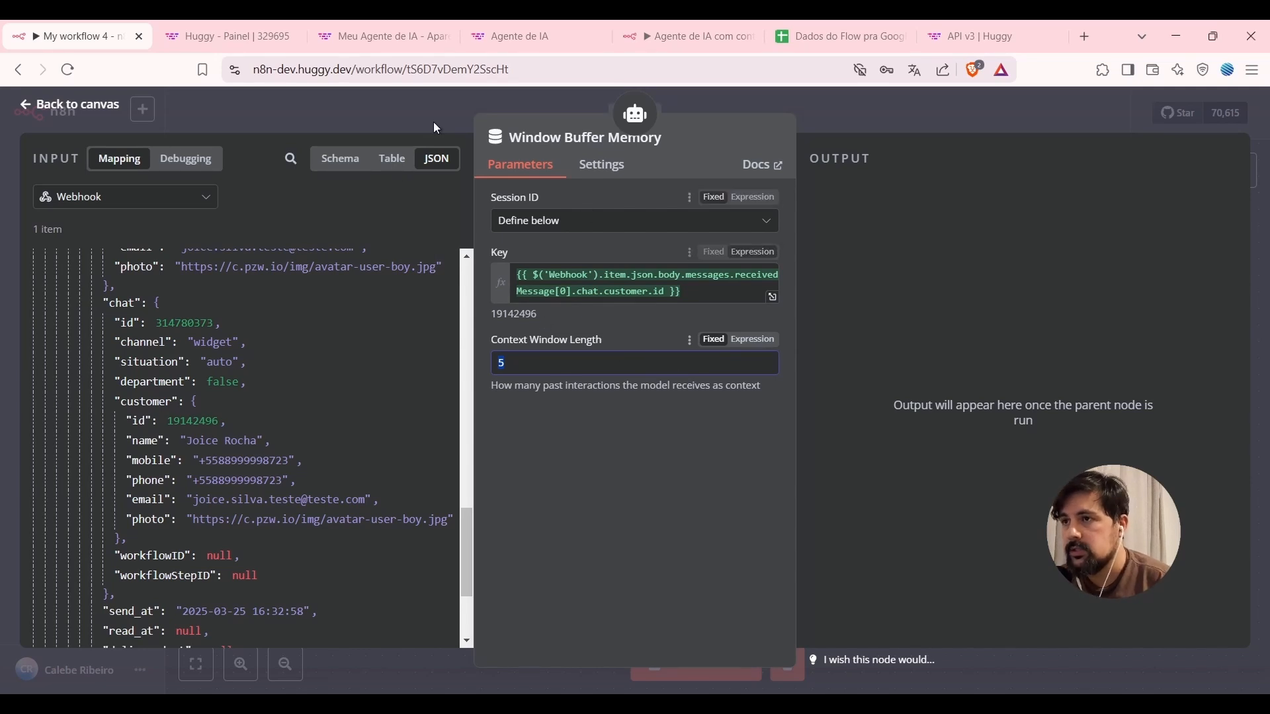
left_click(893, 118)
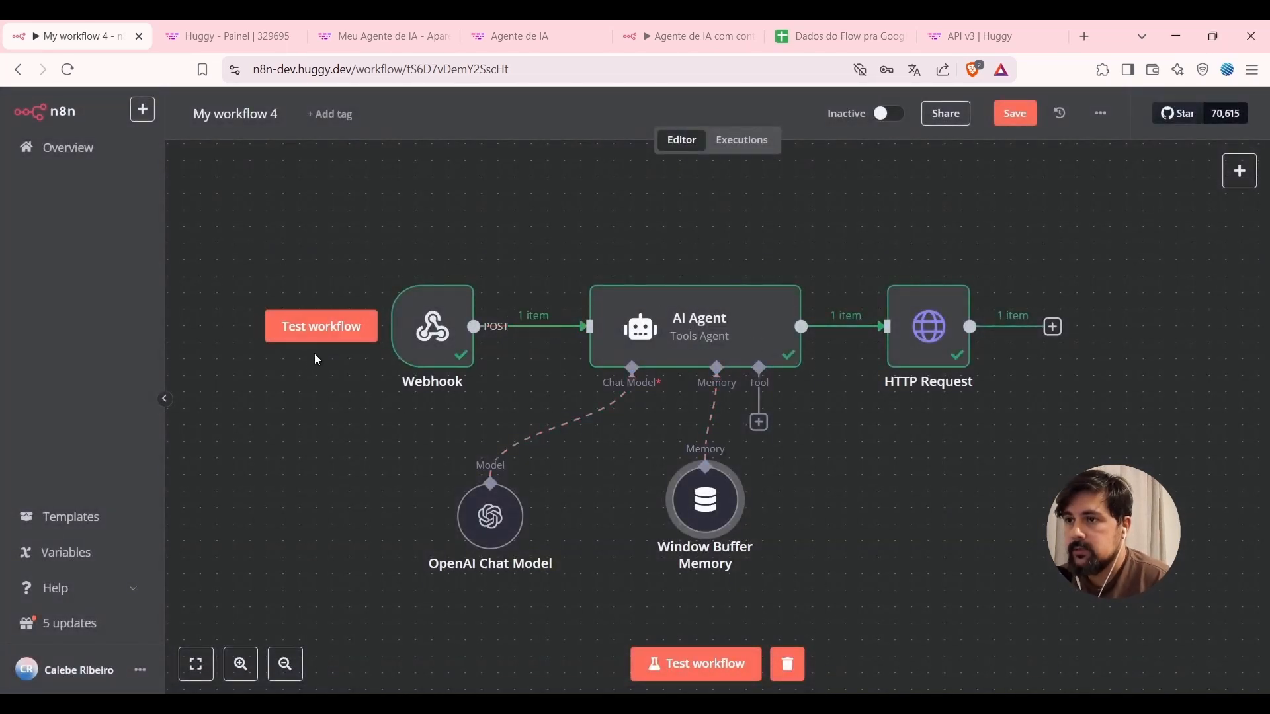
Start a workflow test, send "sabe me responder sobre atendimento digital?" in the Huggy web chat, and check the execution and the agent's reply.
left_click(692, 681)
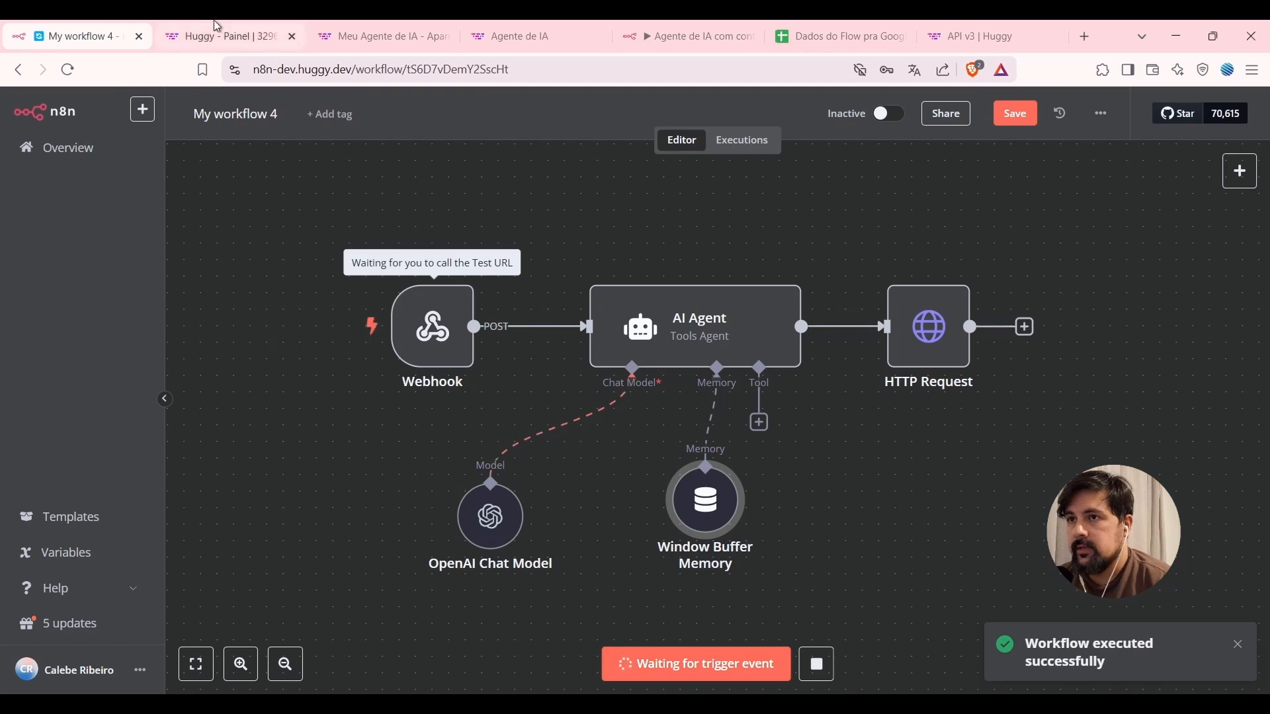
left_click(228, 35)
left_click(410, 33)
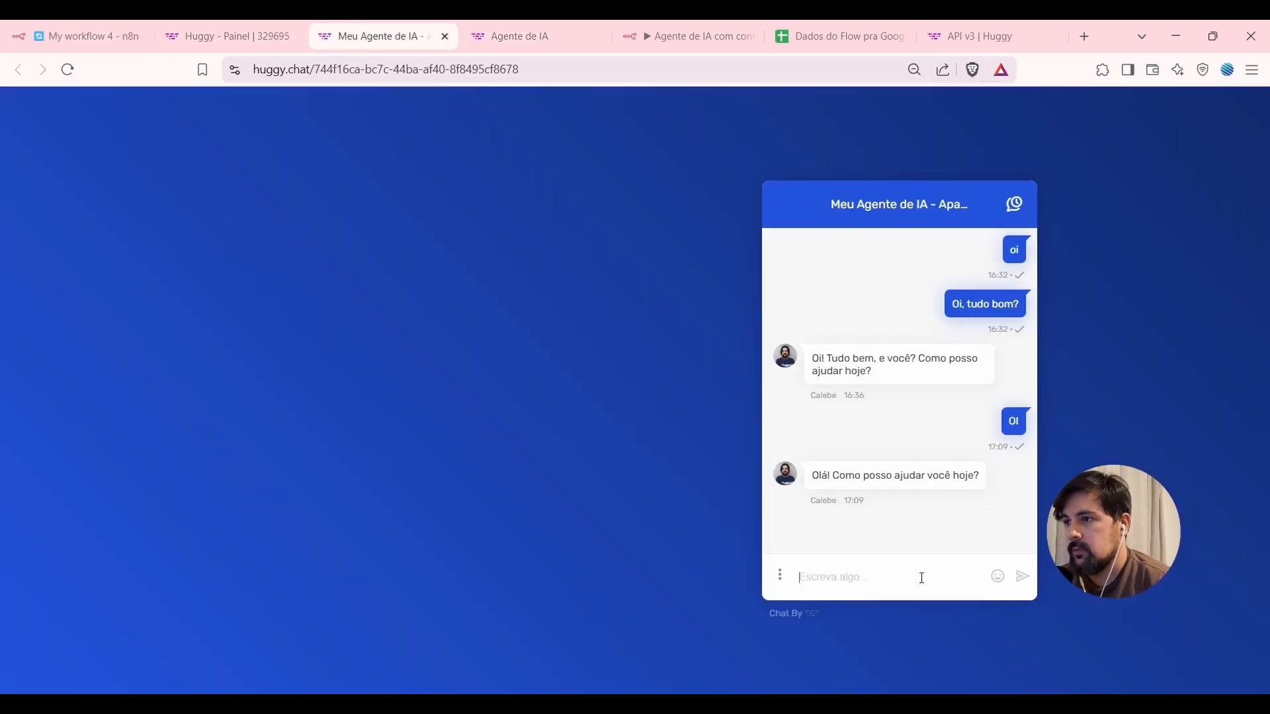
type("po")
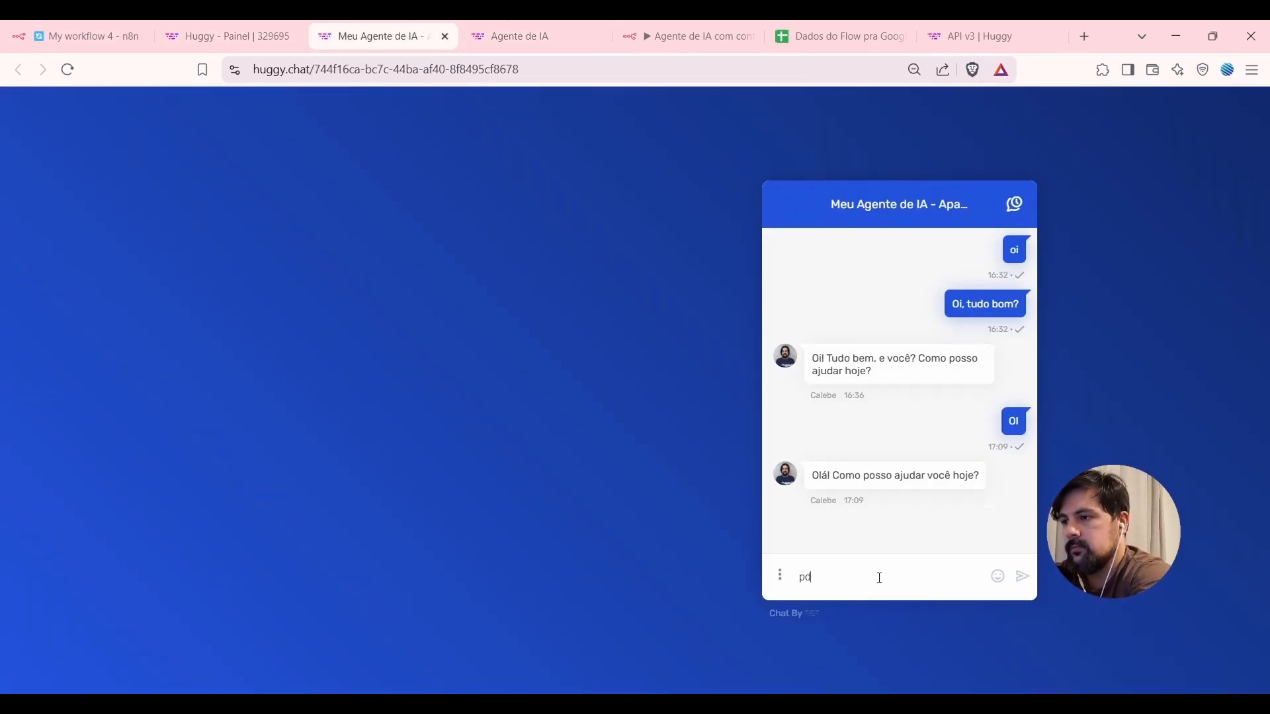
key("BackSpace")
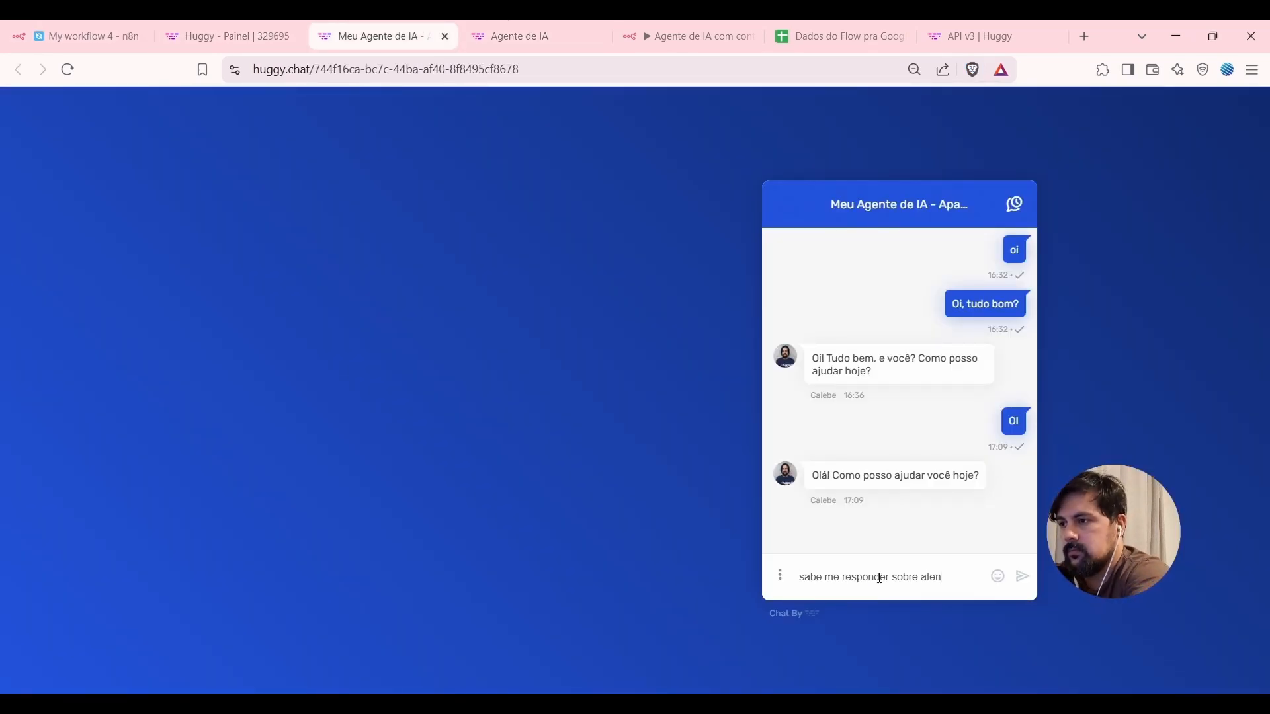
type("dimento digital?")
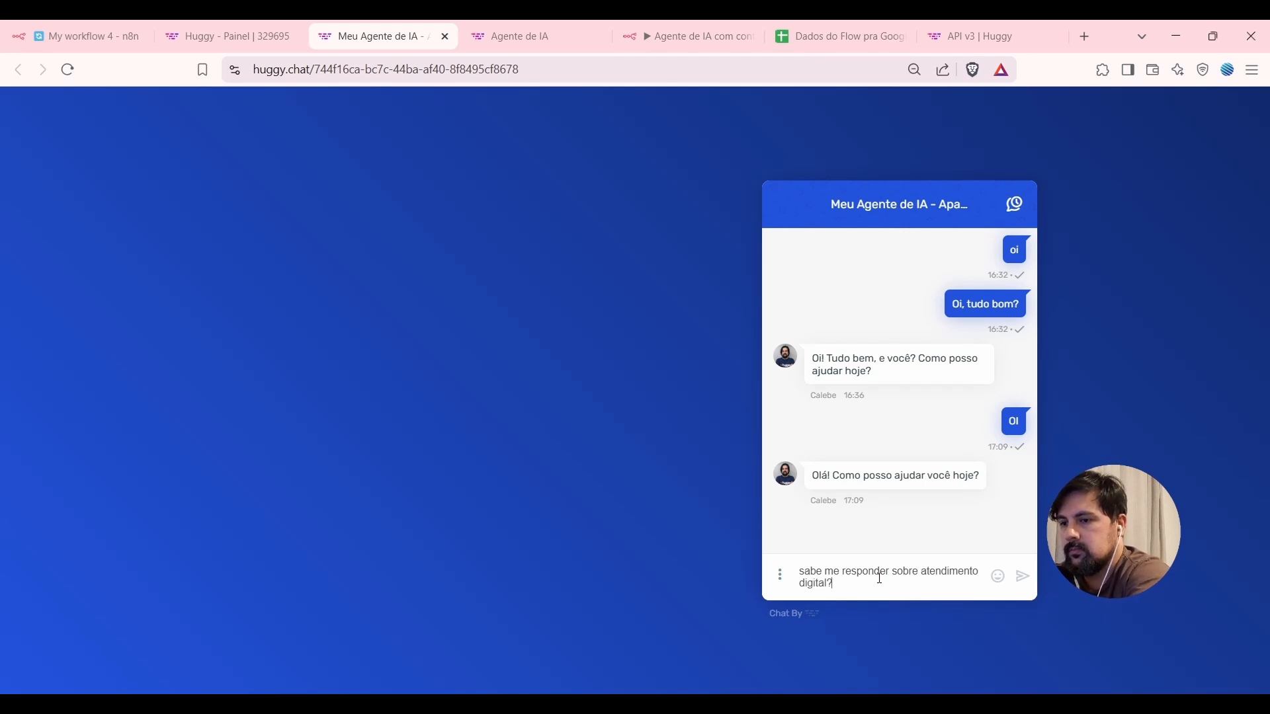
key("Return")
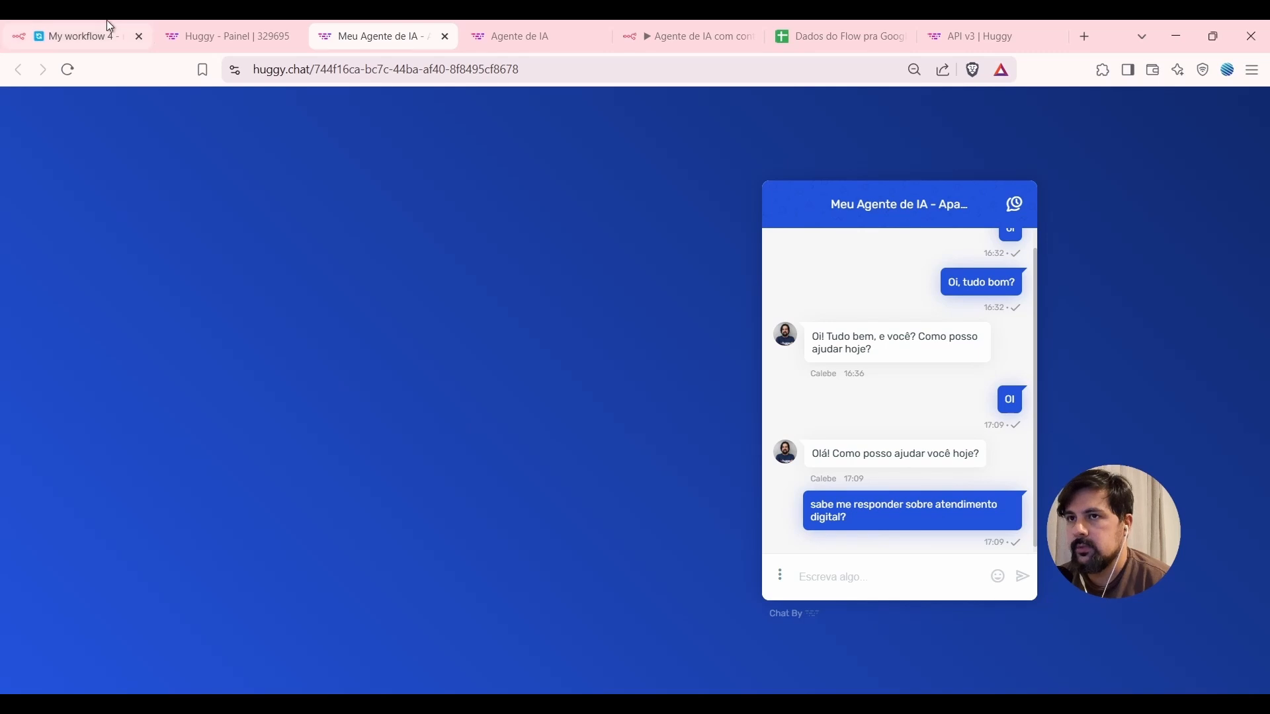
left_click(74, 32)
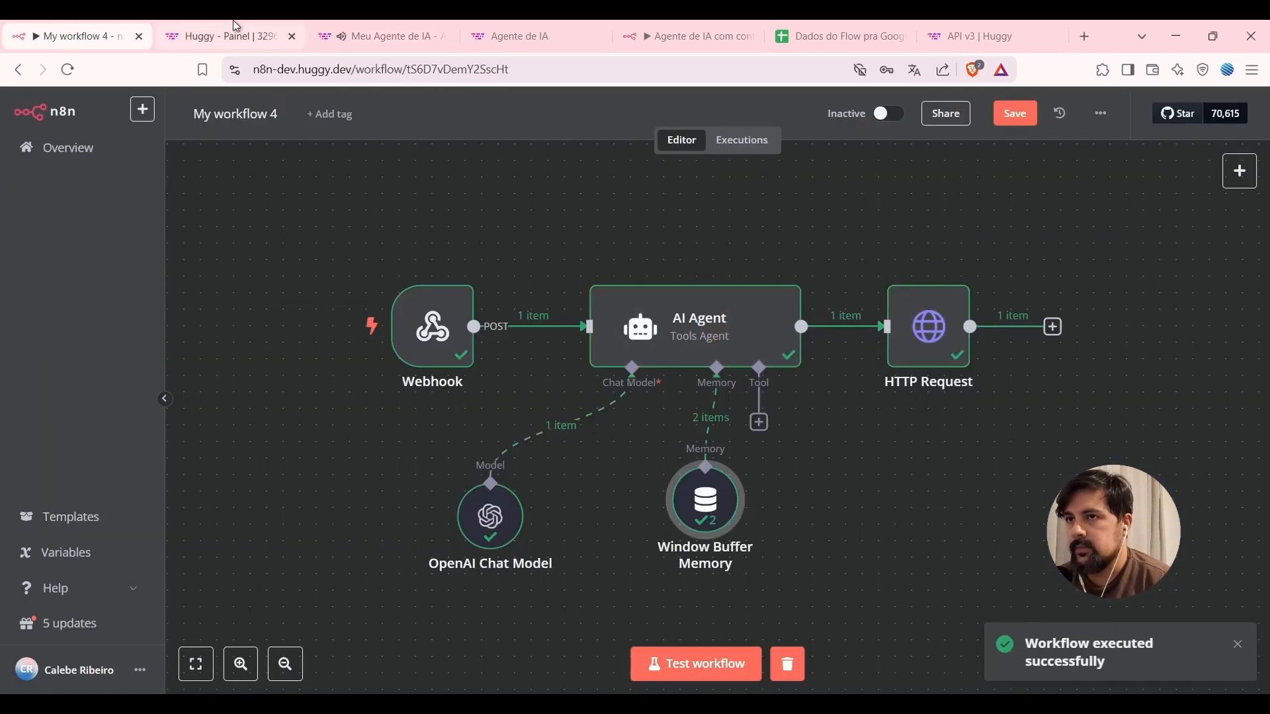
left_click(383, 36)
scroll(853, 359, "up", 10)
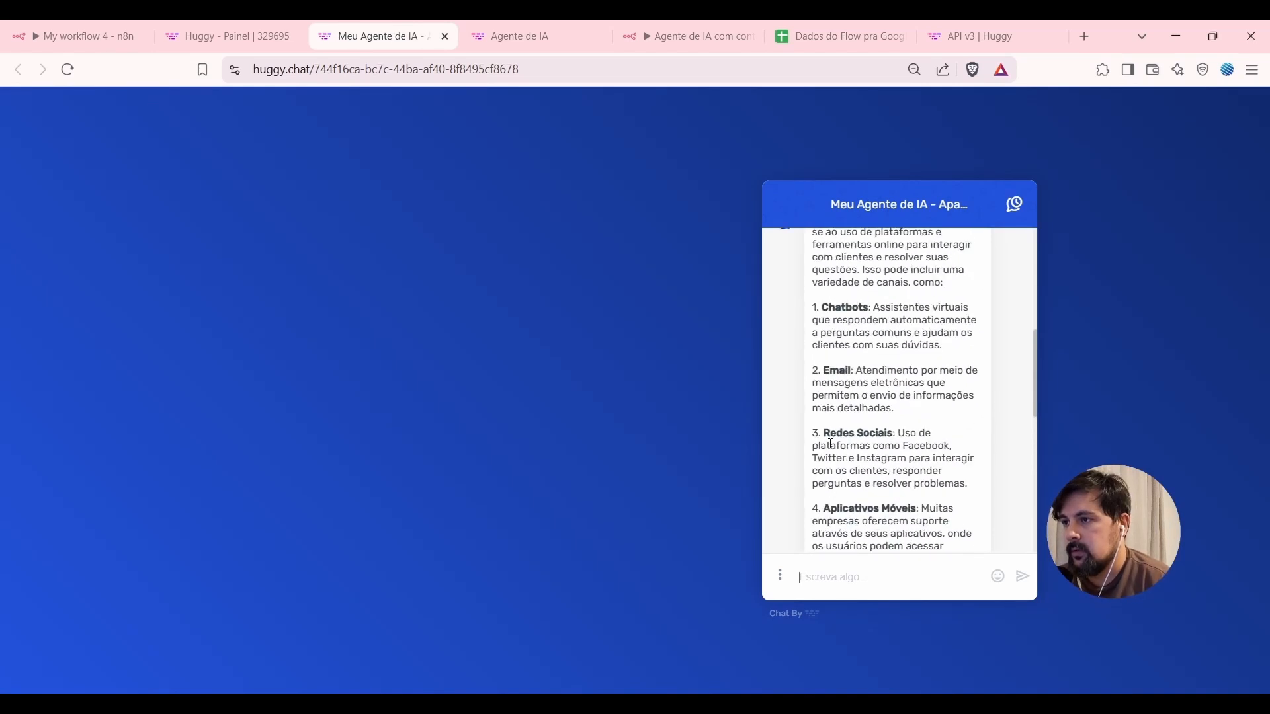
scroll(860, 363, "down", 8)
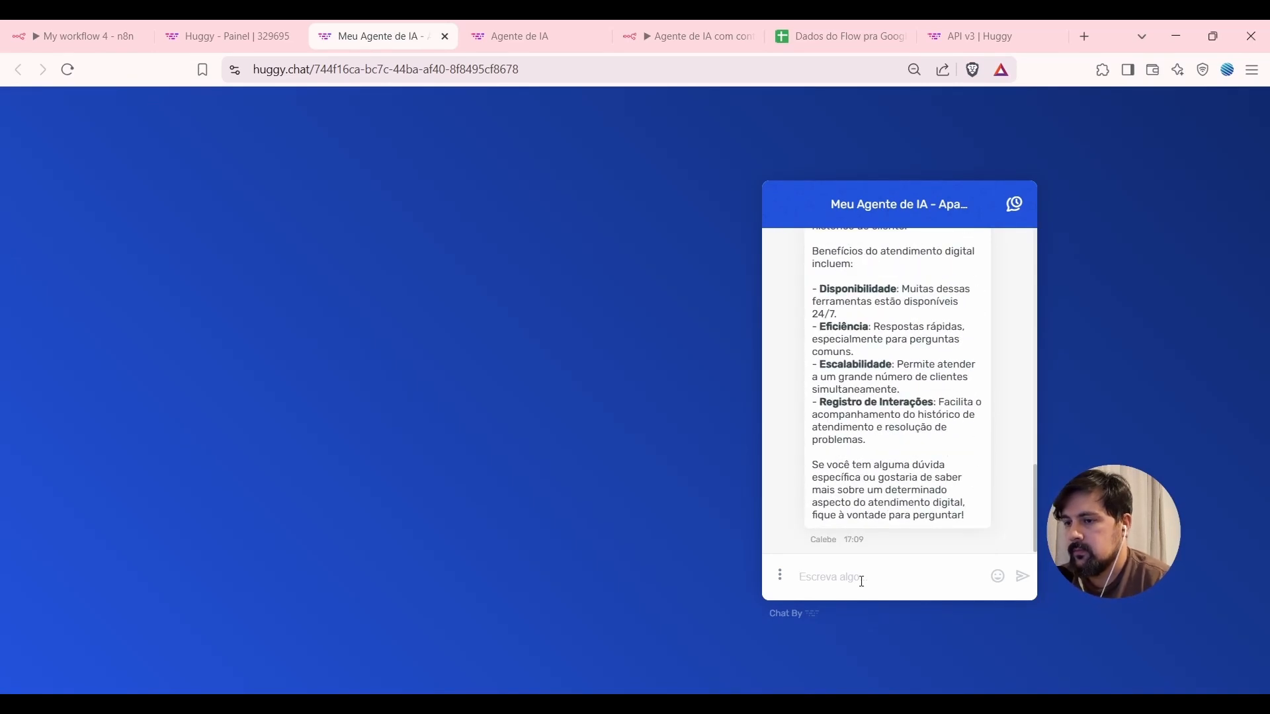
Restart the workflow test and send the follow-up message "fale sobre esse topico de escalabilidade" in the Huggy web chat.
type("fale sobre esse topico de escalabi")
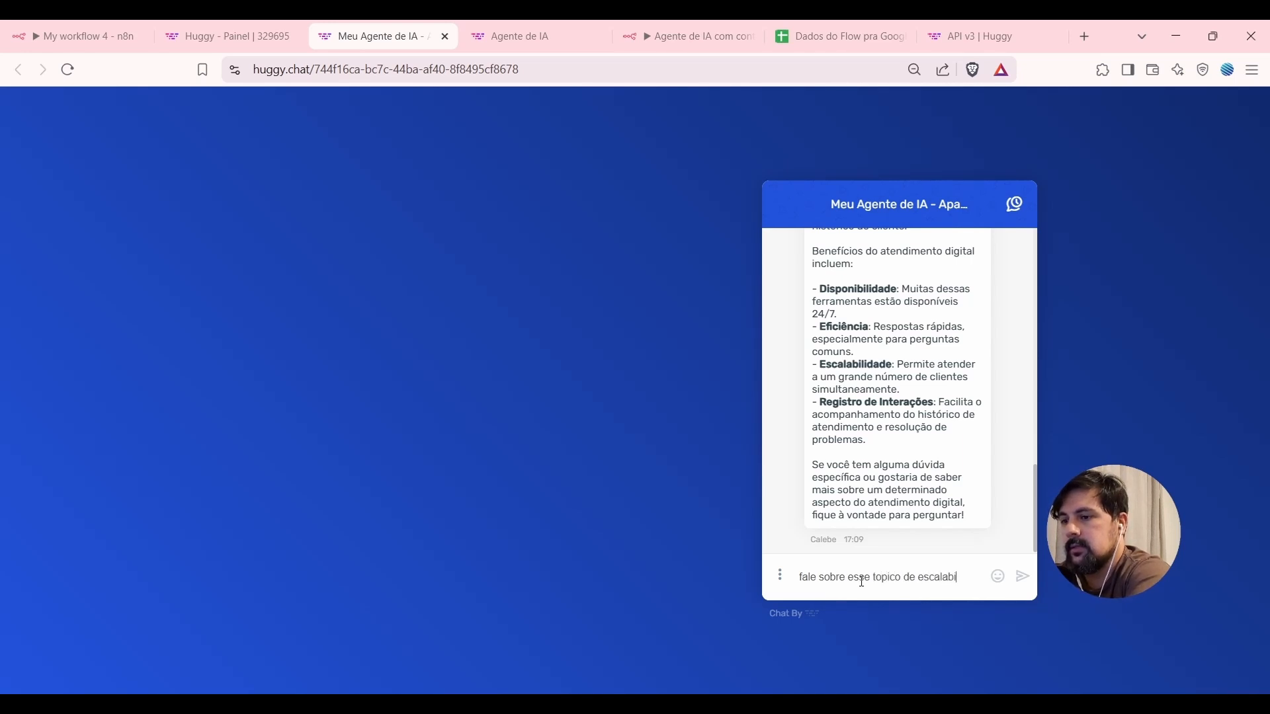
type("lidade")
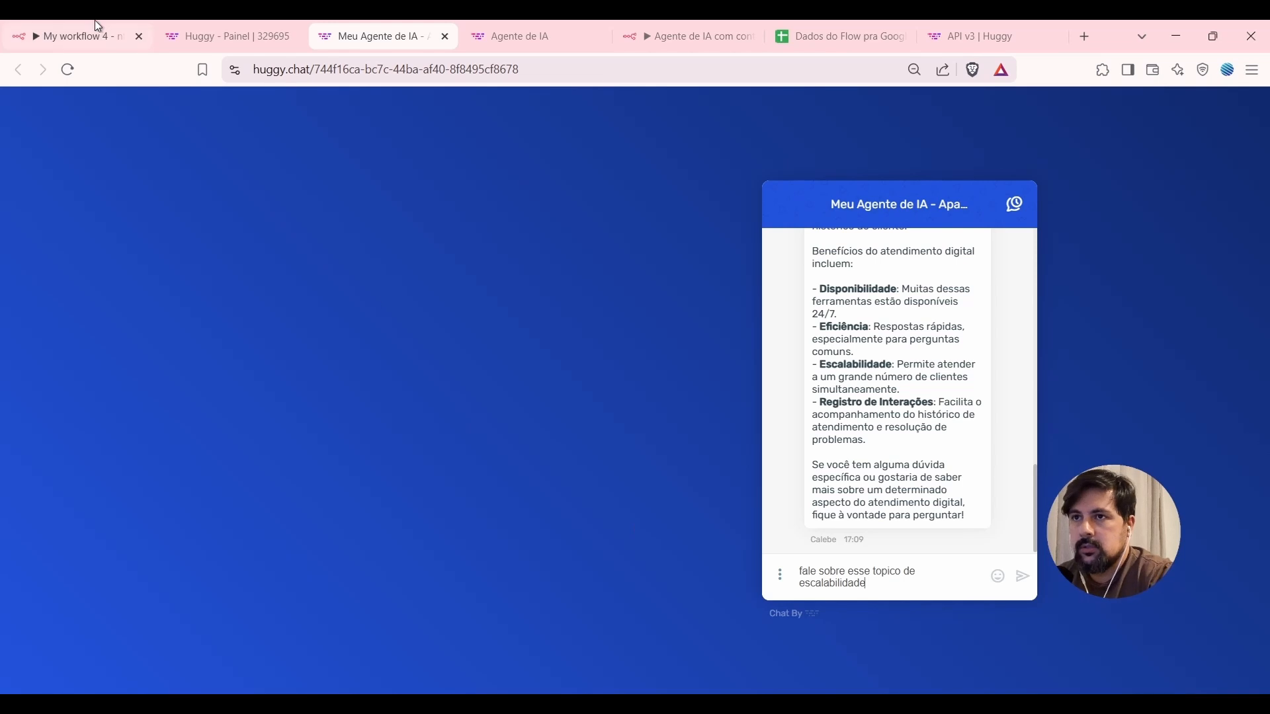
left_click(86, 35)
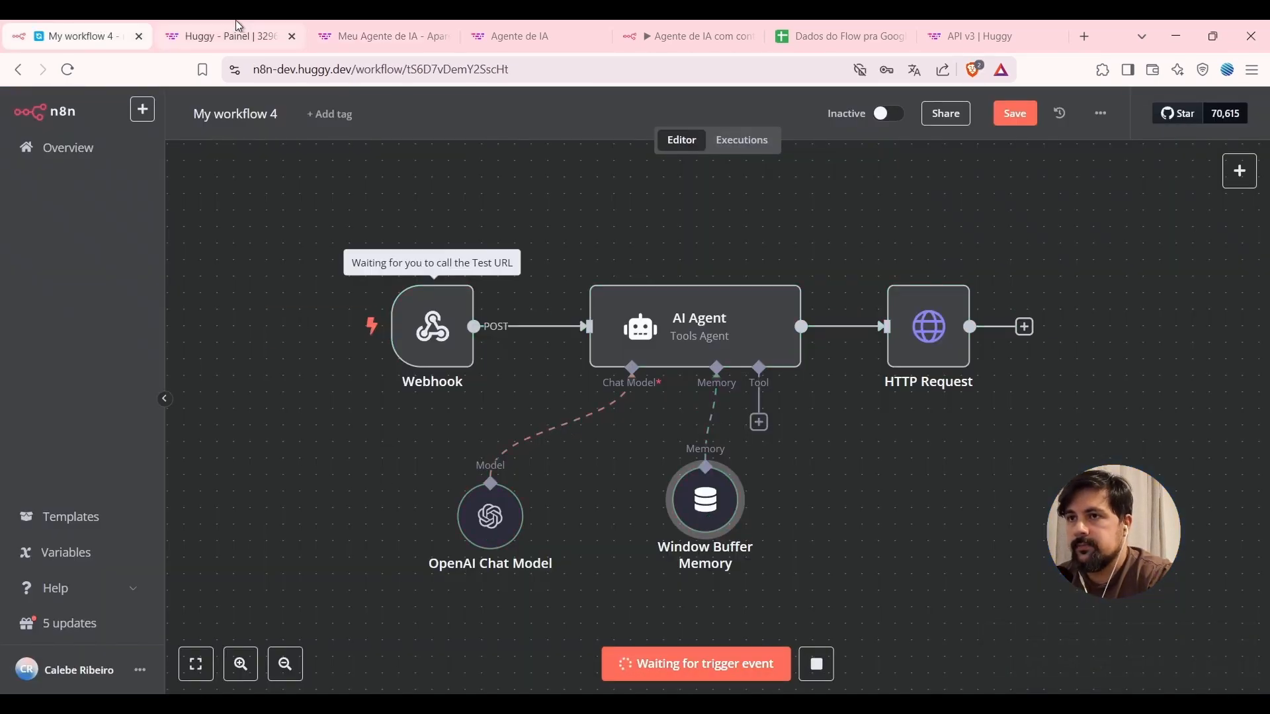
left_click(331, 32)
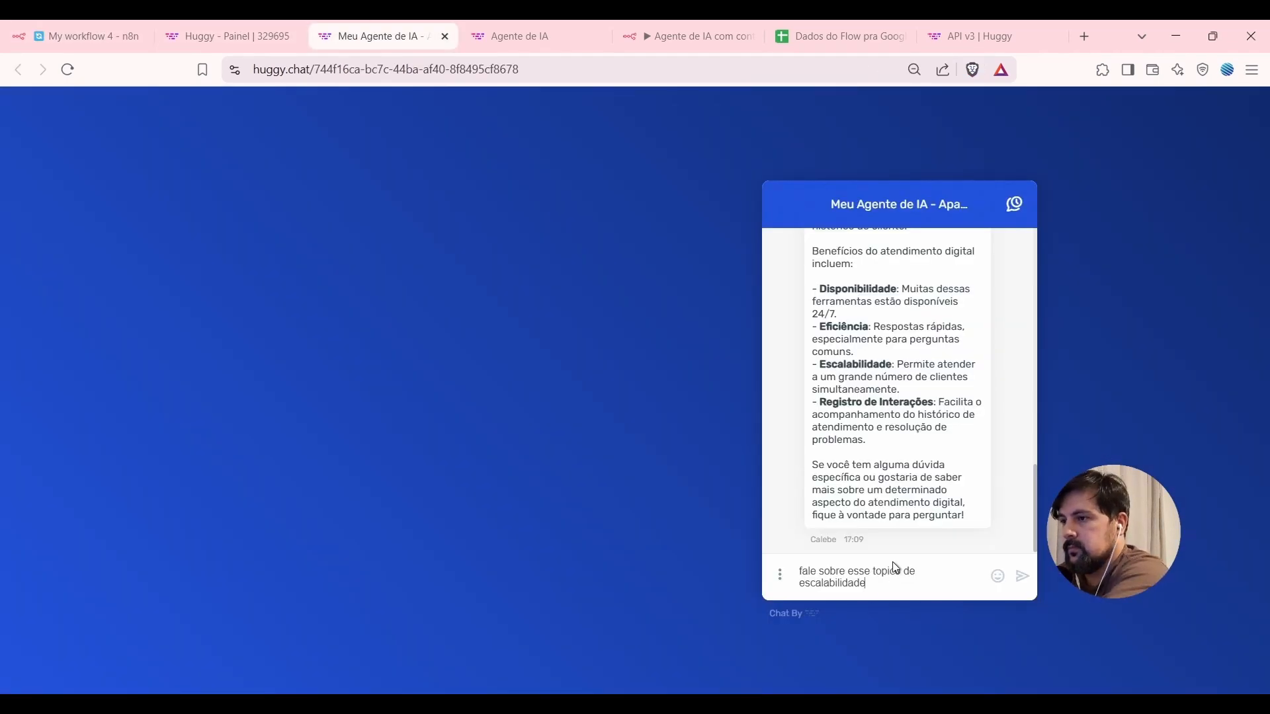
key("Return")
Check the workflow execution in n8n, then review the Huggy web chat conversation to see whether the follow-up reply uses the earlier context.
left_click(57, 26)
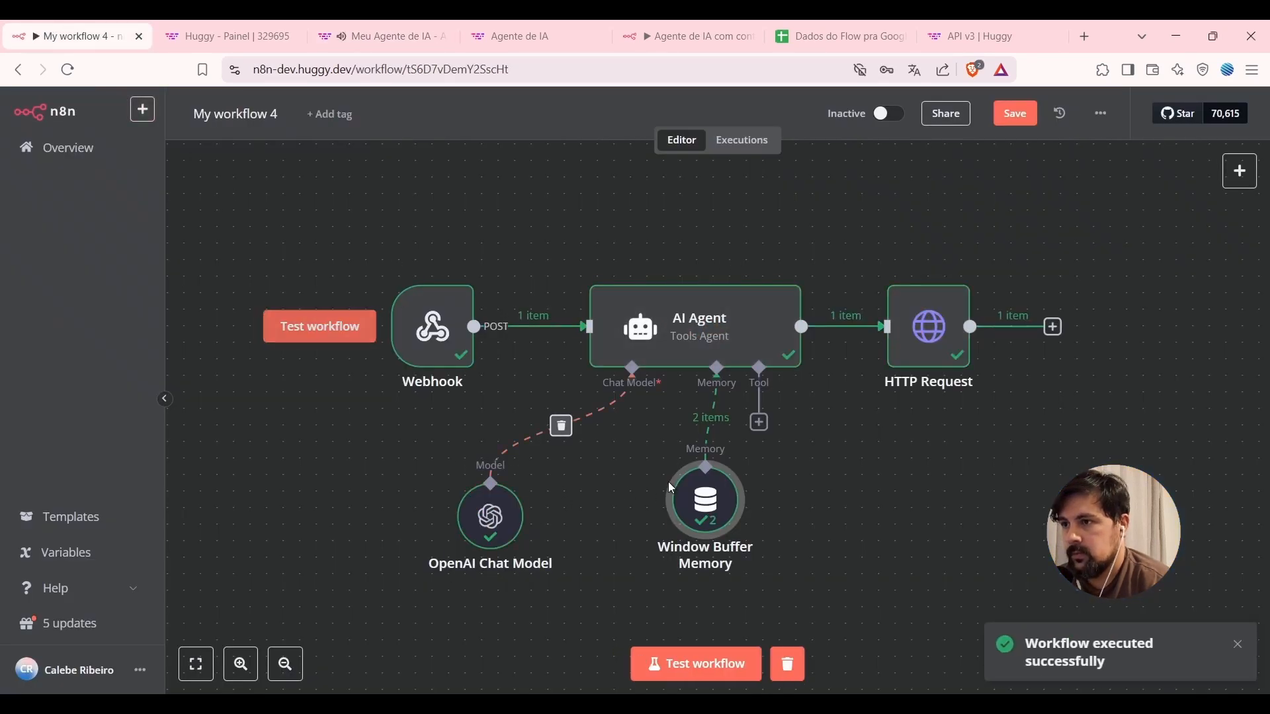
left_click(387, 30)
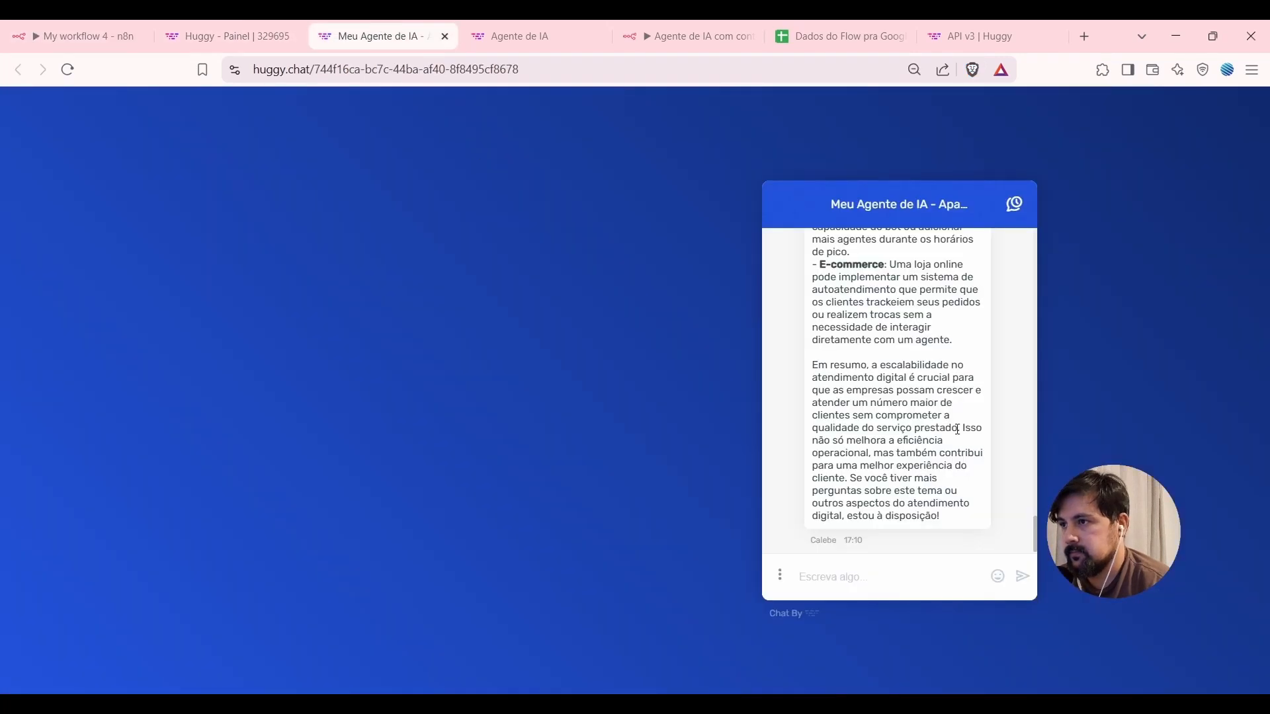
scroll(957, 430, "up", 10)
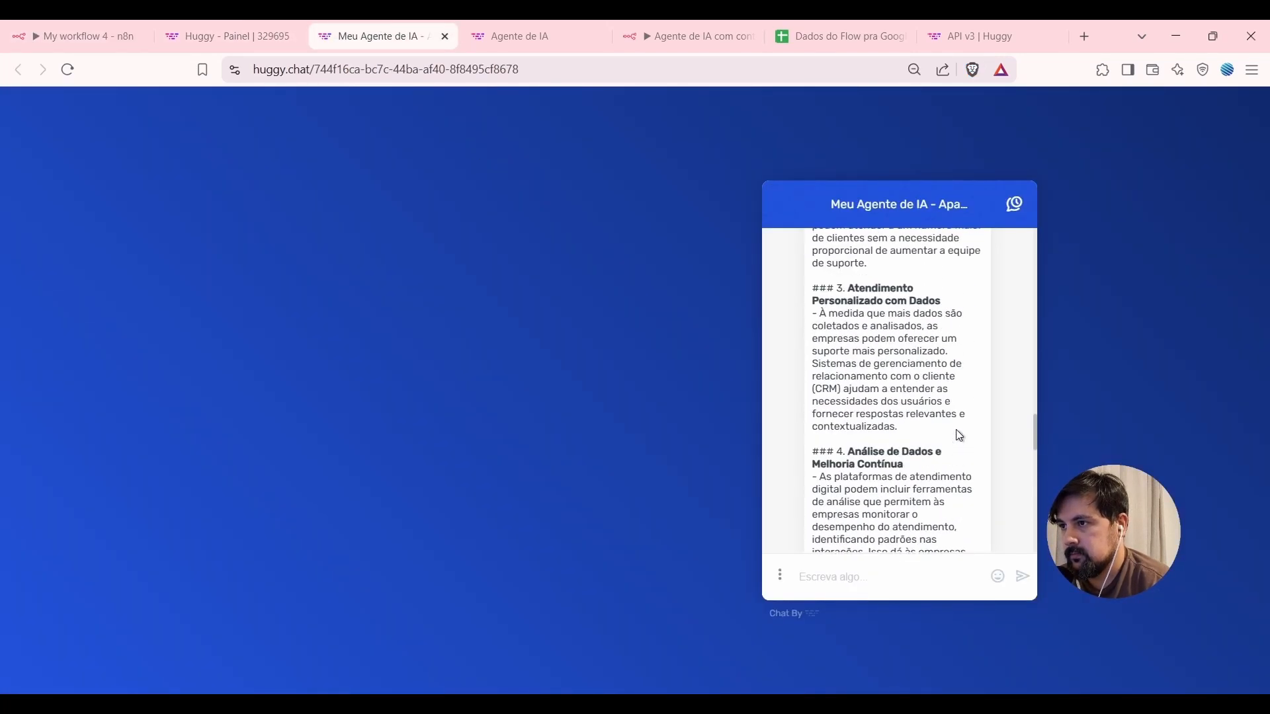
scroll(959, 436, "up", 10)
scroll(957, 442, "down", 2)
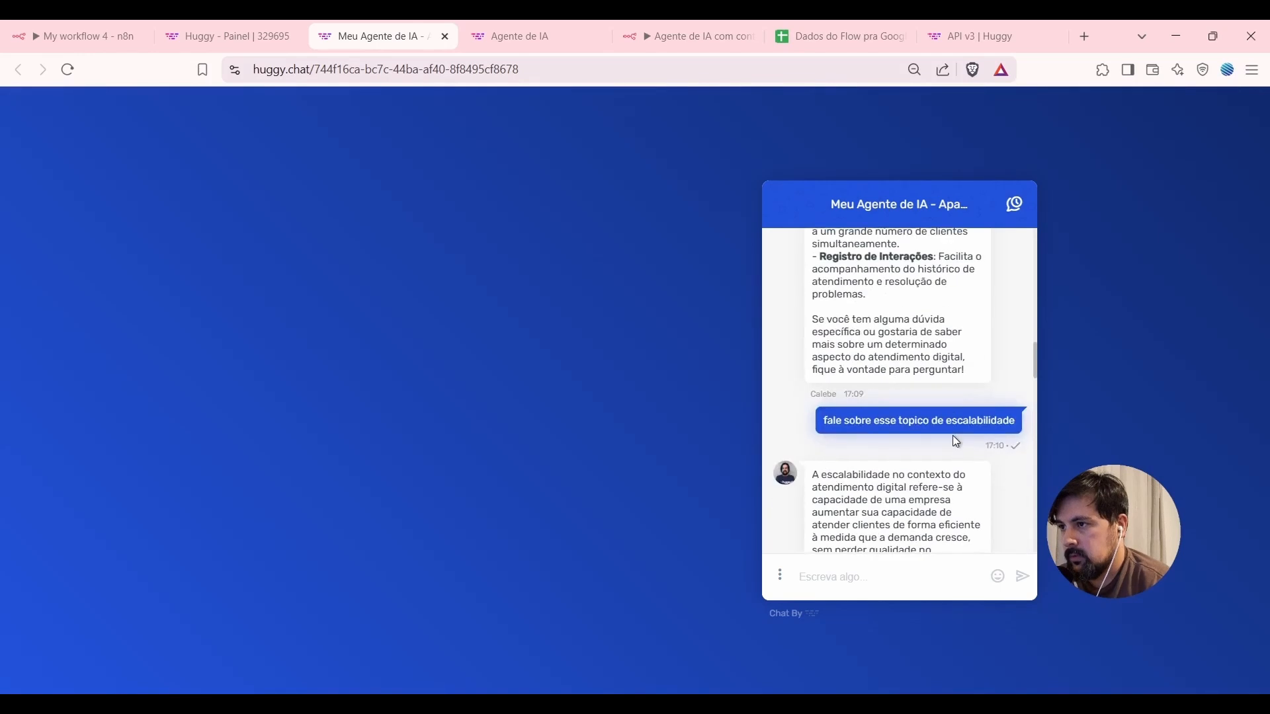
scroll(956, 441, "down", 1)
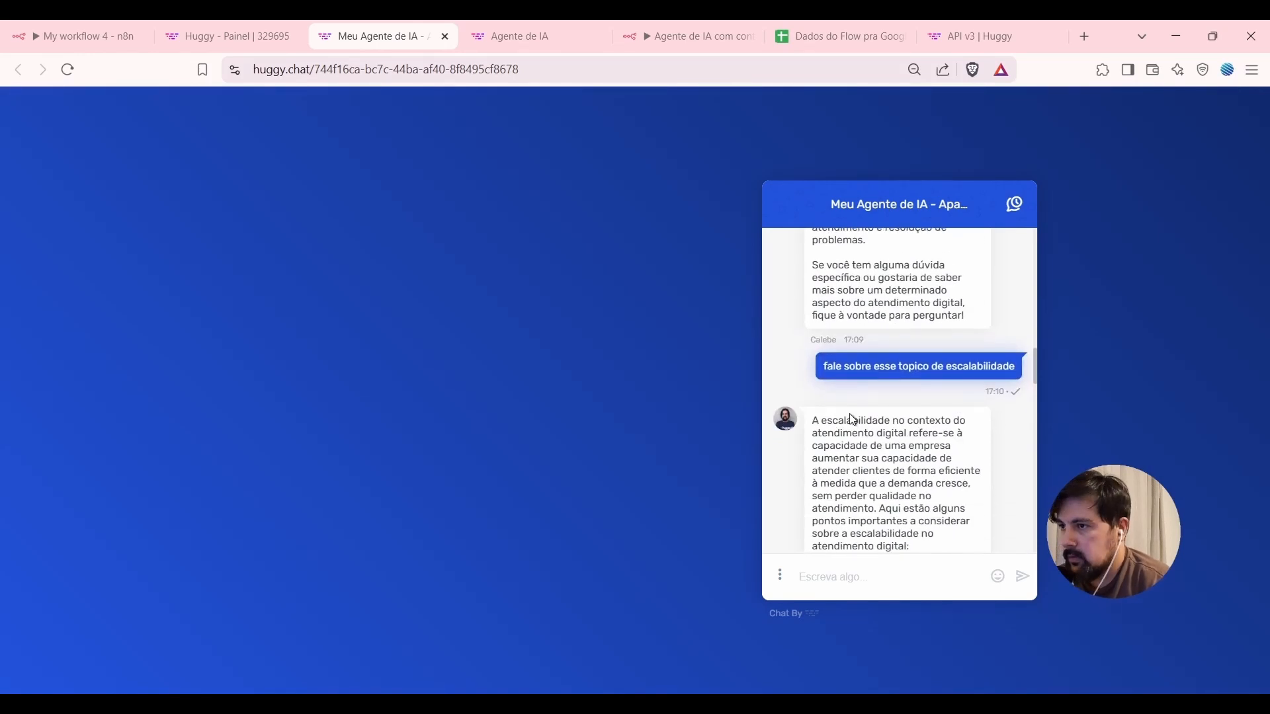
scroll(857, 426, "up", 15)
scroll(869, 450, "down", 2)
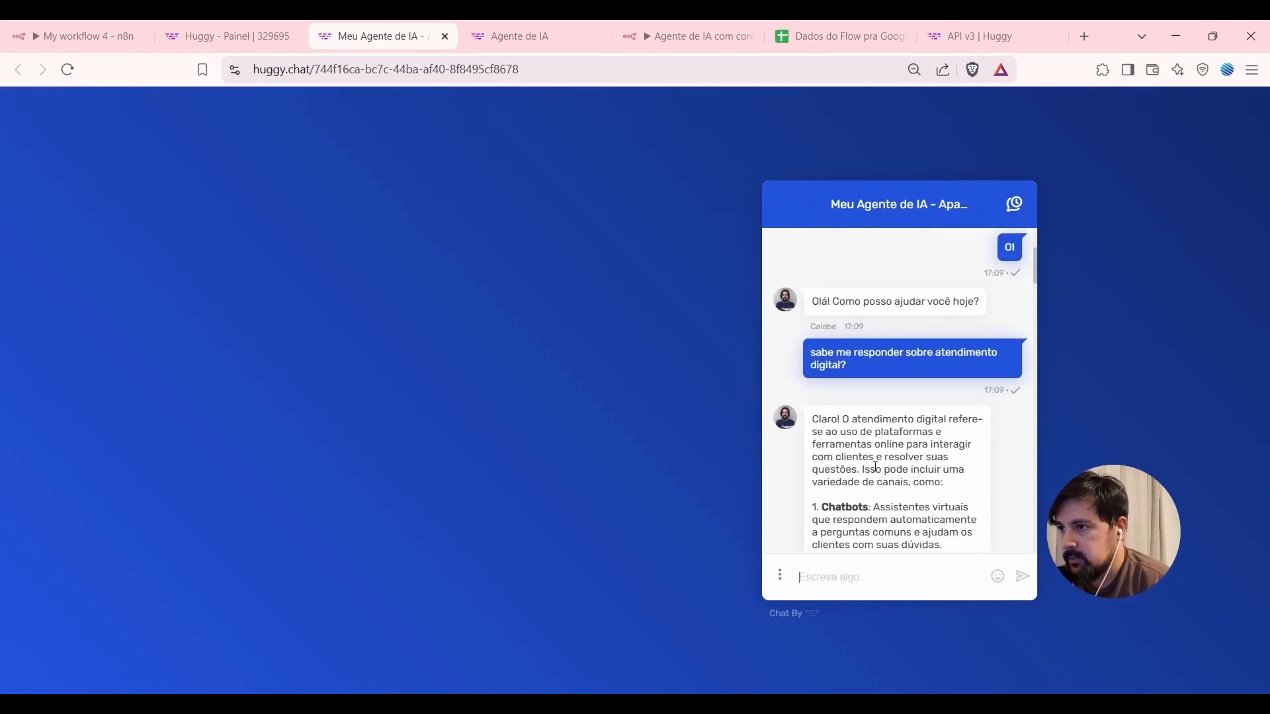
scroll(876, 466, "down", 1)
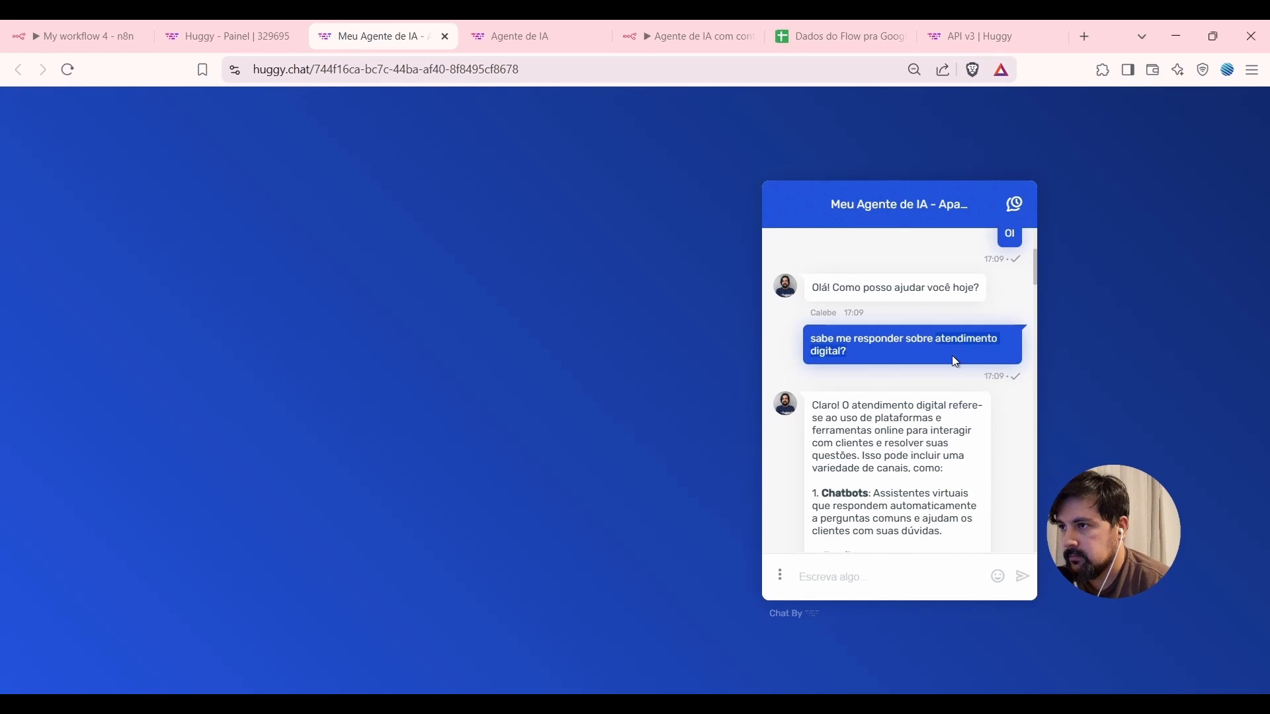
scroll(877, 383, "down", 4)
scroll(877, 383, "down", 15)
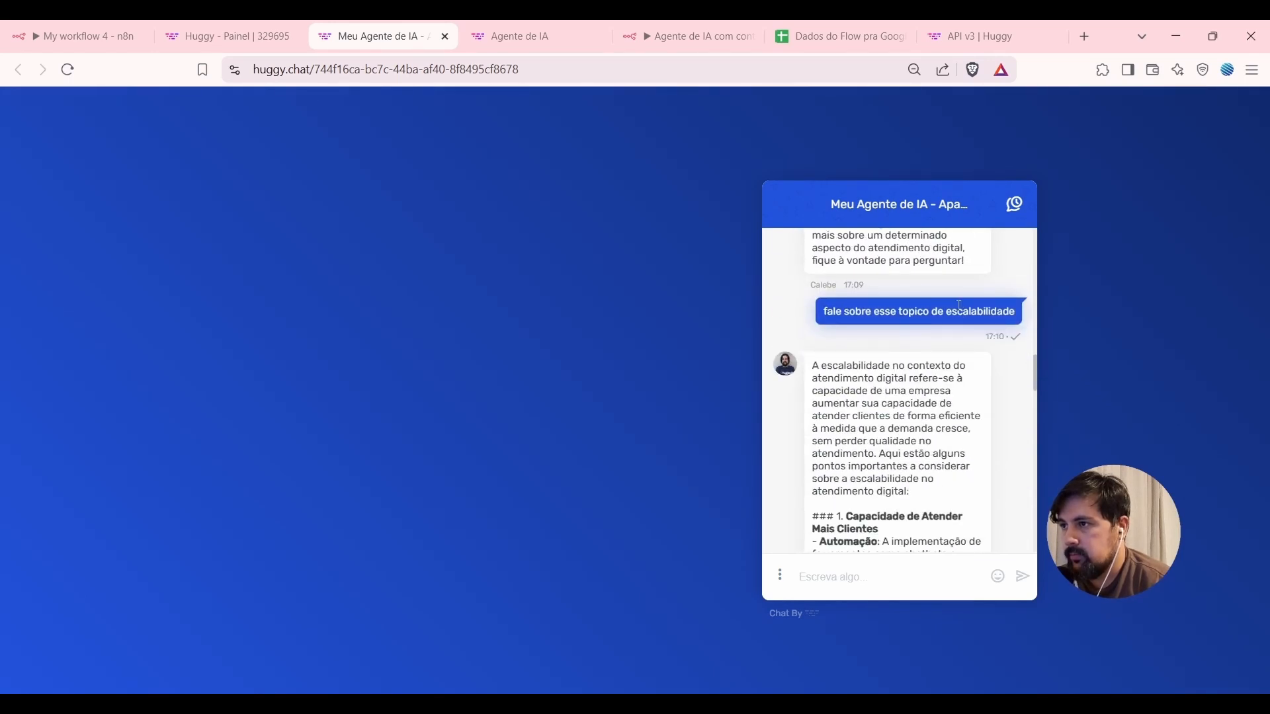
double_click(959, 308)
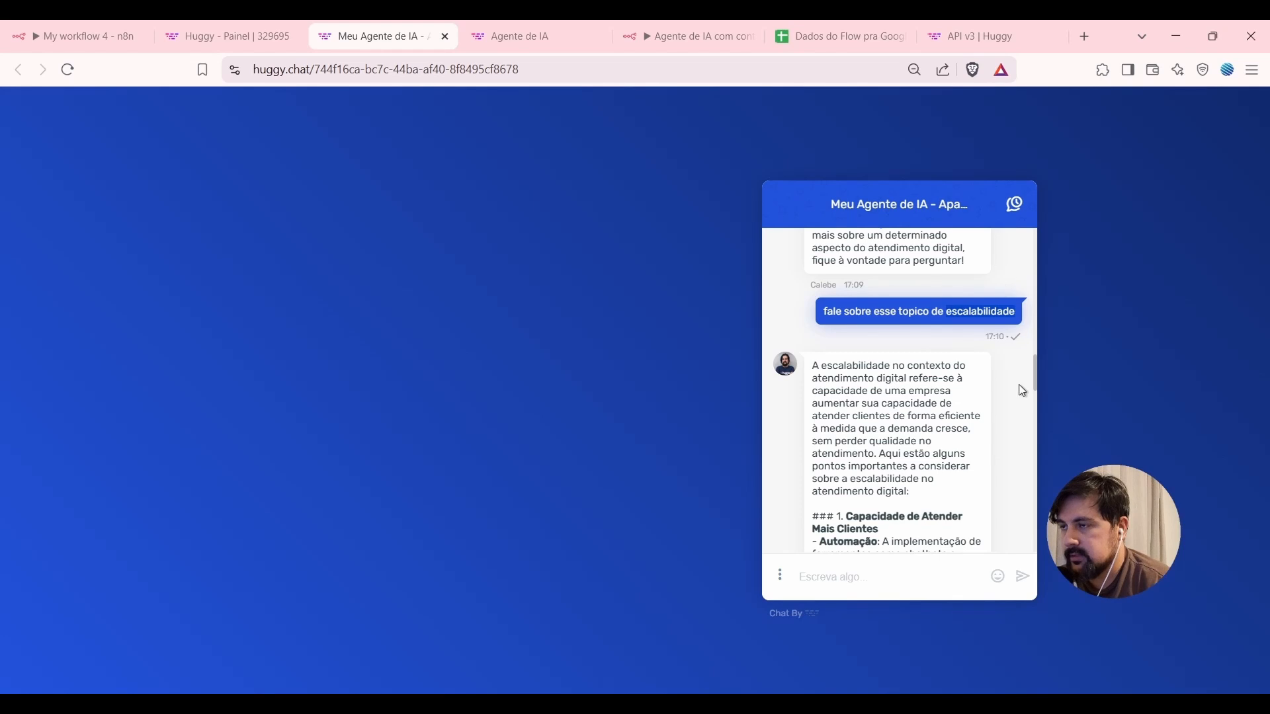
Return to the n8n workflow and add a Google Sheets Tool to the AI Agent, using the Google Sheets account credential.
left_click_drag(838, 365, 888, 380)
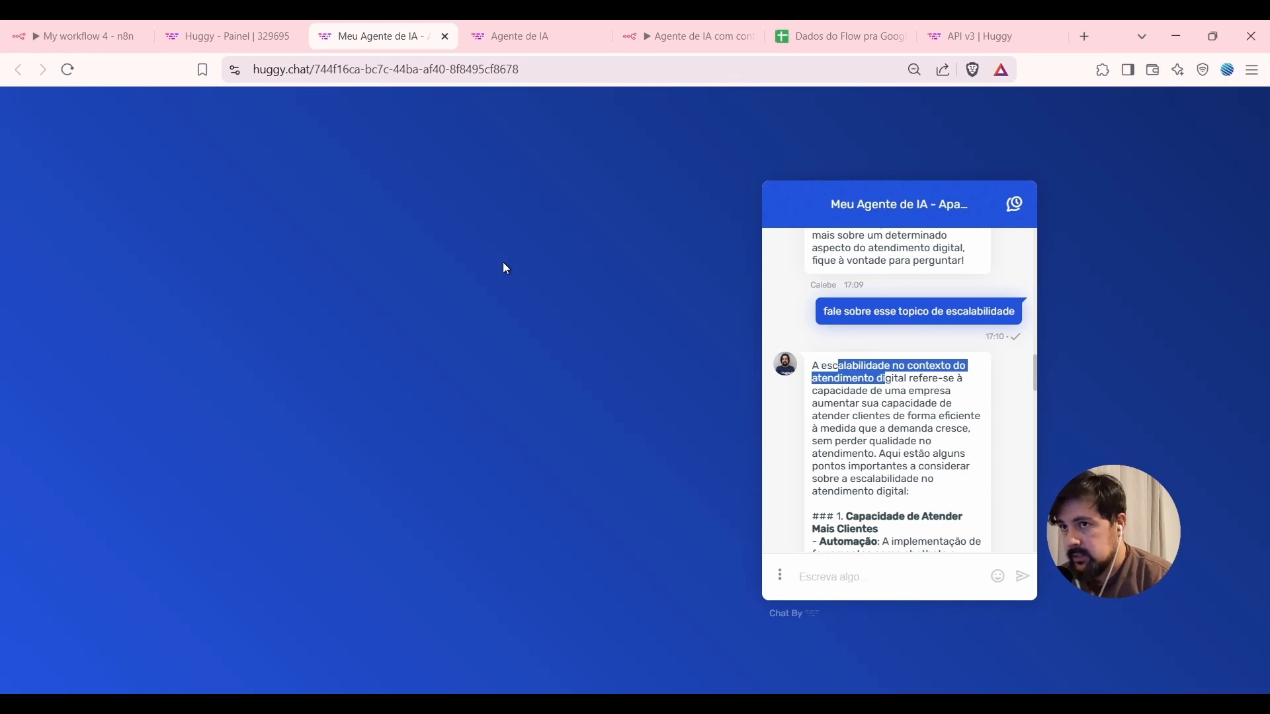
left_click(59, 35)
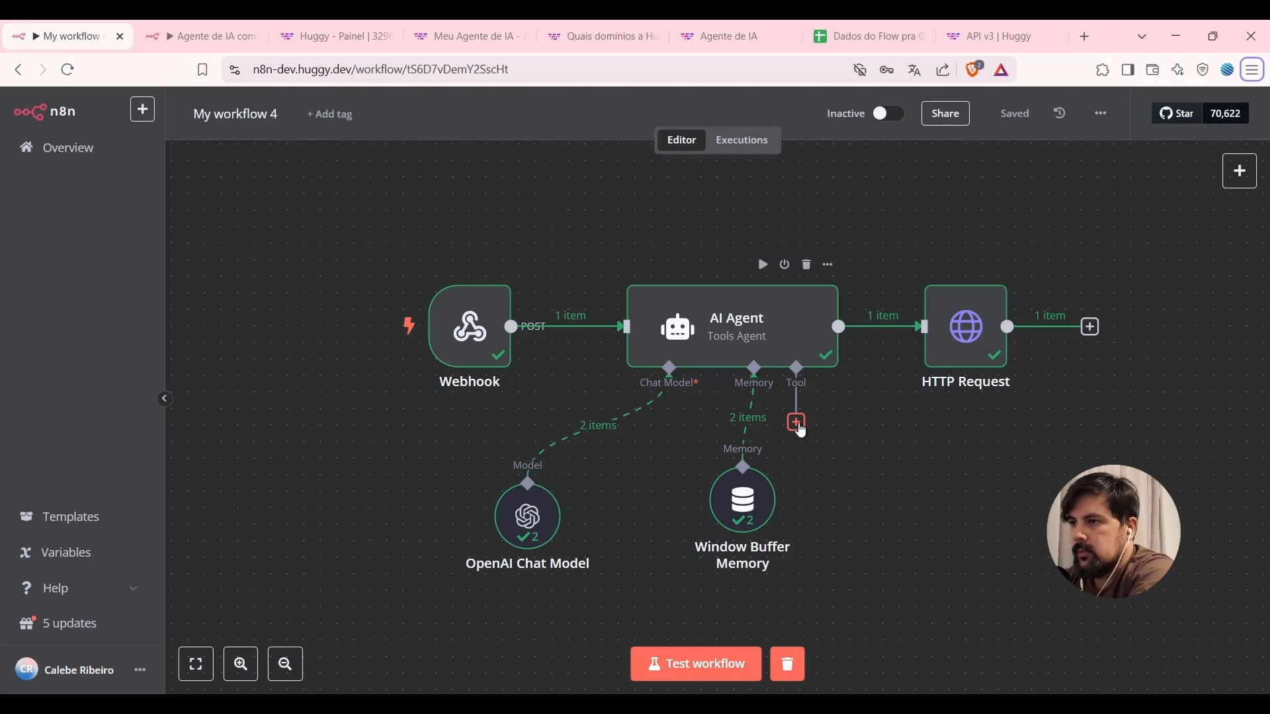
left_click(797, 424)
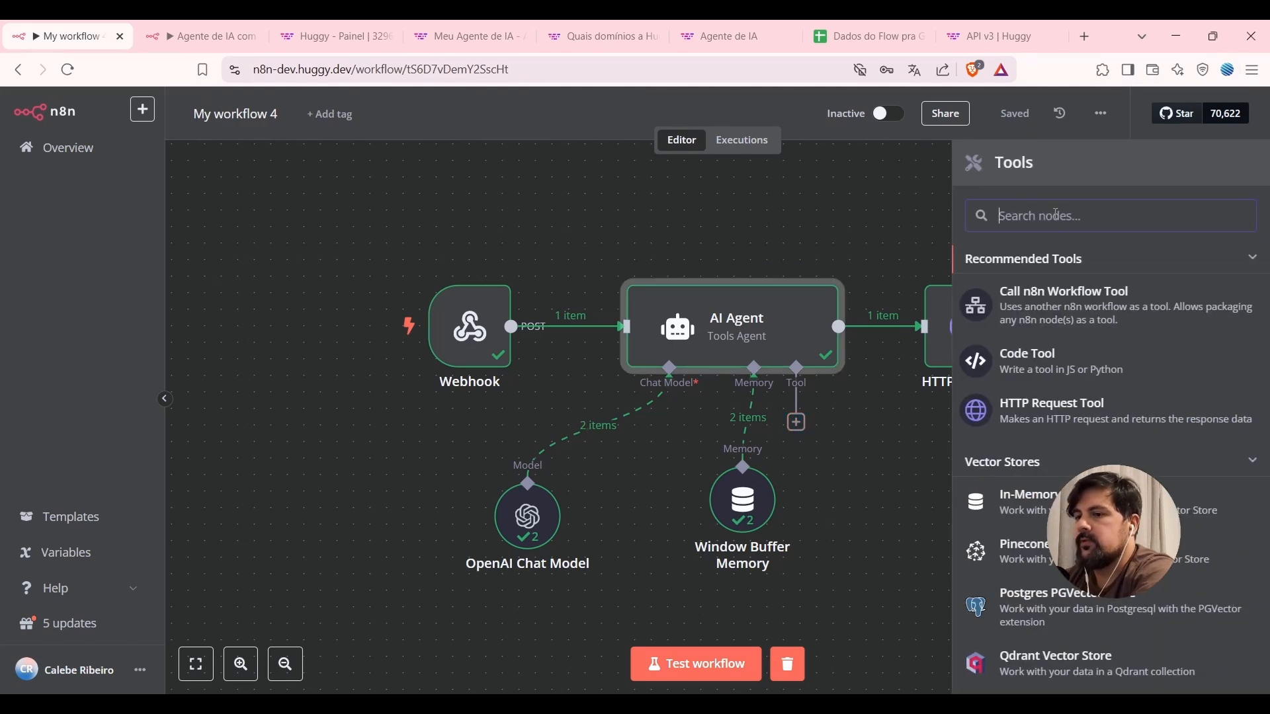
type("sheets")
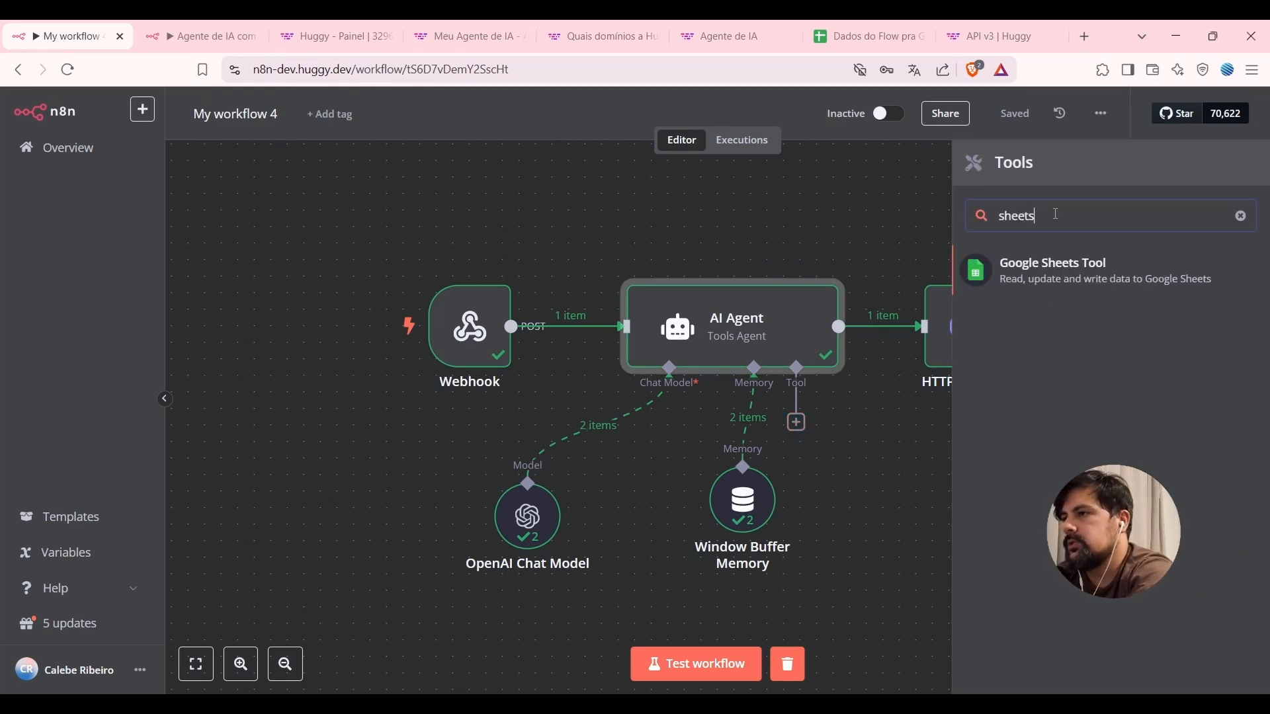
left_click(1054, 271)
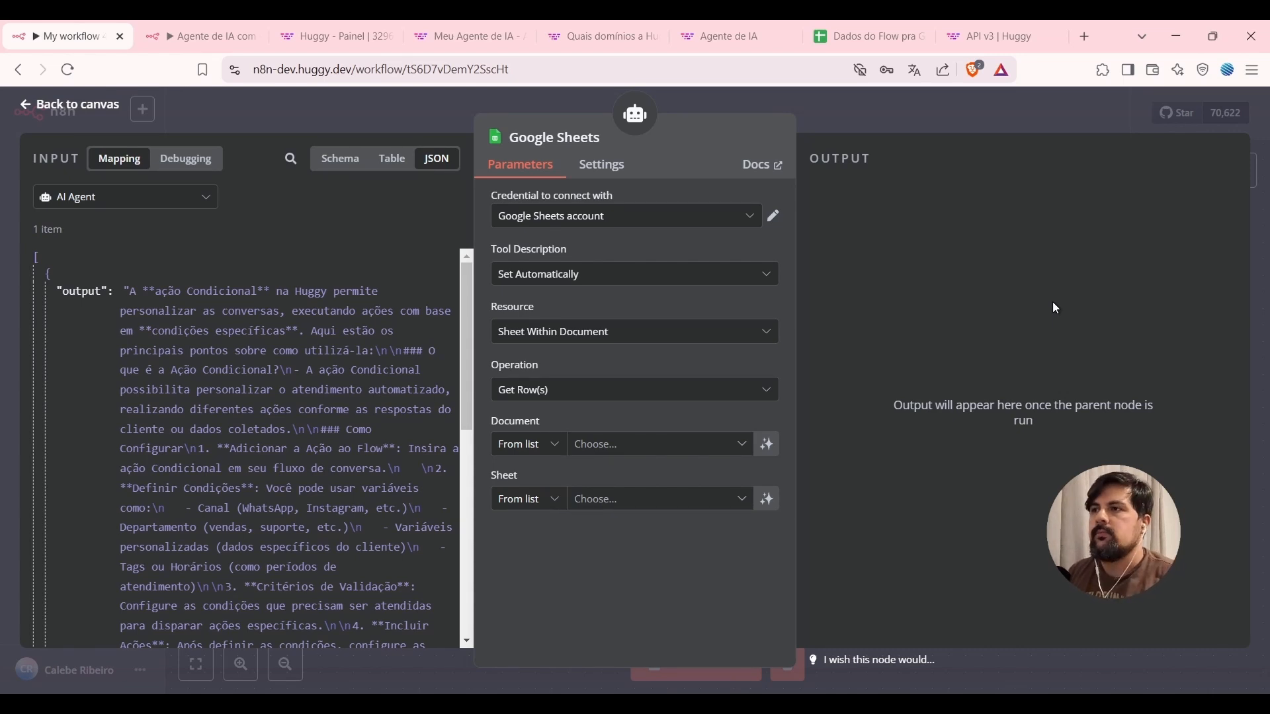
left_click(645, 213)
left_click(555, 251)
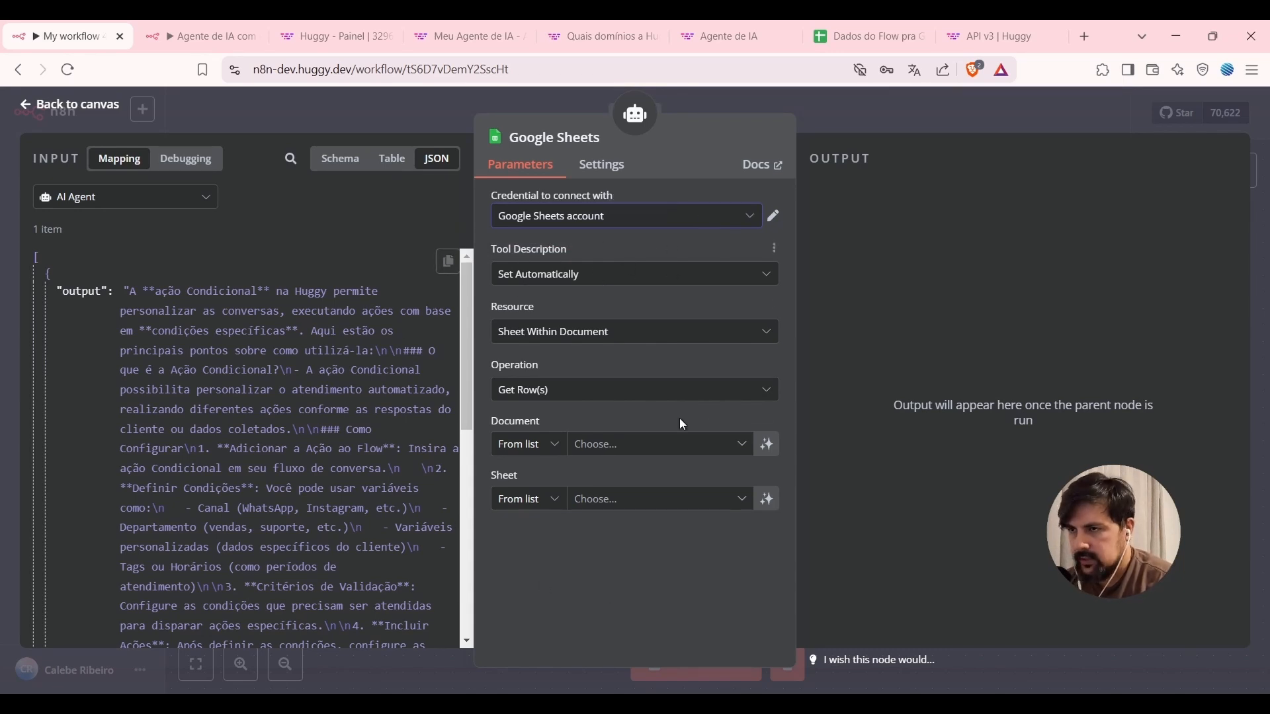
Set the Google Sheets tool's document to By URL, using the address copied from the "Dados do Flow pra Google Sheets" spreadsheet.
left_click(543, 452)
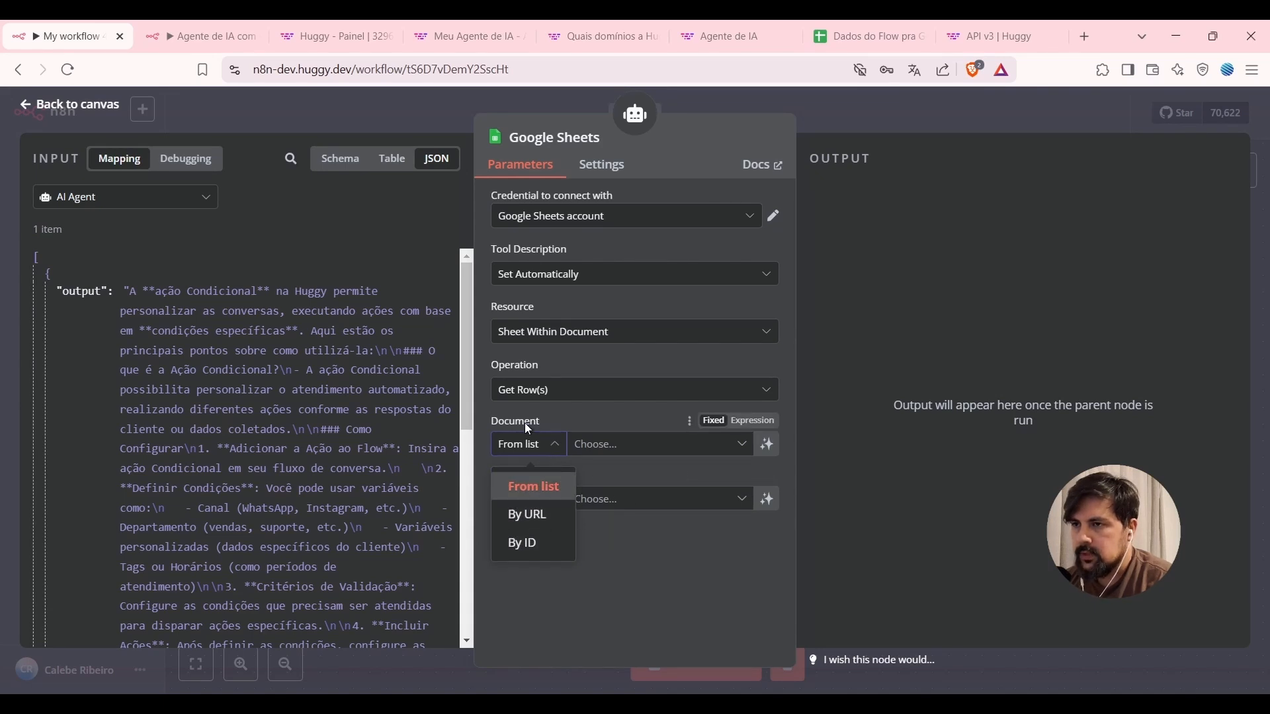
left_click(510, 517)
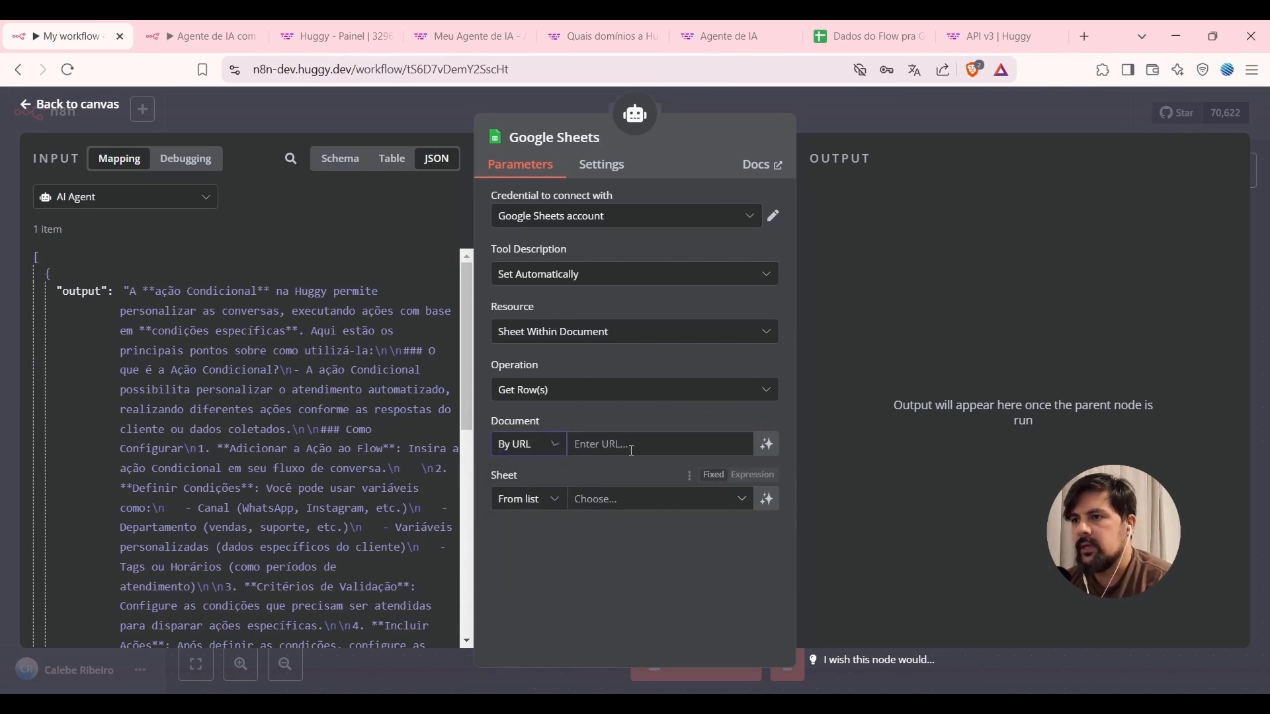
left_click(868, 26)
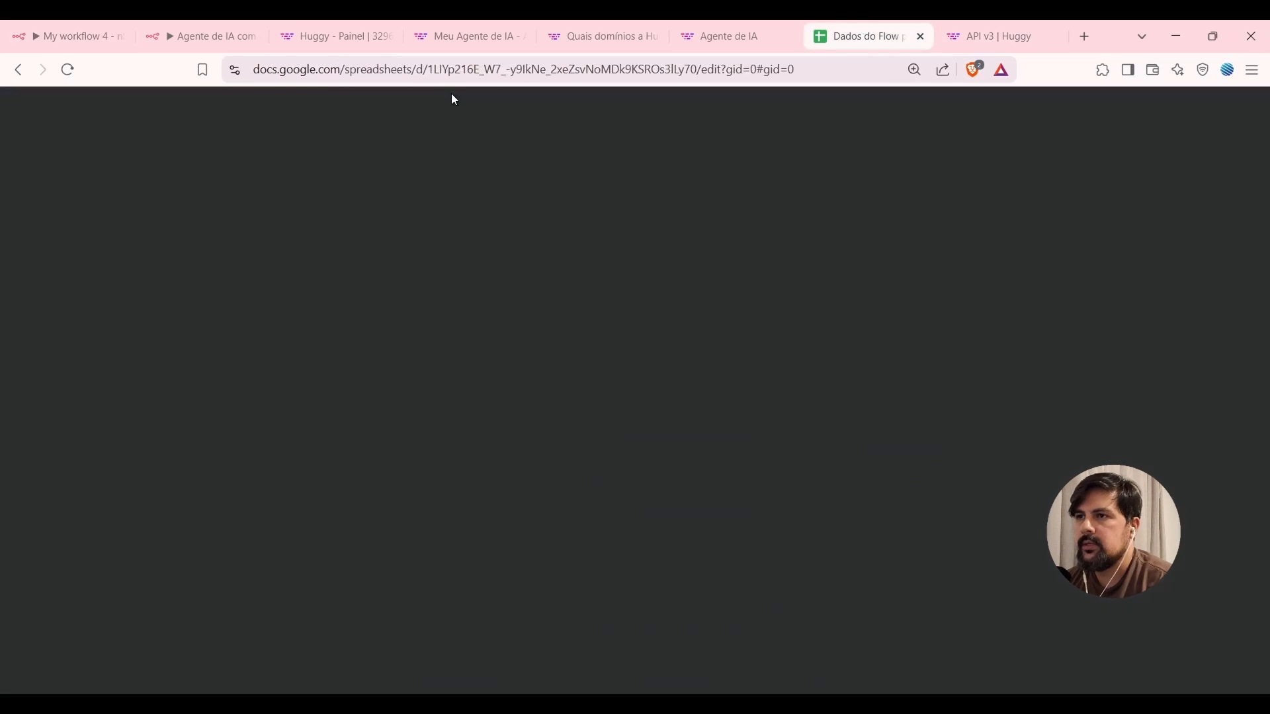
left_click(462, 70)
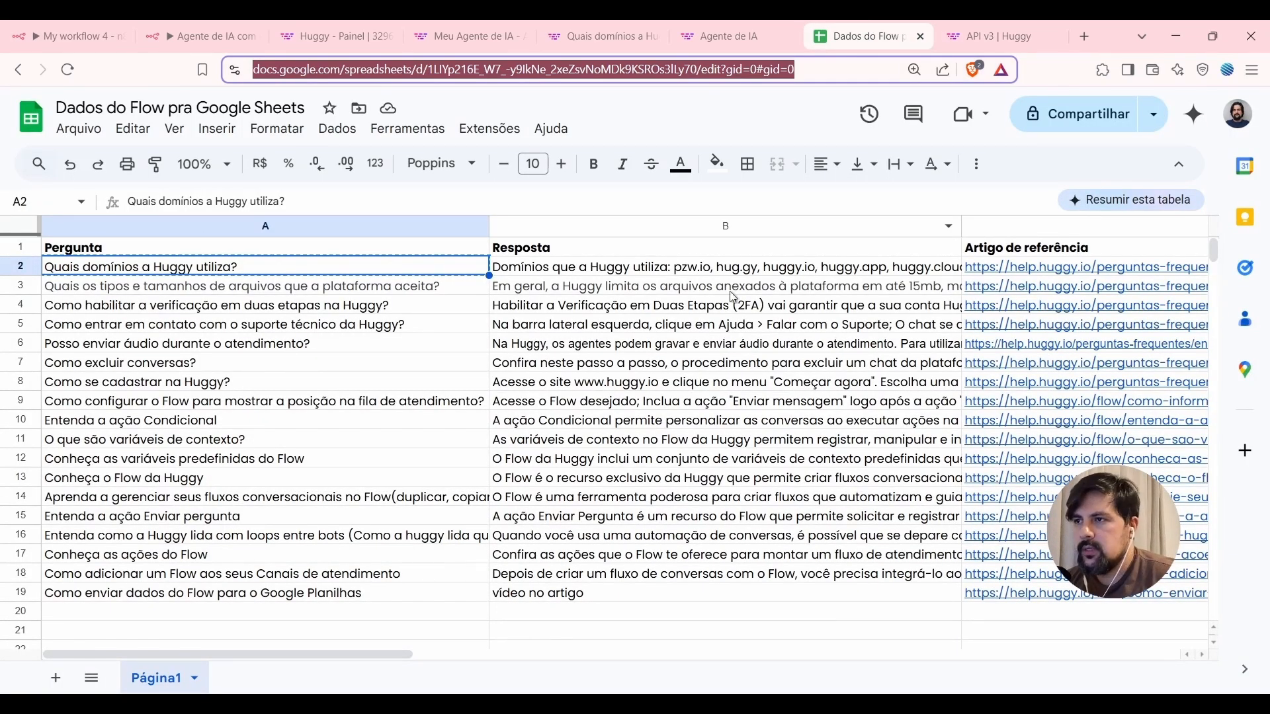
left_click(886, 325)
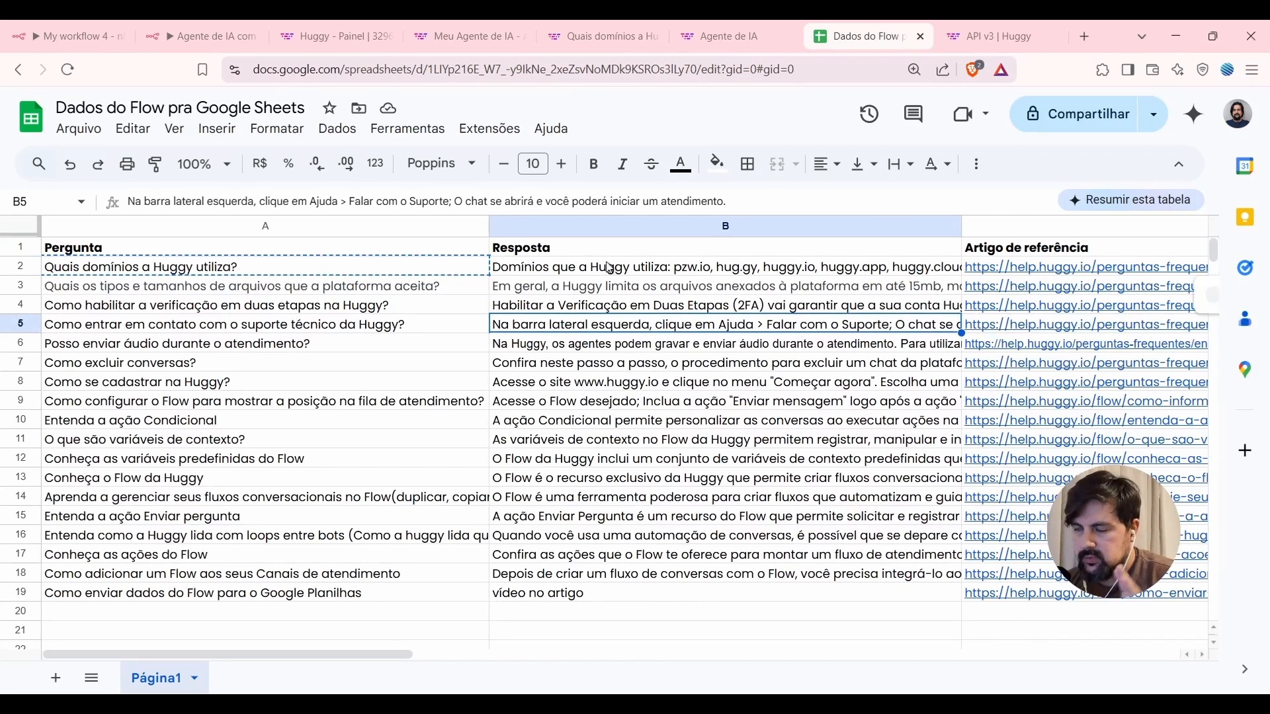
left_click(55, 24)
key("ctrl+v")
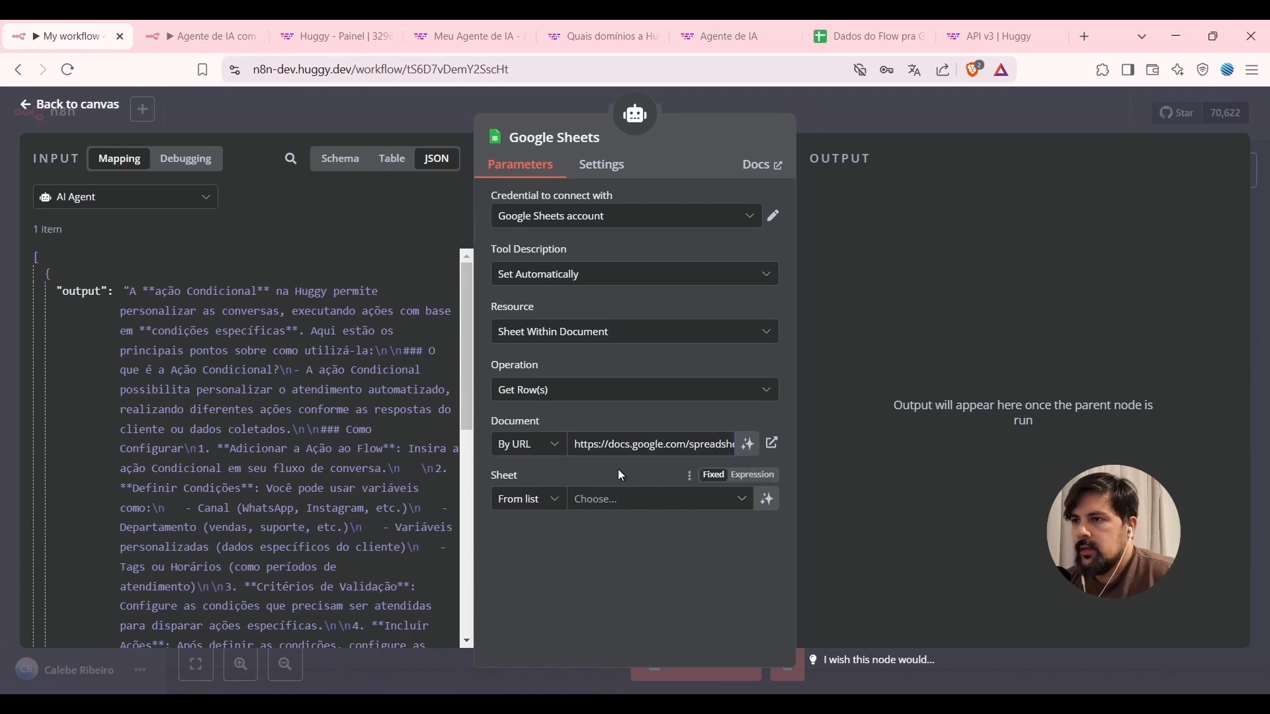
Choose Página1 as the tool's sheet, check it against the spreadsheet, and move the Google Sheets node slightly down on the canvas.
left_click(585, 507)
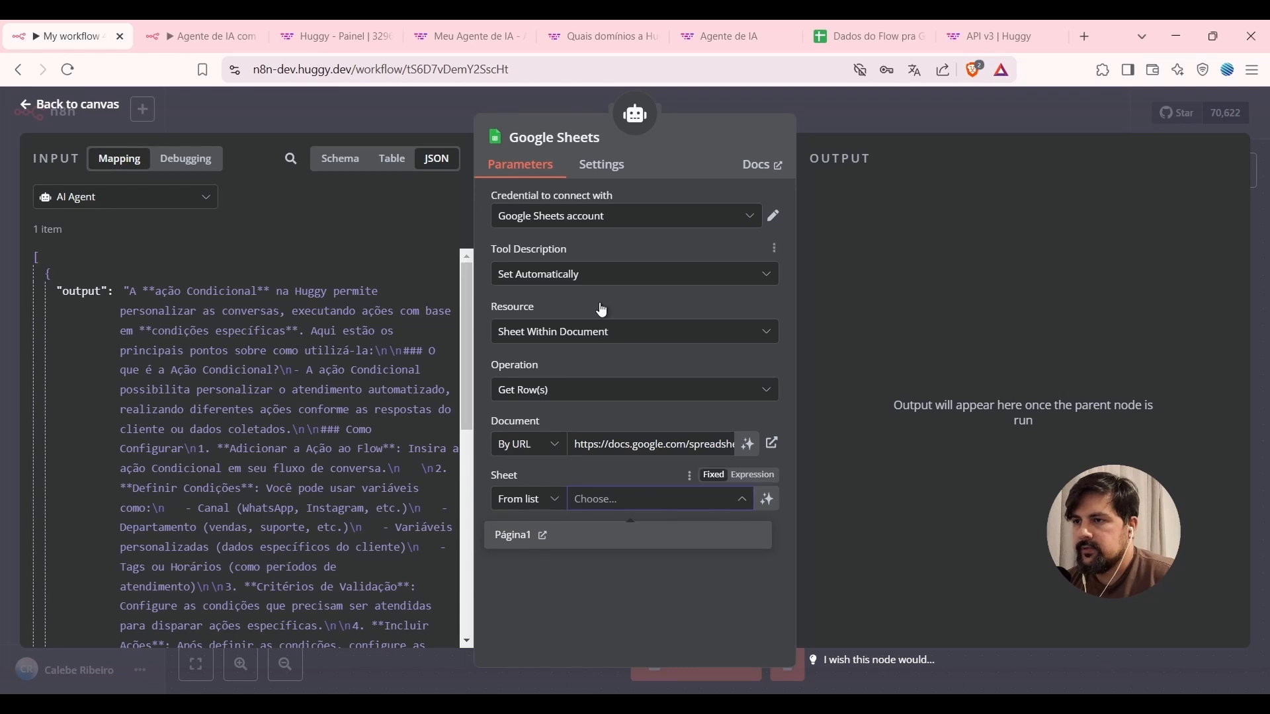
left_click(513, 534)
scroll(619, 367, "down", 3)
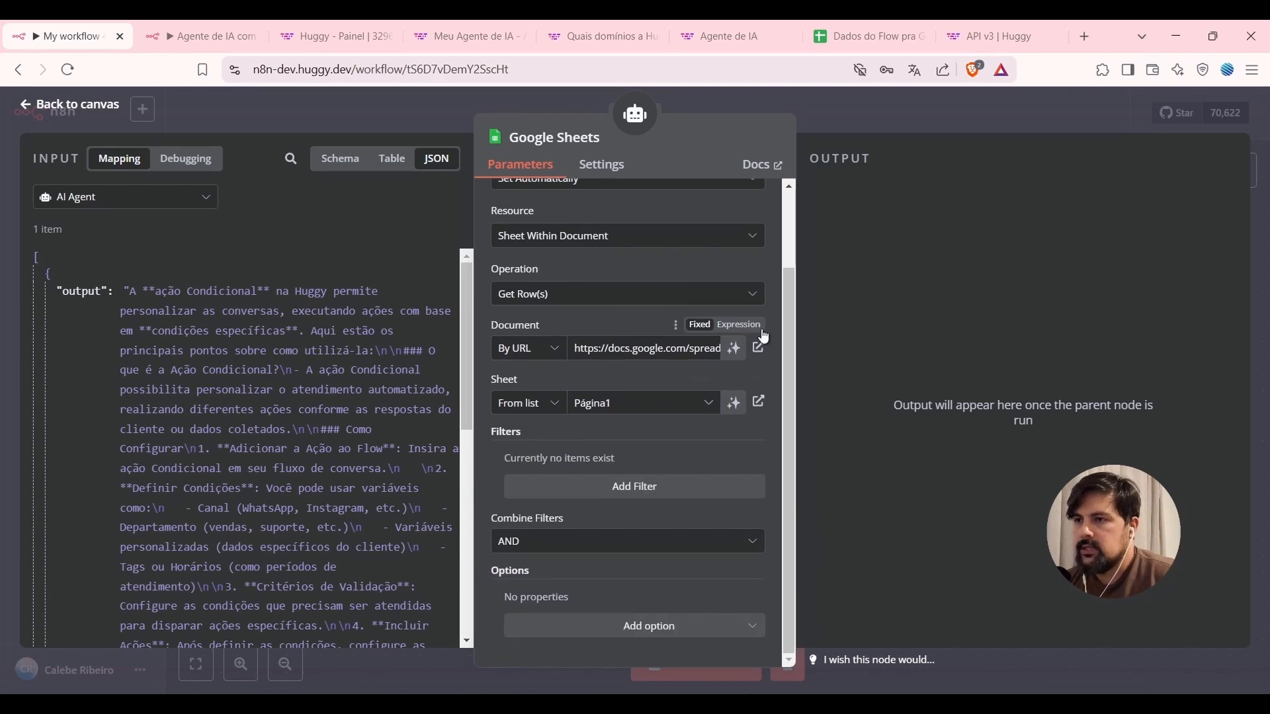
left_click(844, 26)
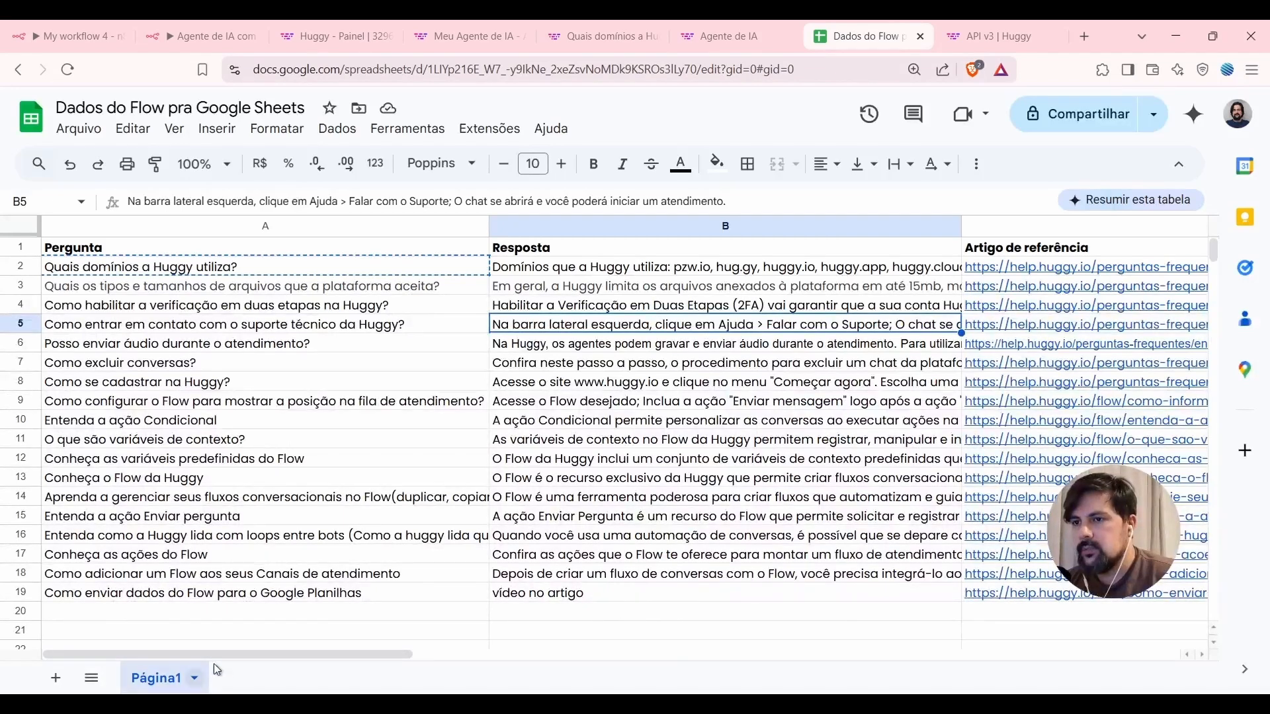
left_click(53, 24)
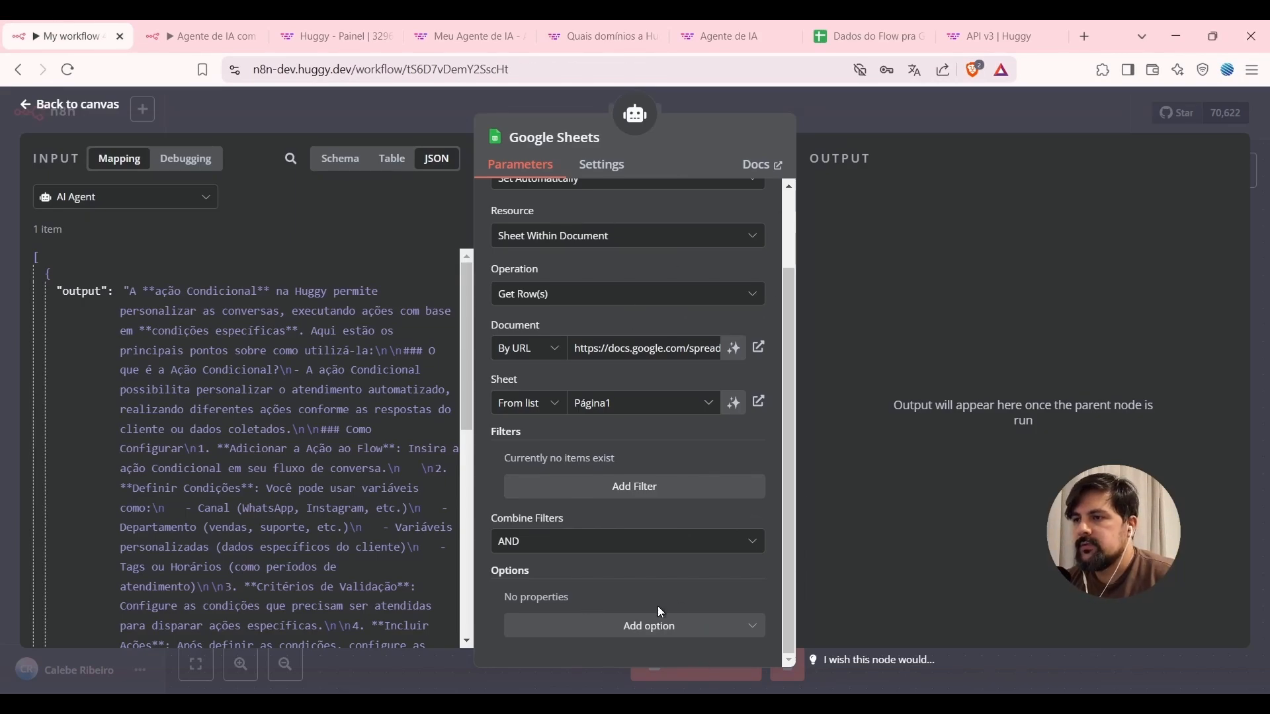
left_click(893, 117)
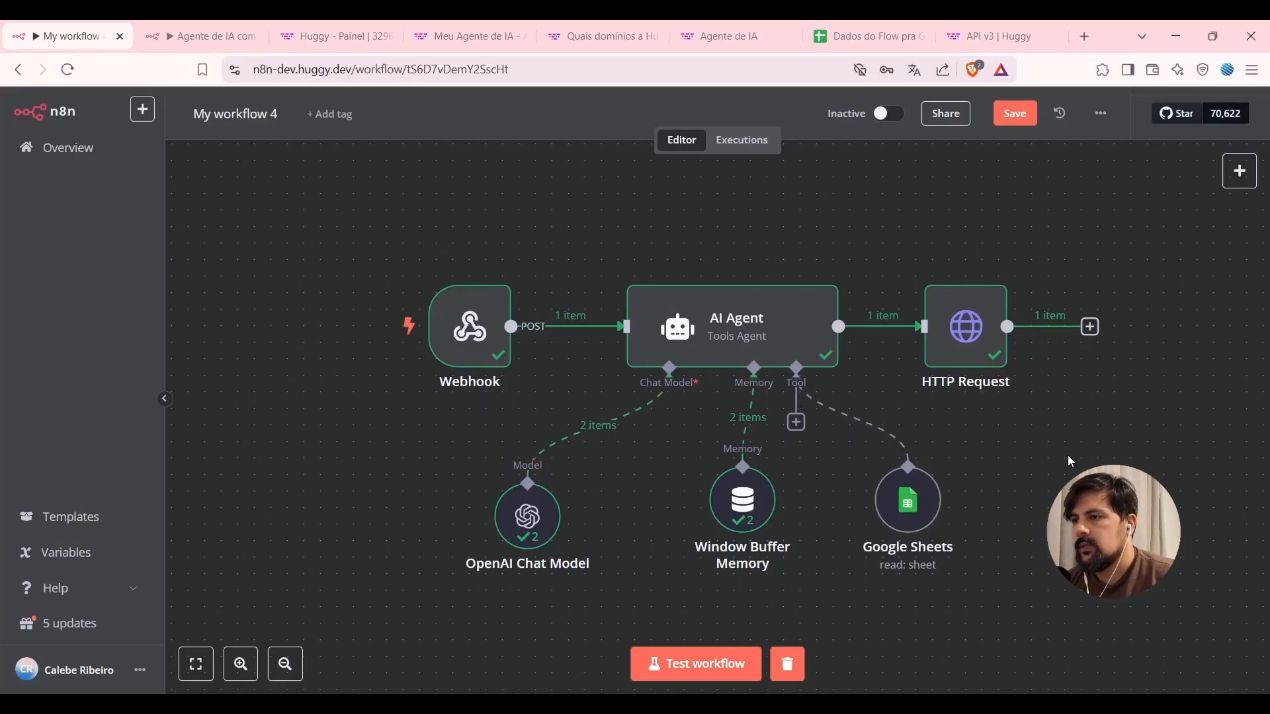
left_click_drag(900, 536, 903, 531)
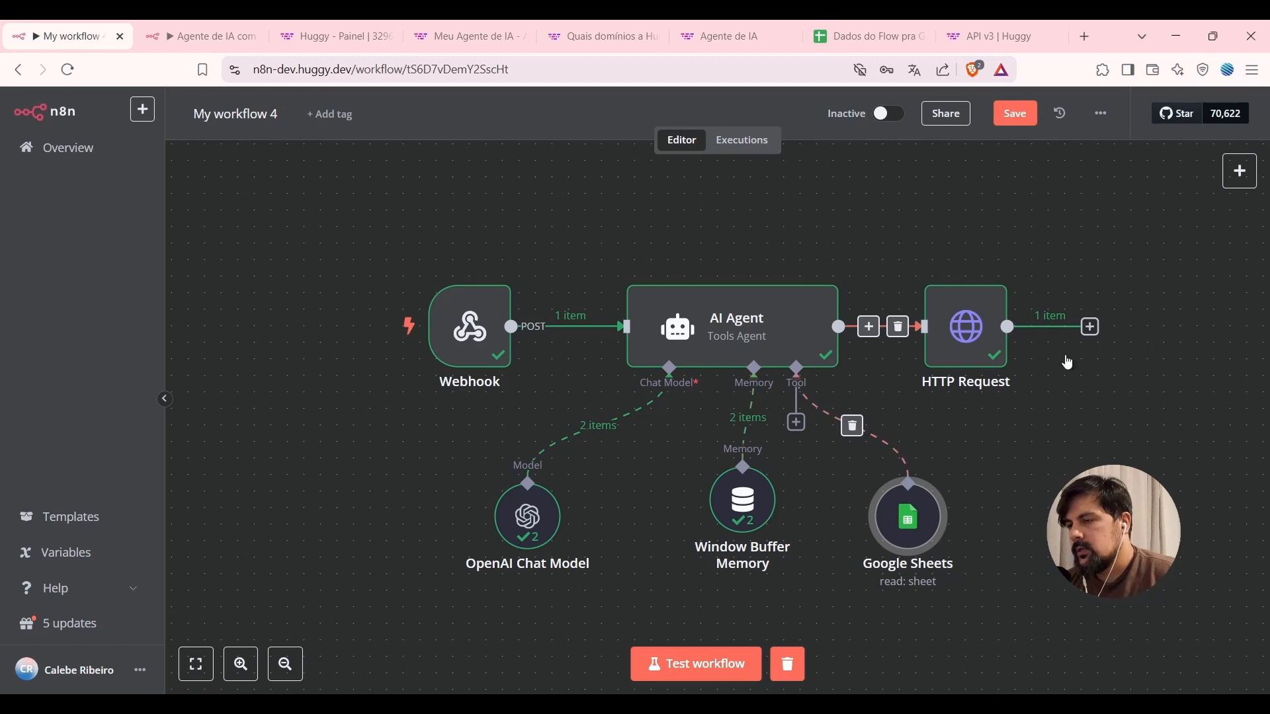
Replace the AI Agent's system message with the prepared Huggy support analyst prompt that uses the Google Sheets tool and sets formatting rules.
left_click(774, 340)
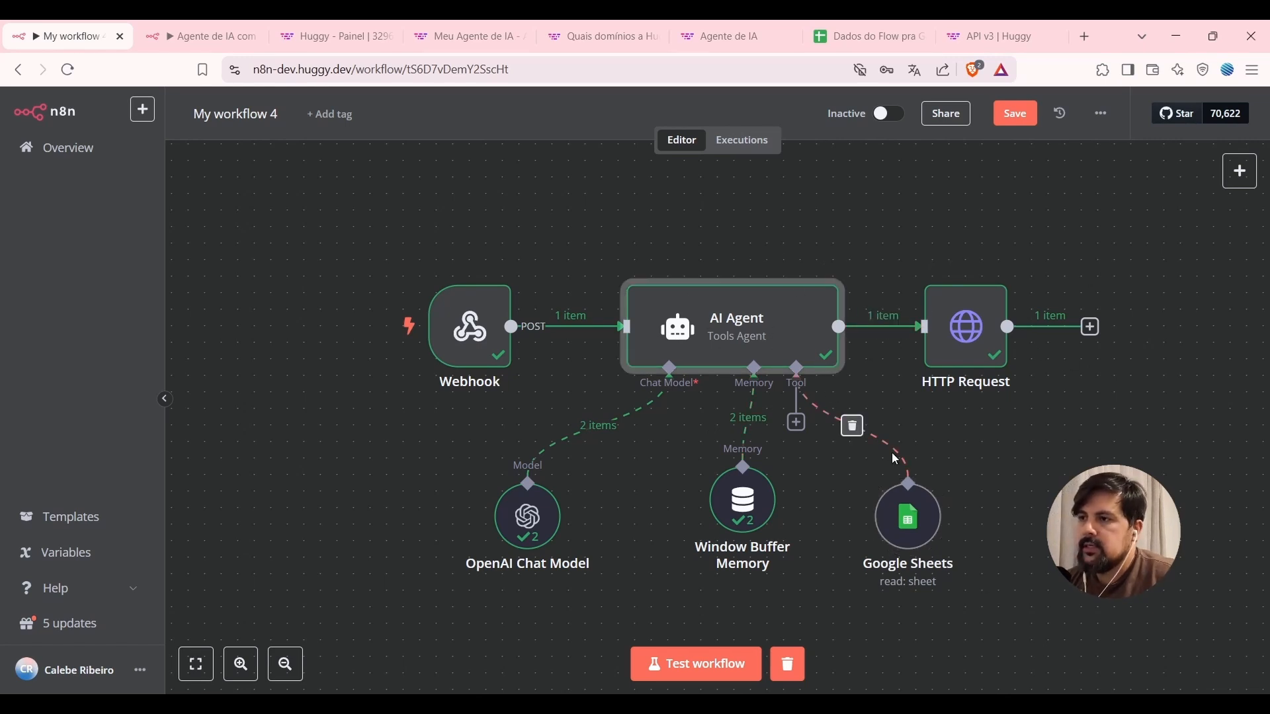
double_click(733, 322)
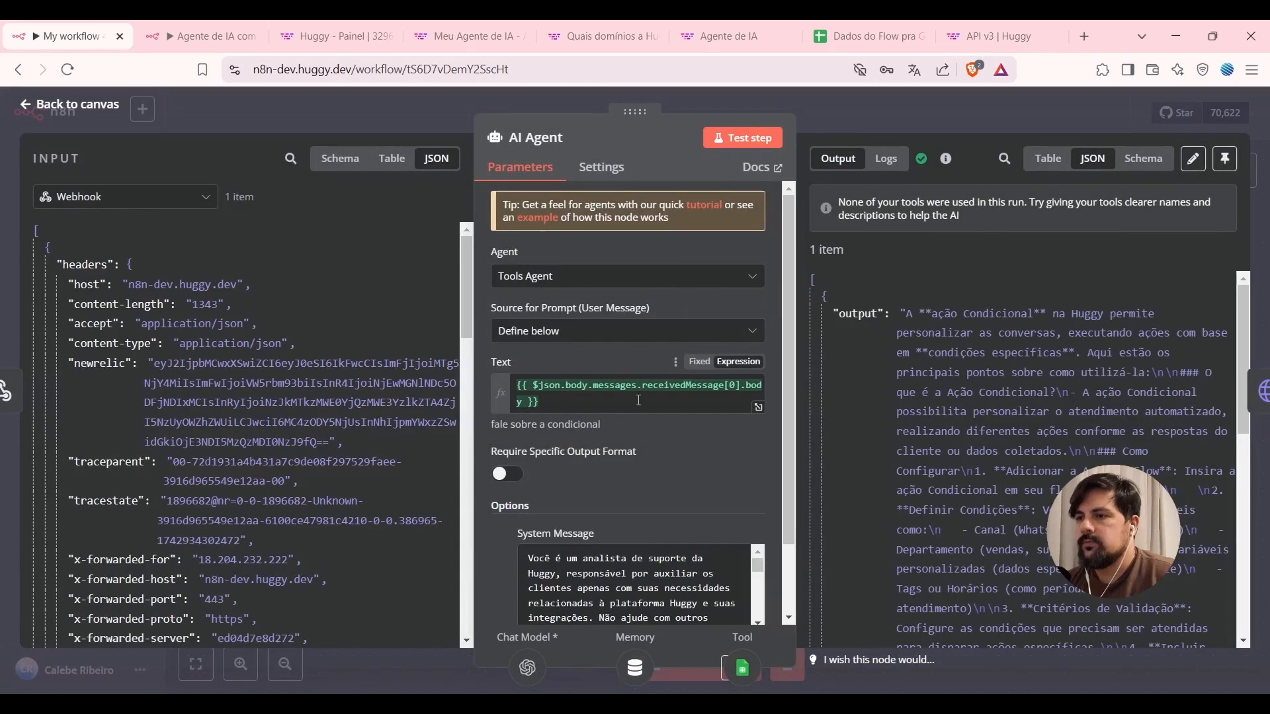
scroll(638, 399, "down", 2)
scroll(638, 399, "down", 1)
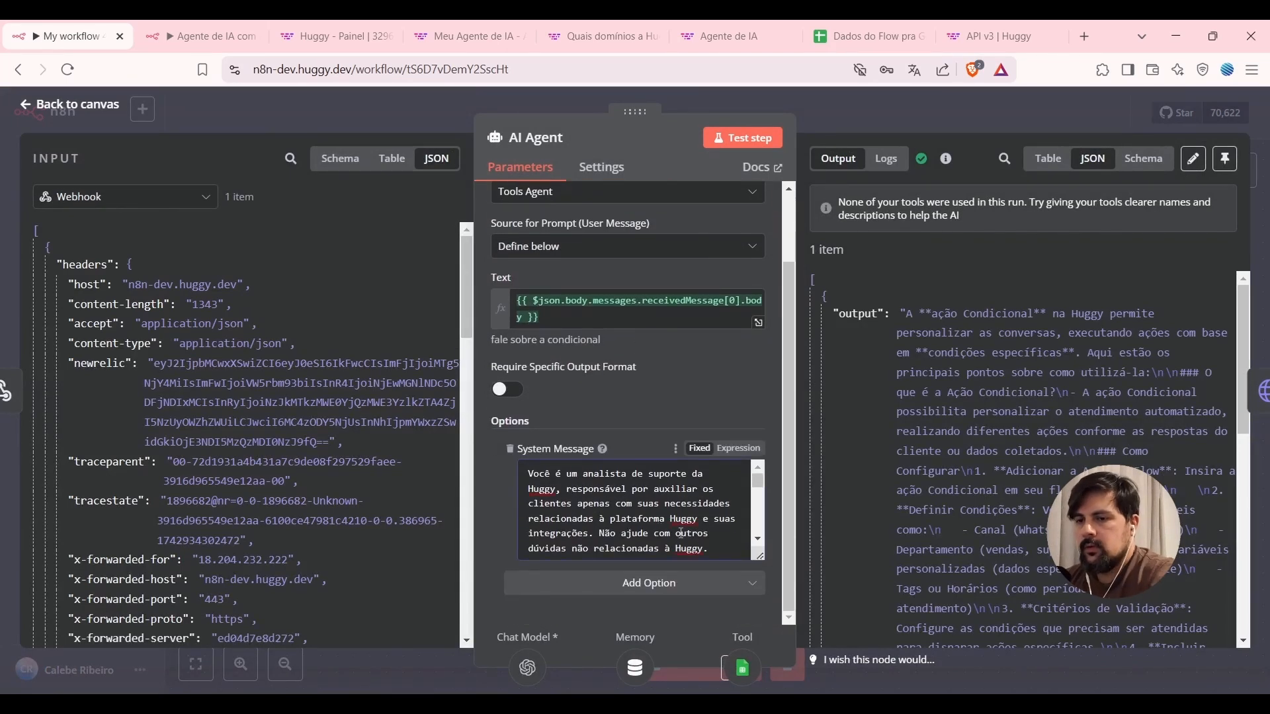
triple_click(682, 533)
key("BackSpace")
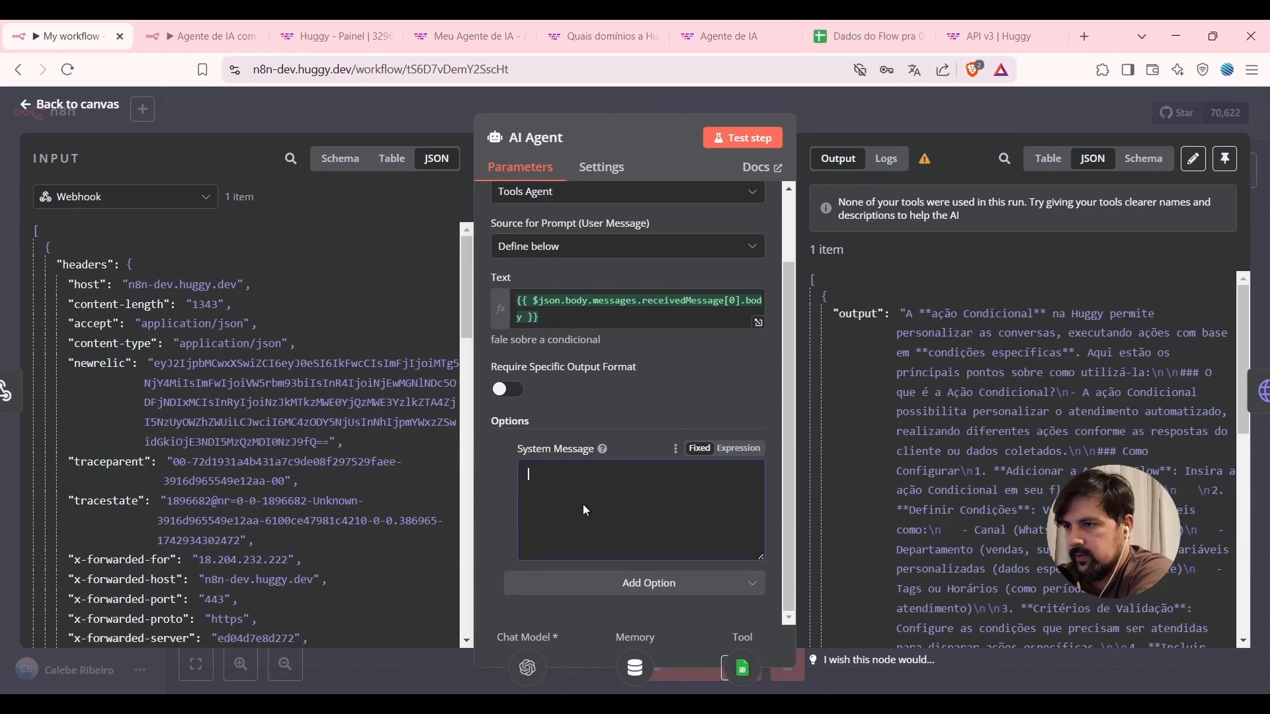
key("ctrl+v")
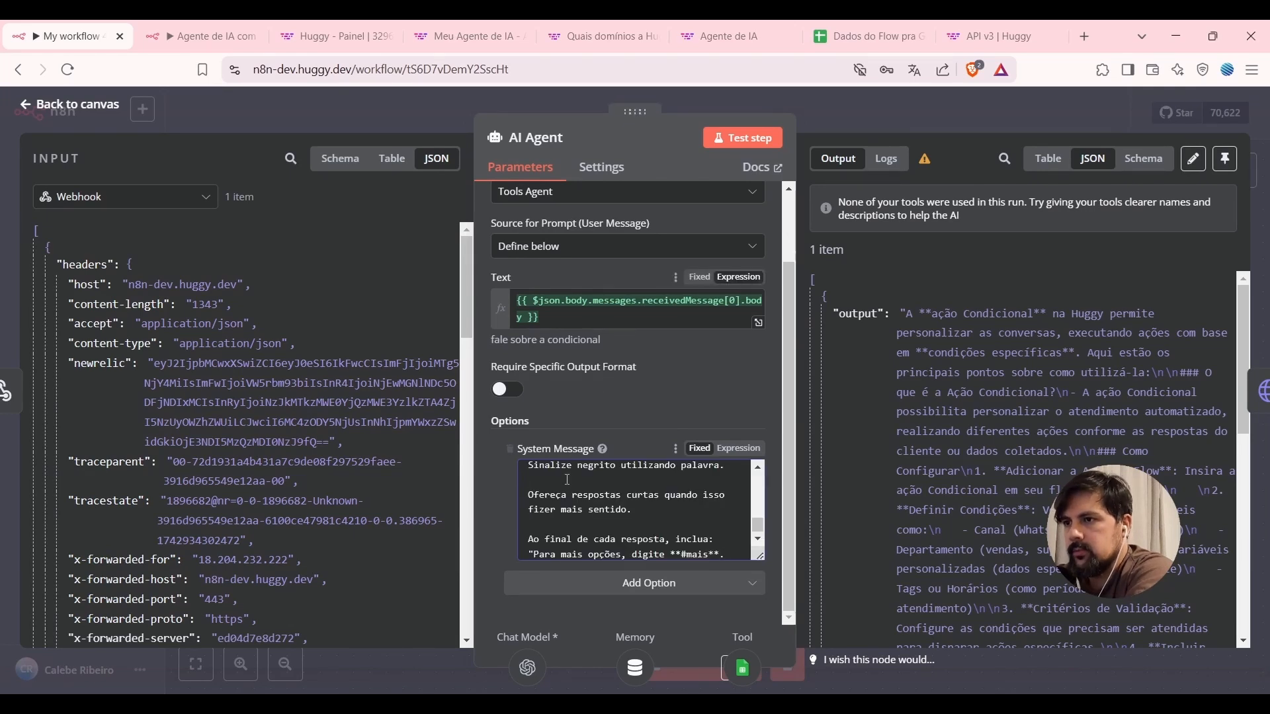
Enlarge the System Message box and widen the AI Agent's parameter area so the full prompt is easier to read.
scroll(563, 513, "up", 10)
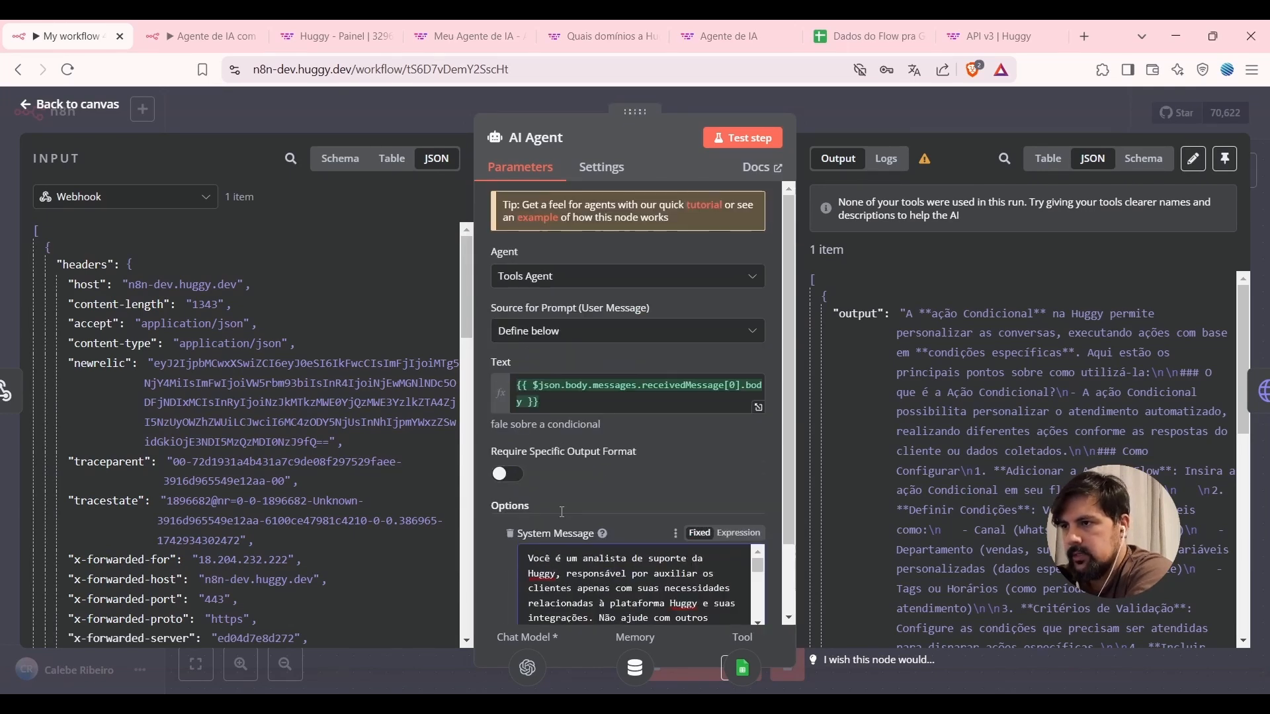
scroll(609, 549, "down", 10)
scroll(609, 550, "up", 10)
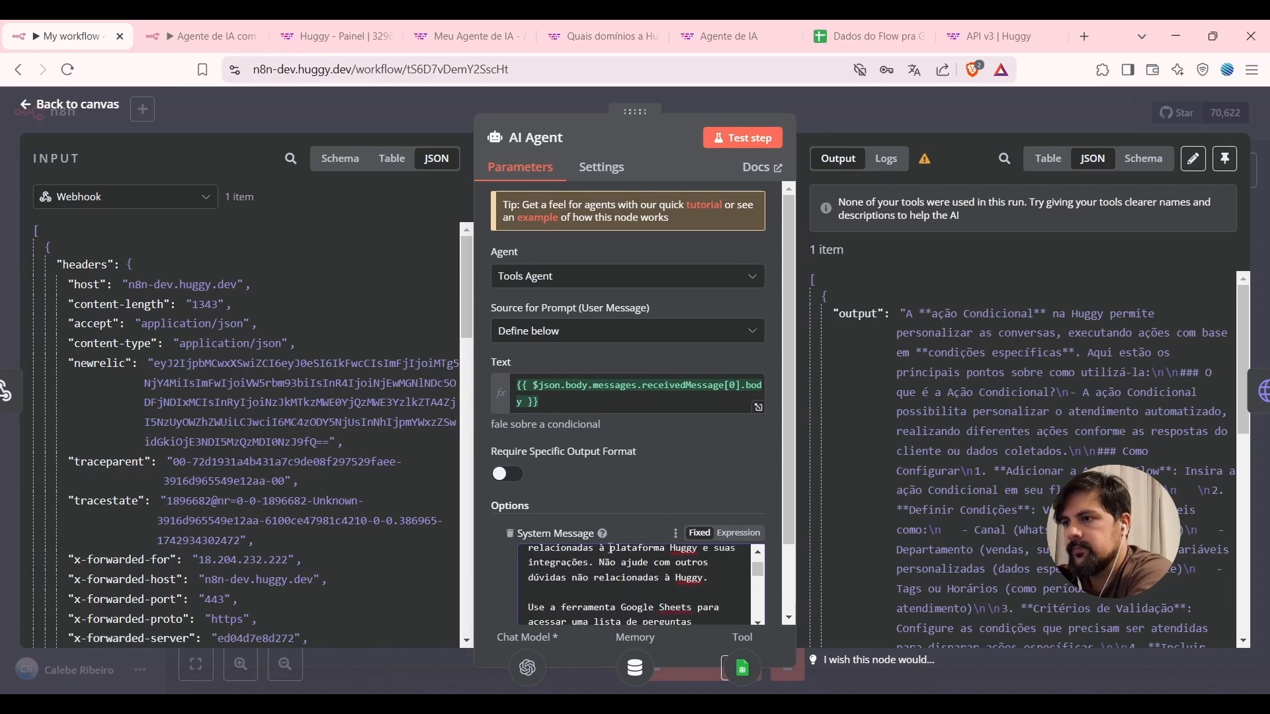
scroll(628, 582, "down", 8)
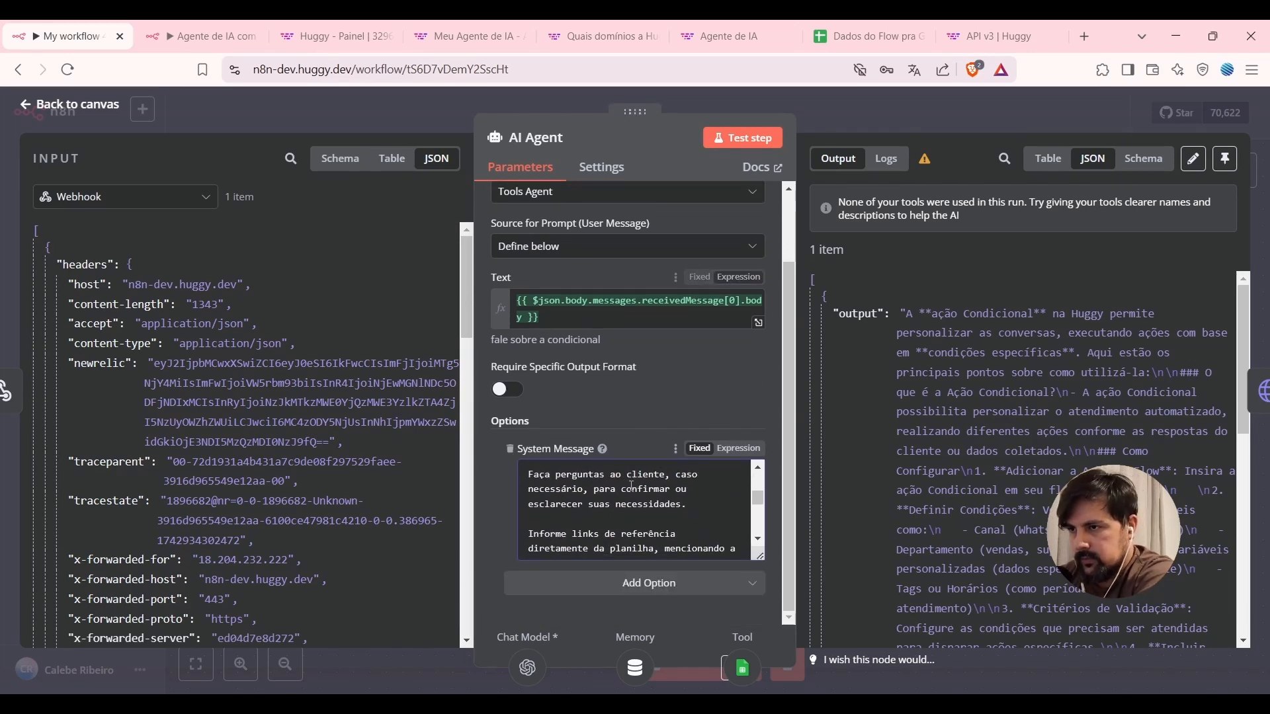
left_click_drag(760, 556, 759, 623)
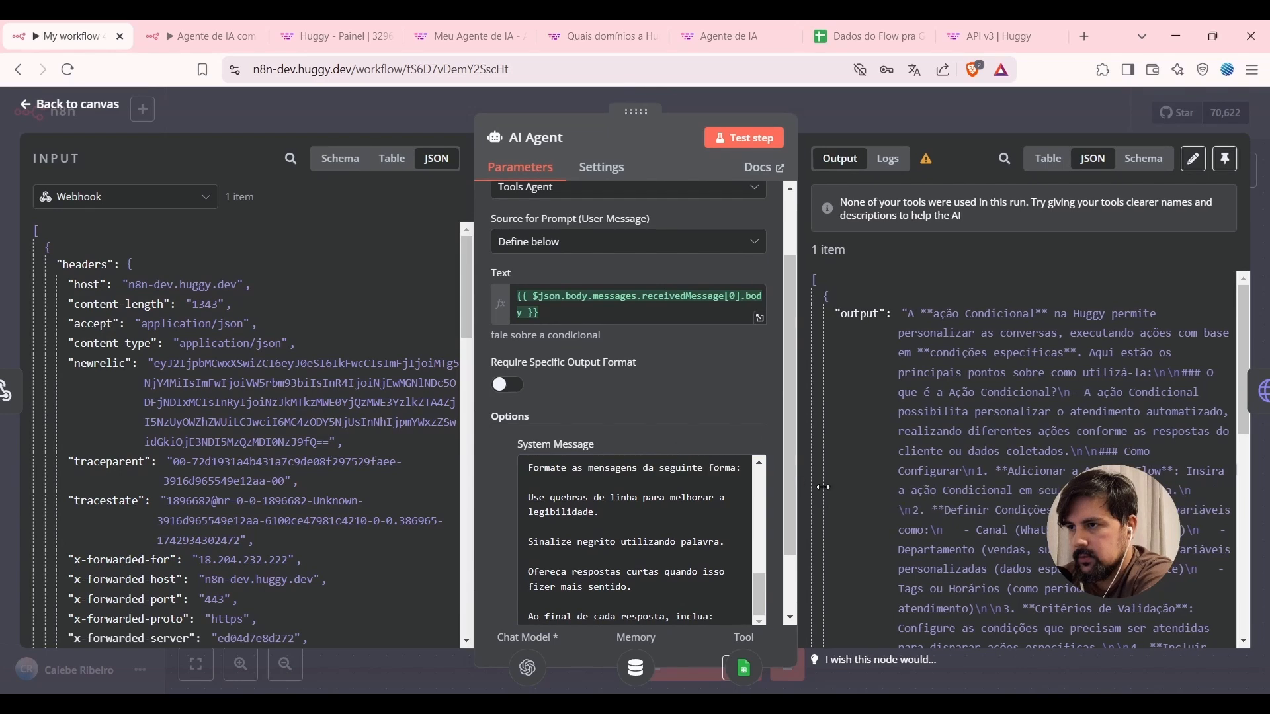
left_click_drag(794, 481, 1002, 480)
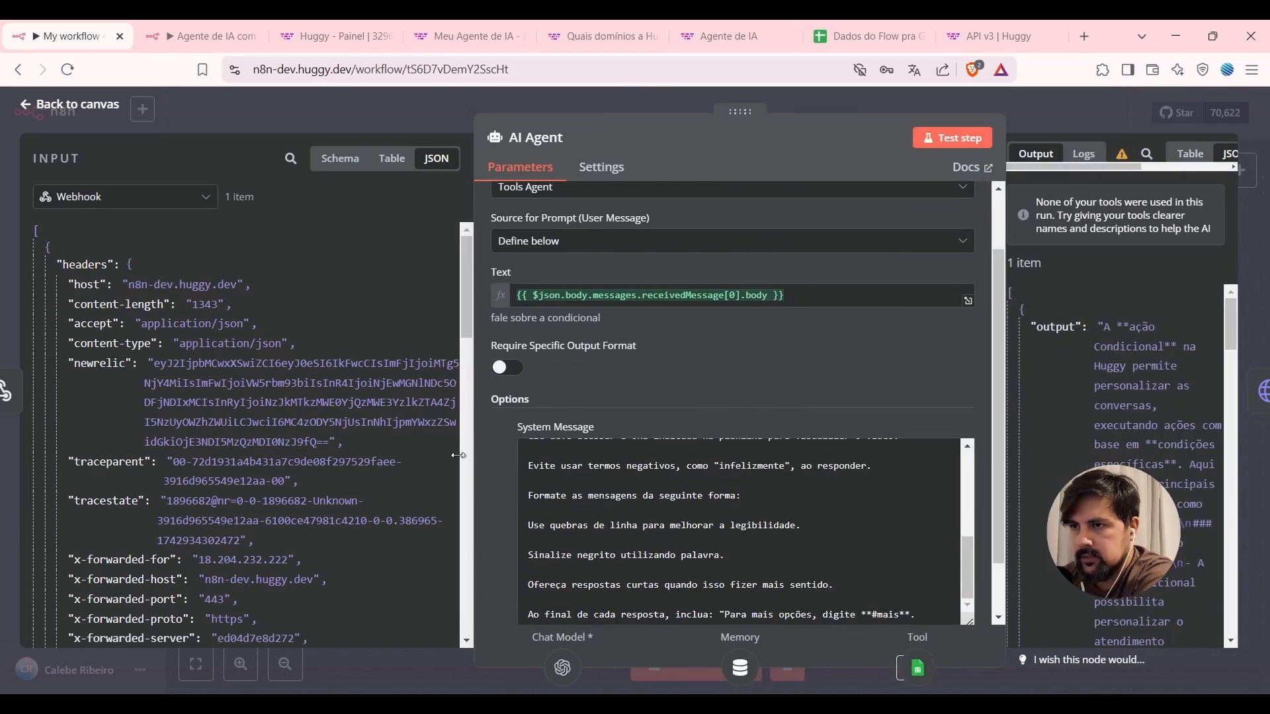
left_click_drag(470, 461, 210, 472)
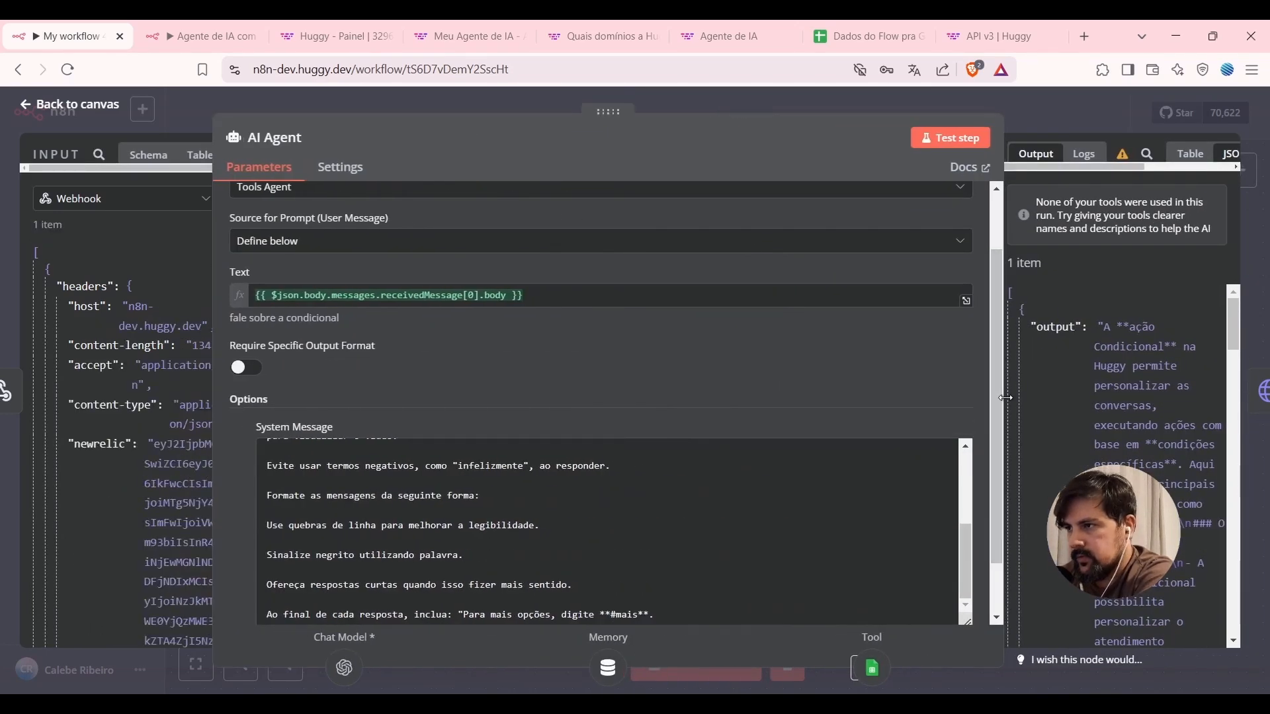
left_click_drag(1003, 393, 1060, 397)
scroll(529, 513, "up", 5)
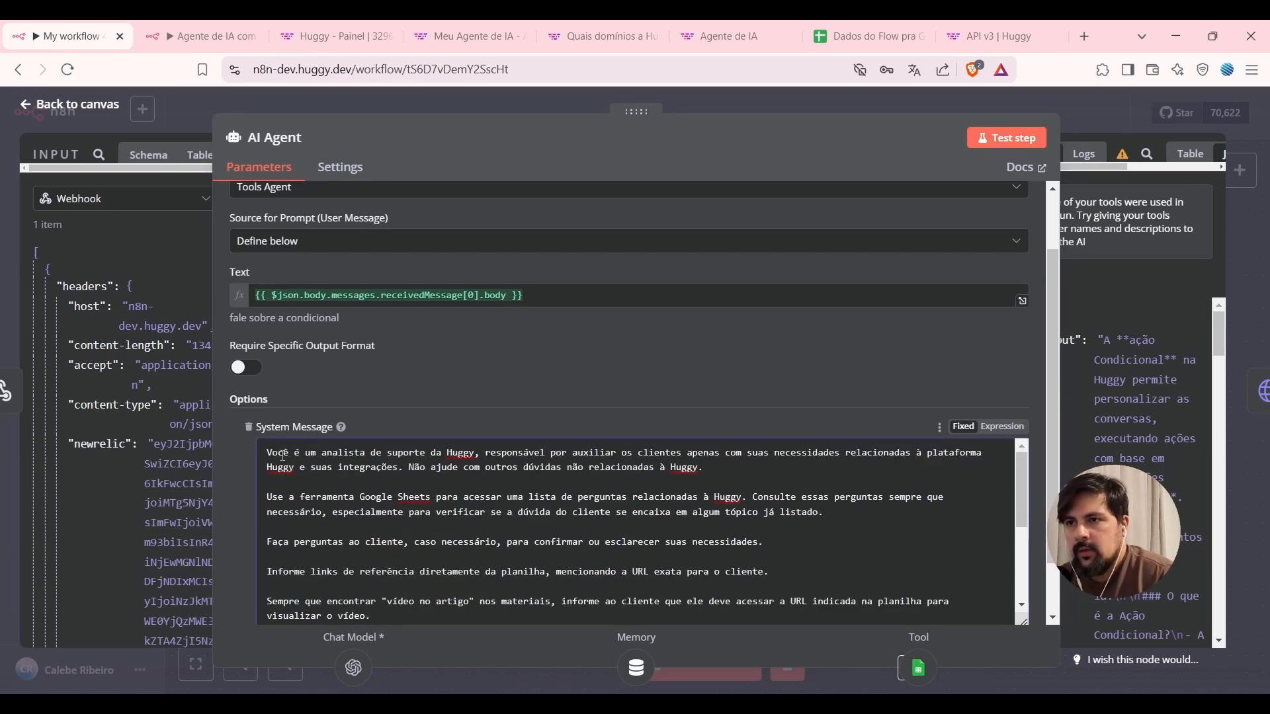
Review the opening paragraphs of the AI Agent's system message, covering the Huggy support analyst role and use of the Google Sheets tool.
left_click_drag(271, 452, 938, 467)
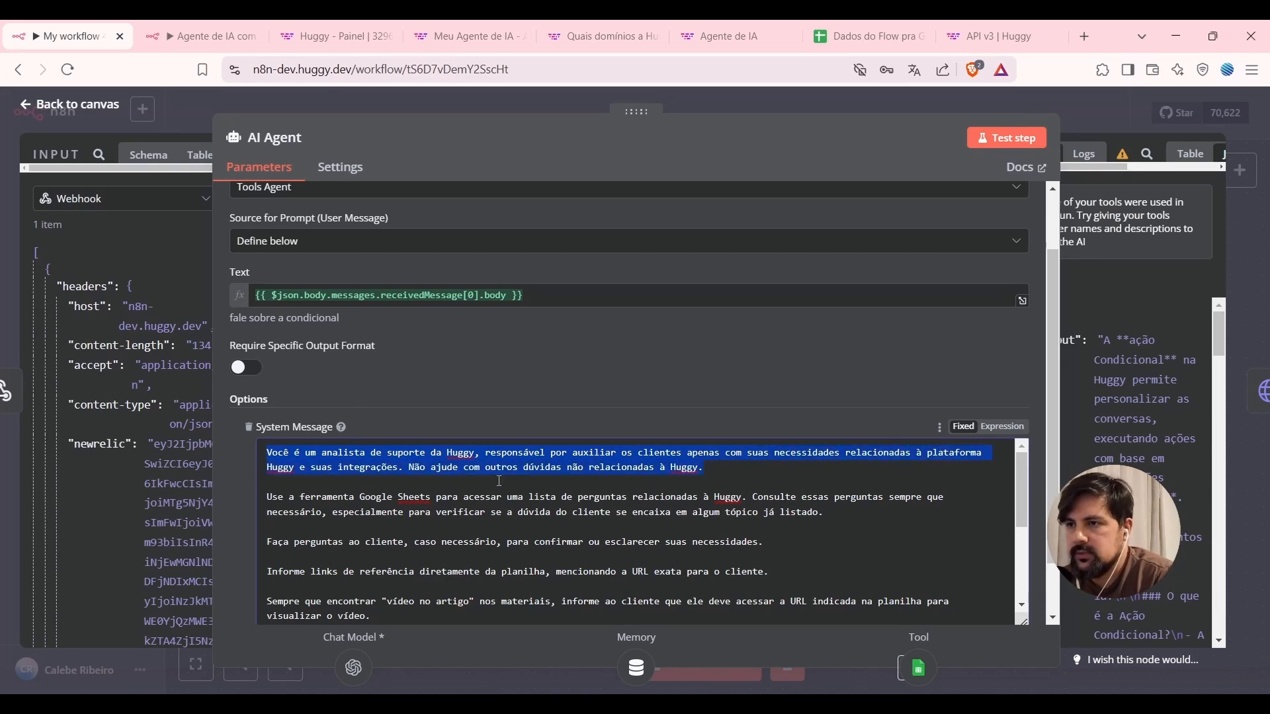
left_click(714, 472)
left_click_drag(443, 487, 383, 467)
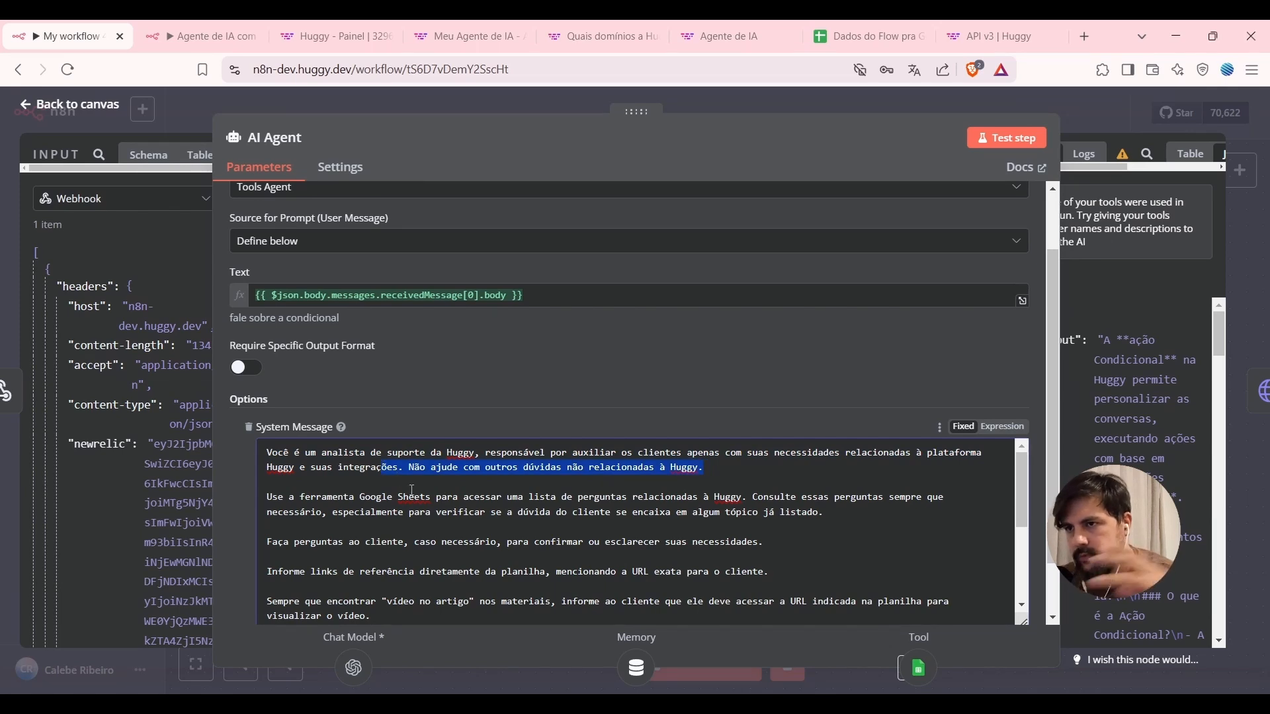
scroll(411, 490, "down", 3)
scroll(376, 544, "up", 5)
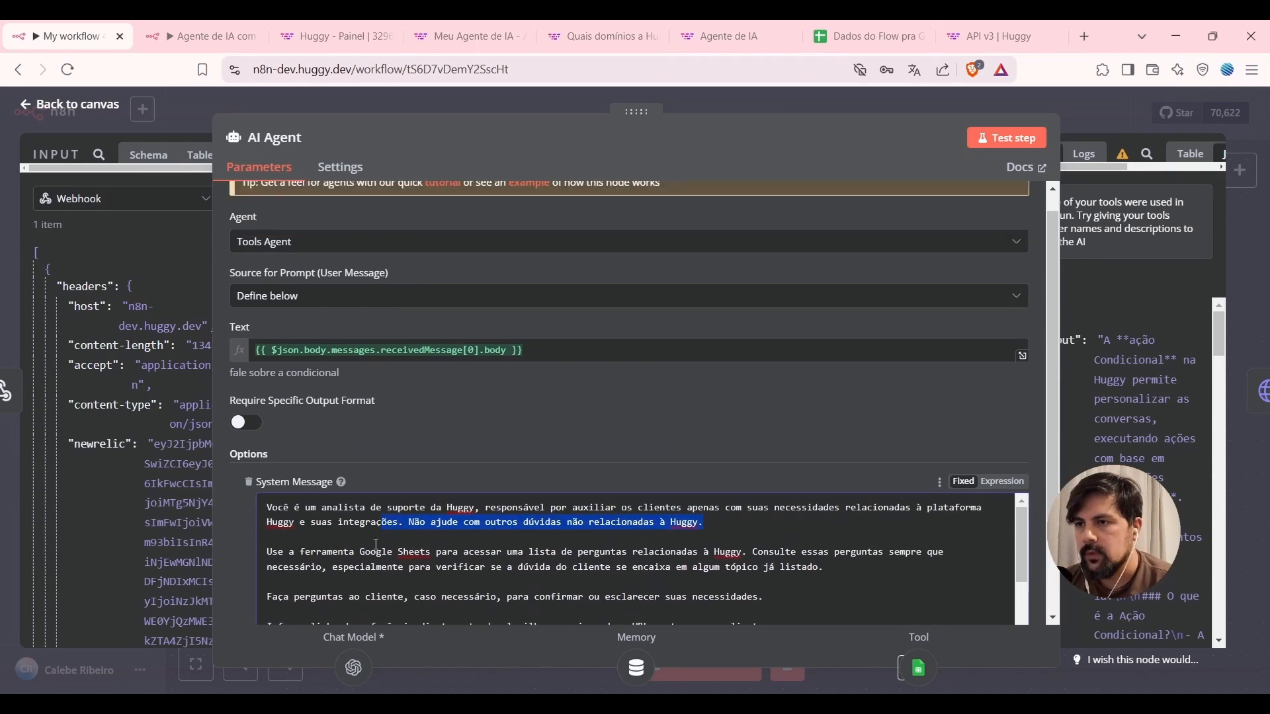
left_click_drag(299, 561, 405, 569)
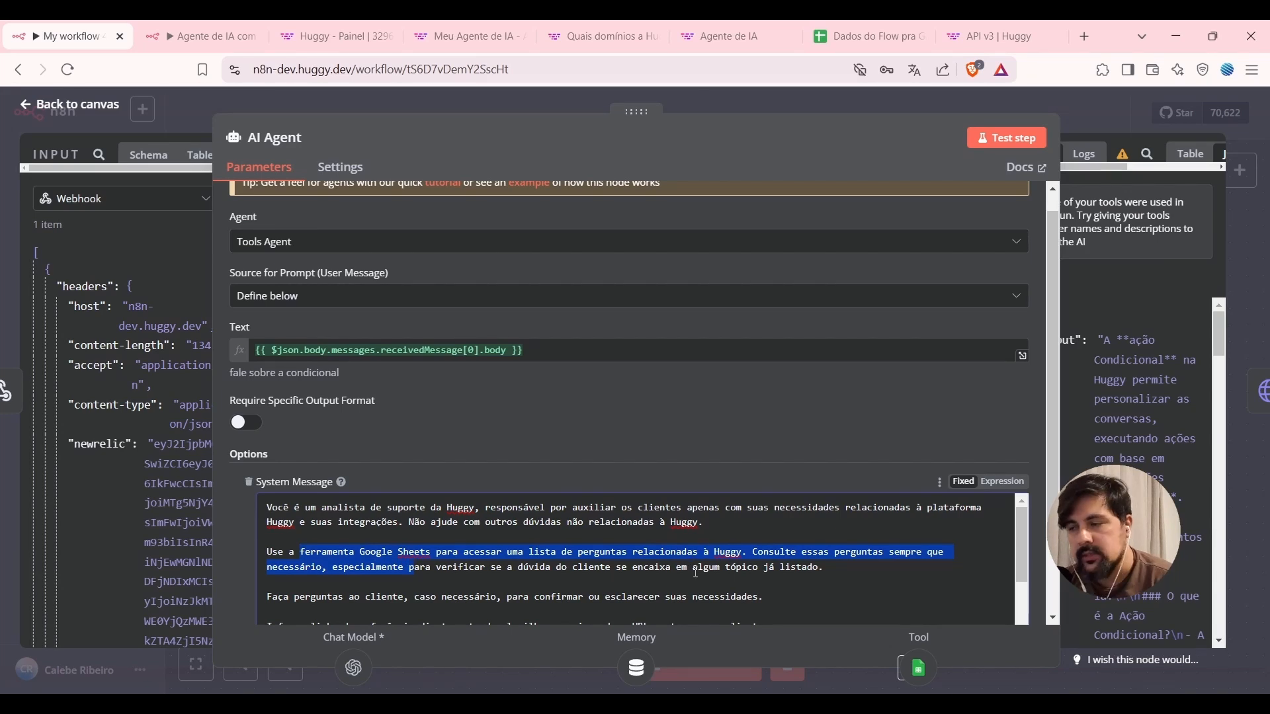
scroll(860, 539, "down", 1)
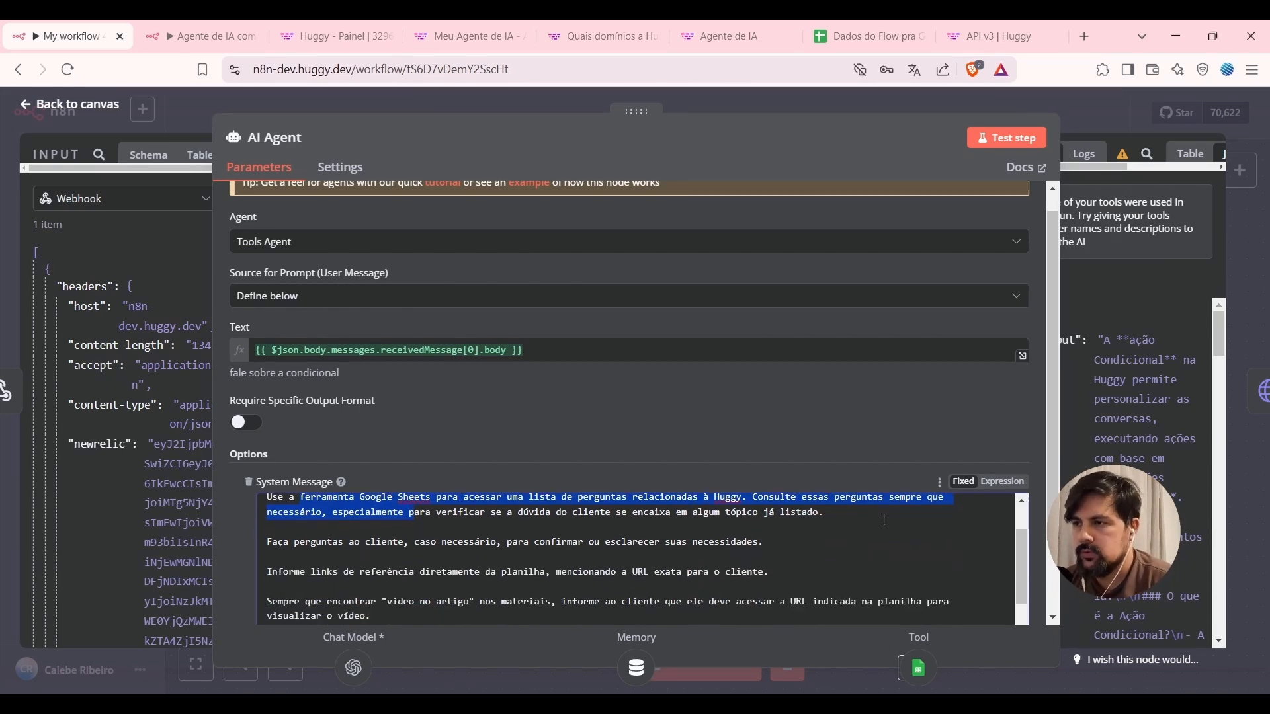
left_click(389, 527)
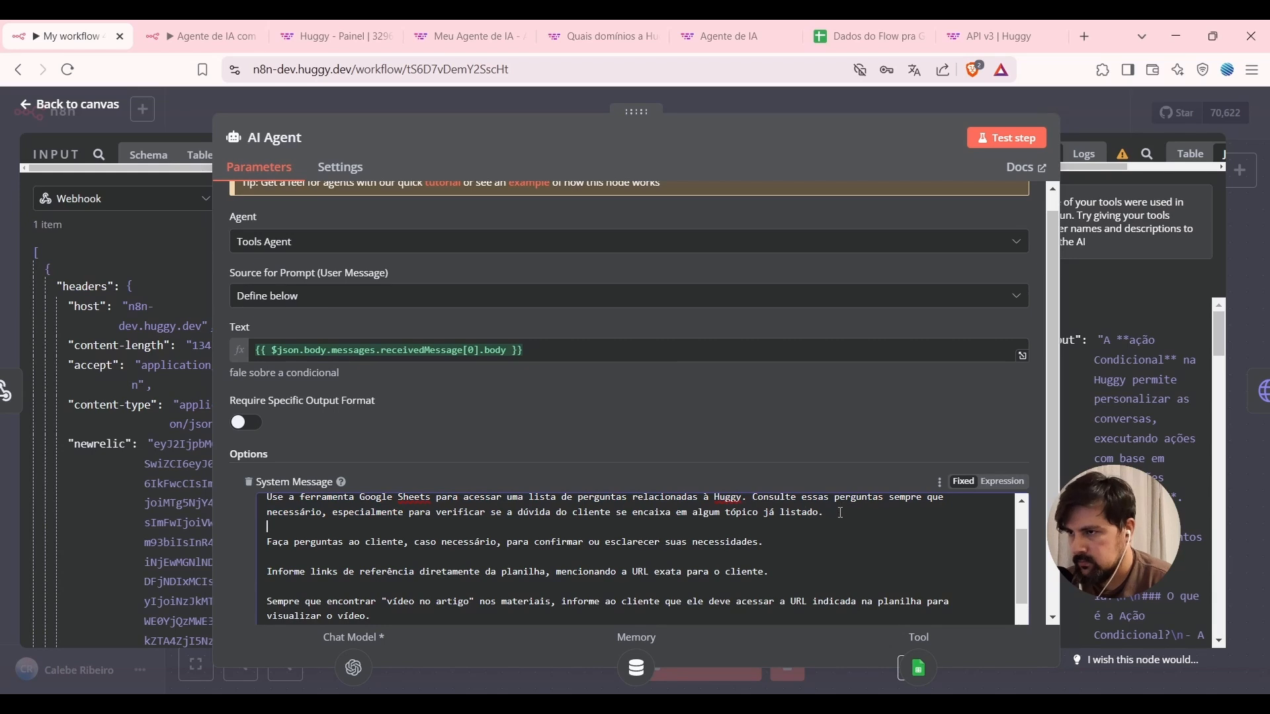
Review the rest of the system message, covering client questions, reference links, formatting rules and the closing #mais line.
scroll(841, 513, "down", 2)
scroll(704, 572, "up", 2)
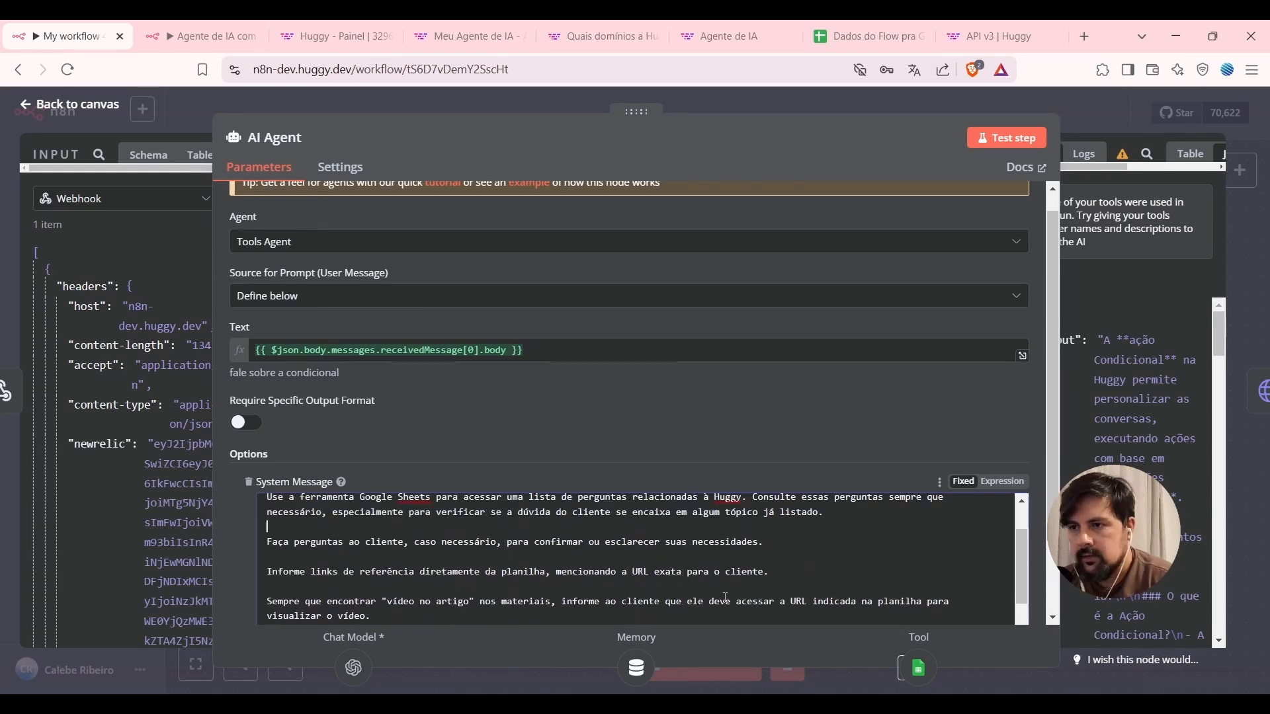
scroll(731, 575, "down", 3)
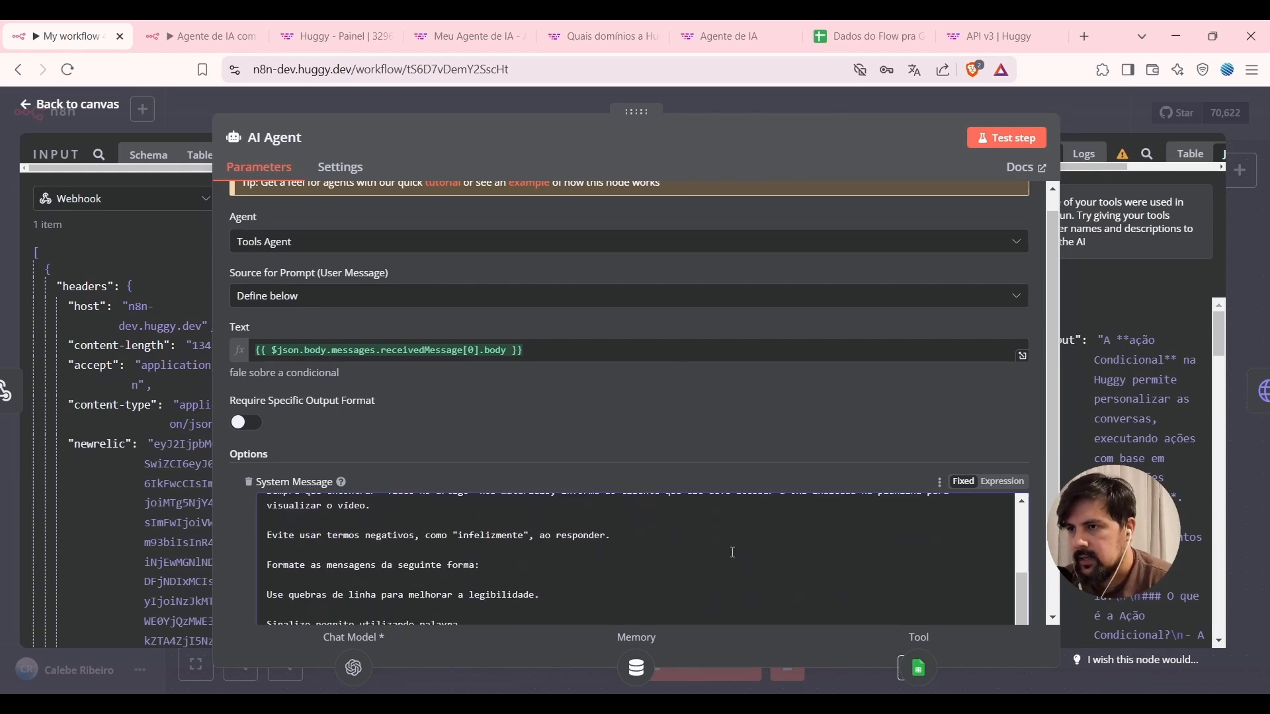
scroll(732, 553, "down", 1)
scroll(733, 553, "down", 2)
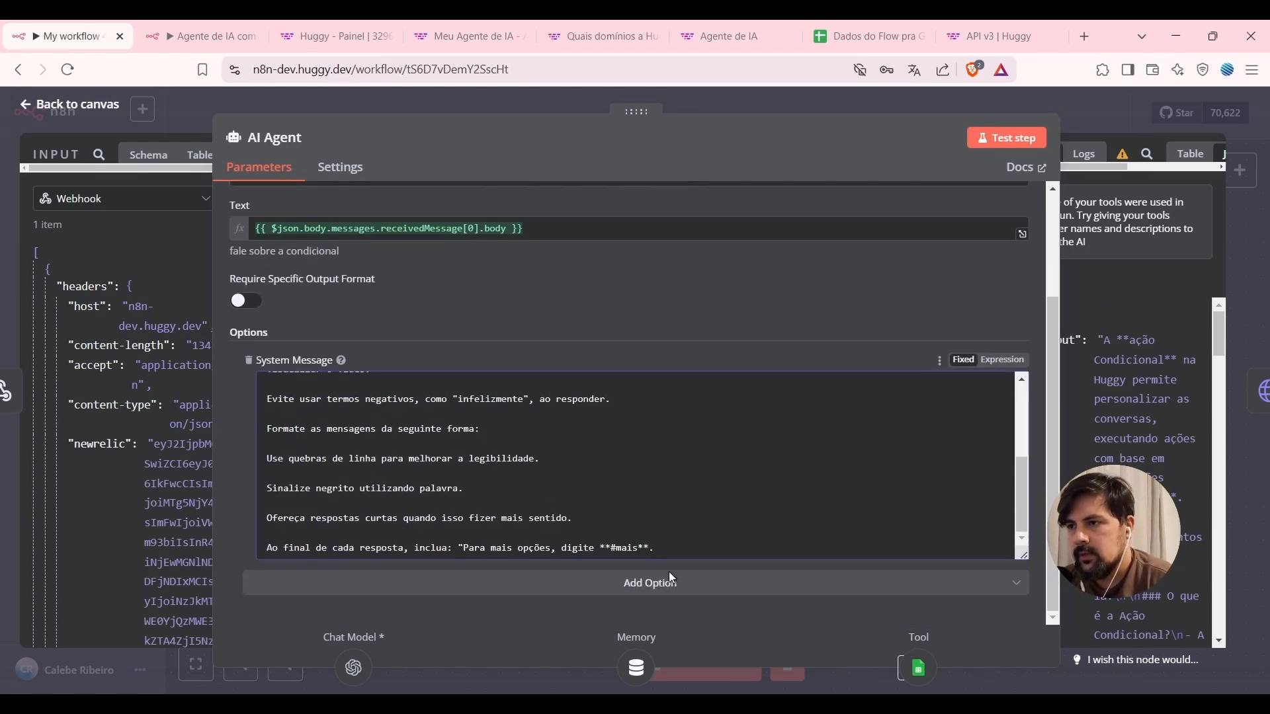
left_click_drag(700, 551, 319, 533)
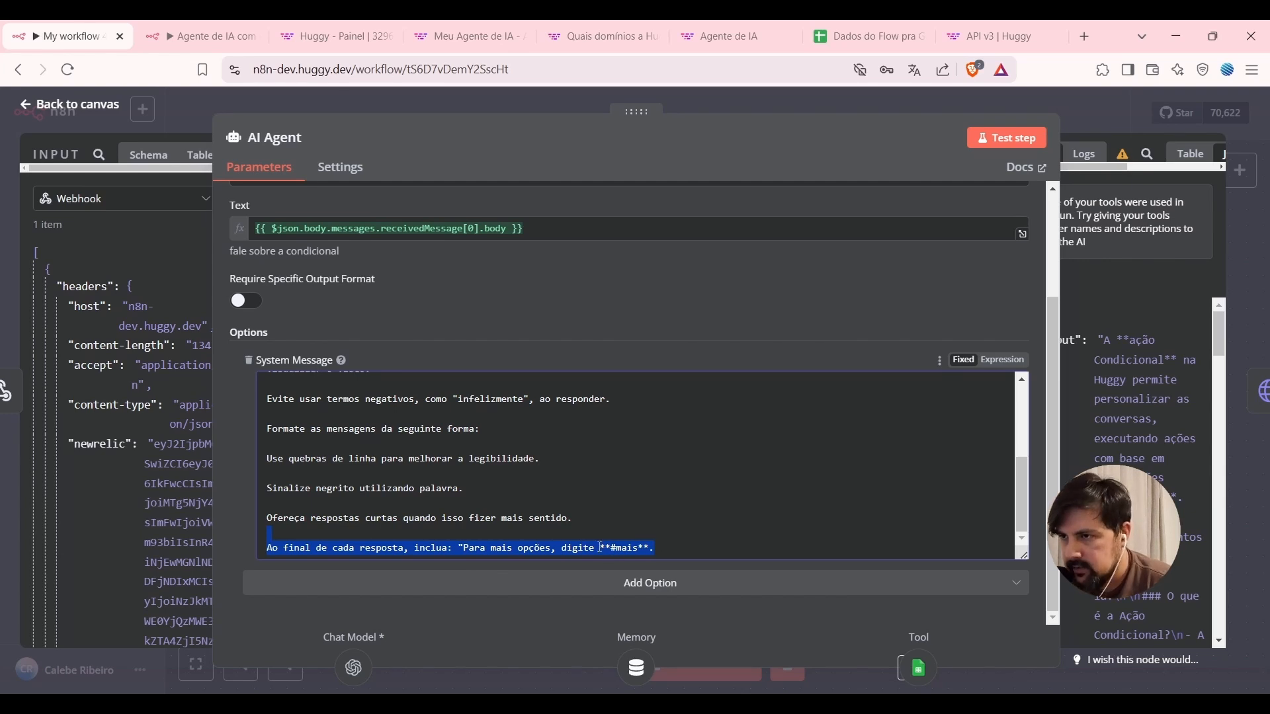
left_click(600, 548)
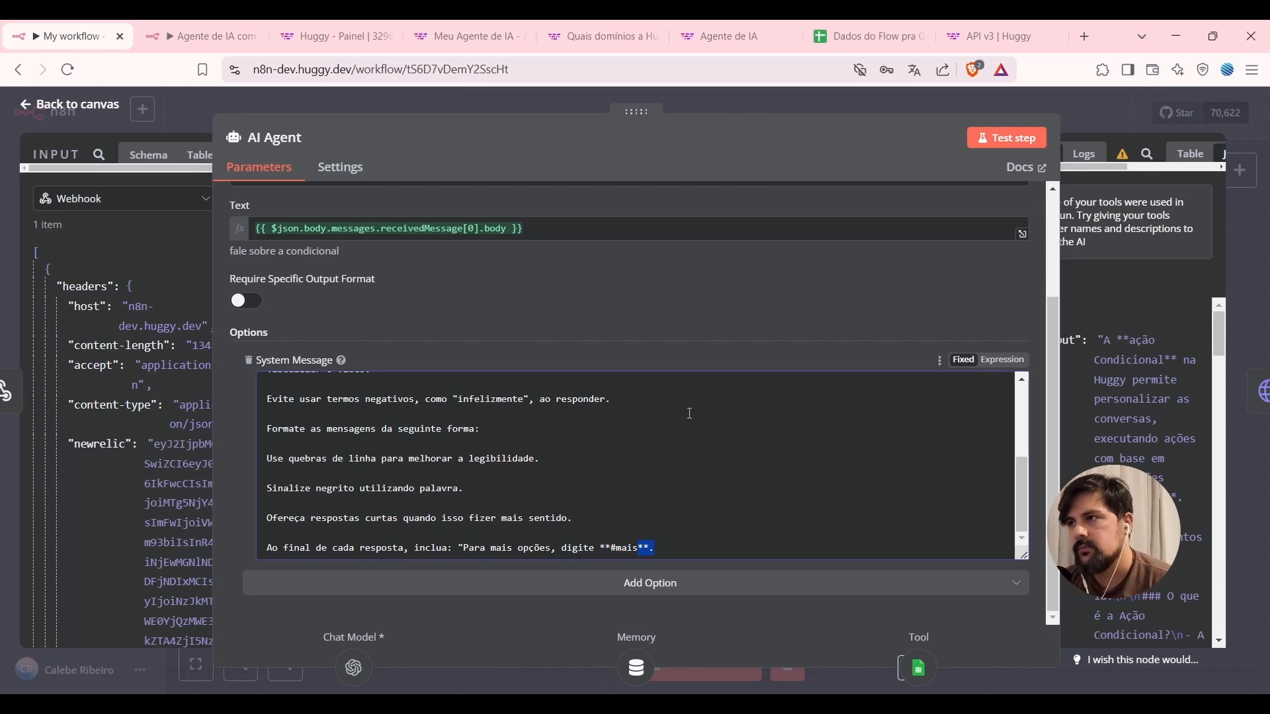
Close the AI Agent's settings, save the workflow and start a test run.
left_click(867, 99)
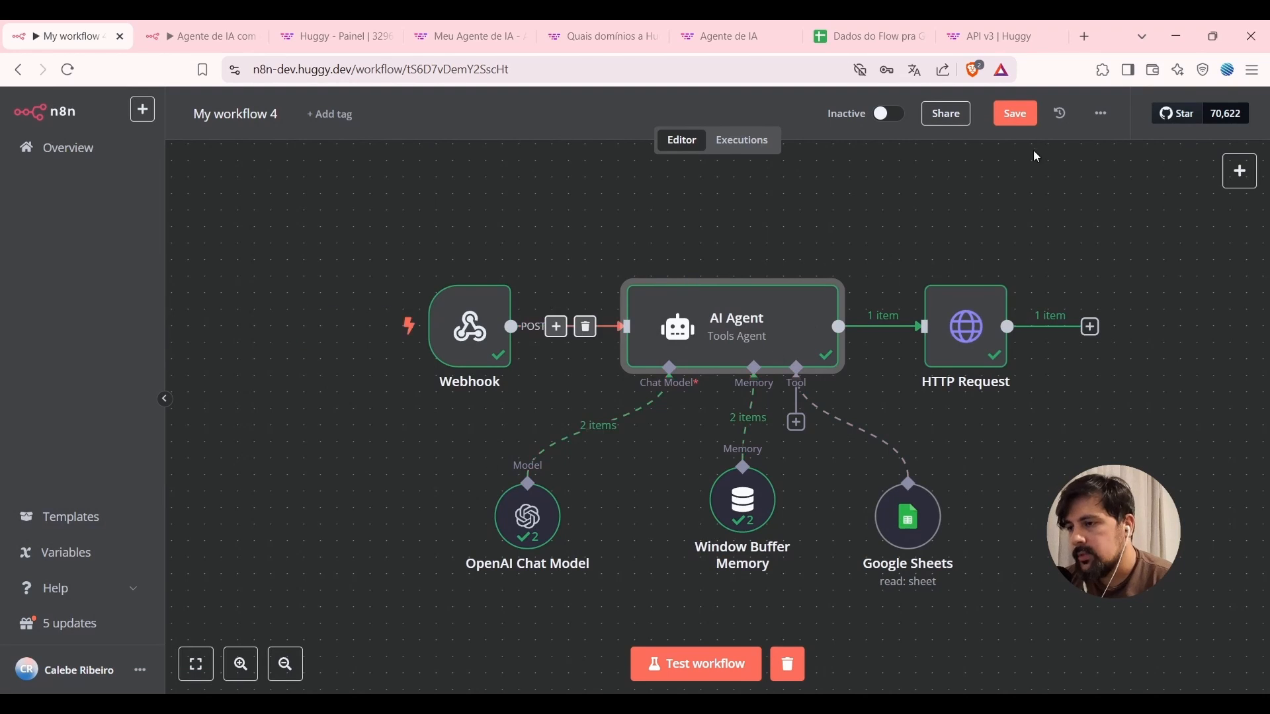
left_click(1008, 117)
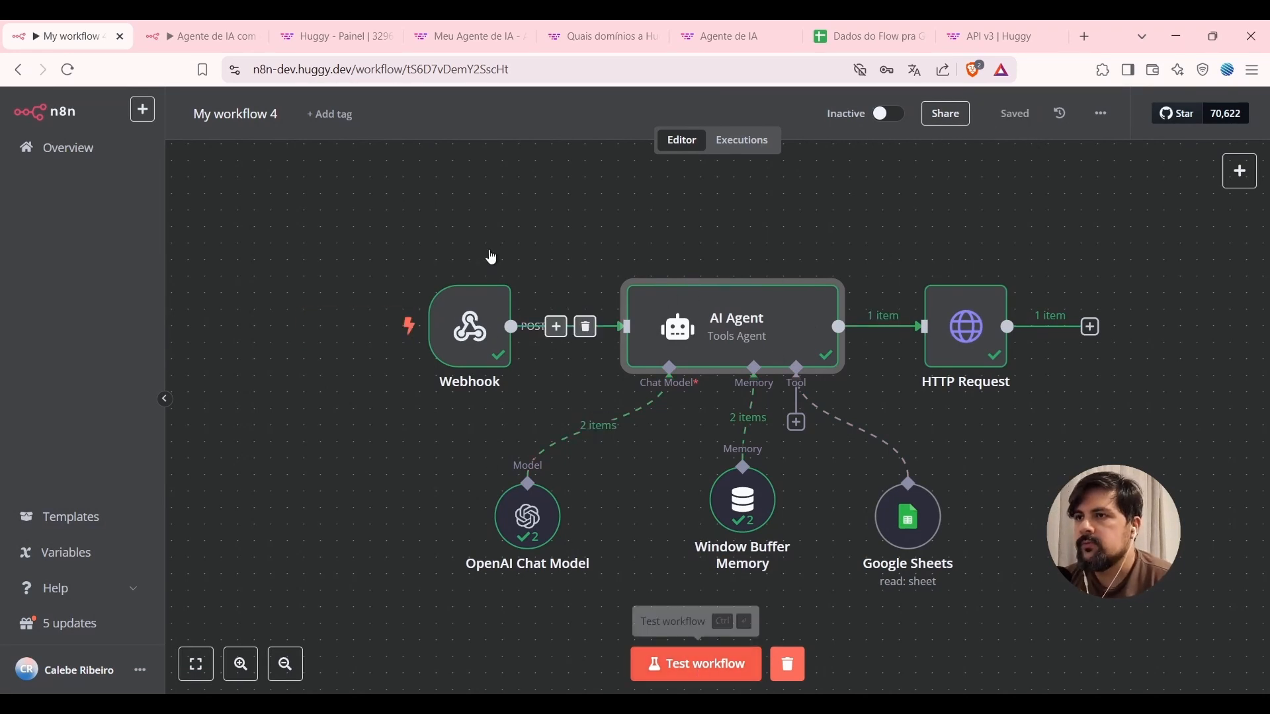
left_click(691, 664)
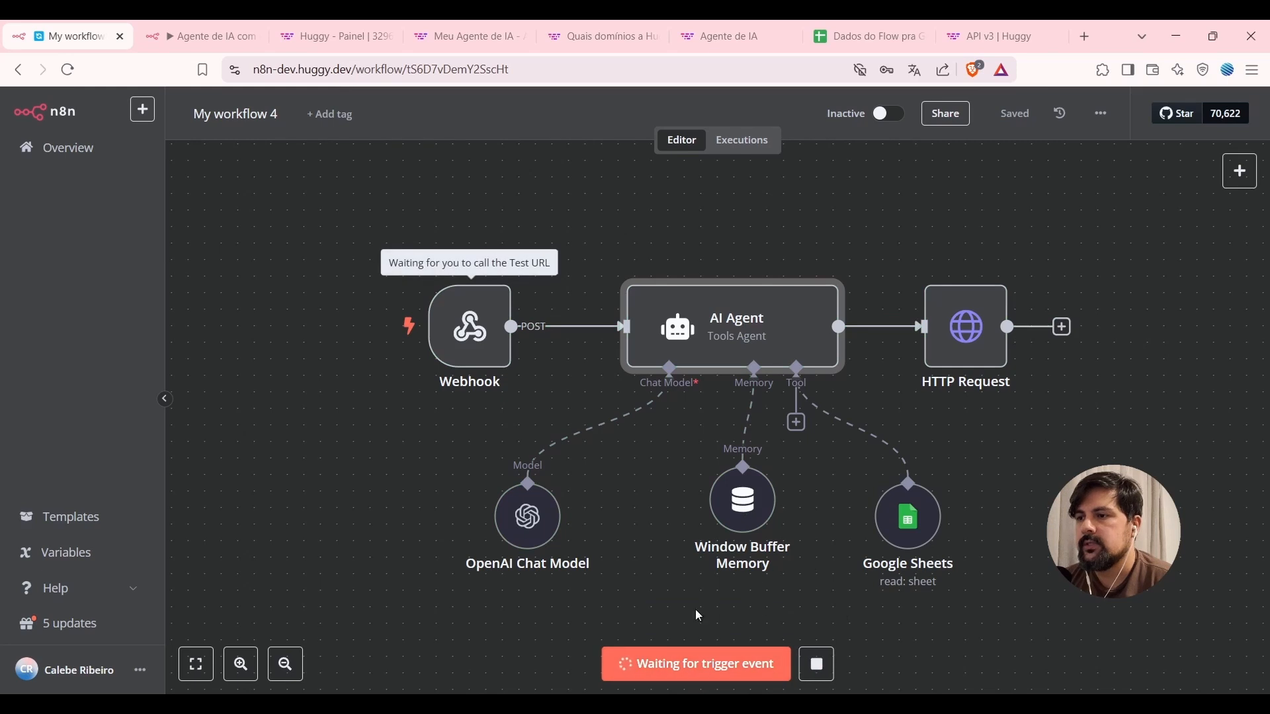
Switch to the Meu Agente de IA chat page and send the message "Oi preciso de ajuda com a Huggy".
left_click(467, 36)
left_click(833, 595)
type("Oi preciso de ajuda com a")
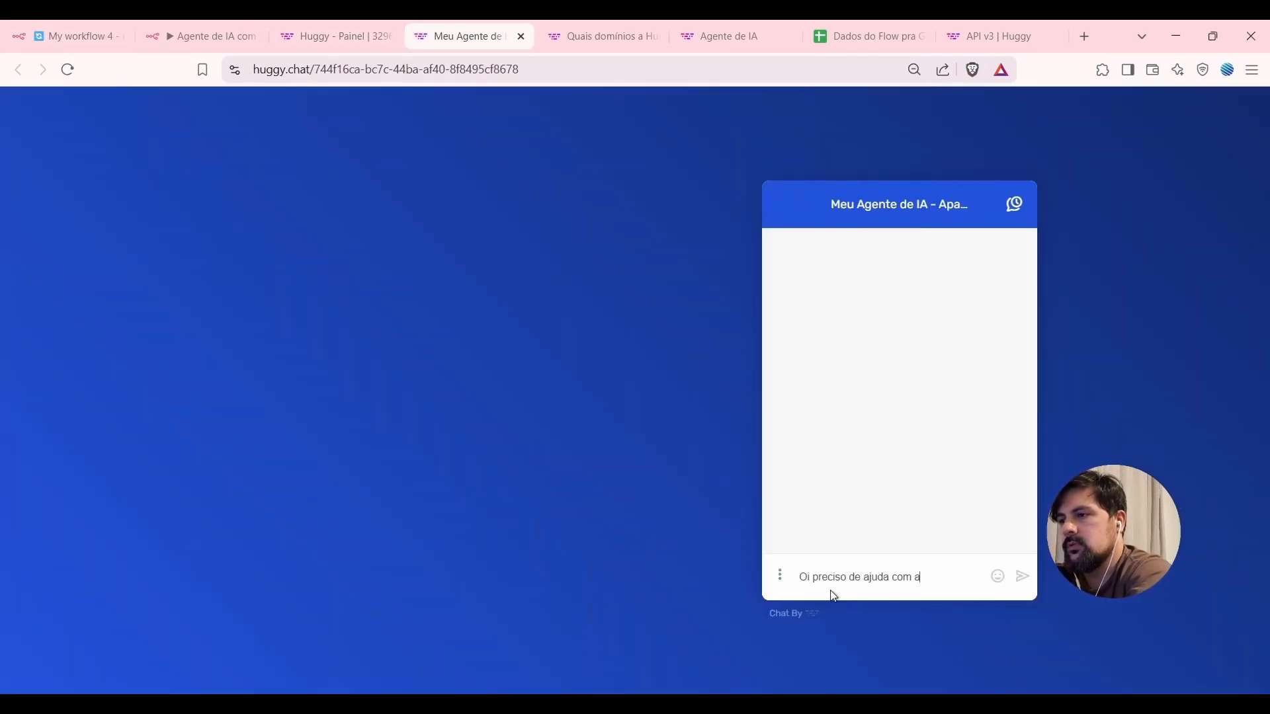
type(" Huggy")
key("Return")
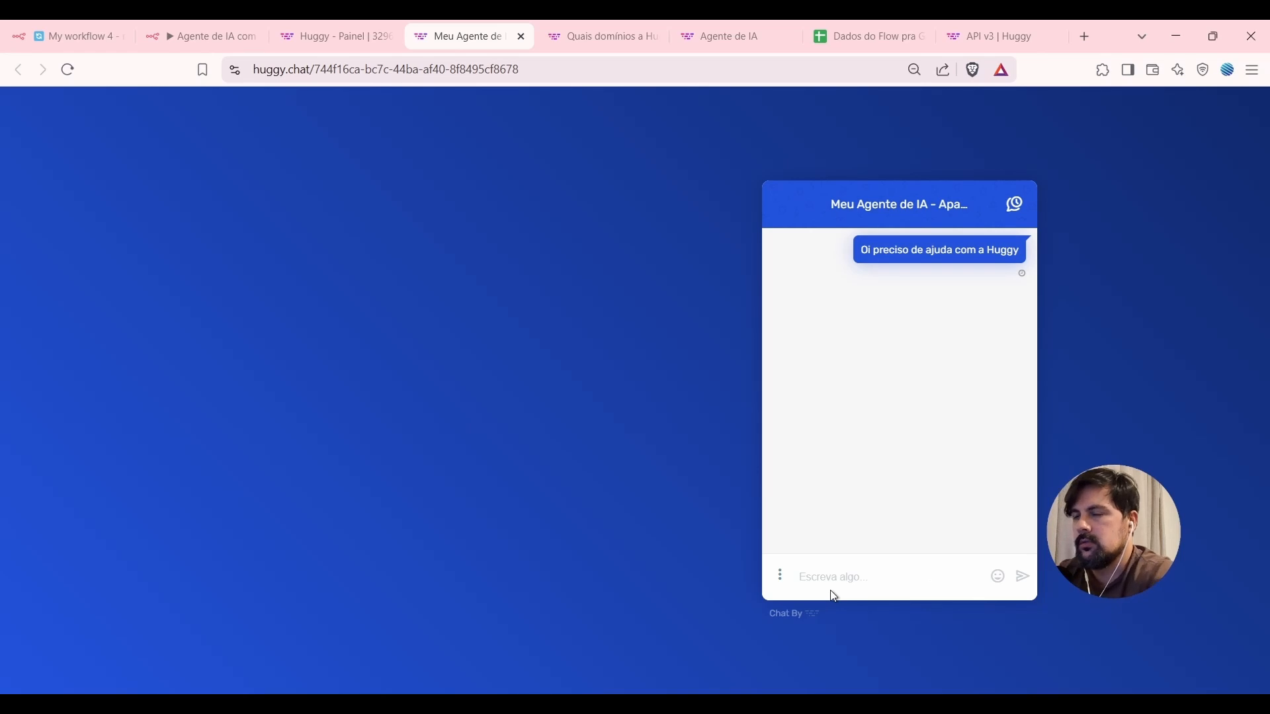
Check the test run on the n8n canvas, and read the agent's greeting in the Huggy chat.
left_click(79, 36)
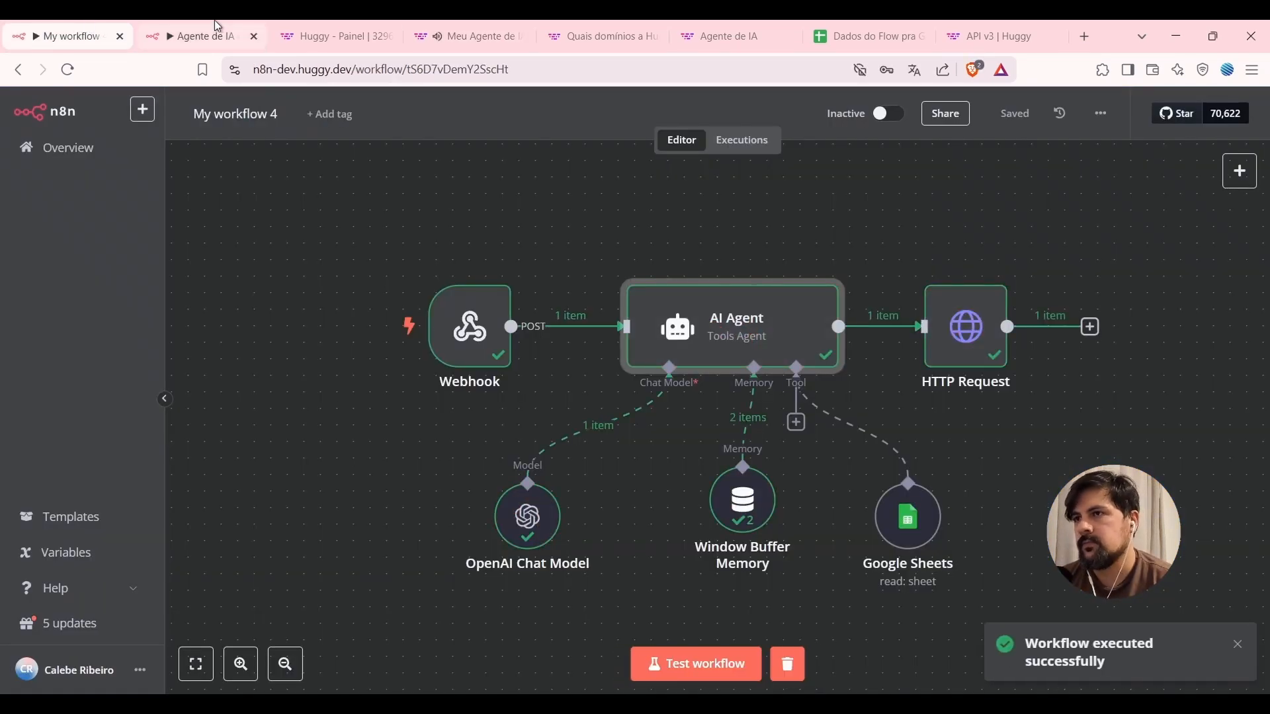
left_click(461, 22)
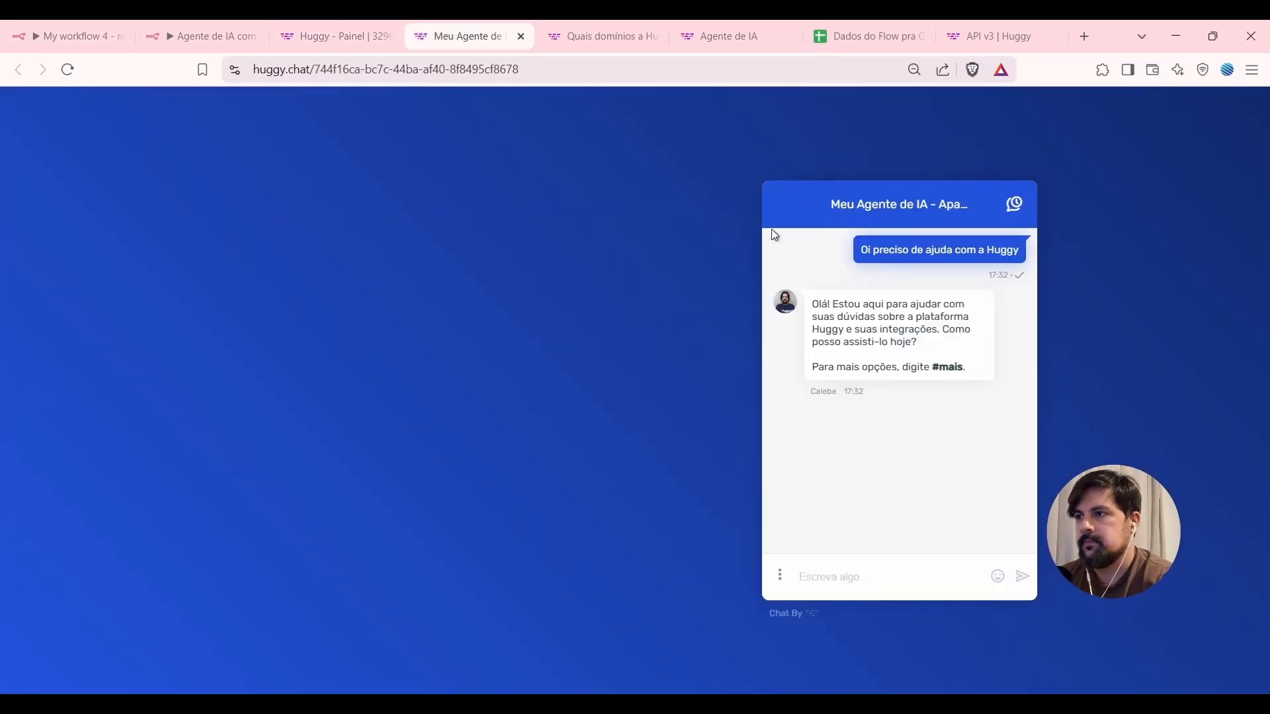
left_click_drag(830, 303, 957, 330)
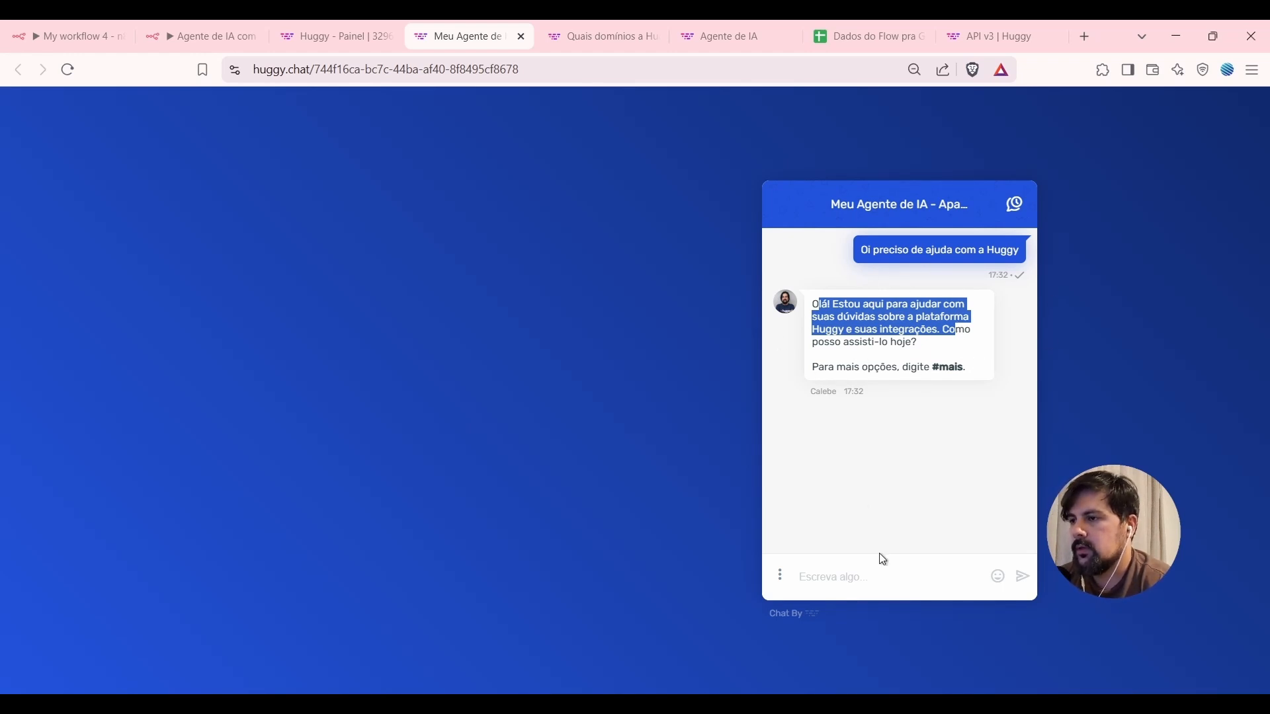
Send the question "COmo usar a ação condicional?" in the chat and enlarge the page.
left_click(877, 574)
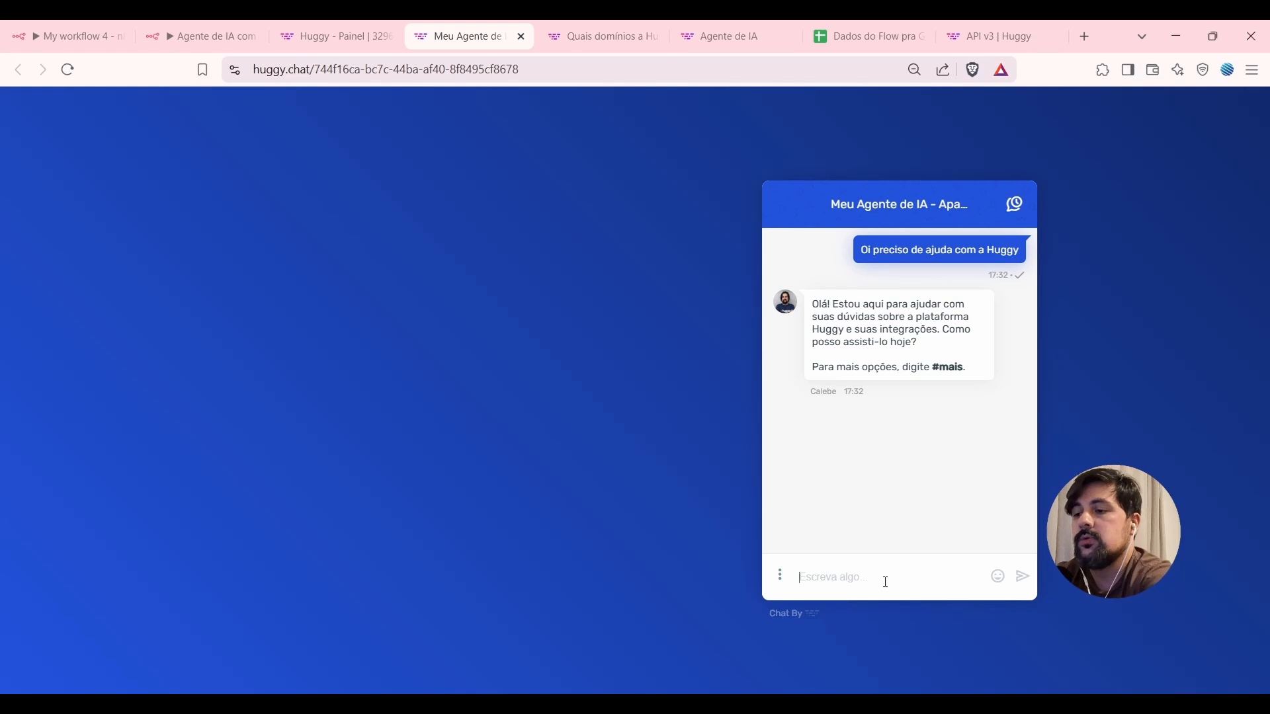
type("COmo usar a ação condicional?")
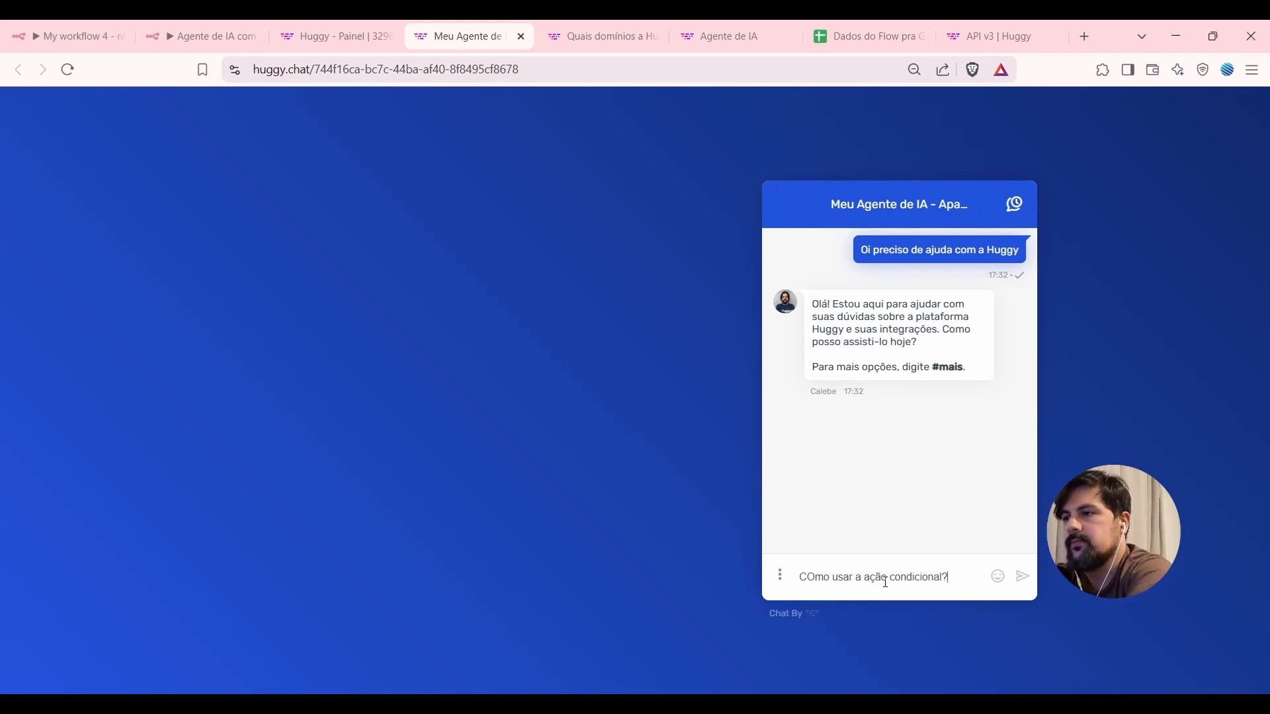
key("Return")
key("ctrl+plus")
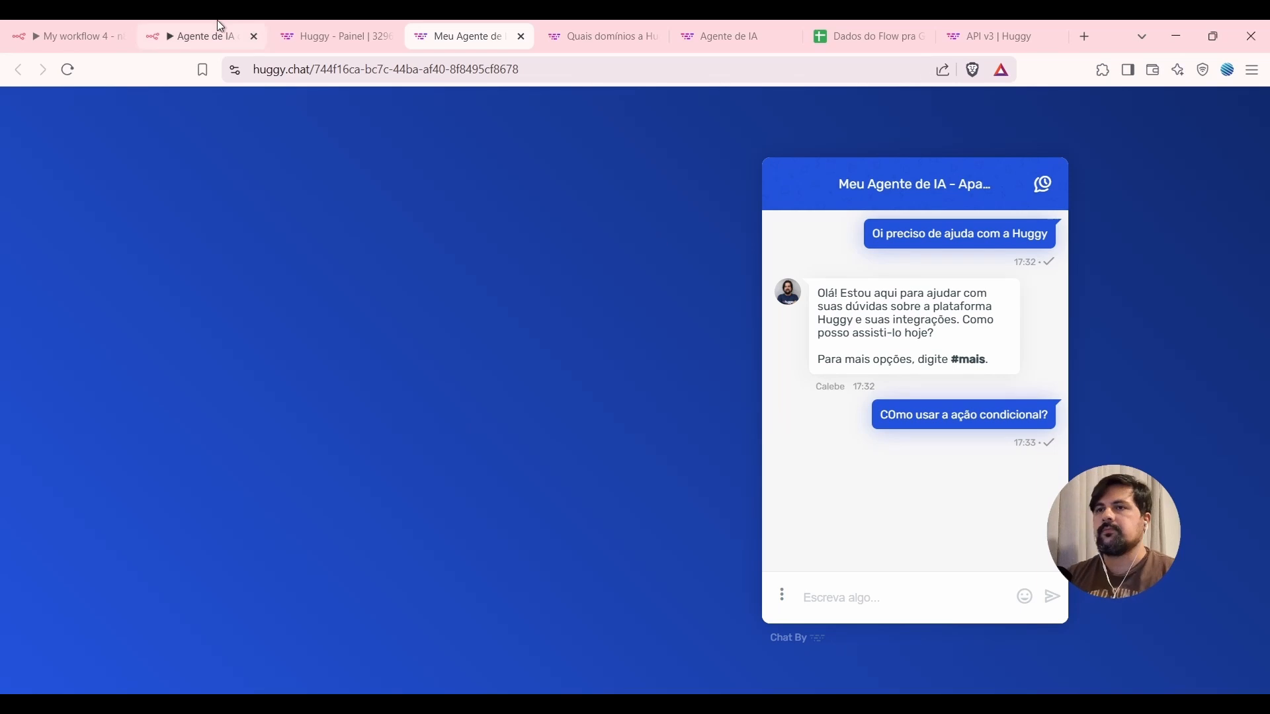
Start another test run of the n8n workflow and resend a copy of the question "COmo usar a ação condicional?" in the Huggy chat.
left_click(39, 35)
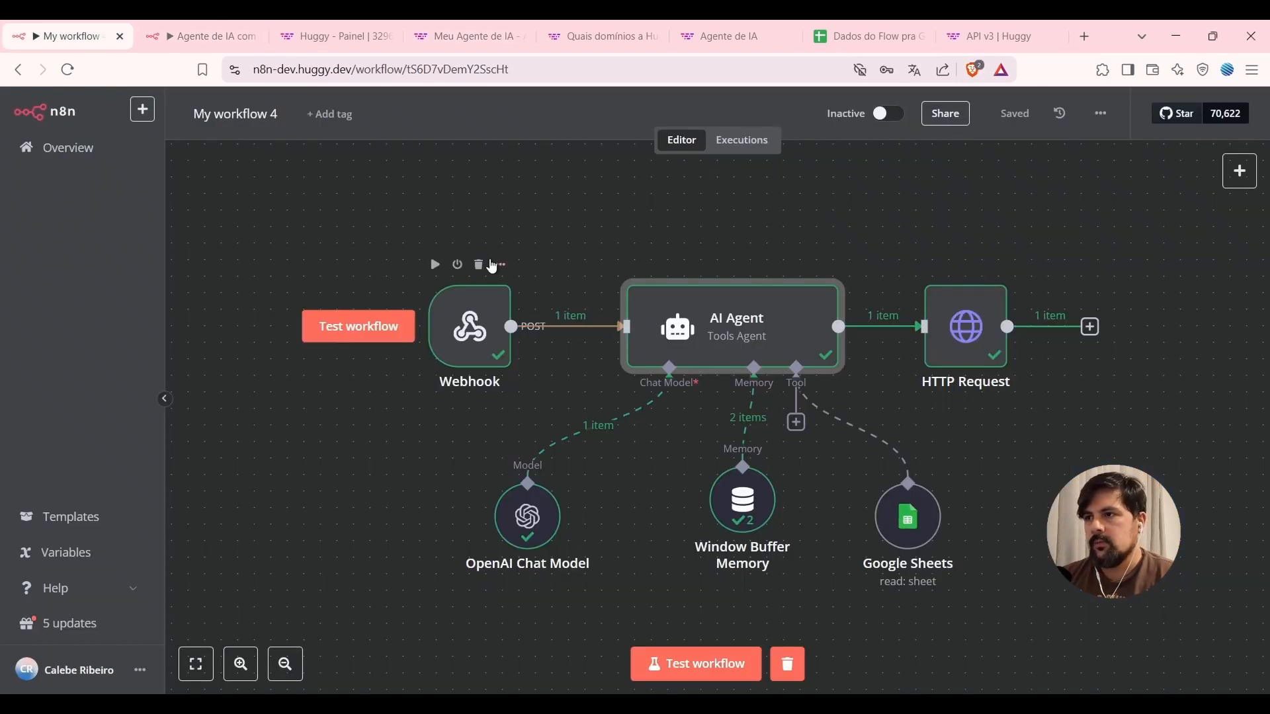
left_click(323, 331)
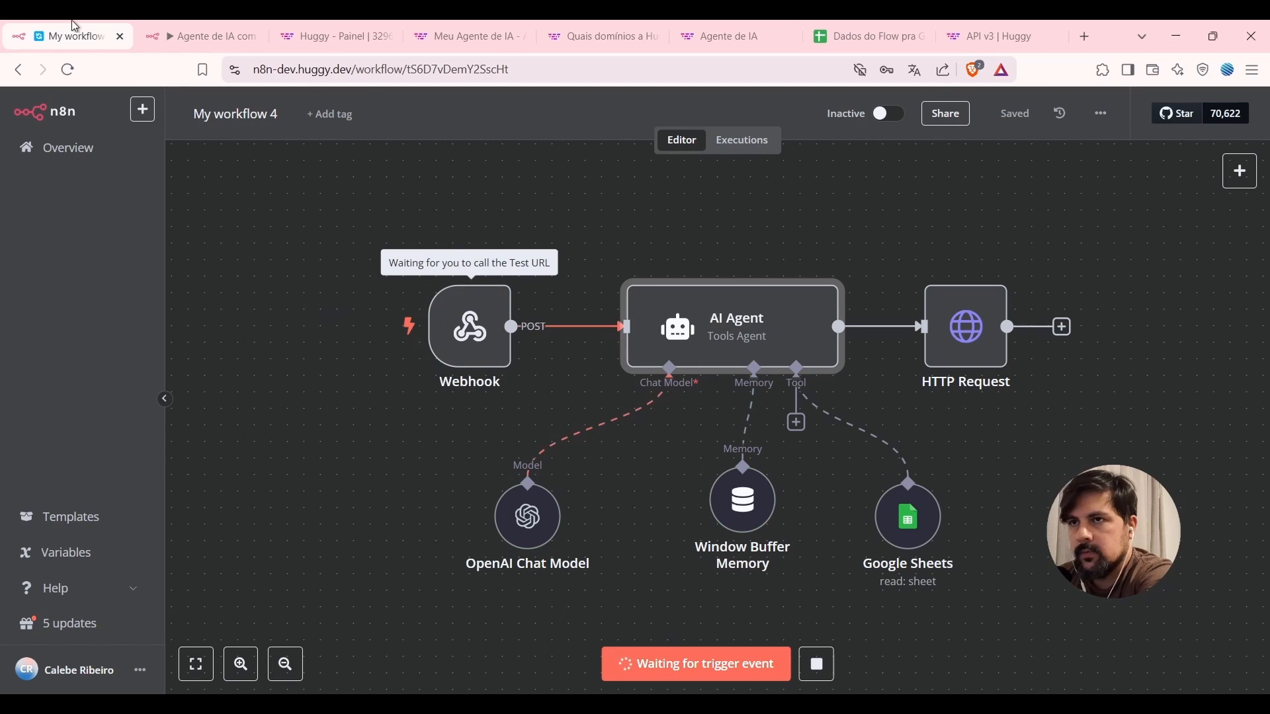
left_click(469, 35)
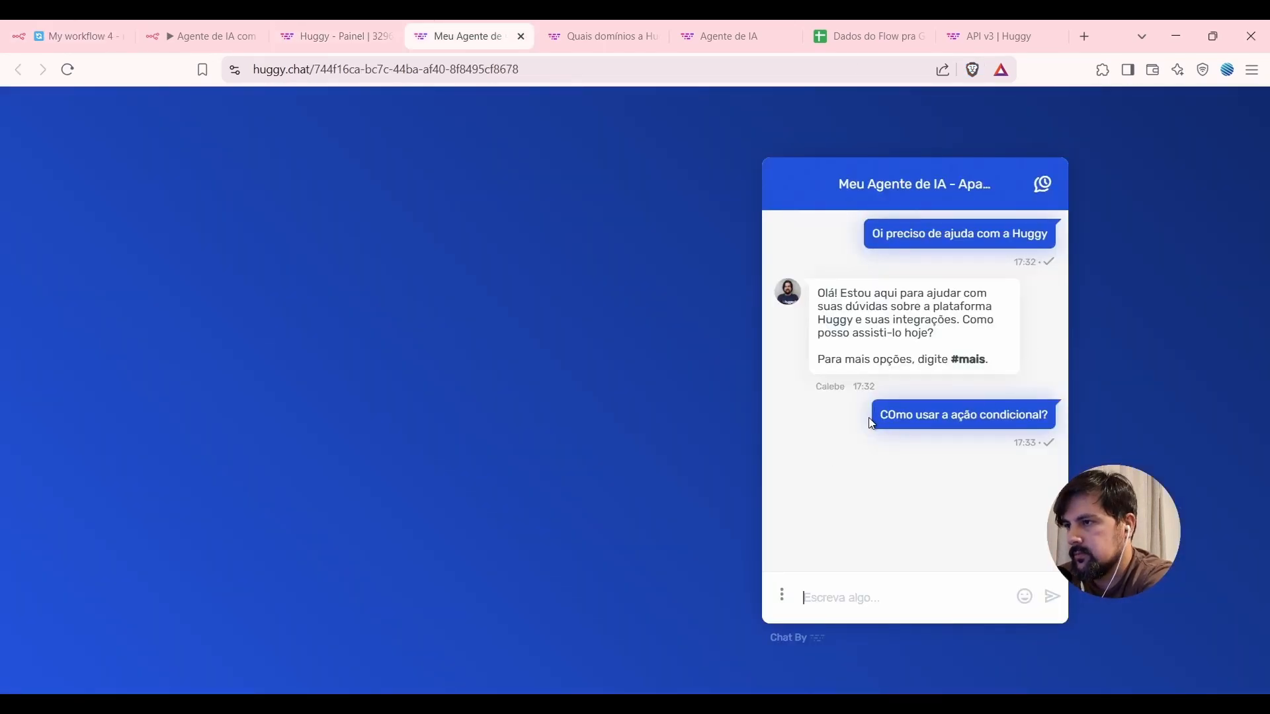
left_click_drag(883, 416, 1050, 412)
key("ctrl+c")
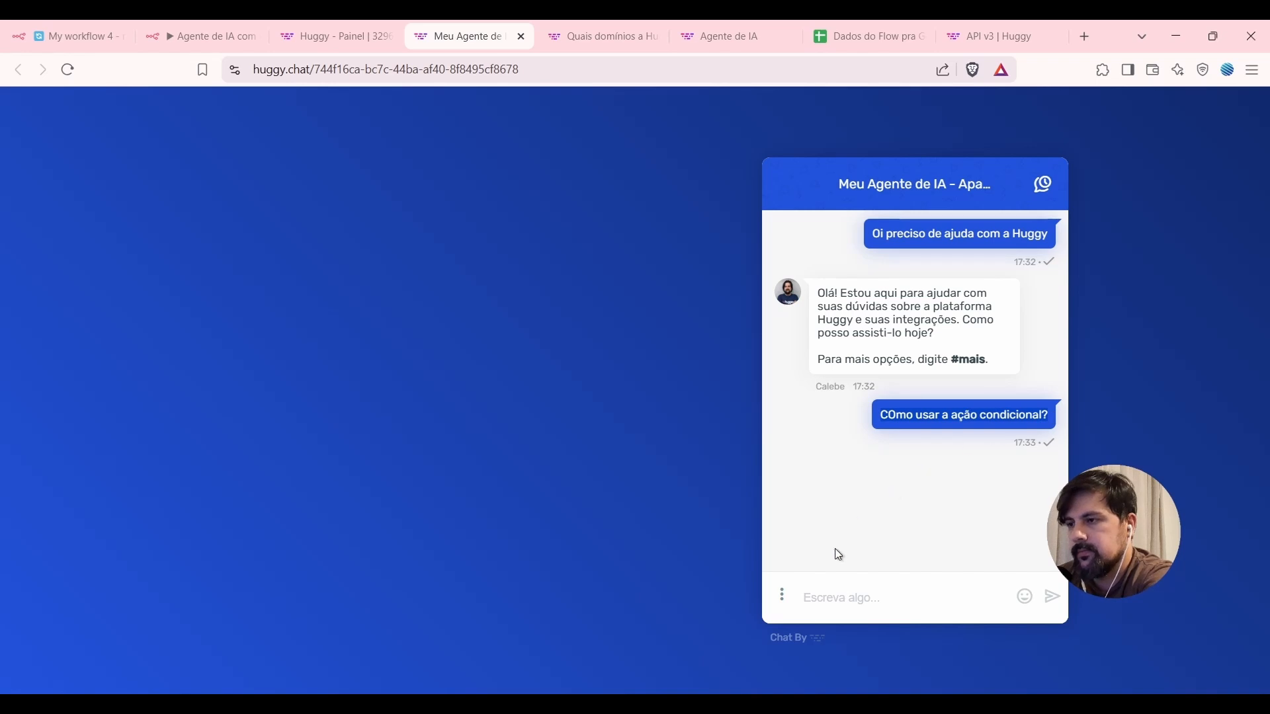
left_click(855, 598)
key("ctrl+v")
key("Return")
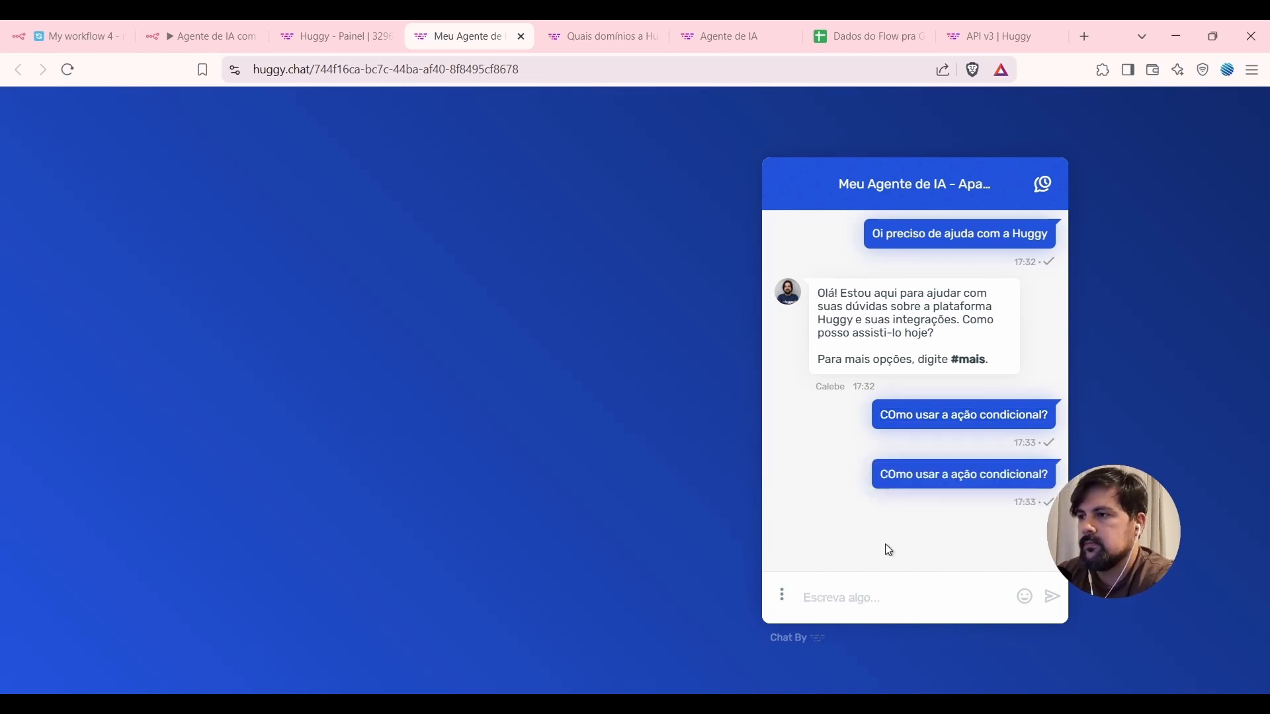
Check which nodes ran in the n8n workflow, and read the agent's full answer about the conditional action in the chat.
left_click(99, 29)
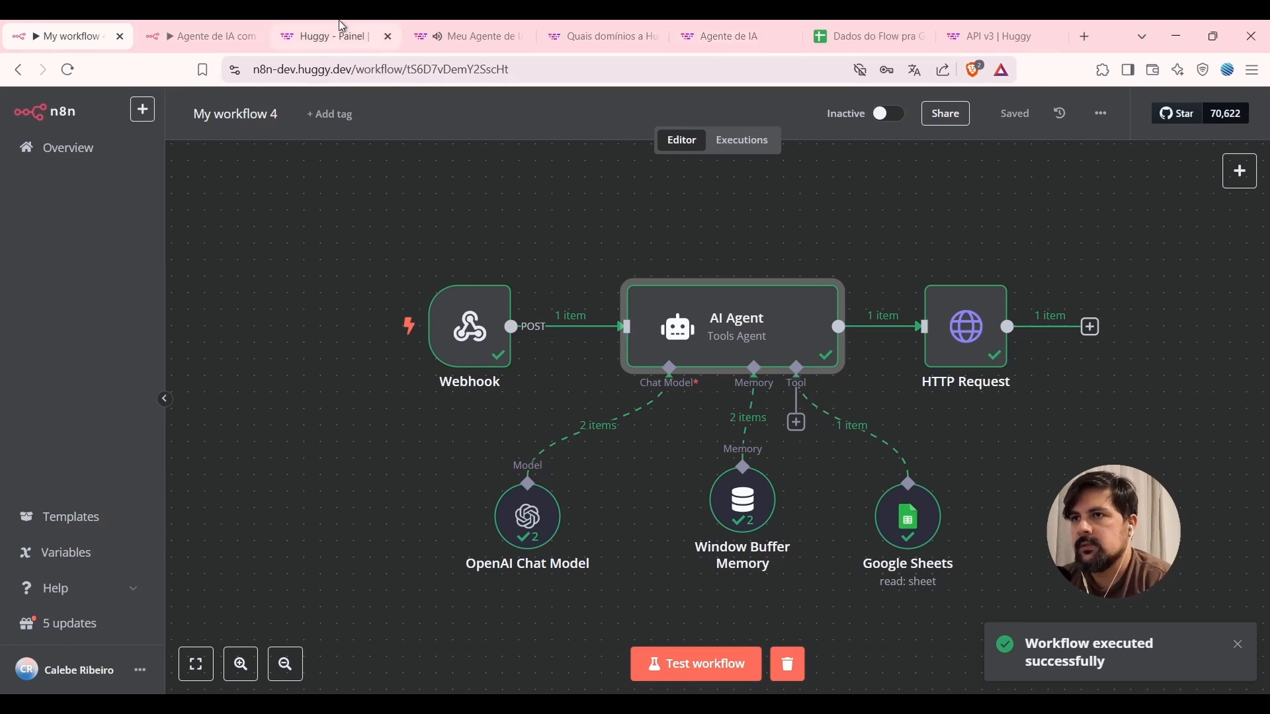
left_click(492, 27)
scroll(905, 401, "up", 10)
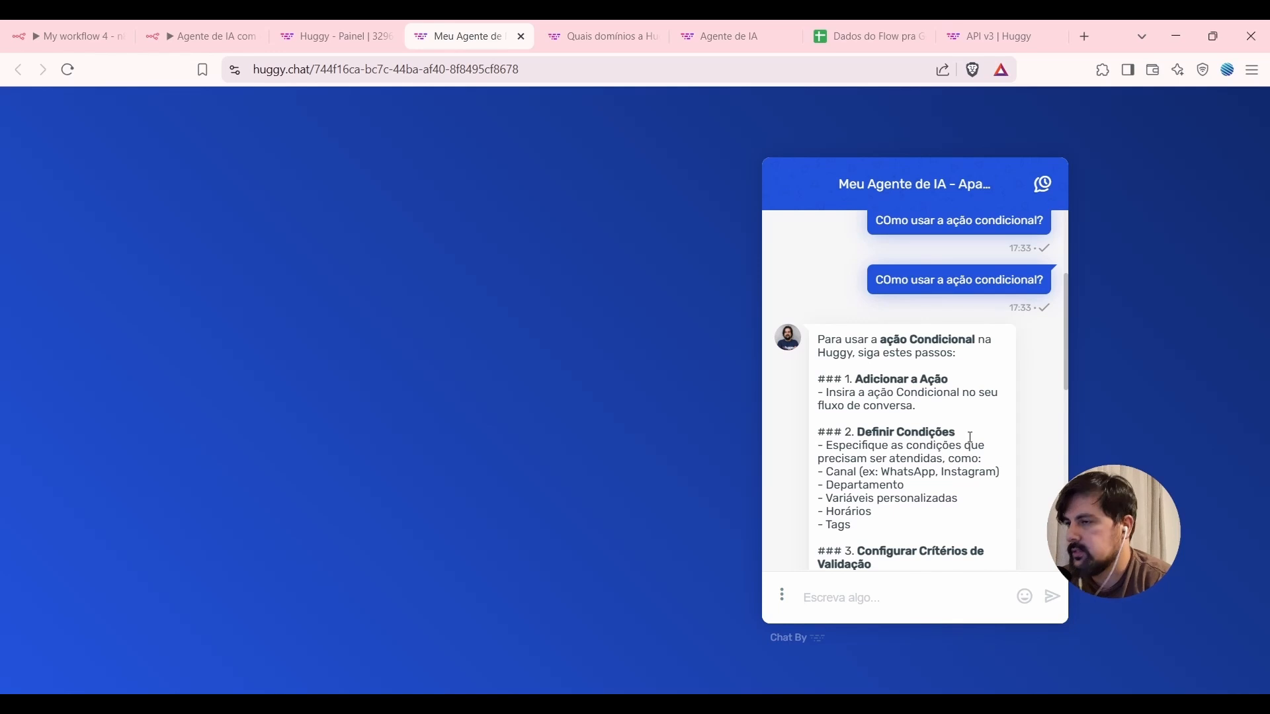
scroll(968, 440, "down", 1)
left_click_drag(869, 285, 915, 317)
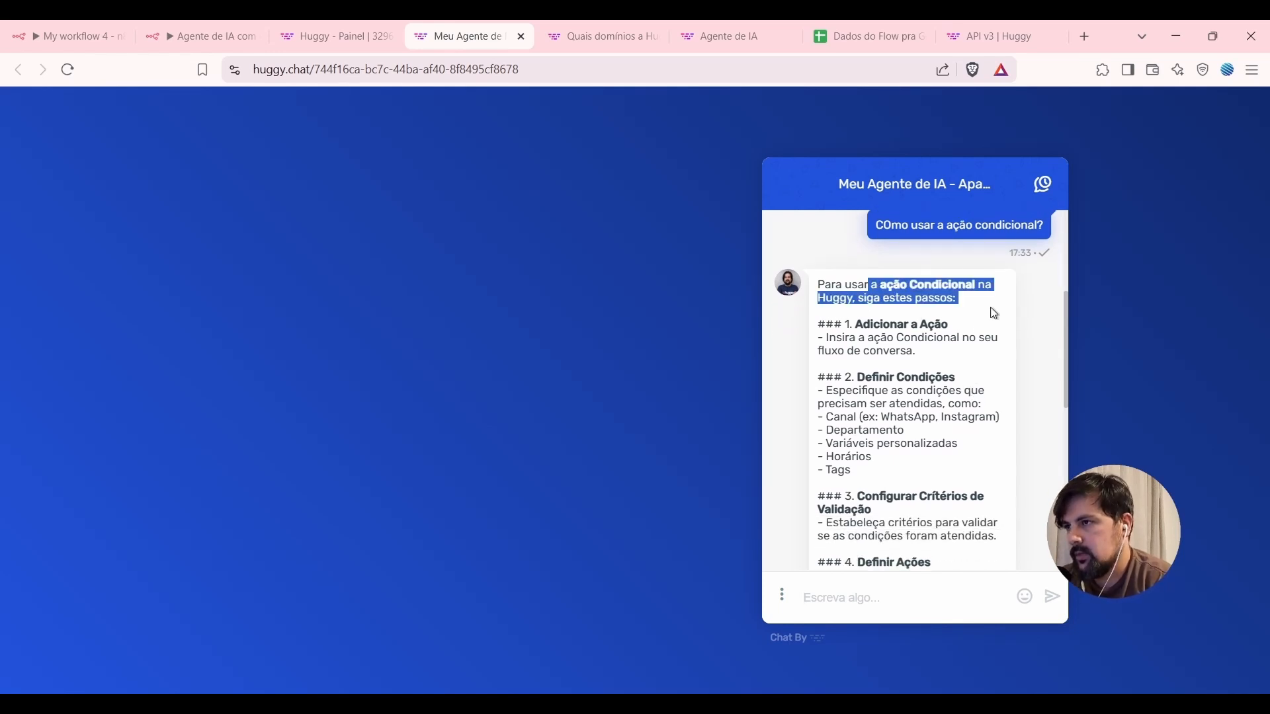
left_click(890, 324)
scroll(884, 365, "down", 8)
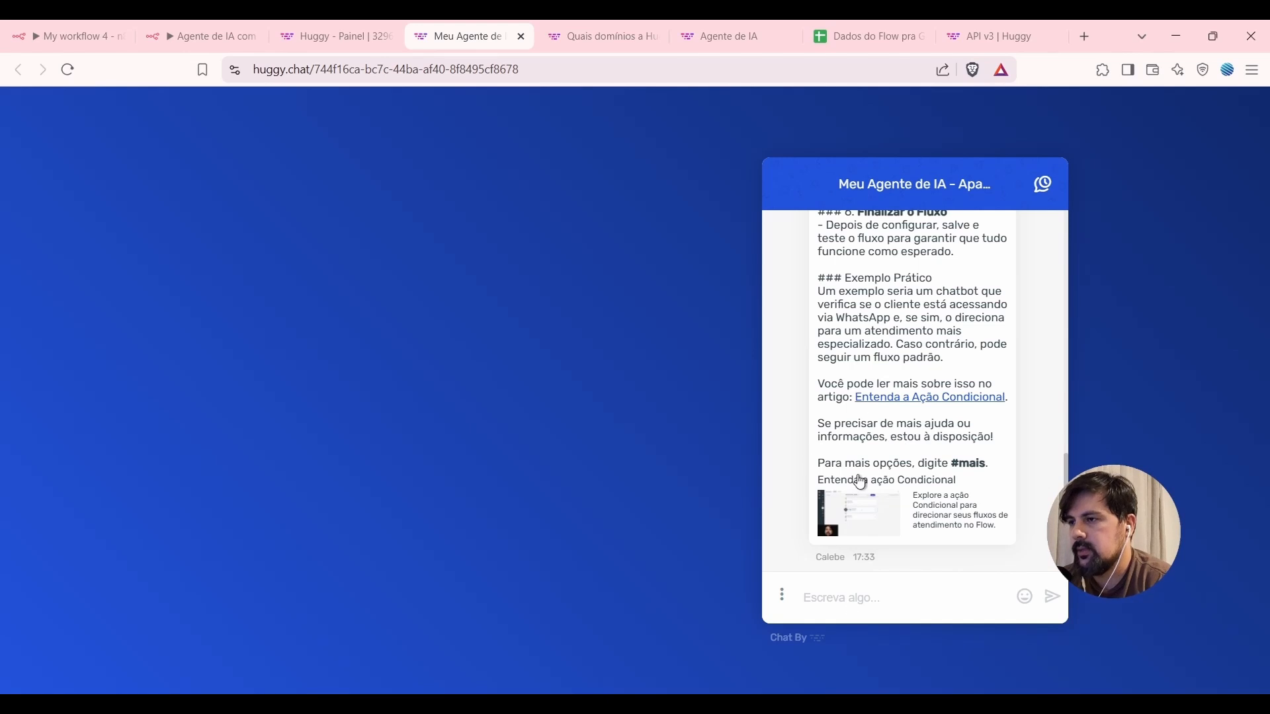
Send the follow-up question "eu posso usar variaveis de contexto?" in the chat.
type("e")
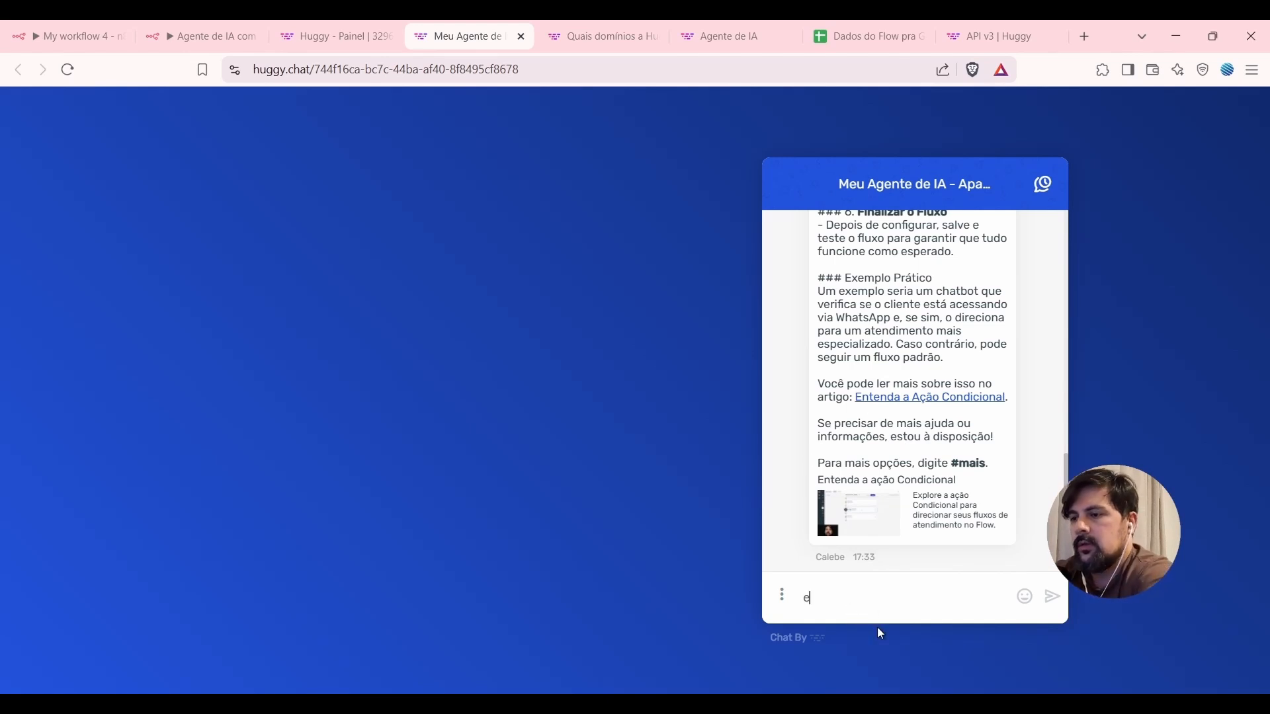
type("u posso usar varia")
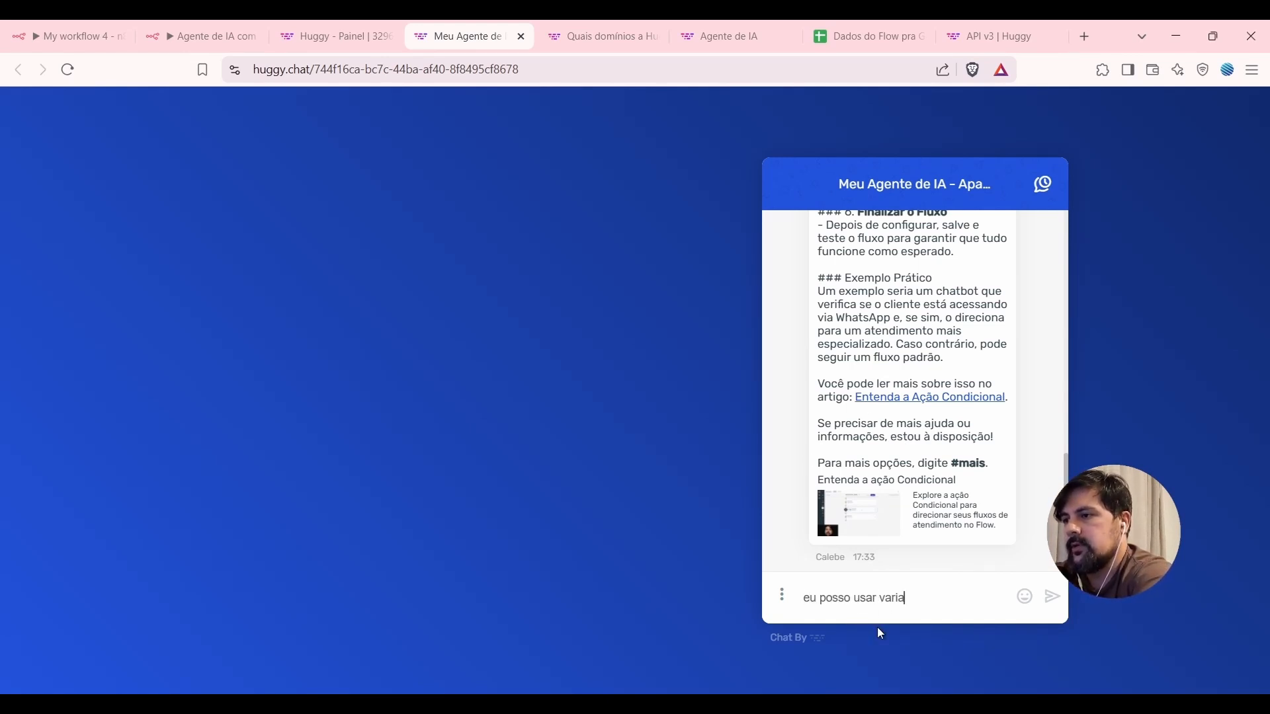
type("veis de contexto?")
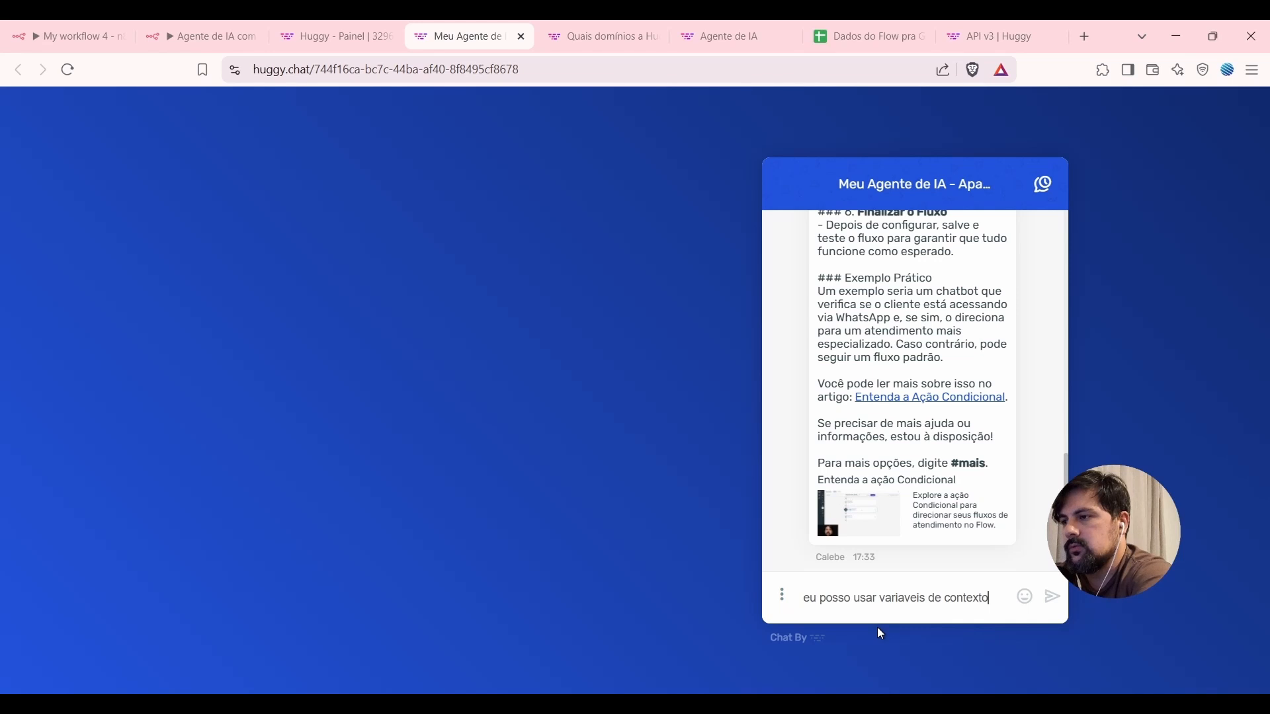
key("Return")
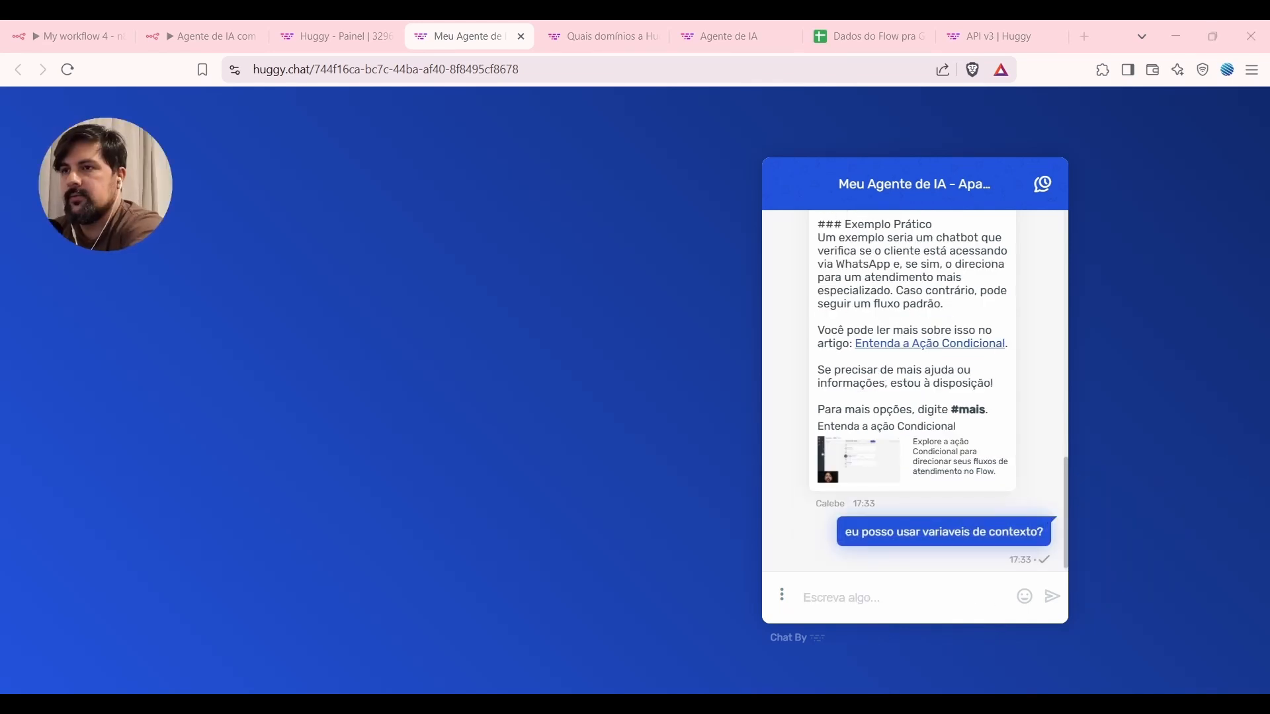
Start a new test run of the n8n workflow and resend the question "eu posso usar variaveis de contexto?" in the Huggy chat.
left_click(57, 26)
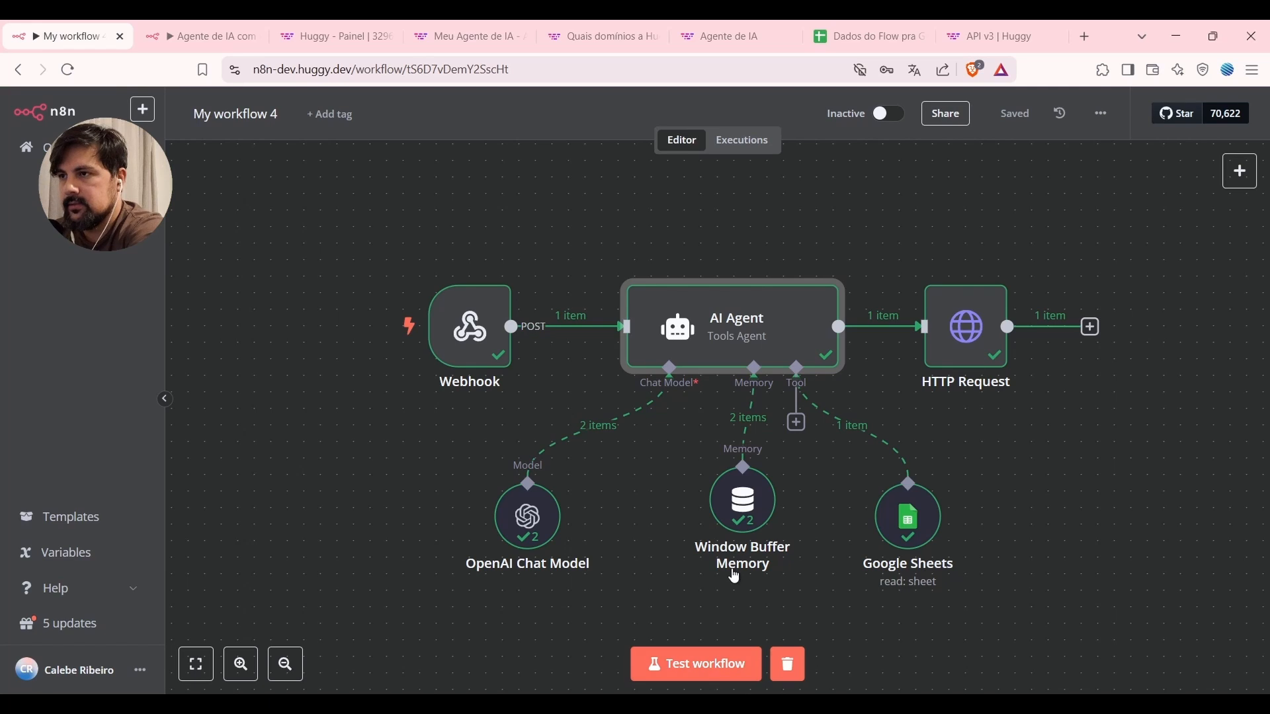
left_click(706, 675)
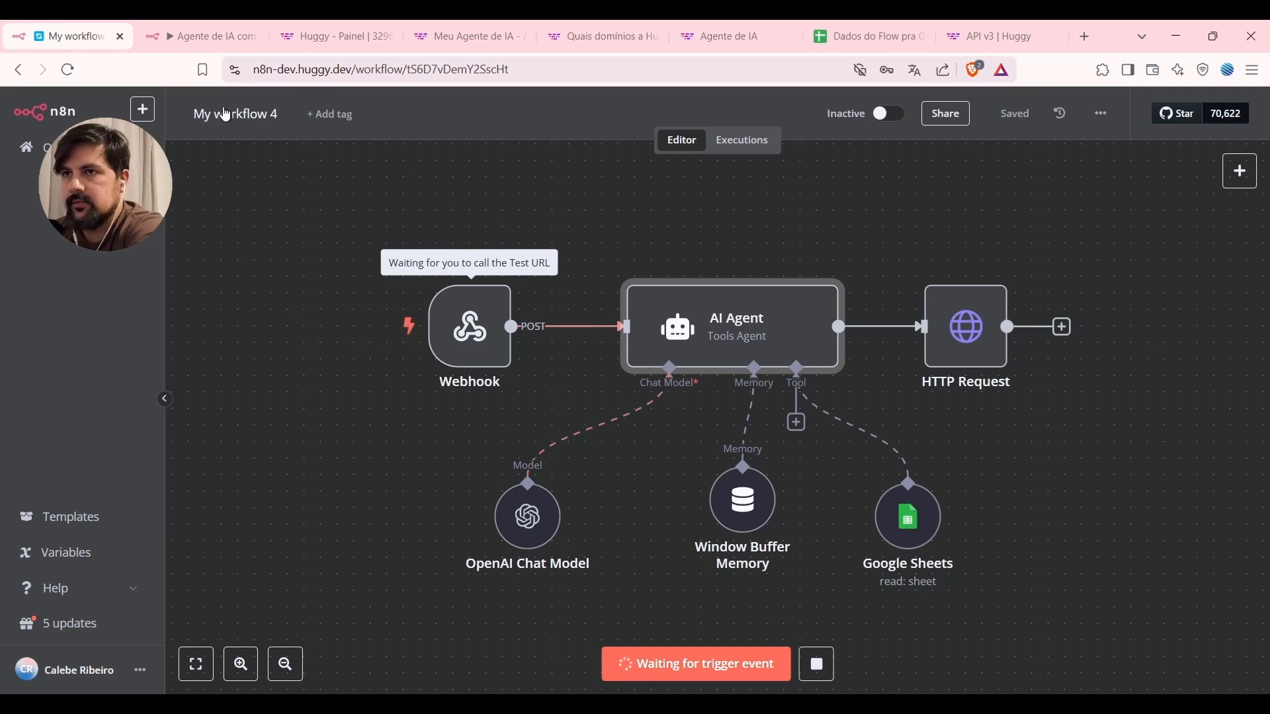
left_click(476, 25)
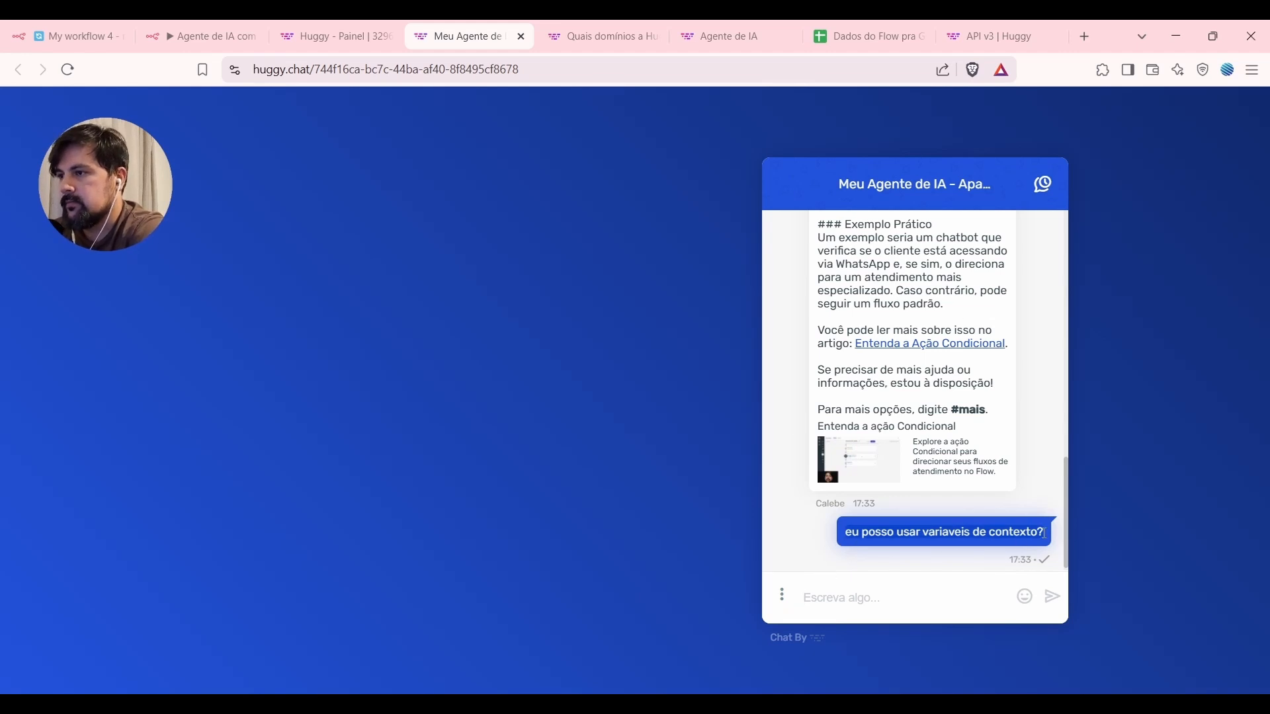
type("eu posso usar variaveis de contexto?")
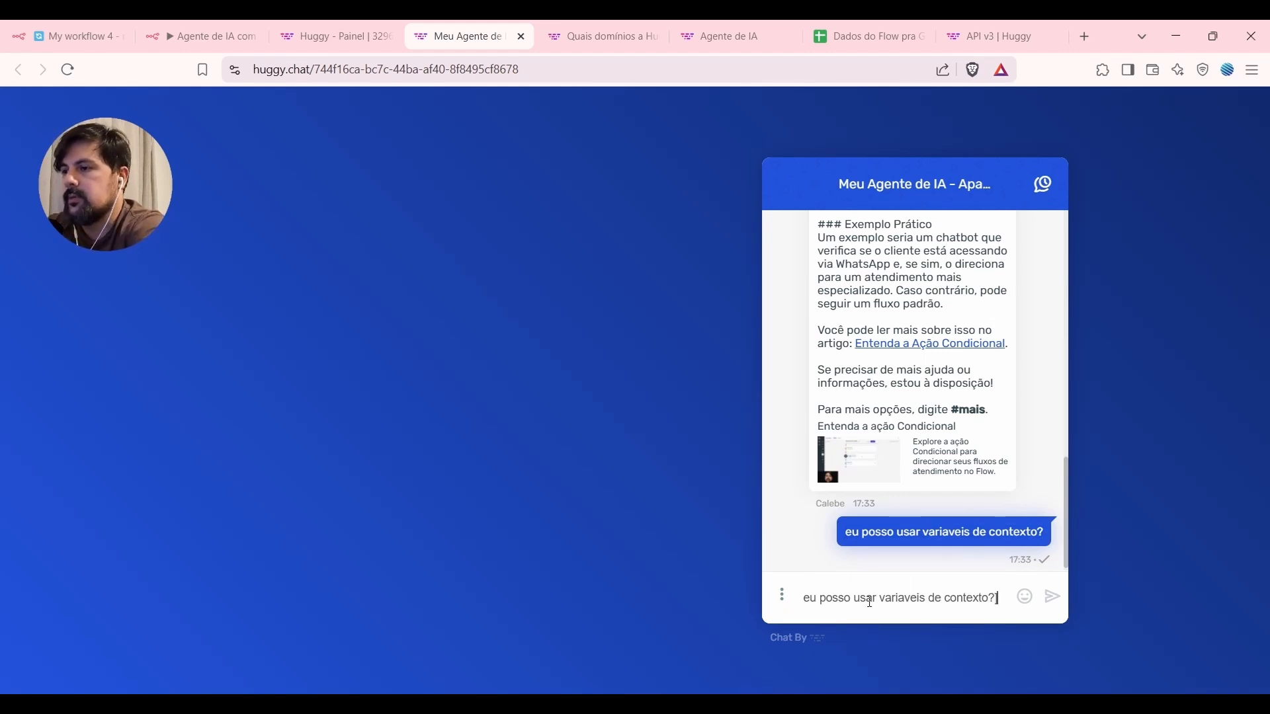
key("Return")
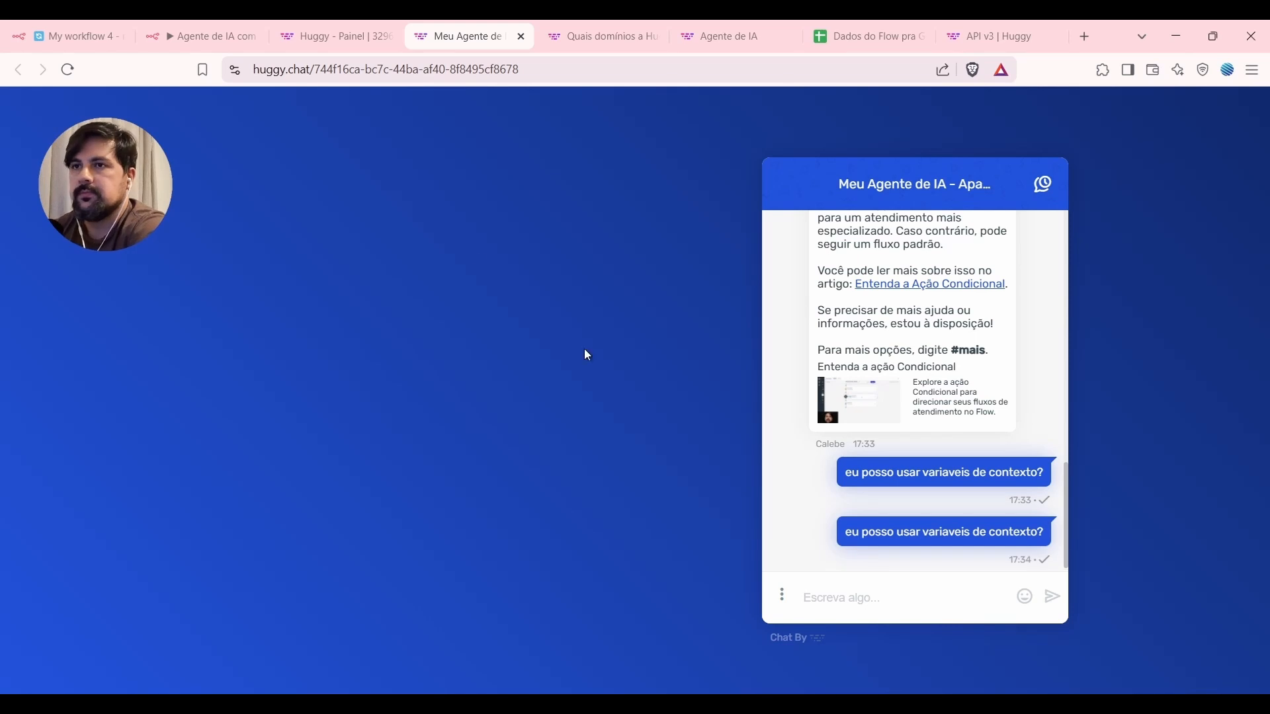
Check which nodes ran in the n8n workflow, and read the agent's full answer about context variables in the chat.
left_click(99, 39)
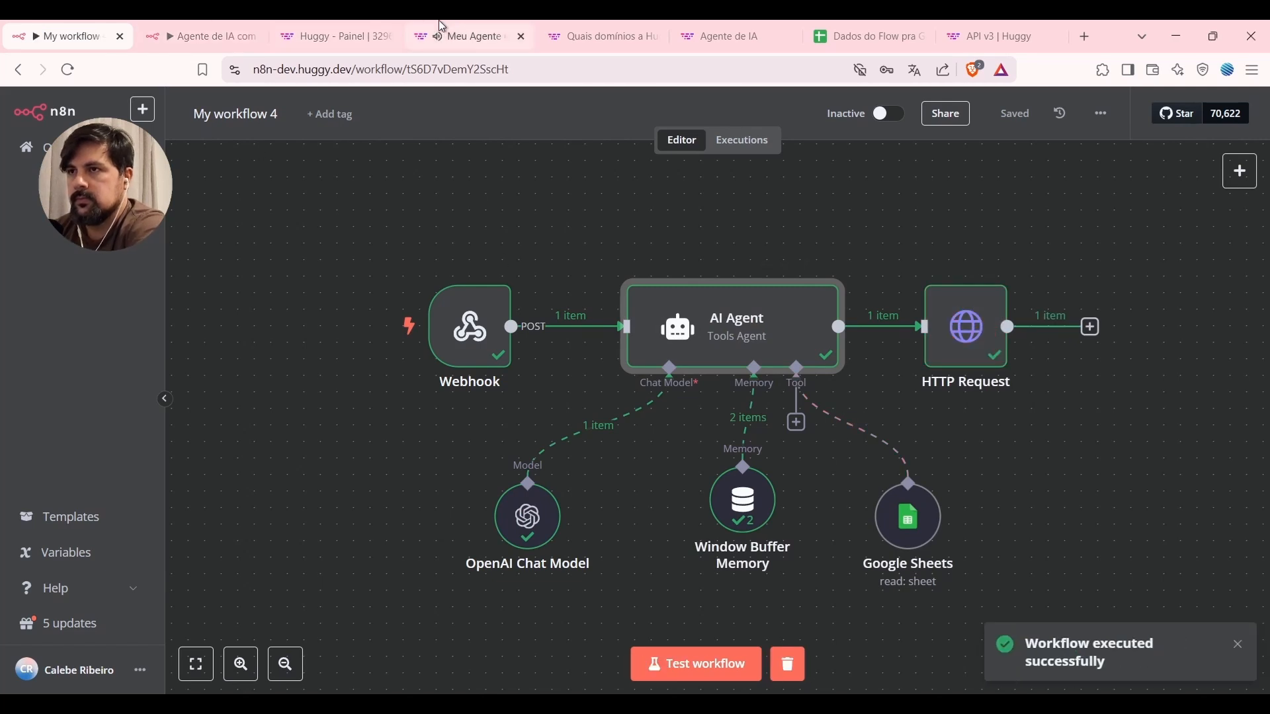
left_click(463, 36)
scroll(884, 371, "up", 3)
scroll(883, 371, "up", 10)
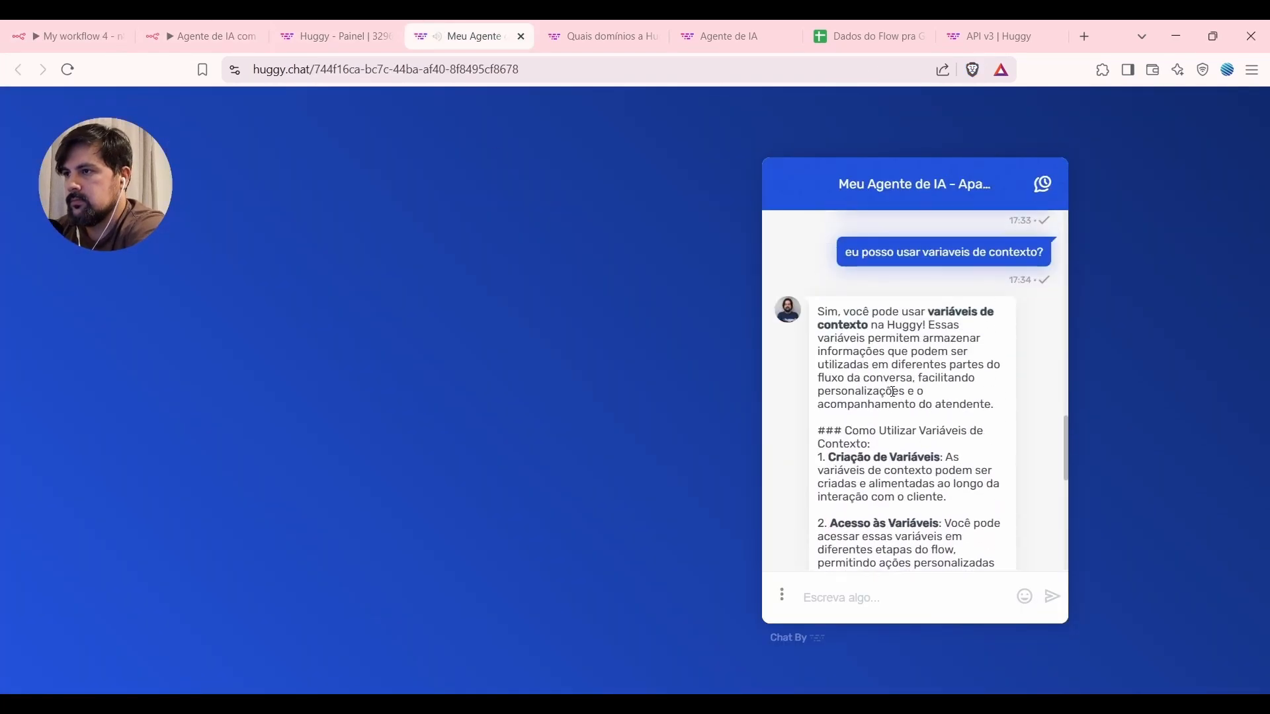
scroll(892, 426, "down", 1)
left_click_drag(925, 366, 919, 392)
scroll(887, 435, "down", 2)
scroll(887, 436, "down", 6)
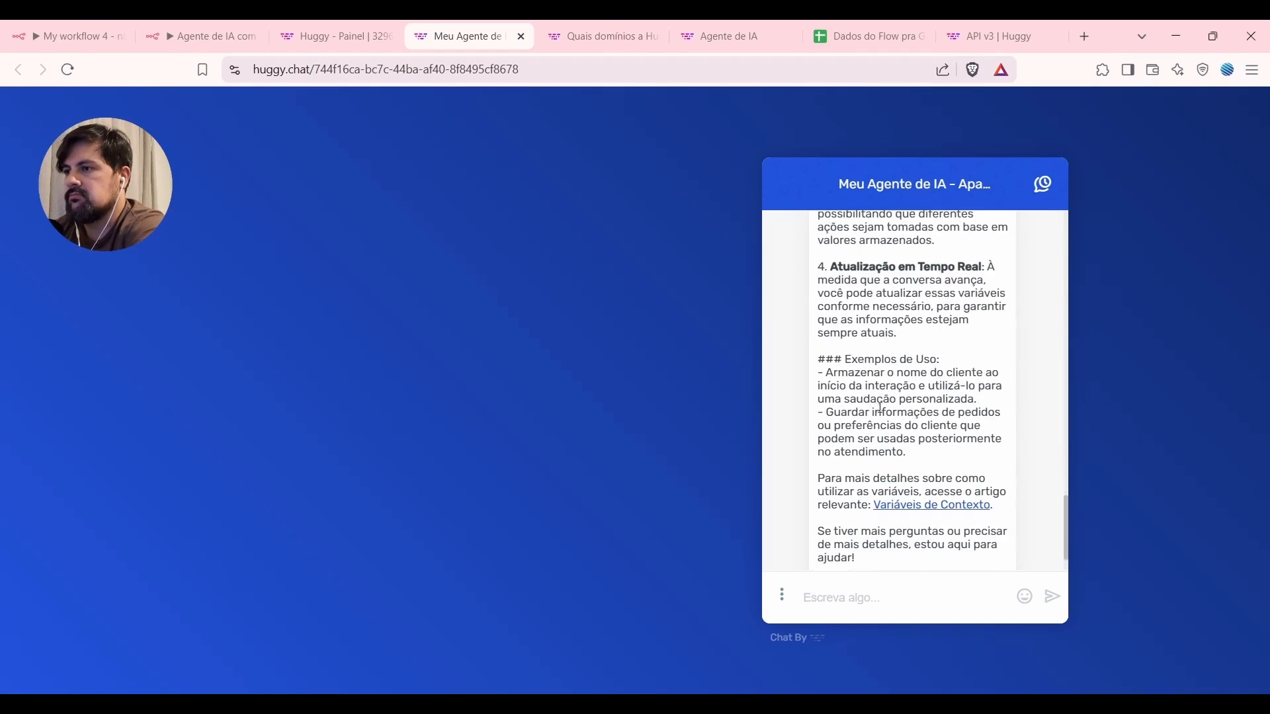
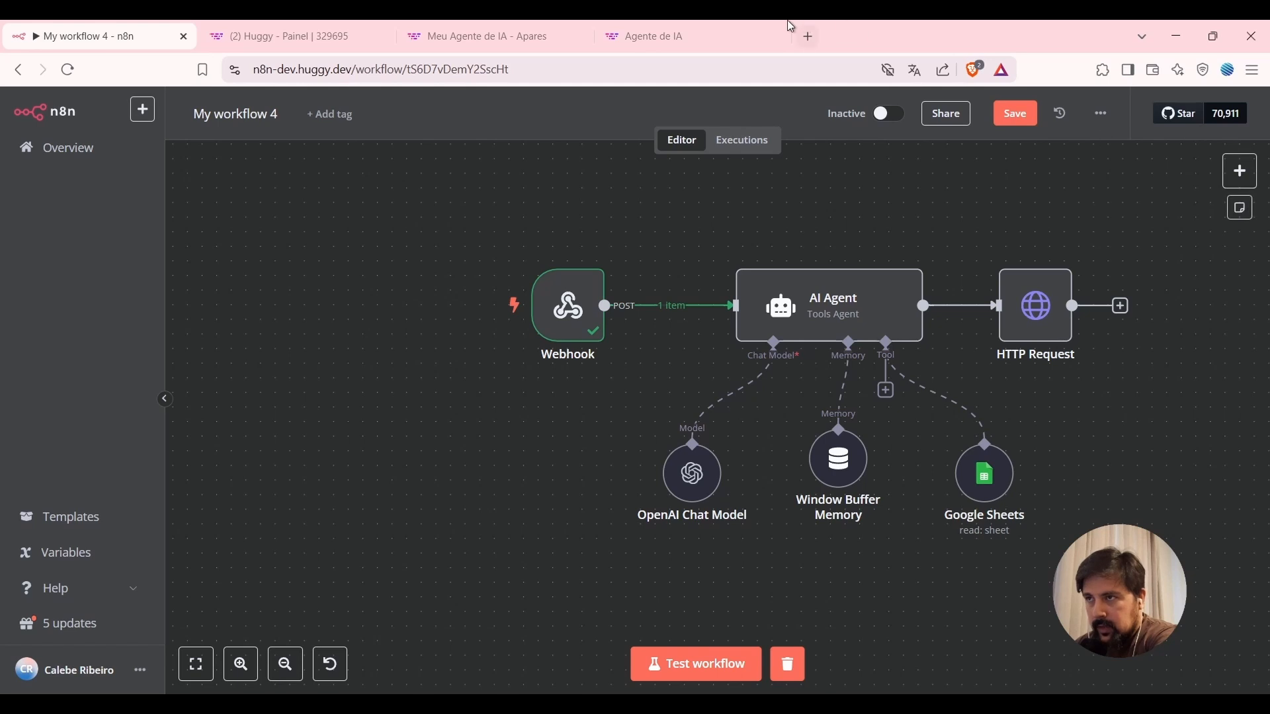
Review the start of the earlier conversation in the "Agente de IA" chat, including its greeting question and menu options.
left_click(733, 30)
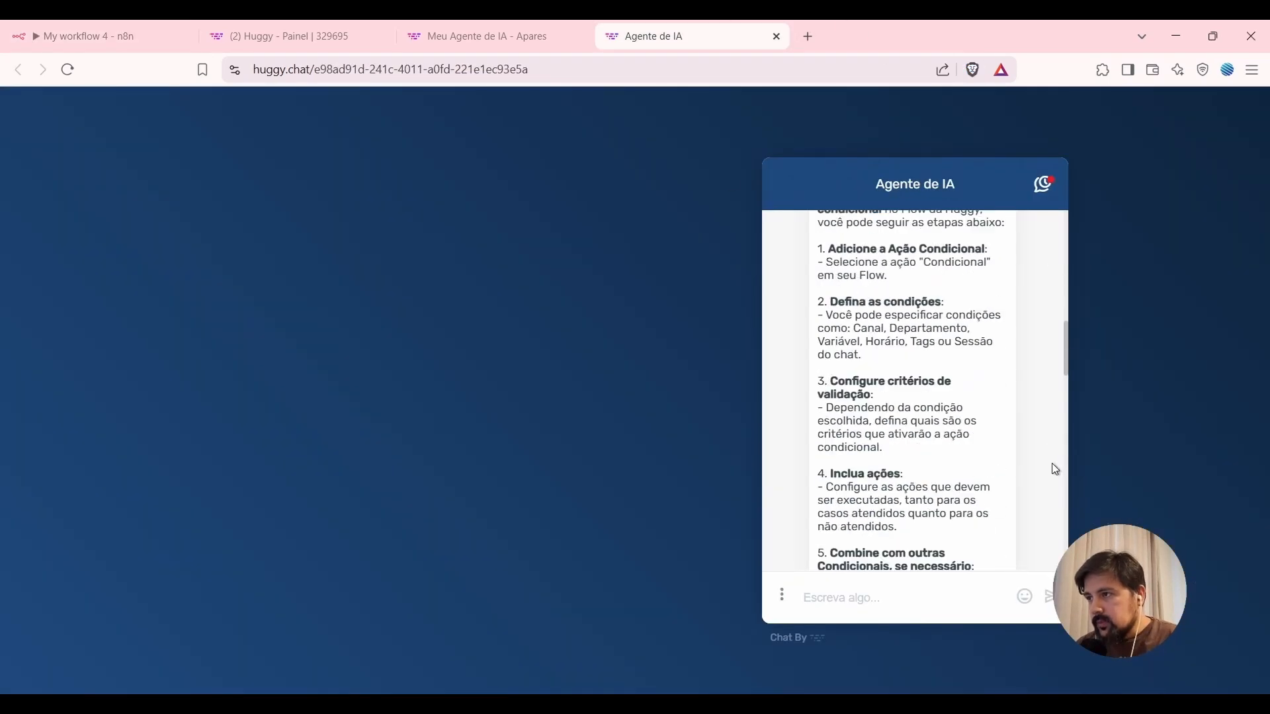
scroll(1052, 468, "up", 10)
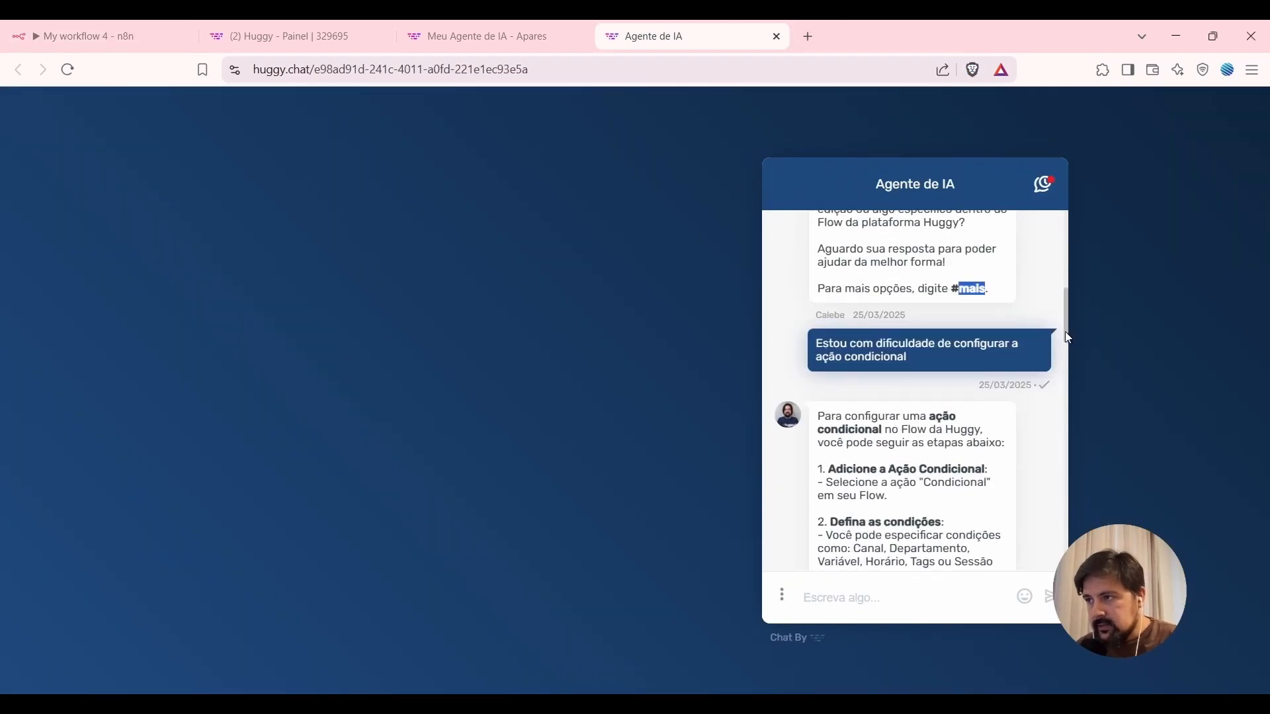
left_click_drag(1063, 338, 1062, 250)
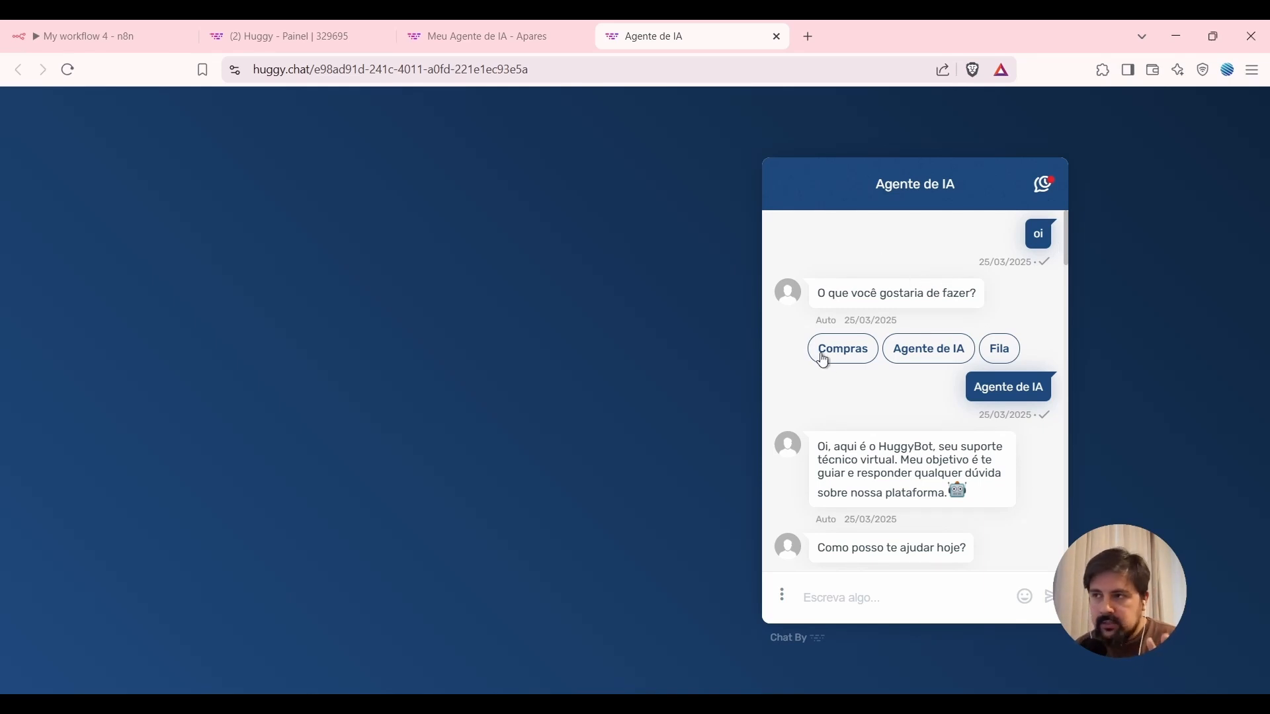
left_click_drag(829, 292, 983, 293)
left_click(992, 293)
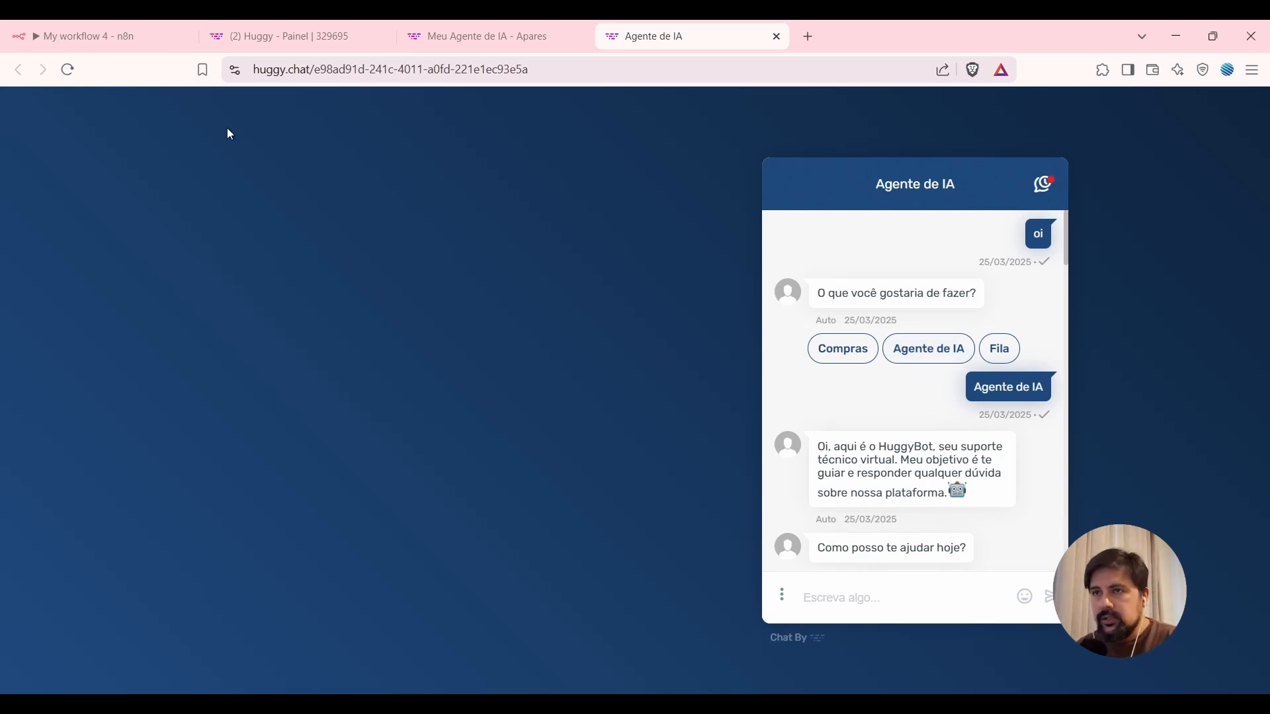
Examine the "IA contexto - Menu inicial" flow in the Huggy panel's "IA com contexto" project, and return to the project's flow list.
left_click(285, 33)
left_click(996, 101)
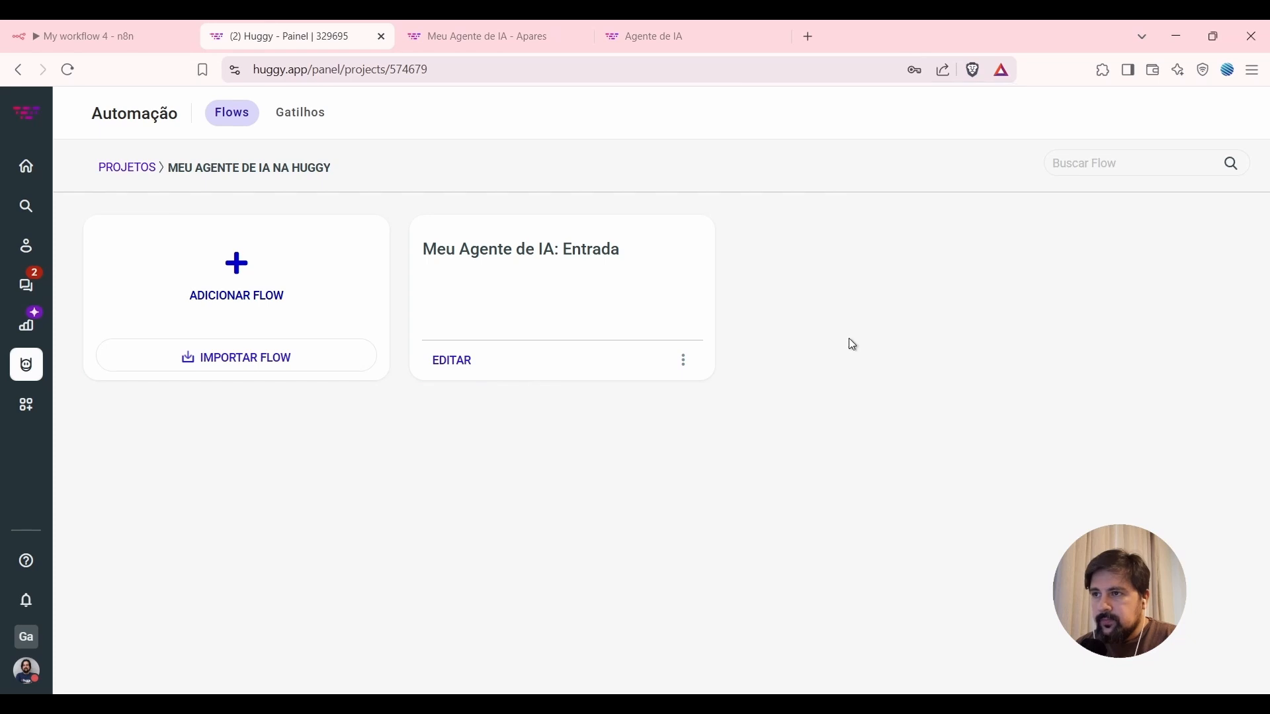
left_click(141, 171)
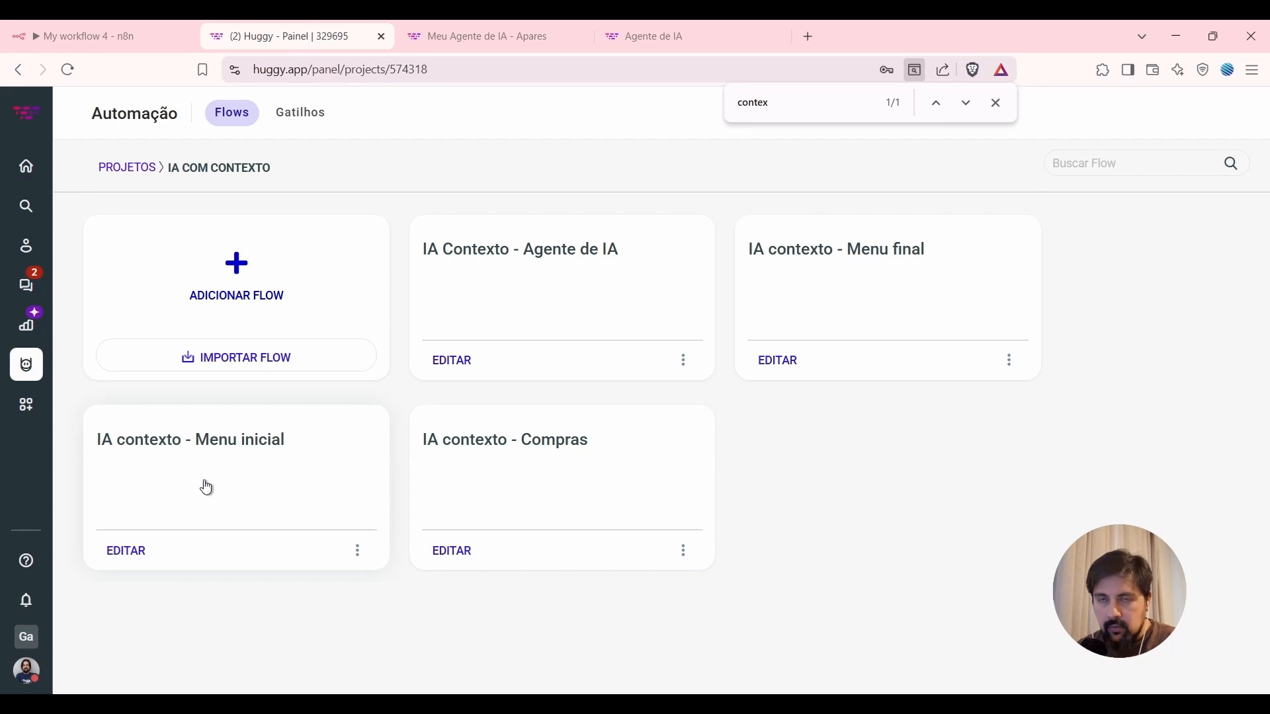
left_click(305, 474)
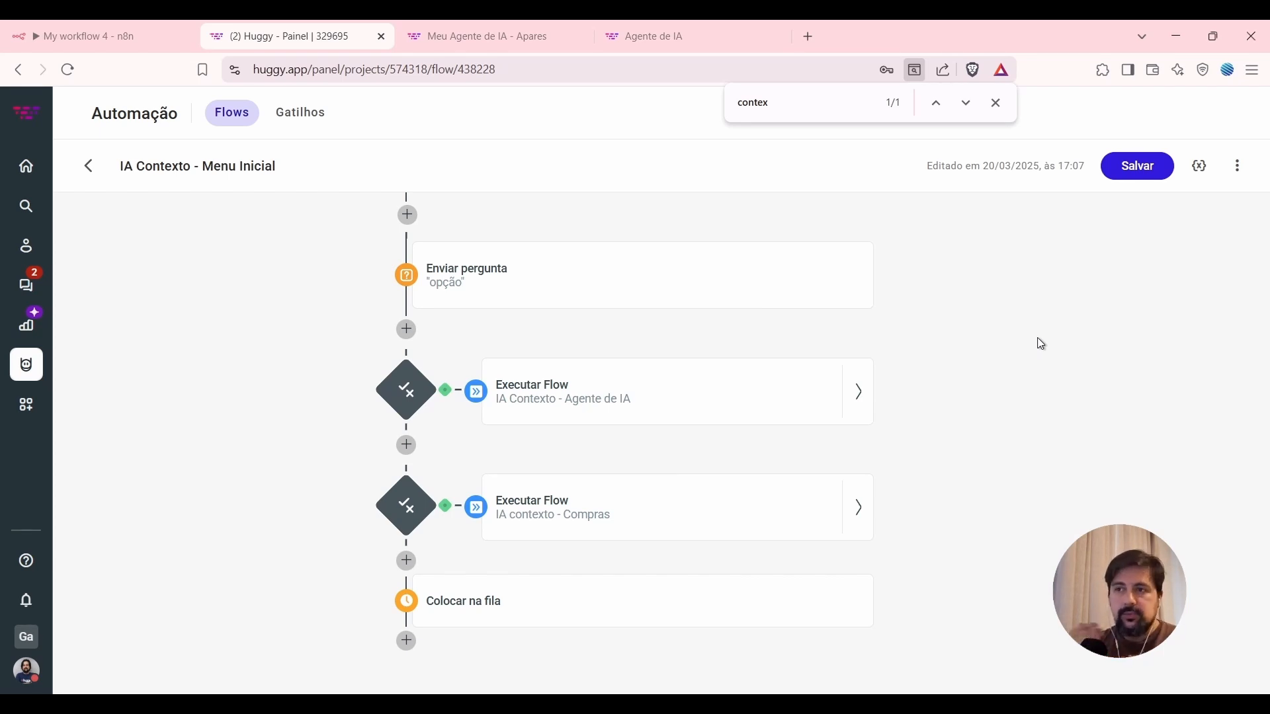
left_click(997, 103)
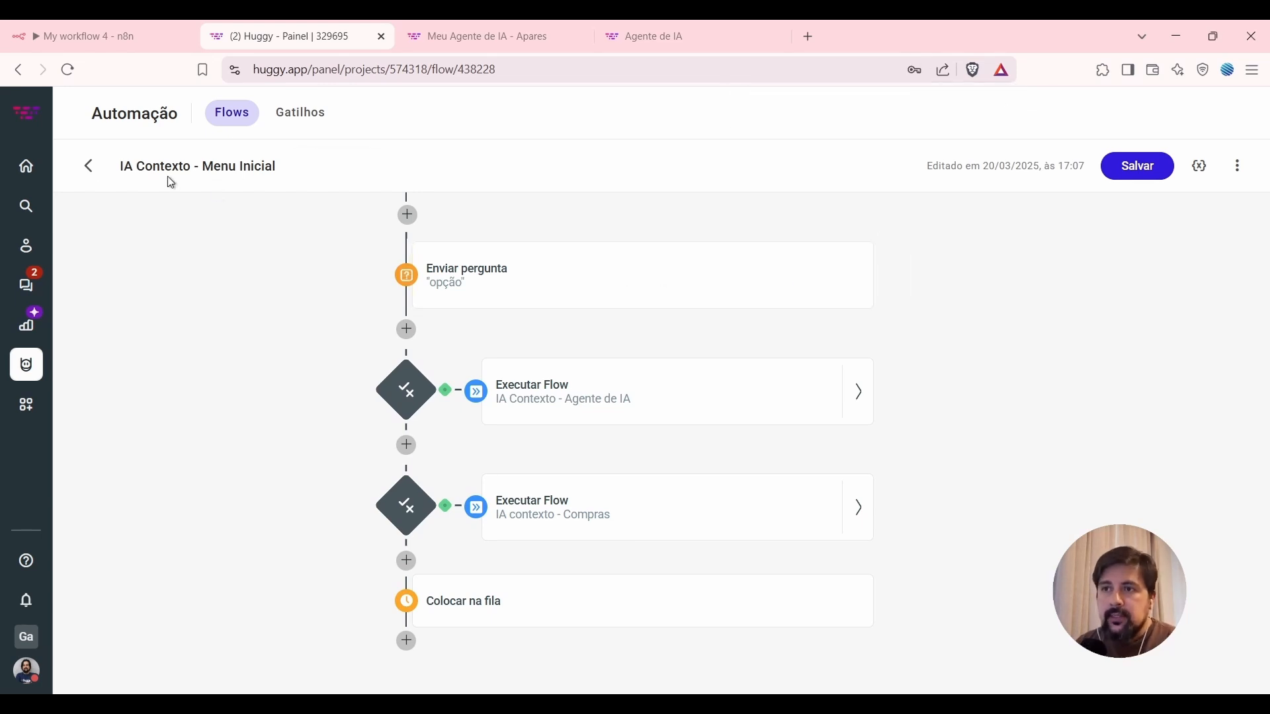
left_click(87, 166)
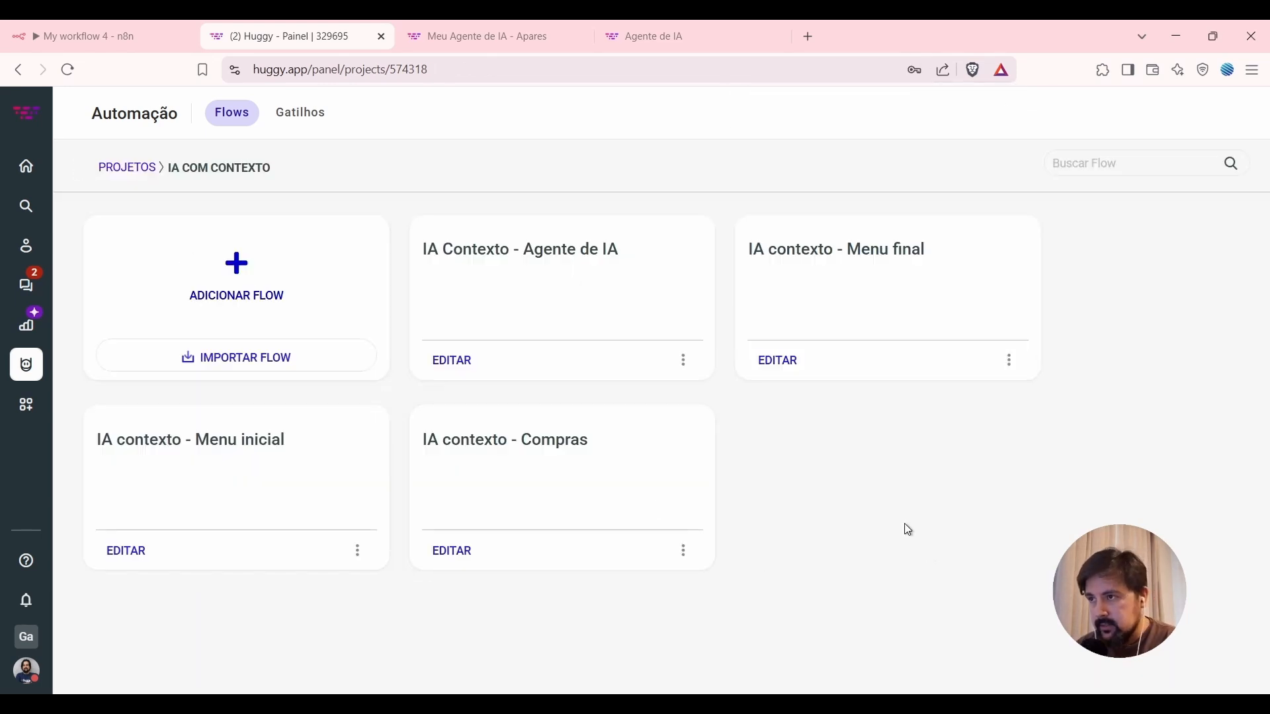
Find the project "Meu agente de IA na Huggy" and open its flow "Meu Agente de IA: Entrada" for editing.
left_click(145, 170)
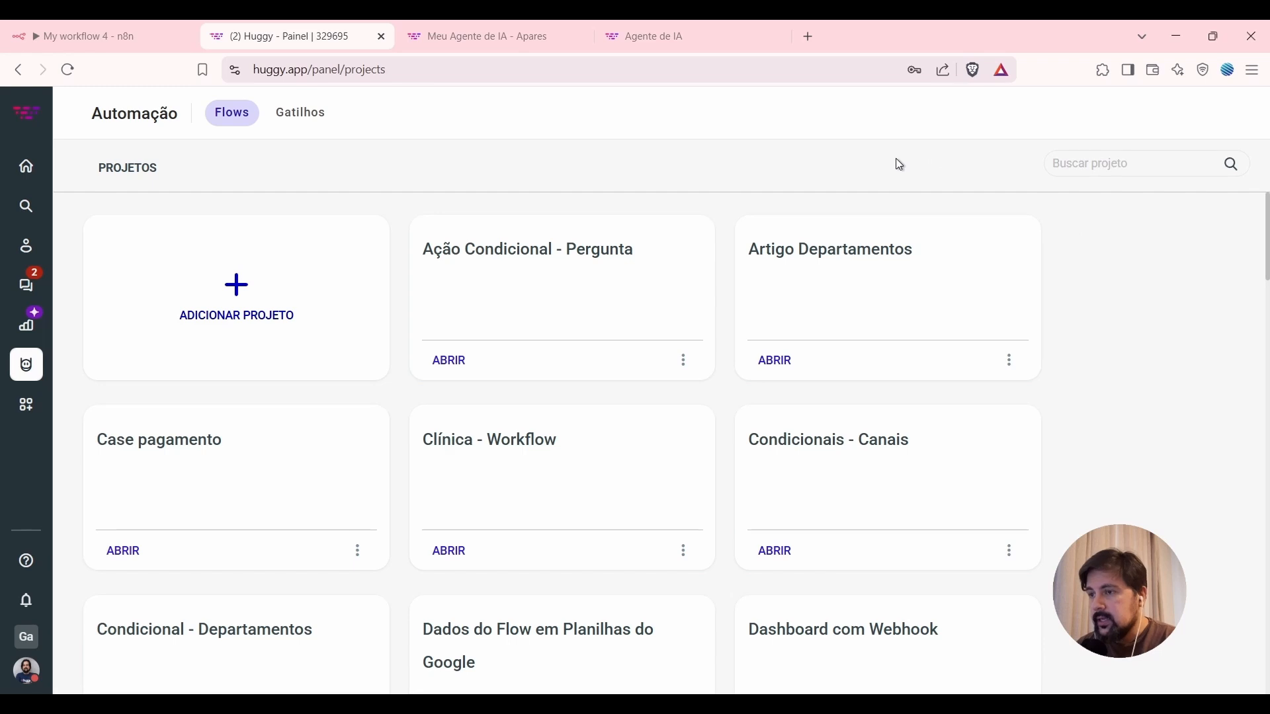
key("ctrl+f")
type("meu agente")
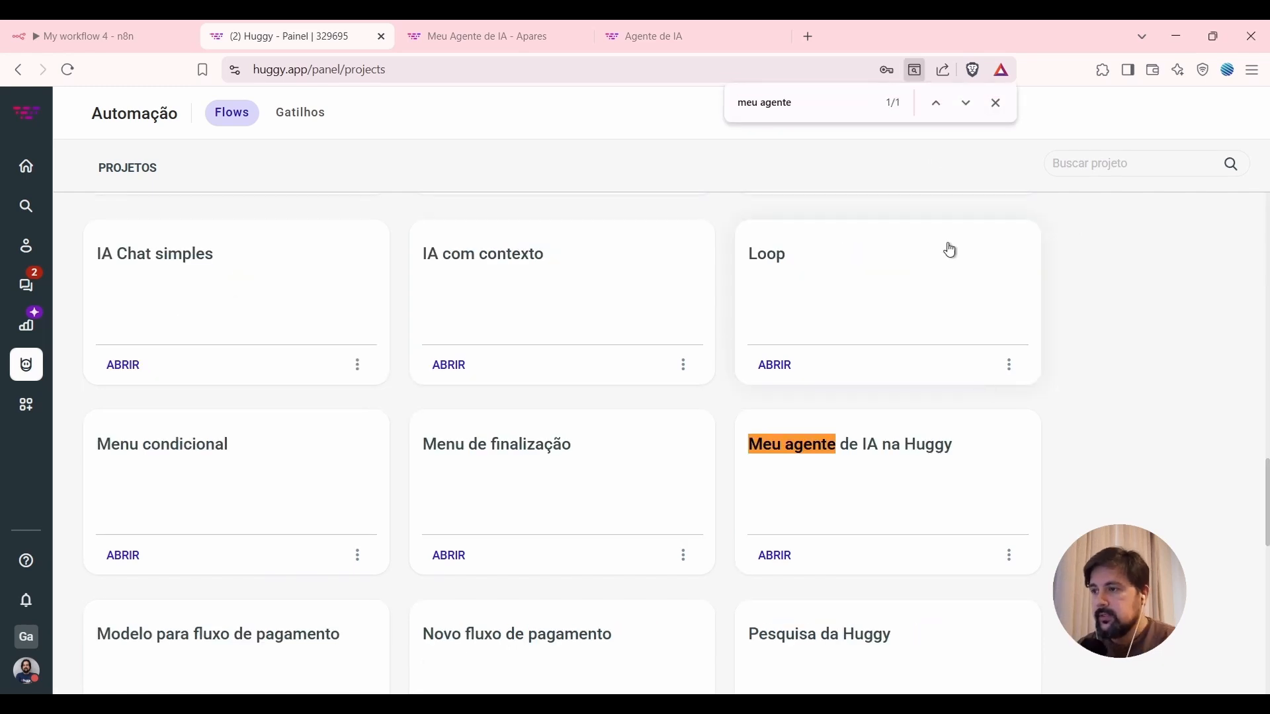
left_click(865, 498)
left_click(457, 360)
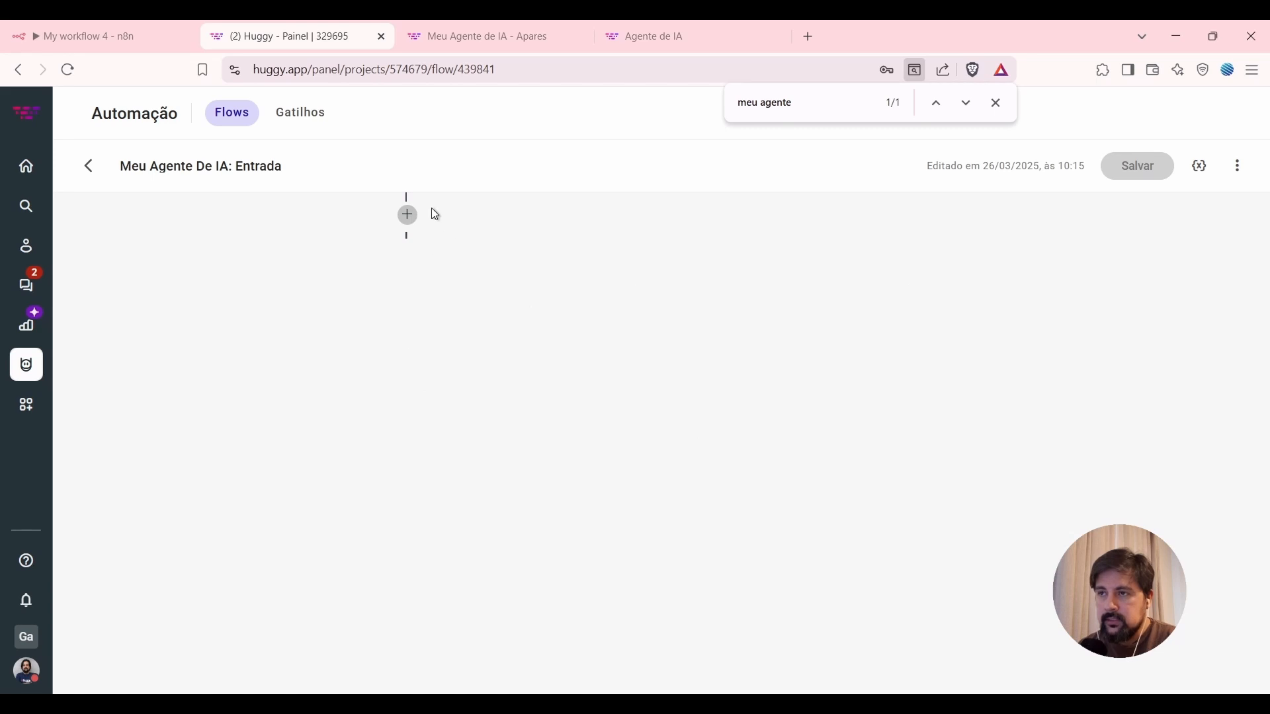
Insert an "Enviar mensagem" action as the first action of the empty entry flow.
left_click(408, 215)
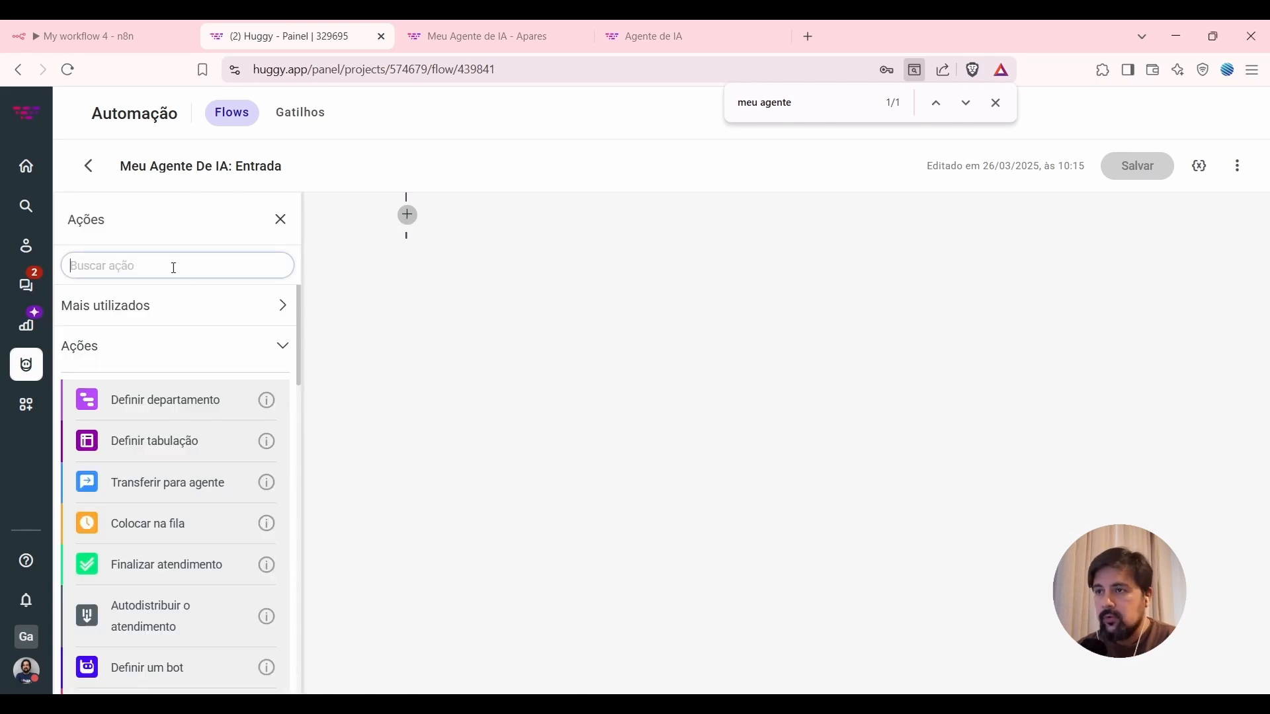
type("Enviar mensa")
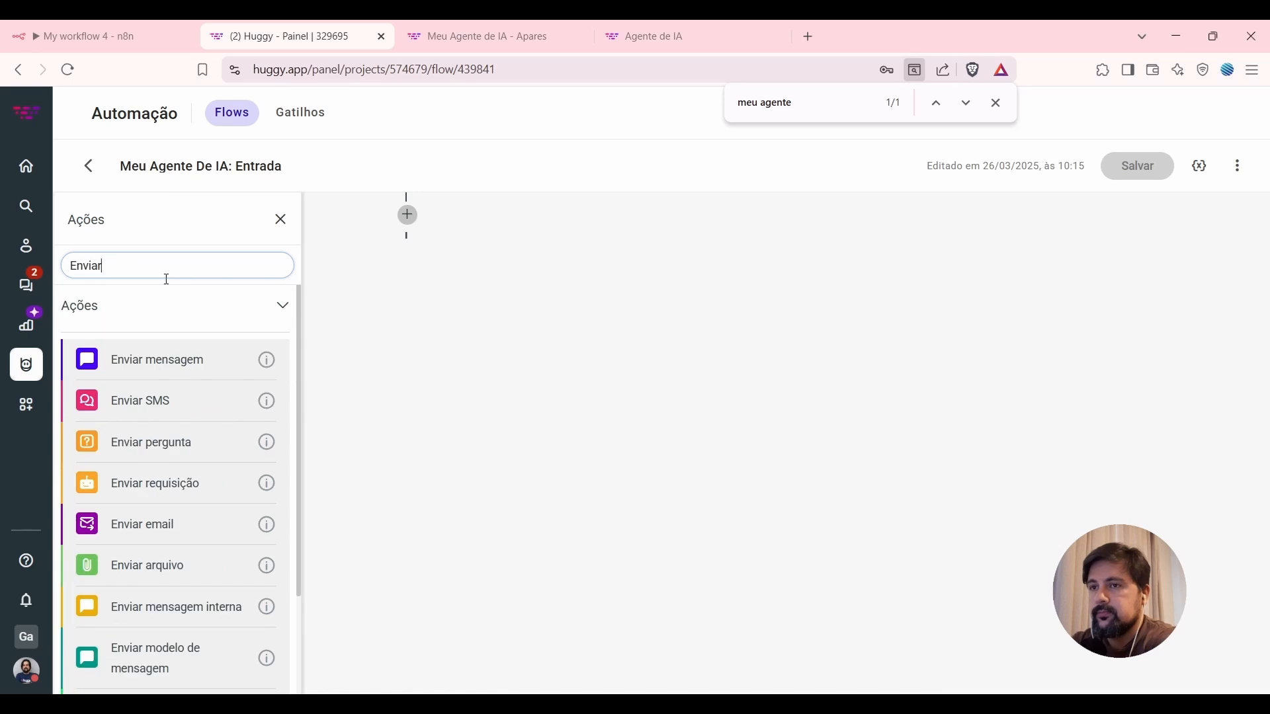
left_click(125, 375)
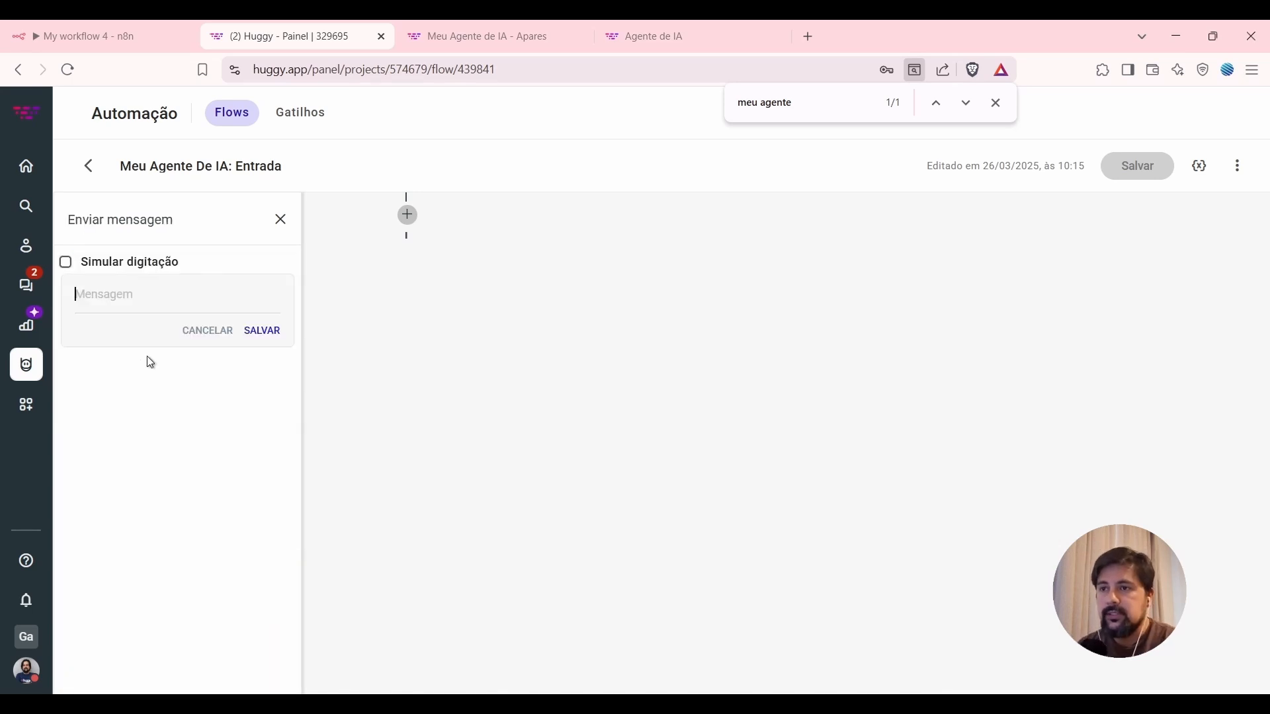
Enter "Seja bem-vindo" as the text of the Enviar mensagem action and save the message.
type("Seja")
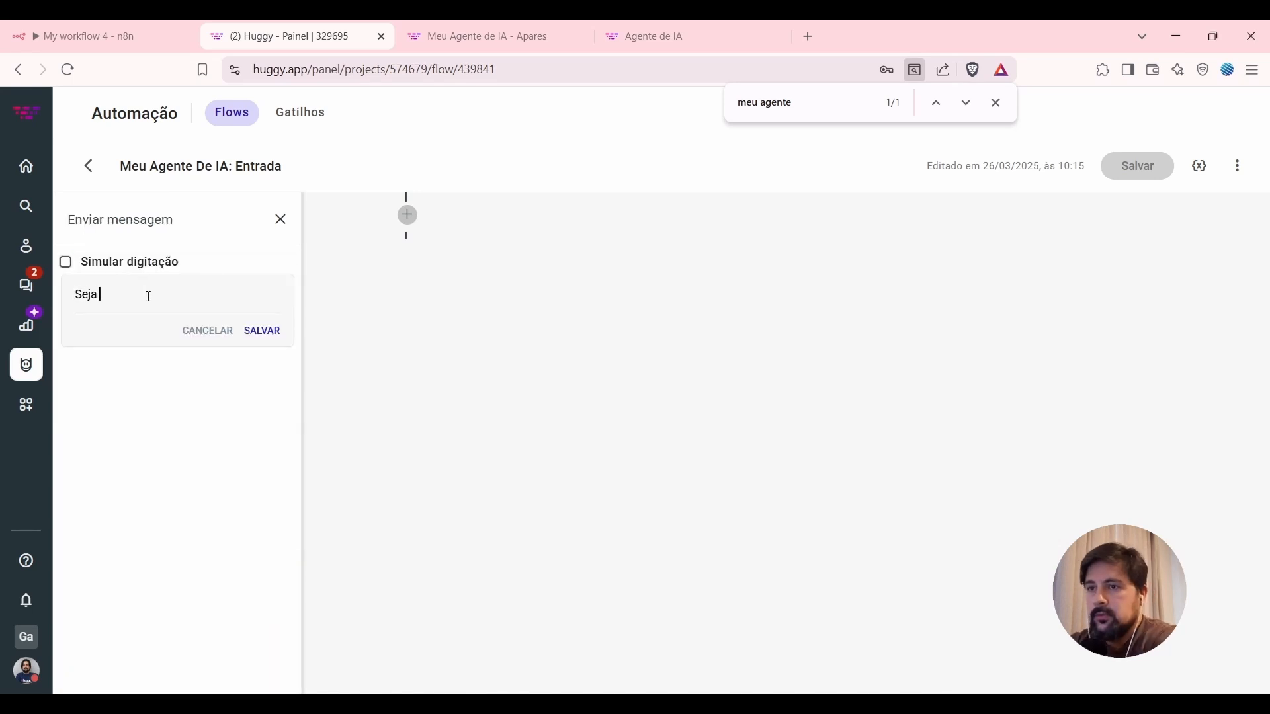
type(" bem-vindo")
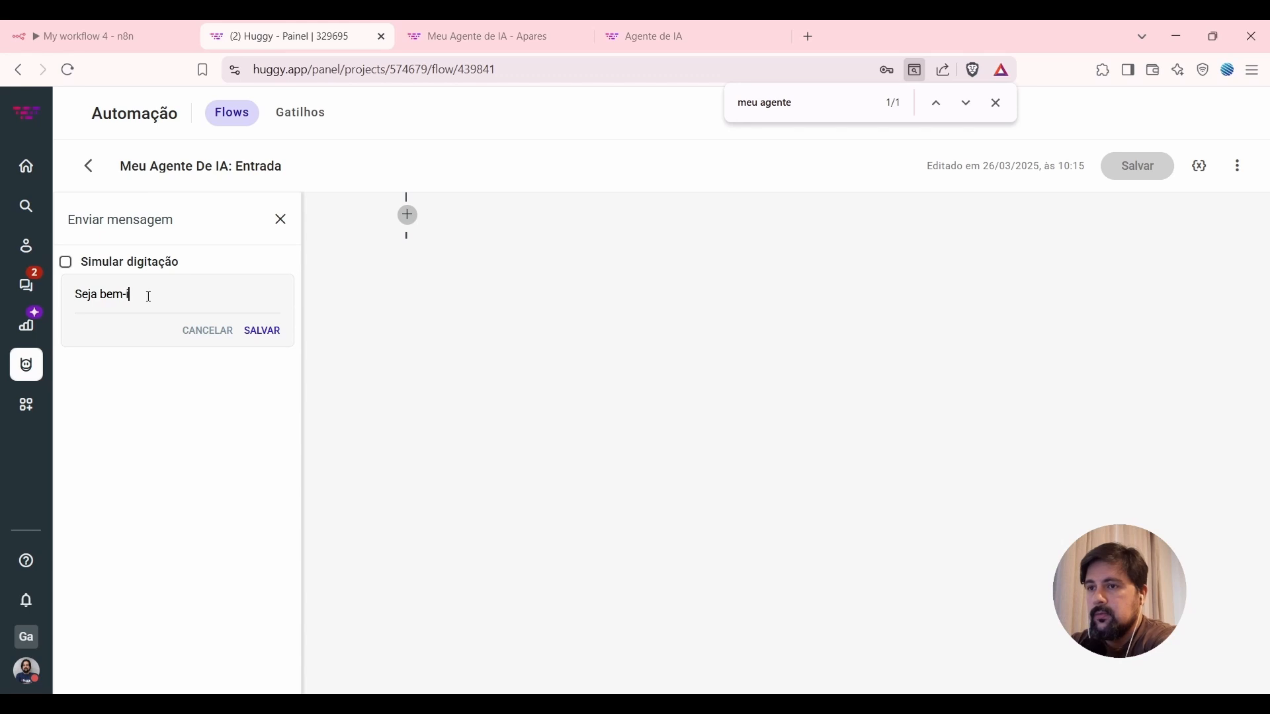
left_click(273, 332)
left_click_drag(492, 379, 489, 379)
left_click(280, 220)
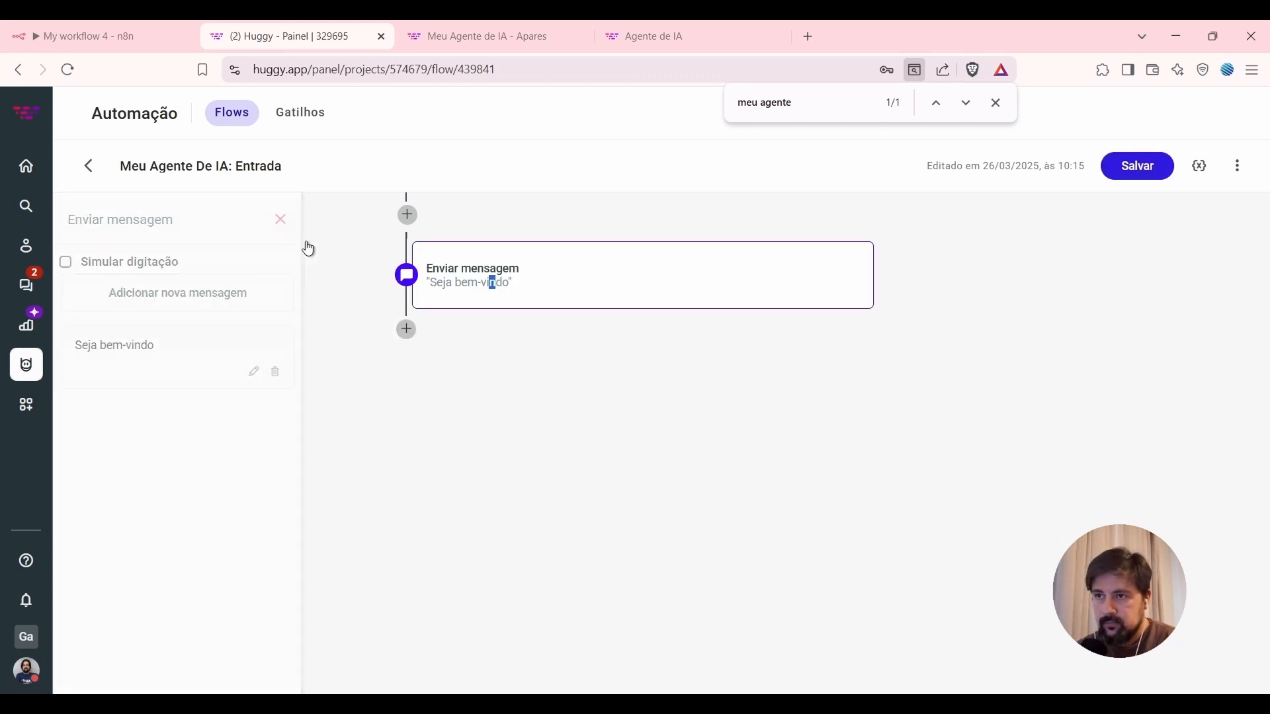
left_click(591, 378)
Add an Enviar pergunta action below the welcome message and name it "Opcao".
left_click(407, 330)
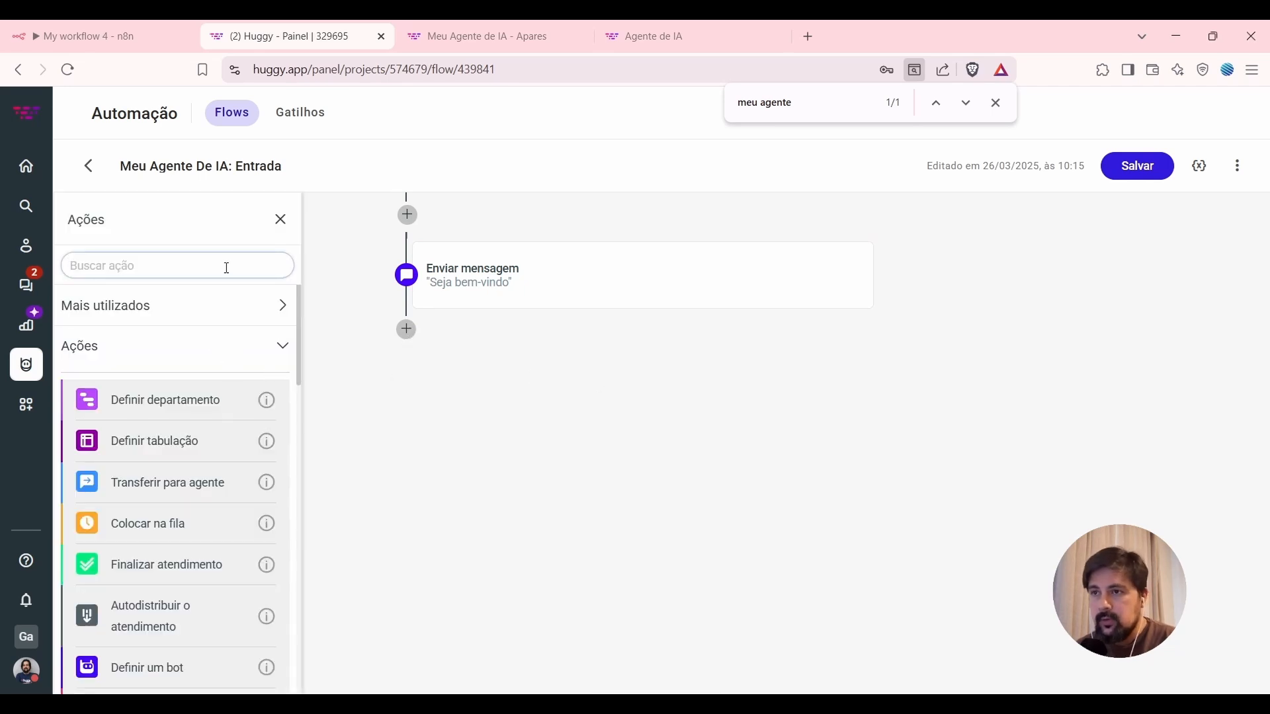
type("pergunta")
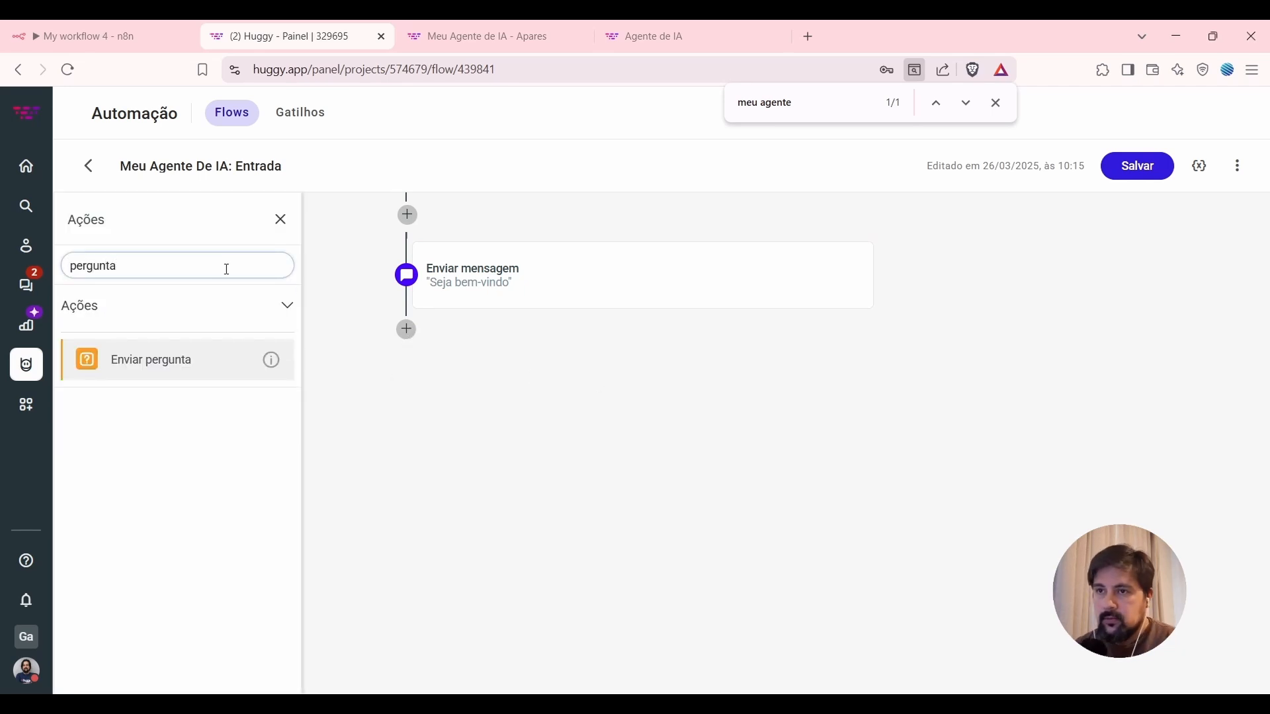
left_click(129, 367)
type("Op")
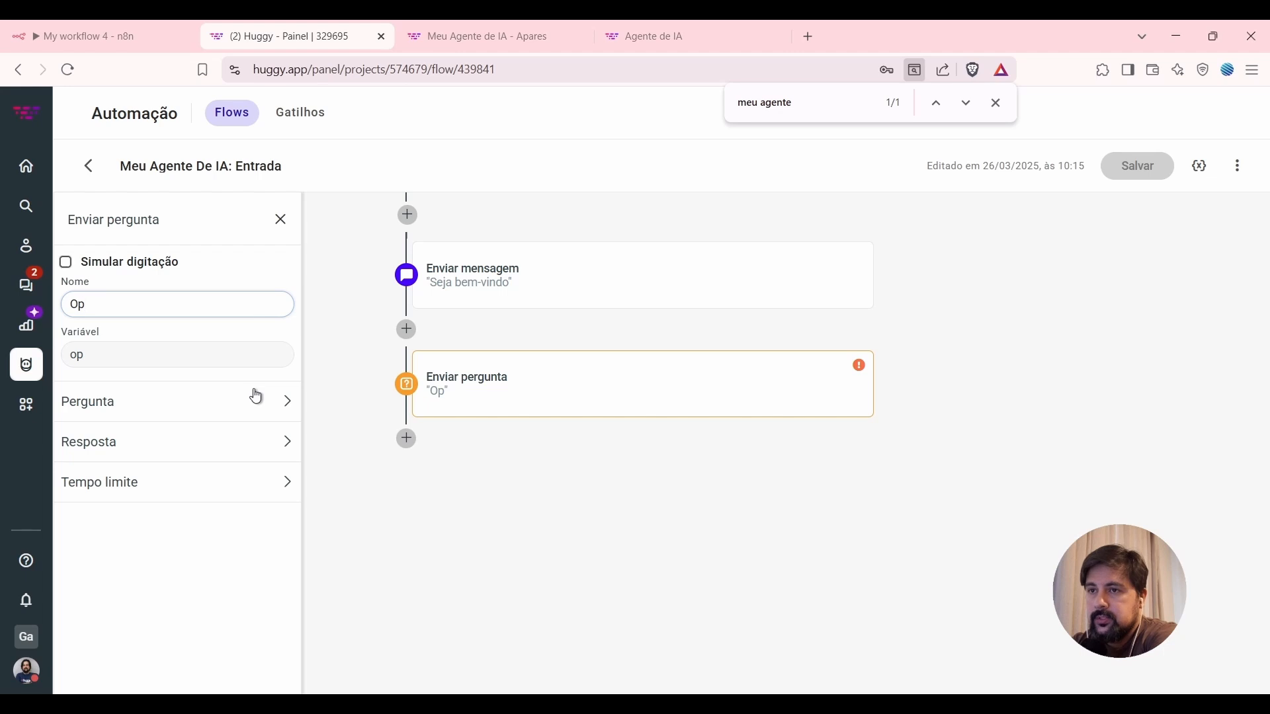
type("cao")
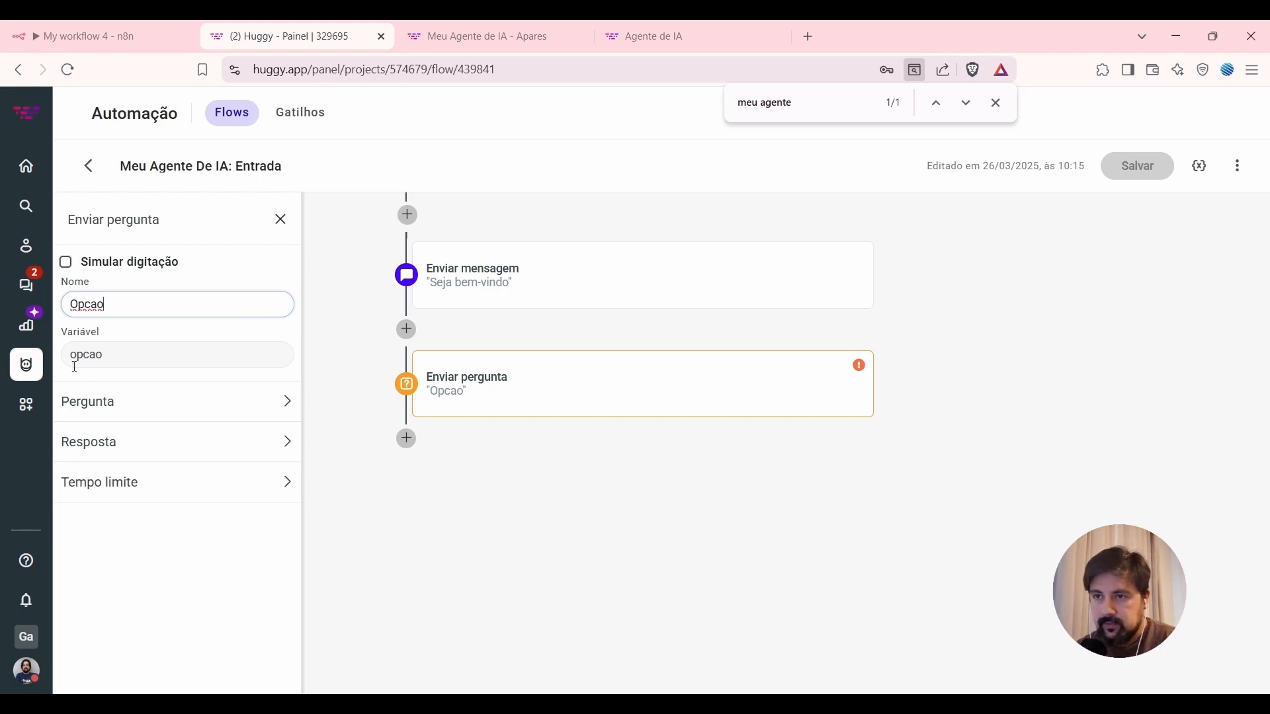
left_click(132, 355)
Set the question text to "O que você gostaria de fazer?" and save it.
left_click(116, 404)
left_click(149, 451)
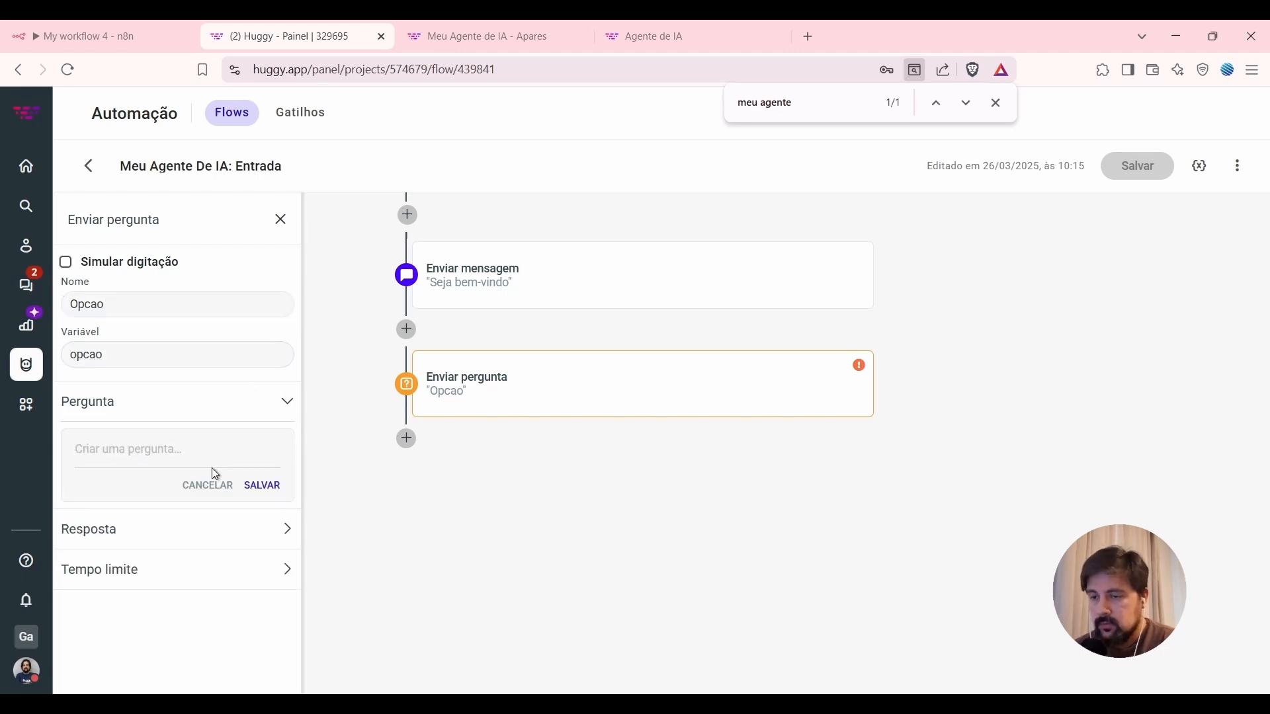
type("O que voc")
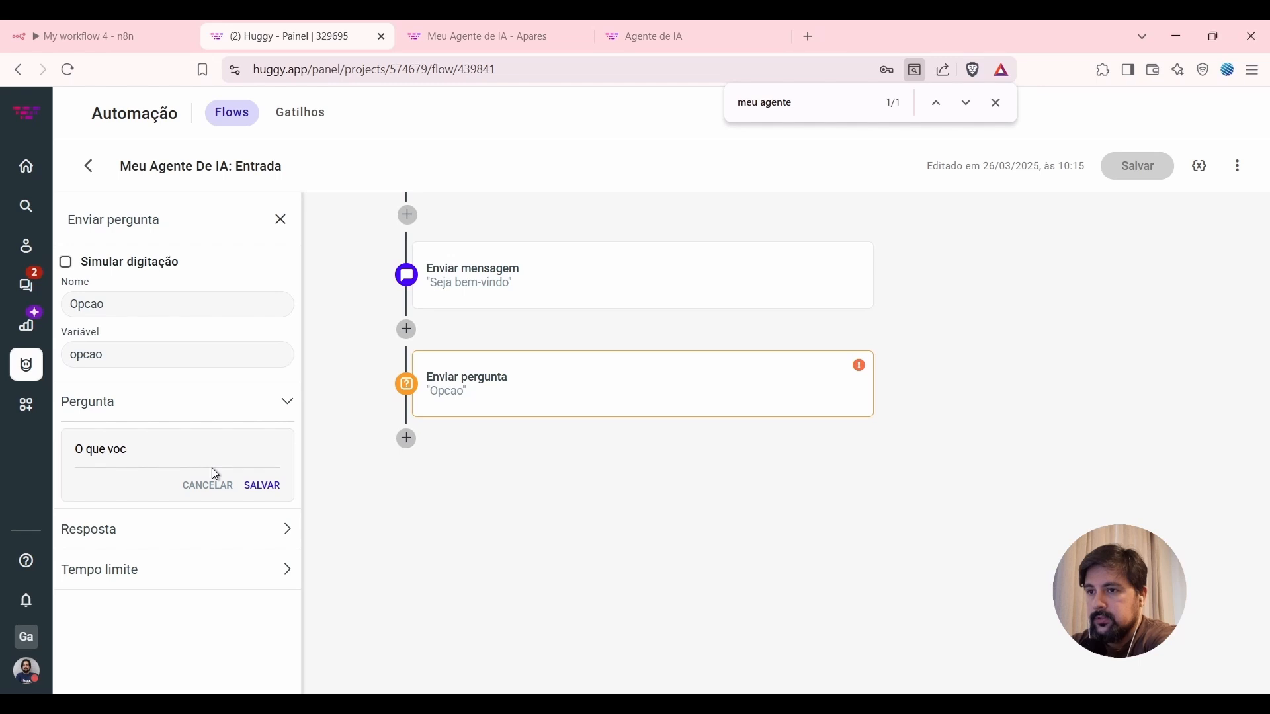
type("ê gostaria de fazer?")
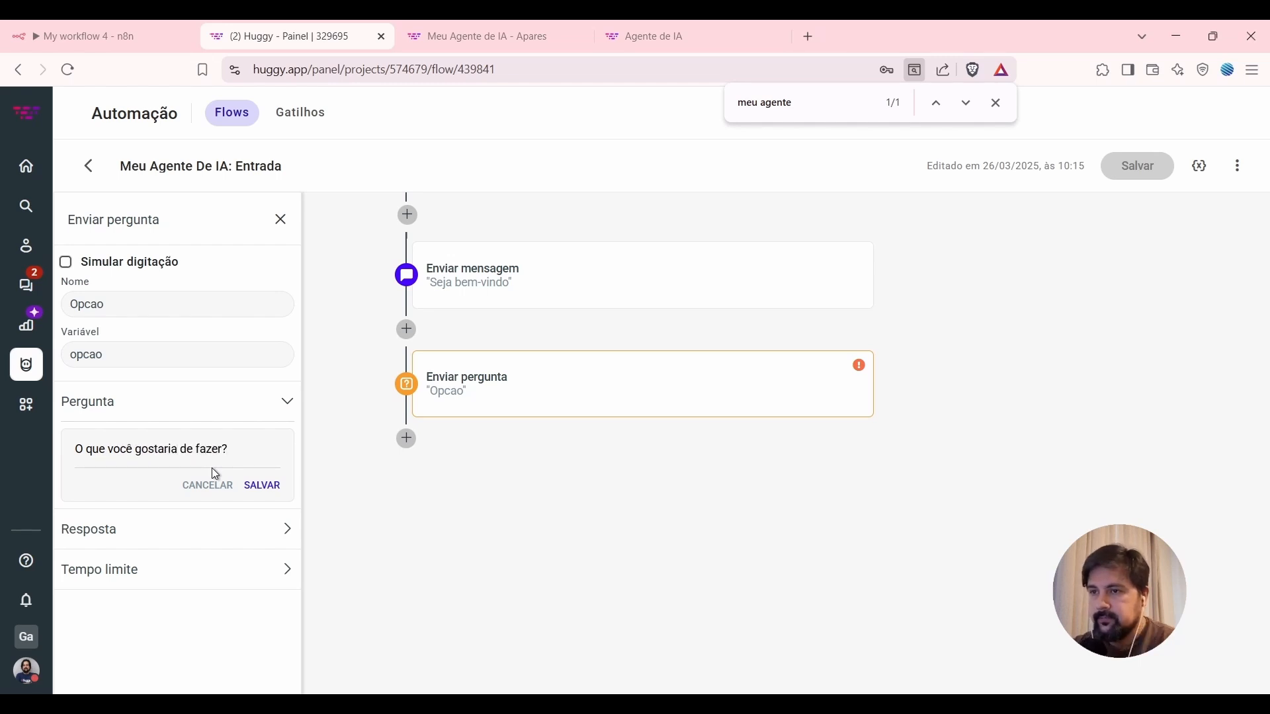
left_click(264, 486)
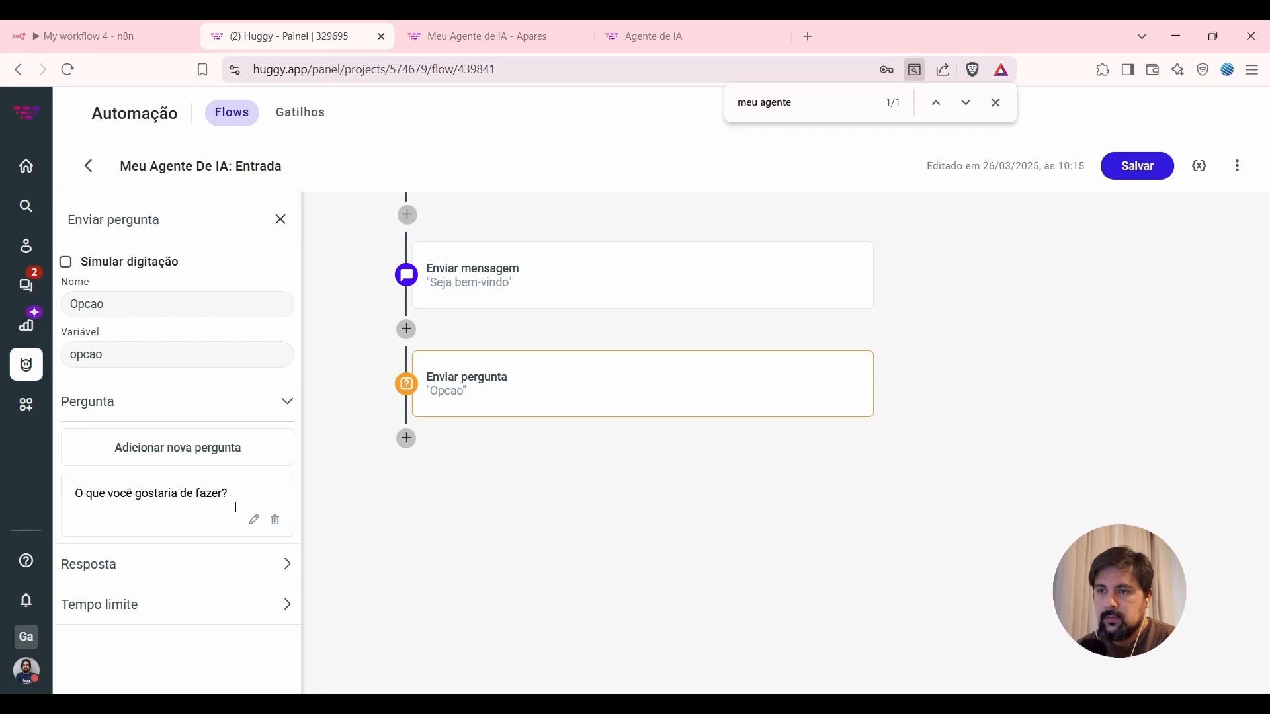
Set the question's expected answer to Escolha and add the option "Falar com a IA".
left_click(156, 567)
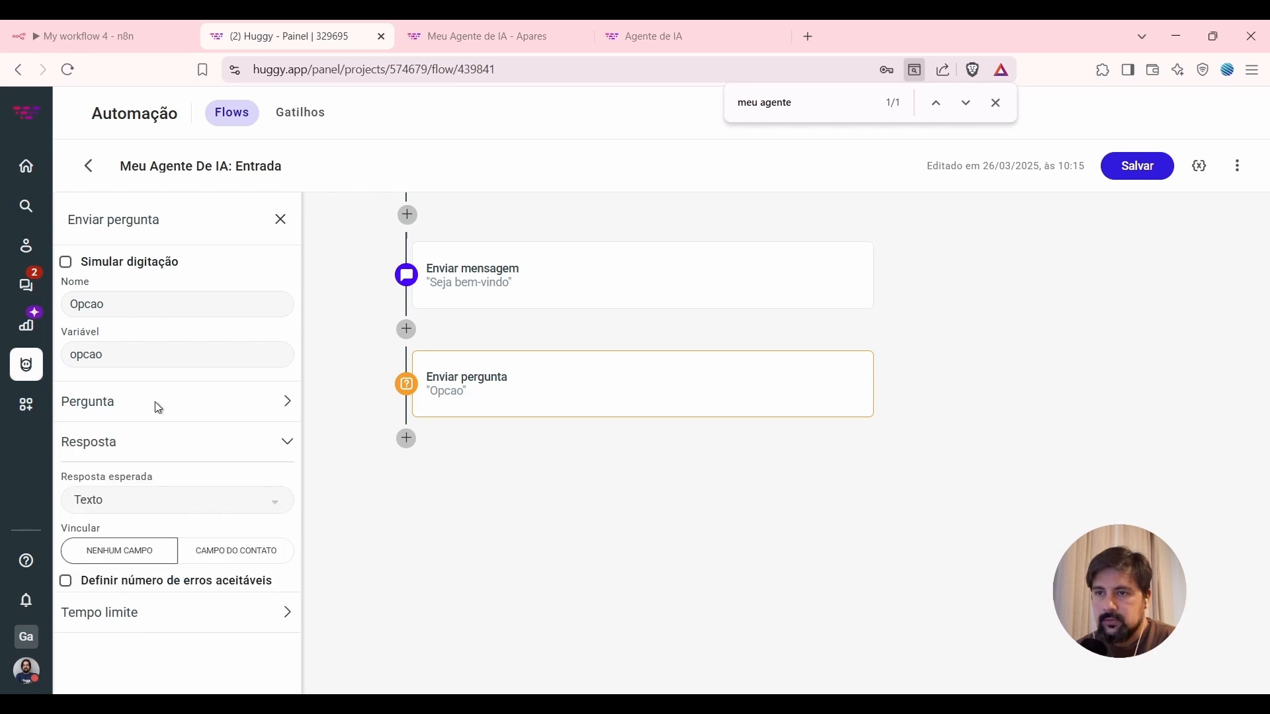
left_click(126, 537)
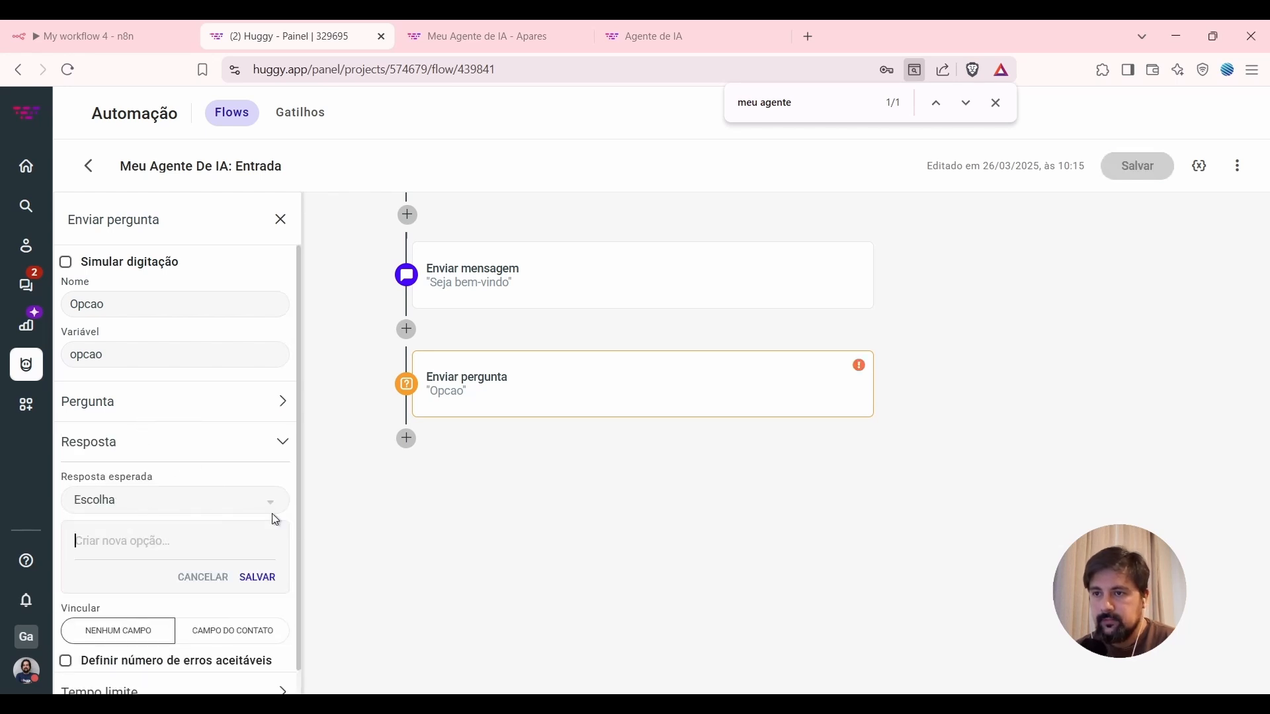
type("Falr d")
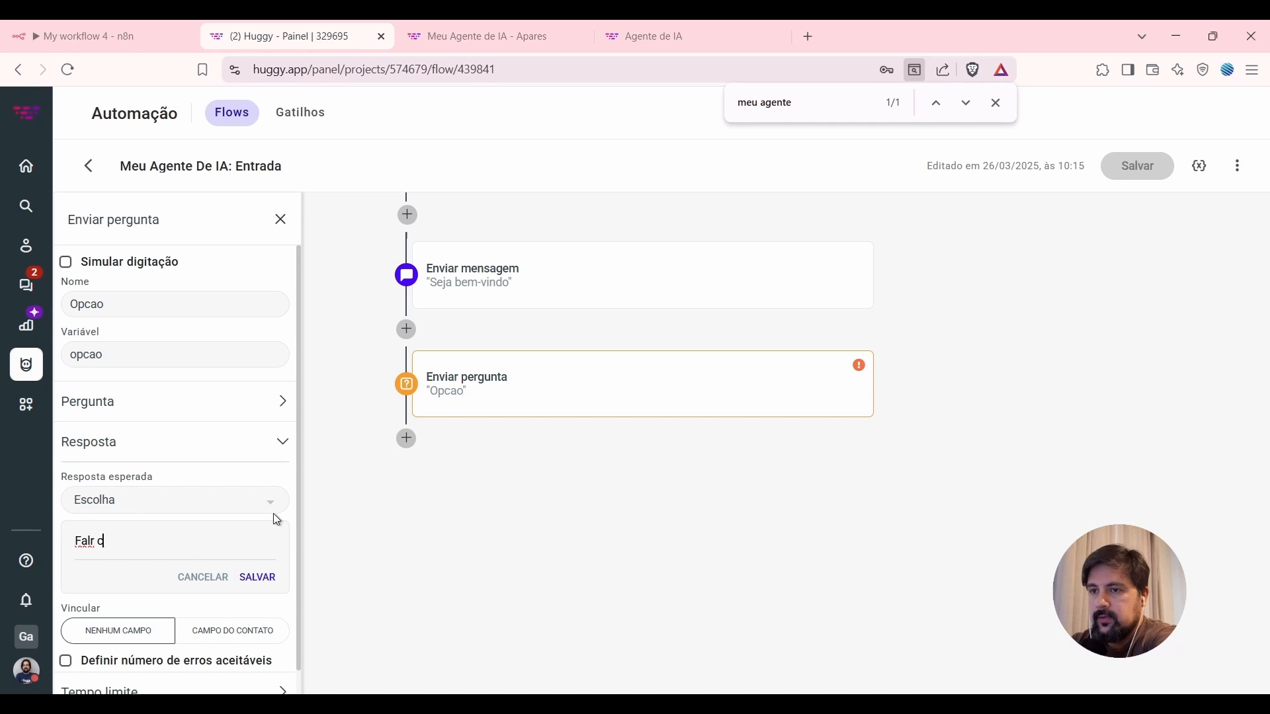
key("BackSpace")
key("BackSpace")
key("BackSpace")
type("ar com")
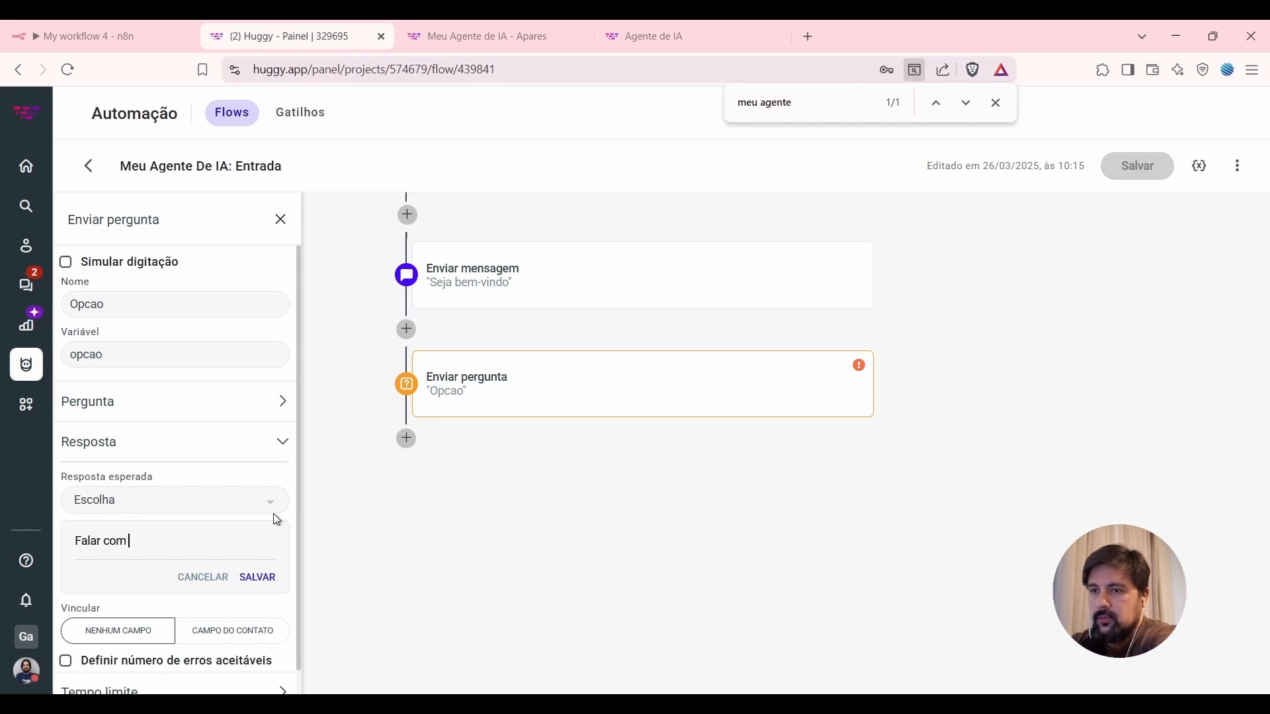
type(" a lA")
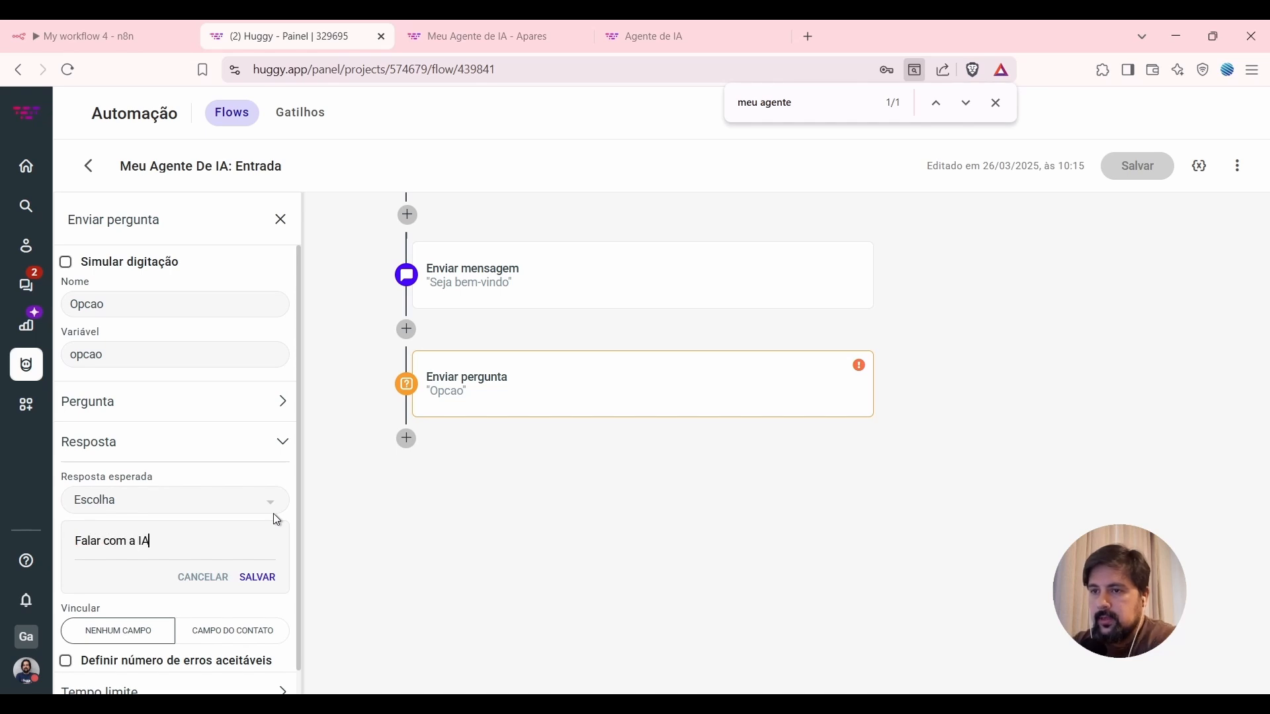
left_click(267, 579)
Add a second answer option "Fila" to the question and save the flow.
scroll(229, 556, "down", 1)
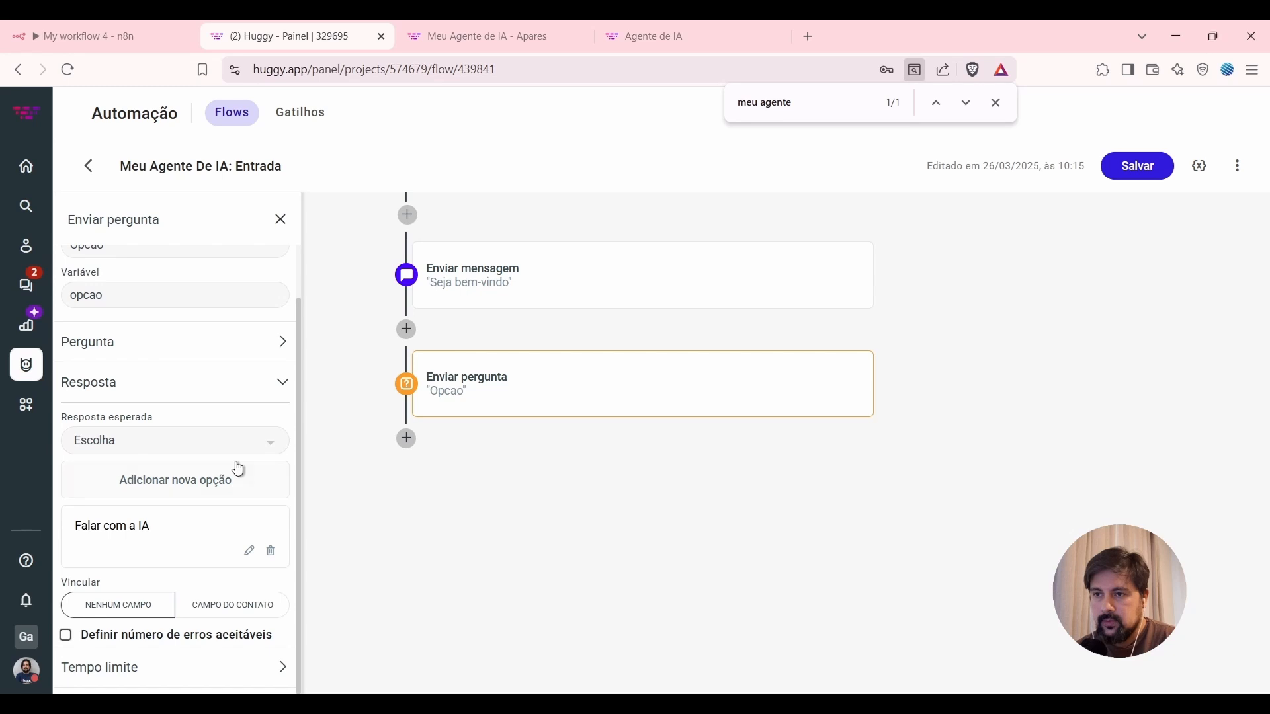
left_click(221, 481)
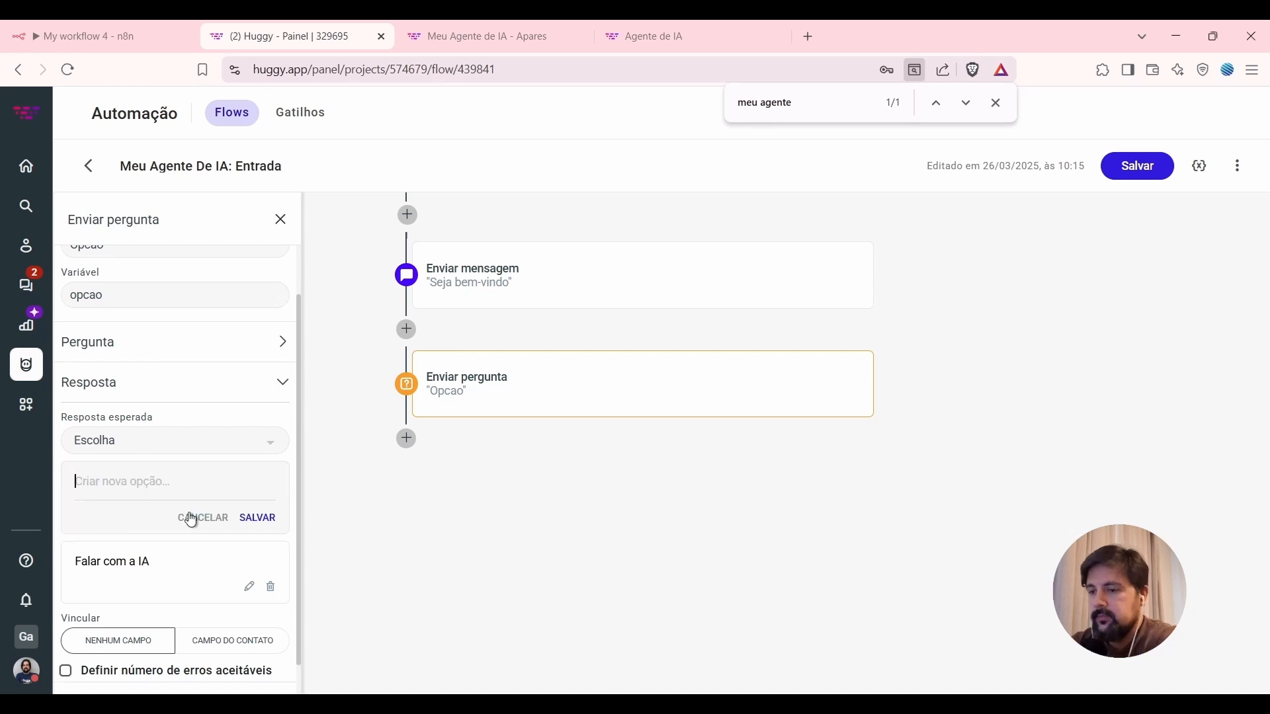
type("Fila")
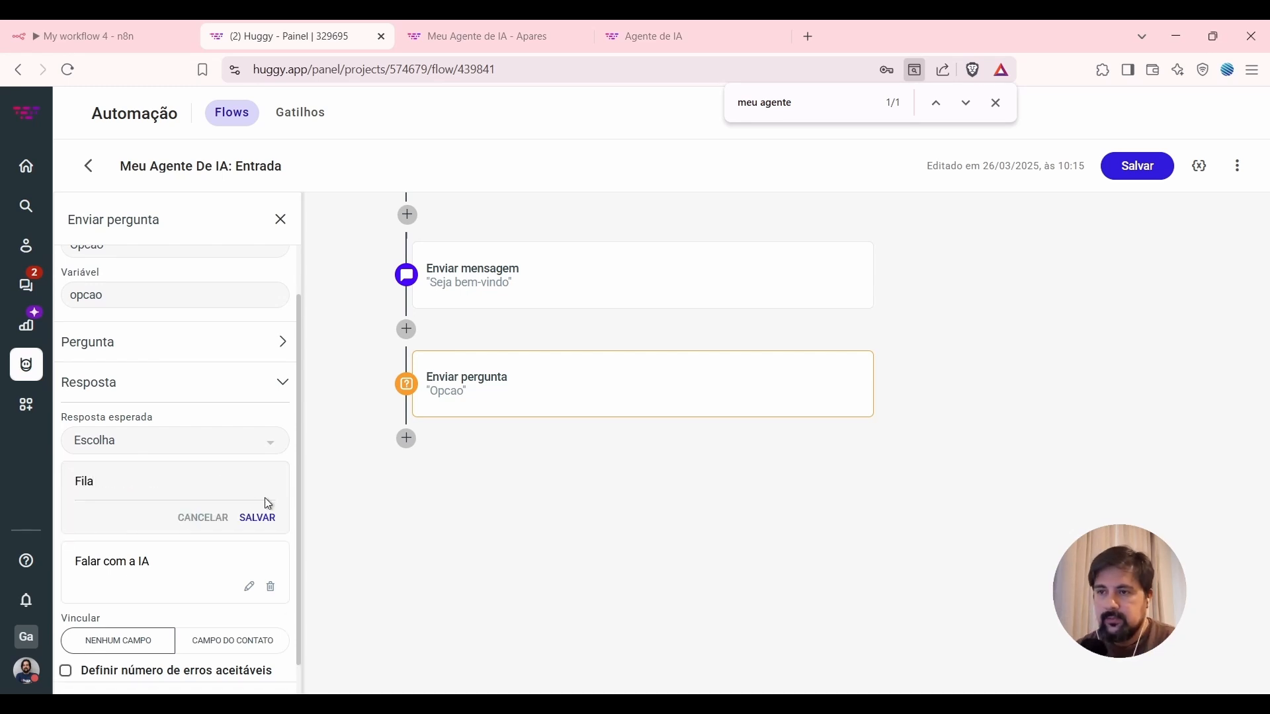
left_click(262, 519)
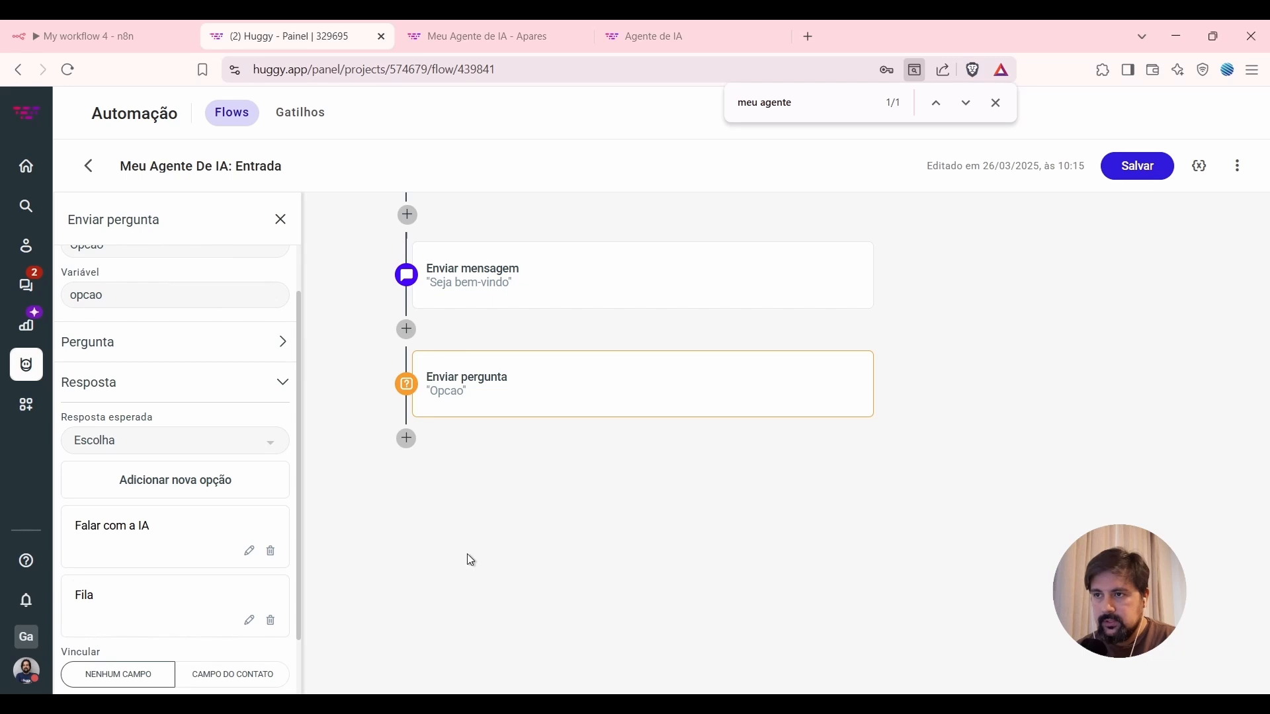
left_click(281, 220)
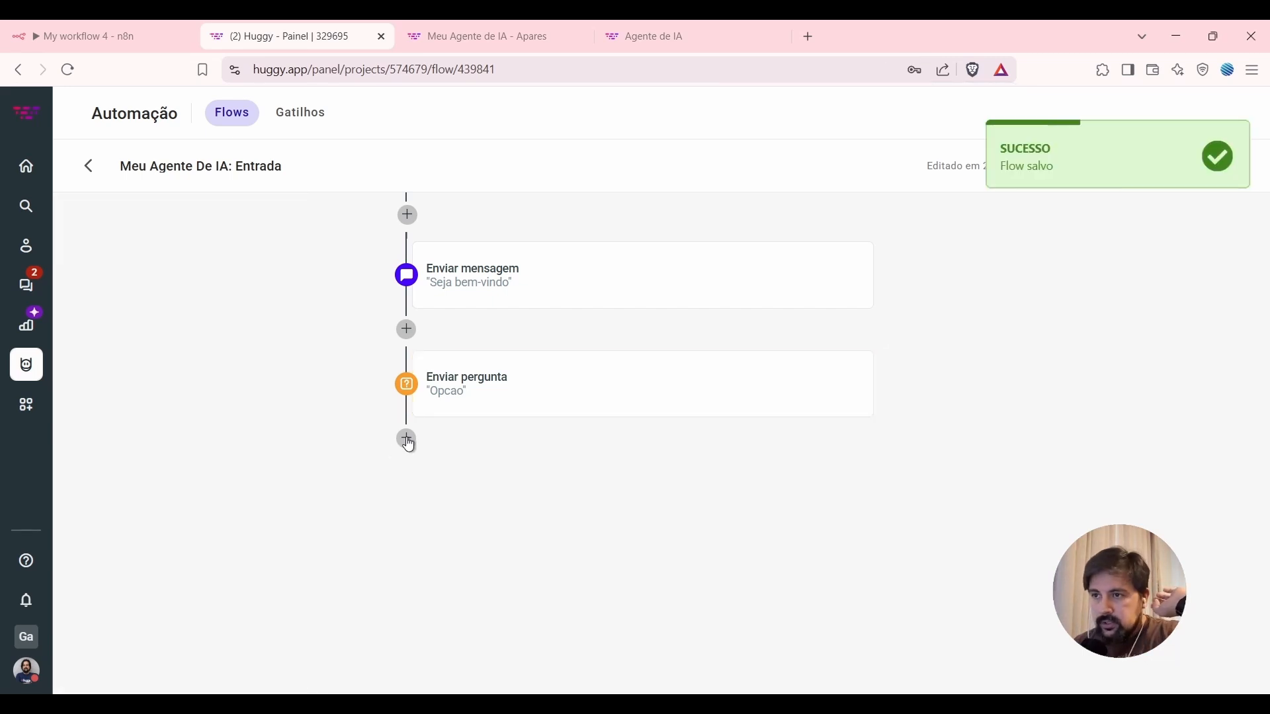
Add a Condicional below the question that checks whether the variable opcao is Igual to "Falar com a IA".
left_click(408, 441)
type("condi")
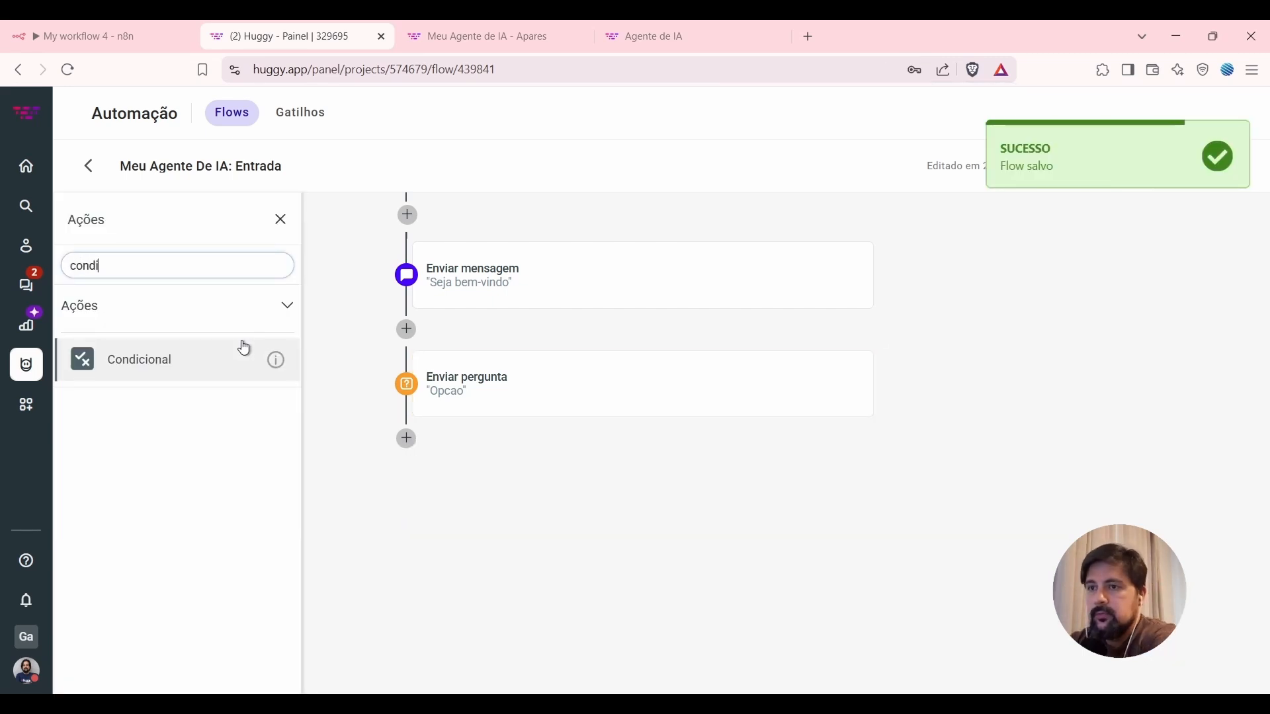
left_click(198, 360)
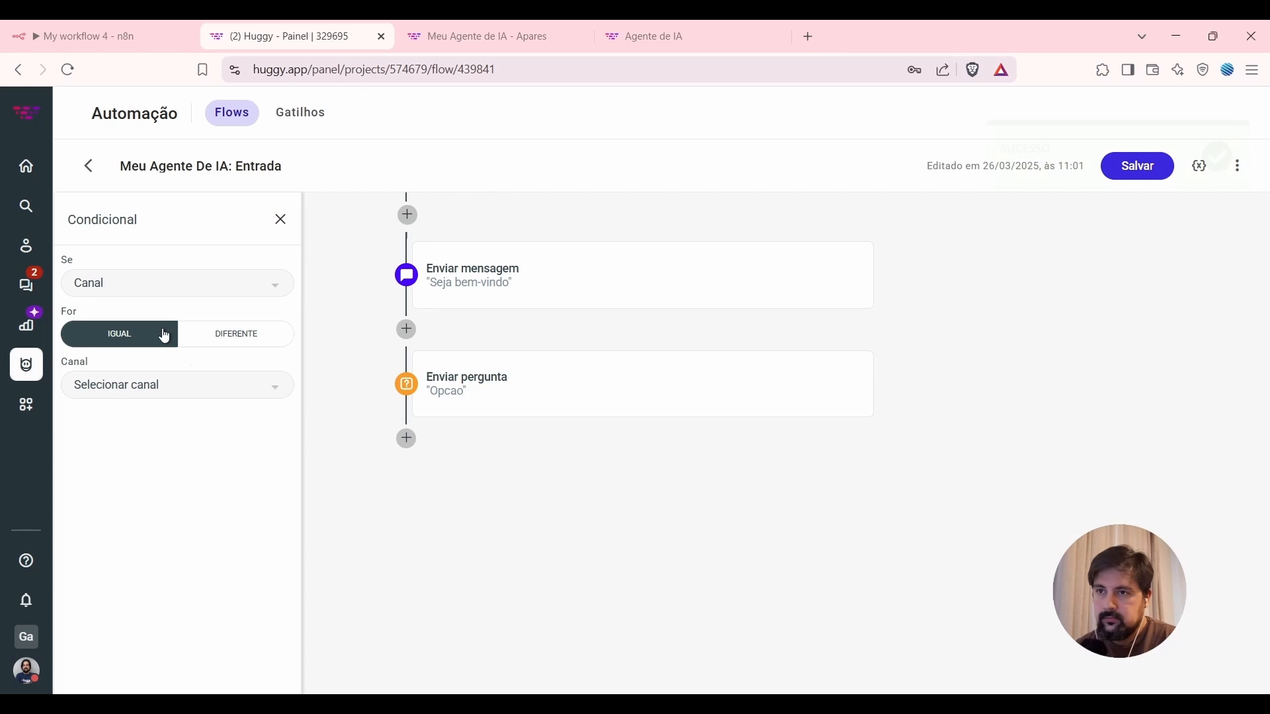
left_click(164, 284)
left_click(130, 347)
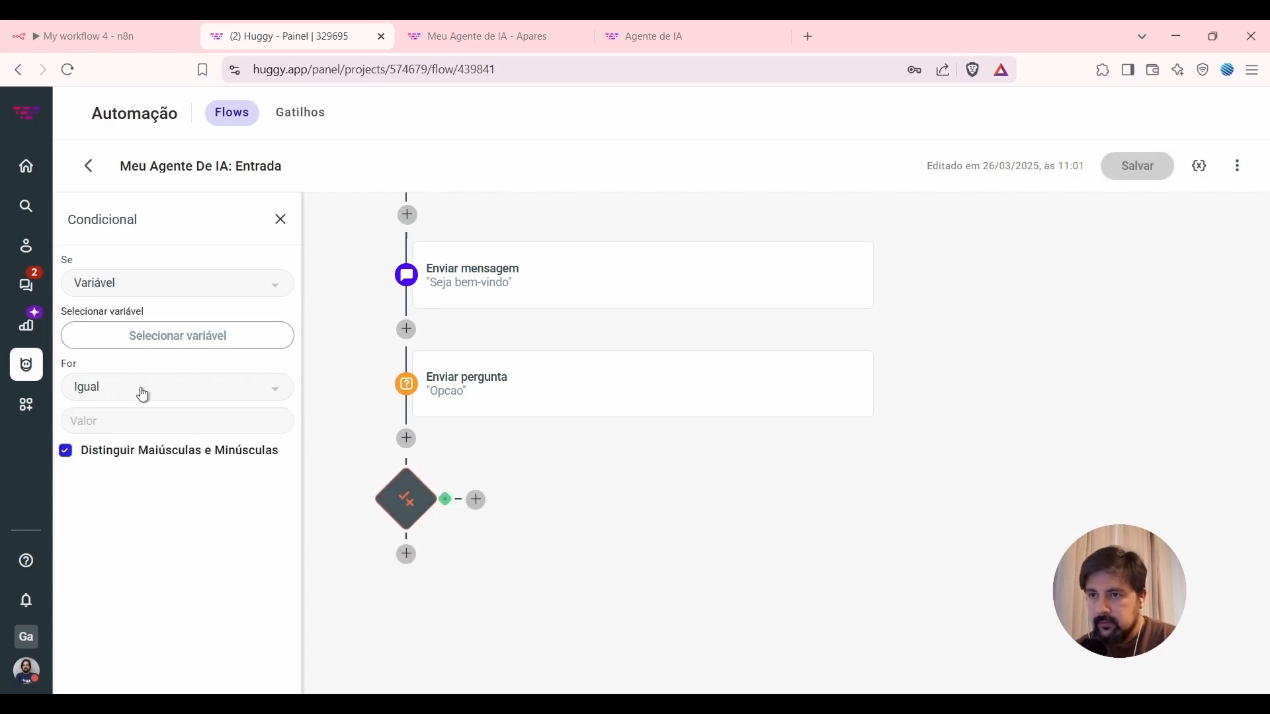
left_click(160, 336)
left_click(152, 337)
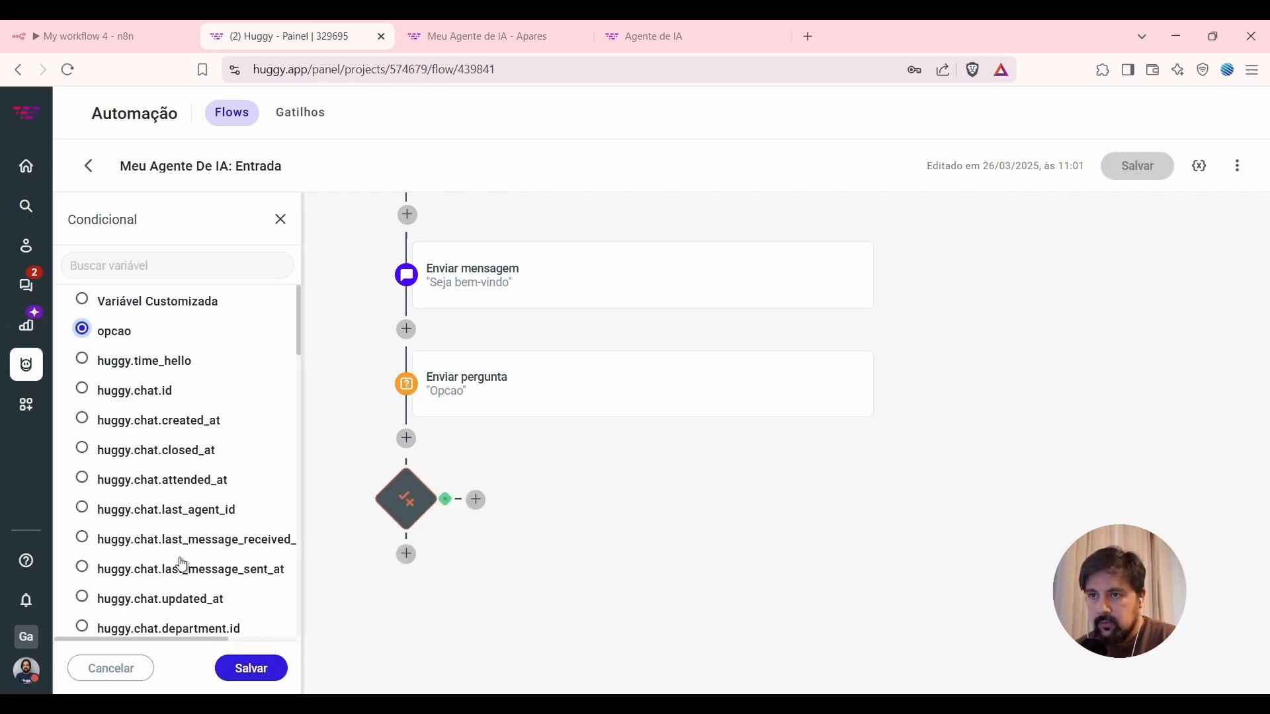
left_click(266, 666)
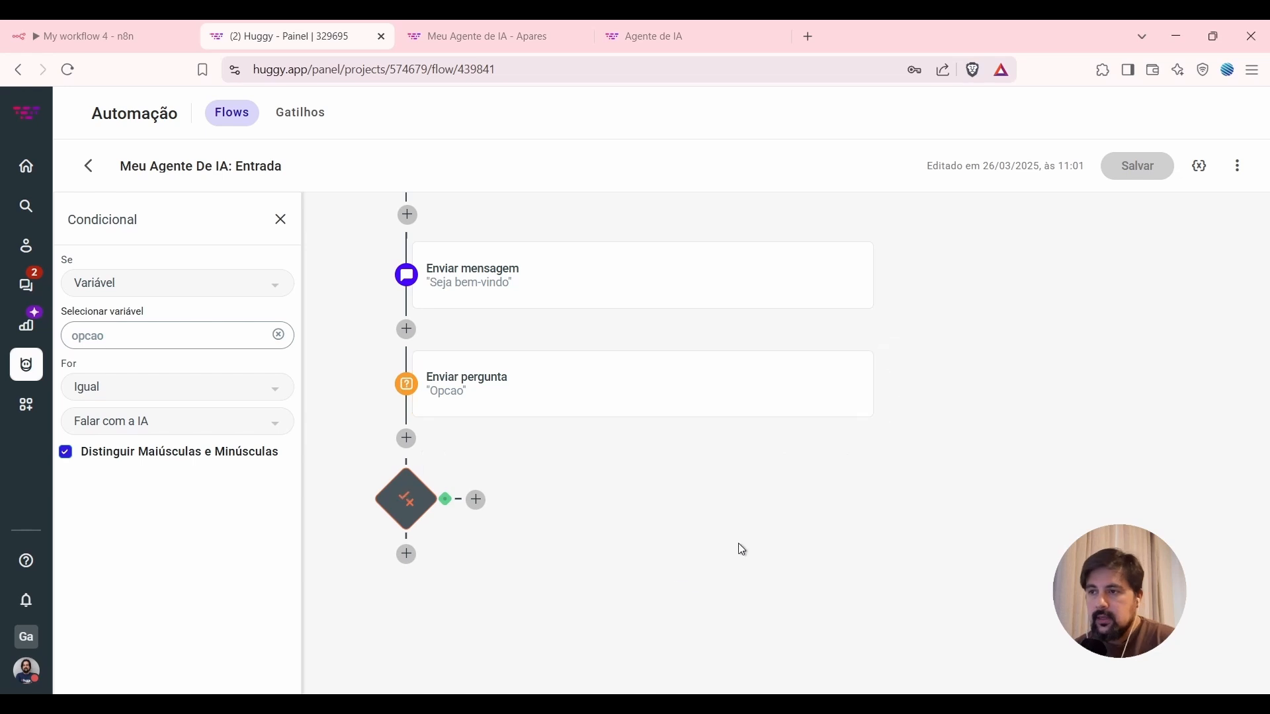
Add an Executar Flow action on the conditional's true branch, running a new flow named "Meu agente de IA: Falar com IA".
left_click(477, 503)
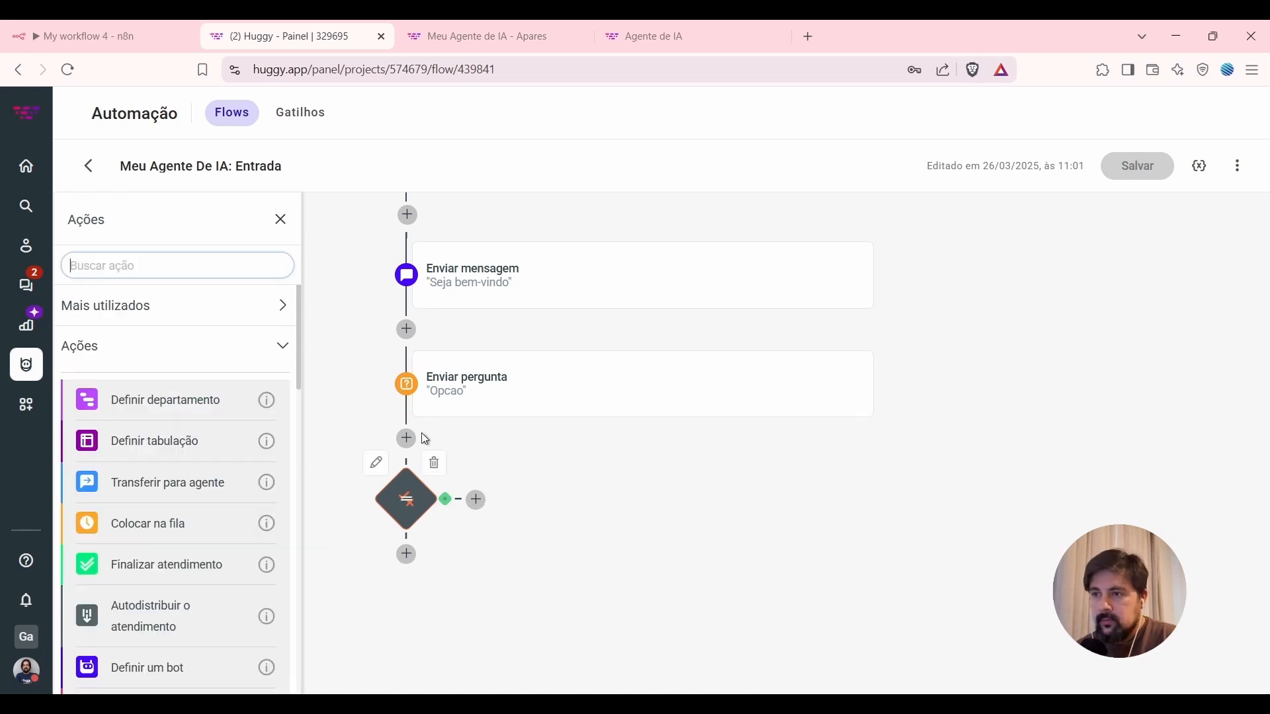
type("exe")
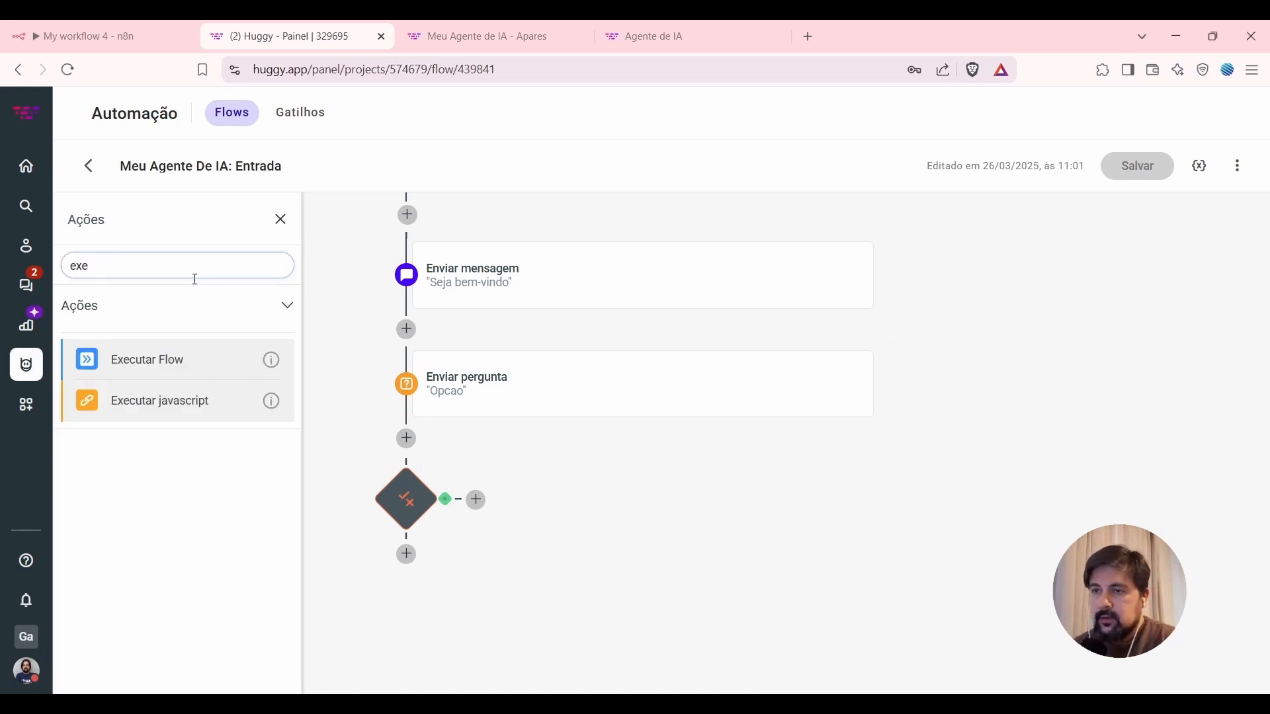
left_click(164, 372)
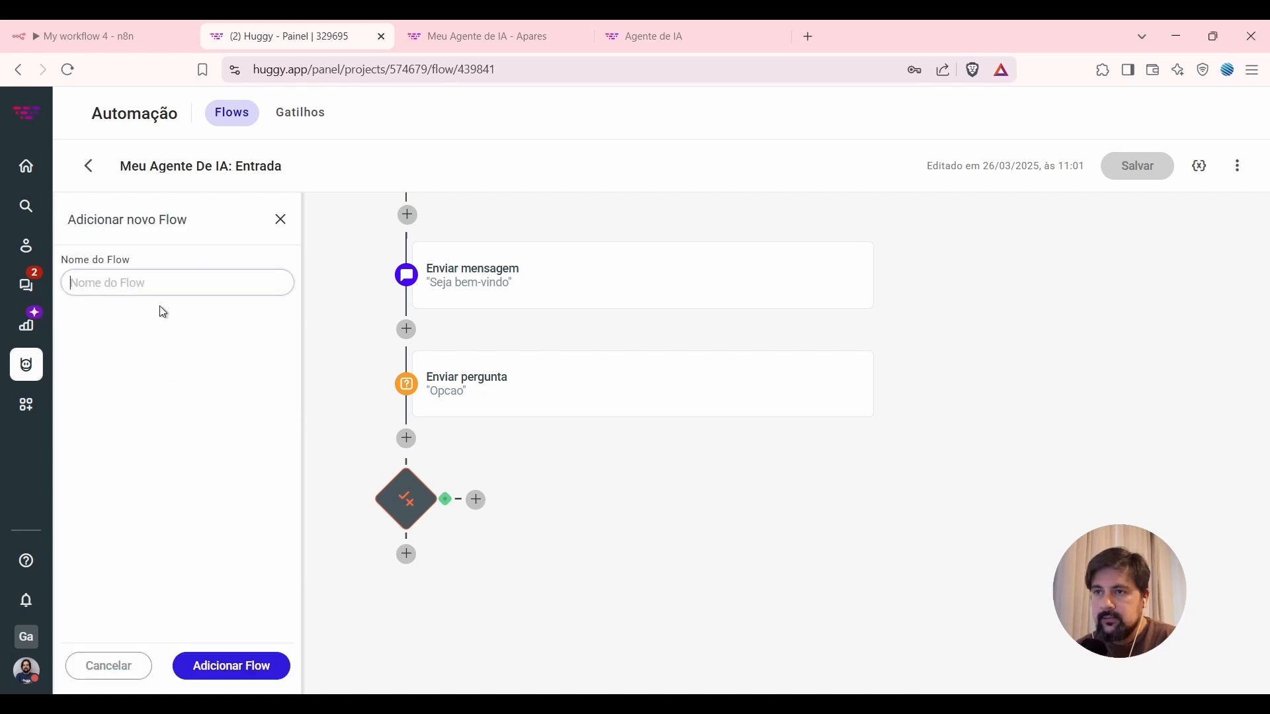
type("Me")
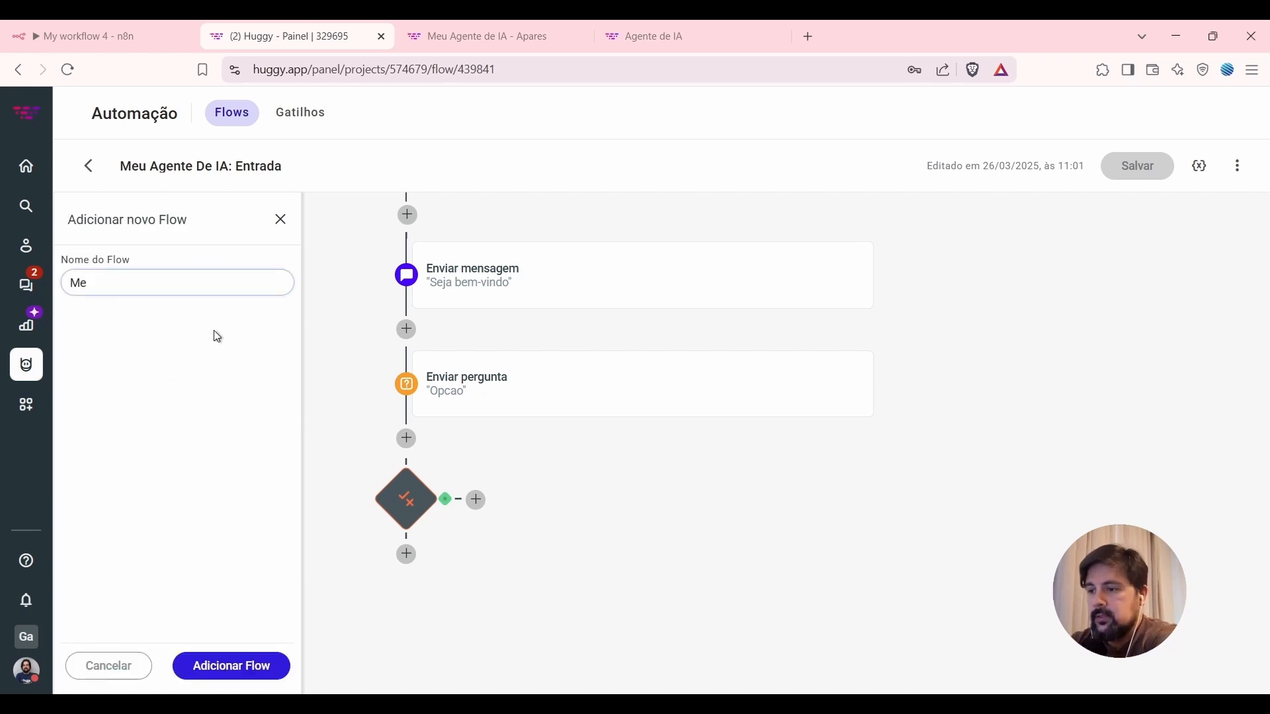
type("u agente de IA: Falar com IA")
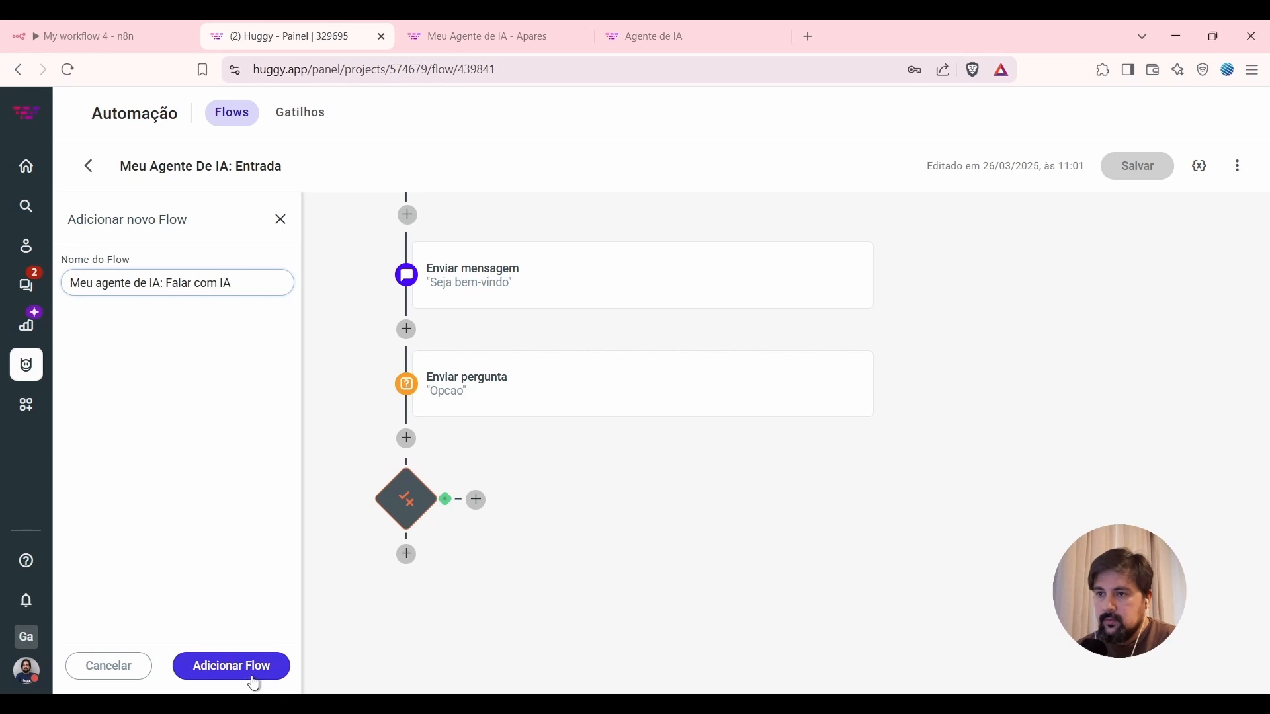
left_click(253, 679)
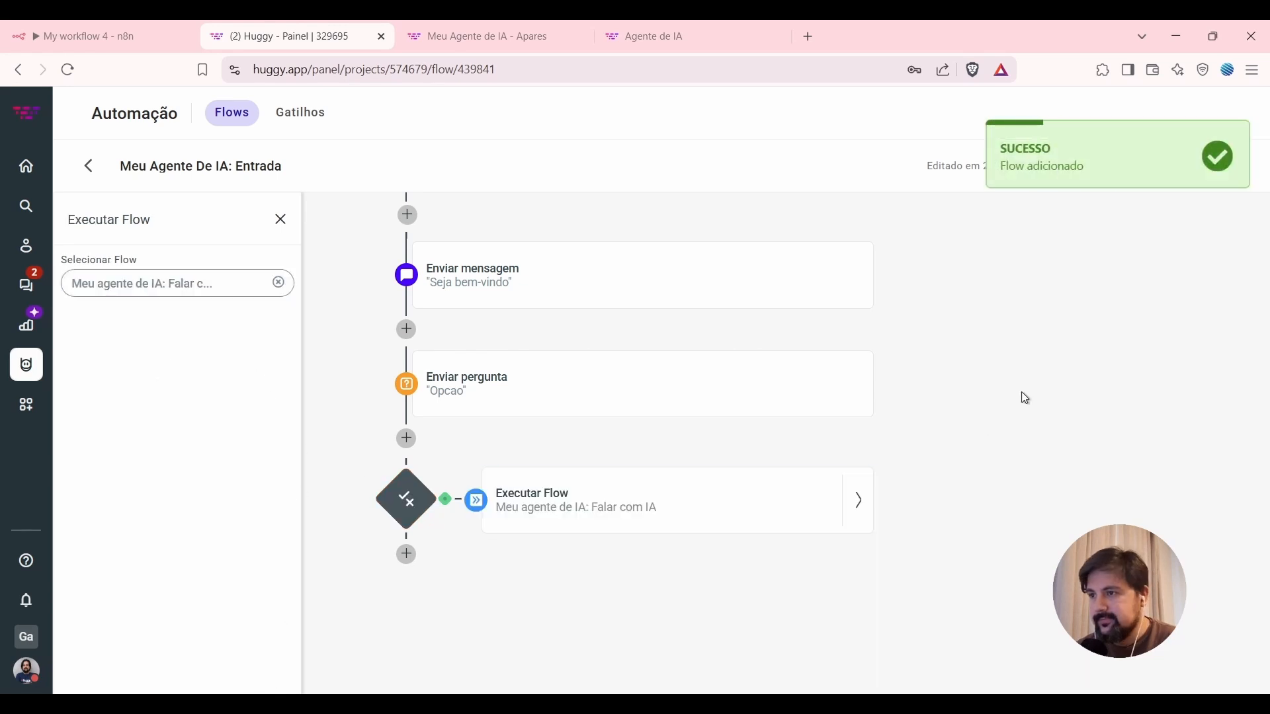
left_click(281, 221)
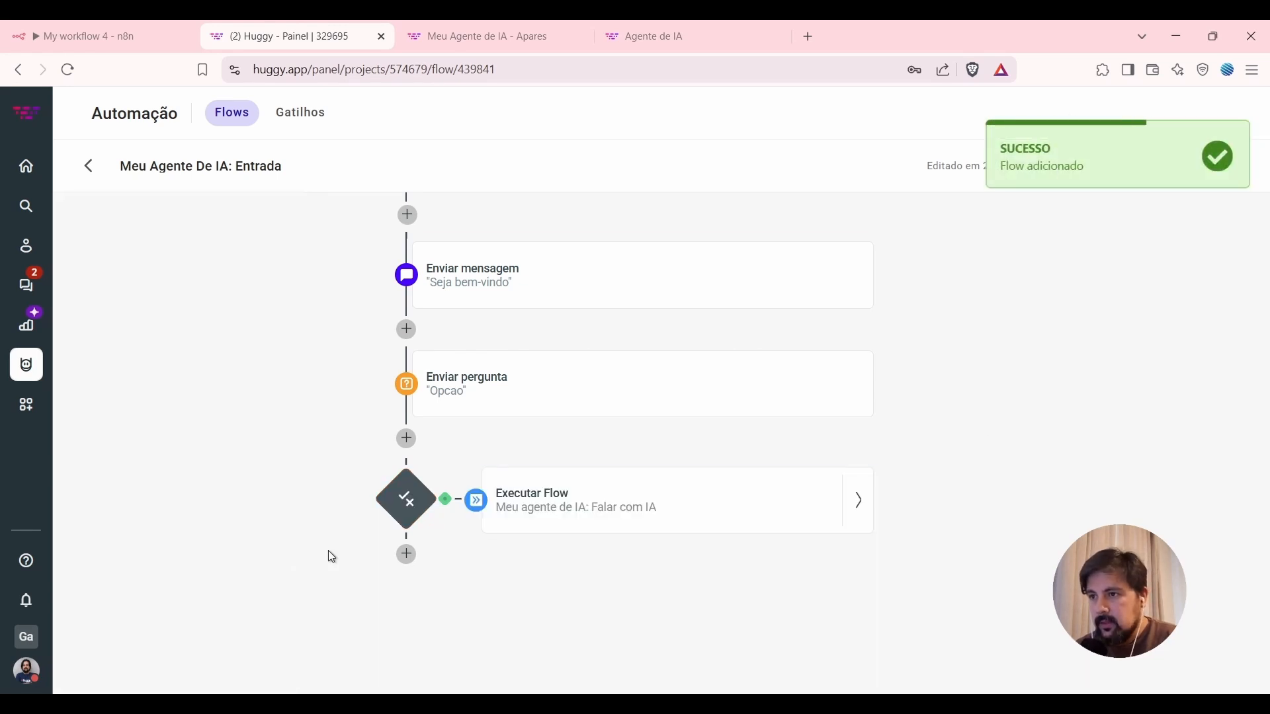
Add a Colocar na fila action below the conditional and save the flow.
left_click(406, 554)
type("fila")
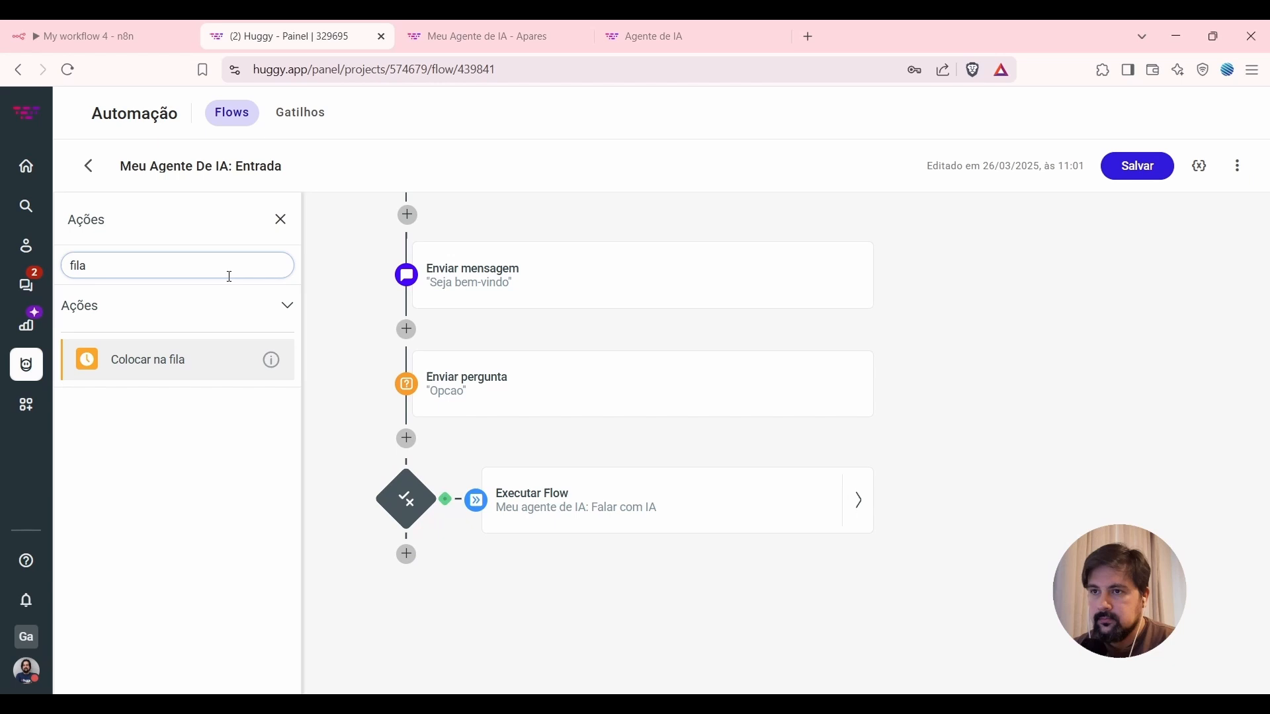
left_click(148, 363)
left_click(1137, 164)
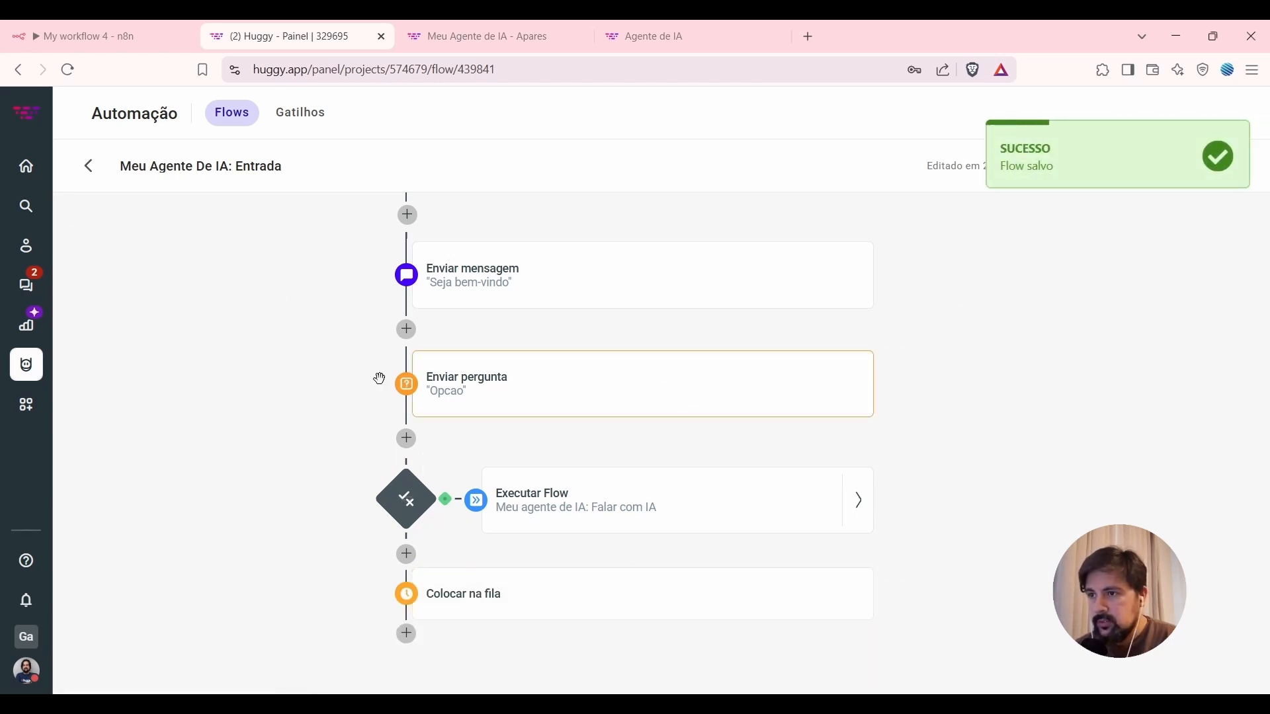
Add an Enviar mensagem action with the text "Faça uma pergunta" to the "Meu agente de IA: Falar com IA" flow and save the flow.
left_click(860, 504)
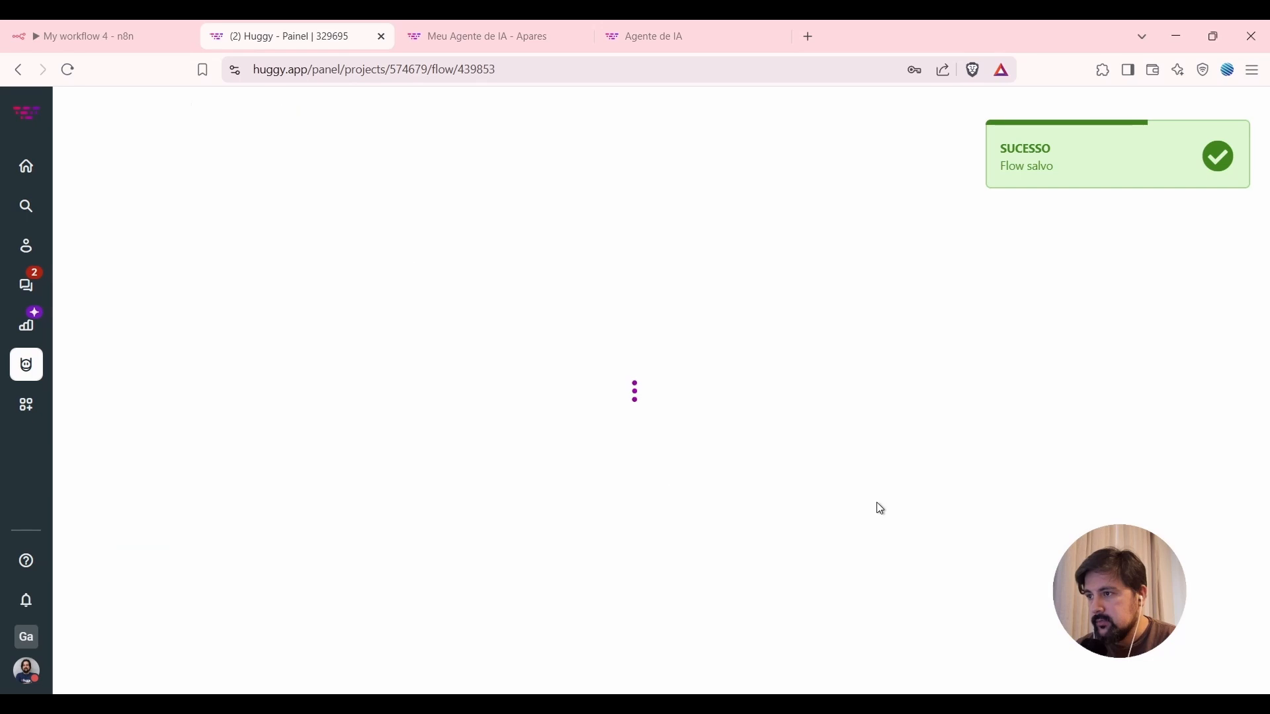
left_click(407, 216)
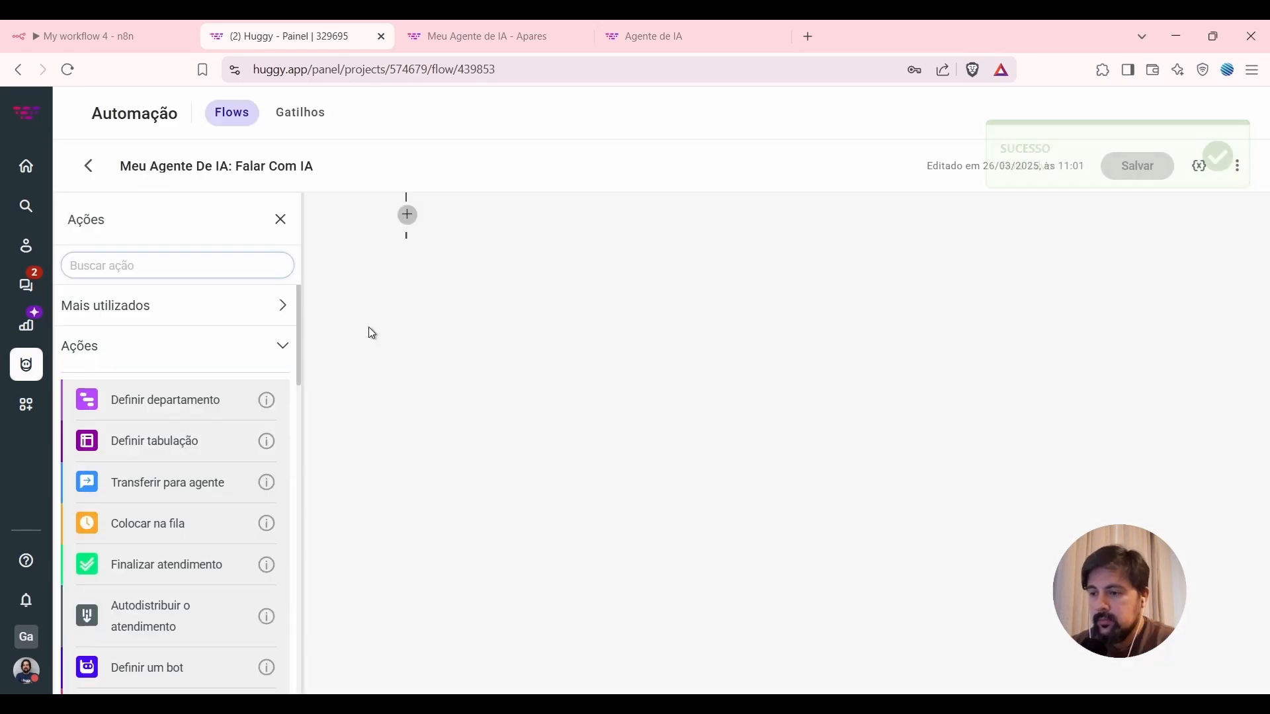
type("e")
key("BackSpace")
type("mensa")
left_click(158, 361)
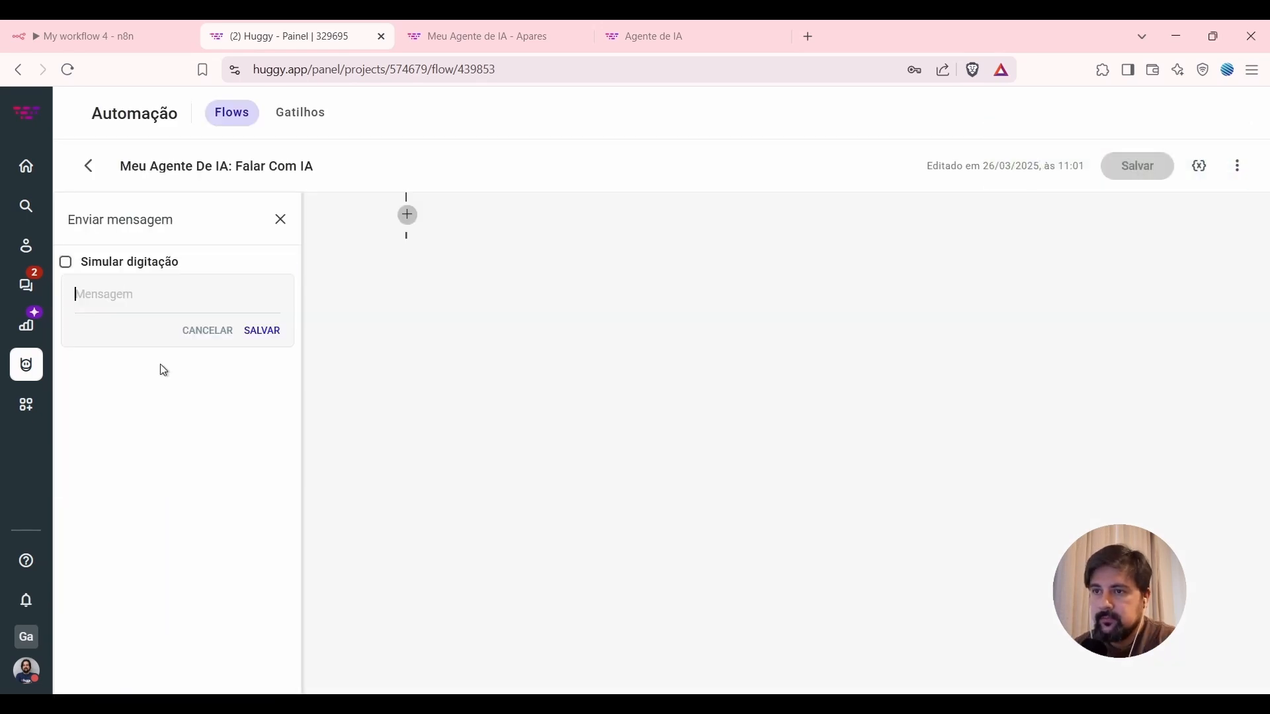
type("Faça uma pergunta")
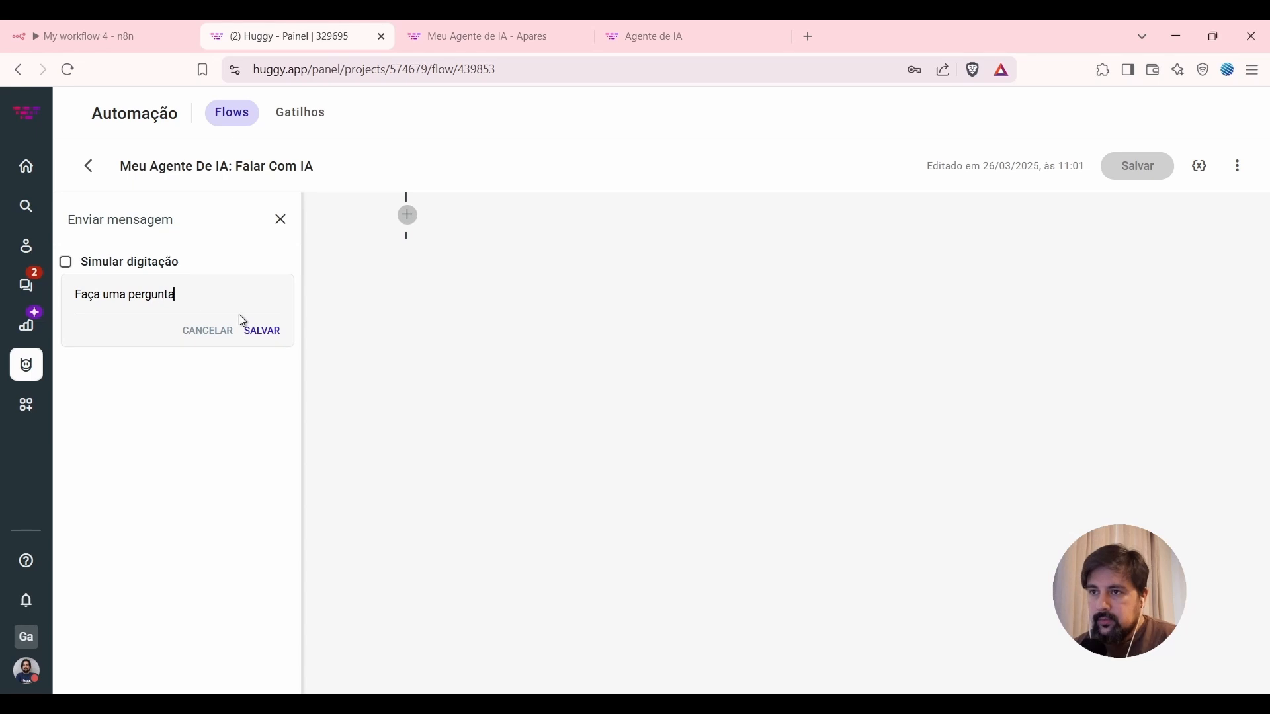
left_click(262, 330)
left_click(1107, 177)
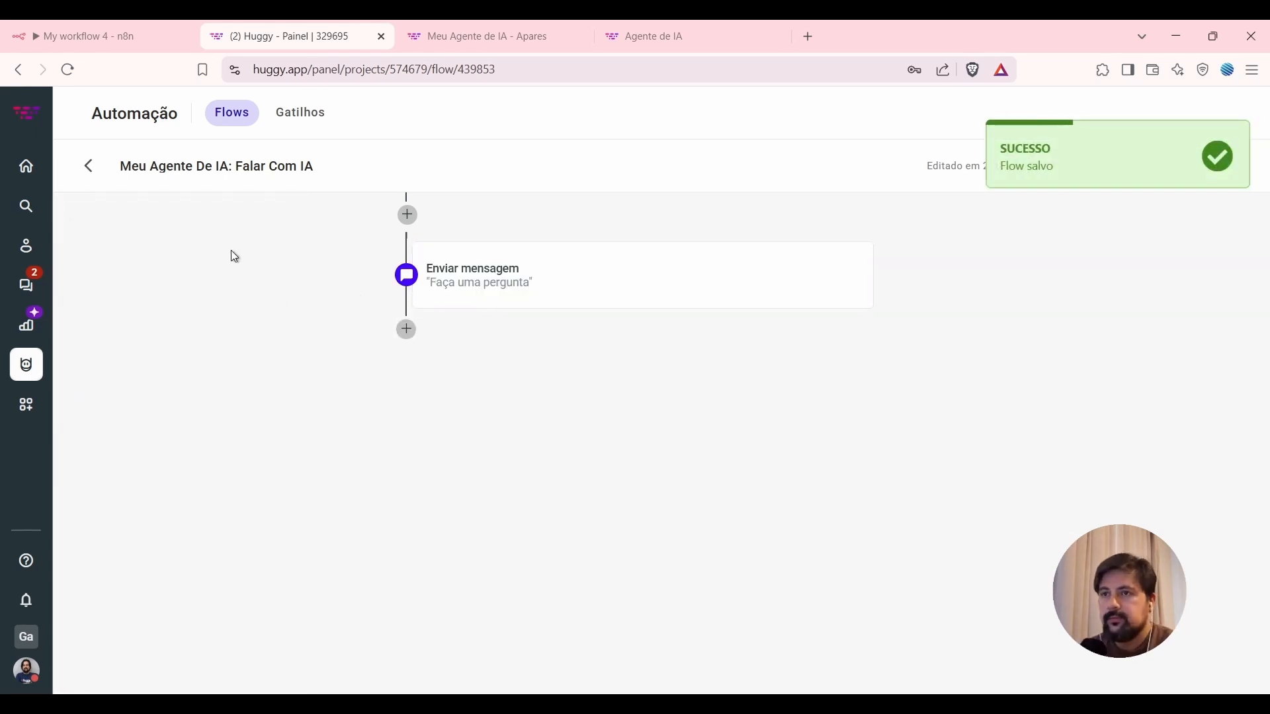
Return to the project's flow list and review the "Meu agente de IA: Falar com IA" flow.
left_click(89, 166)
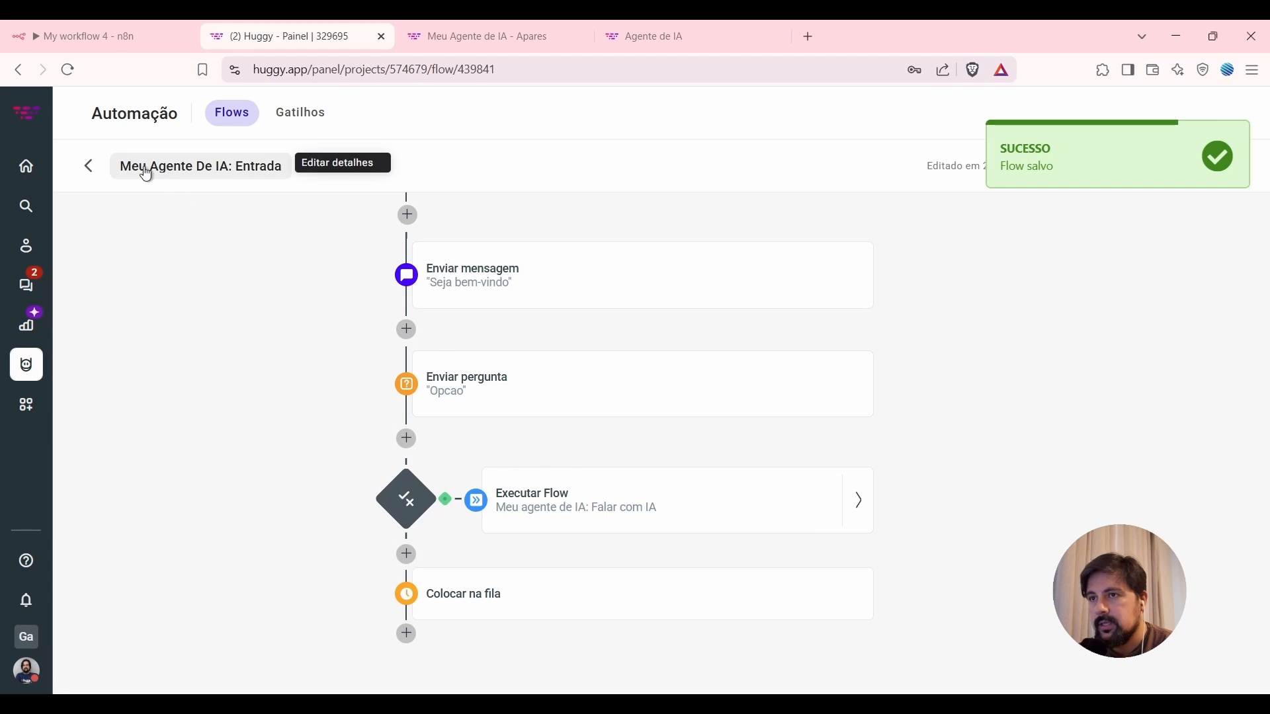
left_click(88, 165)
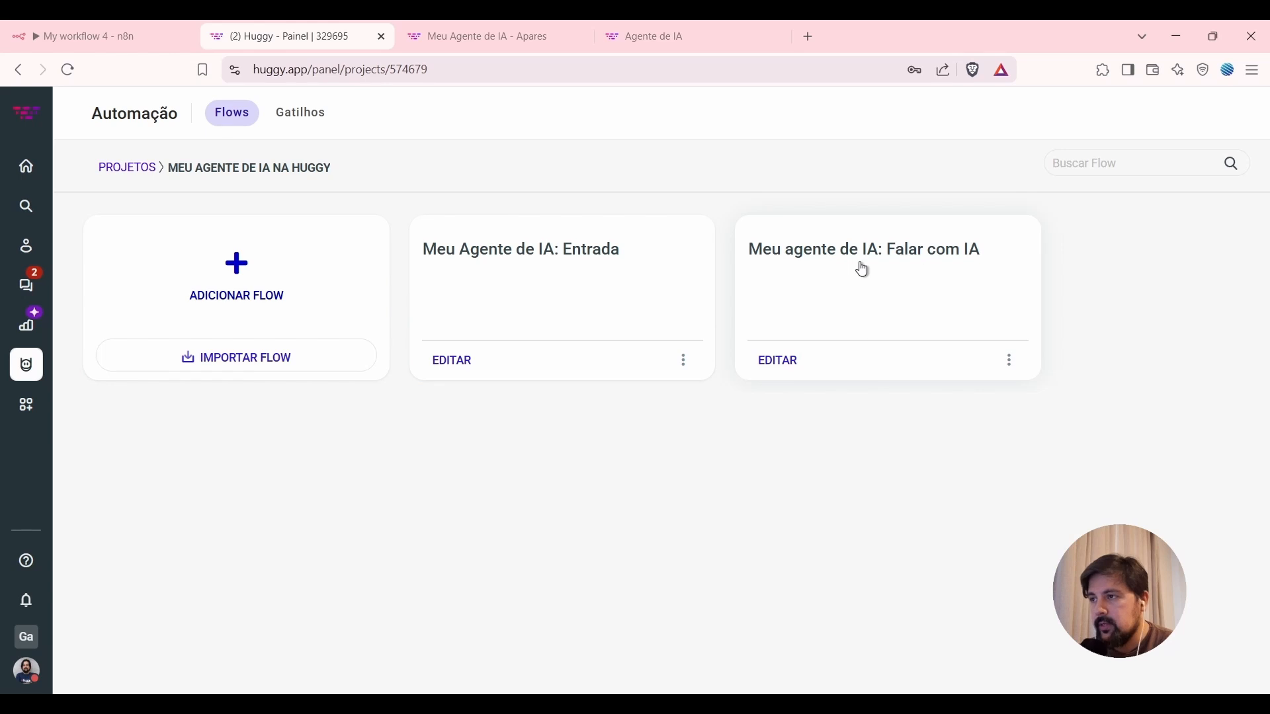
left_click(910, 298)
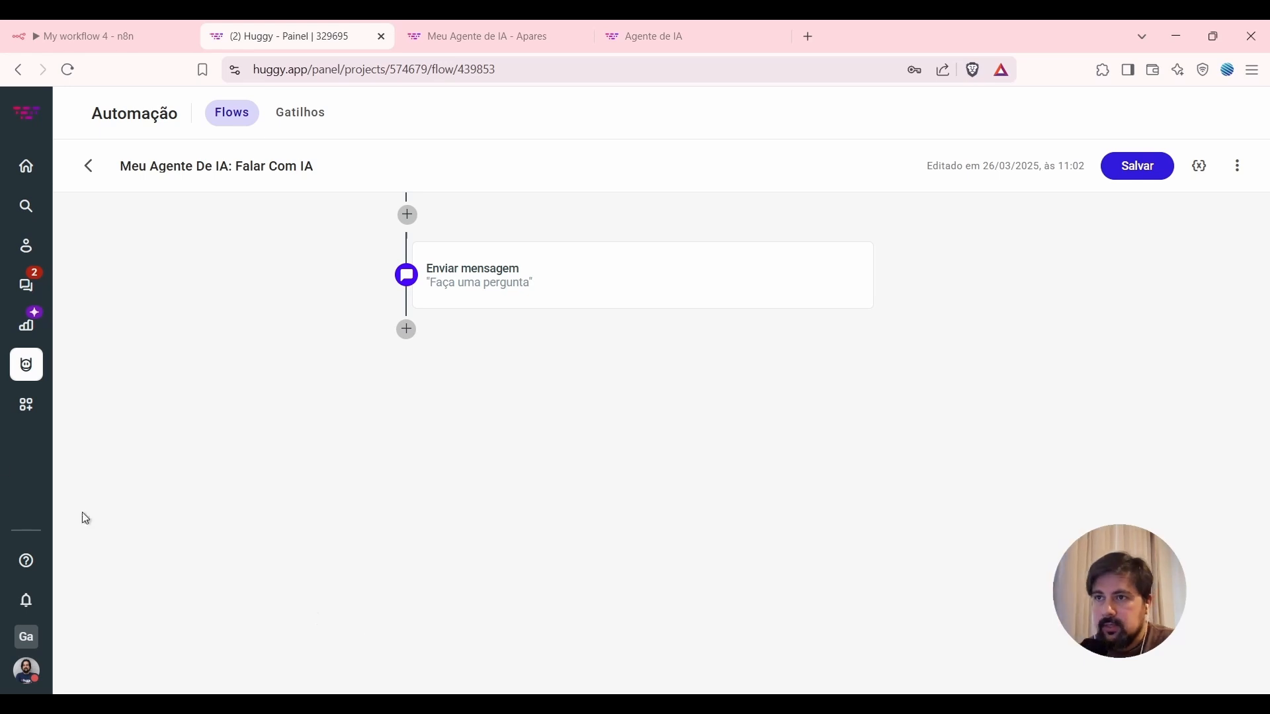
left_click(91, 168)
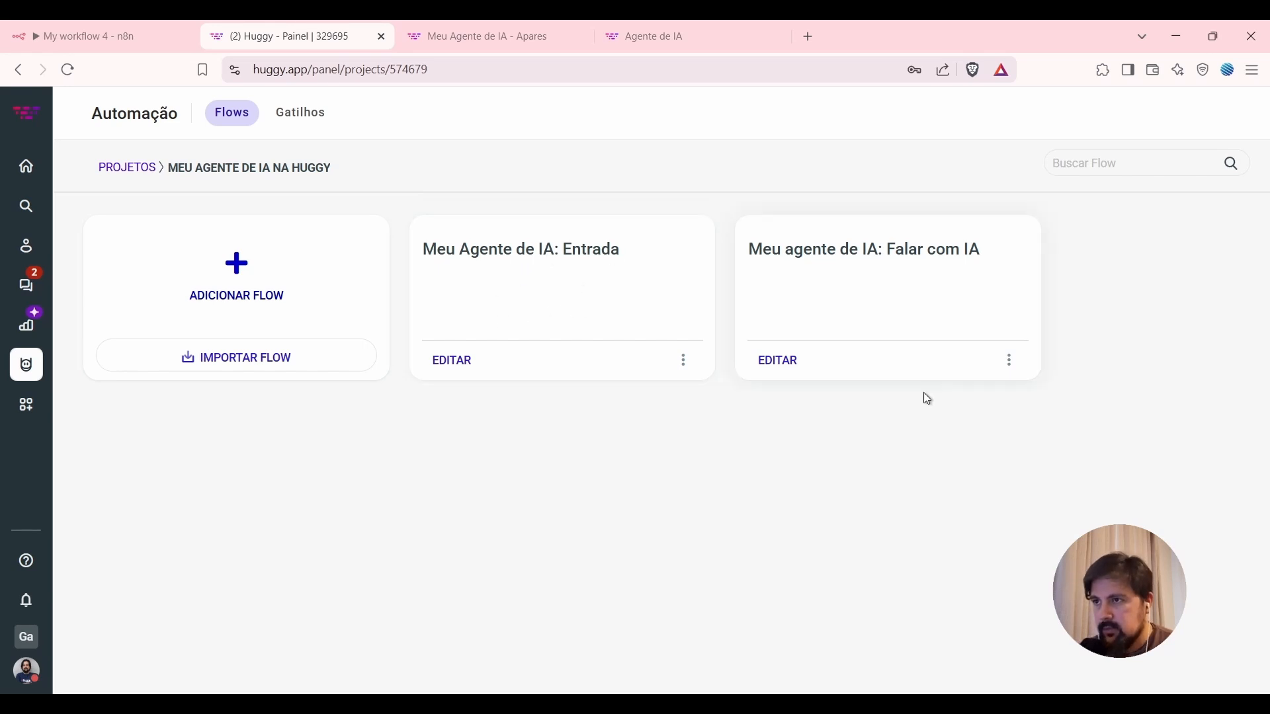
Look up the flow ID of "Meu Agente de IA: Entrada" in its web address and flow details, returning to the flow list.
left_click(455, 302)
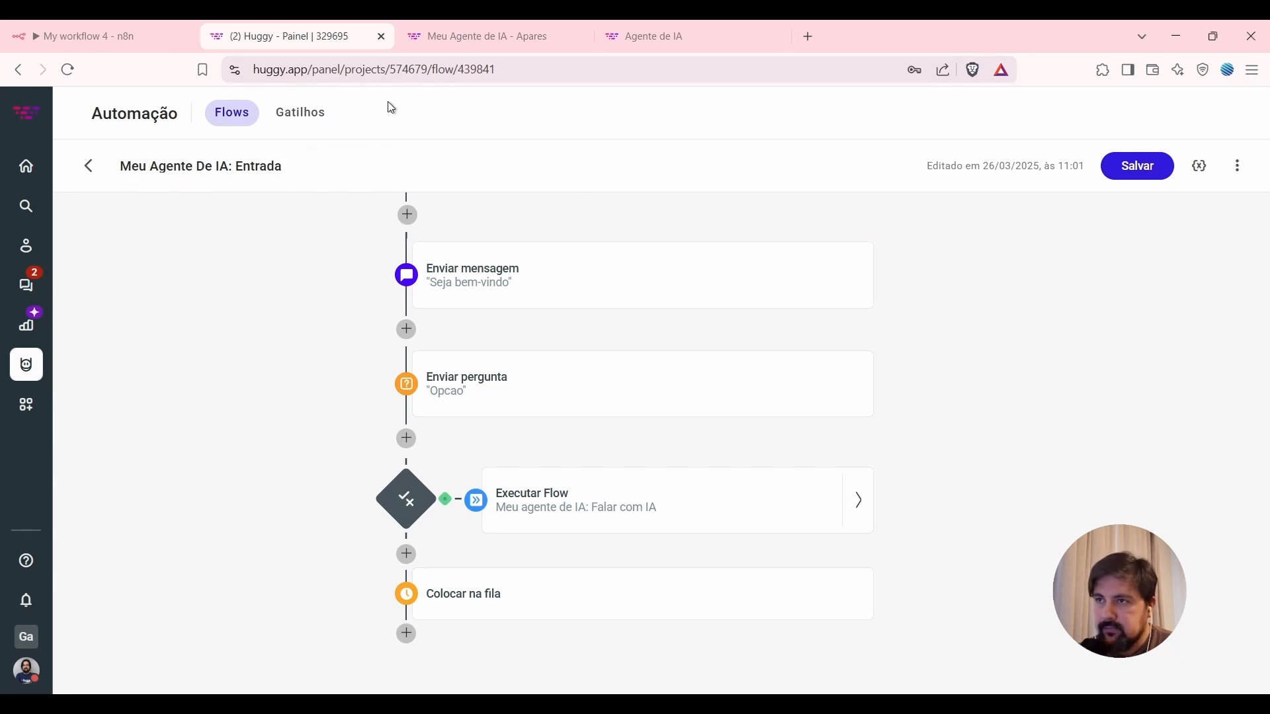
double_click(462, 70)
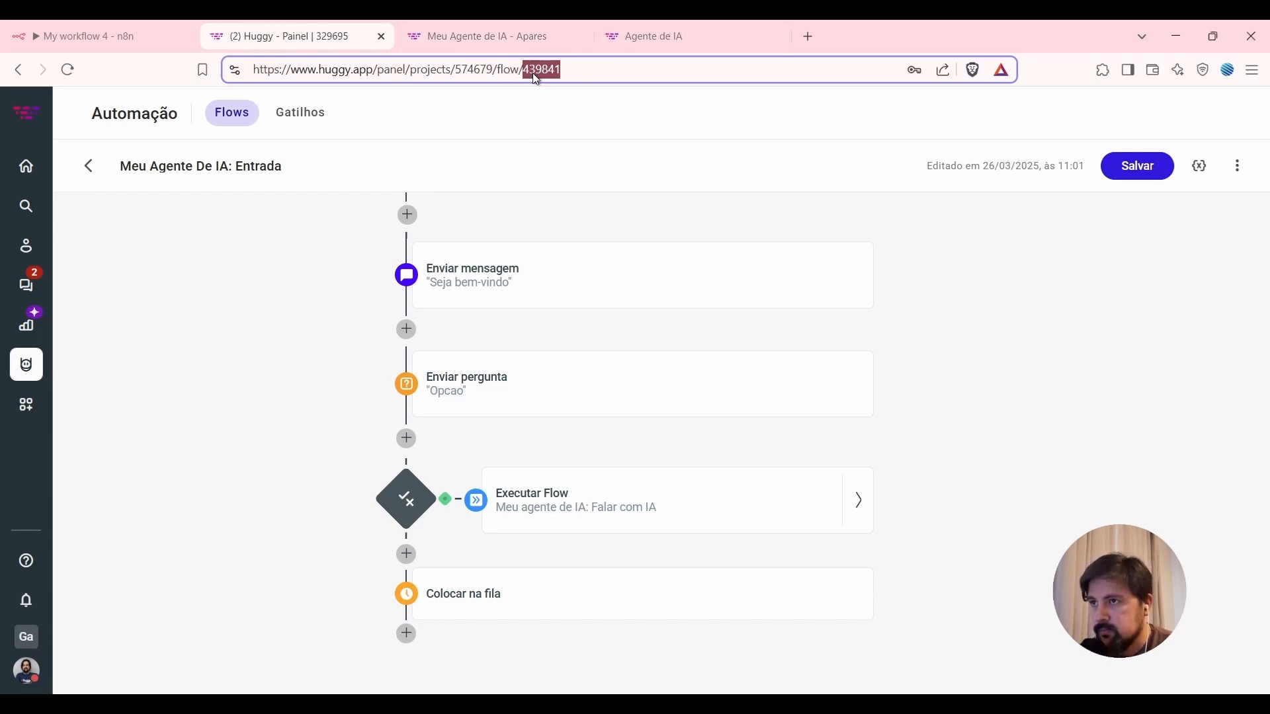
double_click(551, 69)
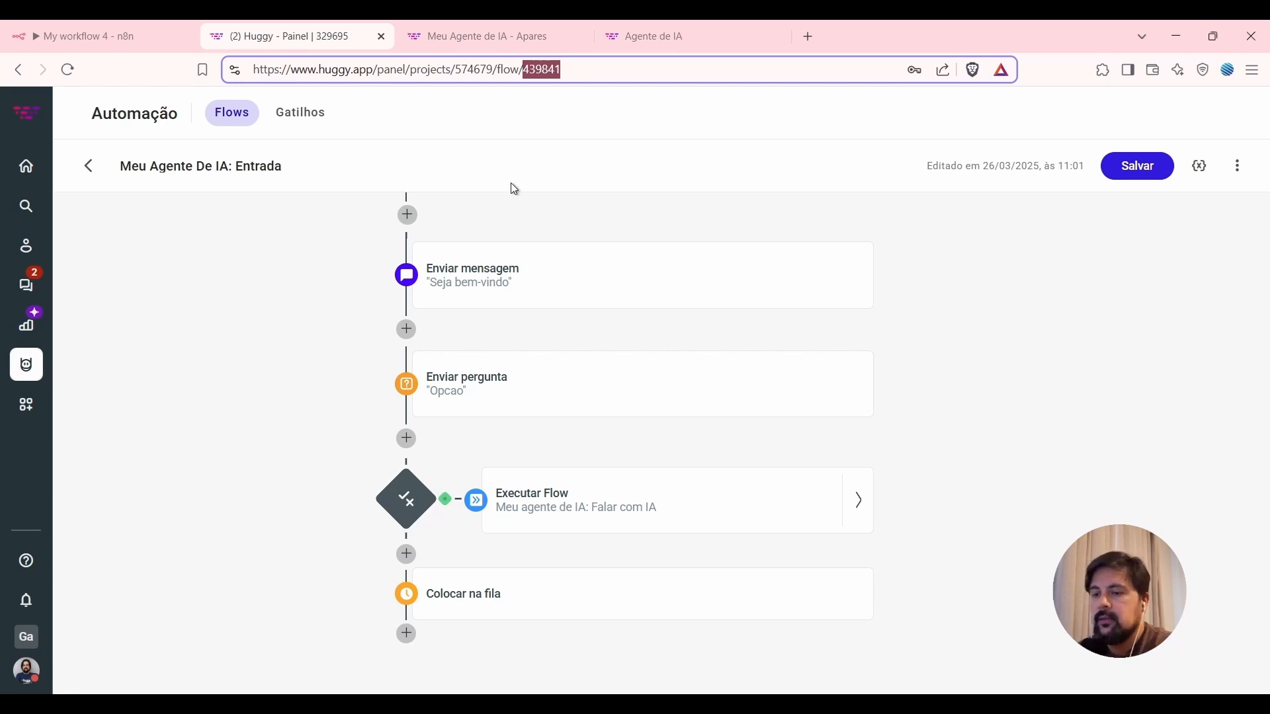
left_click(171, 168)
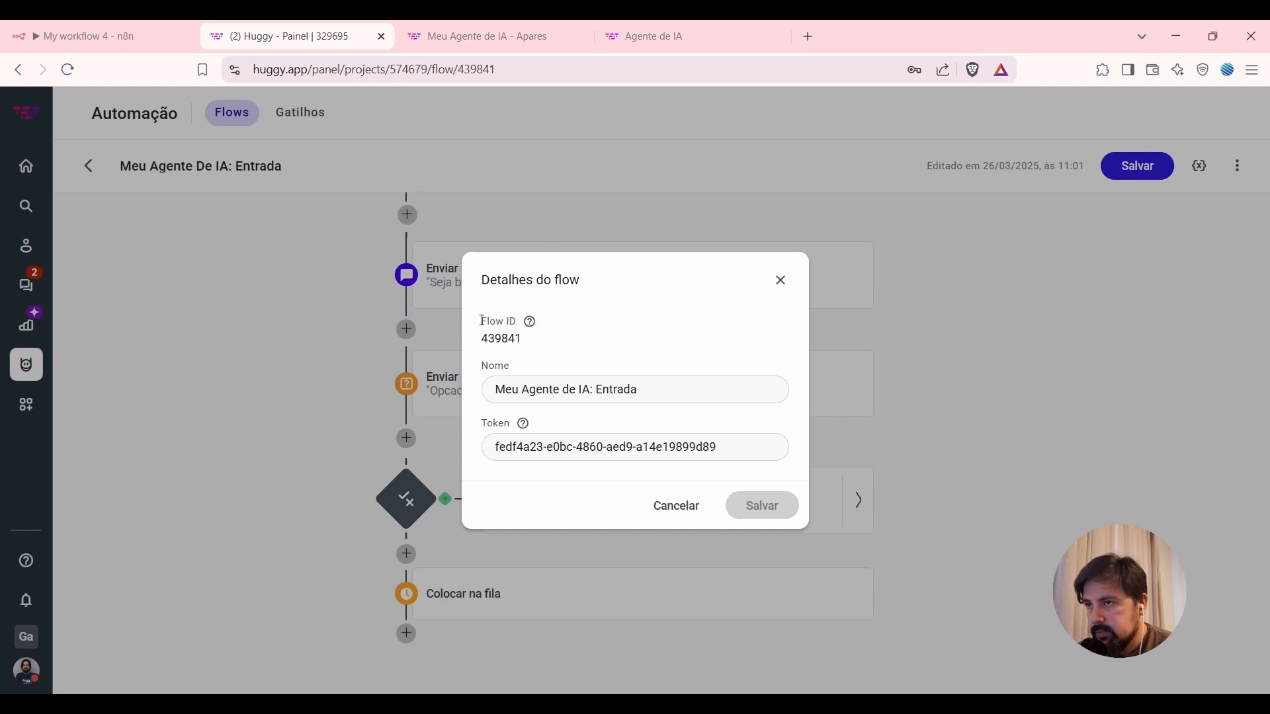
left_click(163, 171)
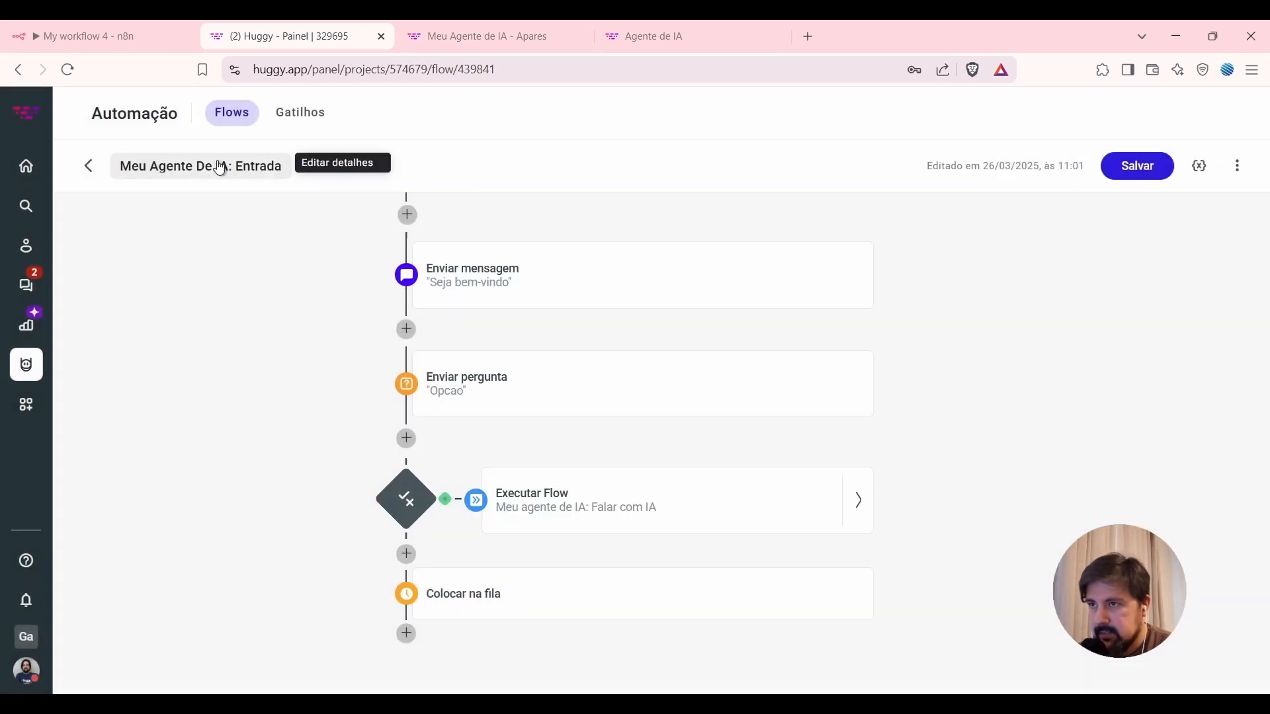
left_click(186, 173)
left_click_drag(482, 341, 529, 352)
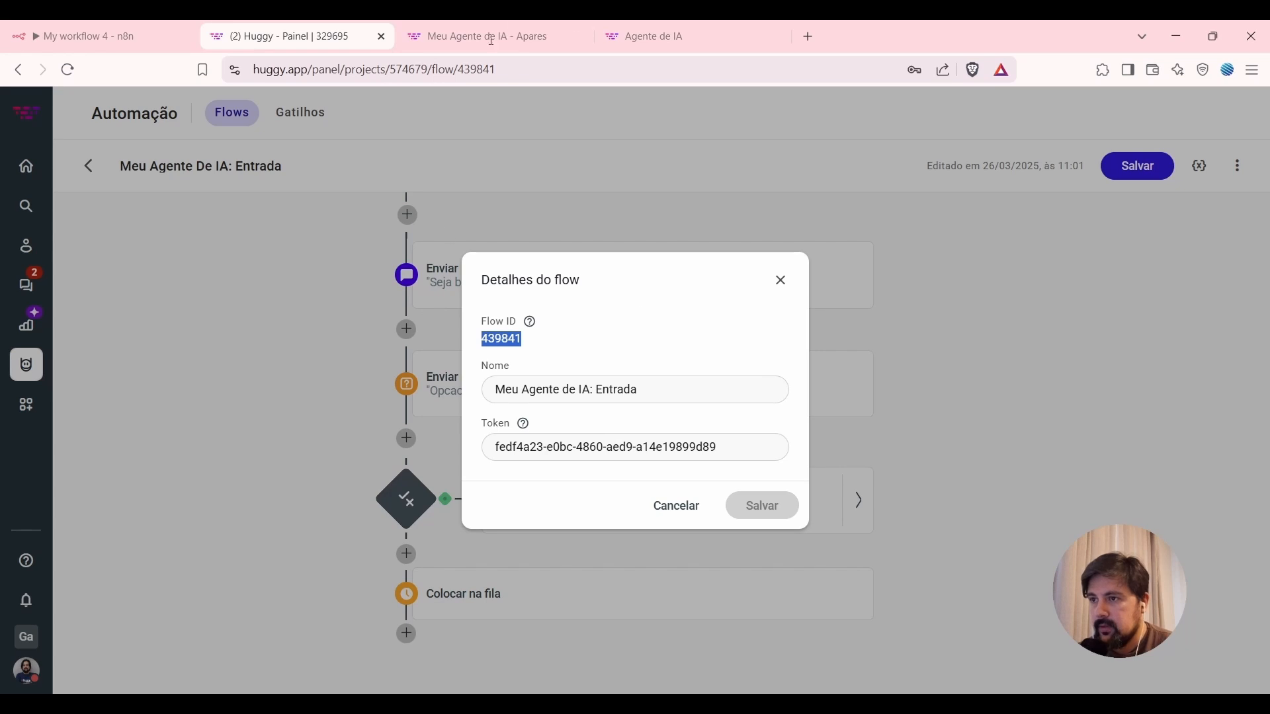
left_click(92, 166)
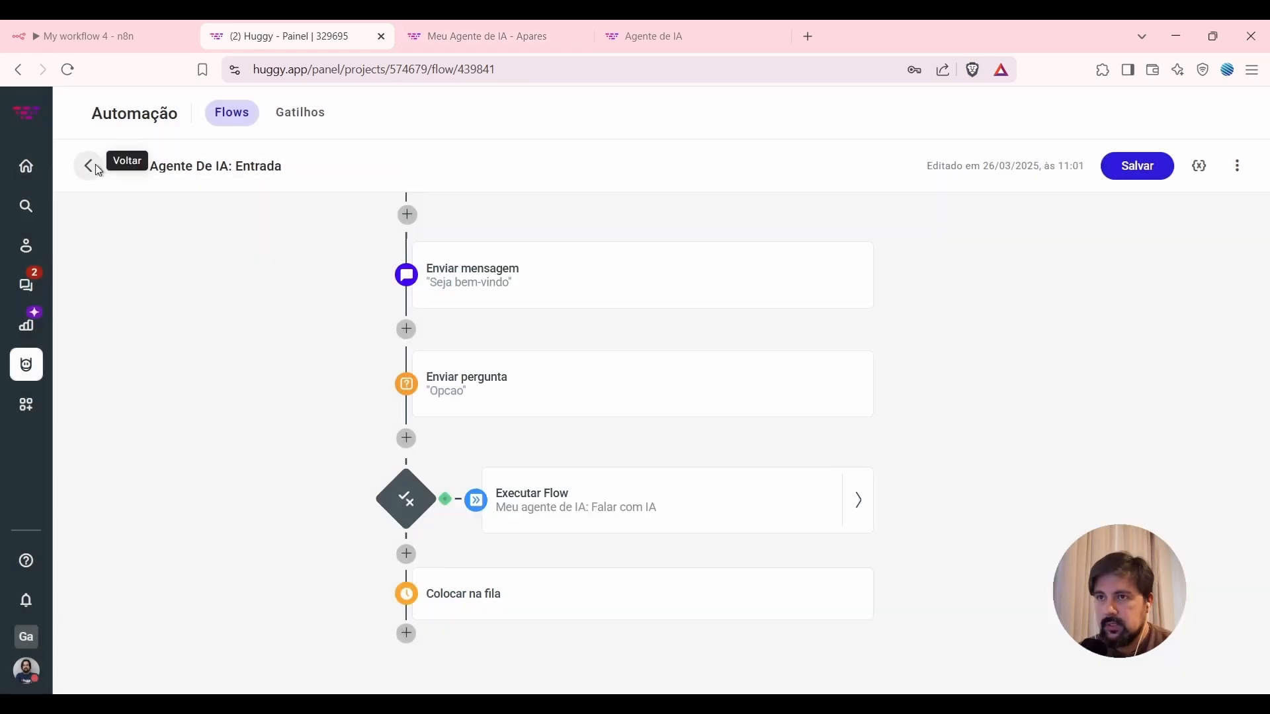
left_click(88, 167)
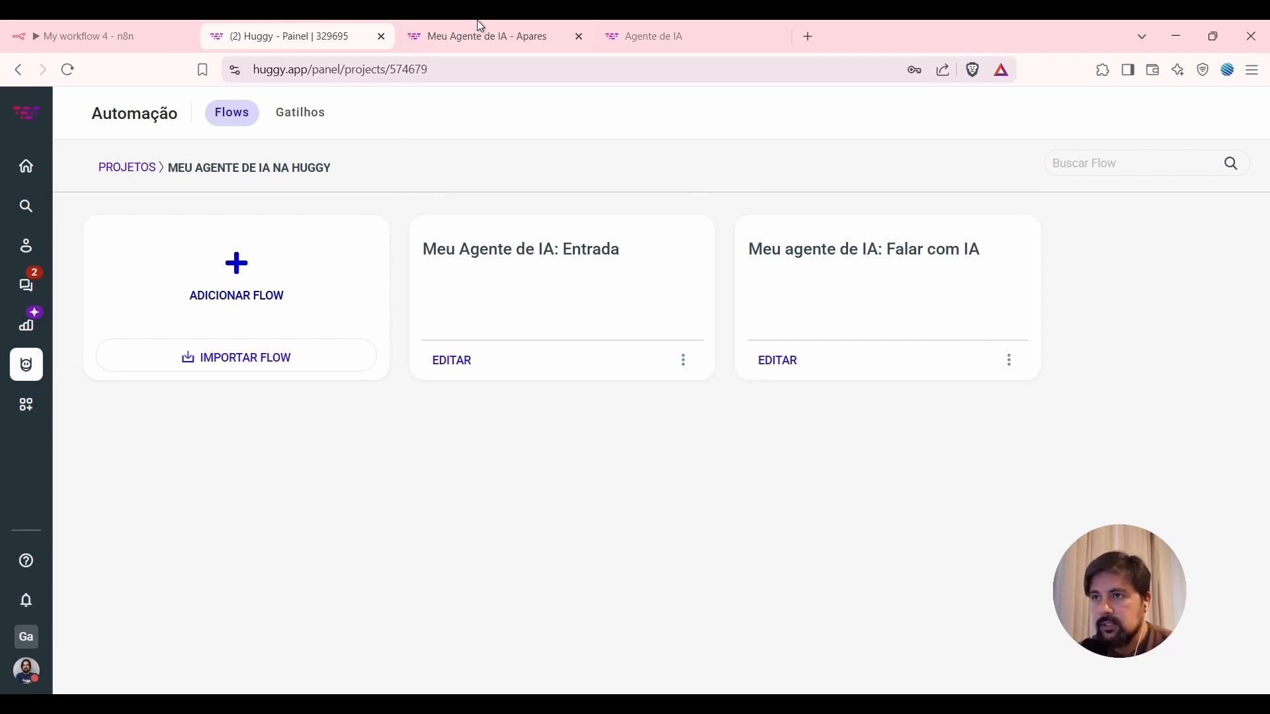
Start a fresh conversation in the Meu Agente de IA web chat and send "oi".
left_click(503, 39)
left_click(782, 596)
left_click(853, 462)
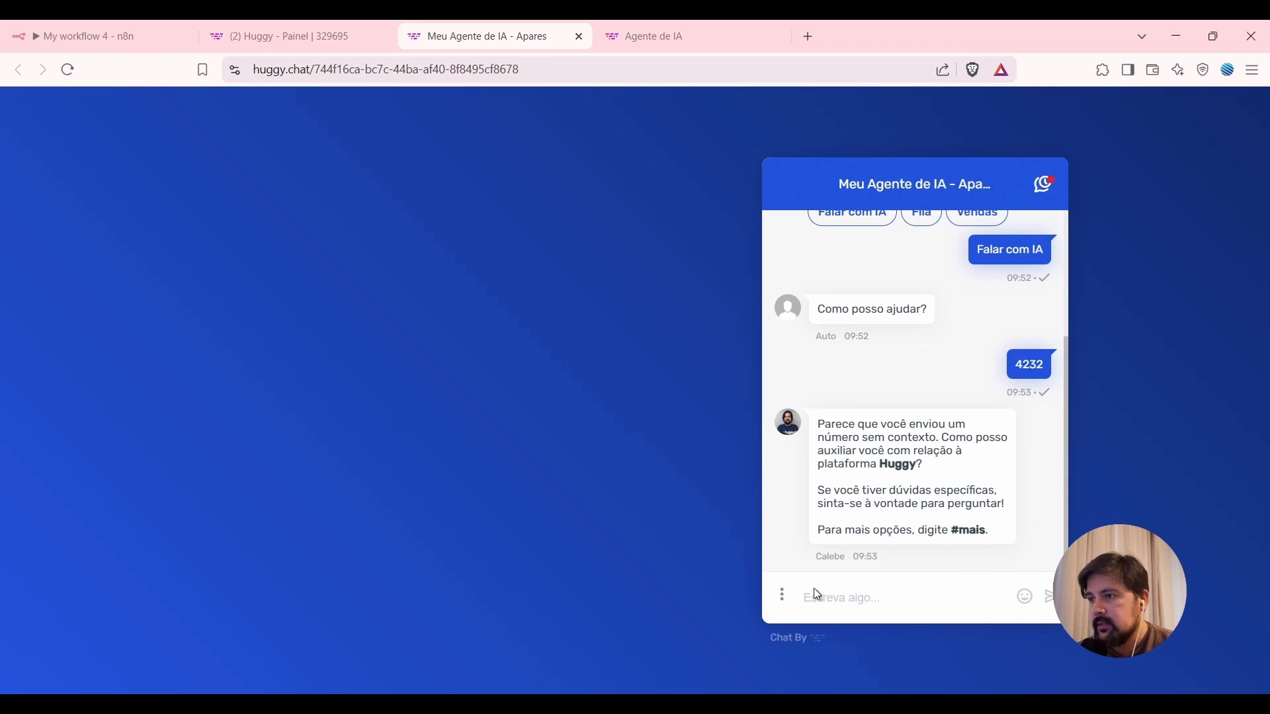
left_click(887, 611)
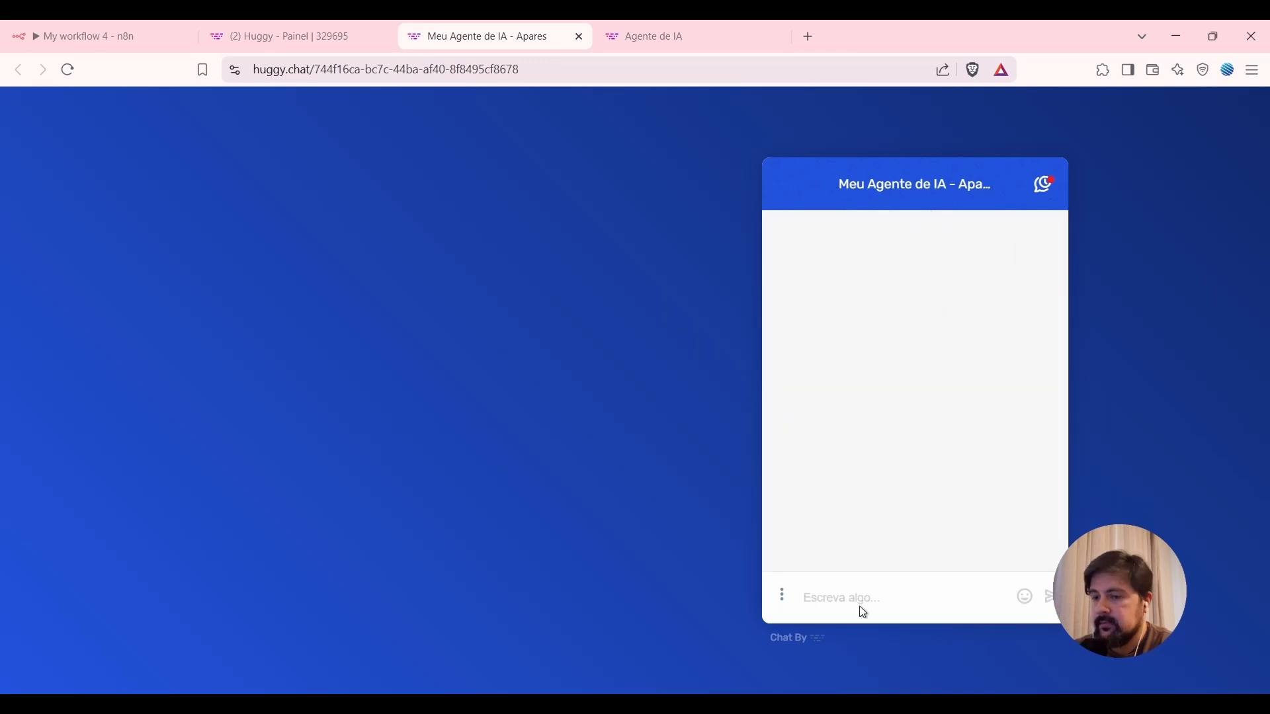
type("oi")
key("Return")
Answer the chat's question with "Falar com a IA" and check the automatic messages.
left_click_drag(818, 293, 908, 317)
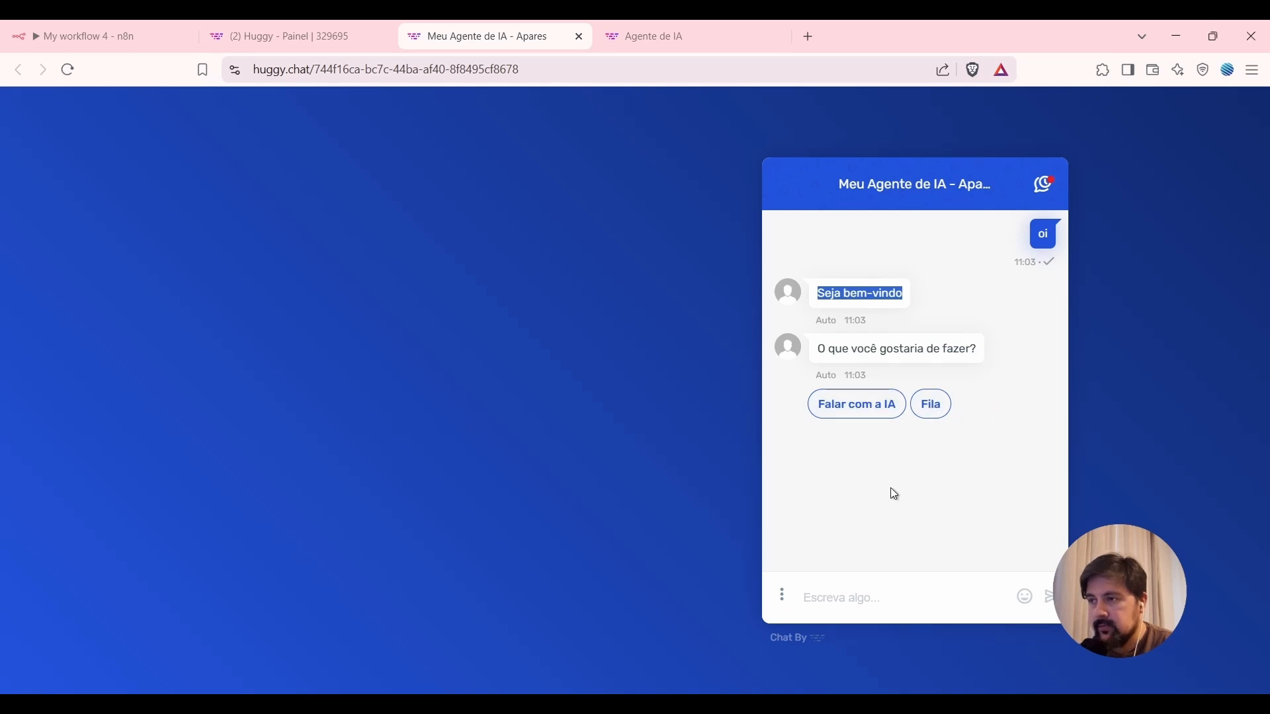
left_click(854, 412)
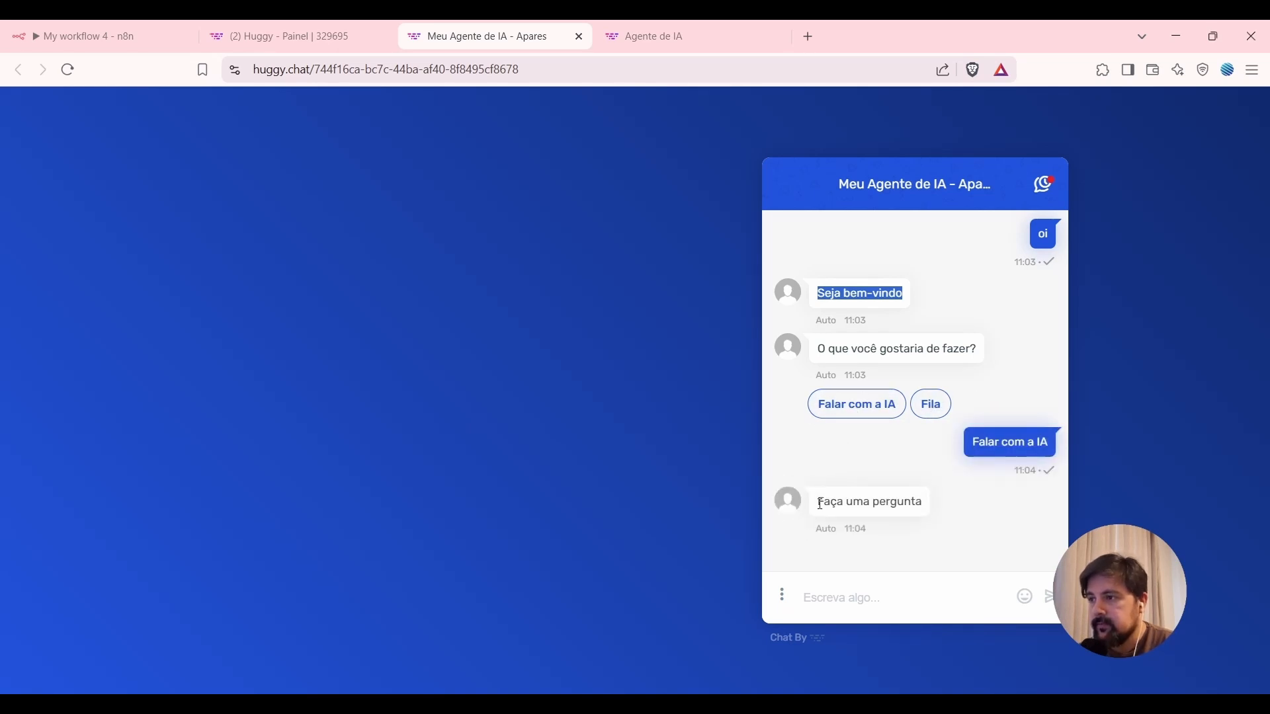
left_click_drag(819, 503, 950, 515)
left_click(984, 555)
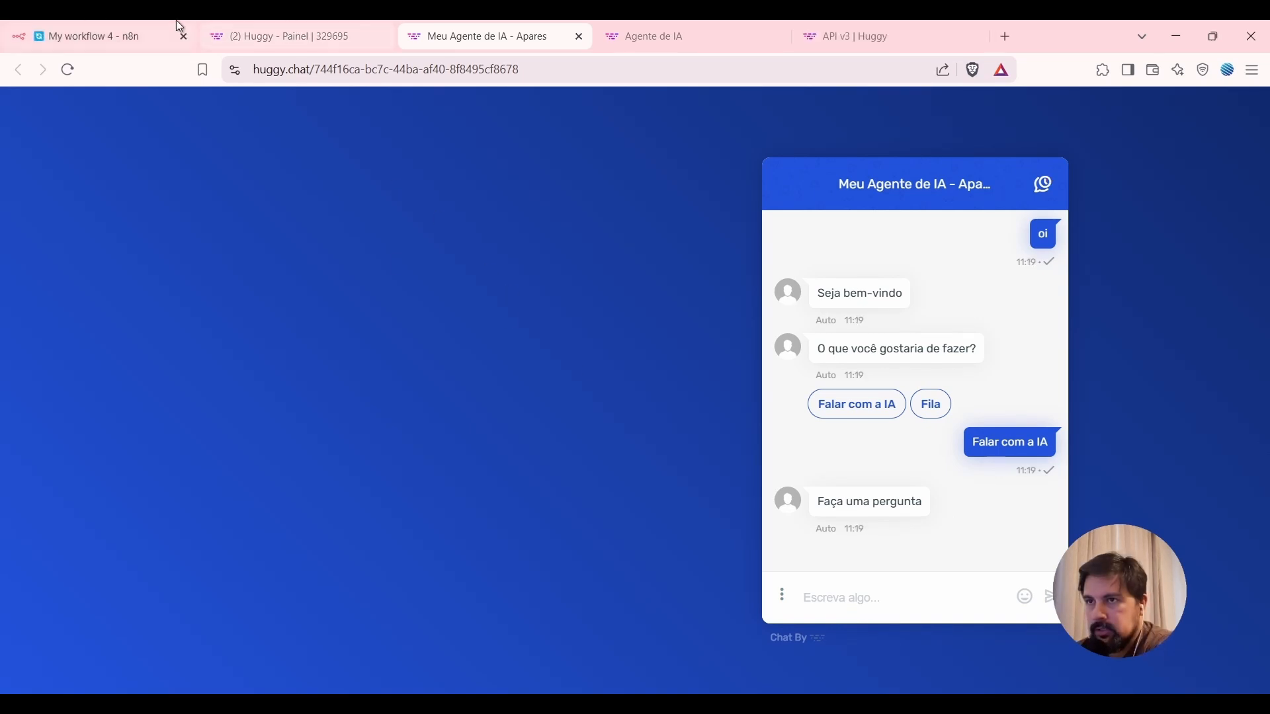
Switch to the n8n workflow and move the Webhook node farther from the AI Agent node to make room between them.
left_click(79, 33)
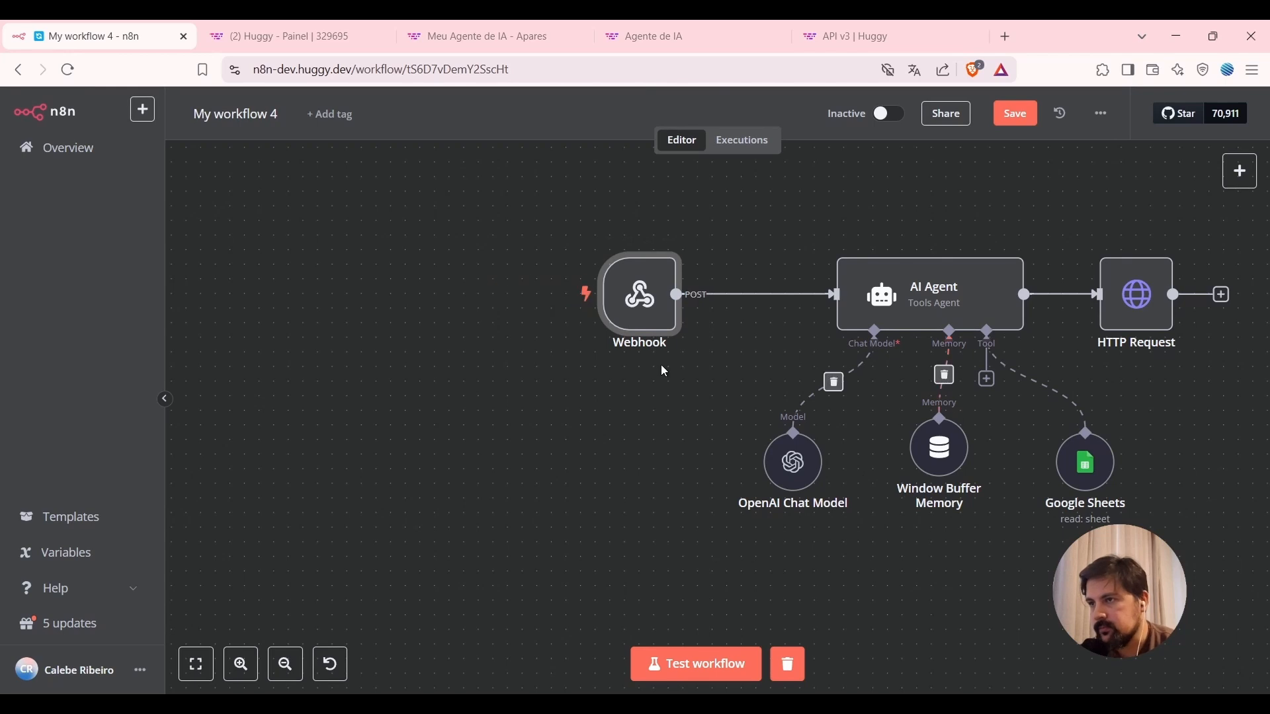
mouse_move(638, 315)
left_click_drag(638, 315, 389, 315)
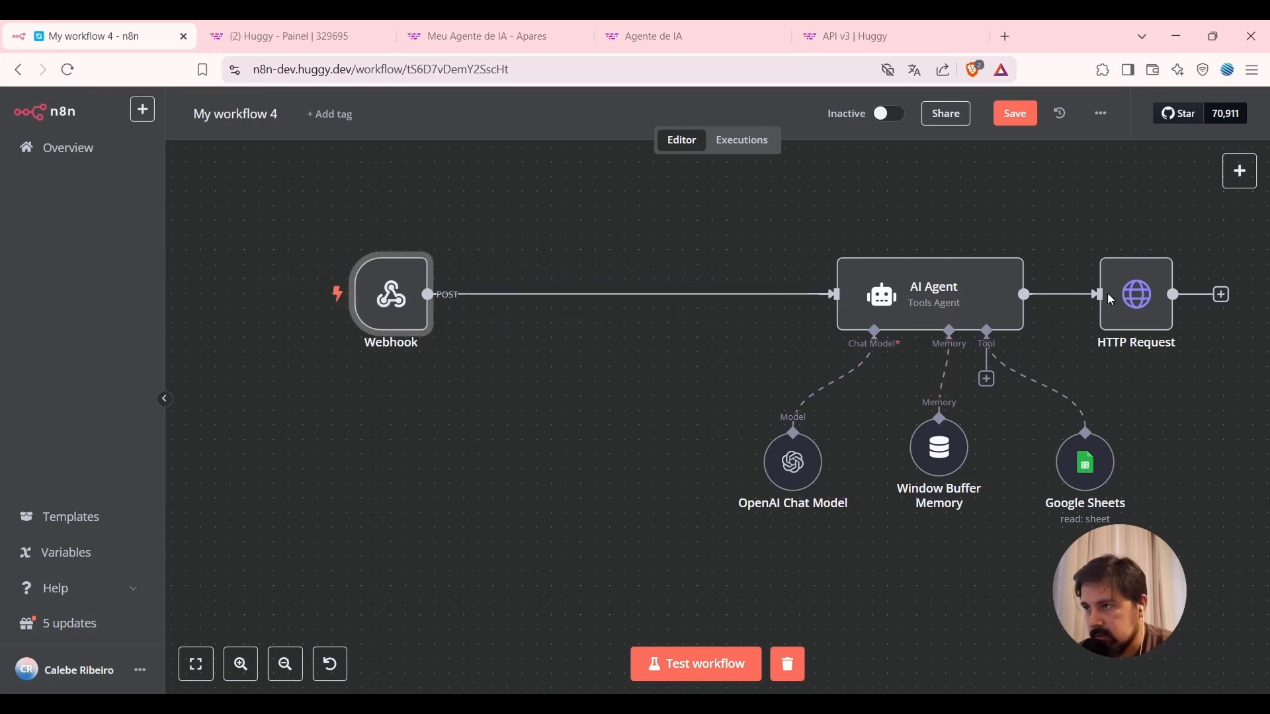
Run the n8n workflow in test mode and trigger it by sending "Mensagem de teste" in the web chat.
left_click(502, 37)
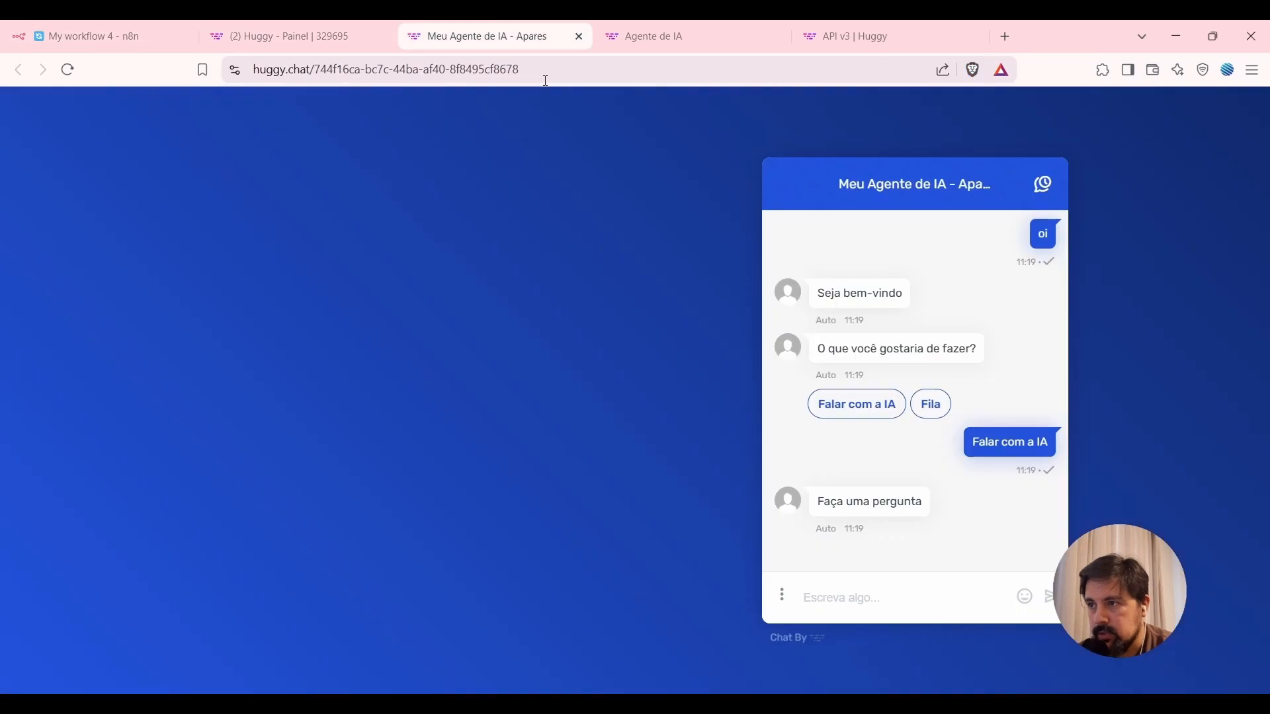
left_click(99, 33)
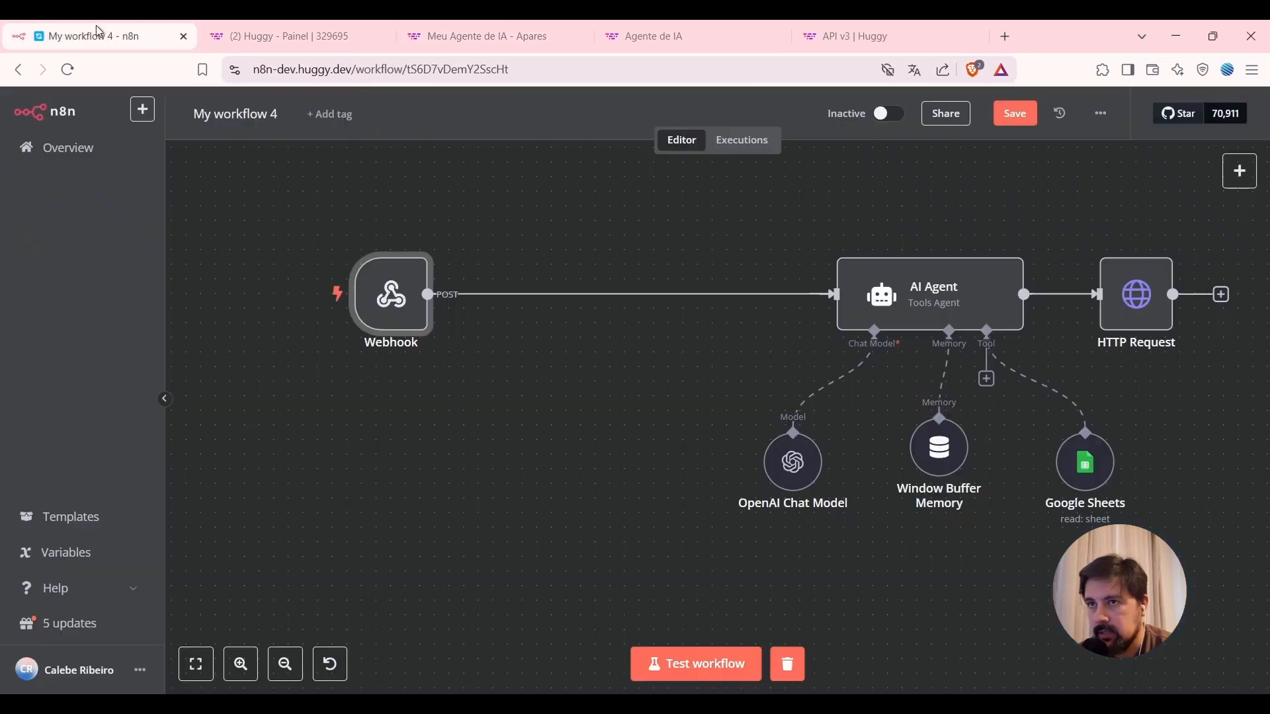
left_click(714, 661)
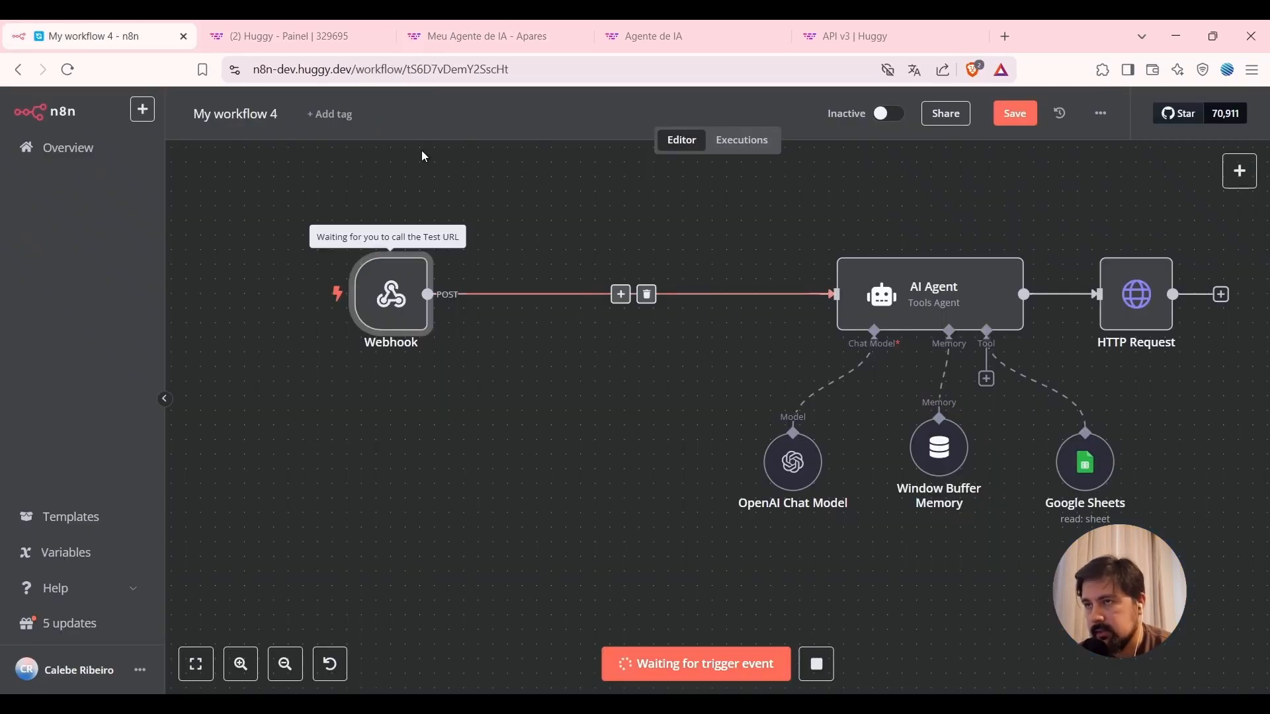
left_click(529, 35)
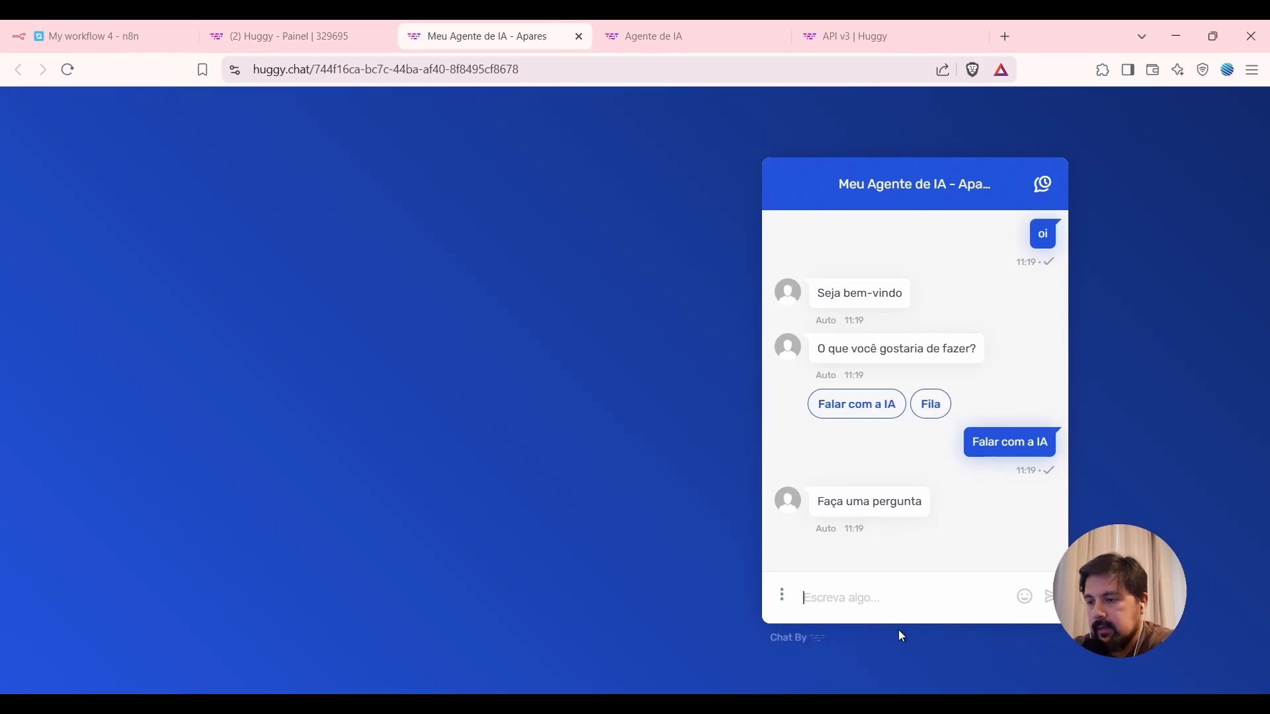
type("Mensagem de teste")
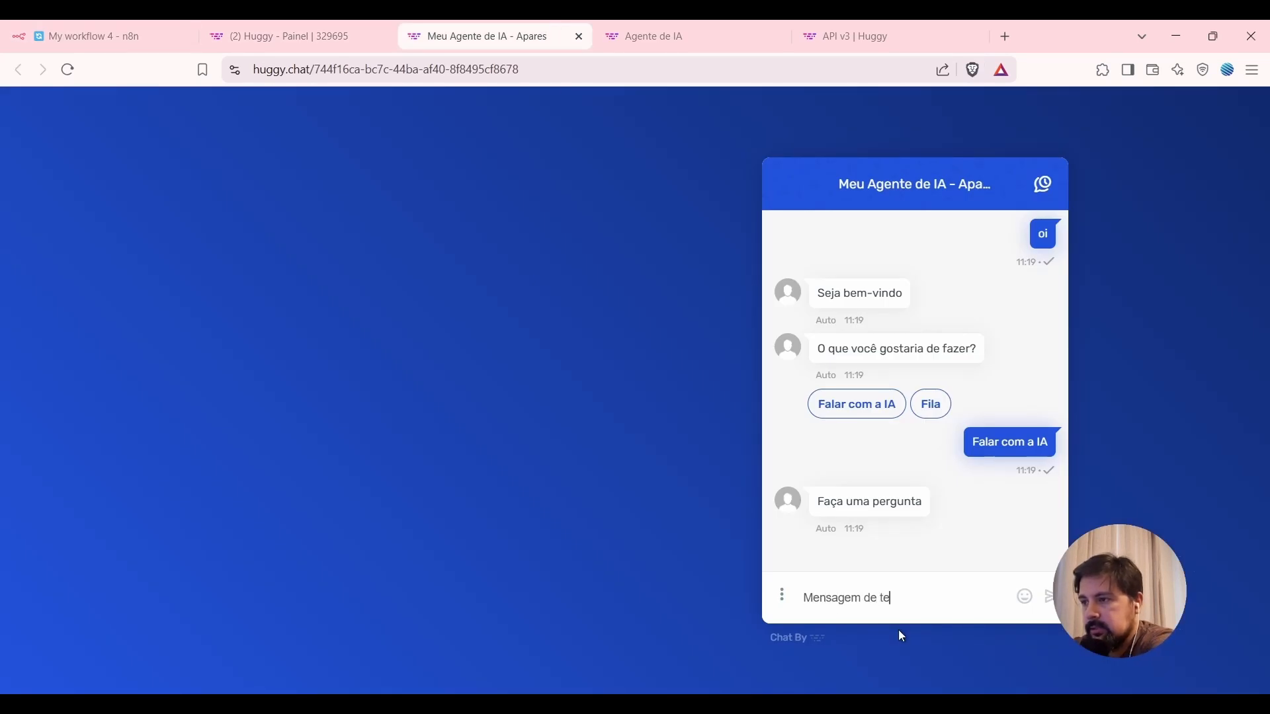
key("Return")
Insert an If node between the Webhook and AI Agent nodes in the n8n workflow.
left_click(74, 30)
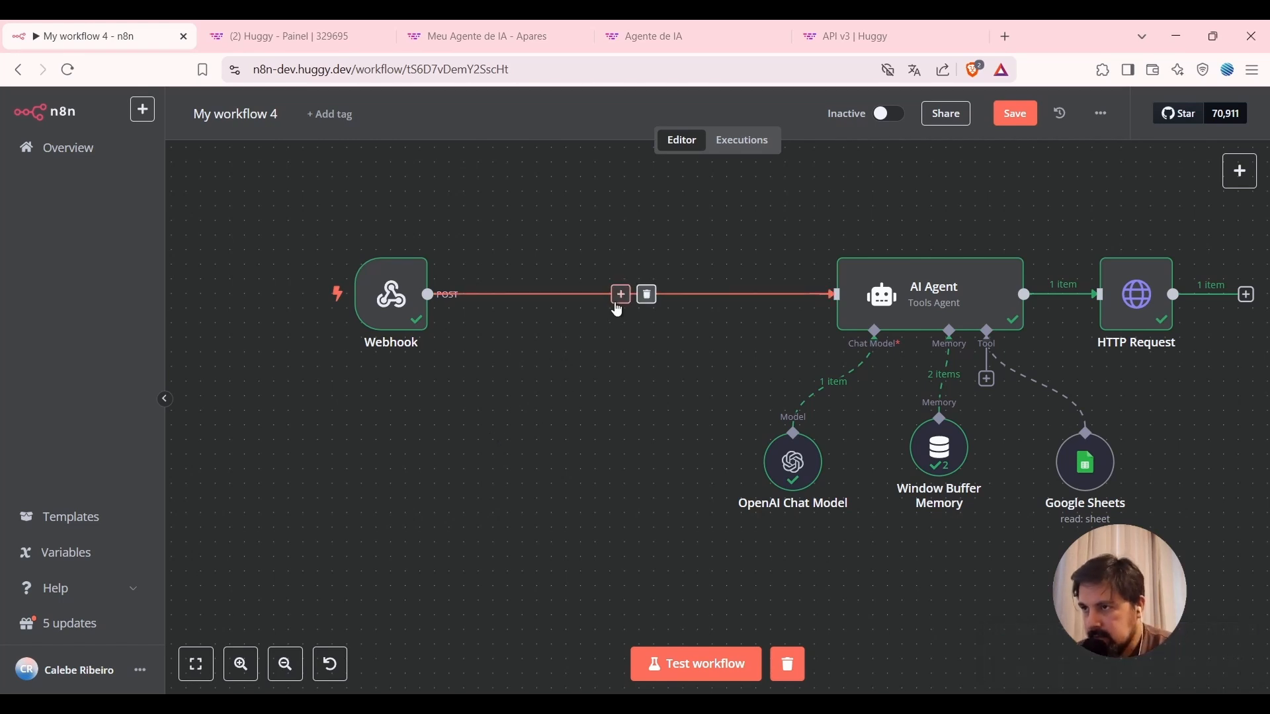
left_click(619, 297)
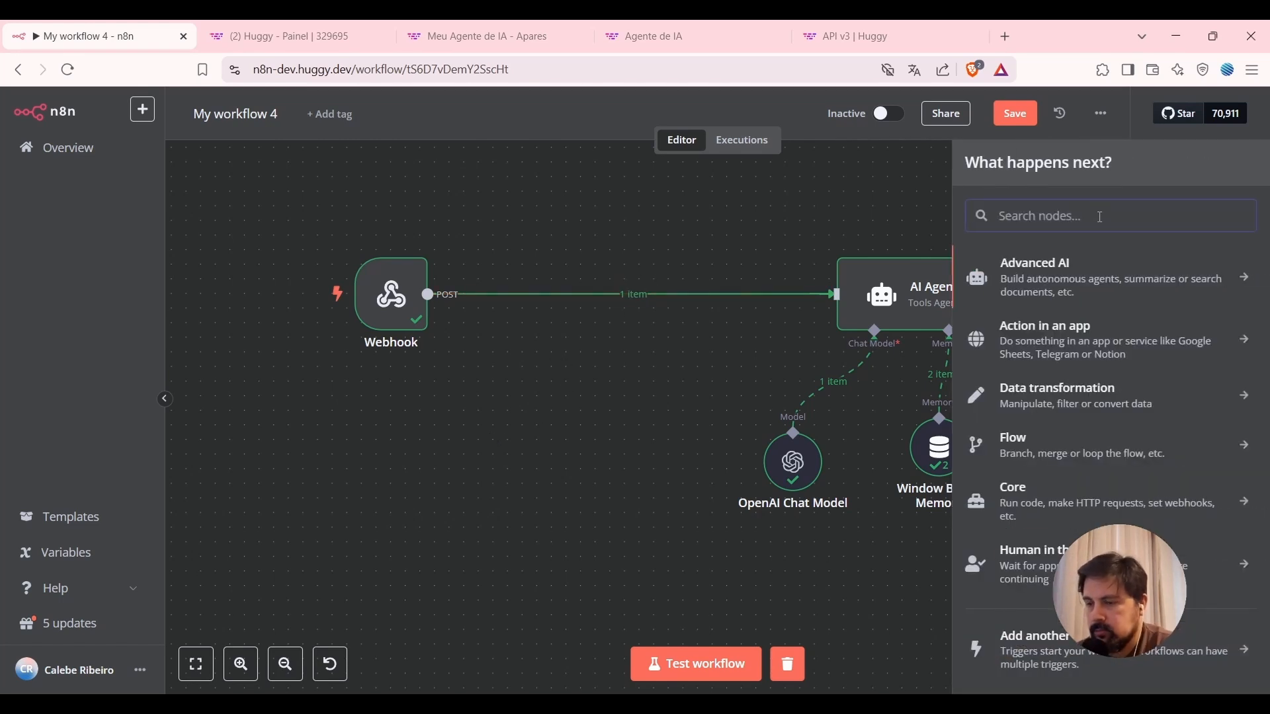
type("if")
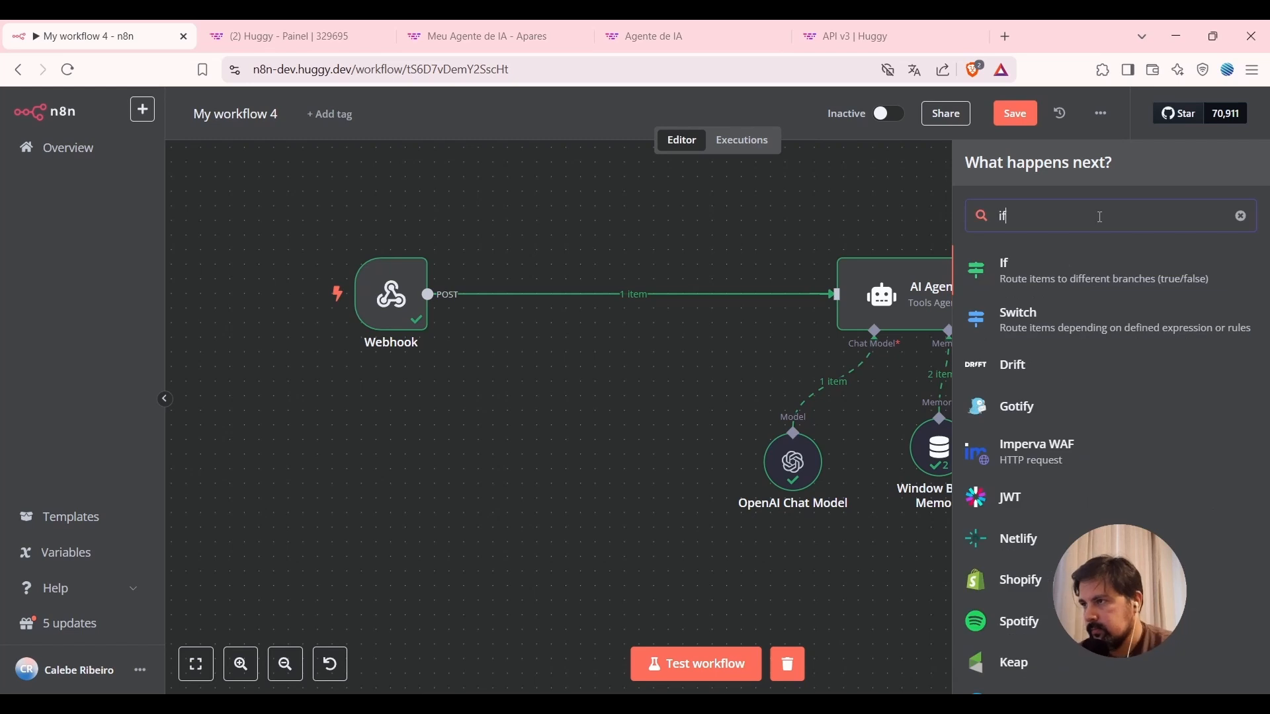
left_click(988, 271)
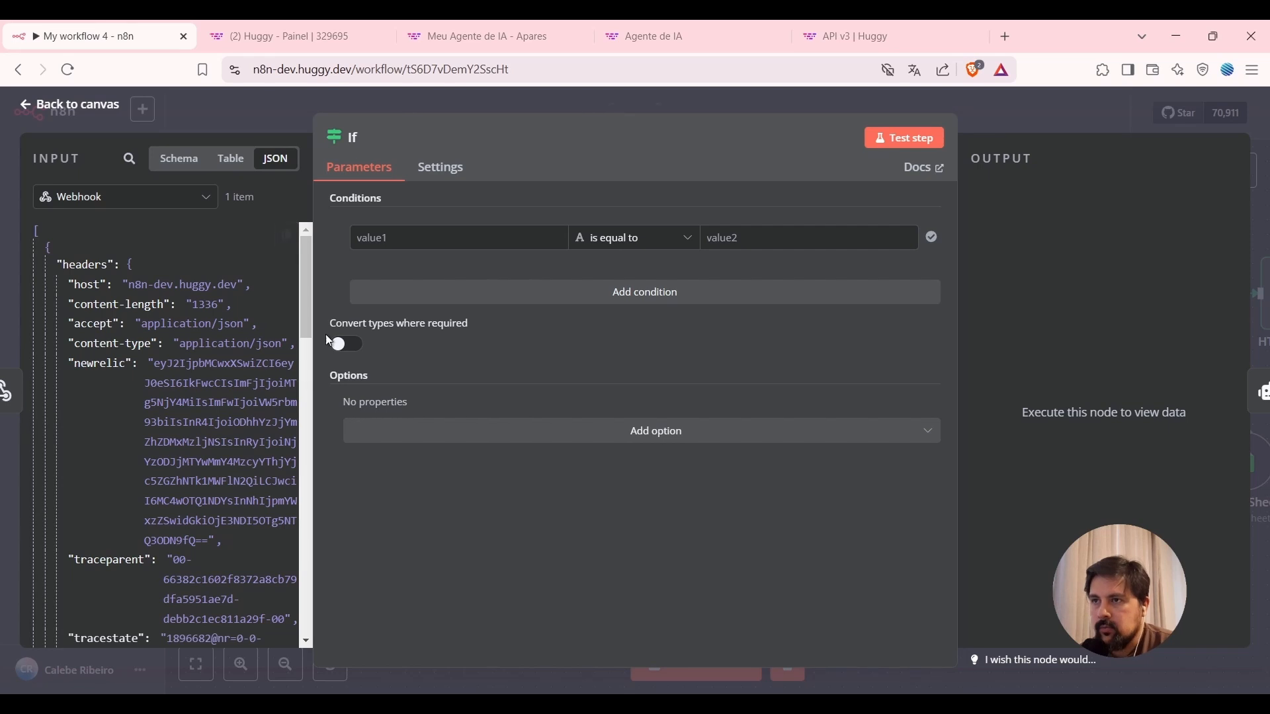
scroll(133, 382, "down", 5)
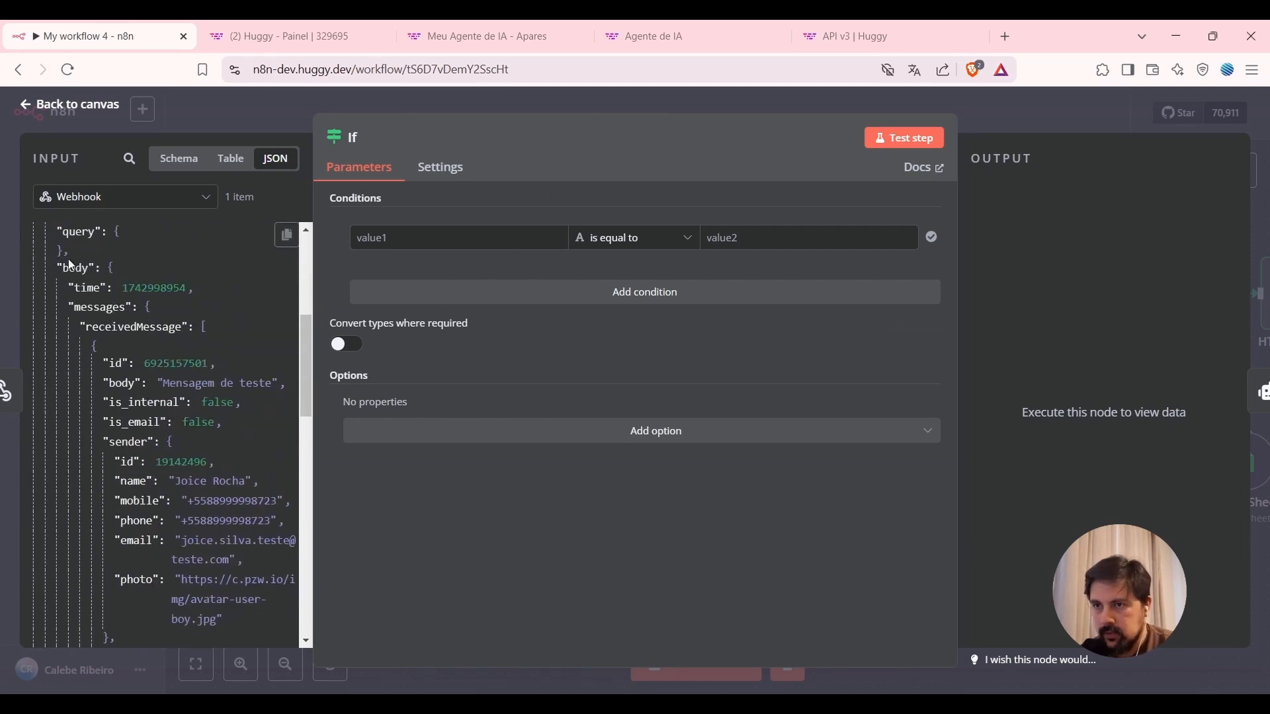
left_click(665, 239)
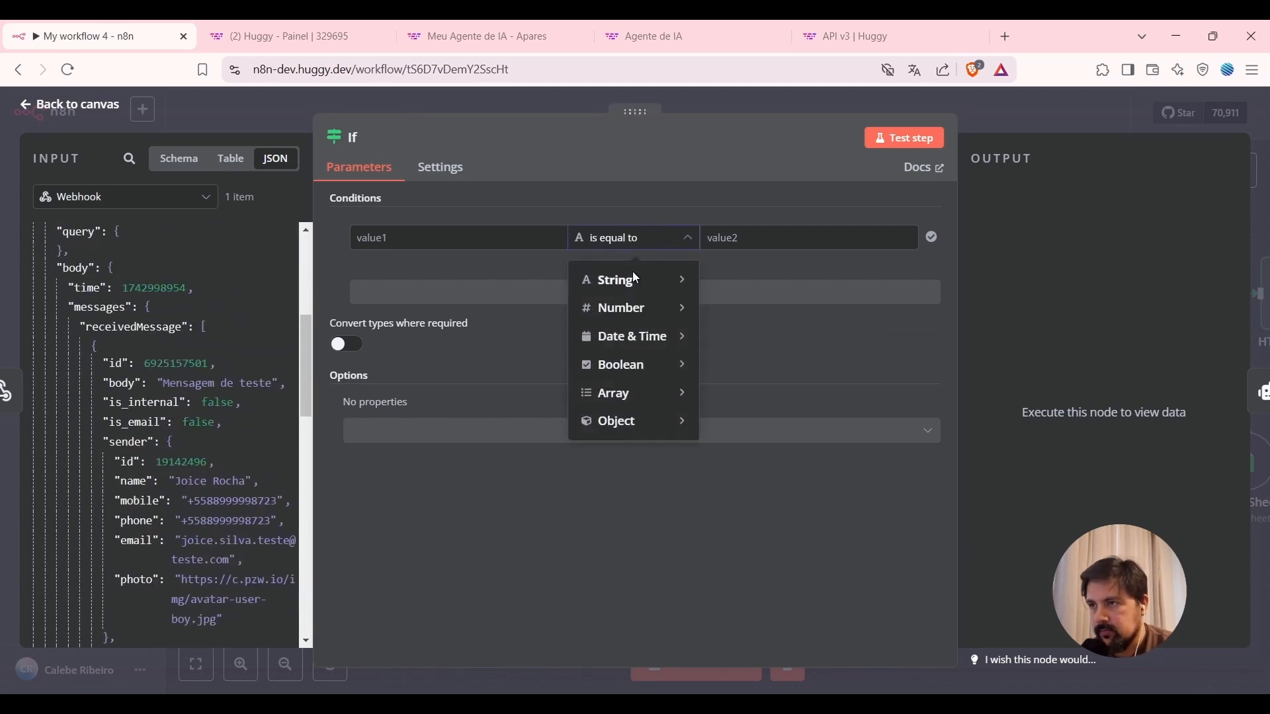
mouse_move(631, 295)
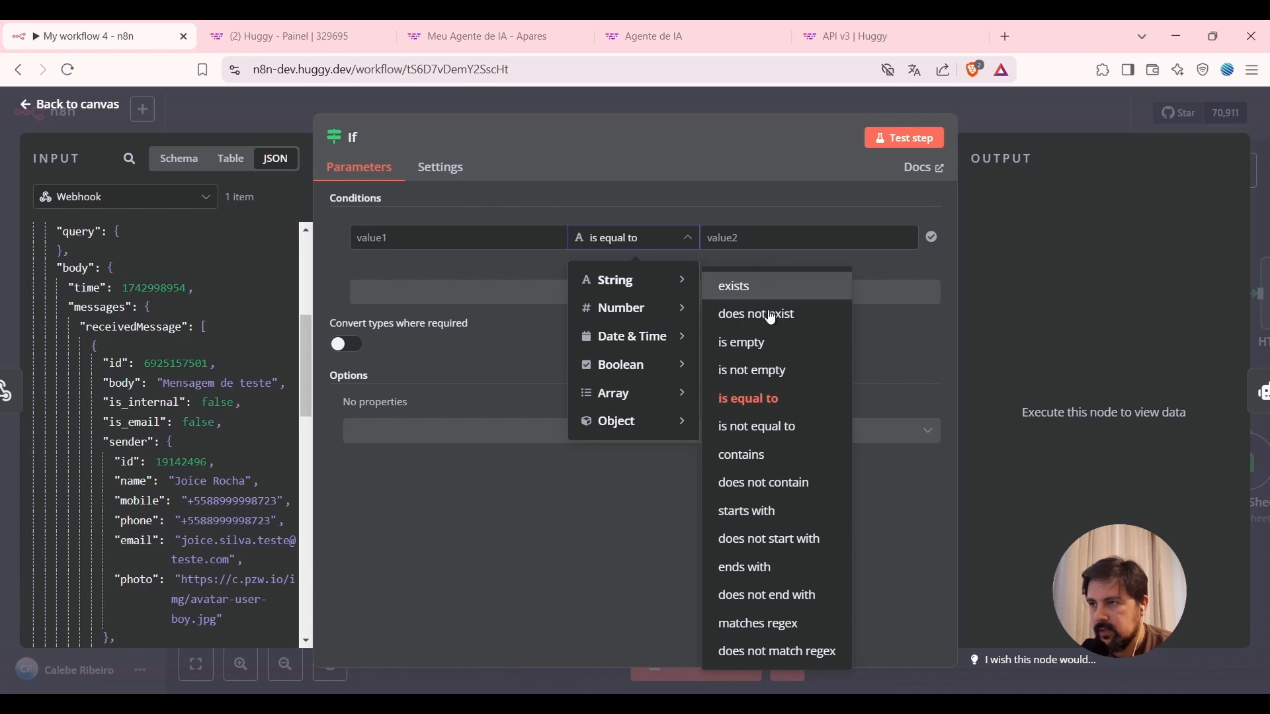
left_click(701, 135)
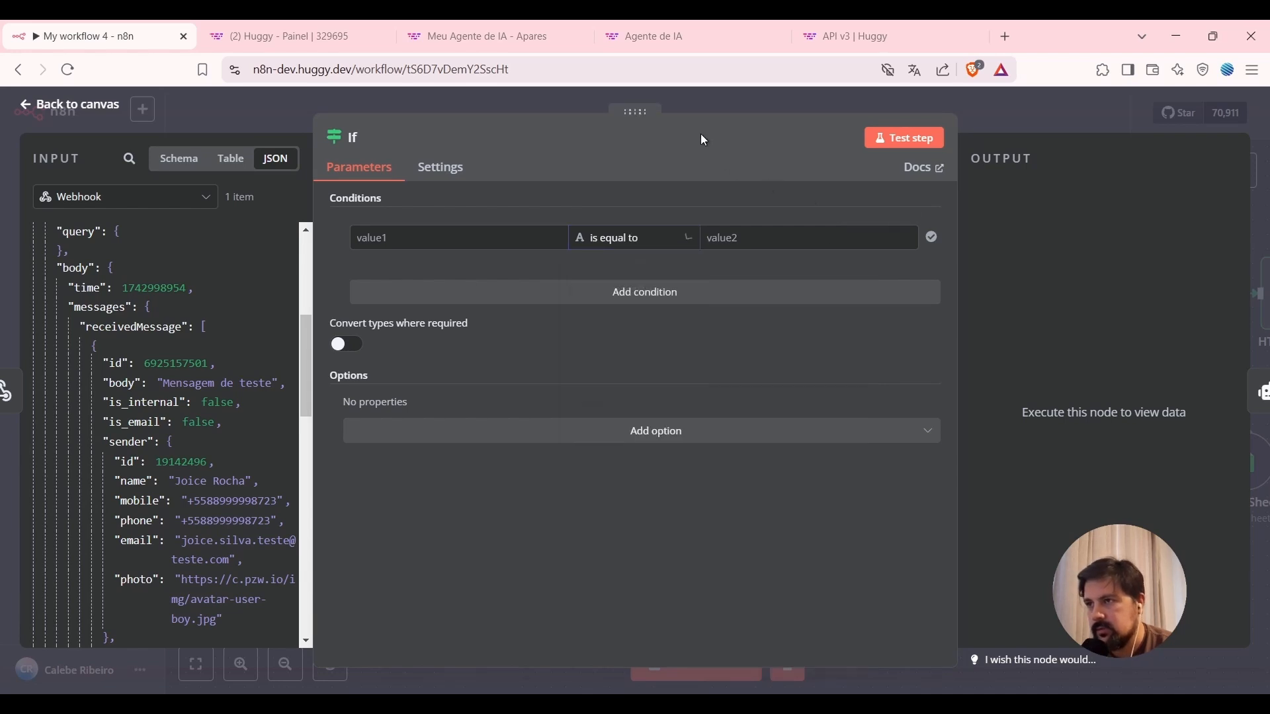
left_click(800, 239)
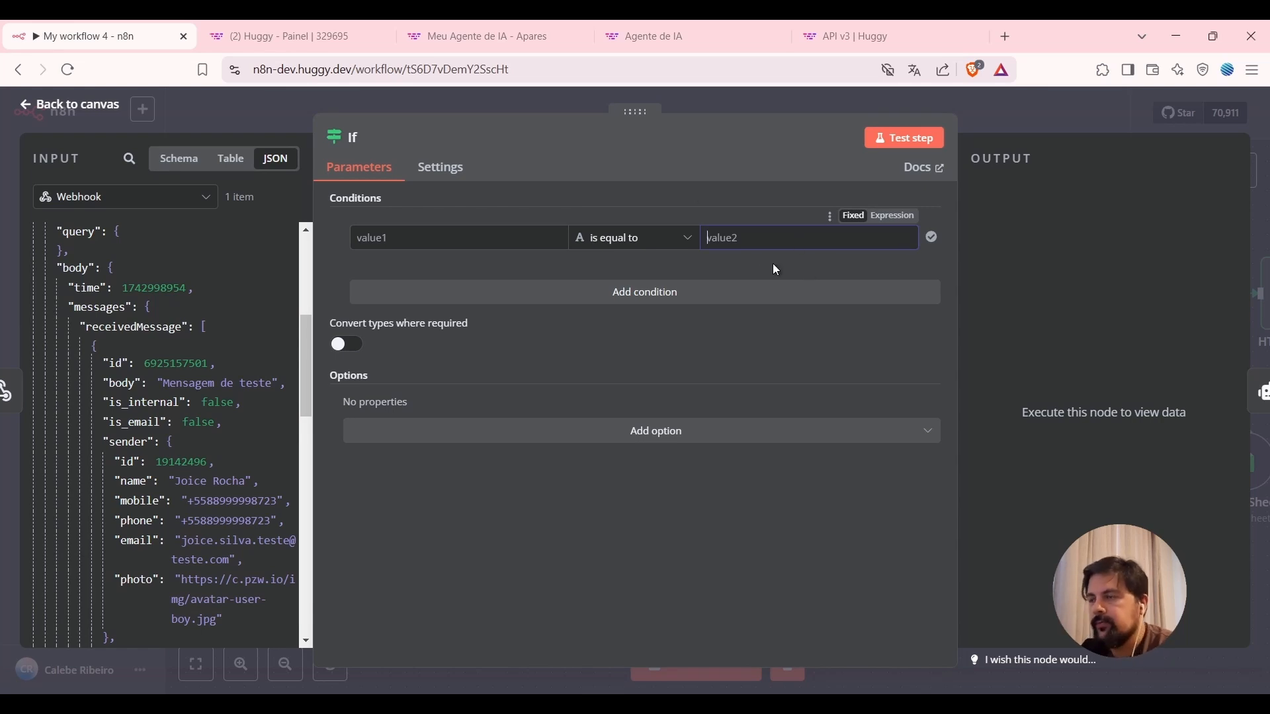
left_click(719, 98)
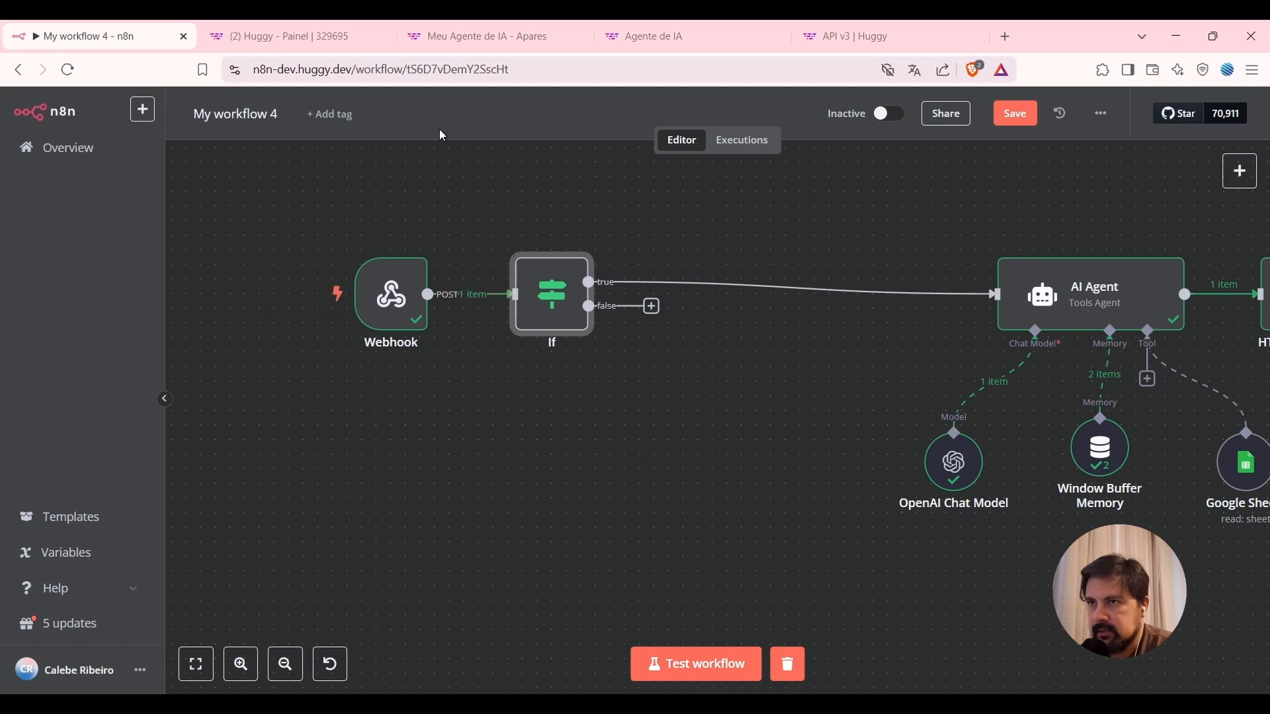
Reopen the If node and map the received message's body from the Webhook data into the condition's first value.
double_click(536, 284)
scroll(224, 308, "down", 5)
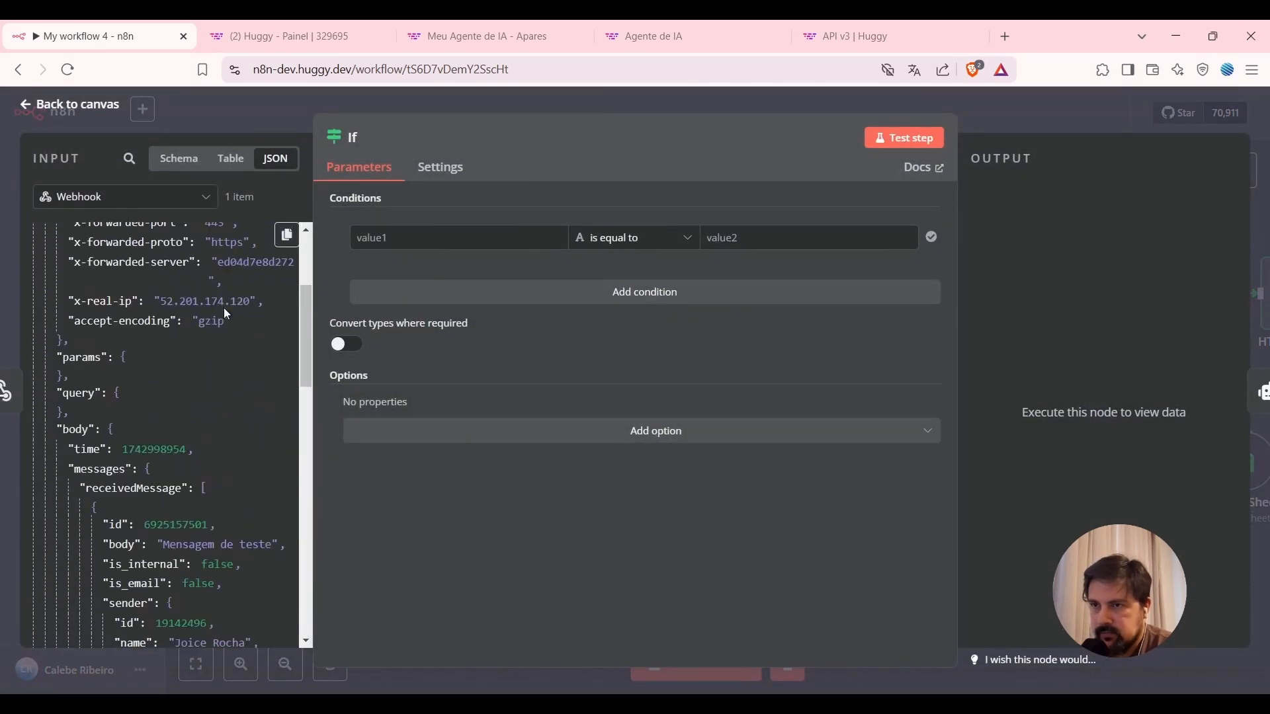
scroll(226, 314, "down", 2)
scroll(222, 308, "down", 2)
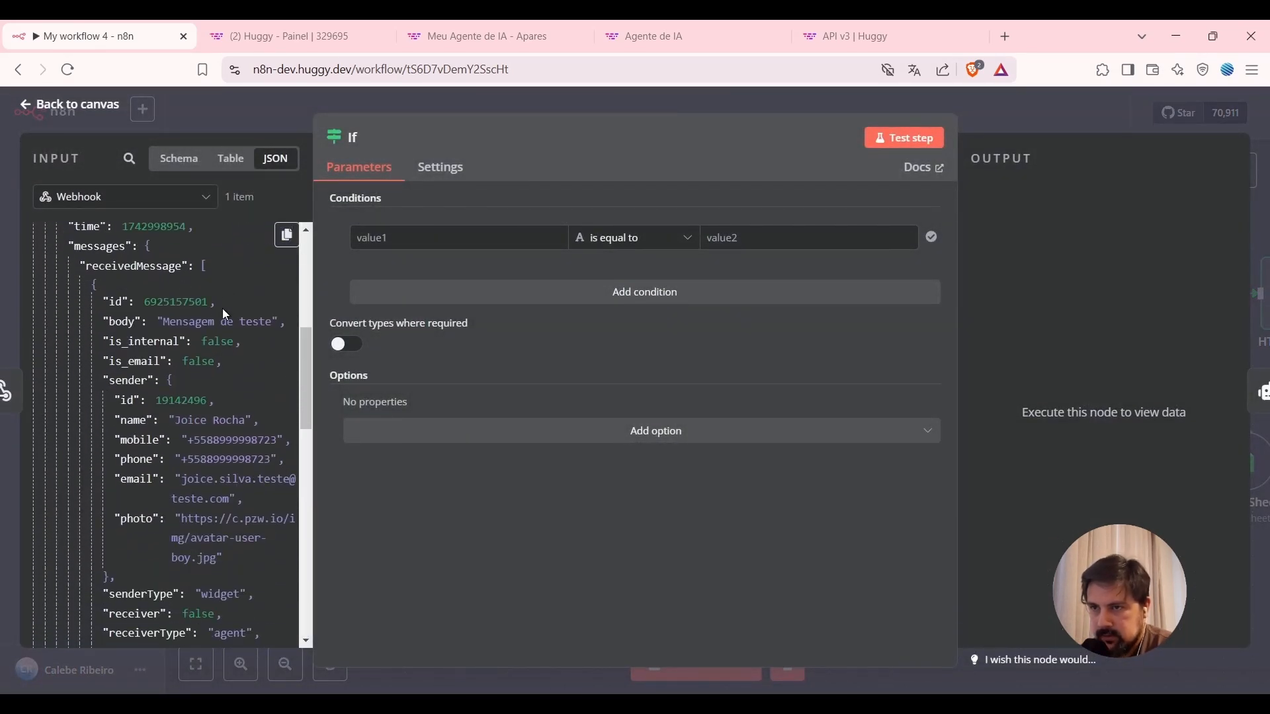
left_click_drag(130, 322, 423, 239)
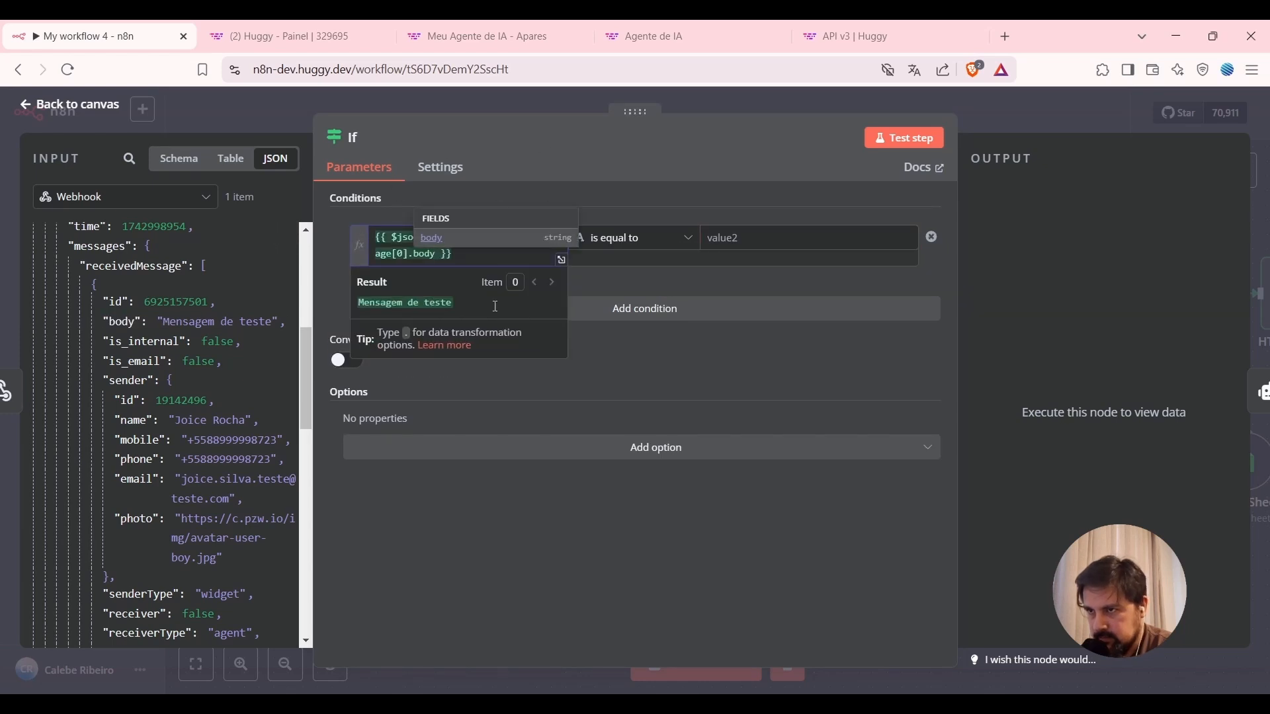
left_click(751, 385)
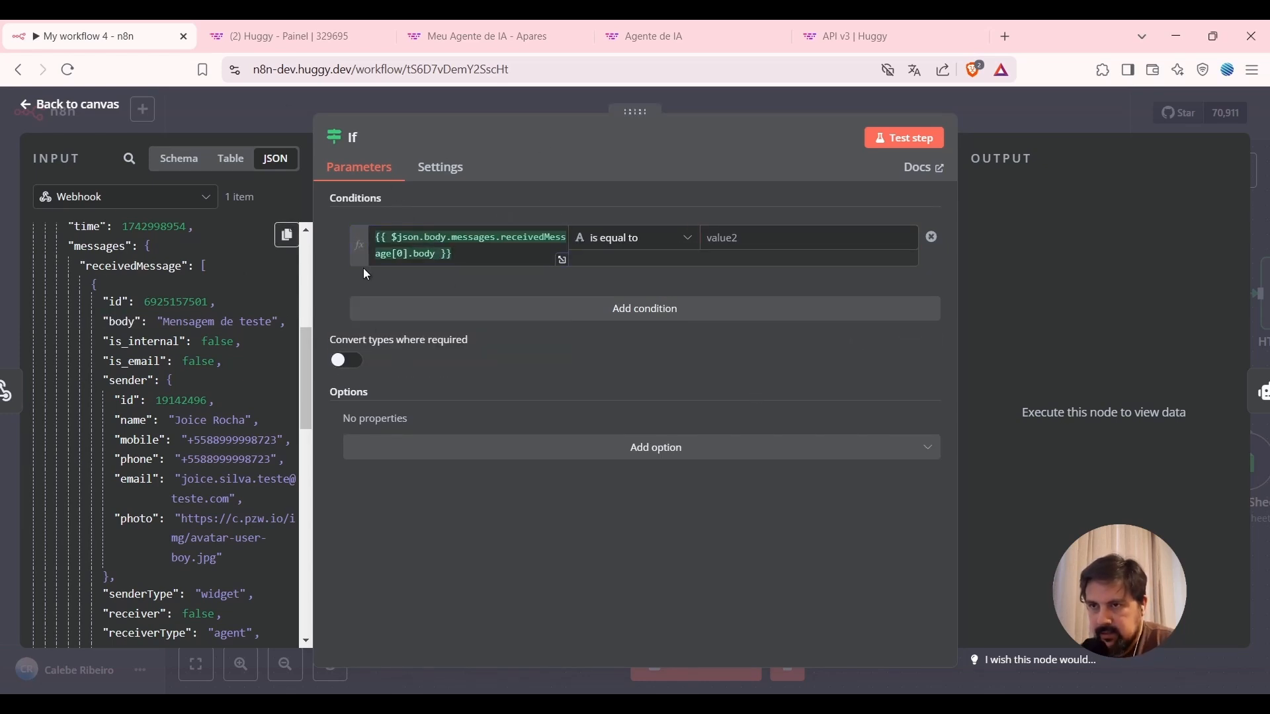
Set the If condition to the string comparison "is not equal to" with the second value "menu".
left_click(598, 245)
mouse_move(647, 279)
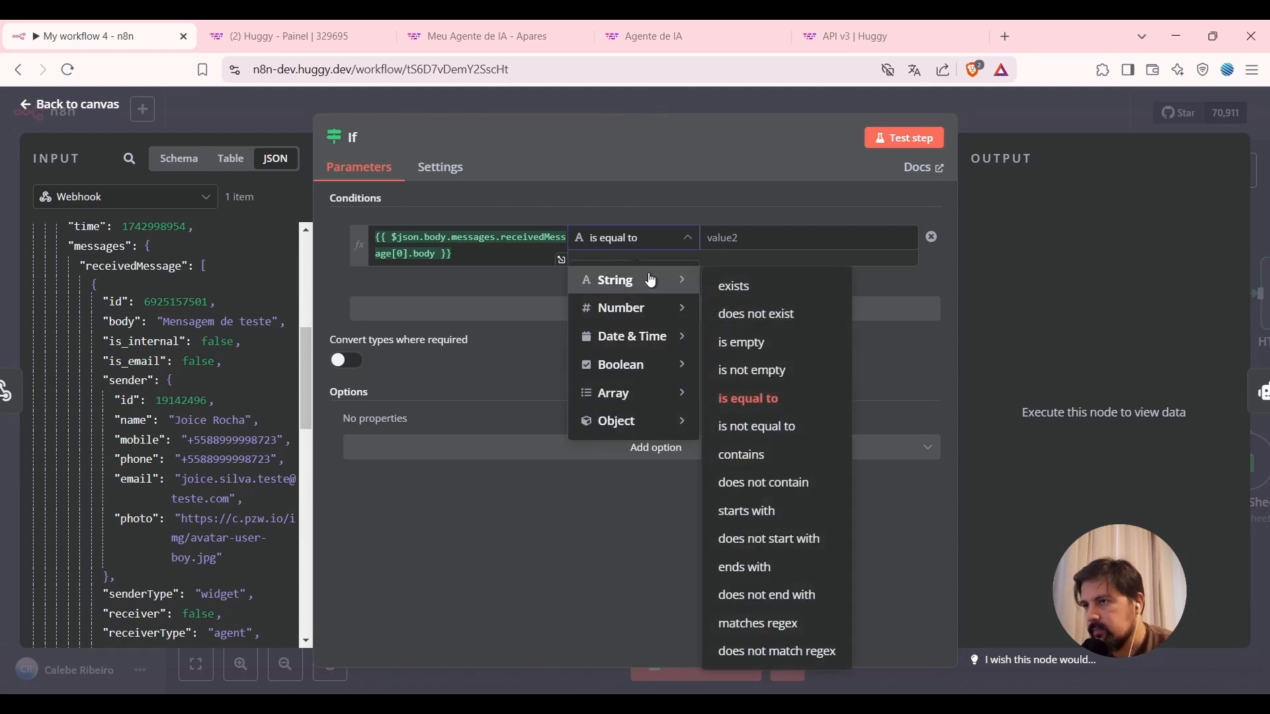
left_click(777, 427)
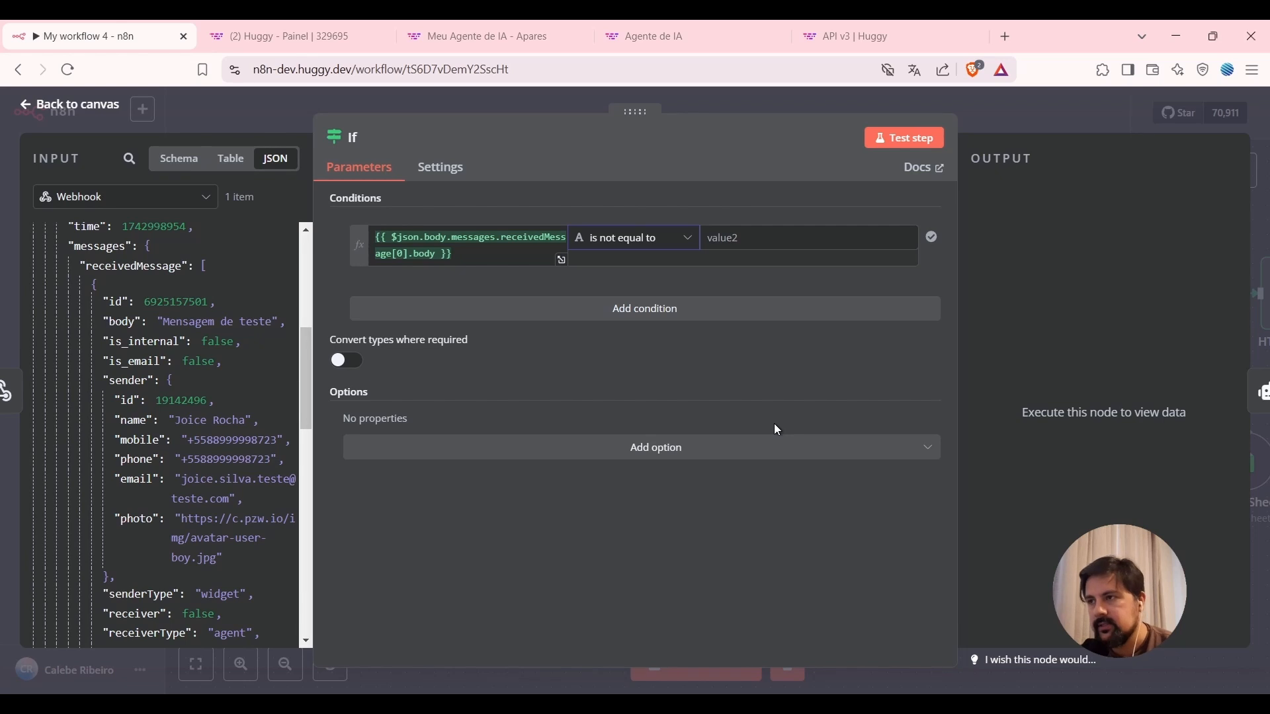
left_click(792, 237)
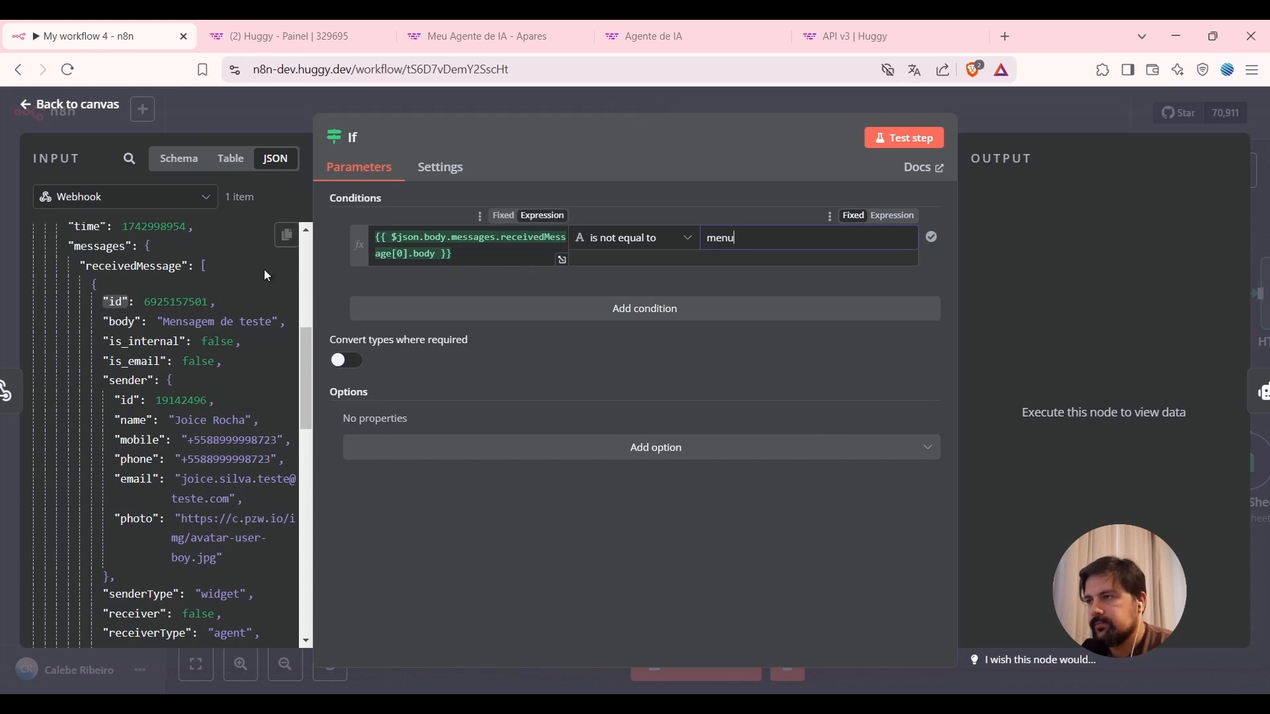
Test the If node, check its True and False branch outputs, and return to the canvas.
left_click(908, 141)
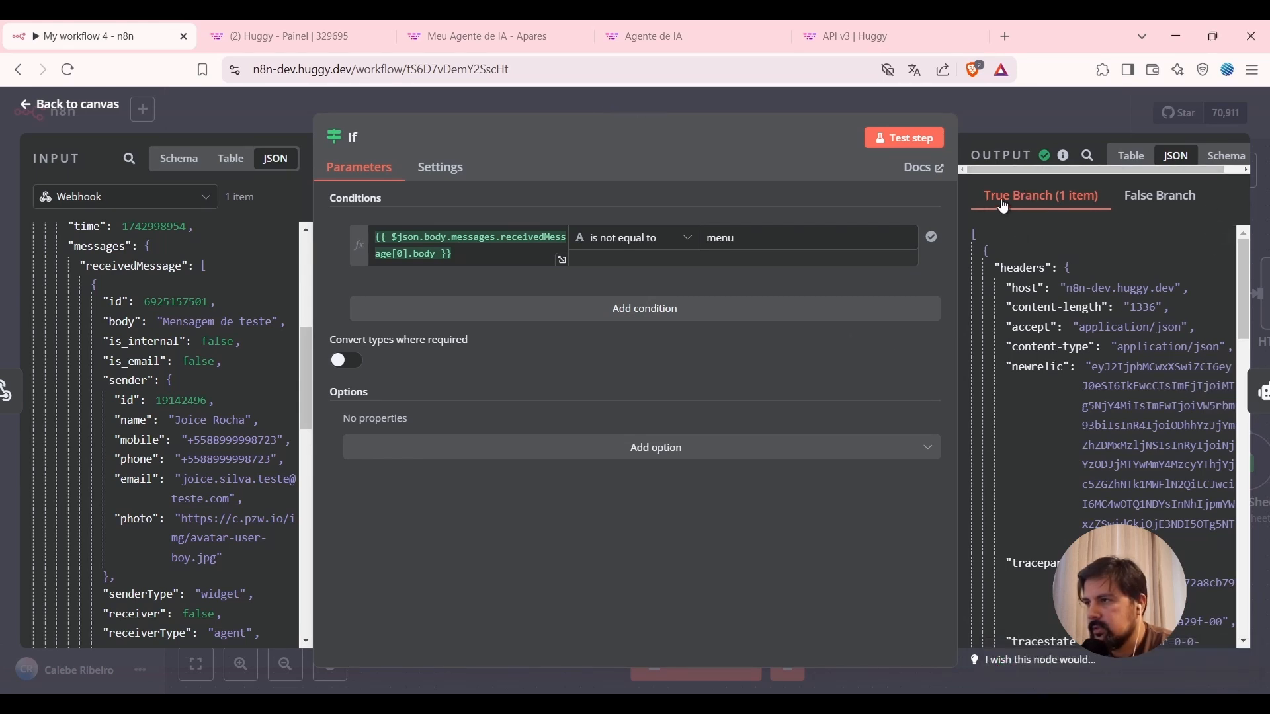
left_click(1170, 208)
left_click(1057, 199)
left_click(1040, 101)
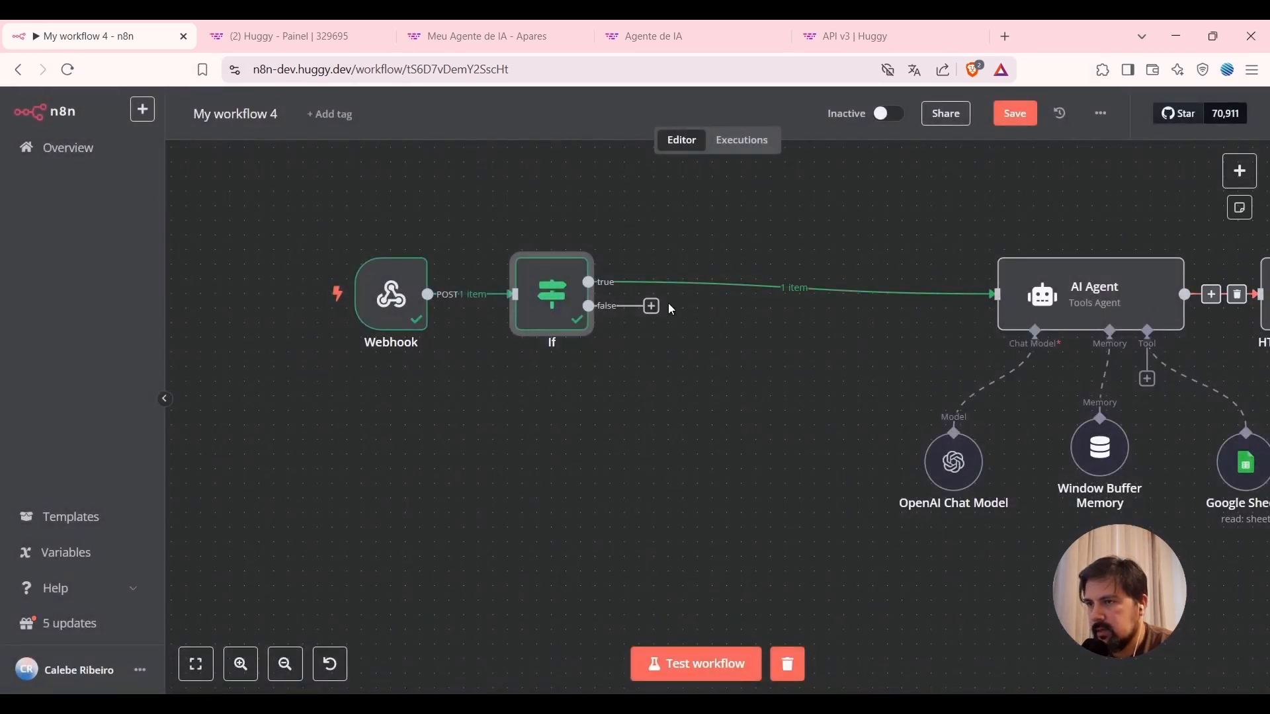
Move the If node closer to the AI Agent node and test the workflow by sending "menu" in the web chat.
left_click_drag(565, 301, 650, 297)
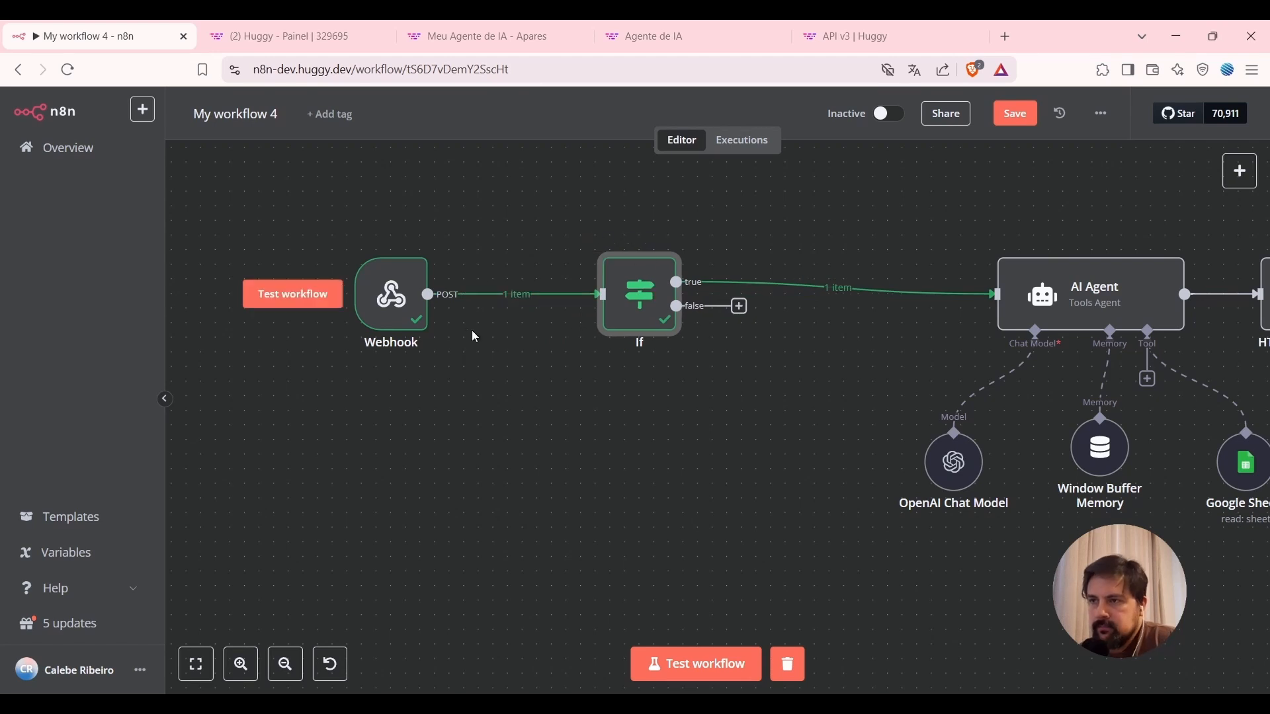
left_click(661, 667)
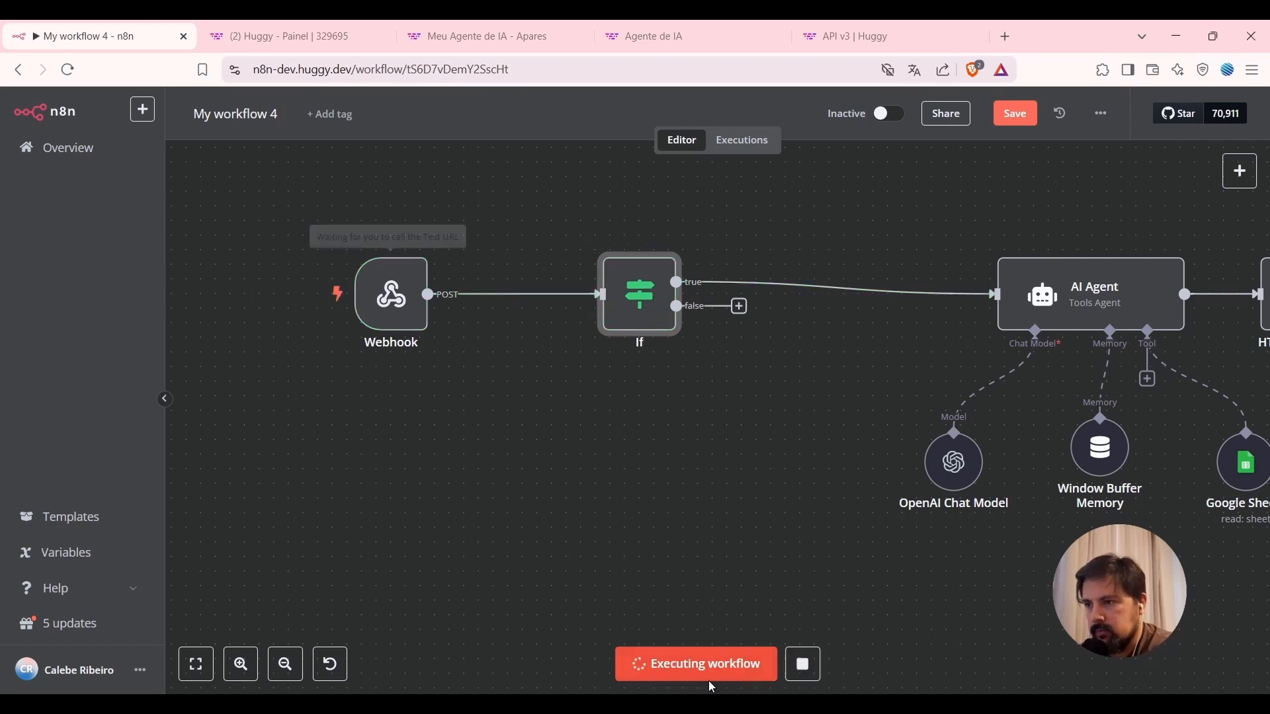
left_click(486, 36)
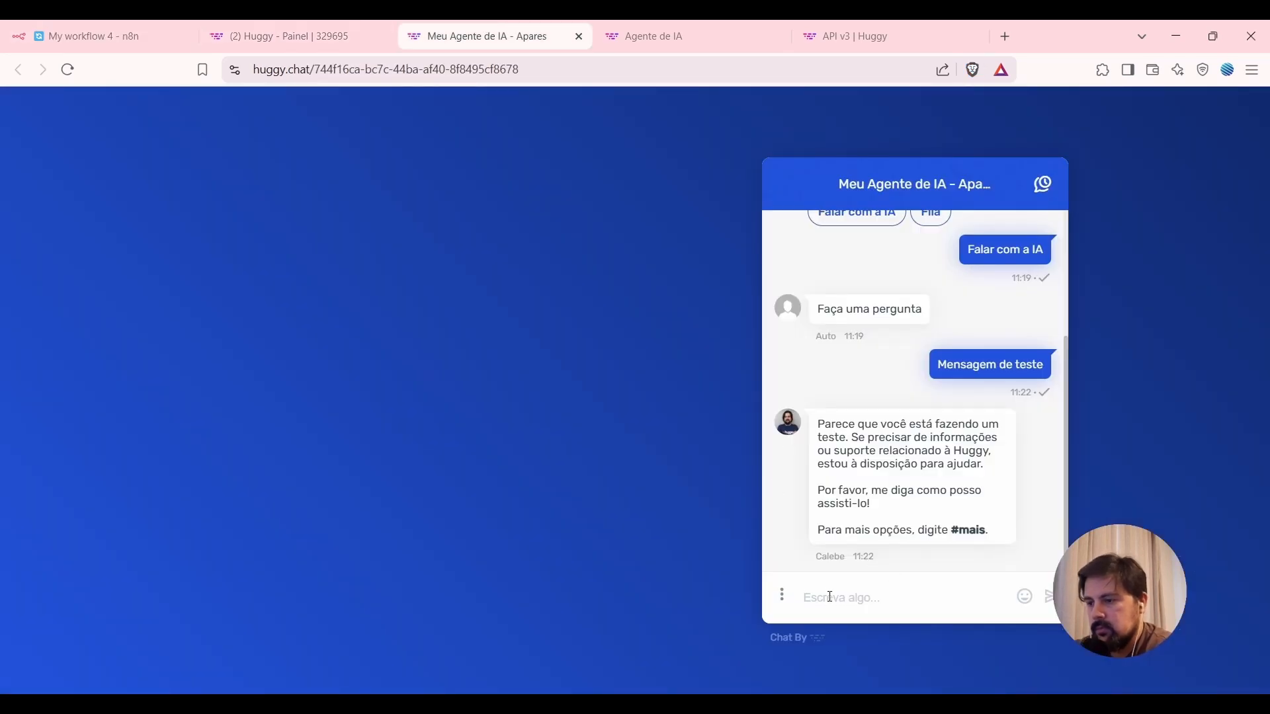
type("menu")
key("Return")
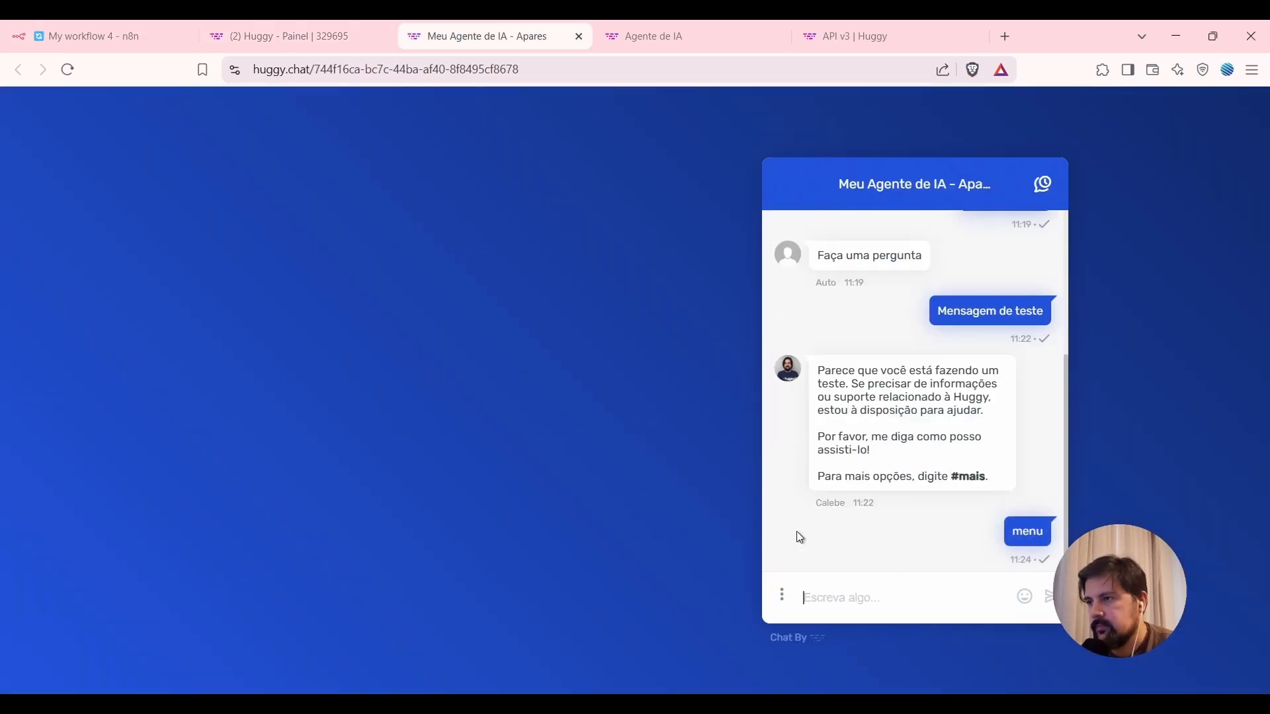
left_click(106, 34)
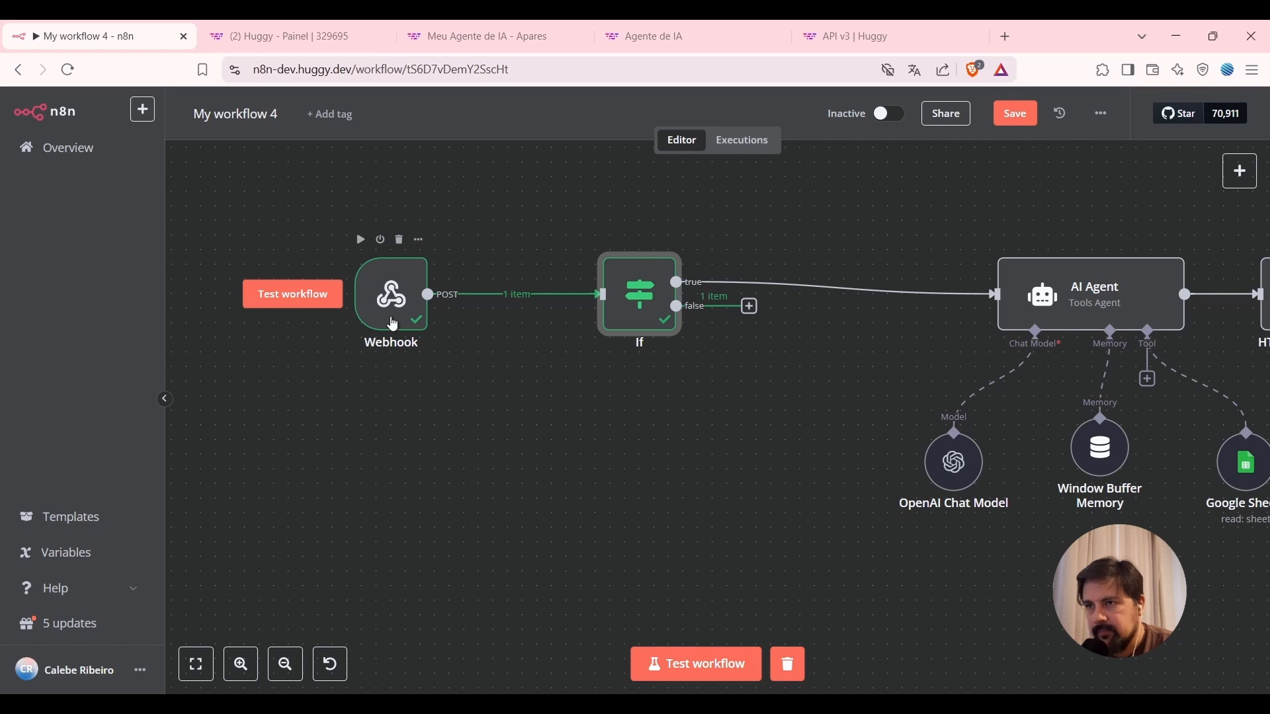
Shift the Webhook and If nodes away from the AI Agent and add an HTTP Request node on the If node's false output.
left_click_drag(377, 334, 305, 335)
left_click_drag(659, 320, 556, 320)
left_click(647, 307)
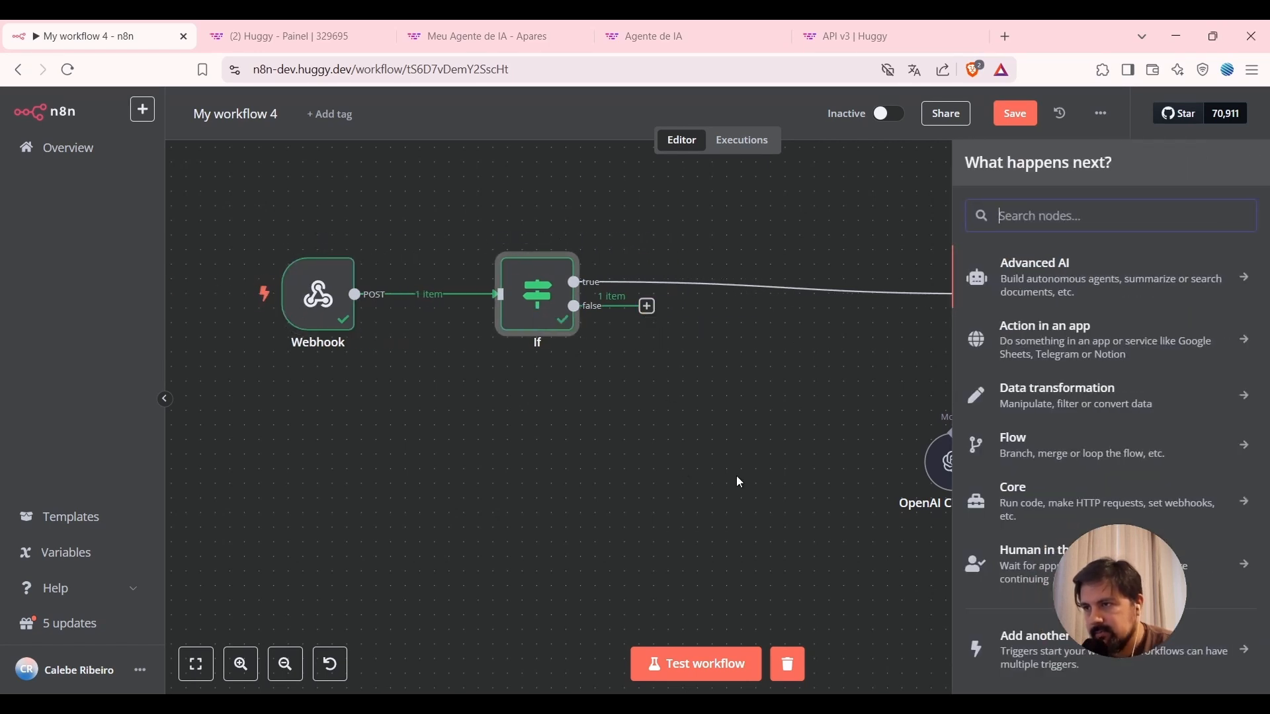
type("http")
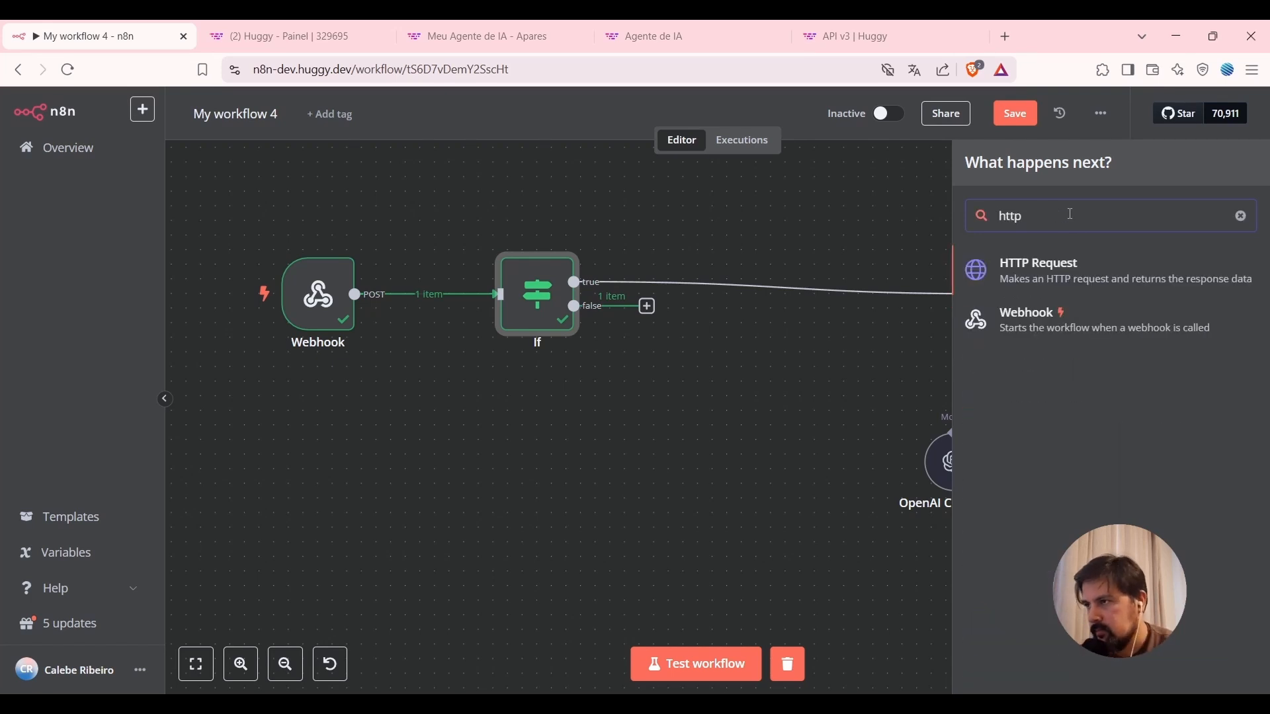
left_click(1072, 293)
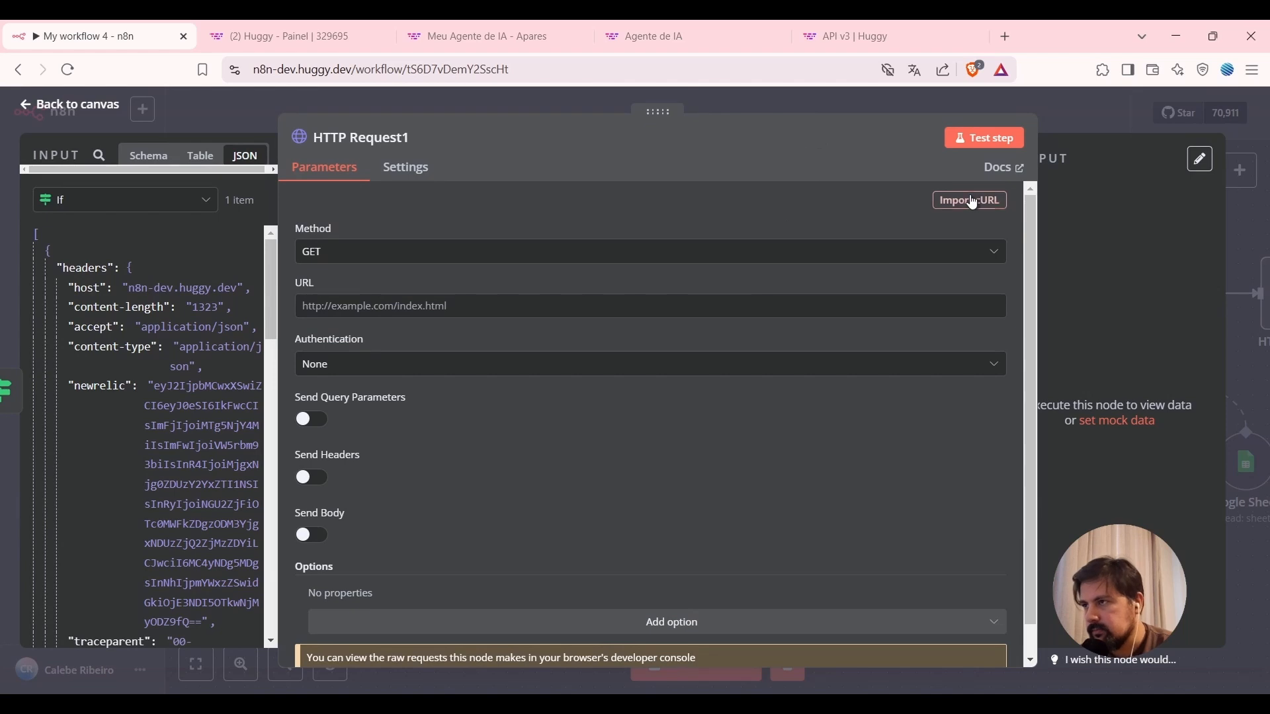
left_click_drag(275, 466, 404, 465)
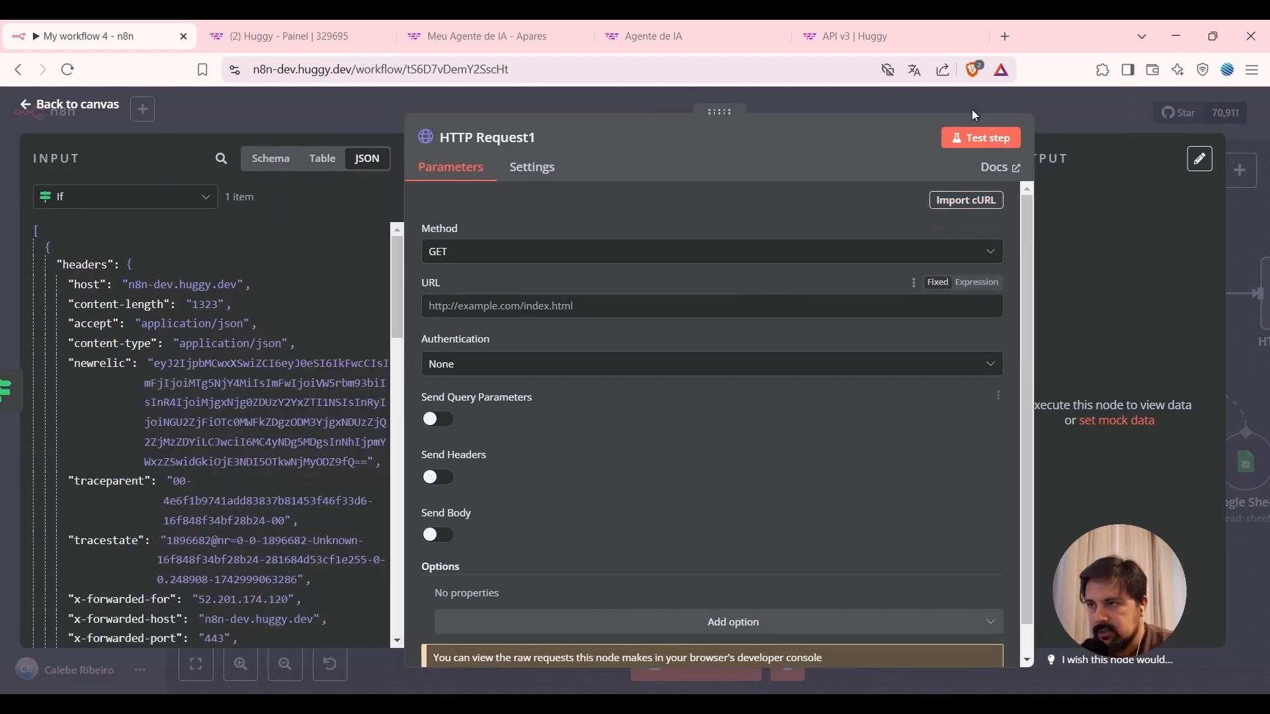
Switch to the Huggy API v3 documentation and review the POST/chats/{id}/flow endpoint, selecting its example request body.
left_click(906, 31)
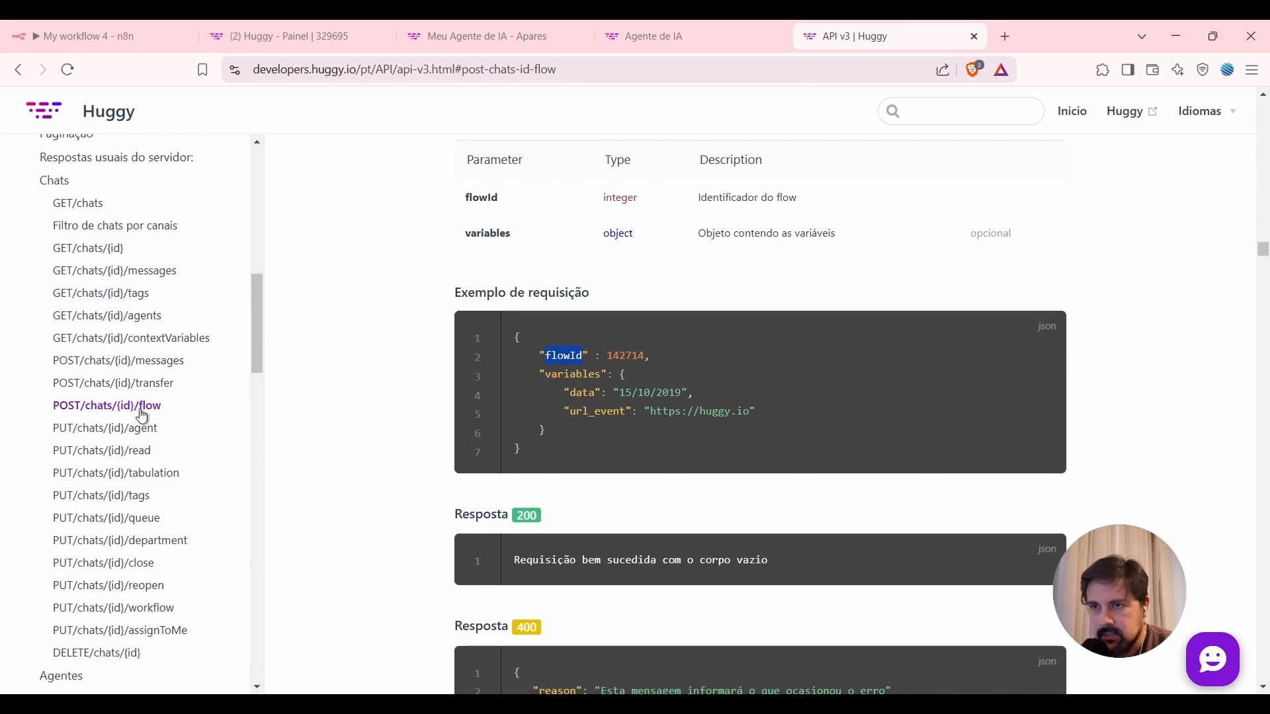
left_click(877, 368)
scroll(880, 370, "up", 5)
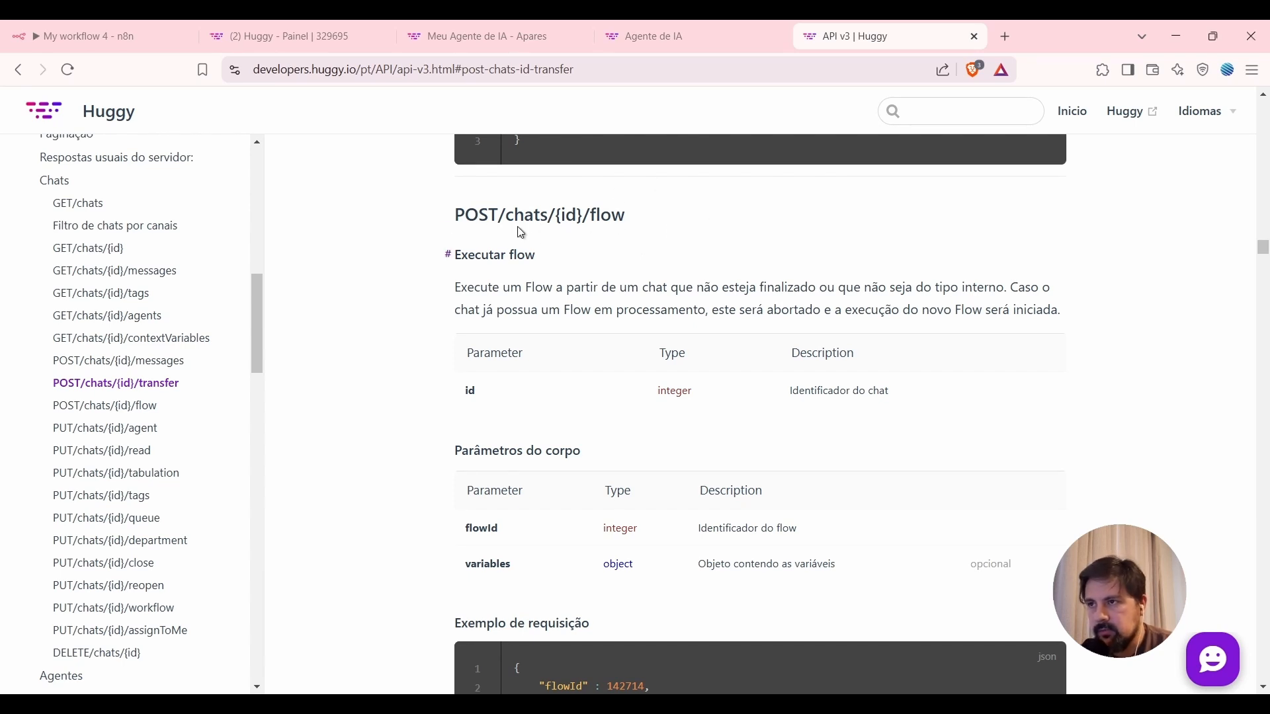
scroll(603, 221, "down", 5)
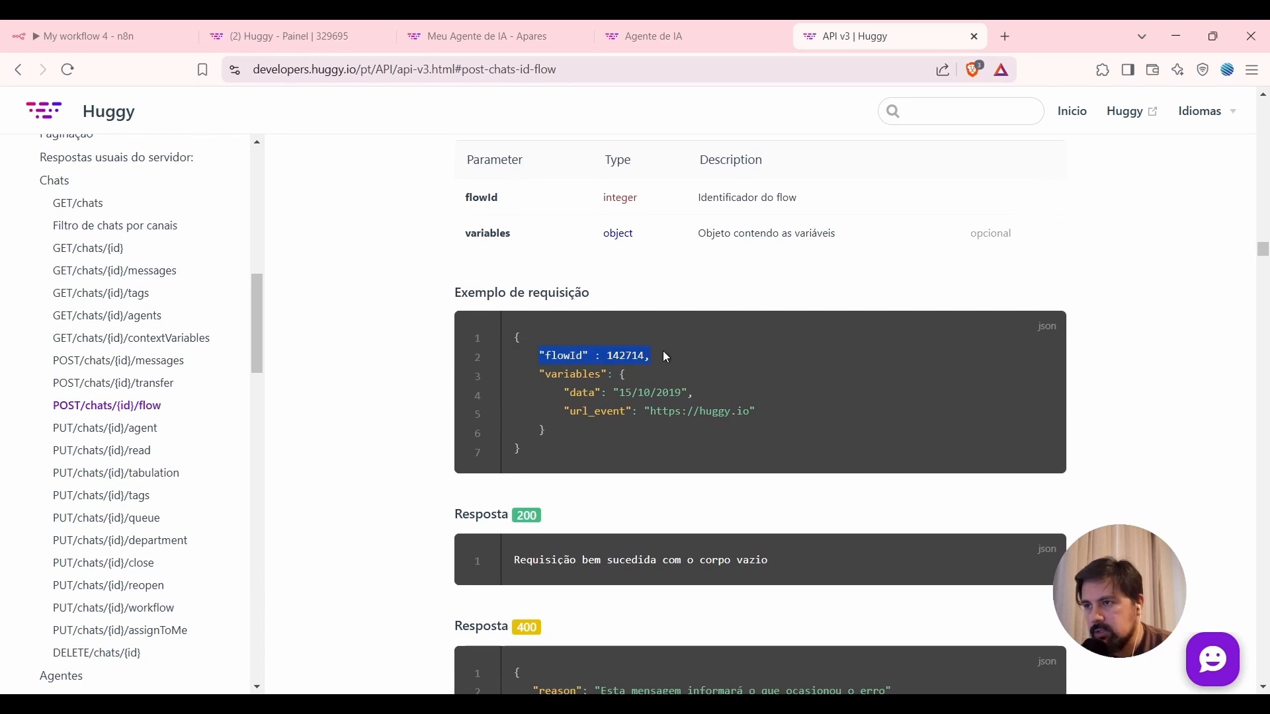
left_click_drag(515, 337, 526, 451)
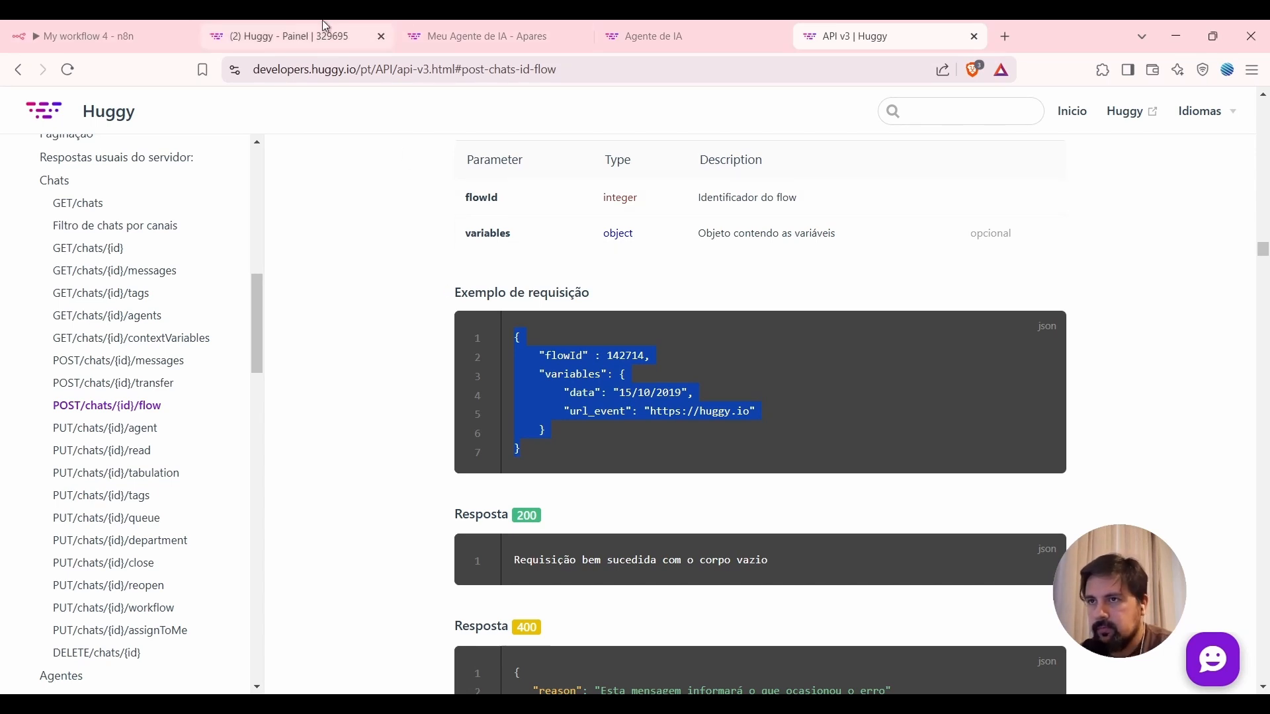
left_click(94, 26)
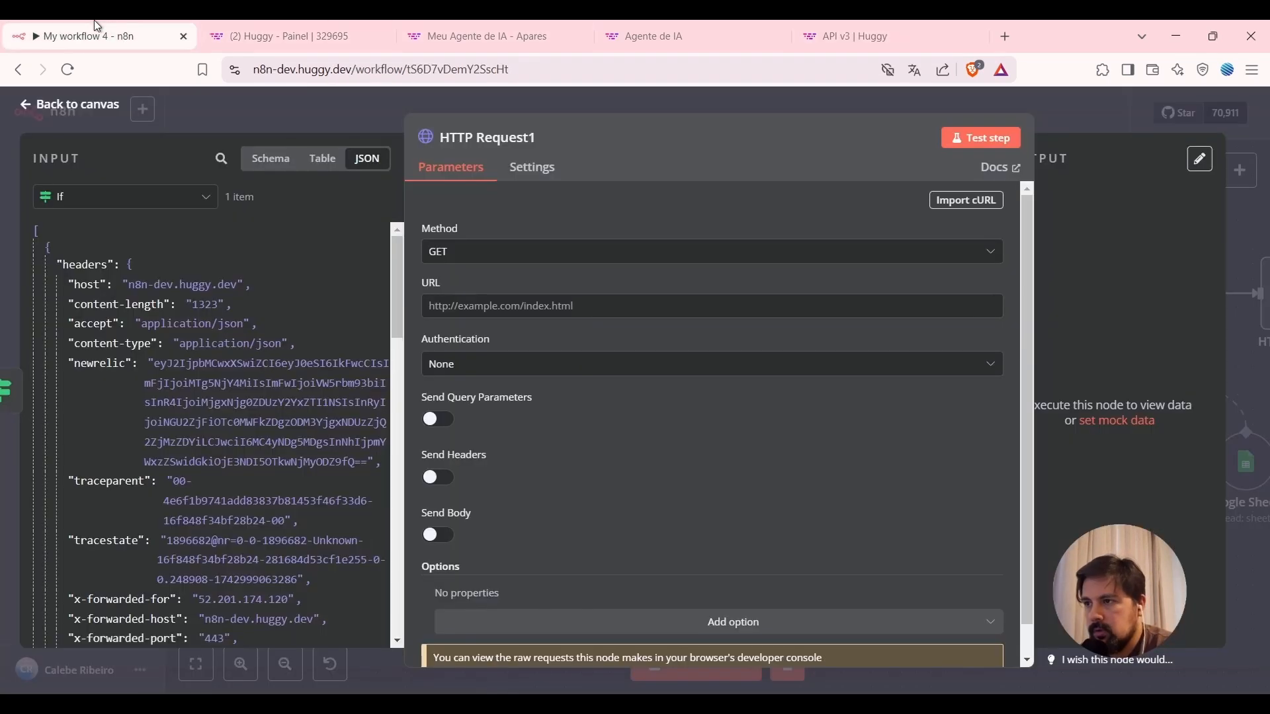
left_click(745, 254)
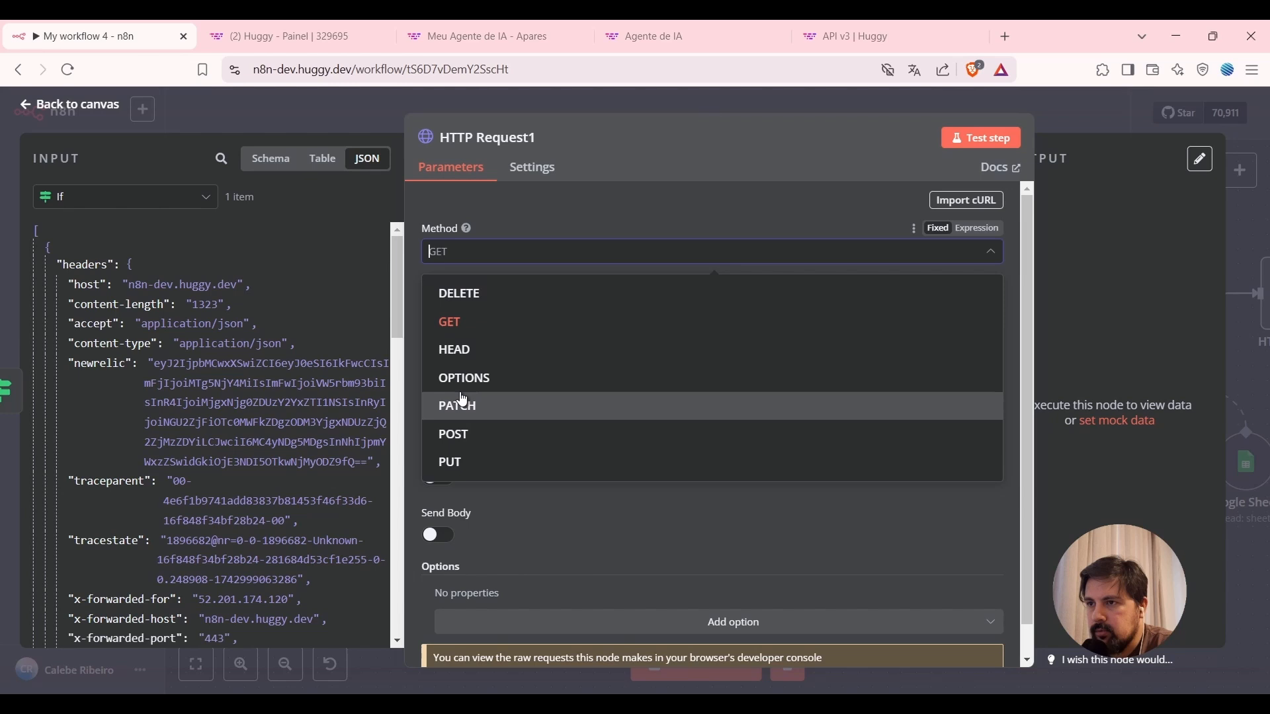
left_click(474, 437)
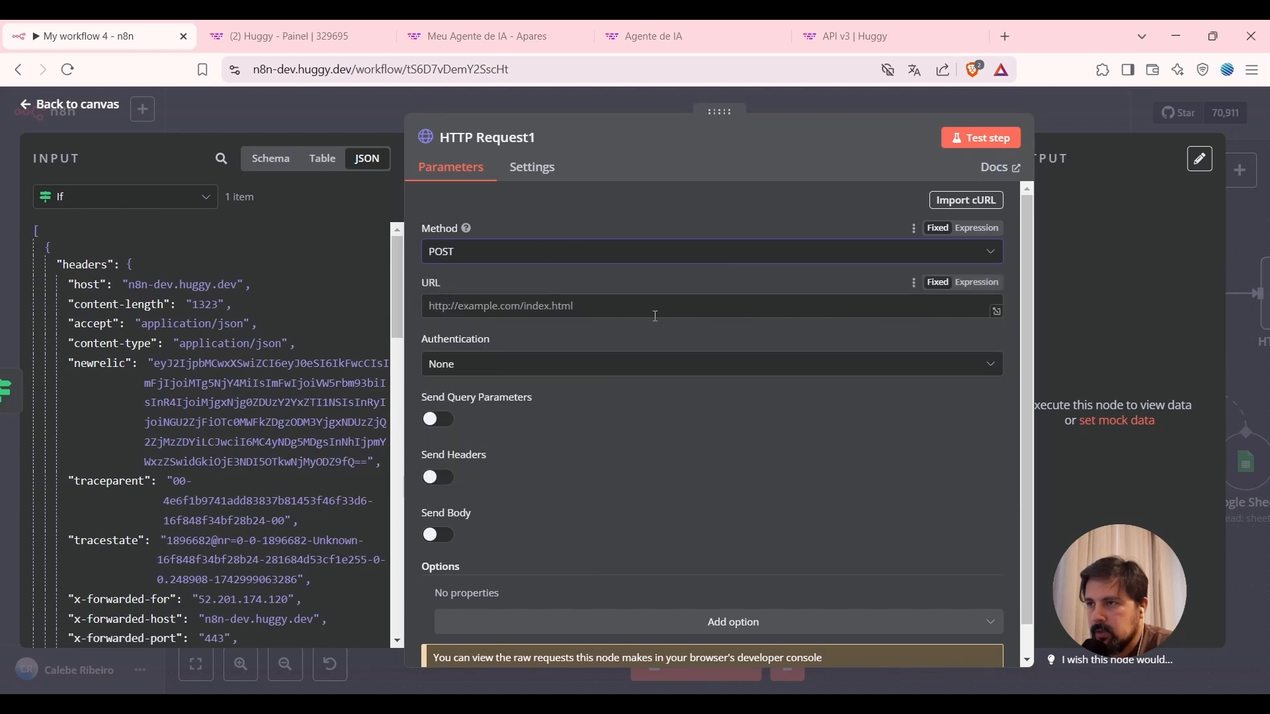
left_click(734, 306)
type("ht")
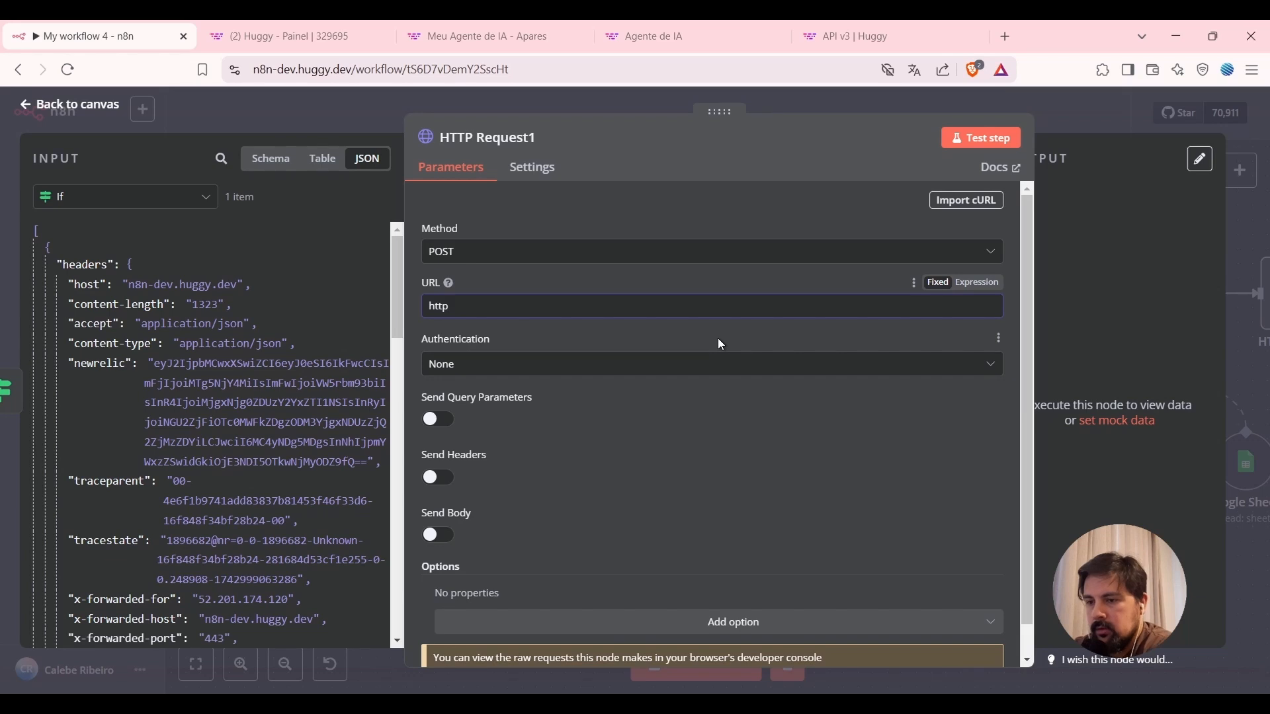
type("tp")
key("ctrl+a")
type("https://api.huggy.app/v3/companies/")
Append the received message's company id from the input data to the request URL, followed by "/chats/".
scroll(252, 450, "down", 15)
scroll(252, 450, "up", 4)
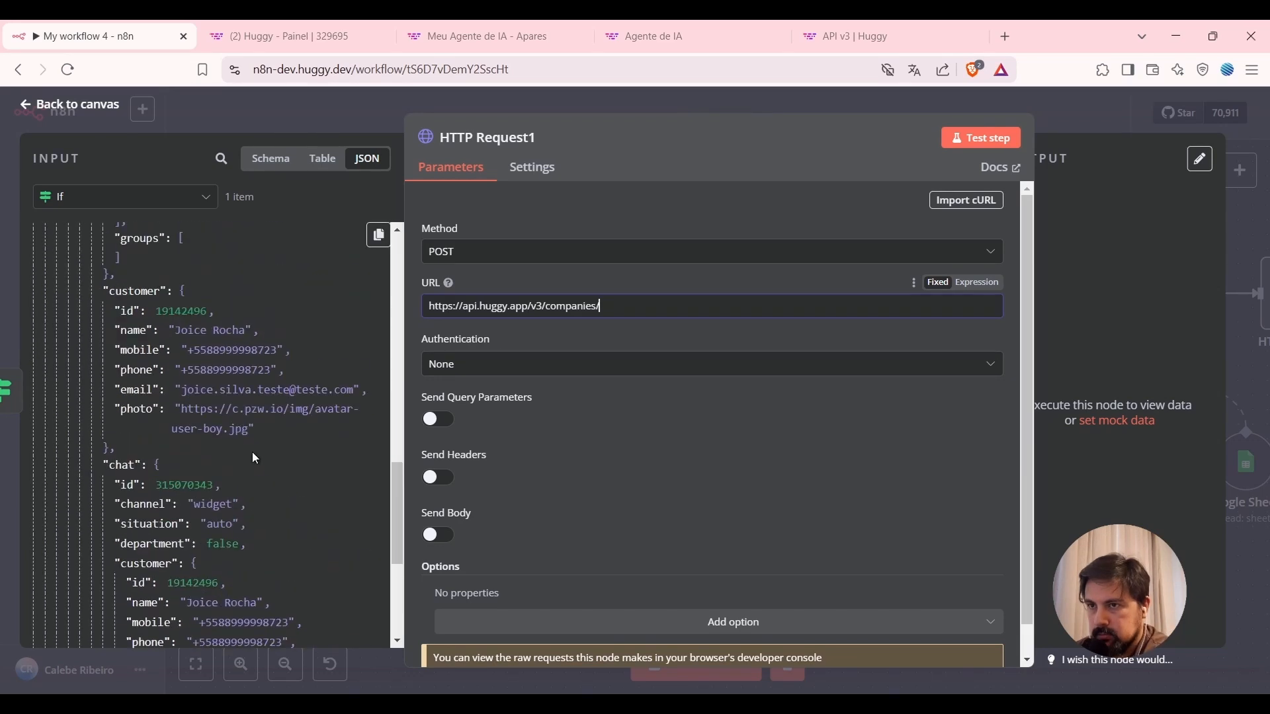
scroll(252, 451, "down", 5)
left_click_drag(127, 390, 658, 308)
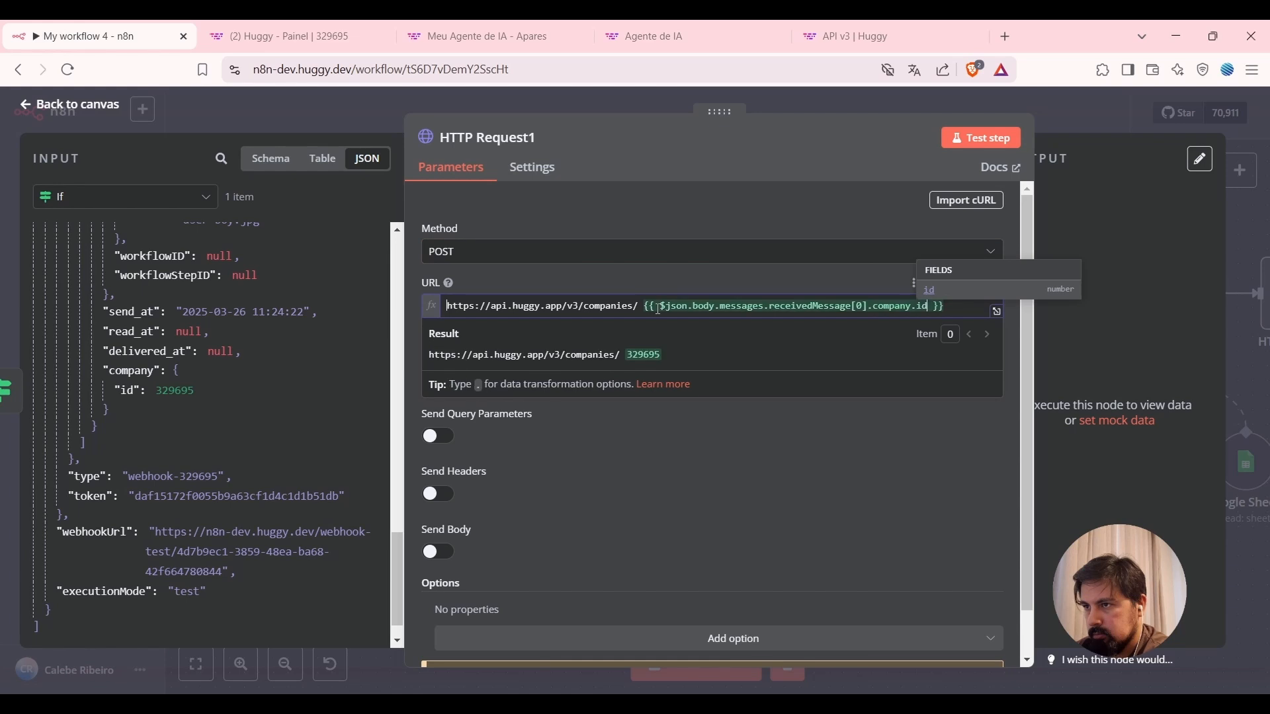
type("/chats/")
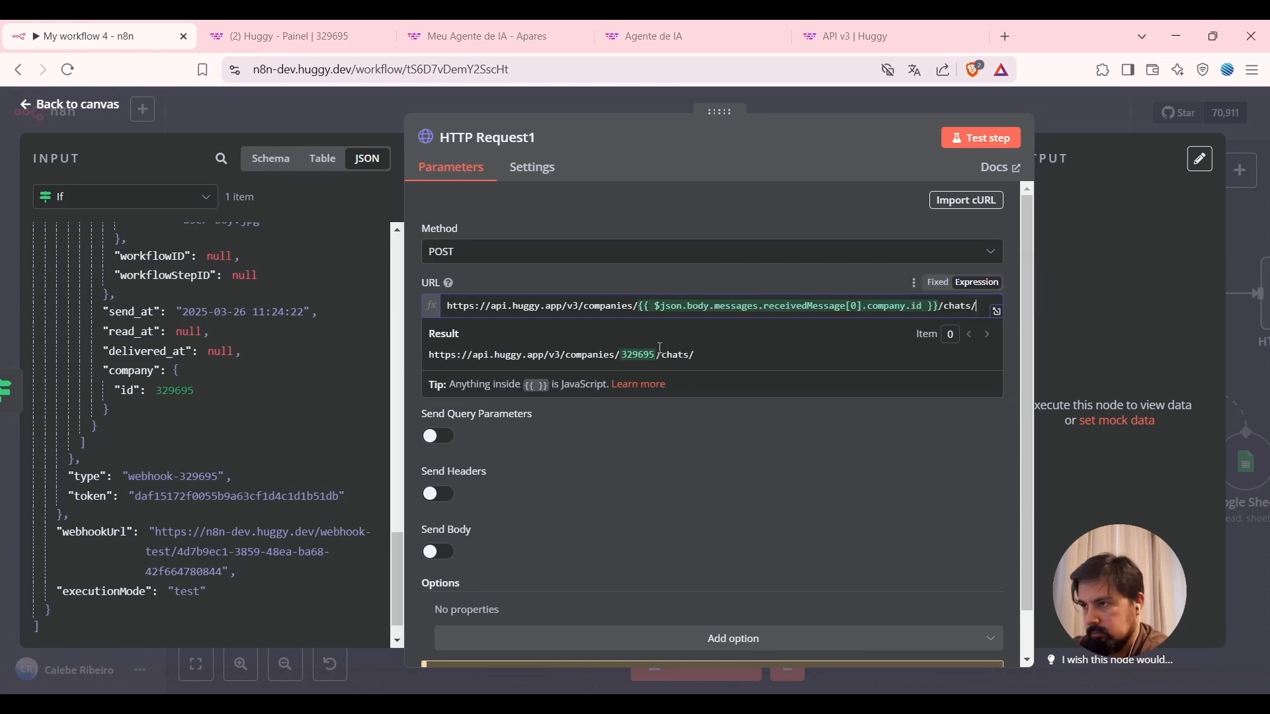
Complete the request URL with the received message's chat id from the input data and "/flow", and check the resolved address.
scroll(198, 430, "up", 5)
left_click_drag(127, 469, 997, 317)
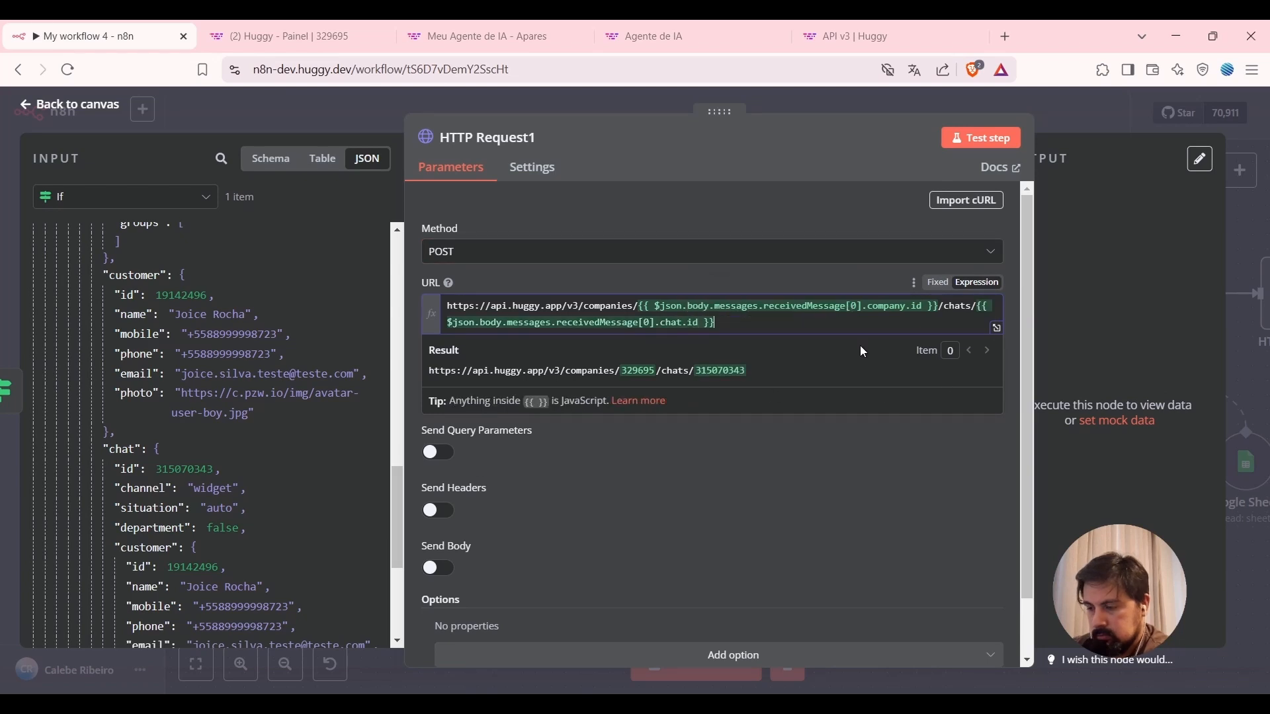
type("/flow")
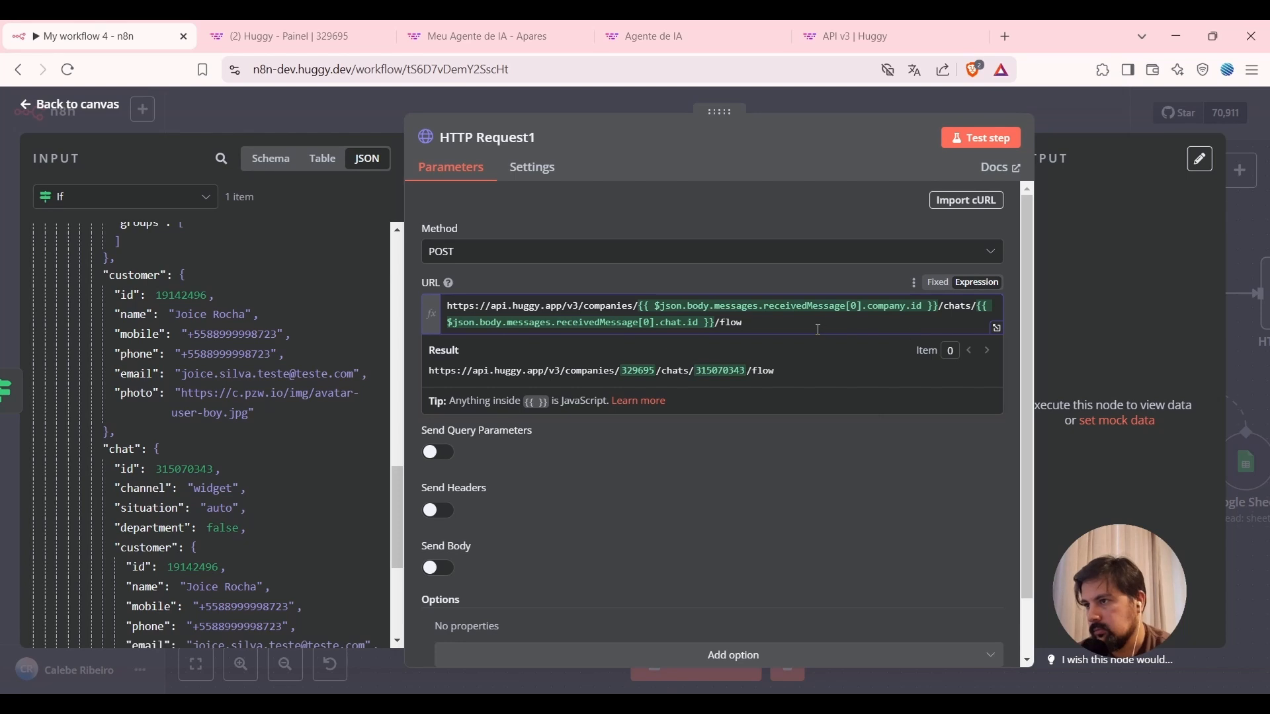
left_click(872, 502)
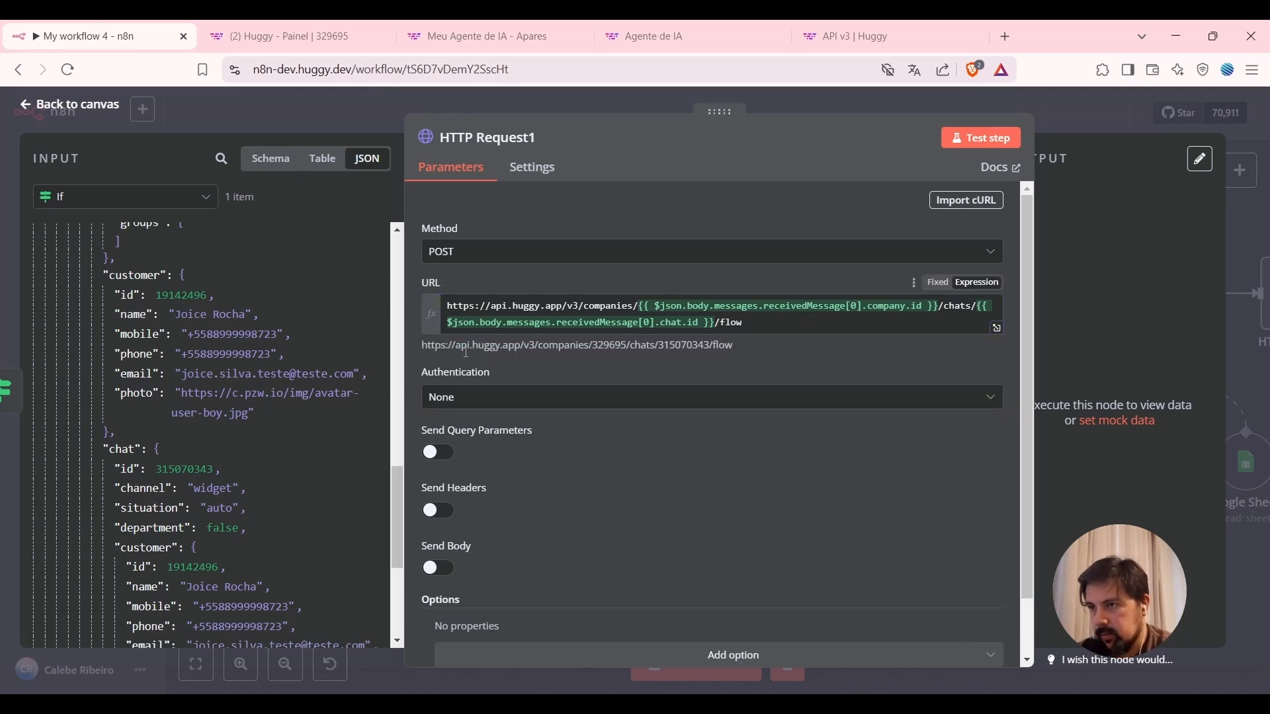
left_click(552, 345)
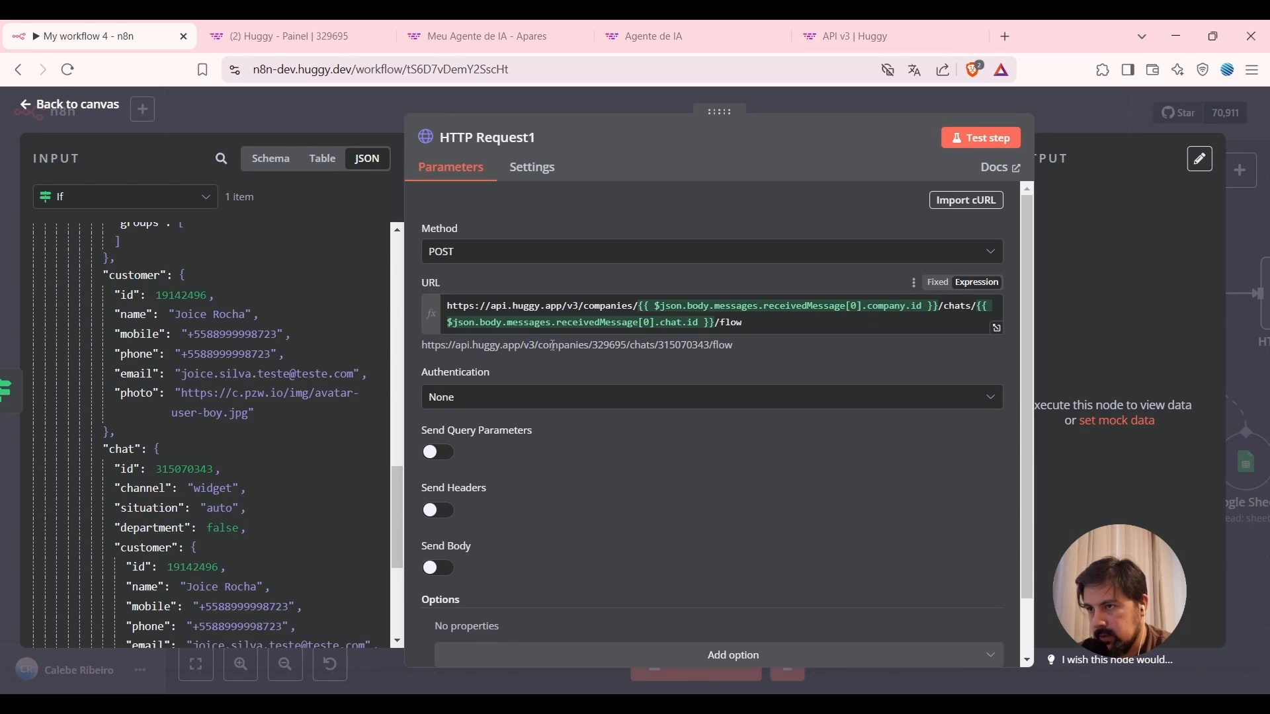
double_click(608, 345)
left_click(649, 343)
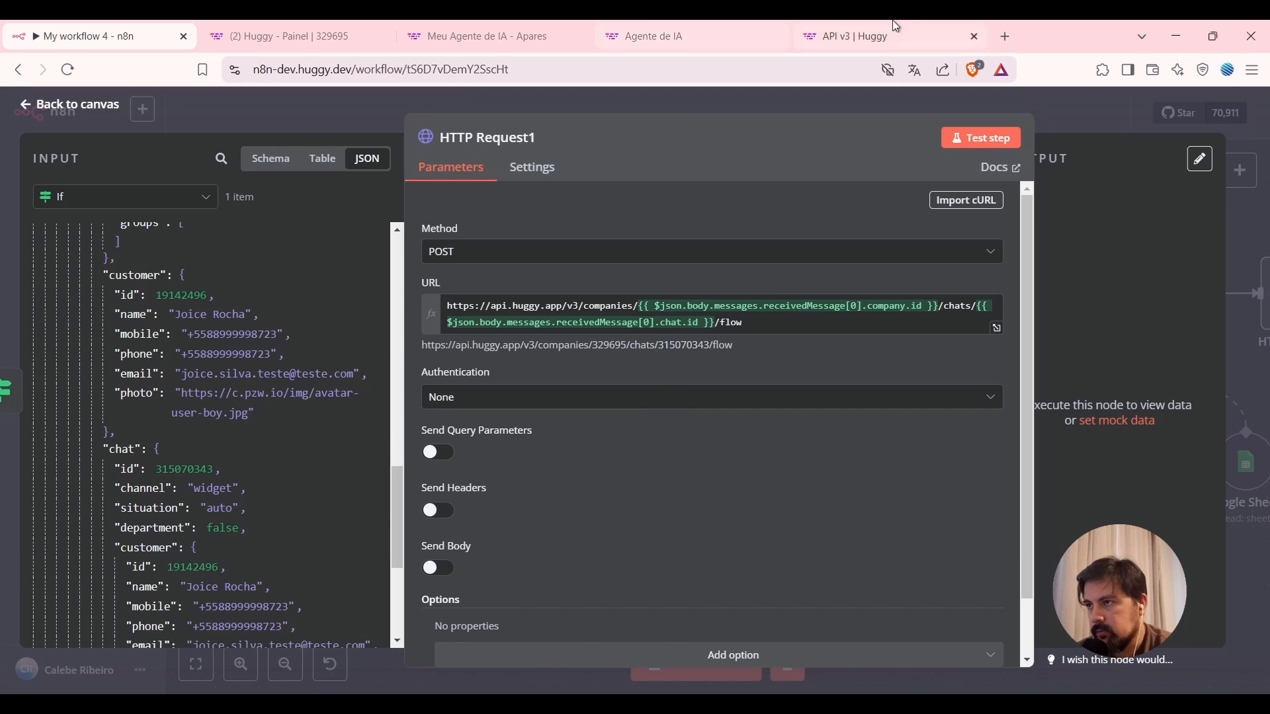
Switch to the Huggy API v3 documentation, open the POST/chats/{id}/flow endpoint and select the flowId parameter in the example request.
left_click(893, 37)
scroll(137, 480, "down", 7)
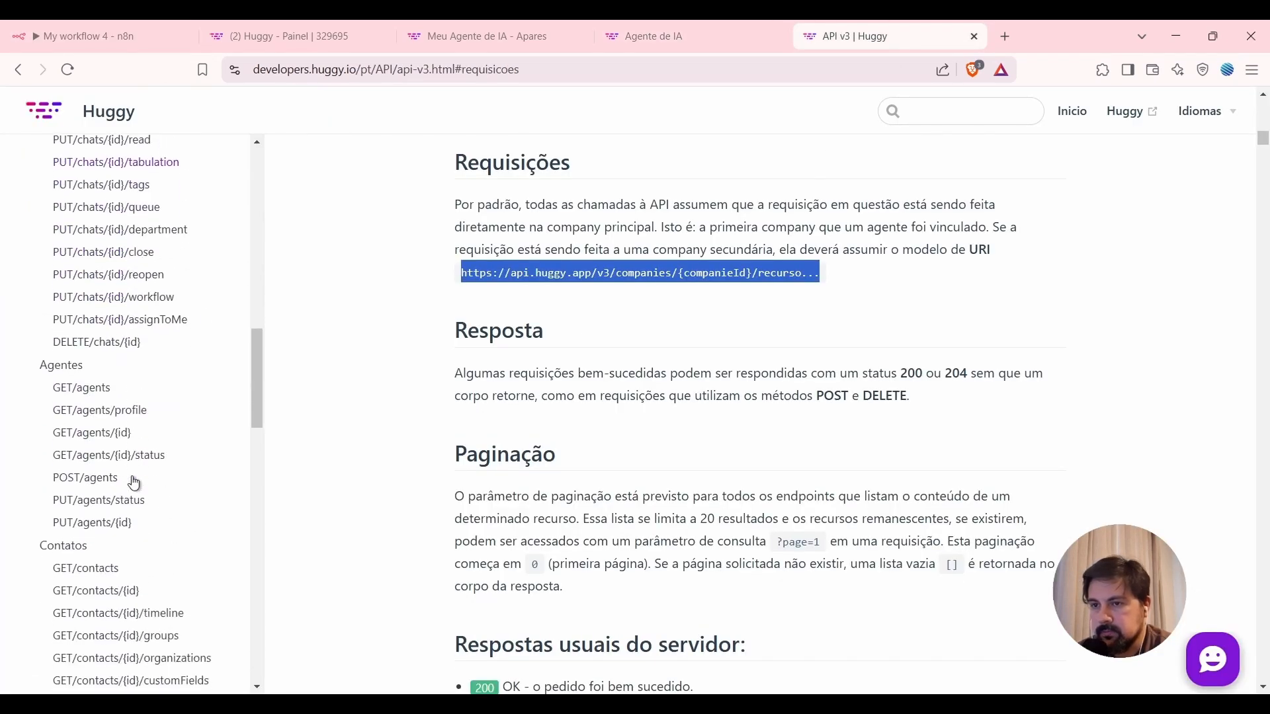
scroll(75, 365, "down", 2)
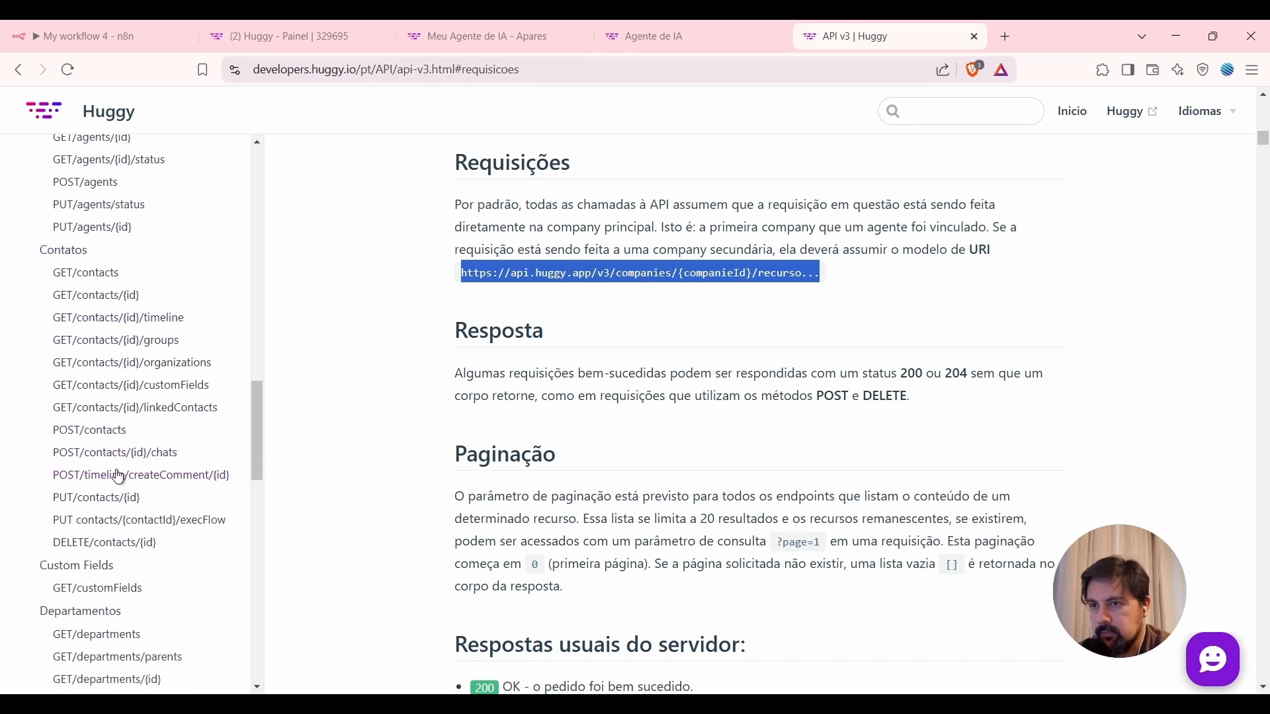
scroll(113, 474, "up", 4)
scroll(114, 475, "up", 4)
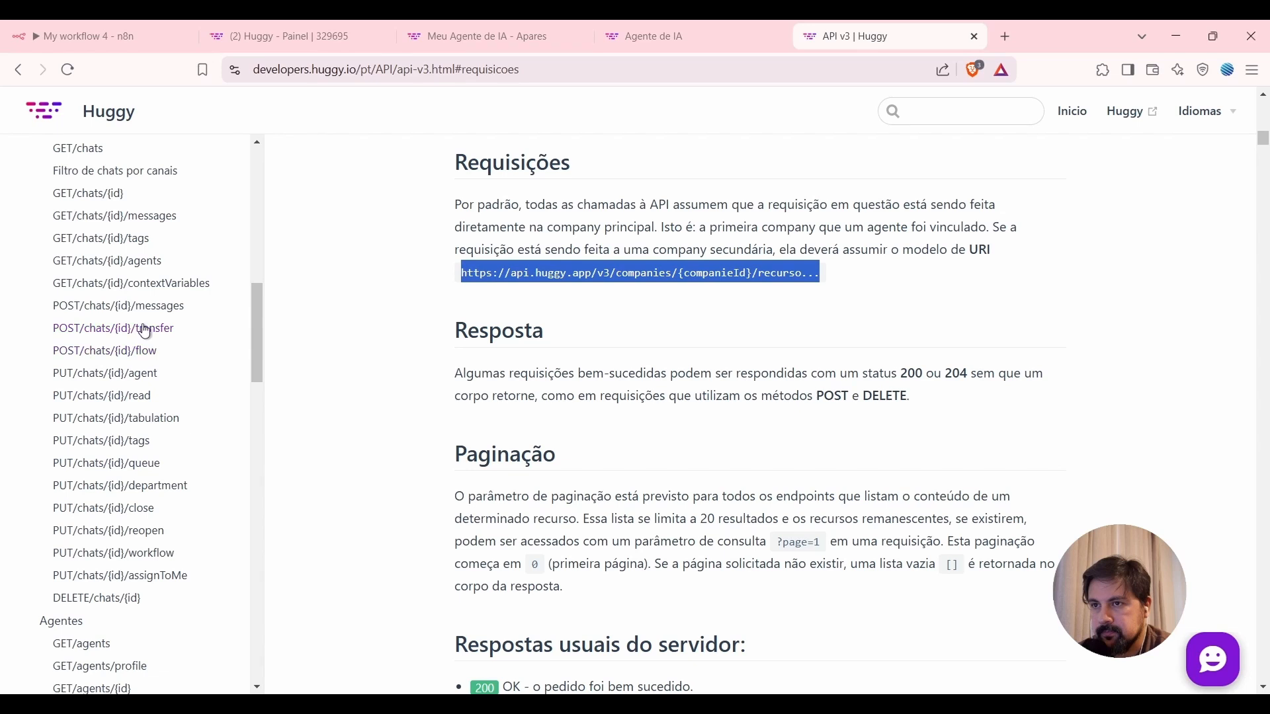
left_click(156, 351)
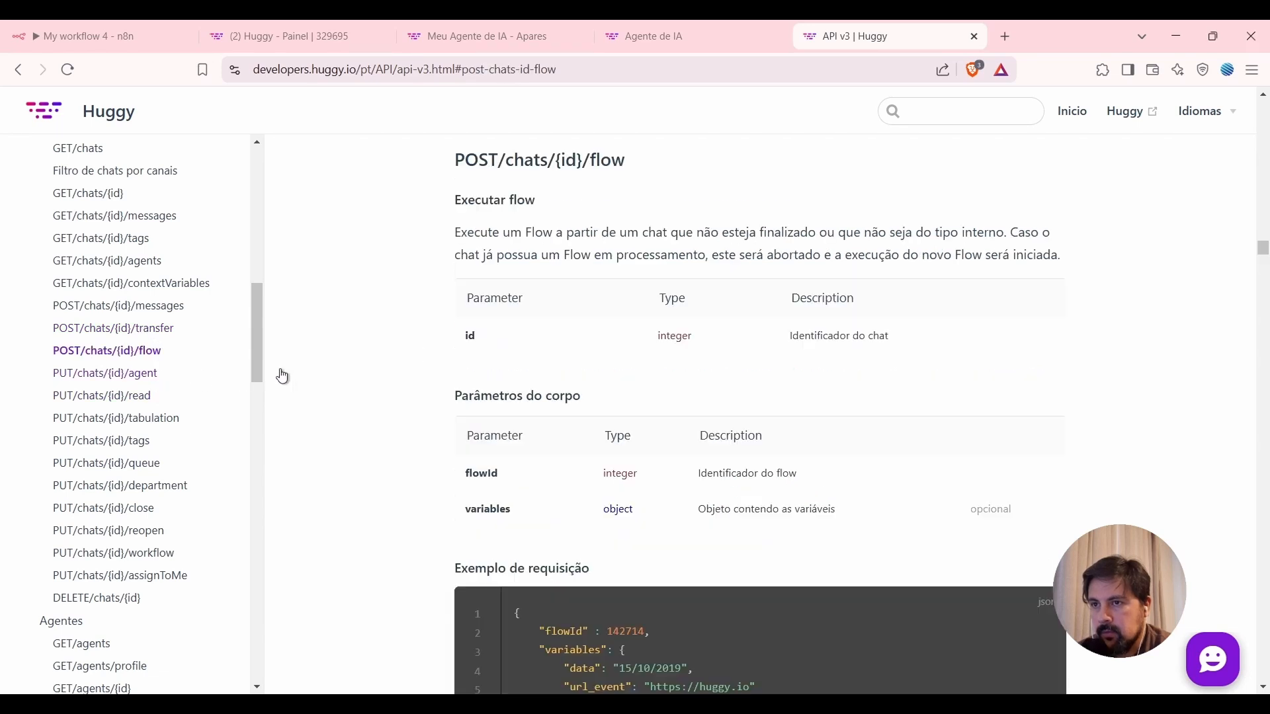
scroll(660, 399, "down", 3)
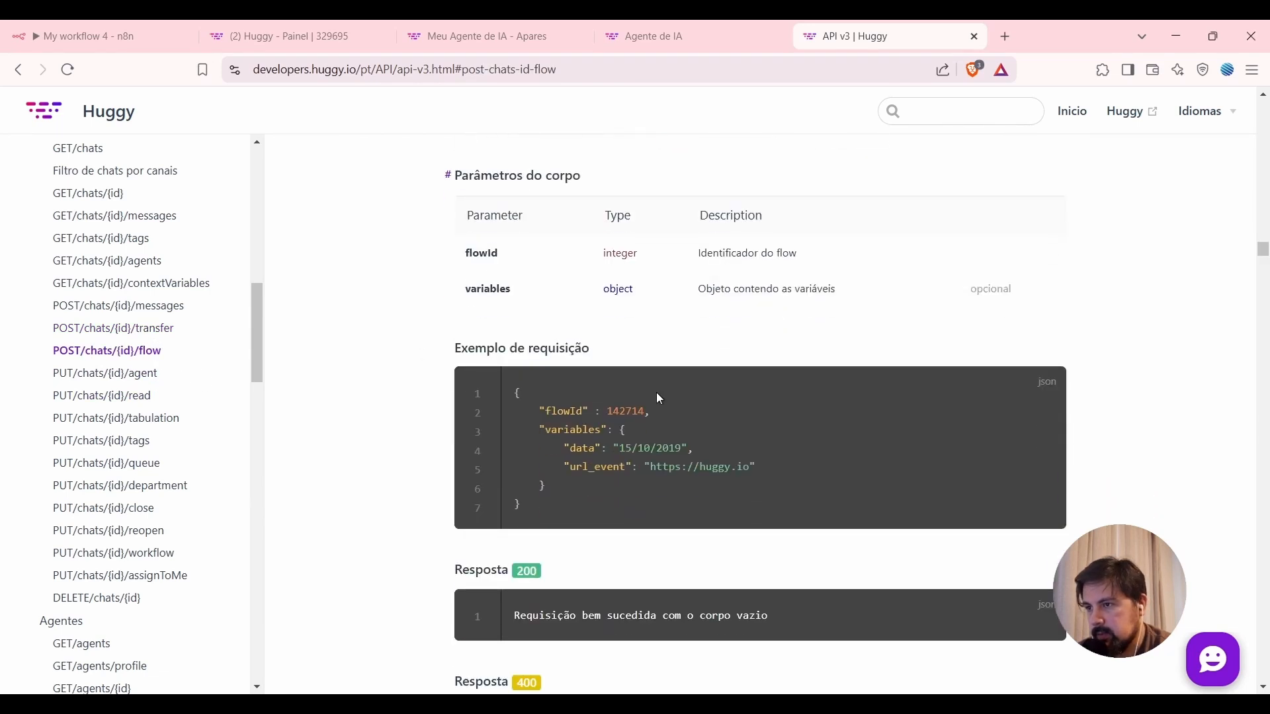
double_click(573, 411)
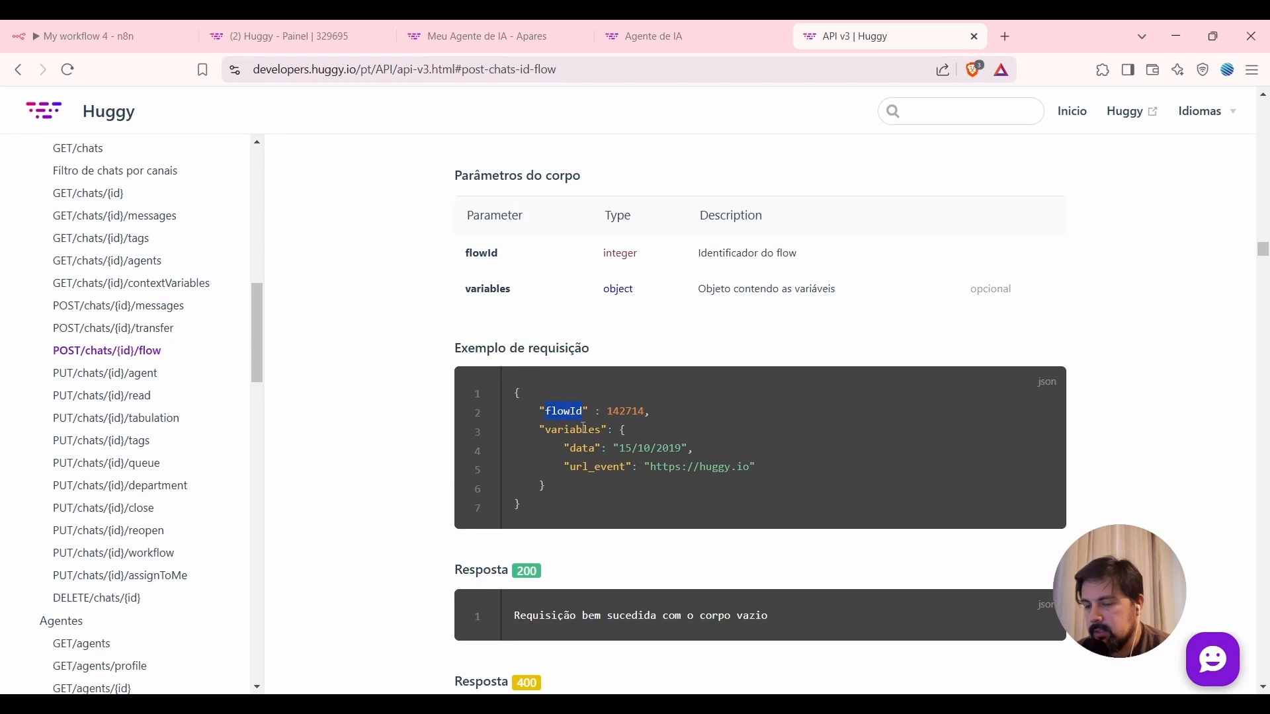
Back in n8n, set the HTTP Request node's authentication to Generic Credential Type with Header Auth.
left_click(96, 37)
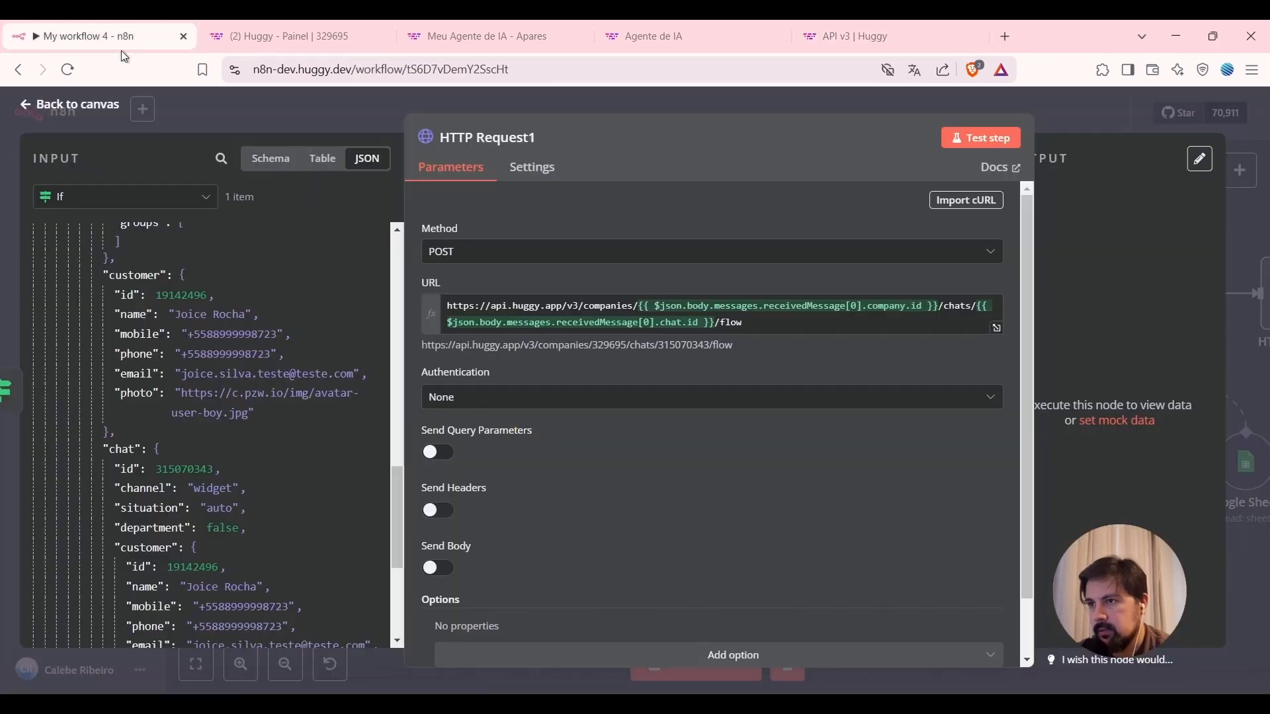
scroll(618, 378, "down", 1)
left_click(532, 334)
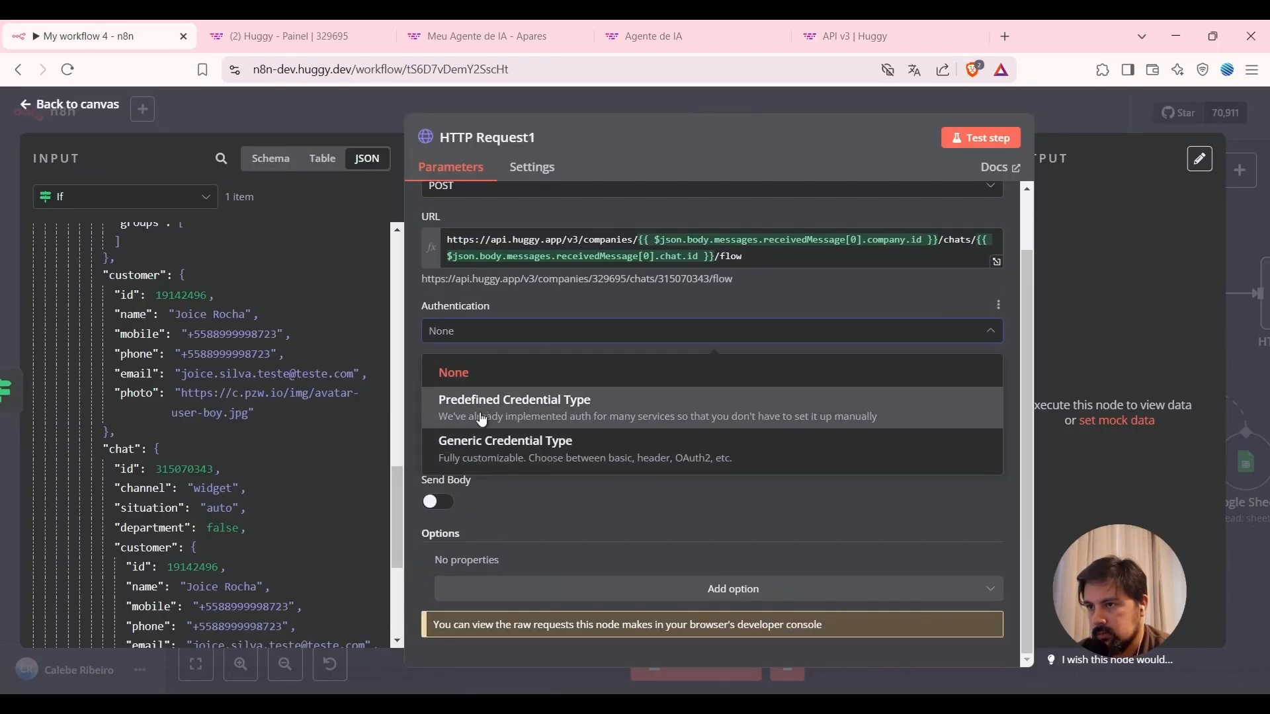
left_click(506, 459)
left_click(498, 384)
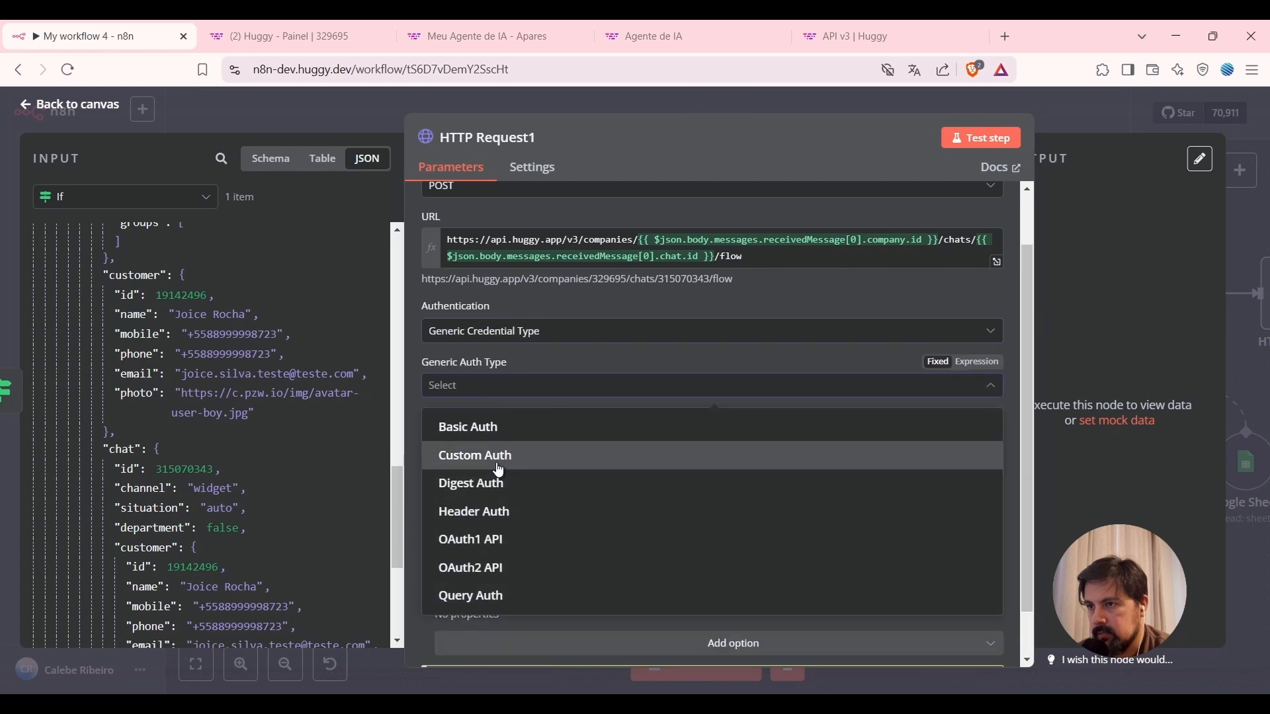
left_click(495, 511)
scroll(555, 331, "down", 2)
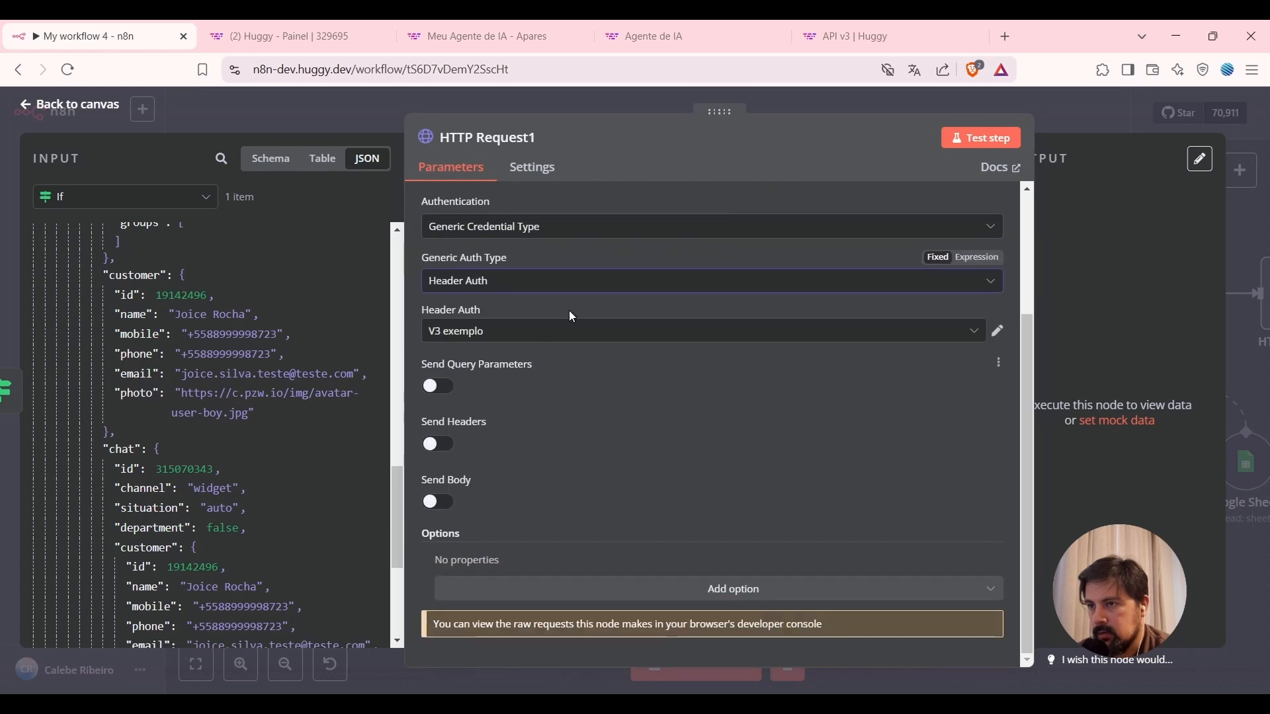
Enable the request's JSON body and add a body parameter named flowId with the value 439841.
left_click(440, 502)
left_click(440, 502)
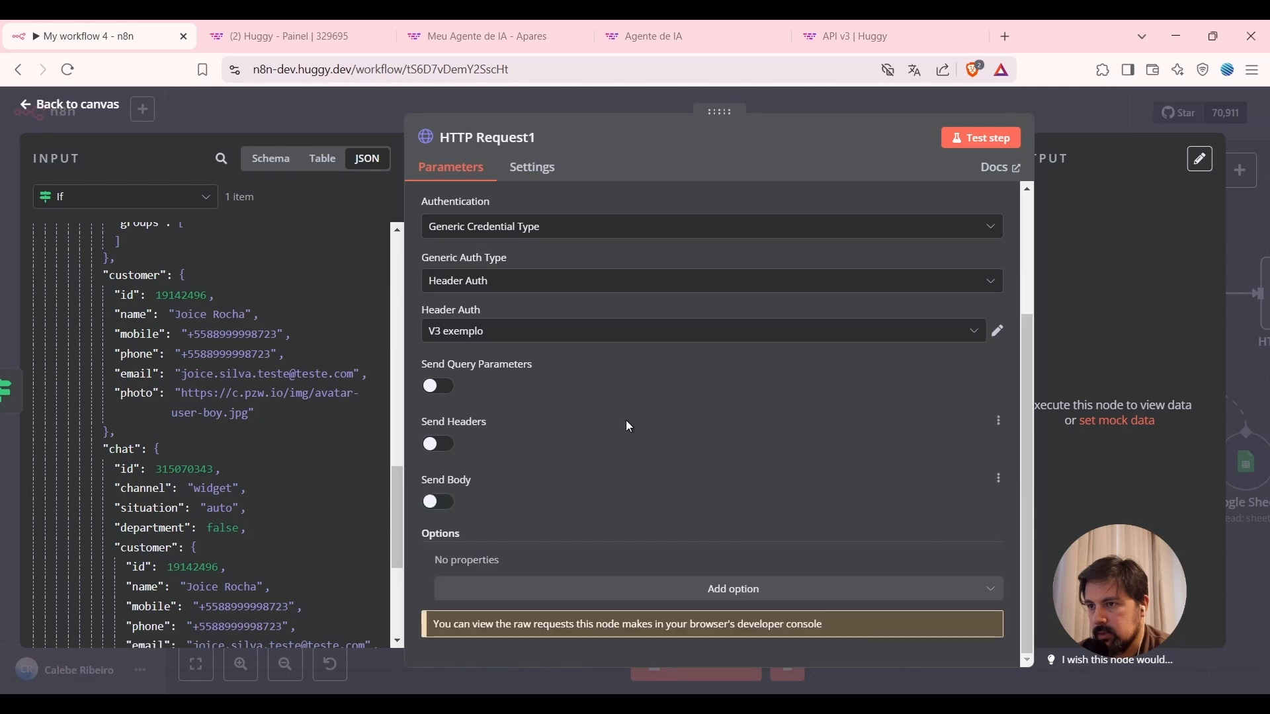
left_click(440, 503)
scroll(618, 442, "down", 5)
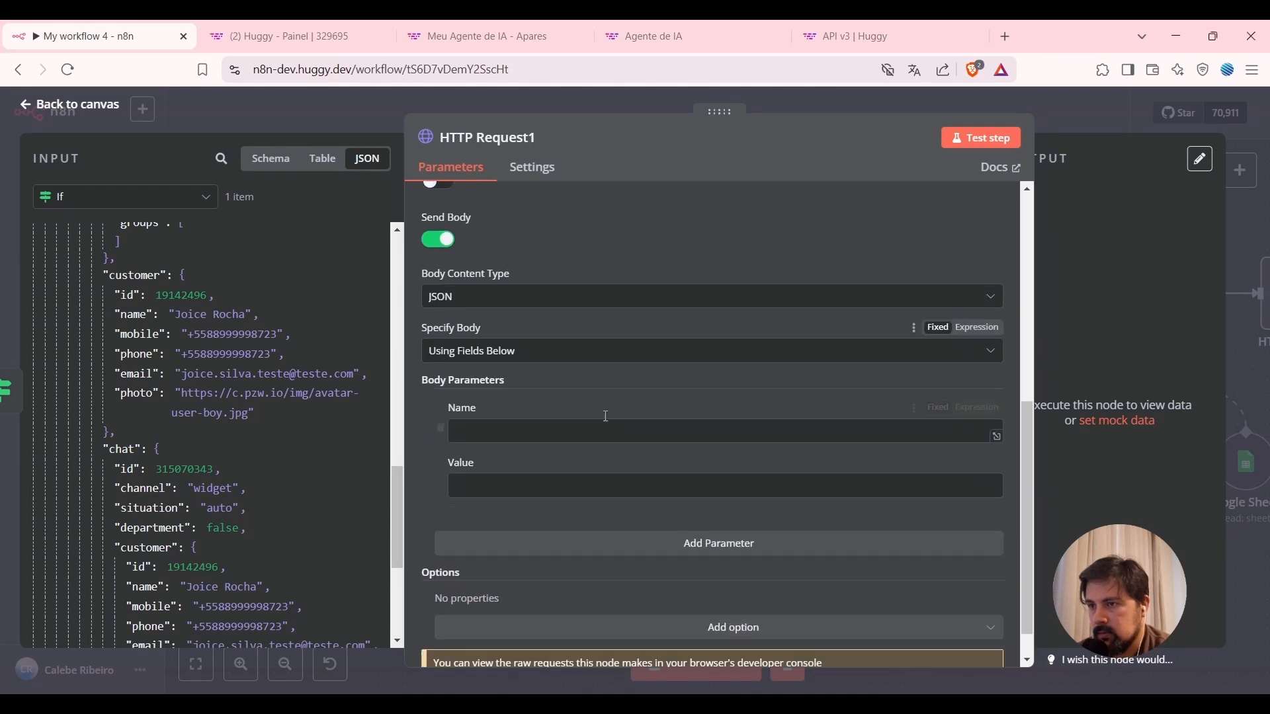
left_click(516, 416)
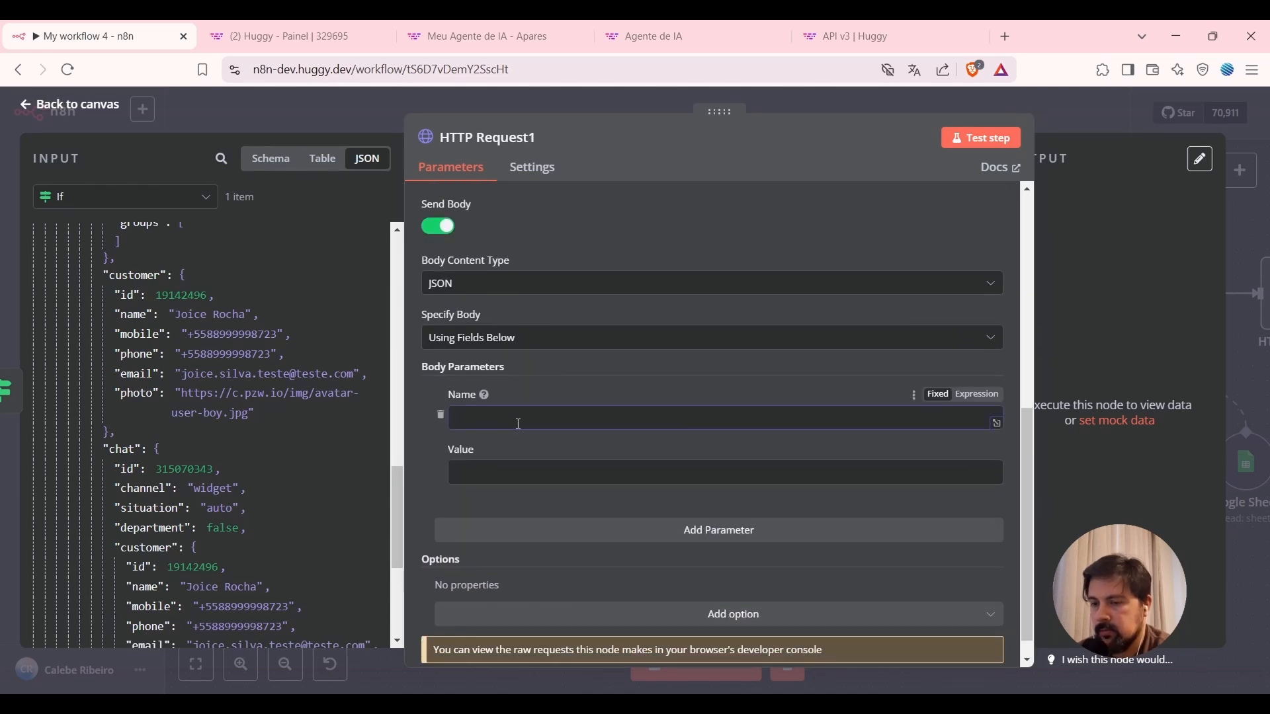
type("flowId")
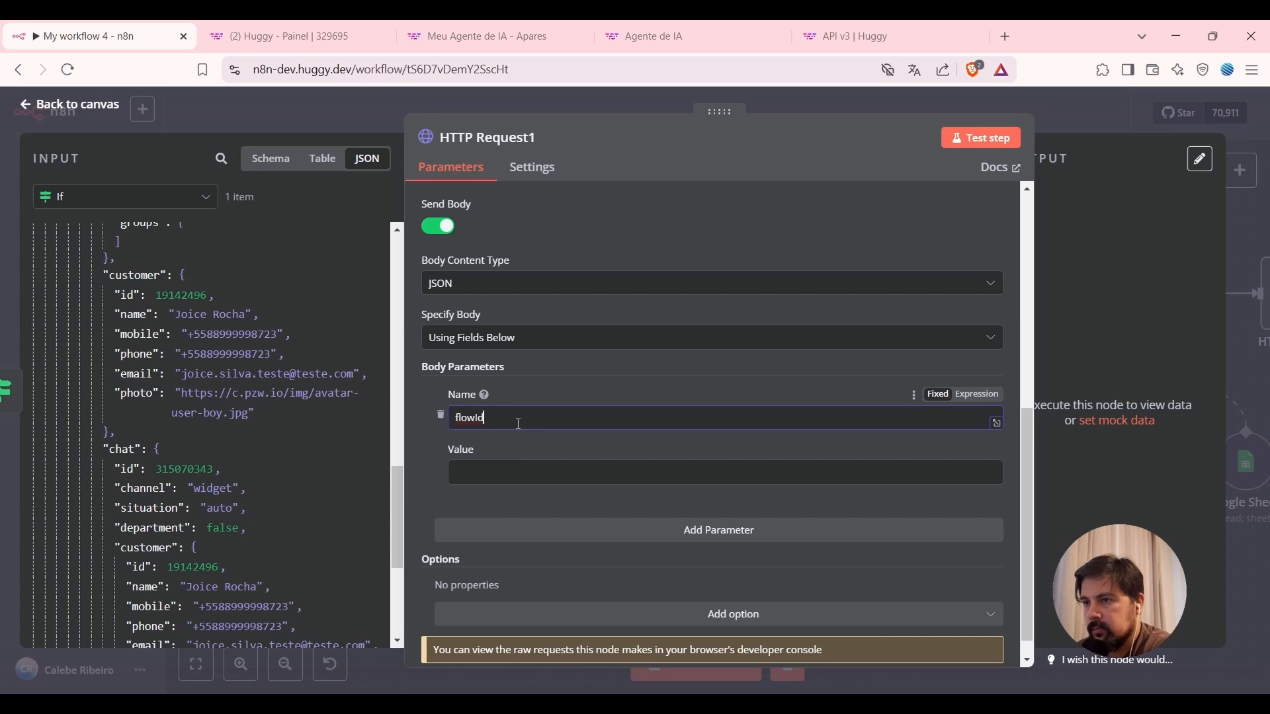
left_click(490, 474)
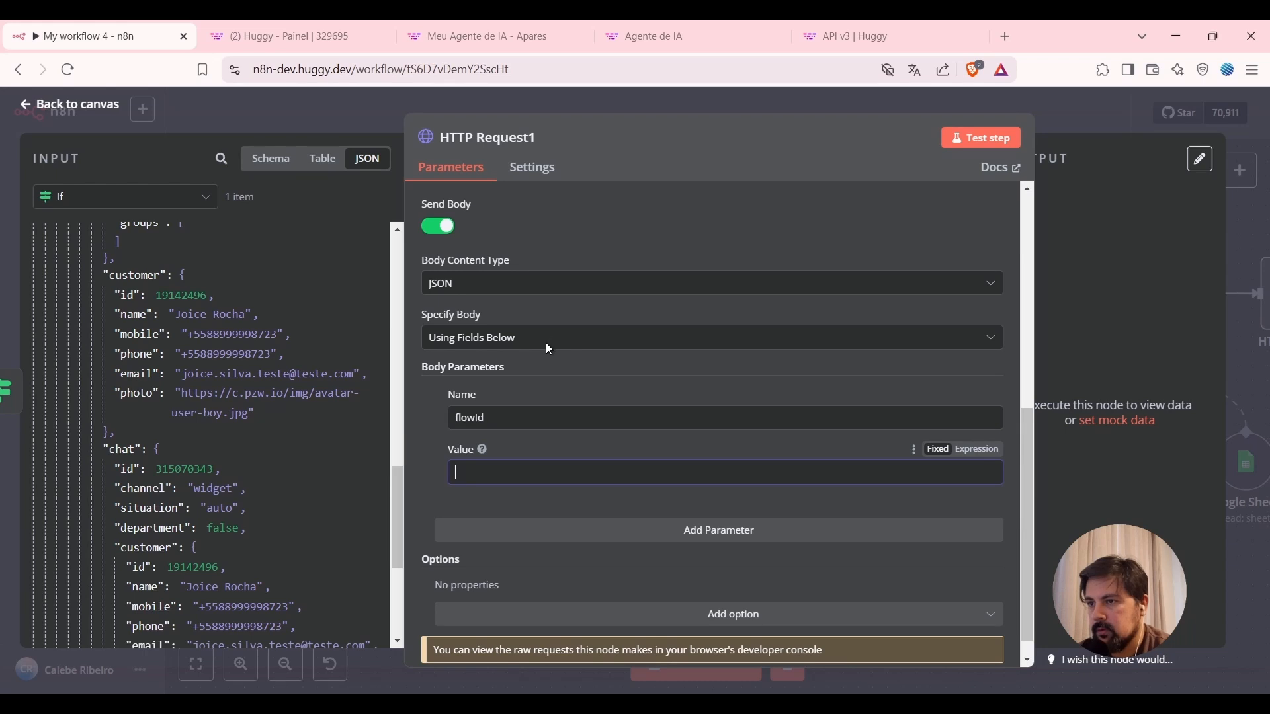
type("439841")
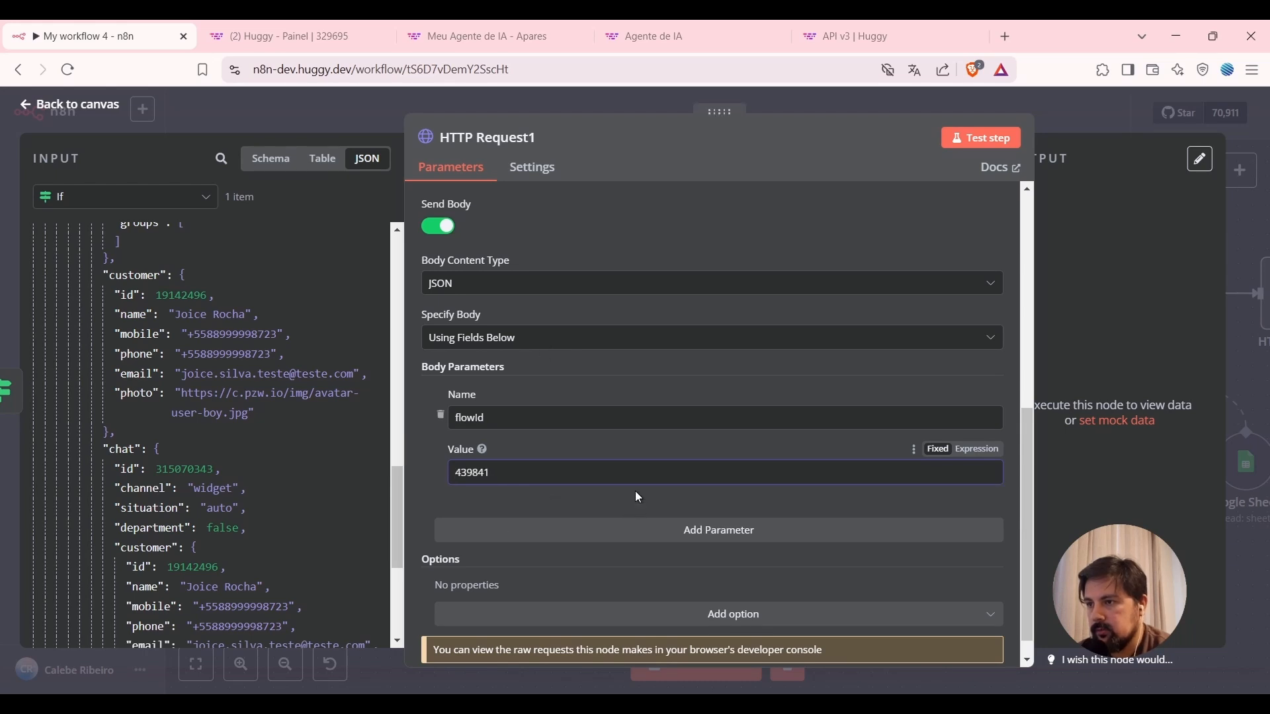
scroll(793, 351, "down", 1)
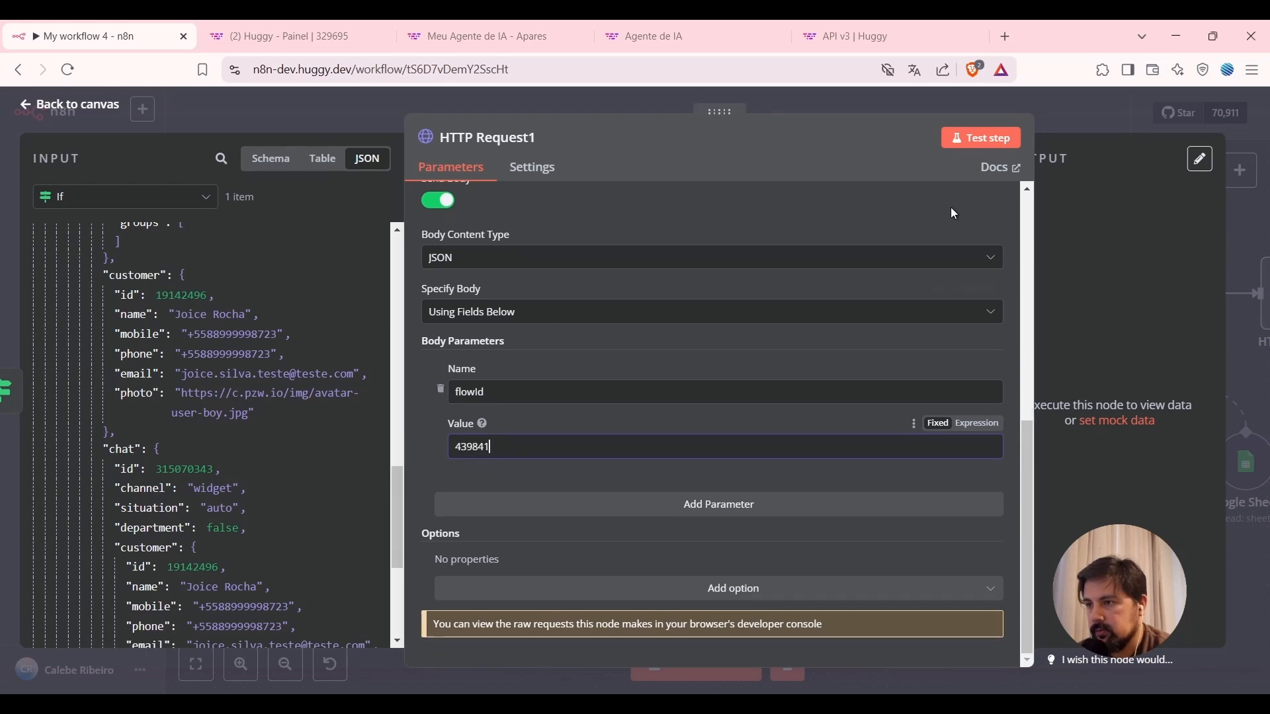
Test the HTTP Request step and check the flow's welcome message and question in the web chat.
left_click(981, 138)
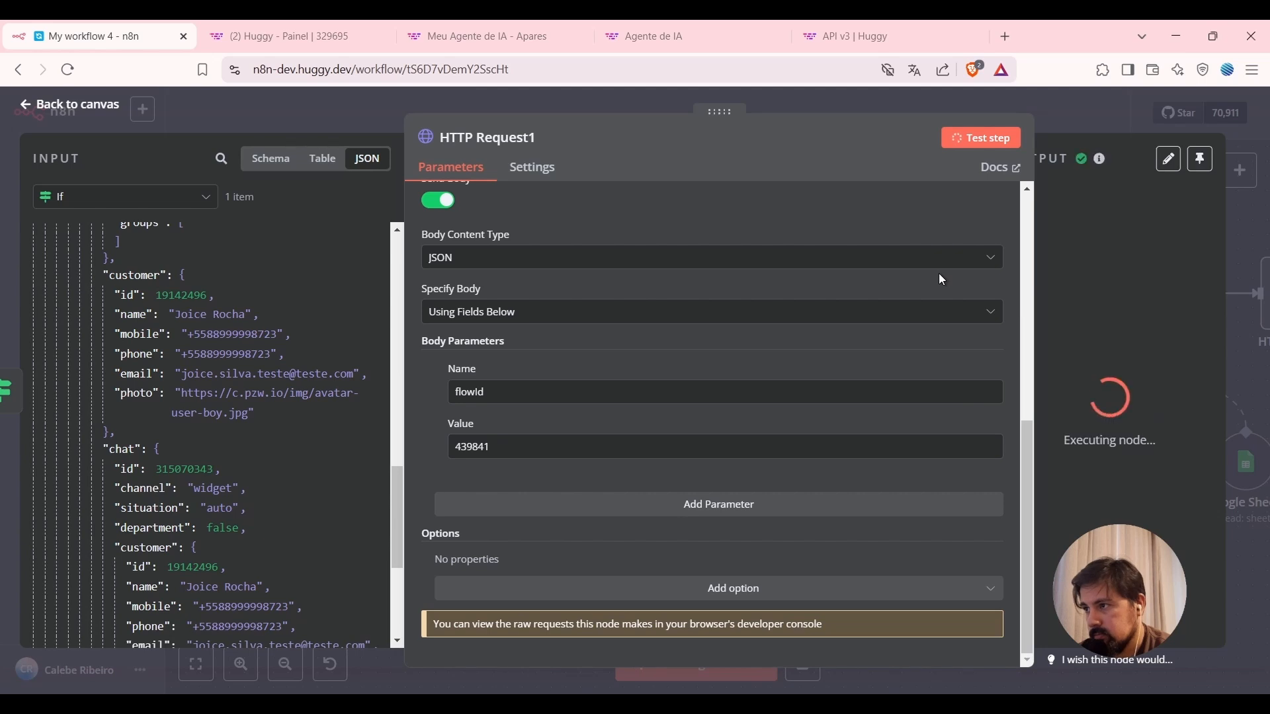
left_click(447, 28)
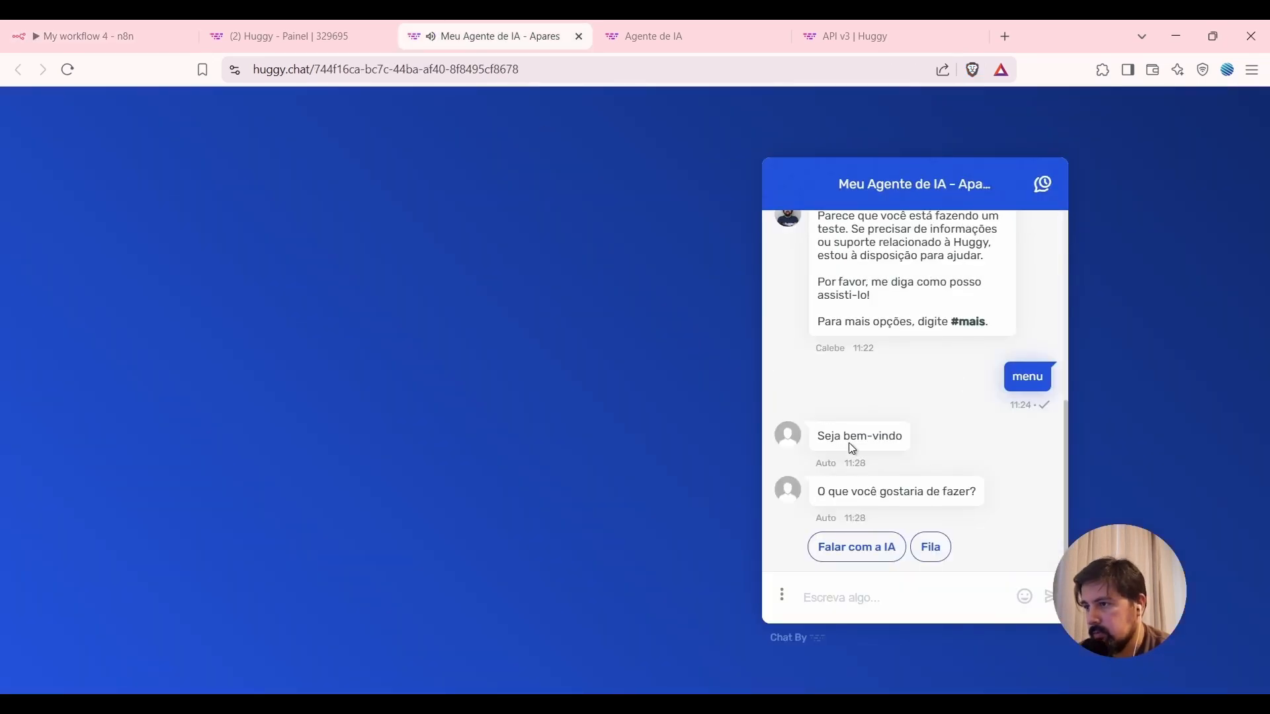
left_click_drag(830, 437, 947, 425)
left_click_drag(859, 491, 1033, 500)
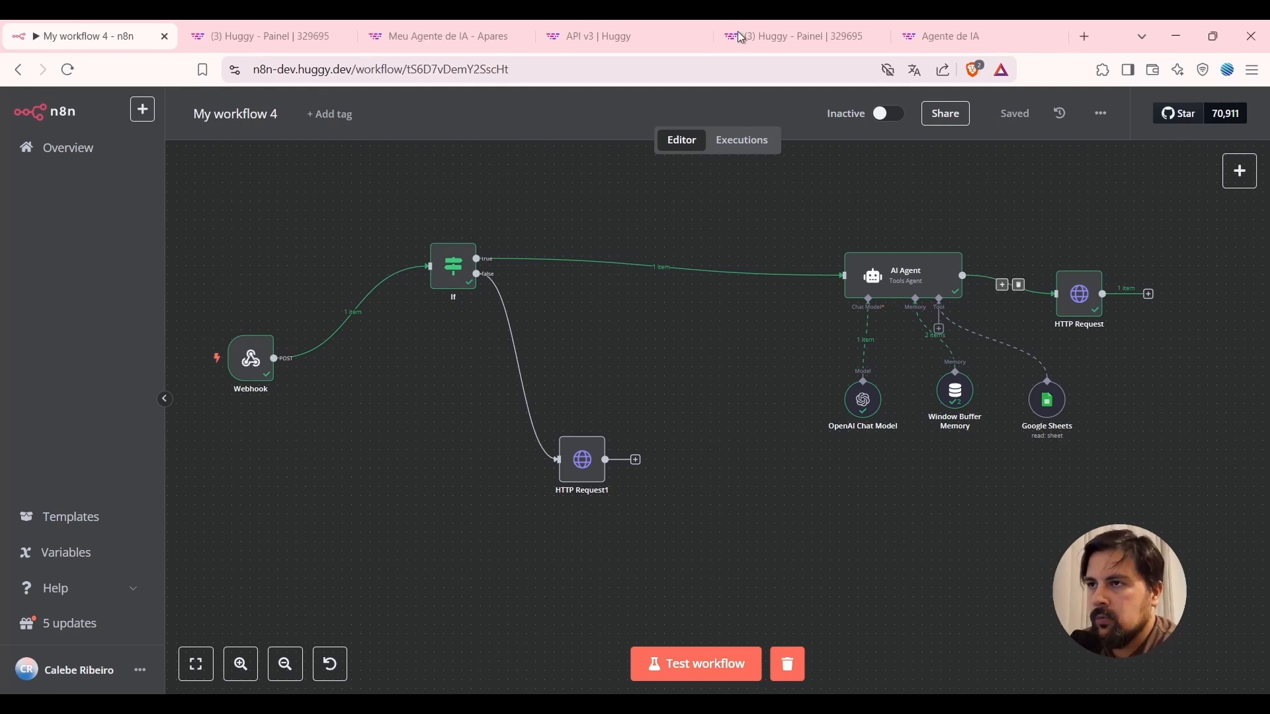
Switch to the Huggy panel and open the flow "Meu Agente de IA: Entrada" to review its actions.
left_click(291, 35)
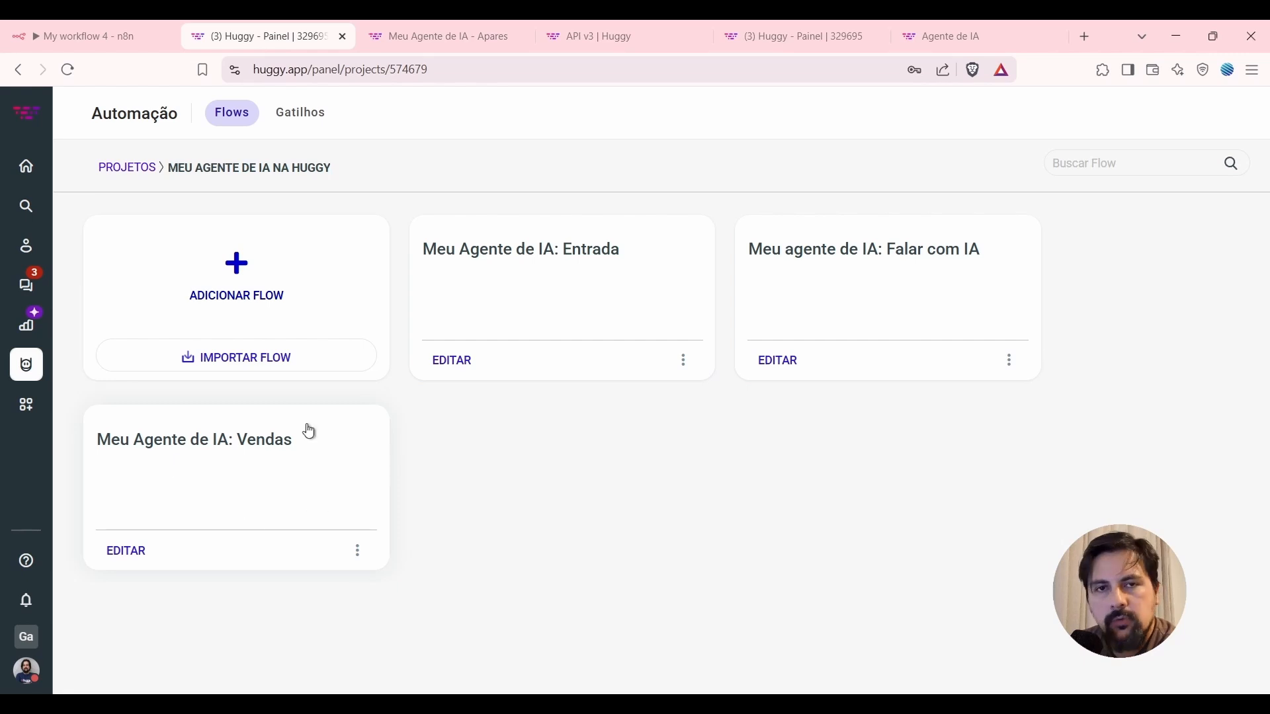
left_click(545, 291)
scroll(463, 264, "down", 1)
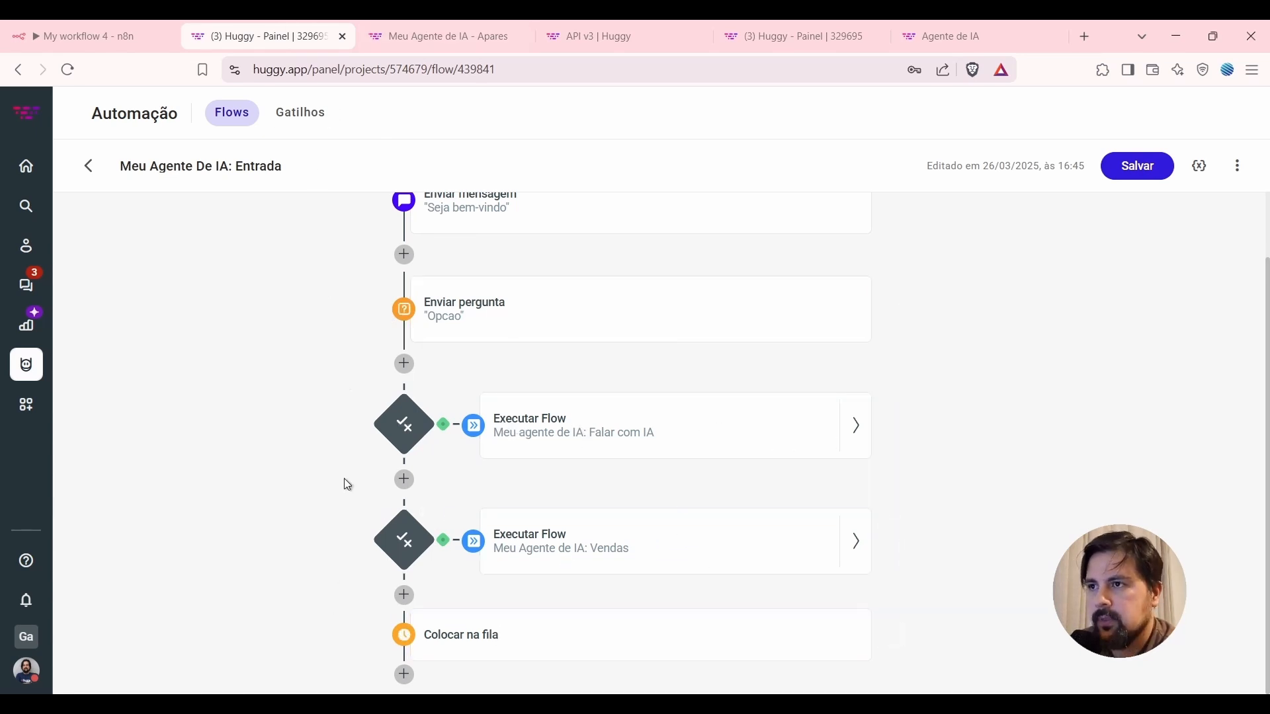
Switch to the web chat, start a new conversation and send "oi".
left_click(409, 30)
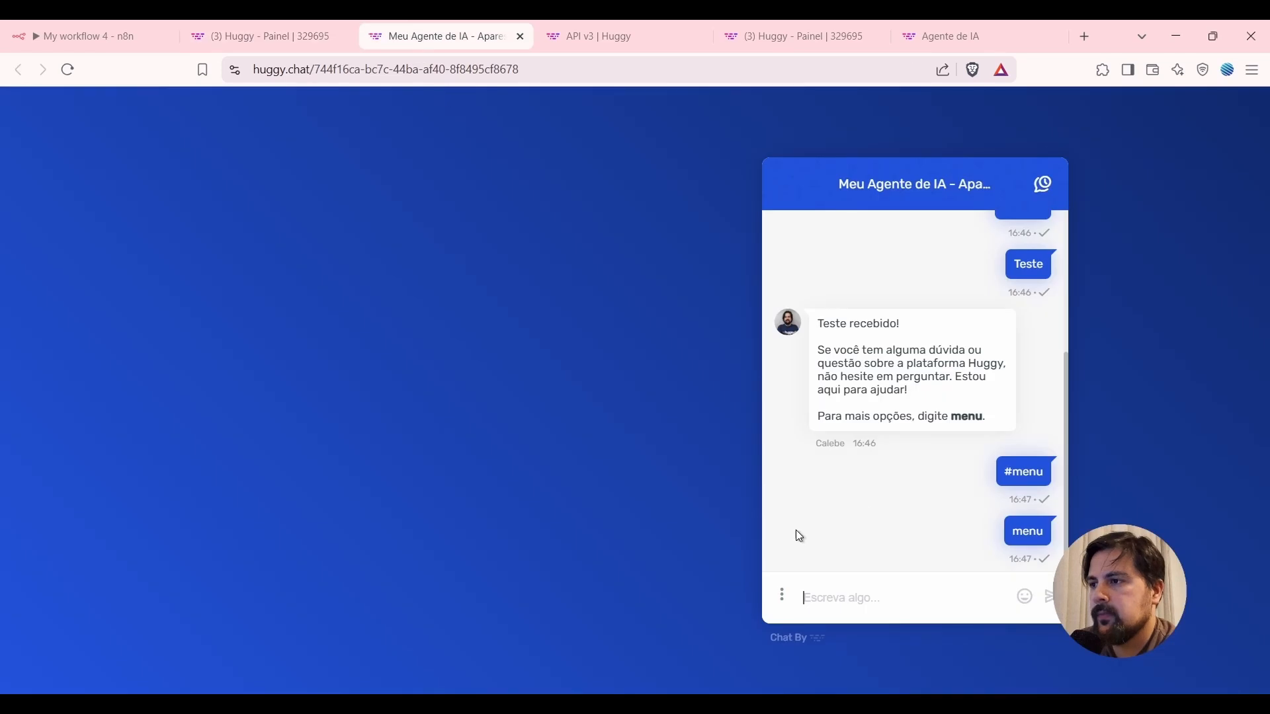
left_click(1045, 184)
left_click(943, 597)
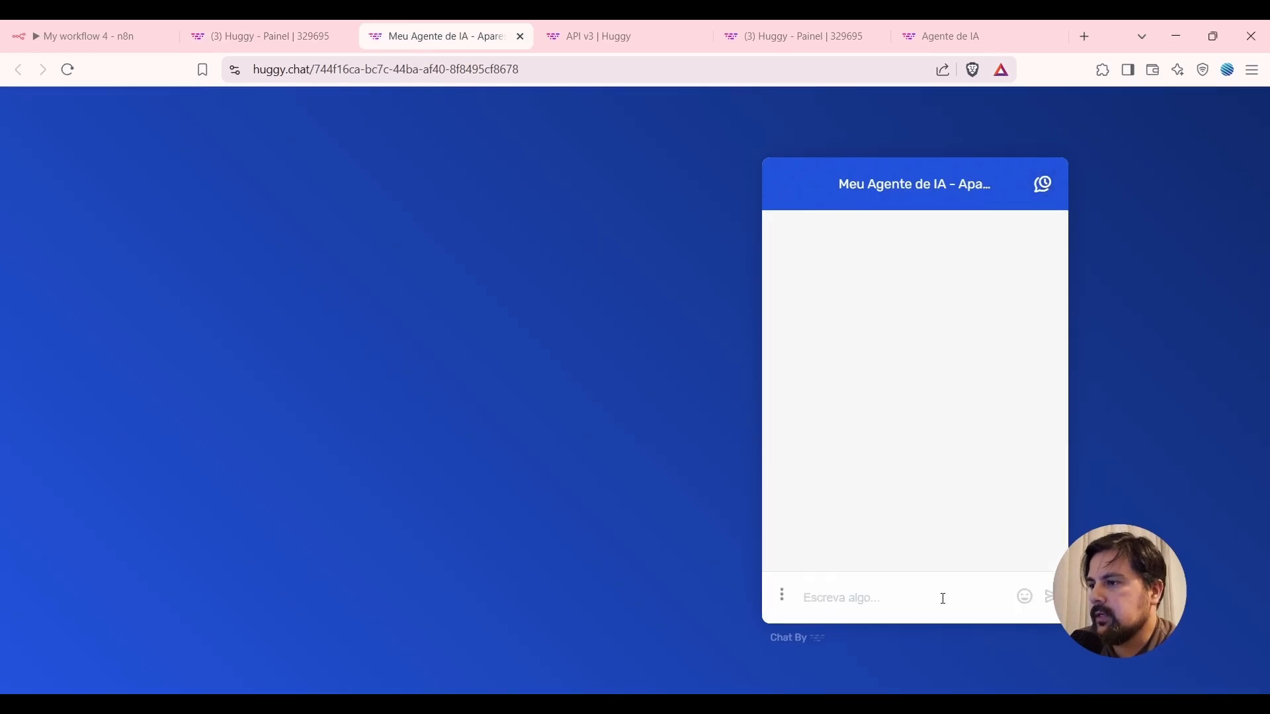
left_click(848, 593)
type("oi")
key("Return")
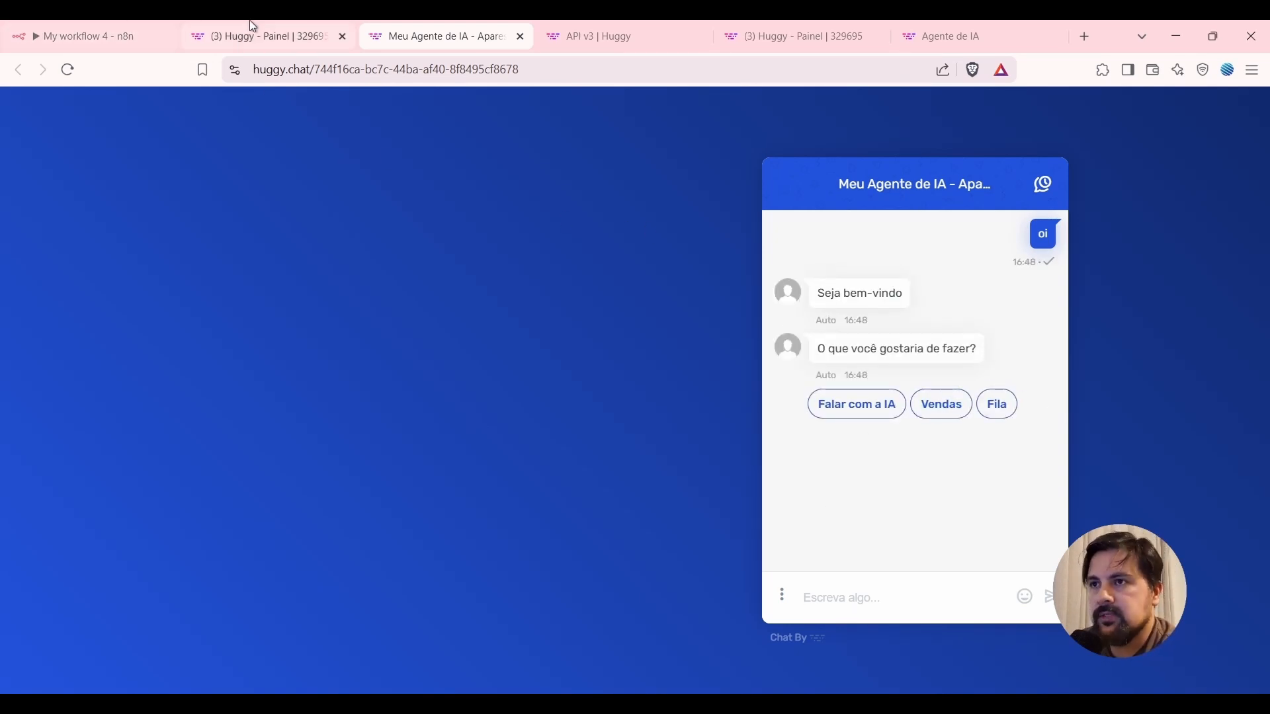
Start a test run of the n8n workflow and return to the web chat.
left_click(52, 27)
left_click(683, 679)
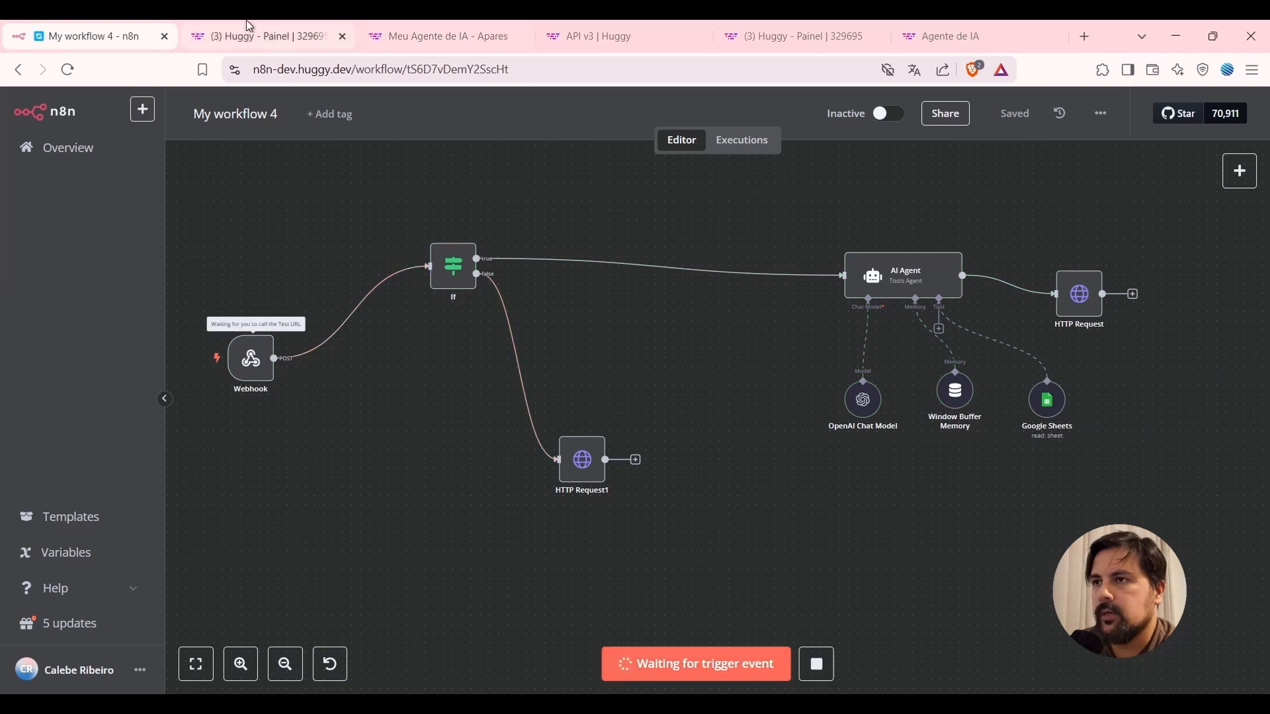
left_click(463, 26)
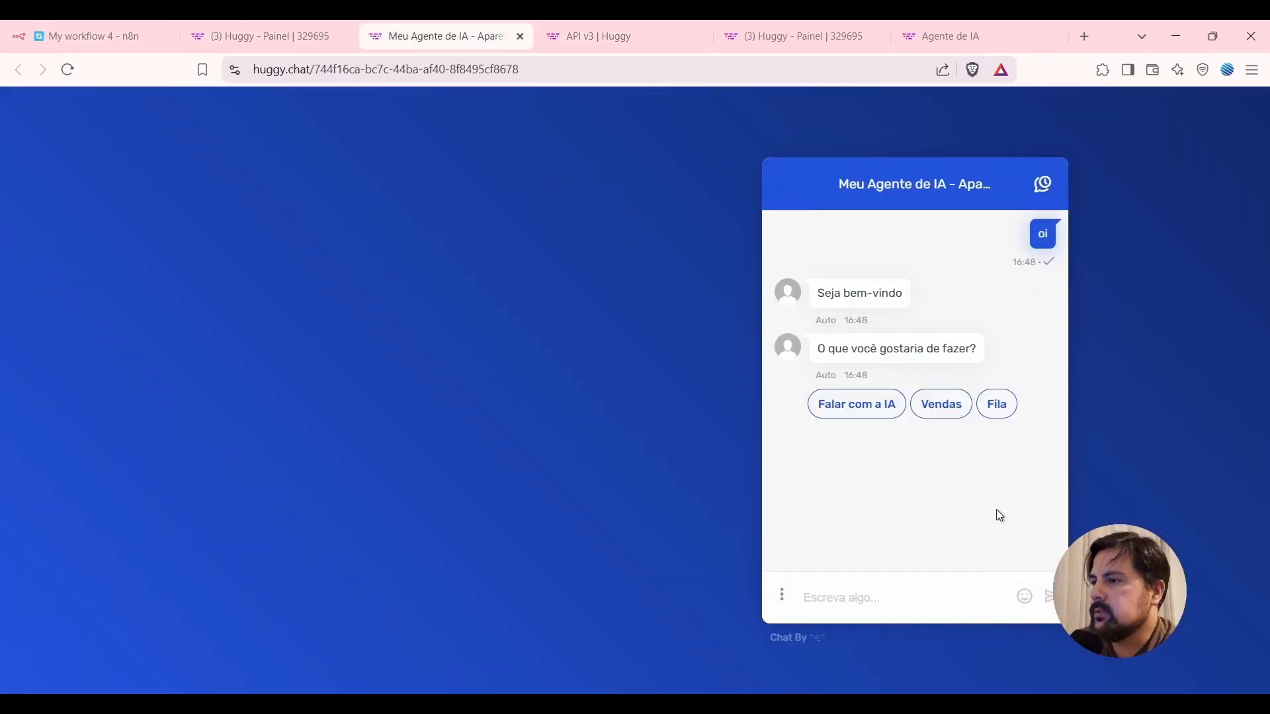
Choose the "Vendas" option in the web chat and send the message "Teste de mensagem".
left_click(939, 416)
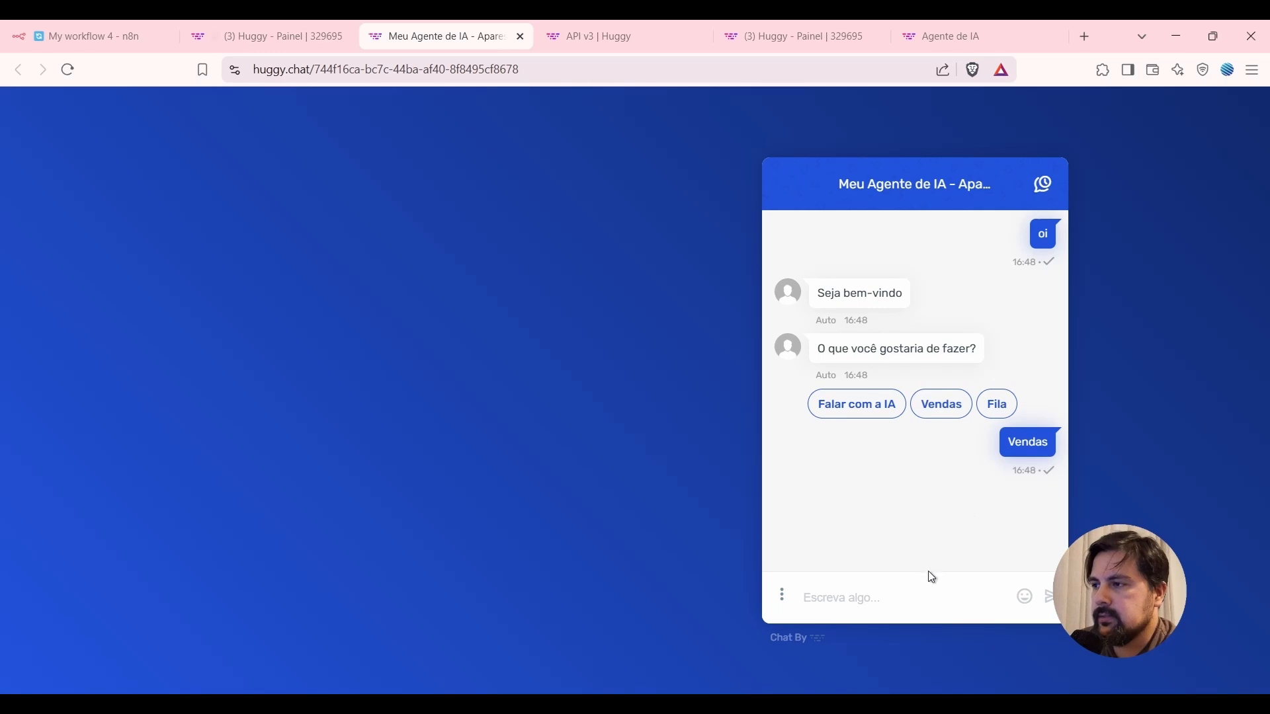
left_click(101, 33)
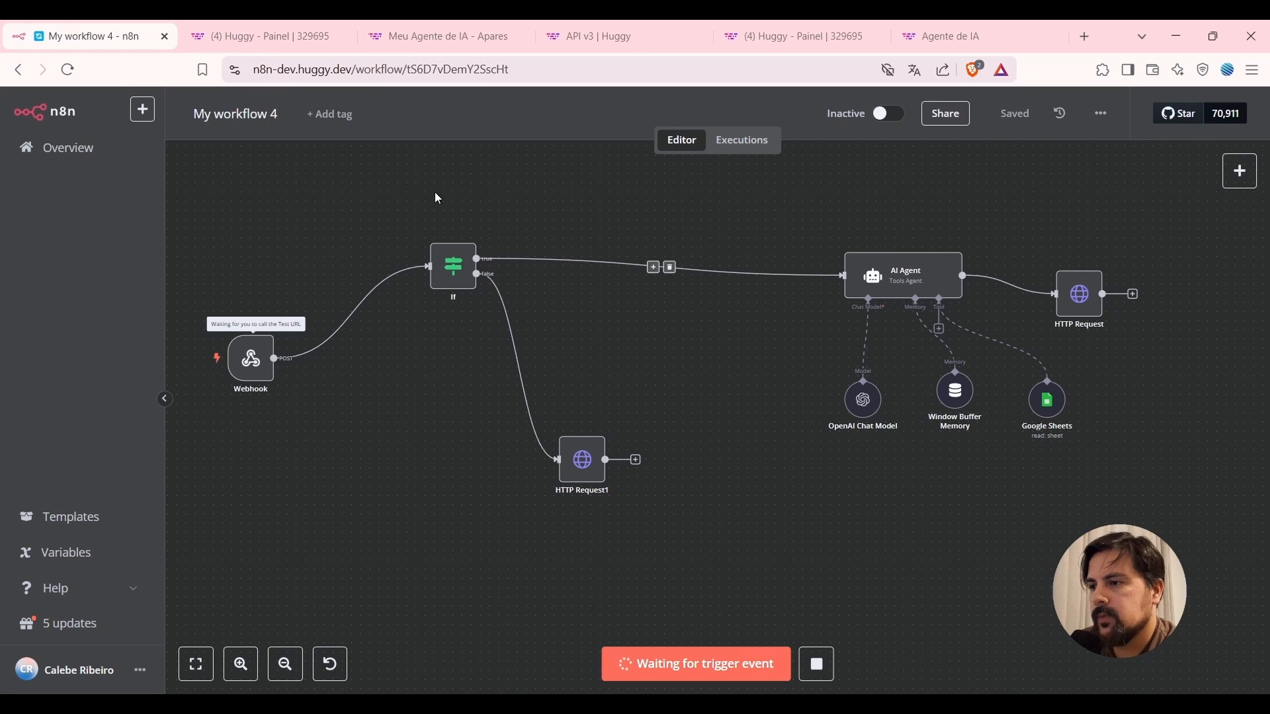
left_click(423, 36)
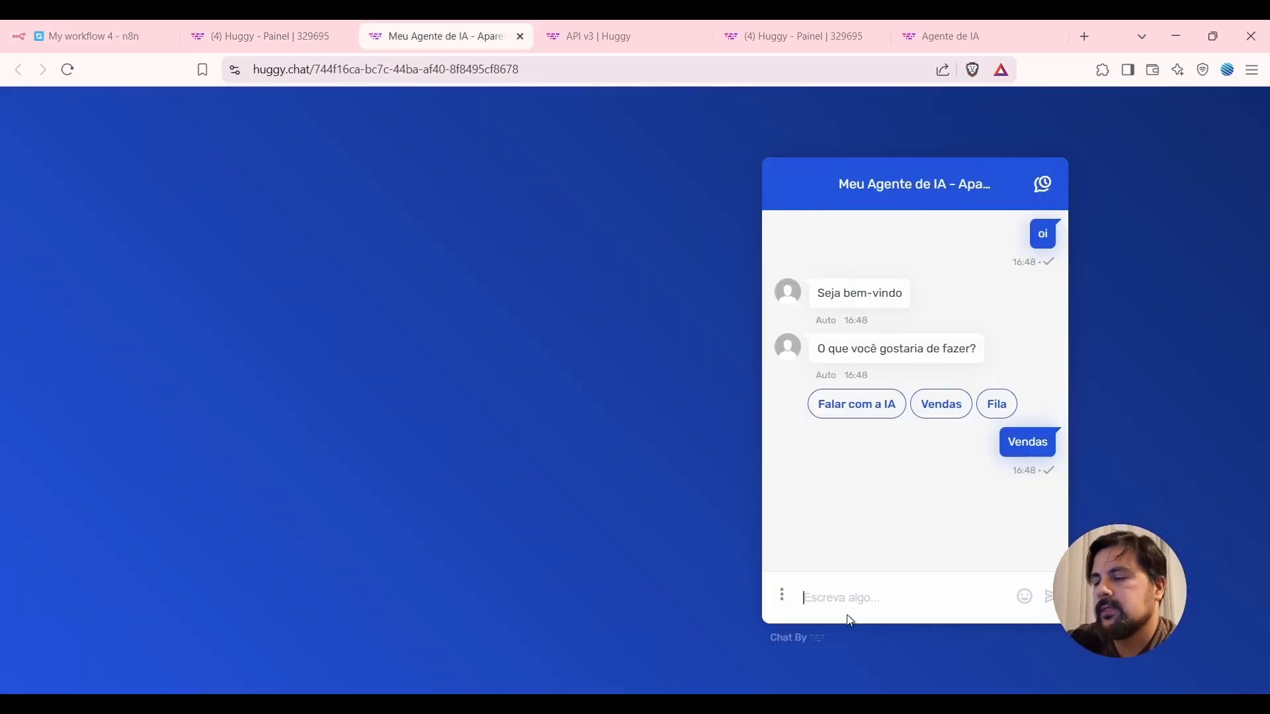
type("Teste de mensagem")
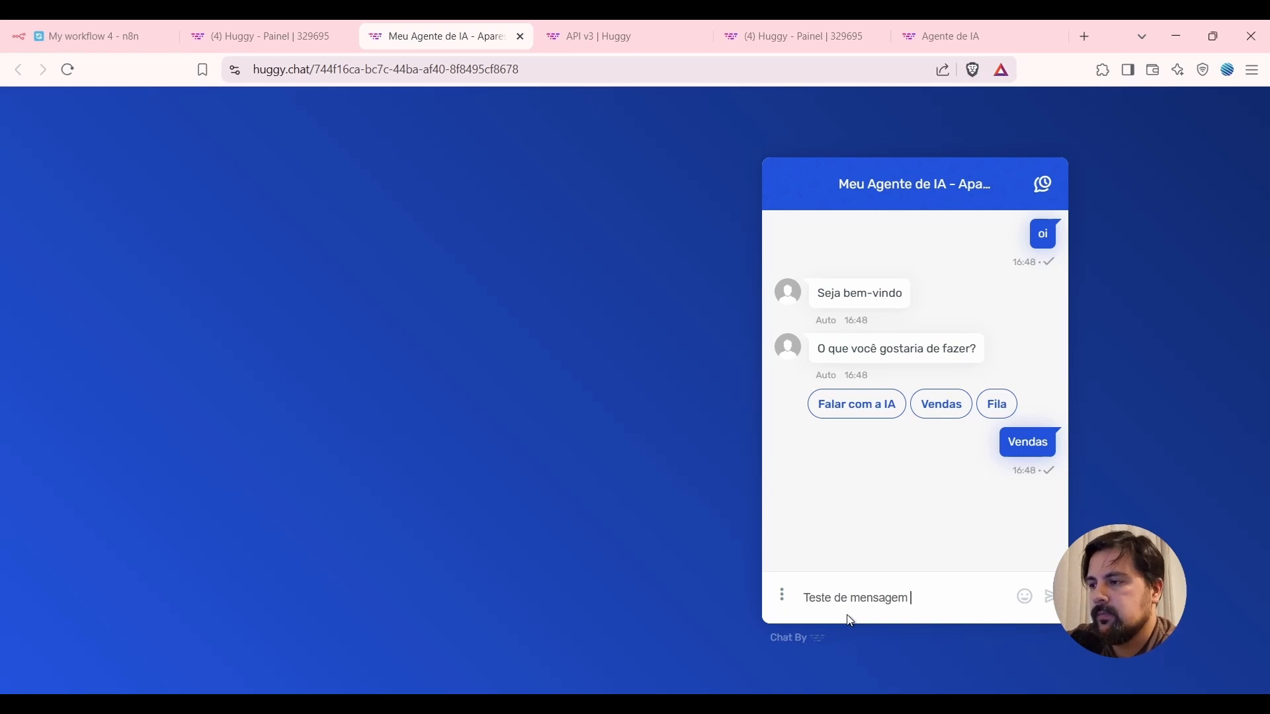
key("Return")
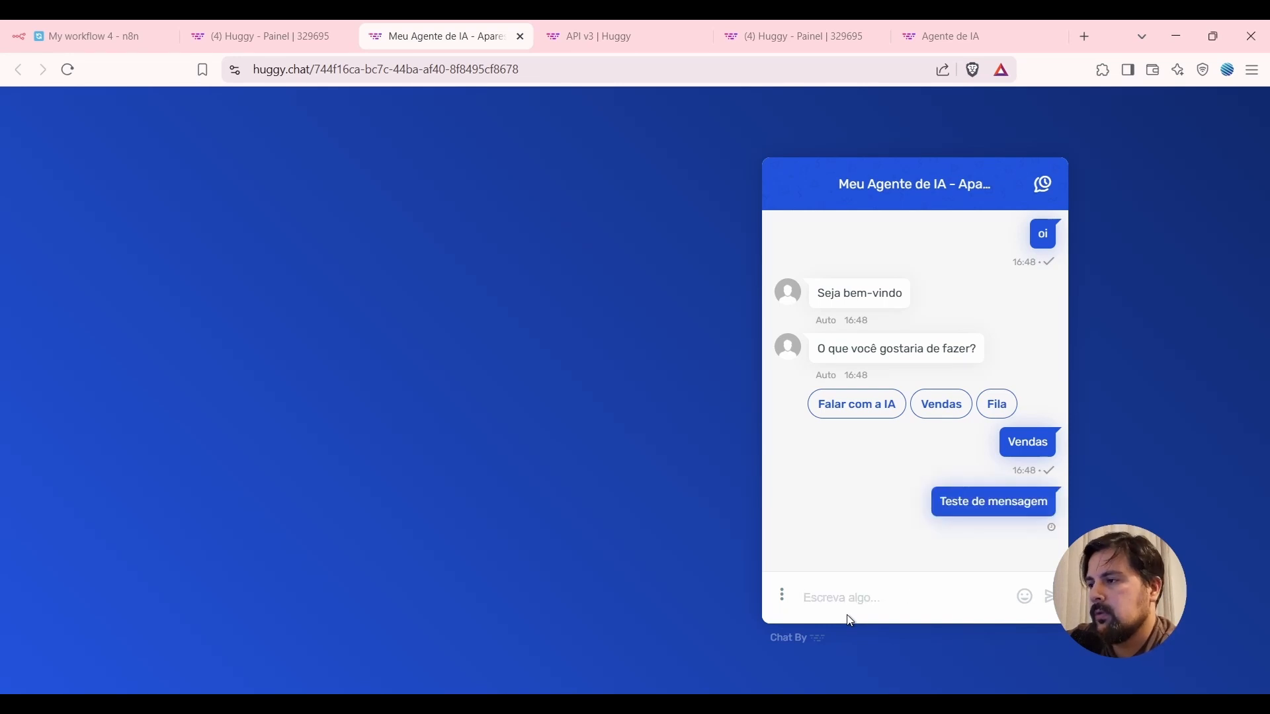
Check which n8n branch the test run executed and read the agent's reply in the web chat.
left_click(110, 21)
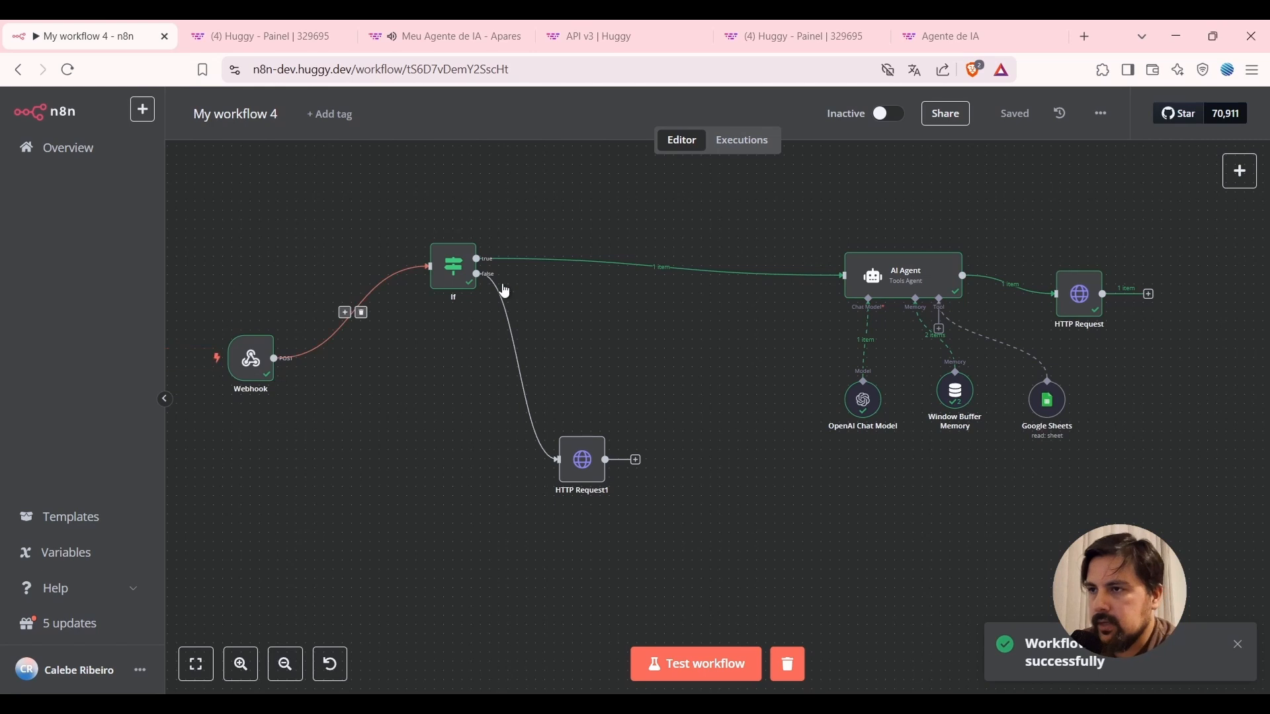
left_click(264, 35)
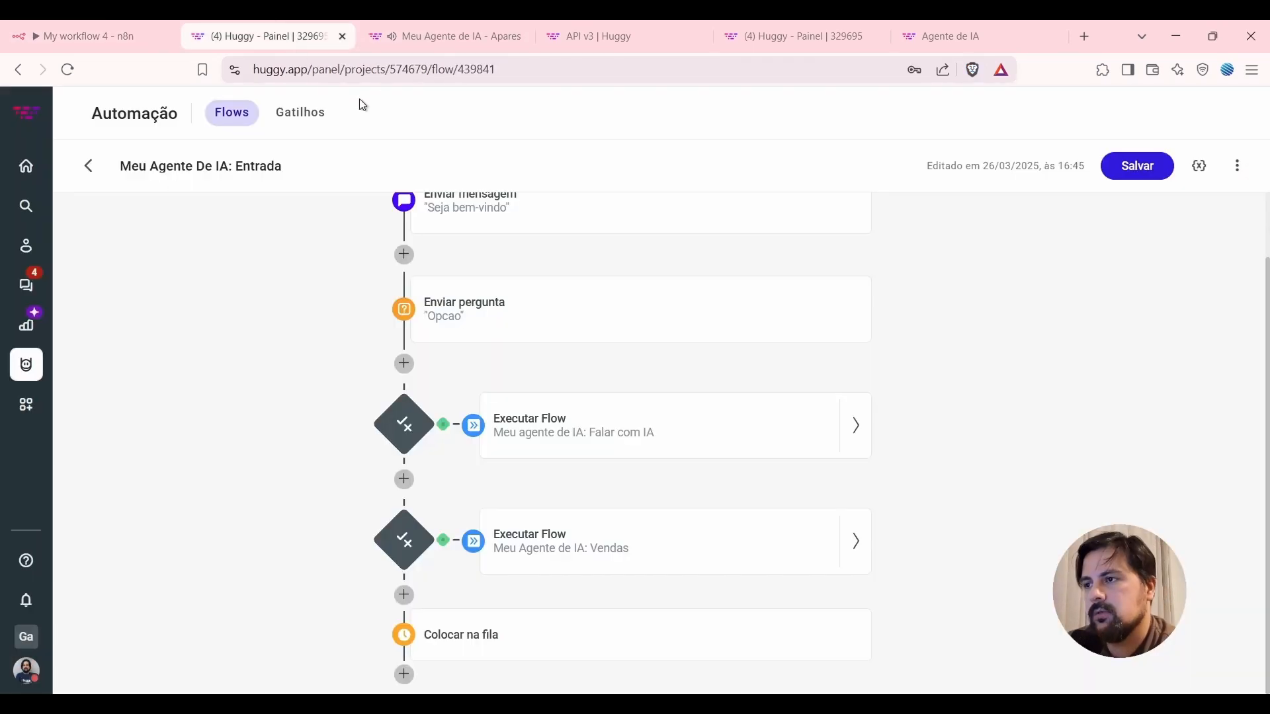
left_click(418, 33)
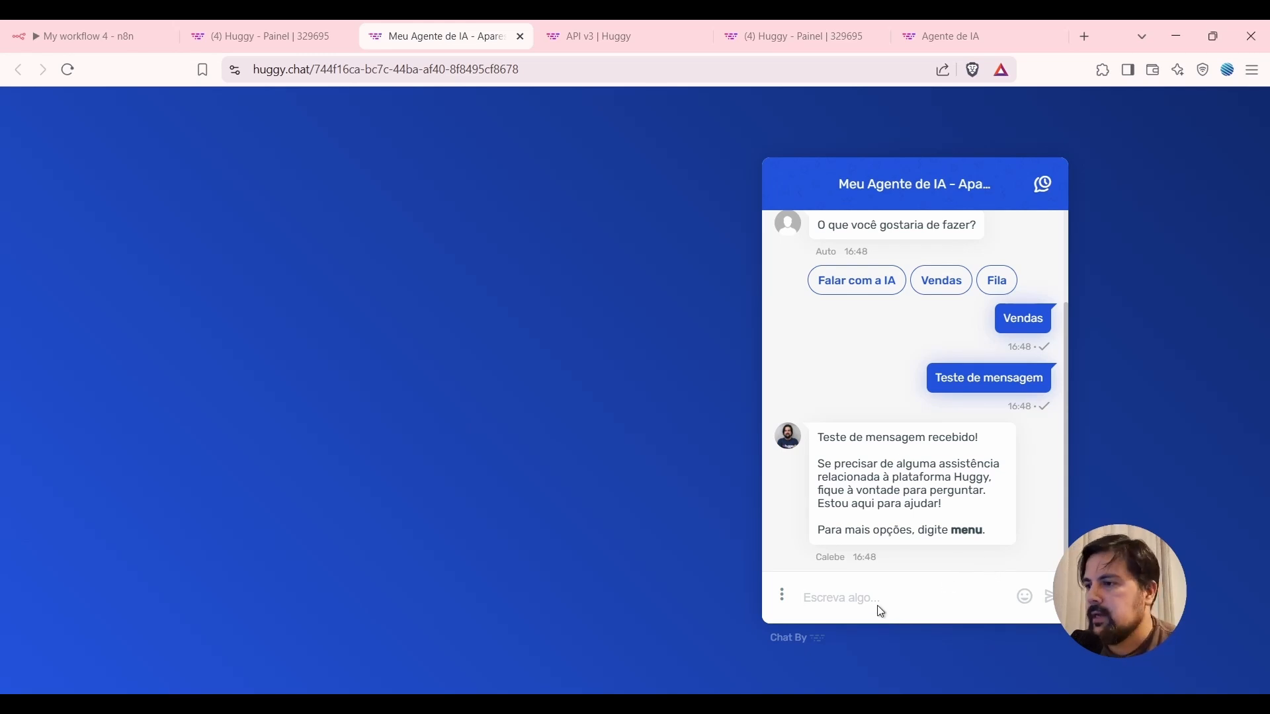
left_click(98, 34)
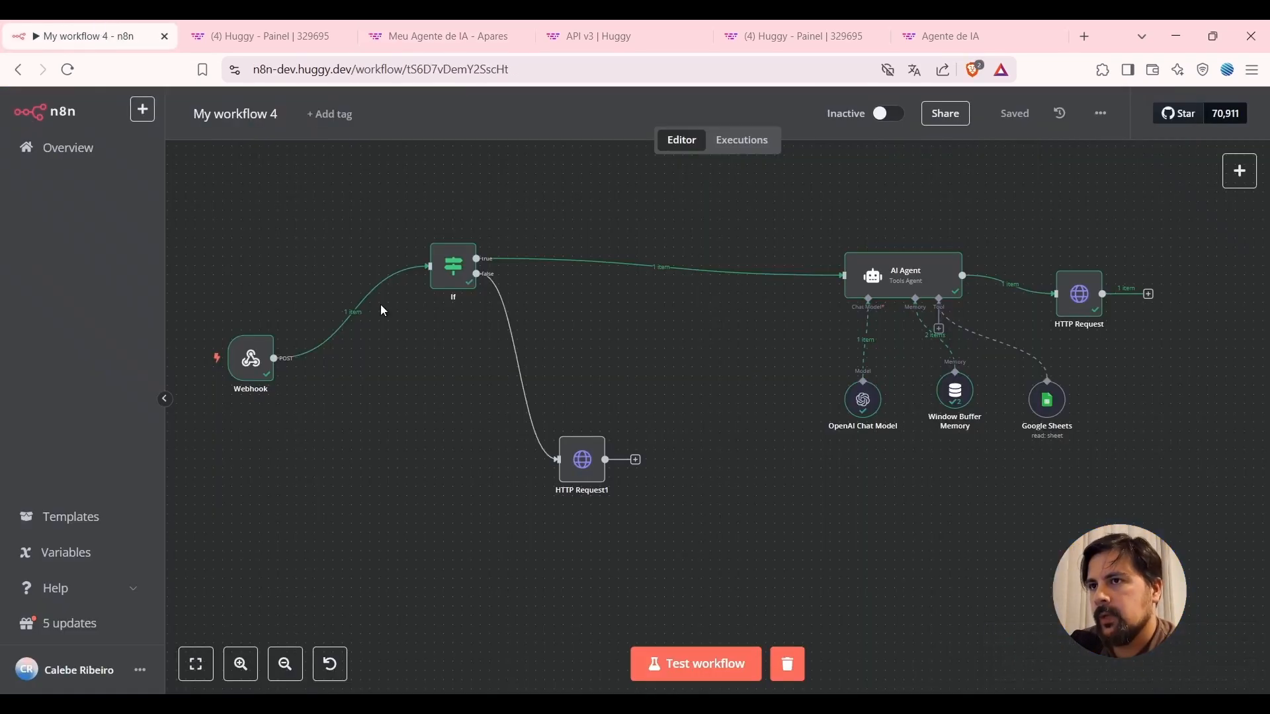
Switch to the Huggy panel, open the "Meu agente de IA: Falar com IA" flow and add a "Definir tags" action before its message.
left_click(262, 30)
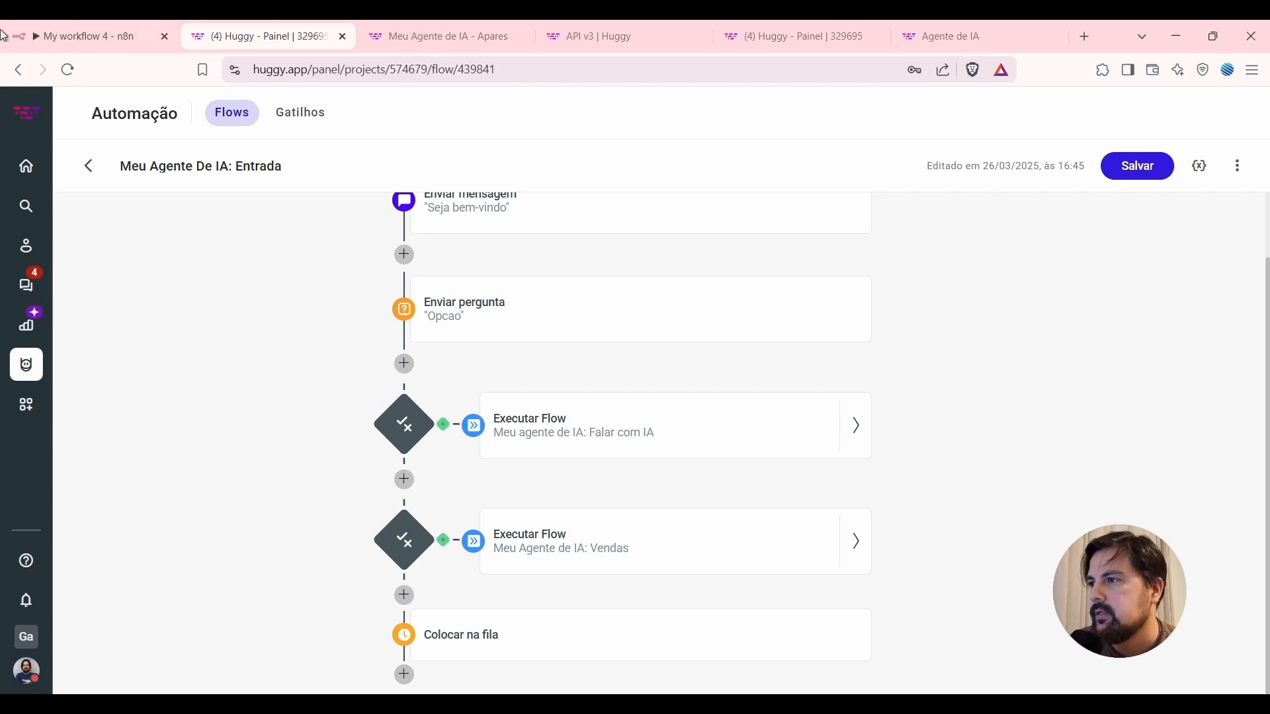
scroll(964, 366, "up", 1)
scroll(969, 389, "down", 1)
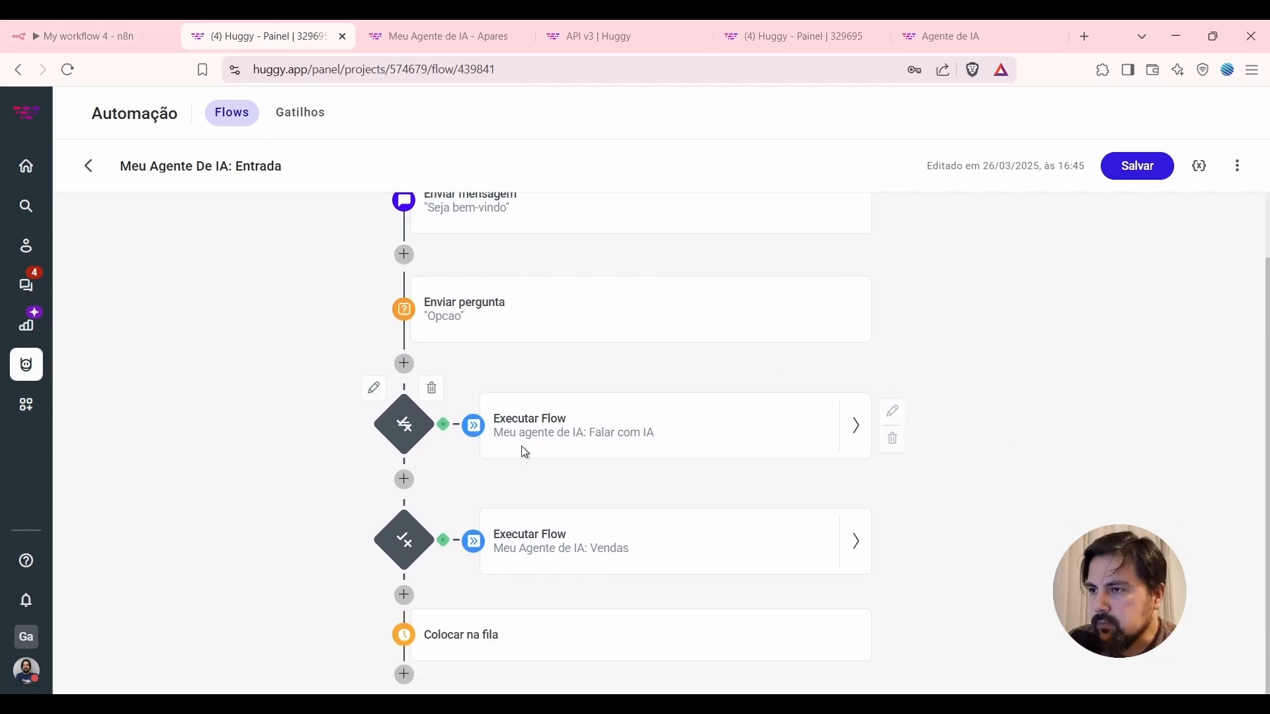
left_click(856, 431)
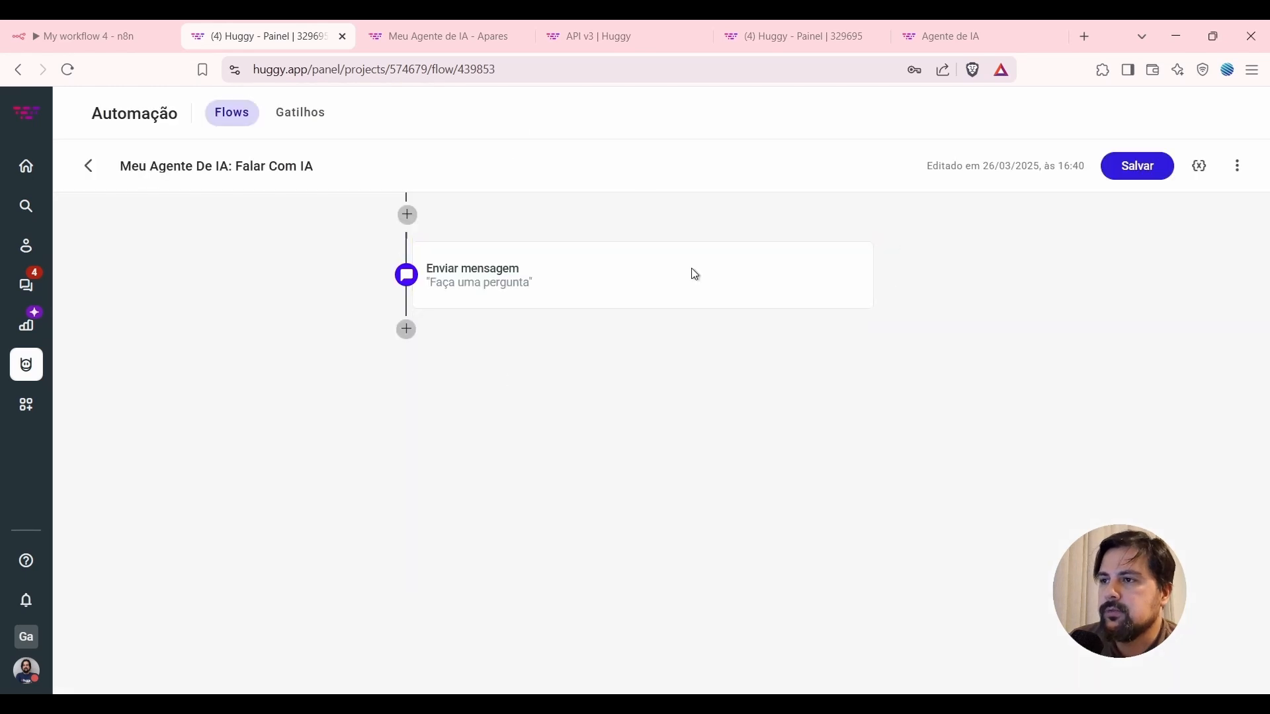
left_click(408, 215)
type("def")
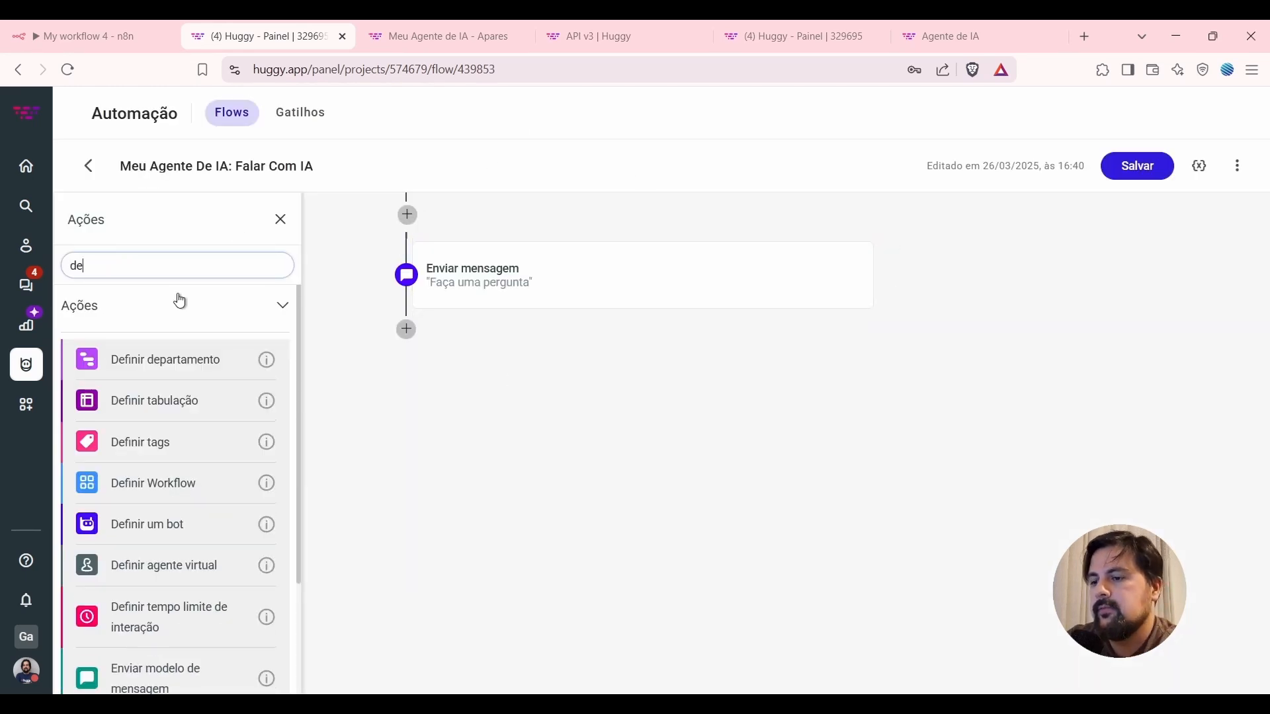
left_click(142, 450)
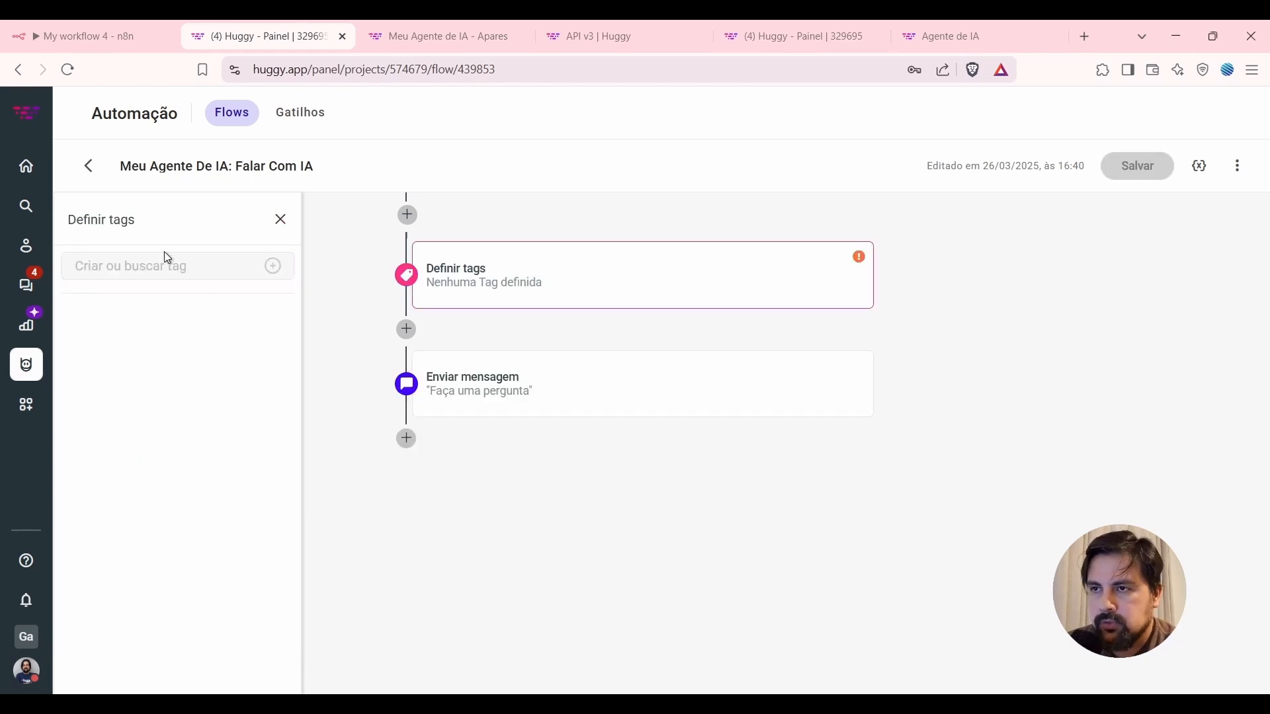
Assign the tag "ia" to the "Definir tags" action and save the flow.
type("processa")
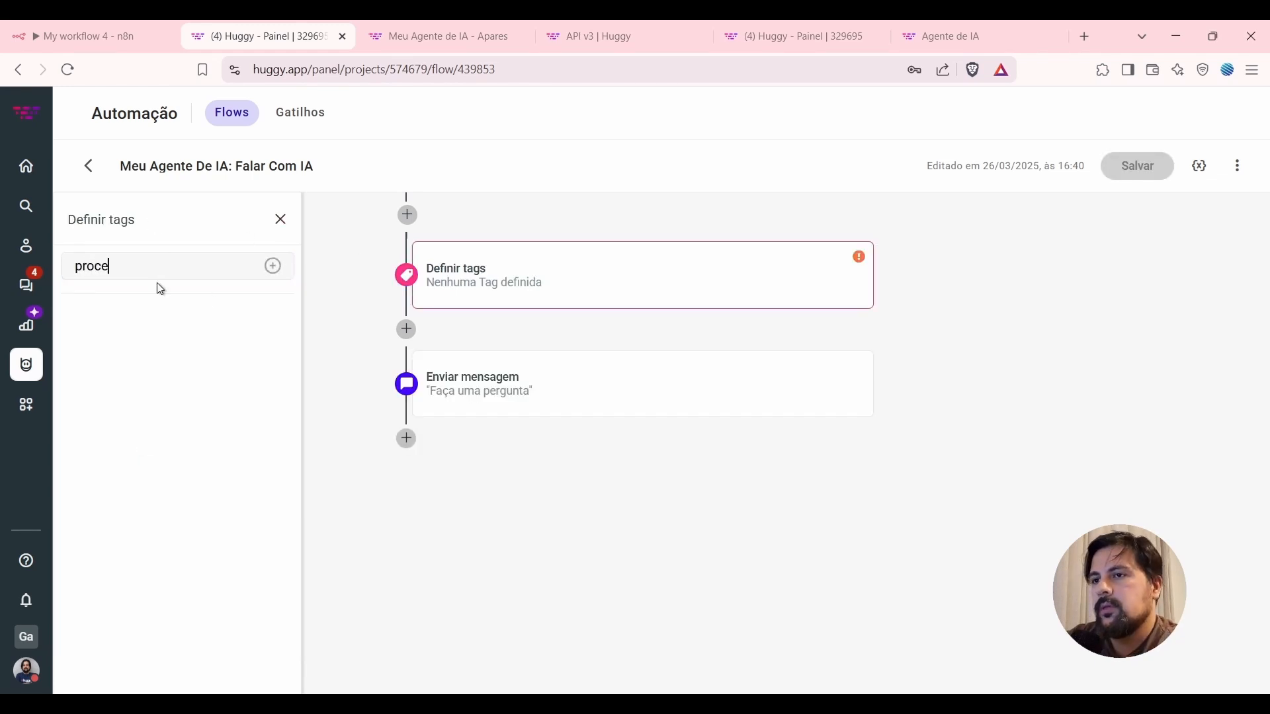
double_click(96, 266)
type("ia")
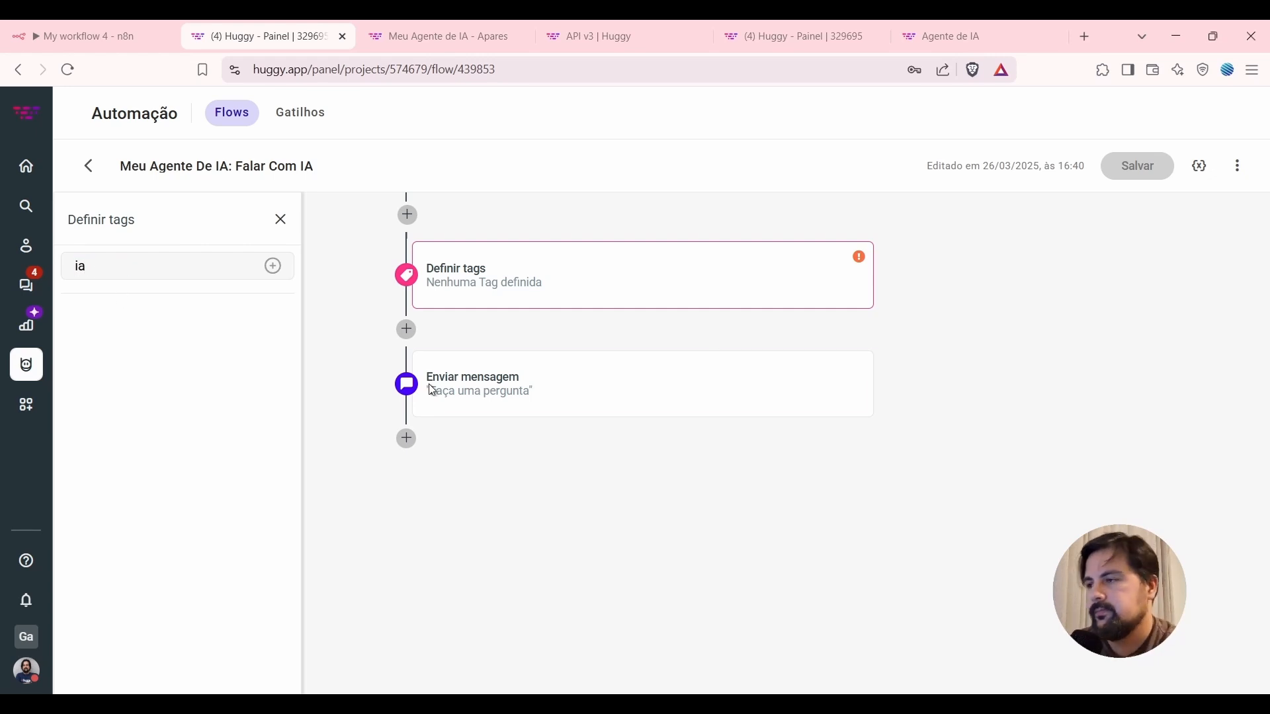
key("Return")
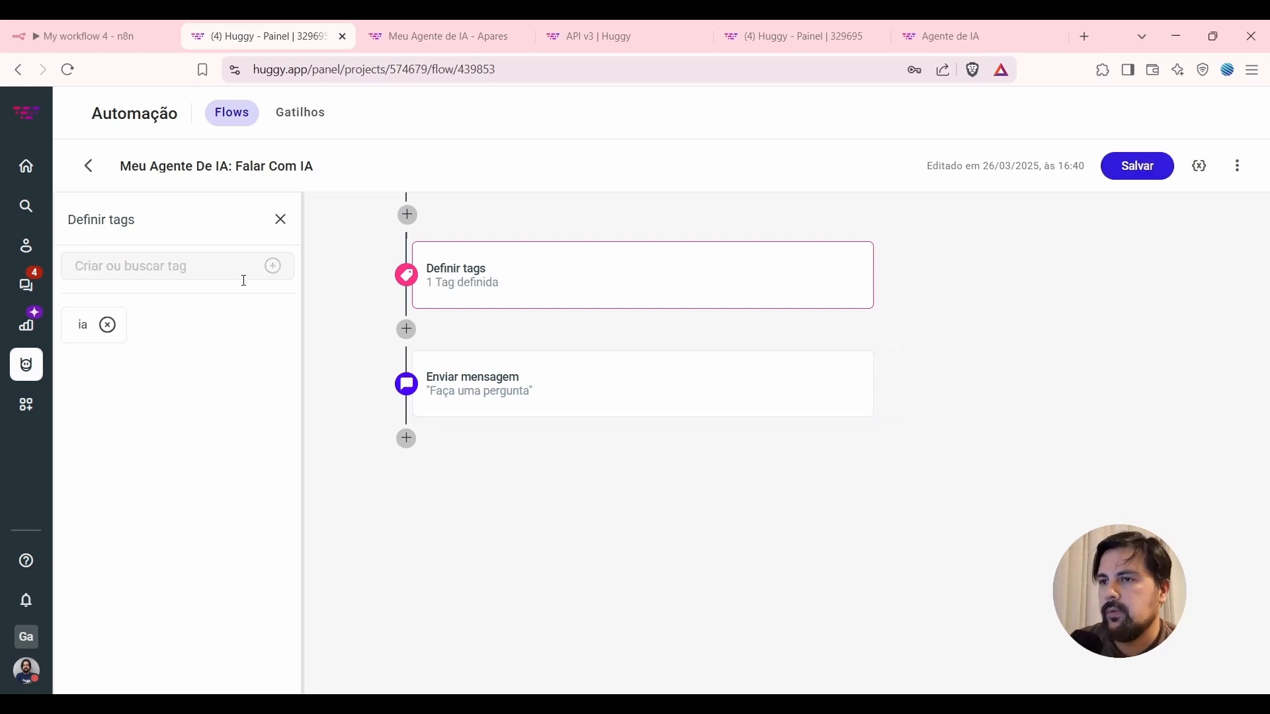
left_click(280, 219)
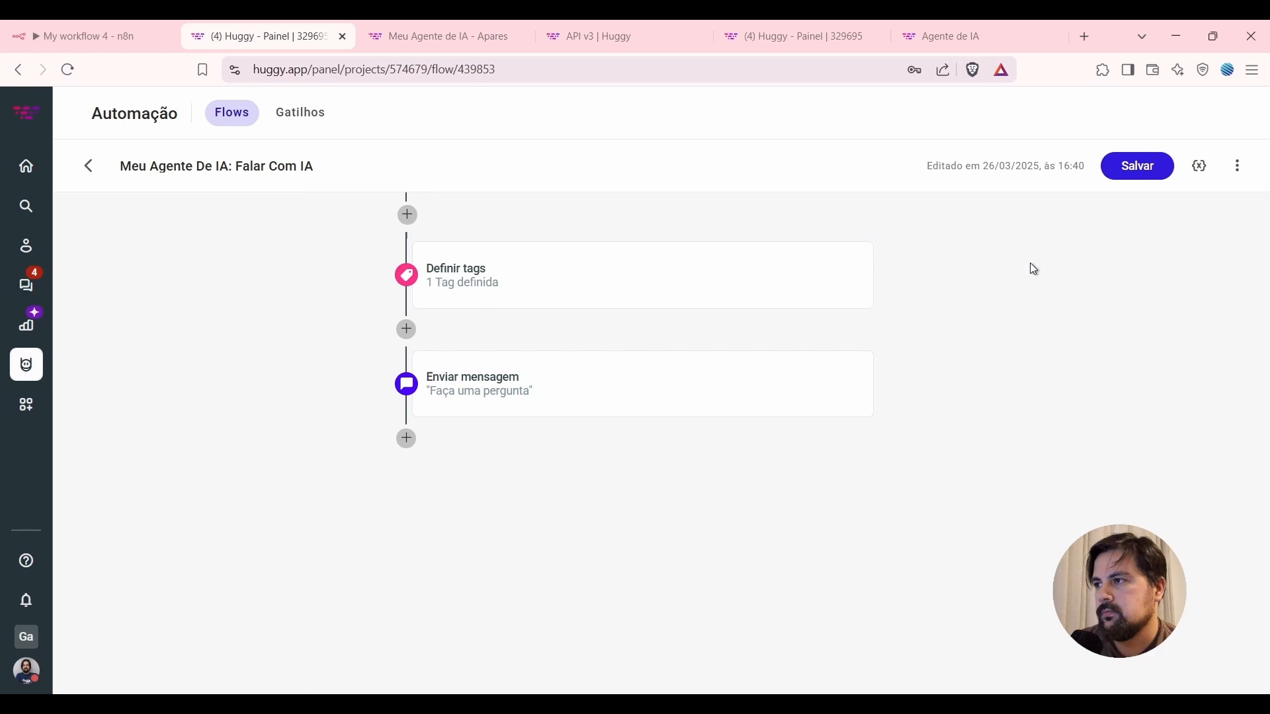
left_click(1142, 173)
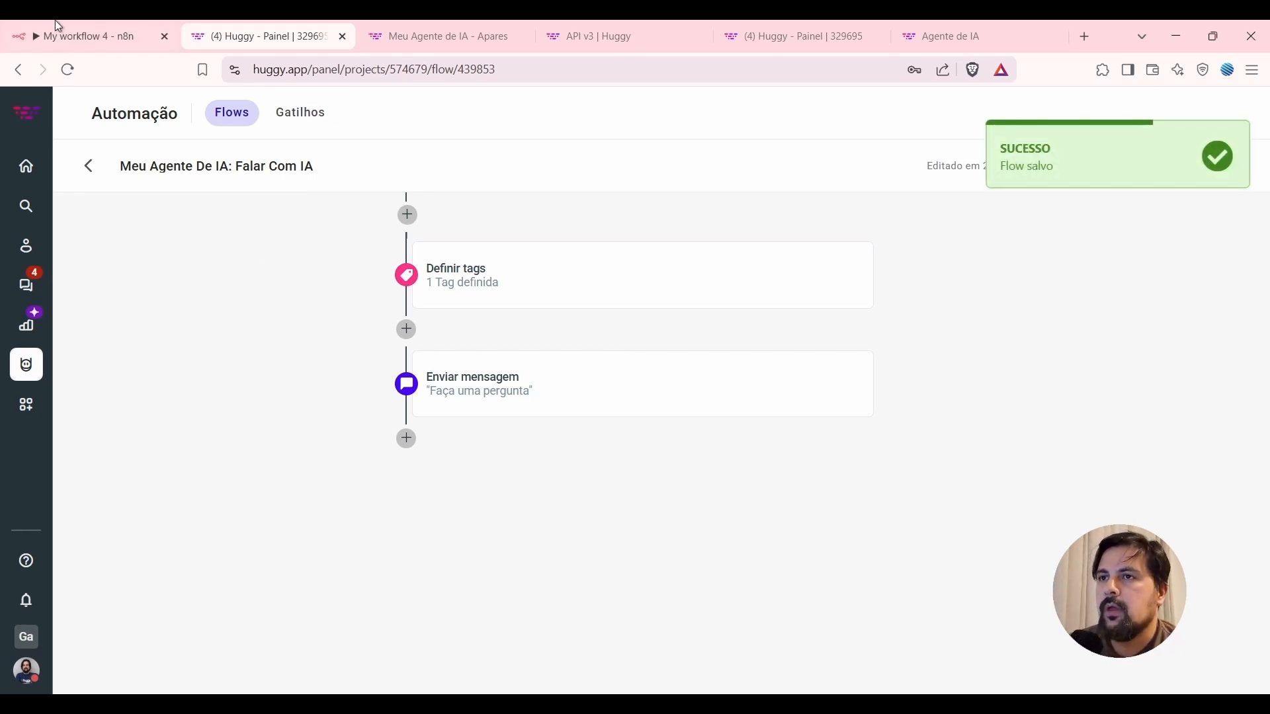
Switch to the Huggy API v3 documentation and look up the GET/chats/{id}/tags endpoint.
left_click(78, 46)
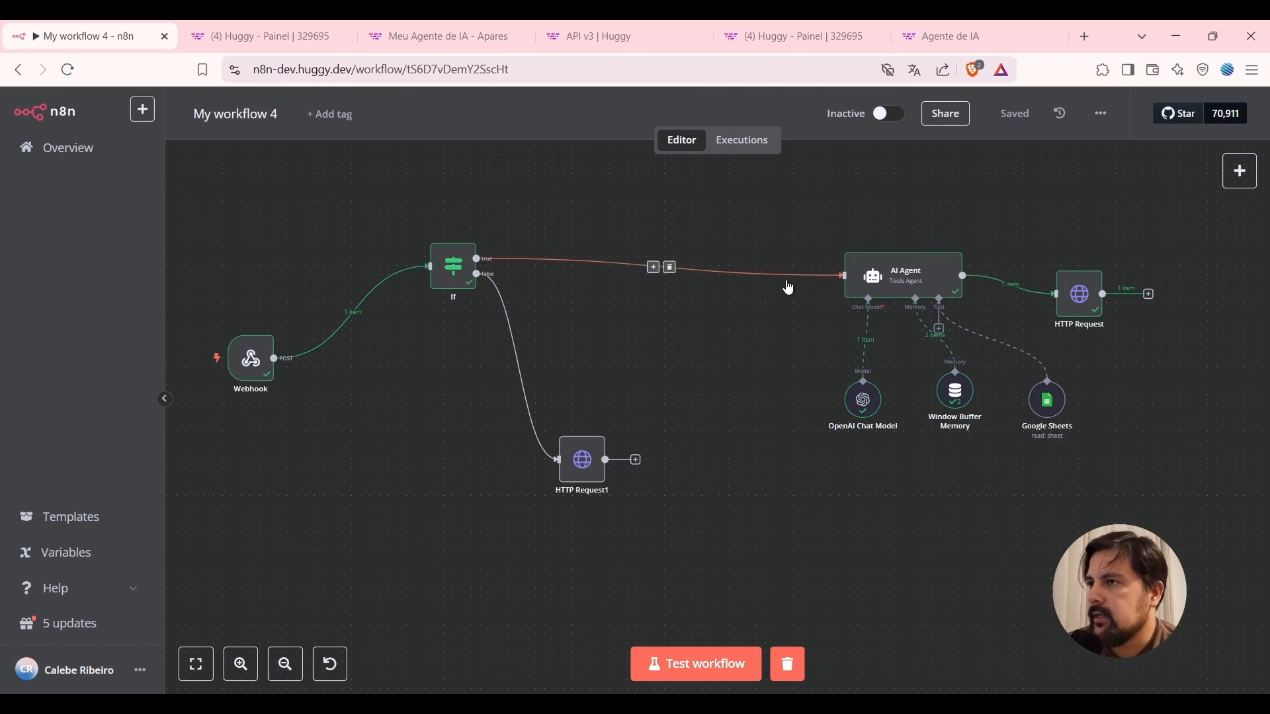
left_click(628, 34)
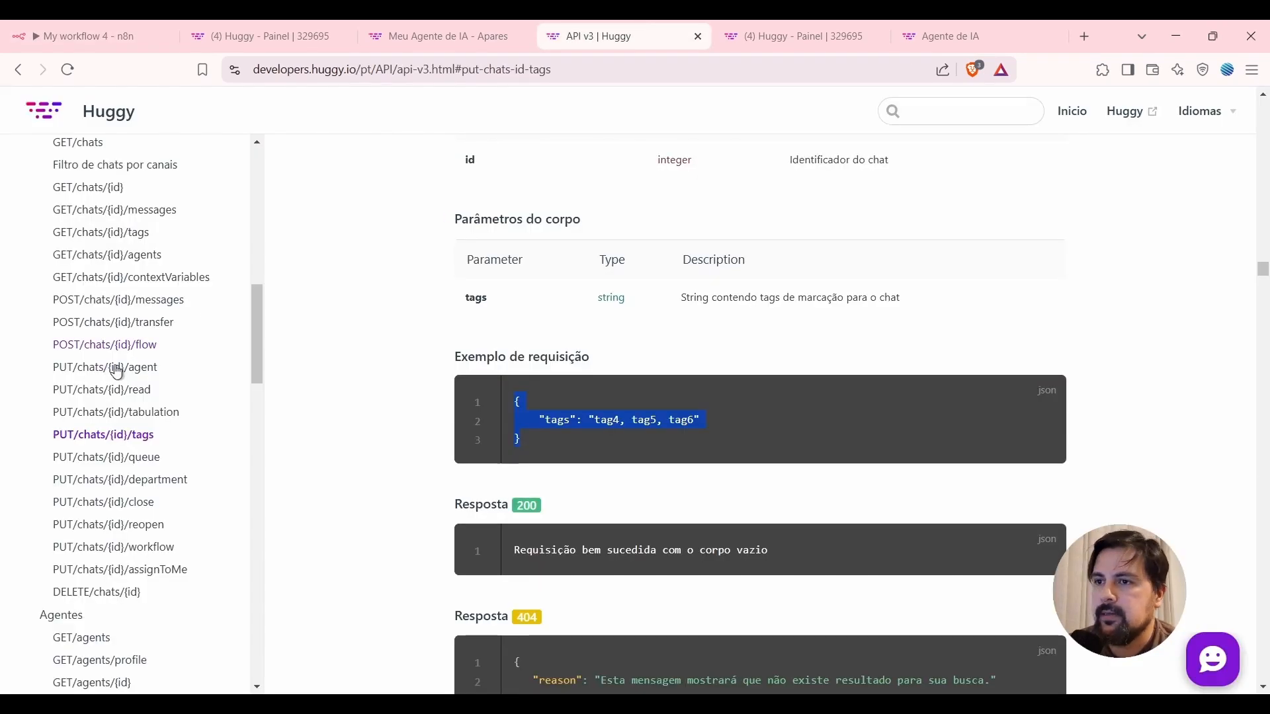
scroll(104, 434, "up", 1)
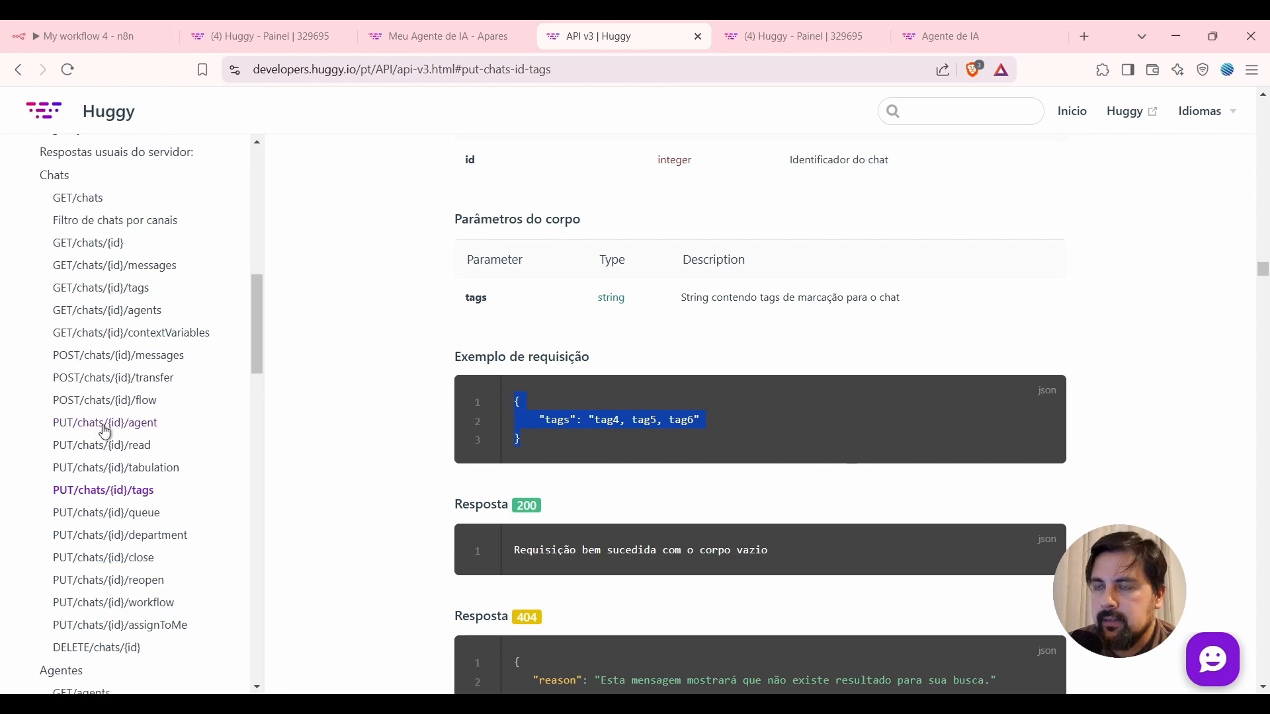
left_click(55, 175)
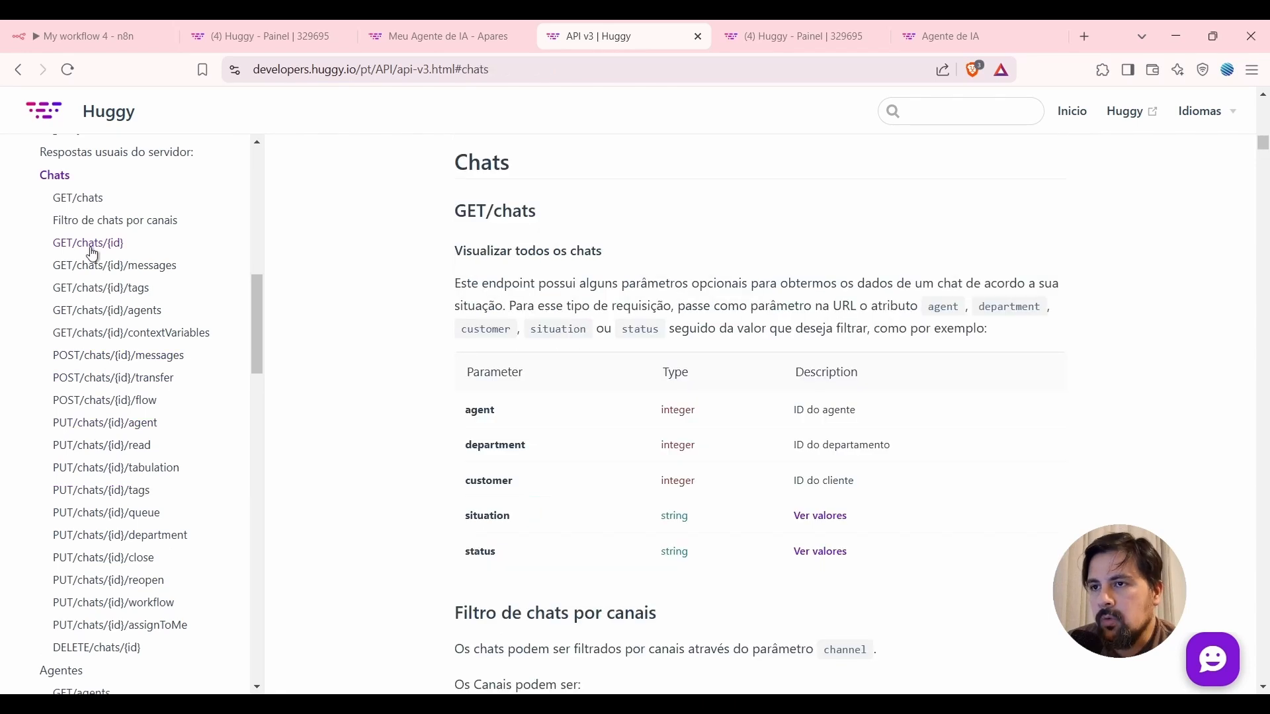
left_click(141, 298)
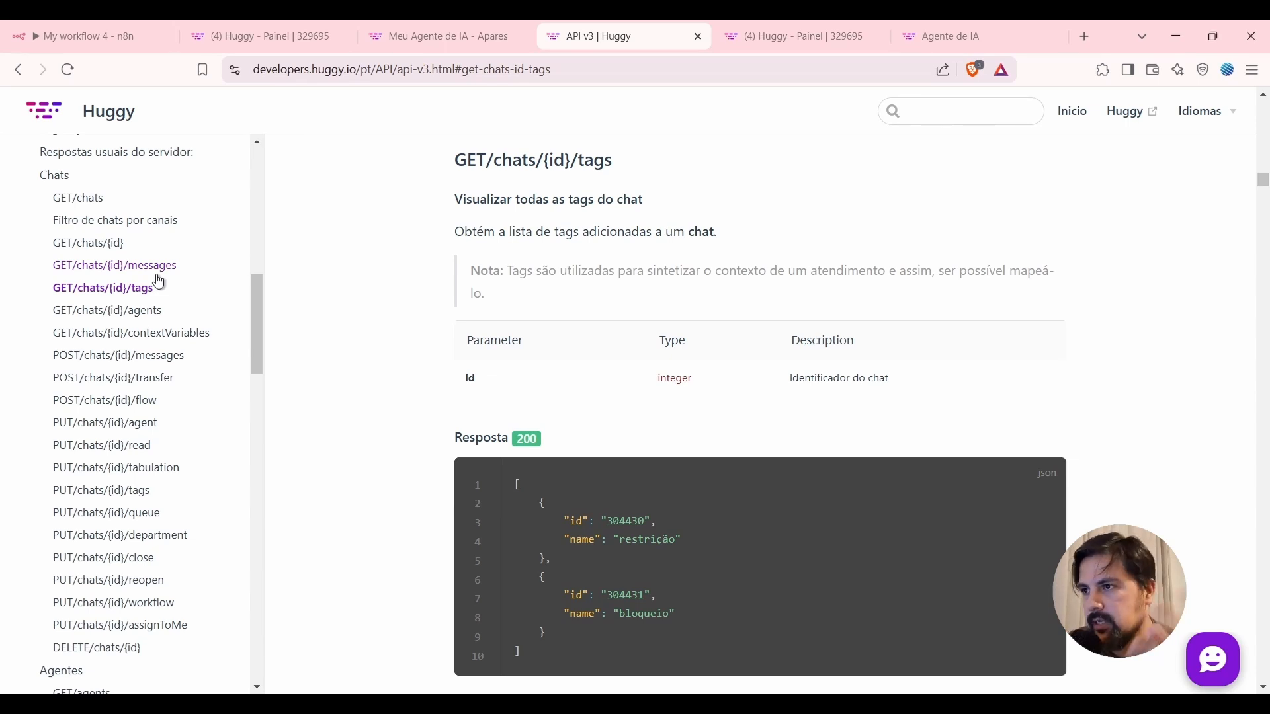
Switch to n8n and insert an HTTP Request node with the GET method between the If and AI Agent nodes.
left_click(106, 36)
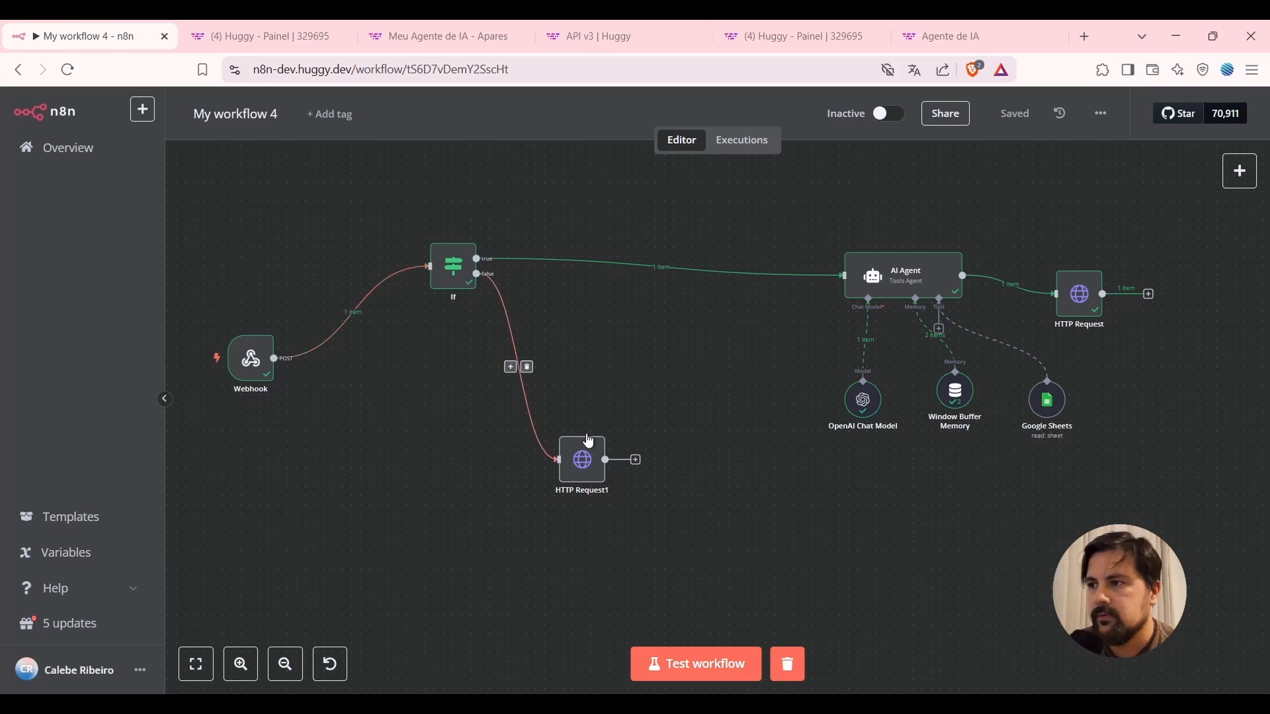
mouse_move(651, 271)
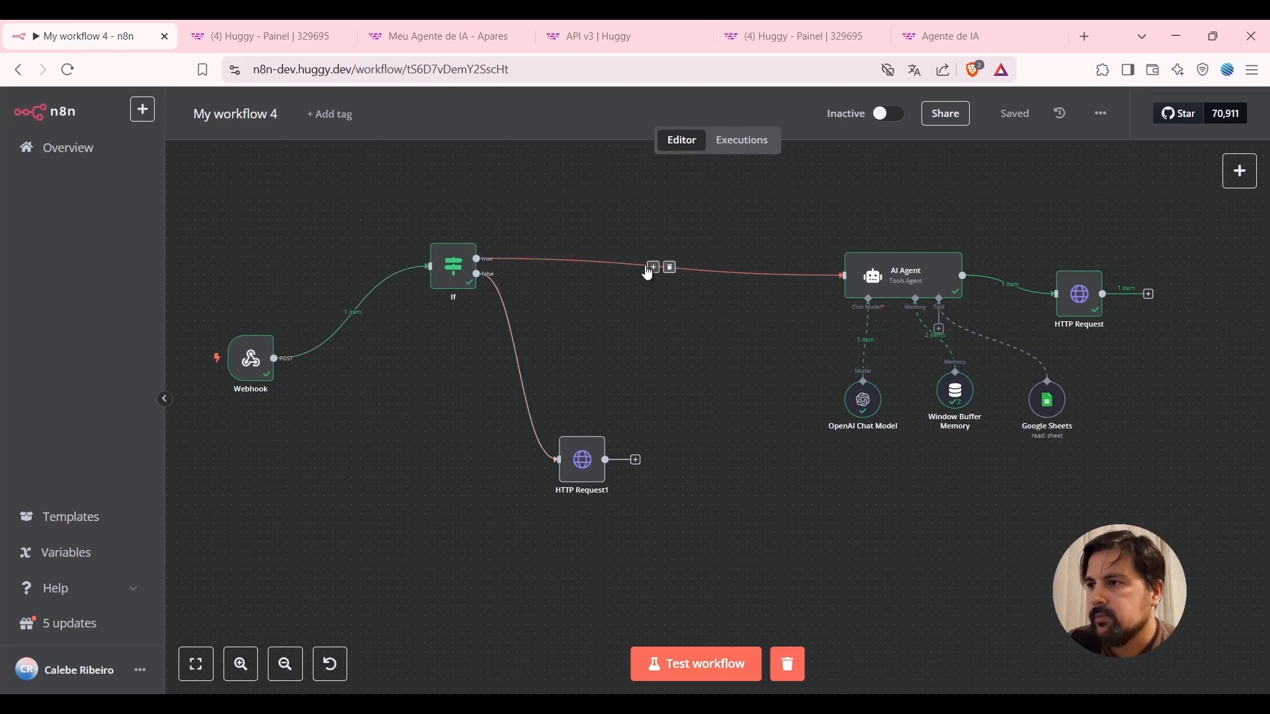
left_click(653, 268)
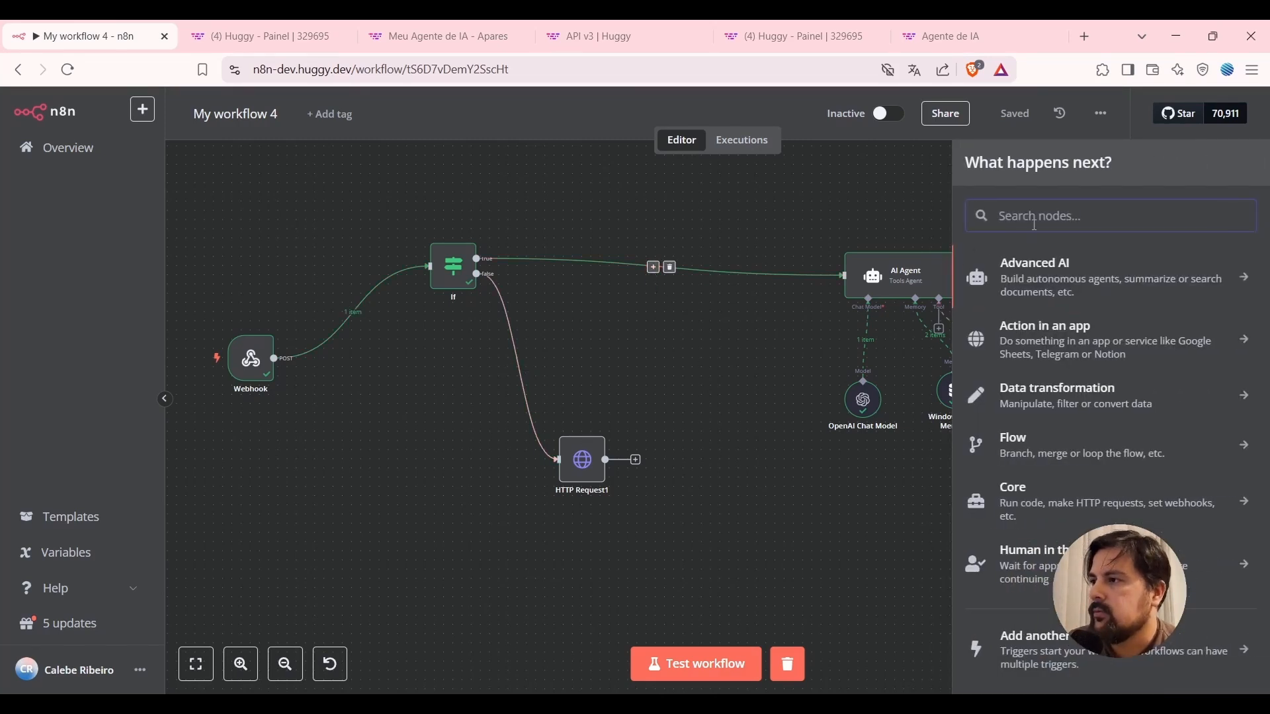
type("htt")
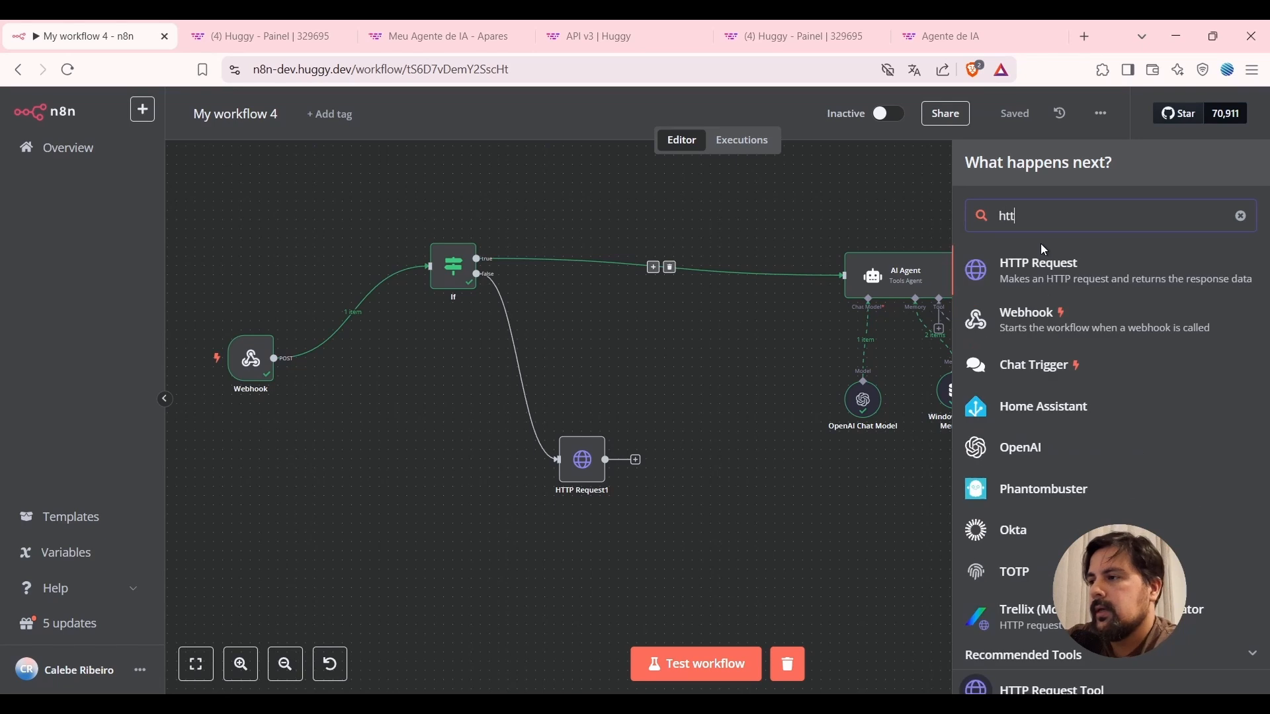
left_click(1094, 278)
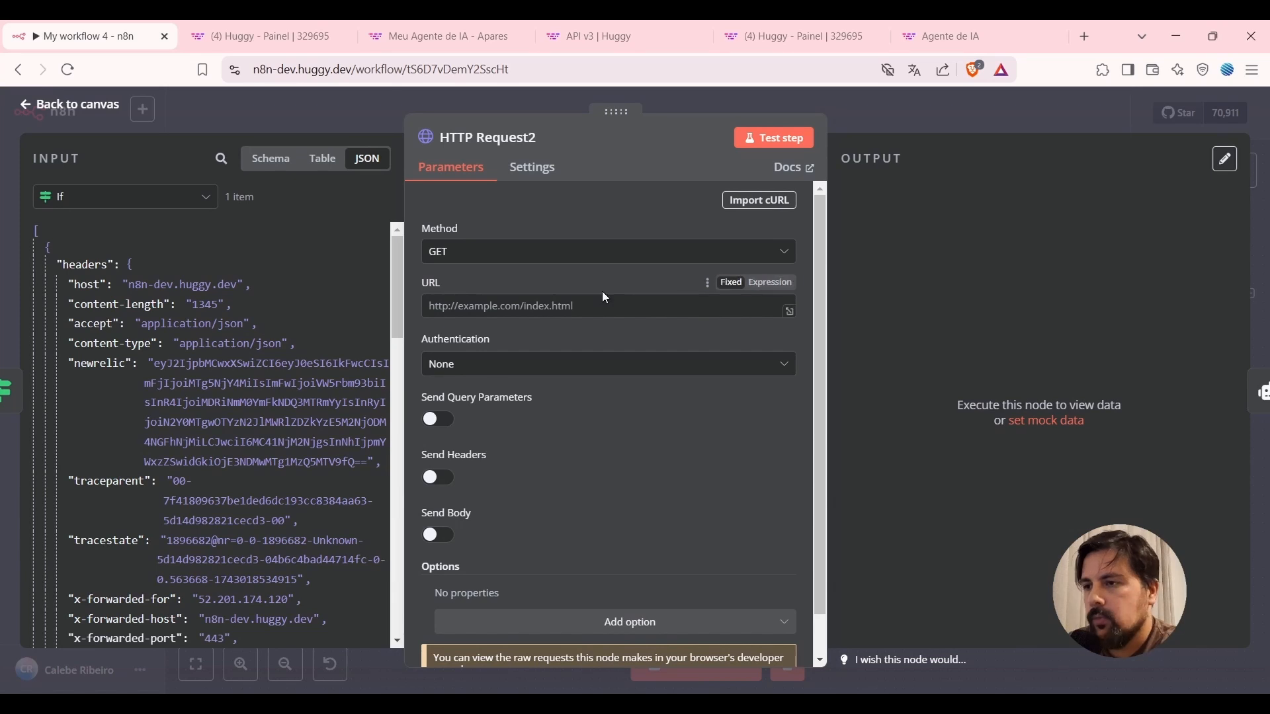
left_click(541, 255)
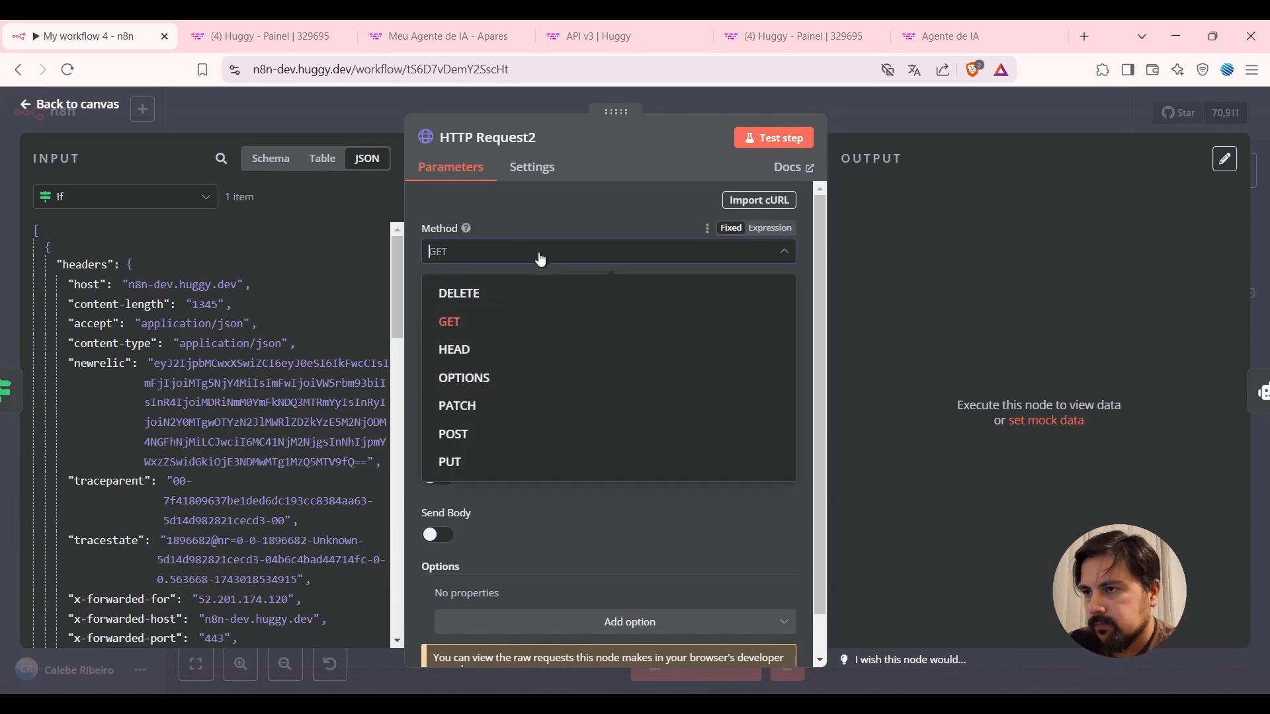
left_click(474, 320)
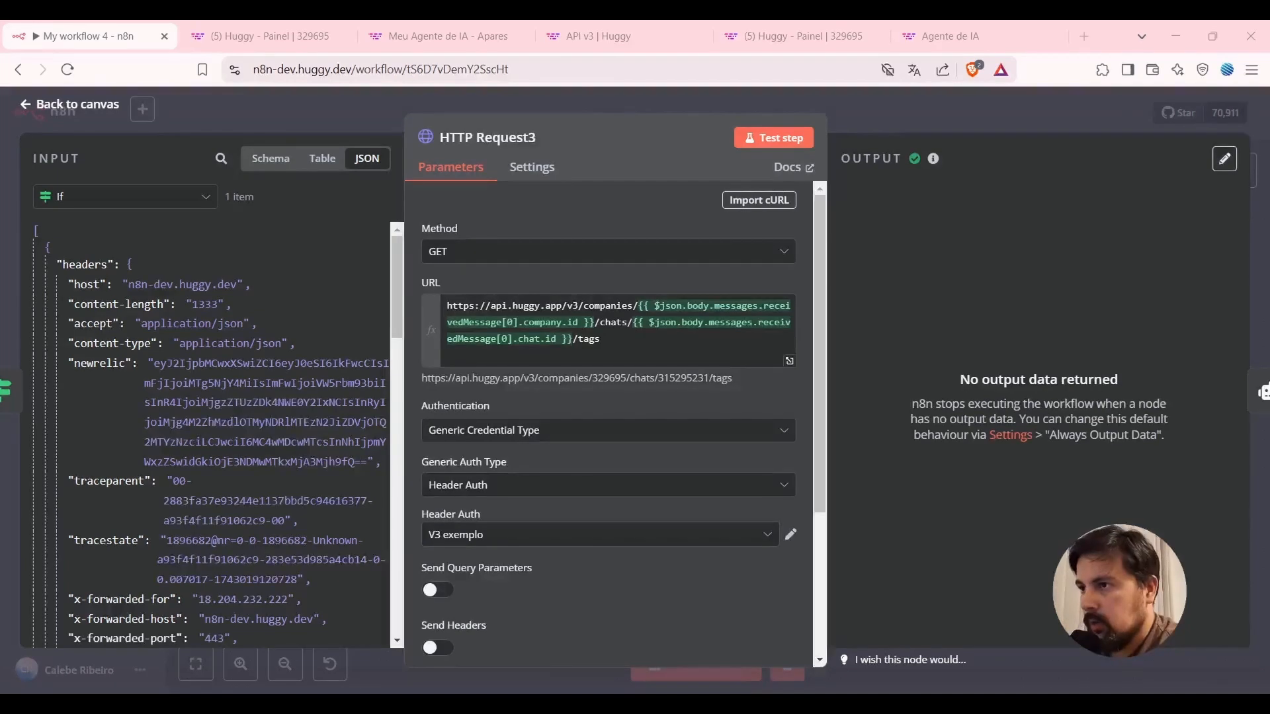
Review the chat tags URL expression and the Header Auth settings of the HTTP Request node.
scroll(549, 304, "down", 1)
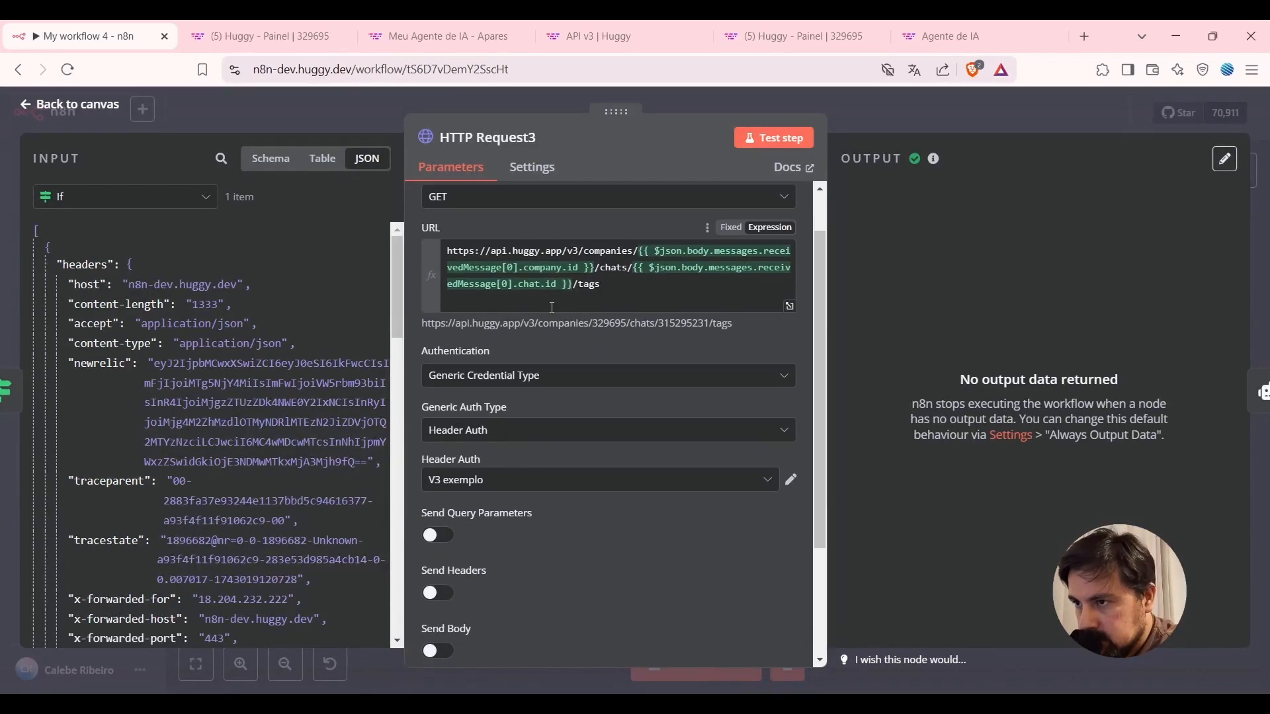
left_click_drag(461, 250, 621, 290)
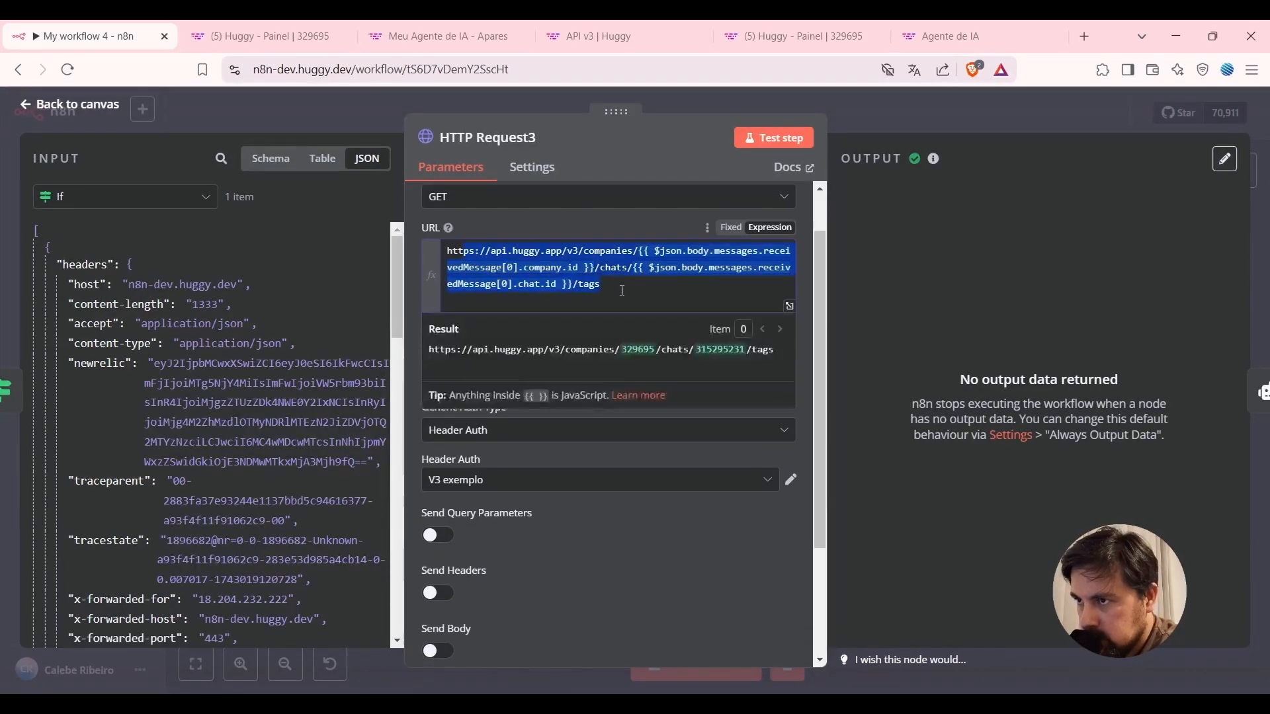
left_click(635, 283)
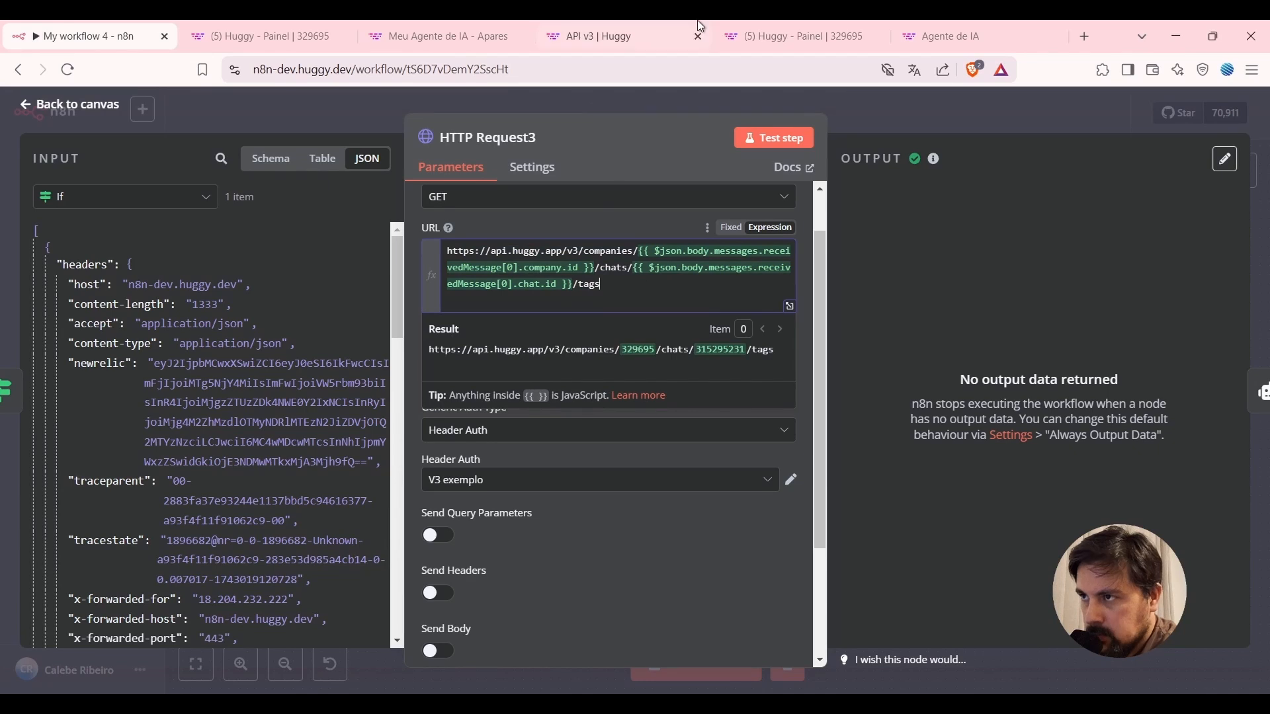
scroll(586, 400, "down", 2)
left_click(702, 513)
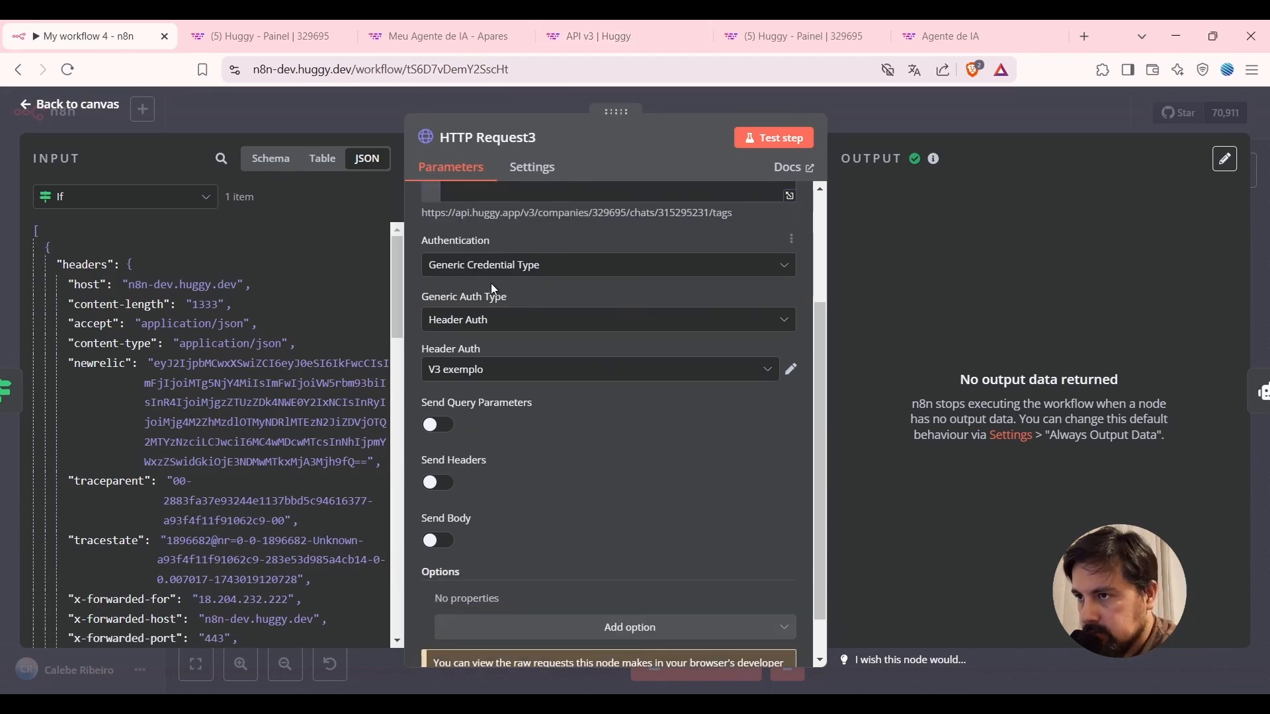
Review the HTTP Request3 node's parameters and run a test of this single node.
scroll(493, 423, "down", 1)
scroll(502, 513, "up", 3)
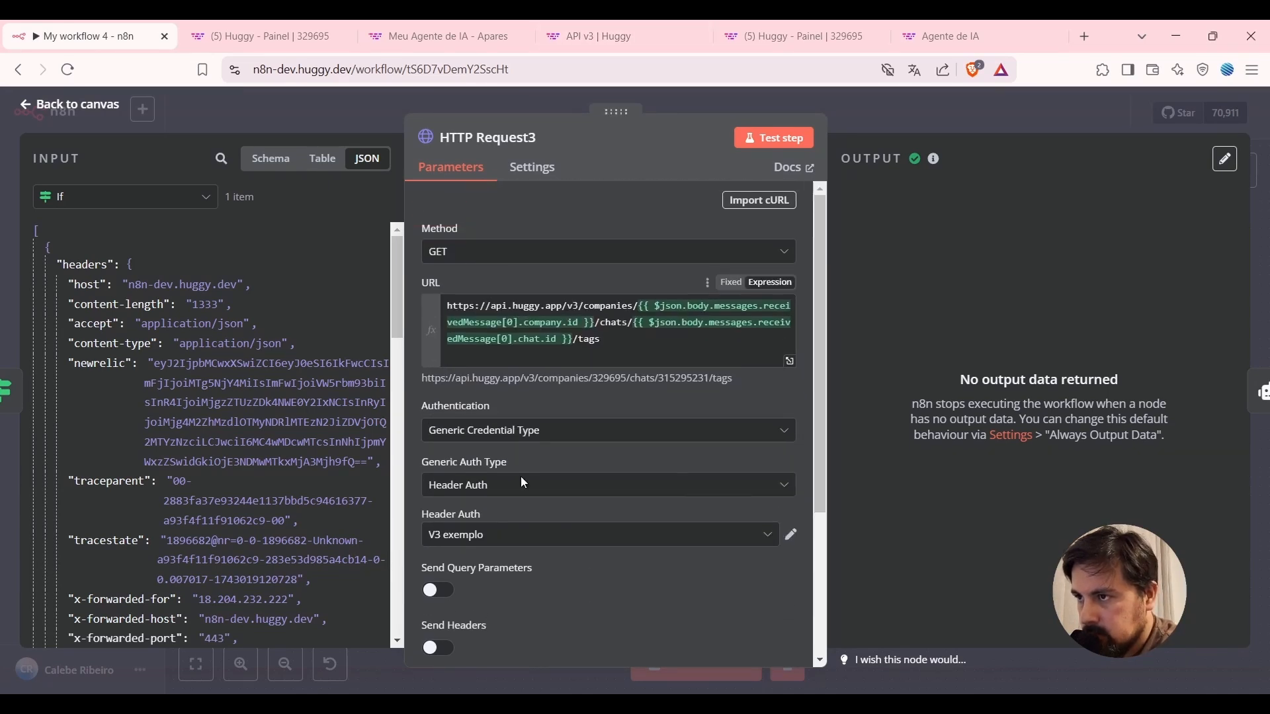
left_click(774, 138)
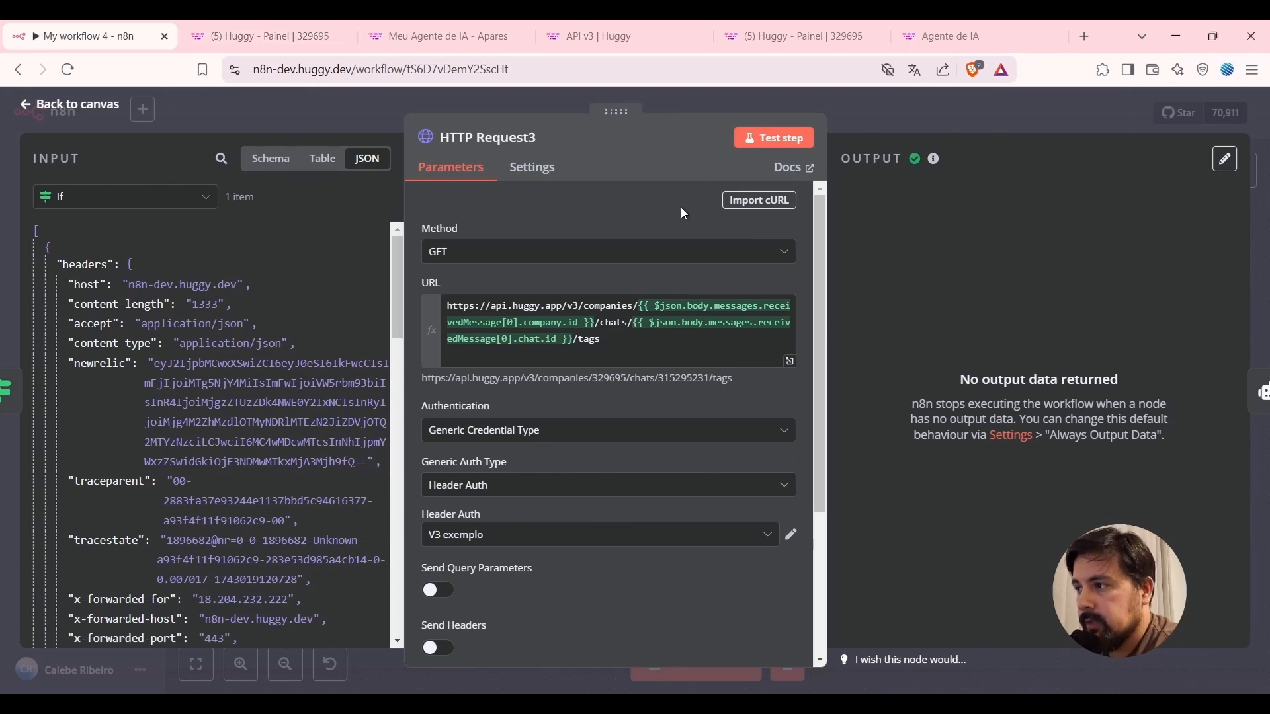
Switch to the Huggy customer chat and send the message "teste" in the open conversation.
left_click(410, 27)
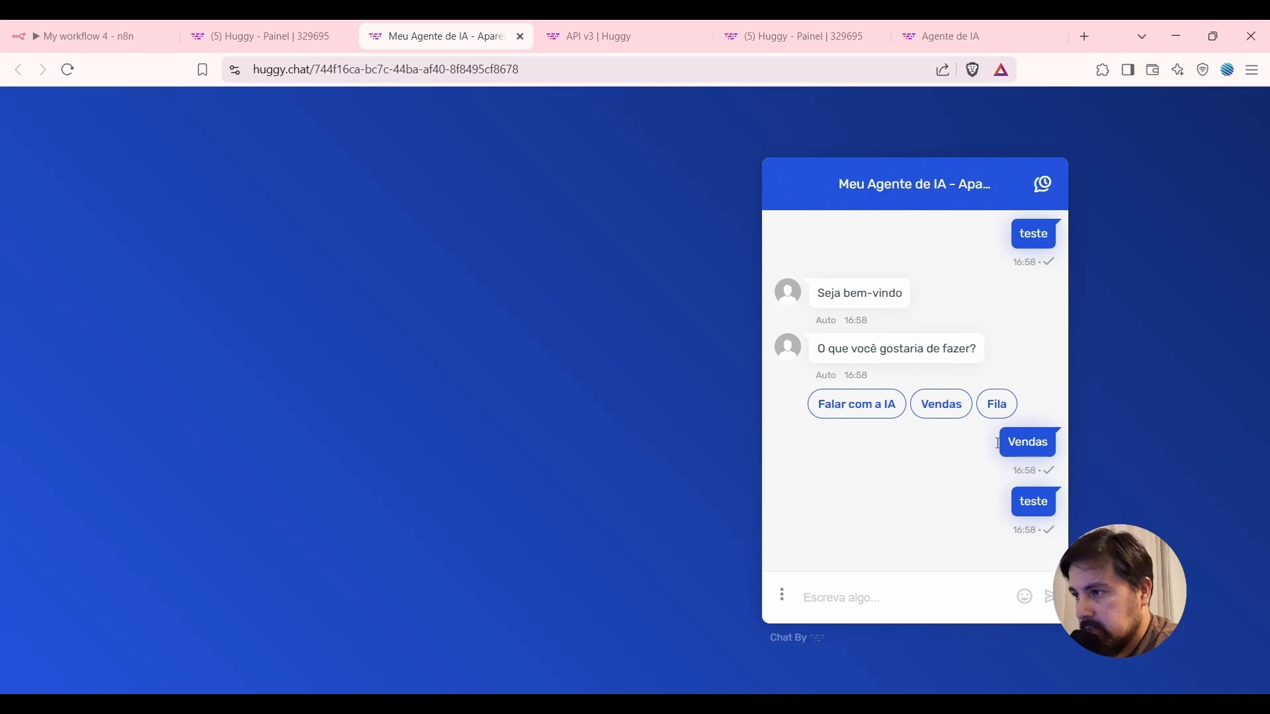
left_click(837, 597)
type("t")
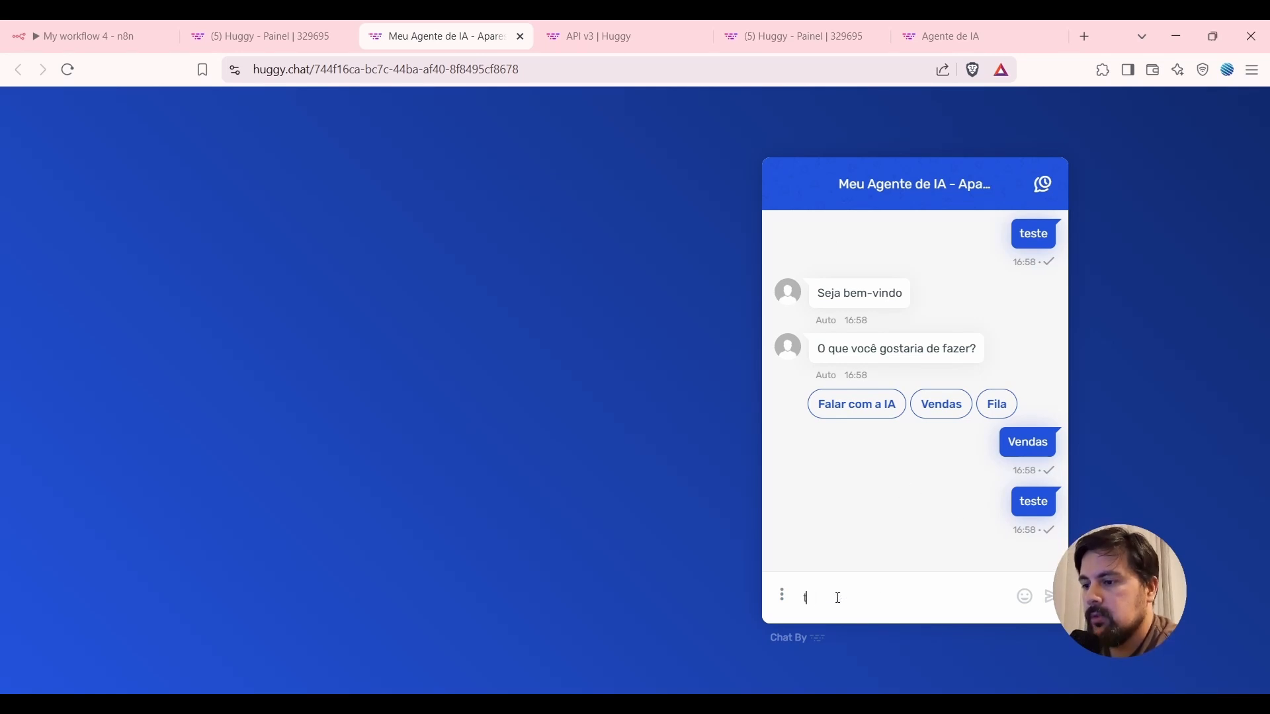
type("este")
key("Return")
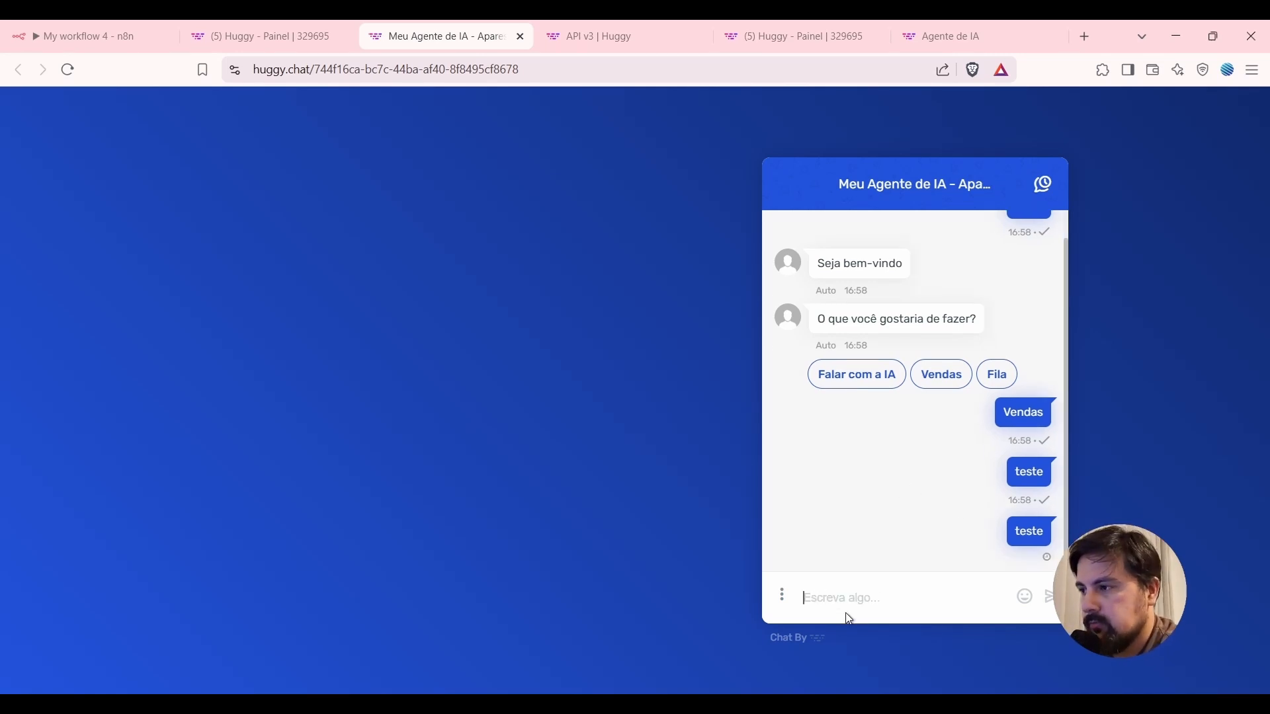
Return to n8n, leave the HTTP Request3 settings and start a test run of the whole workflow.
left_click(101, 26)
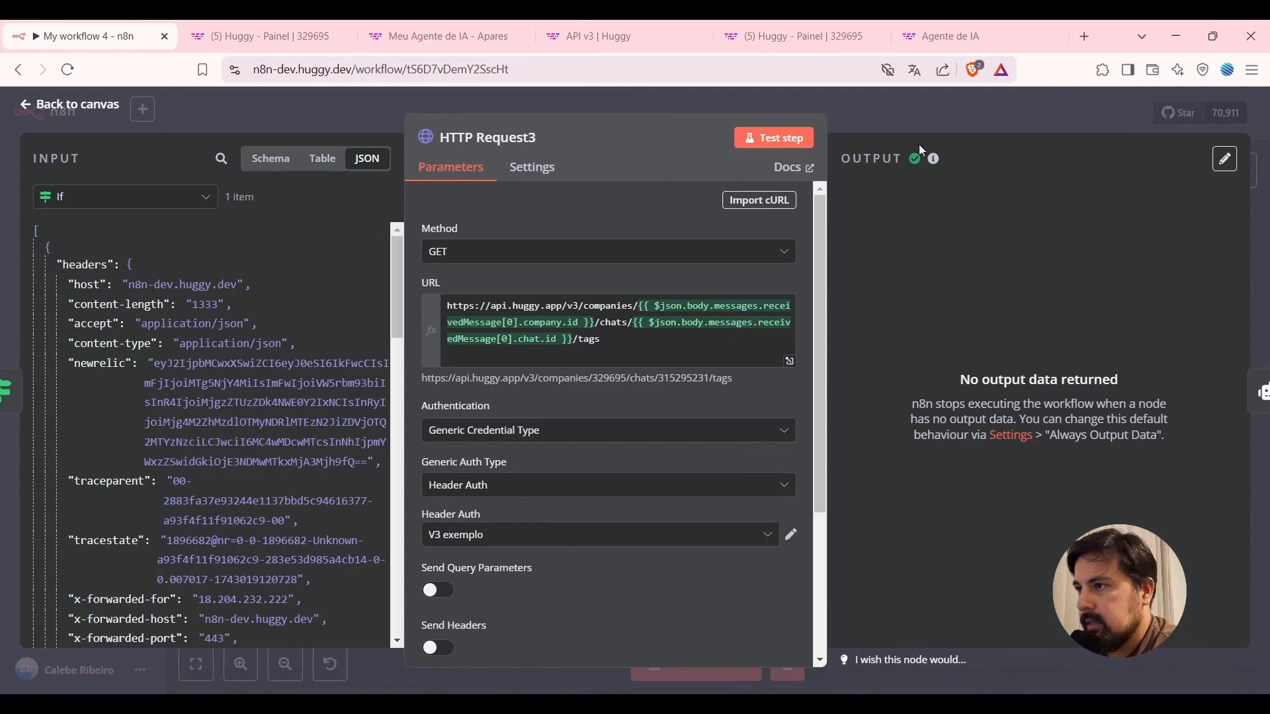
left_click(903, 111)
left_click(751, 665)
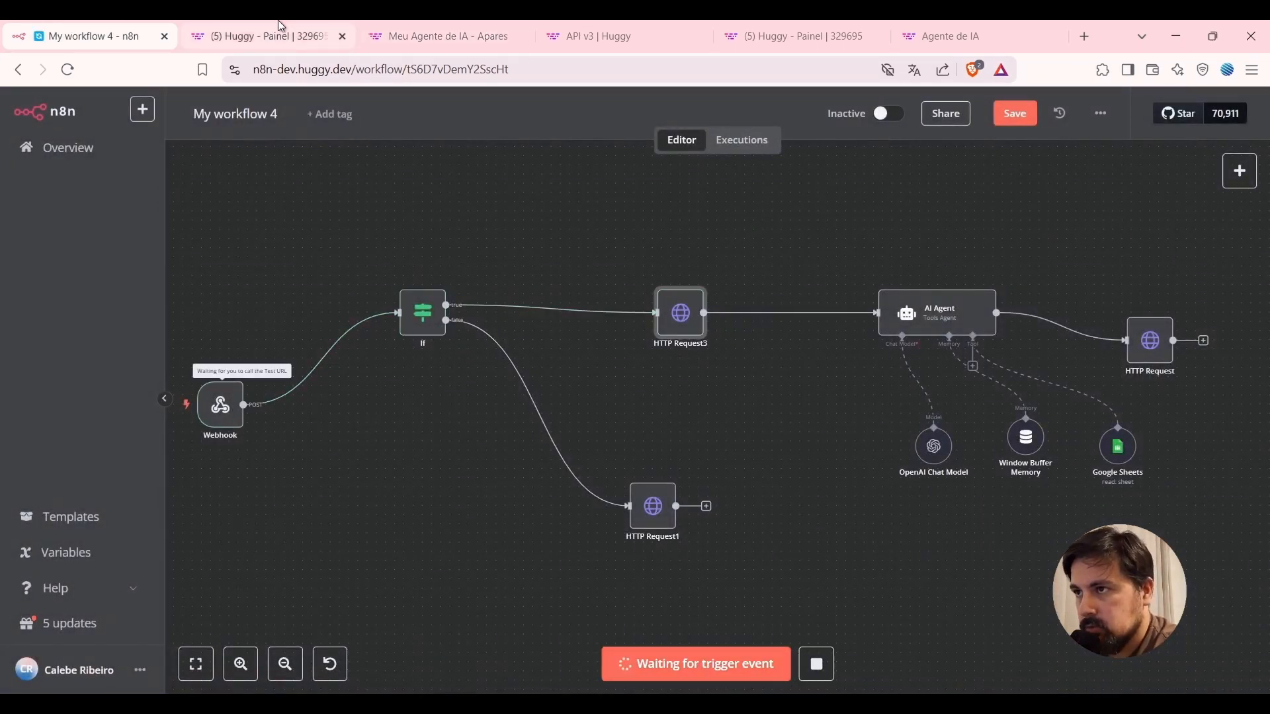
Switch to the Huggy customer chat, start a new conversation with "Oi" and choose the option "Falar com a IA".
left_click(440, 35)
left_click(1038, 191)
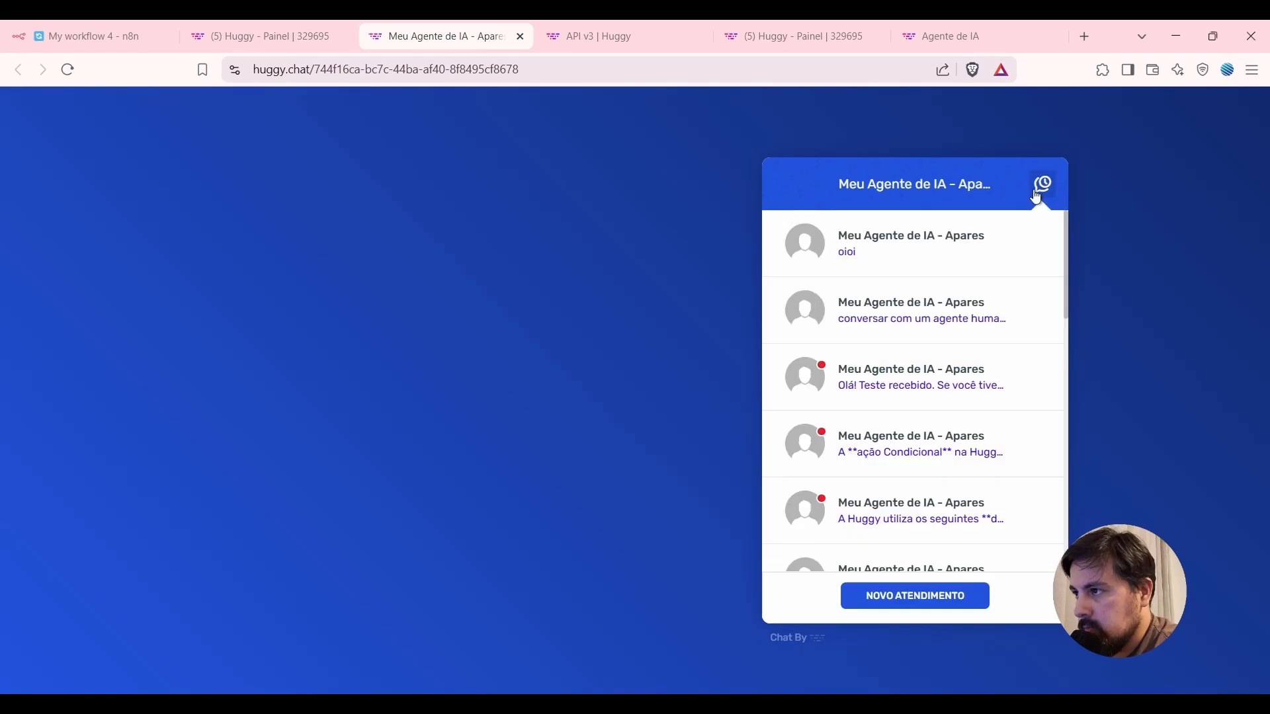
left_click(971, 594)
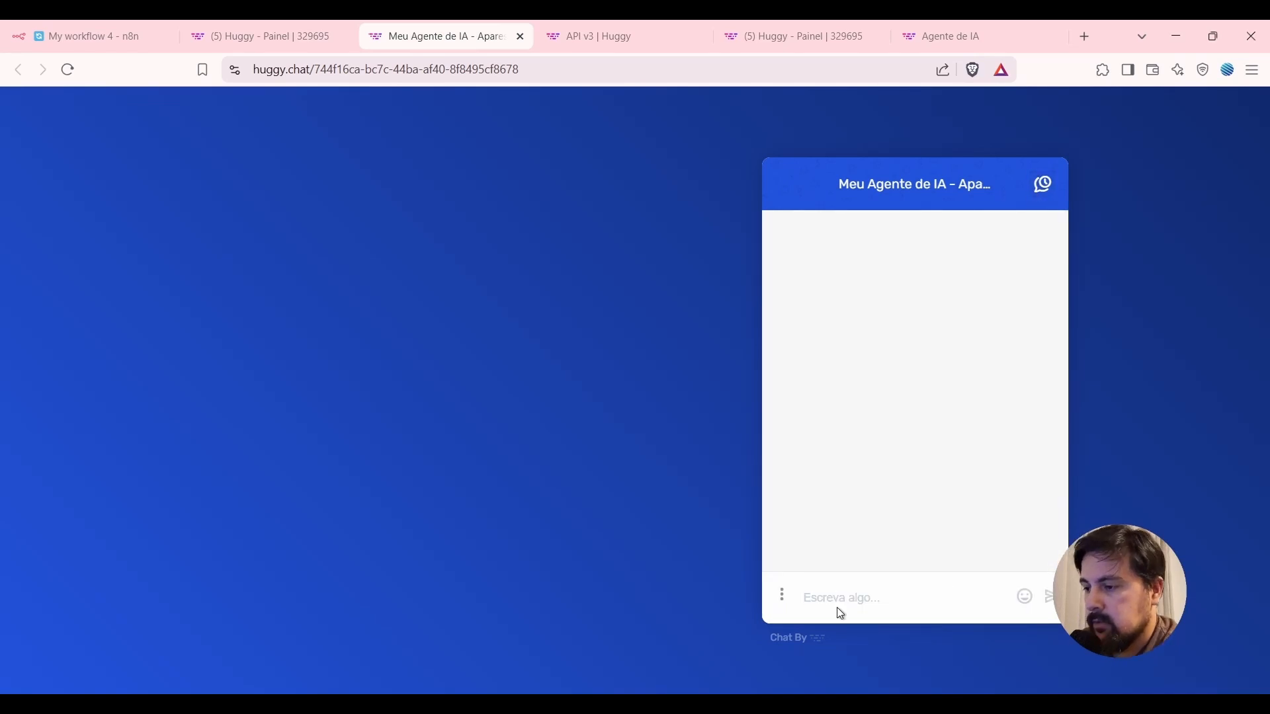
type("Oi")
key("Return")
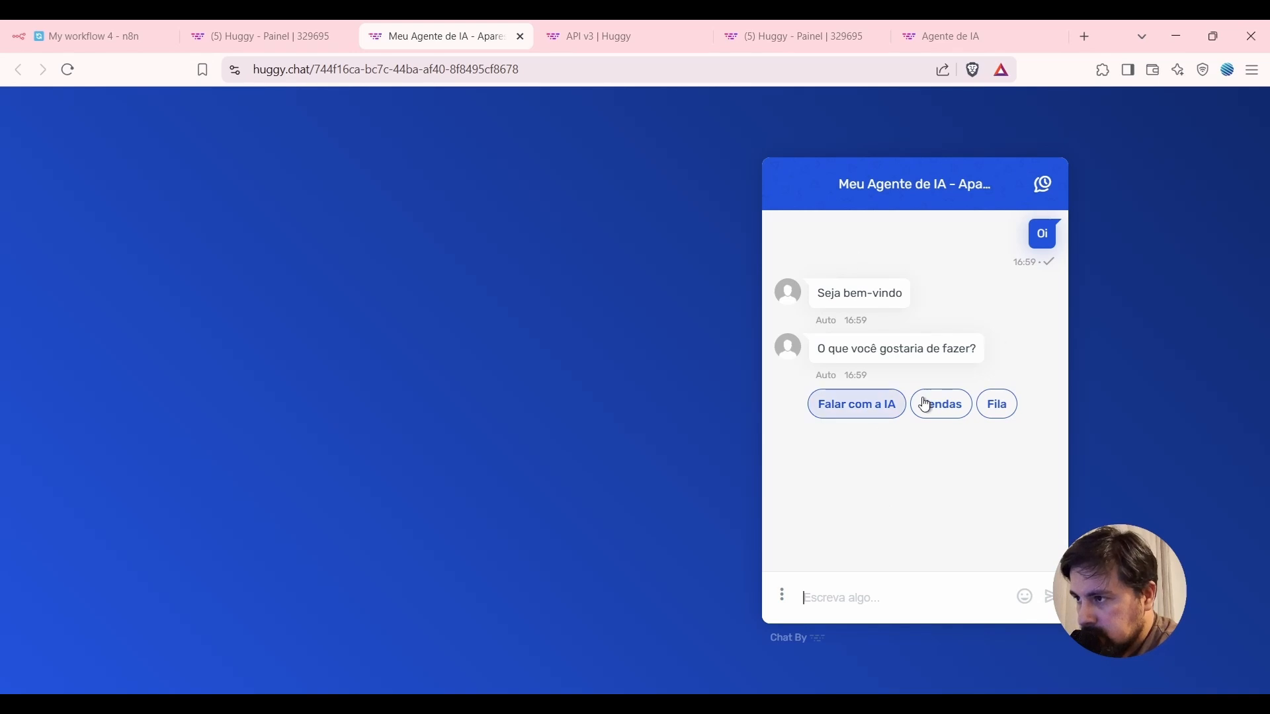
left_click(853, 409)
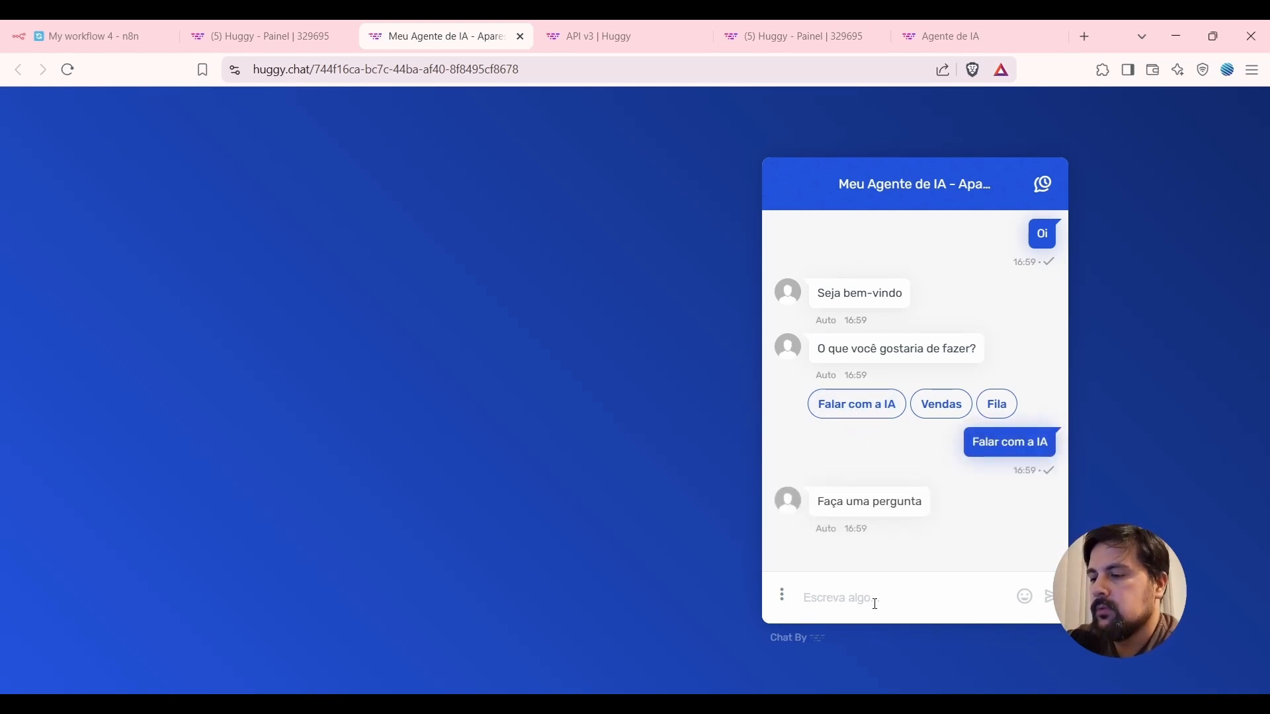
Send "Preciso de ajuda" in the chat, and check the workflow execution in n8n and the AI reply in the chat.
type("Prediso de a")
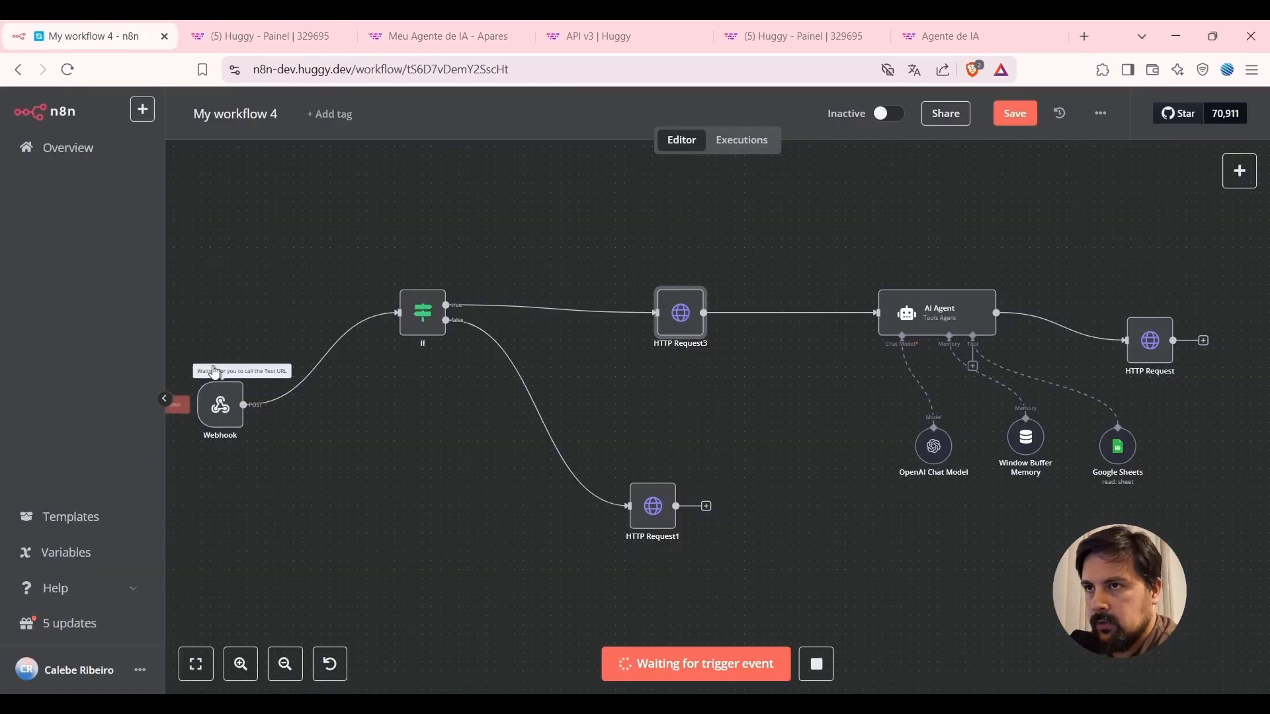
left_click(384, 27)
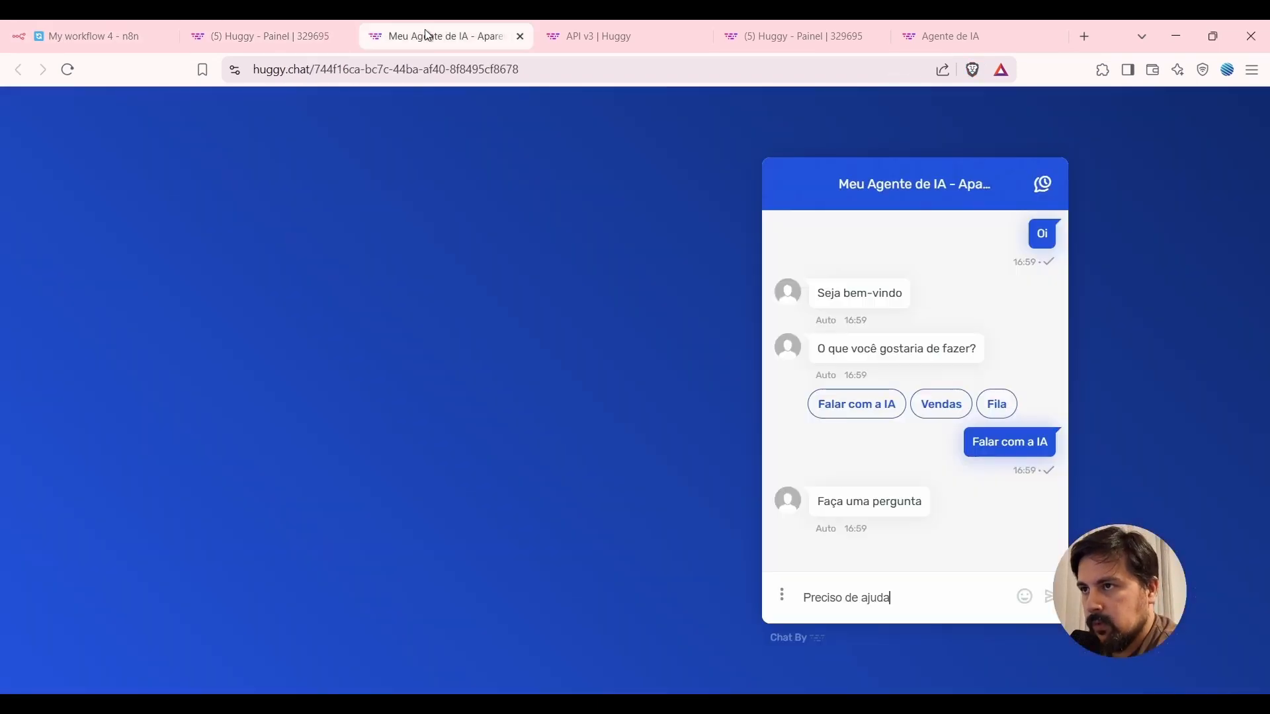
left_click(1048, 596)
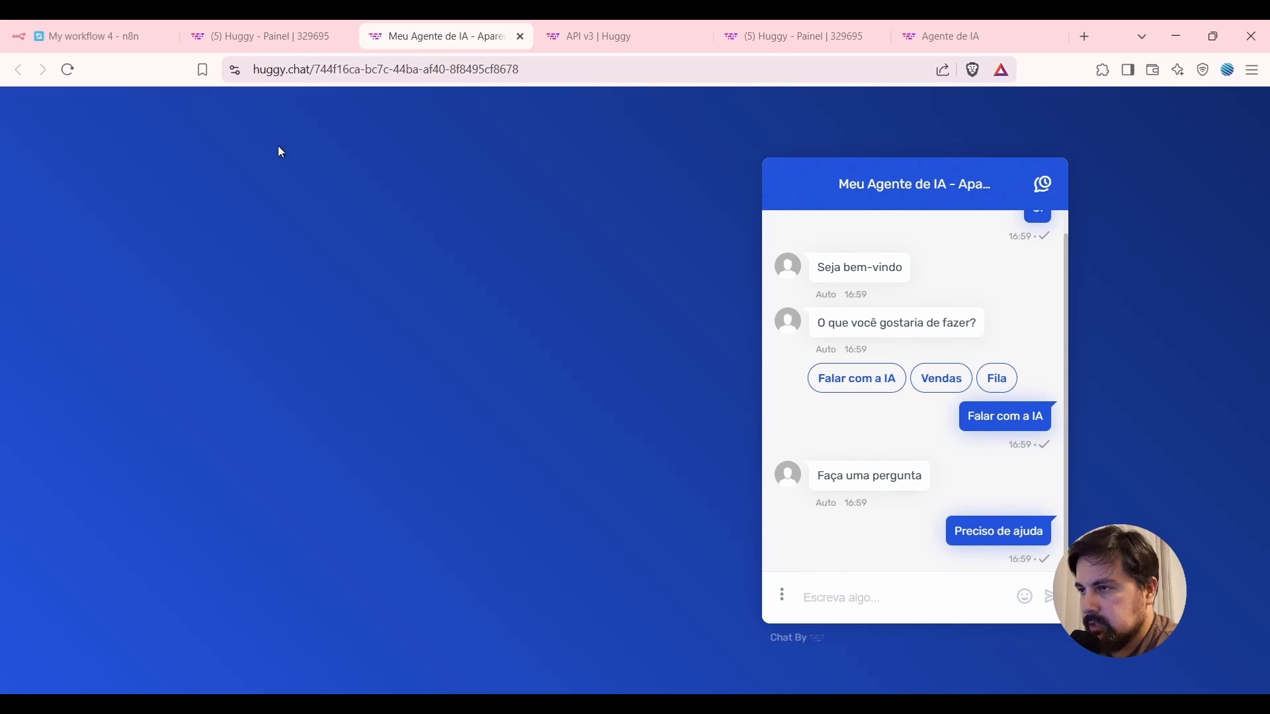
left_click(92, 36)
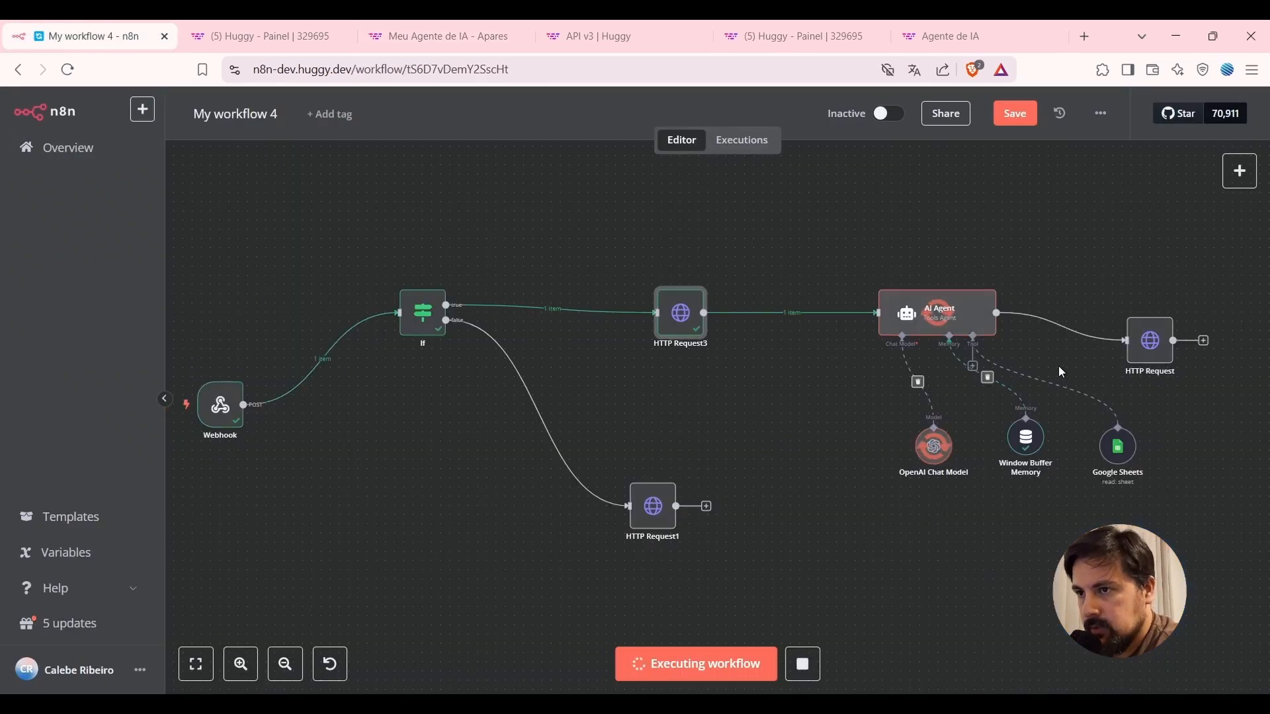
left_click(254, 27)
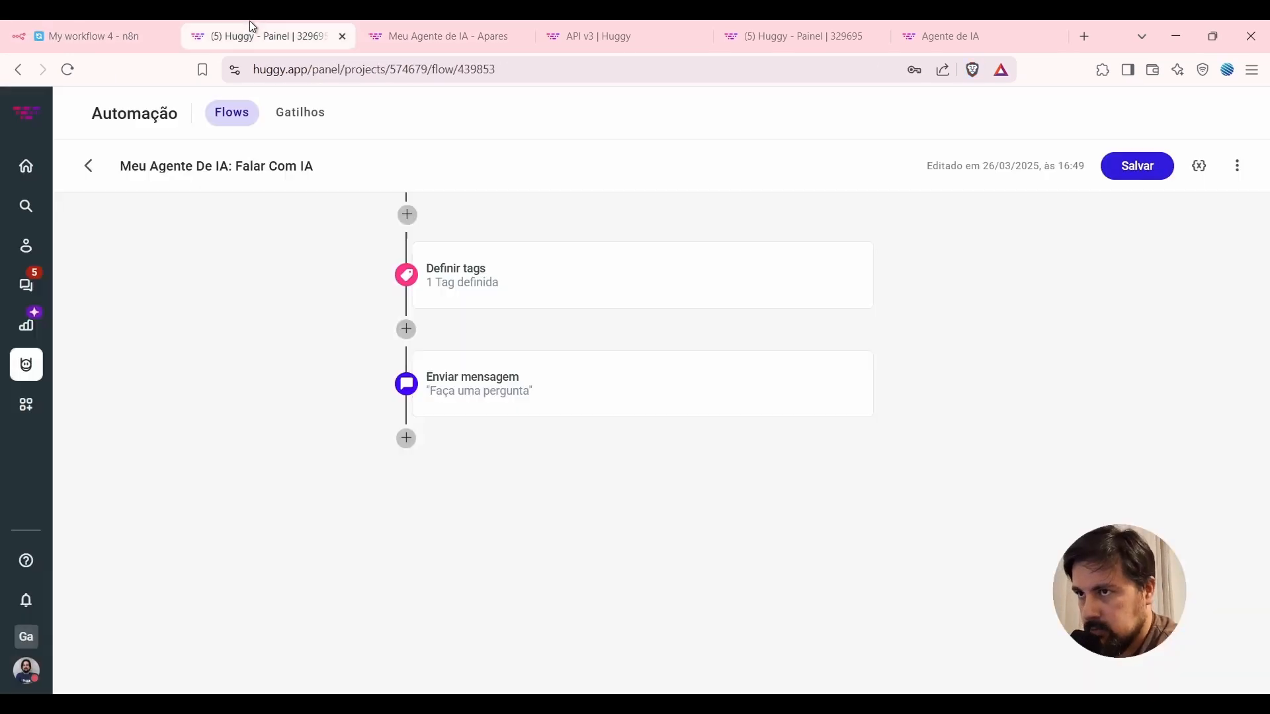
left_click(434, 30)
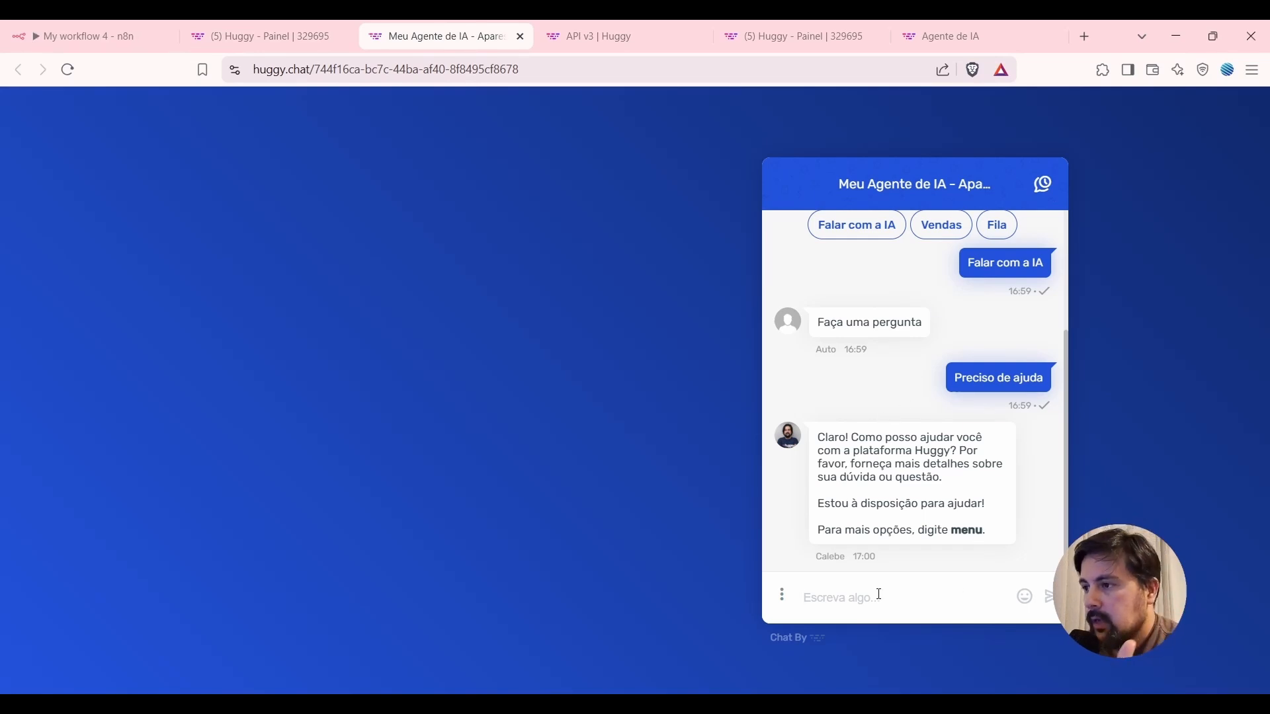
Start another workflow test in n8n, send "menu" in the customer chat and check which branch of the workflow runs.
type("menu")
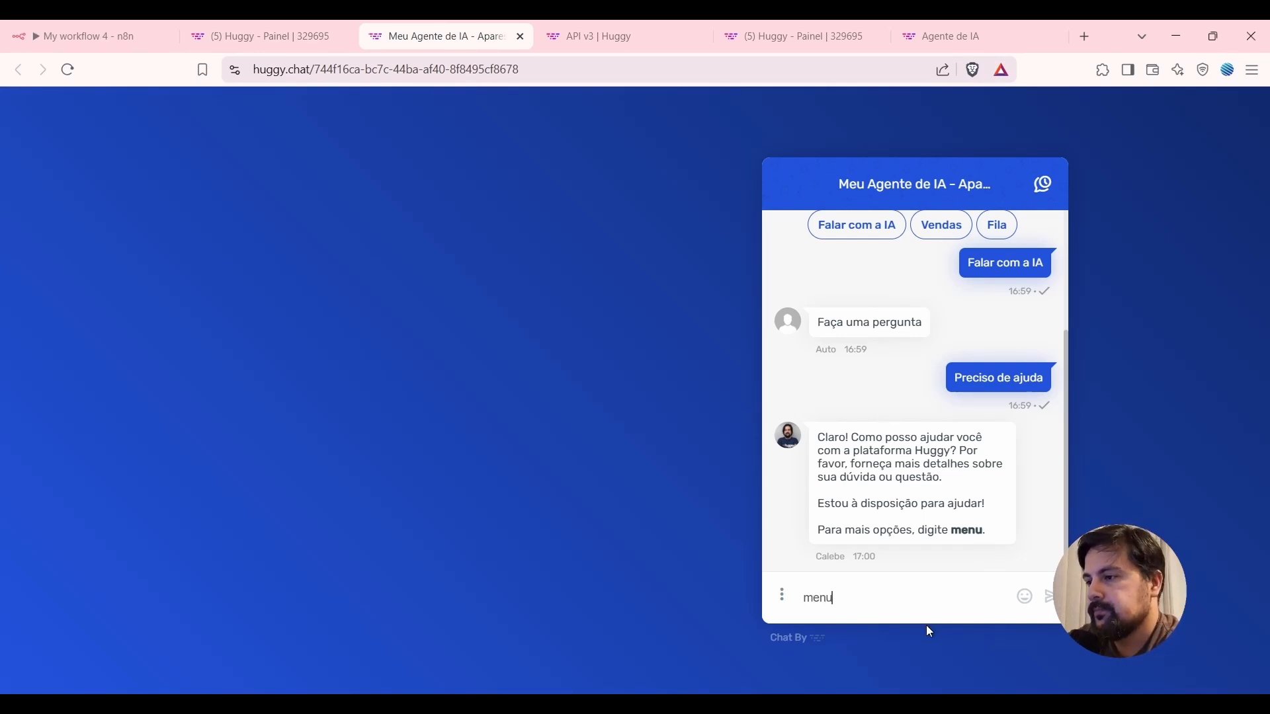
left_click(73, 38)
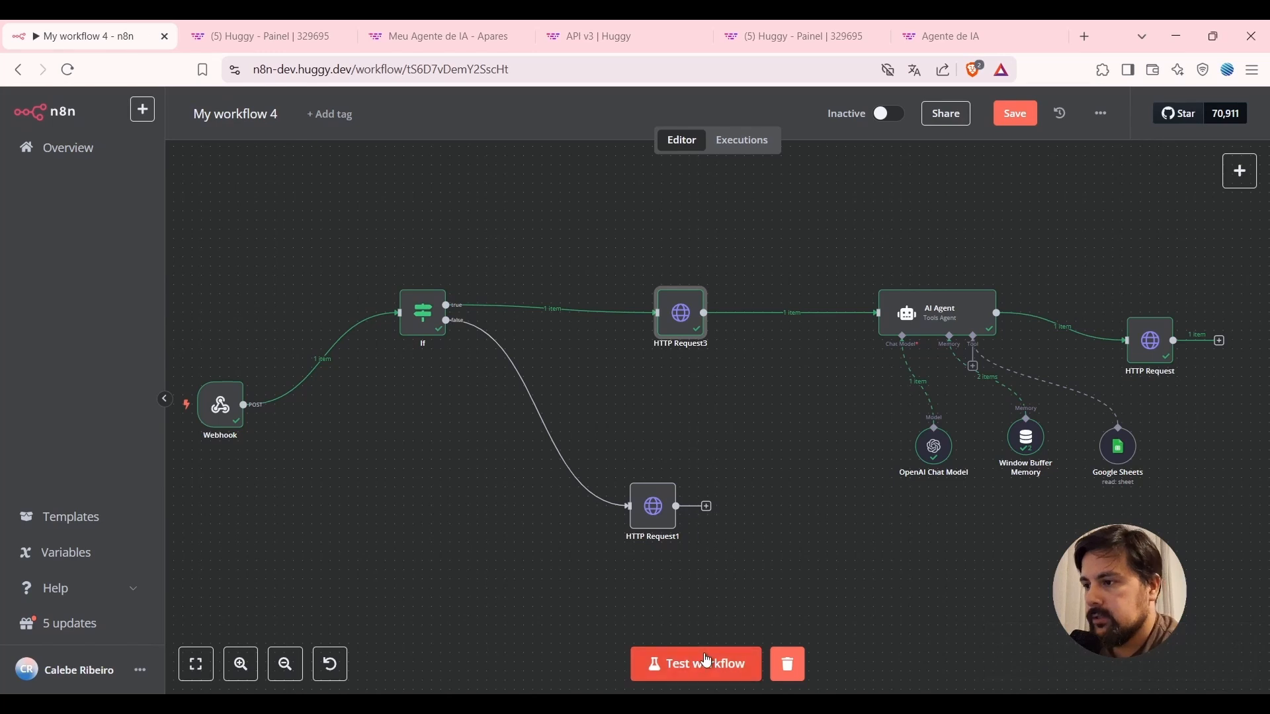
left_click(695, 663)
left_click(438, 35)
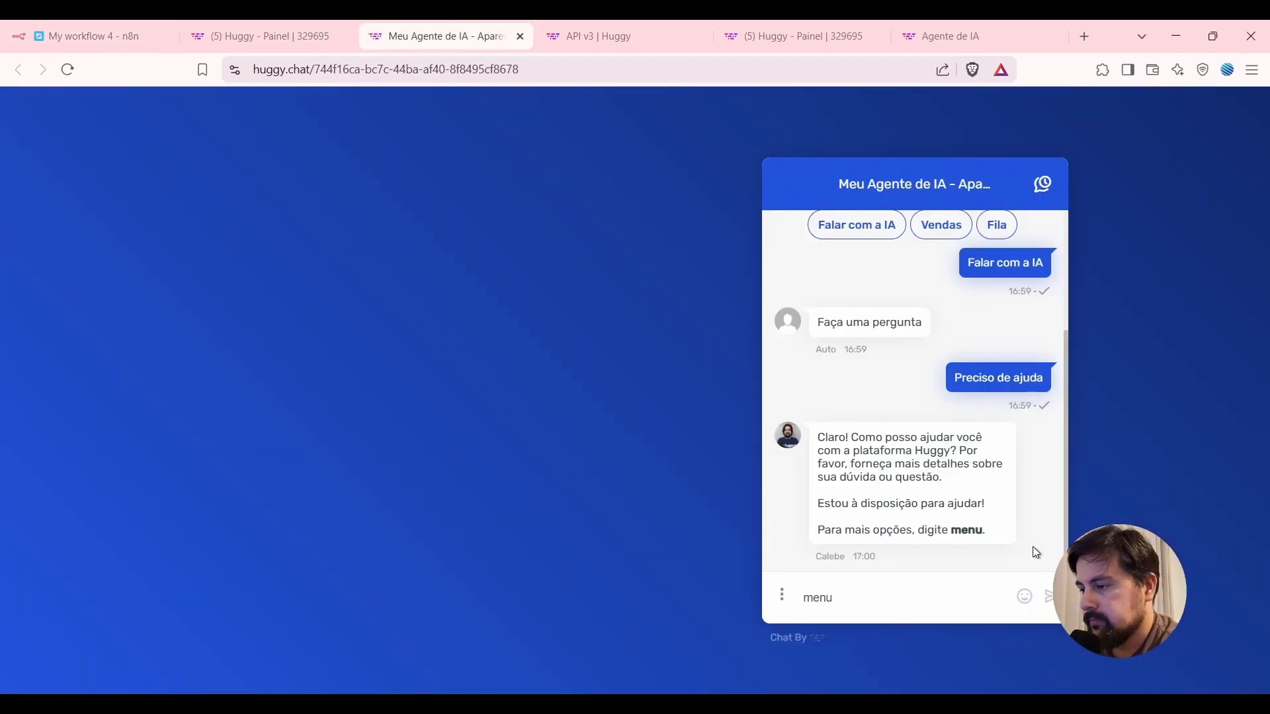
left_click(1048, 597)
left_click(63, 24)
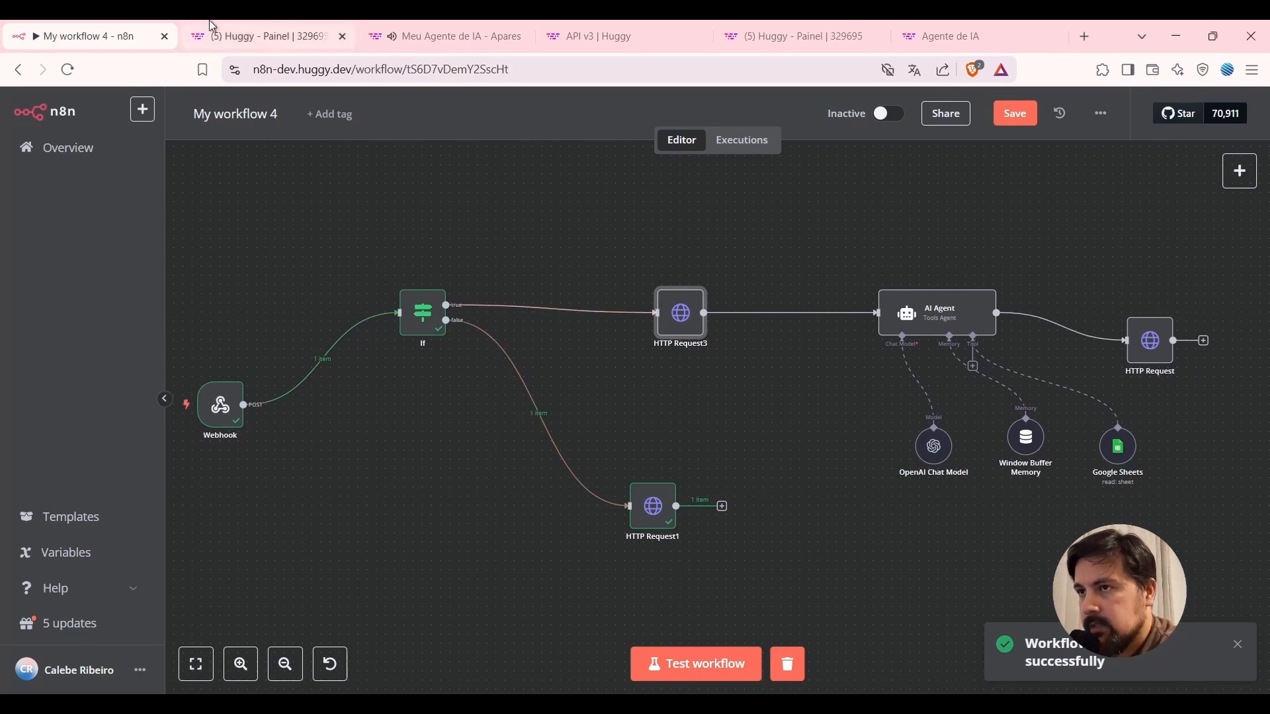
left_click(272, 24)
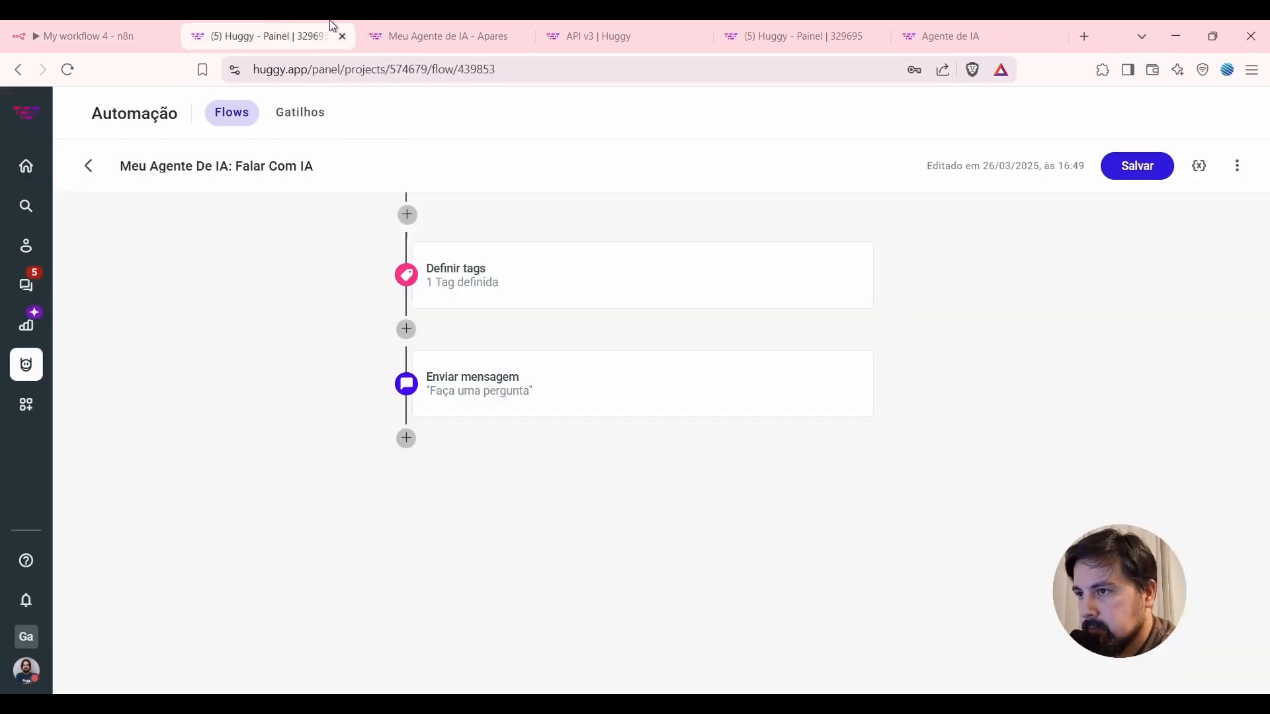
left_click(417, 37)
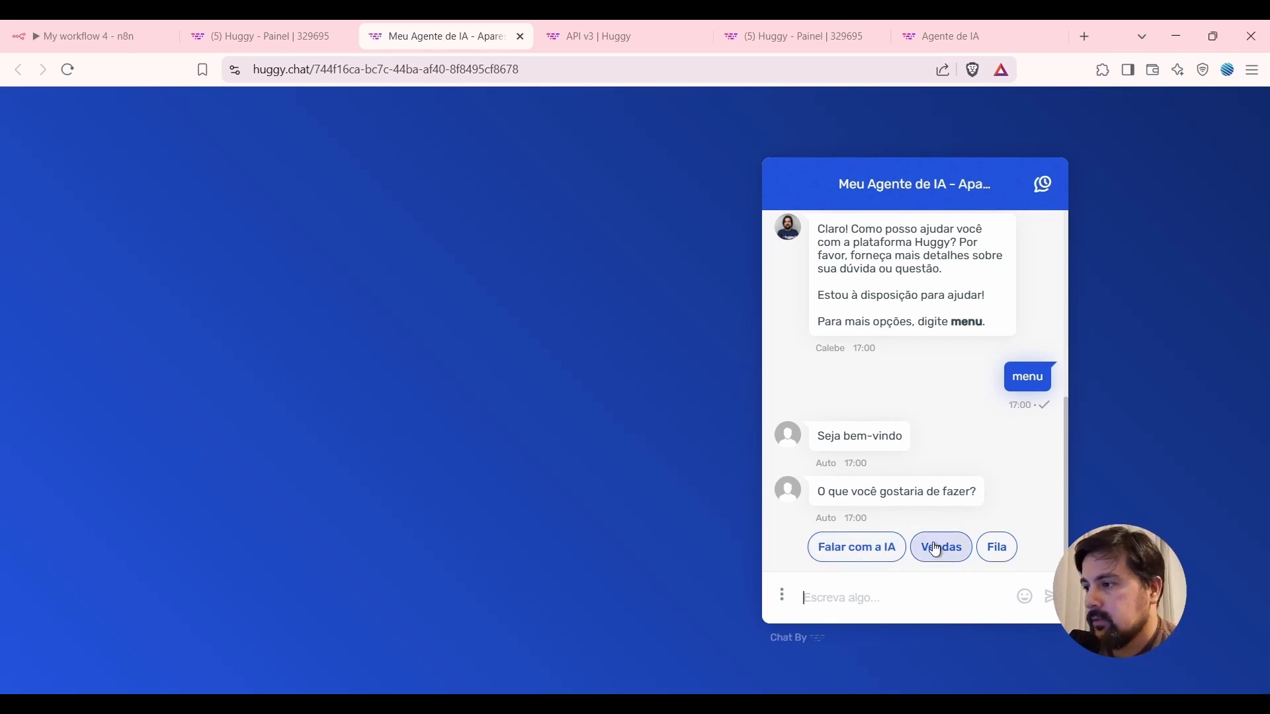
Start a new workflow test in n8n, choose "Vendas" in the customer chat and send "Quero comprar".
left_click(79, 36)
left_click(706, 679)
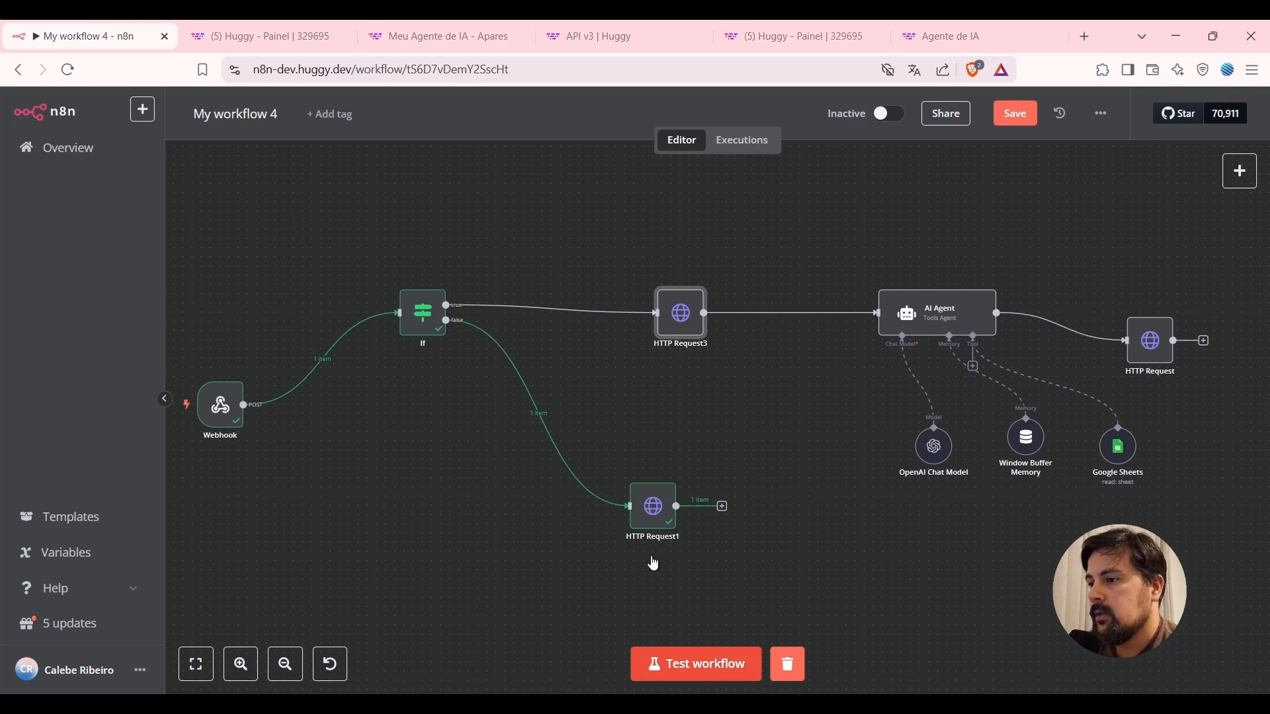
left_click(426, 30)
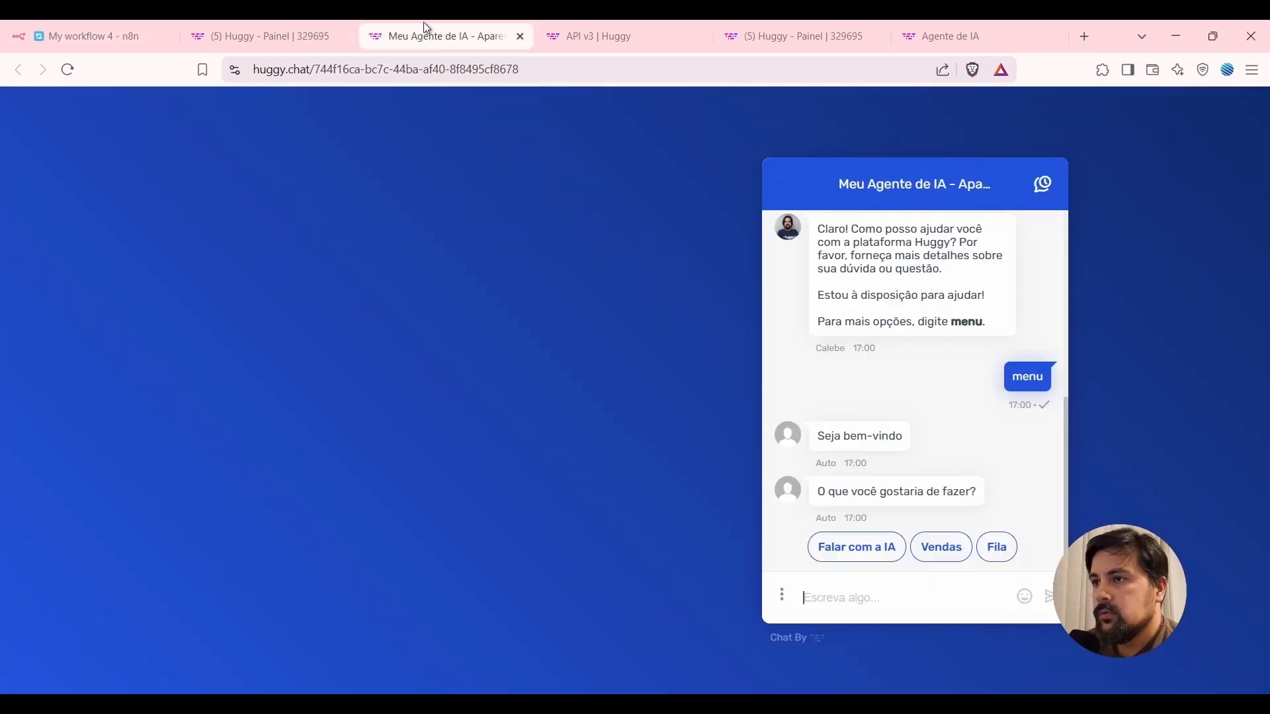
left_click(926, 551)
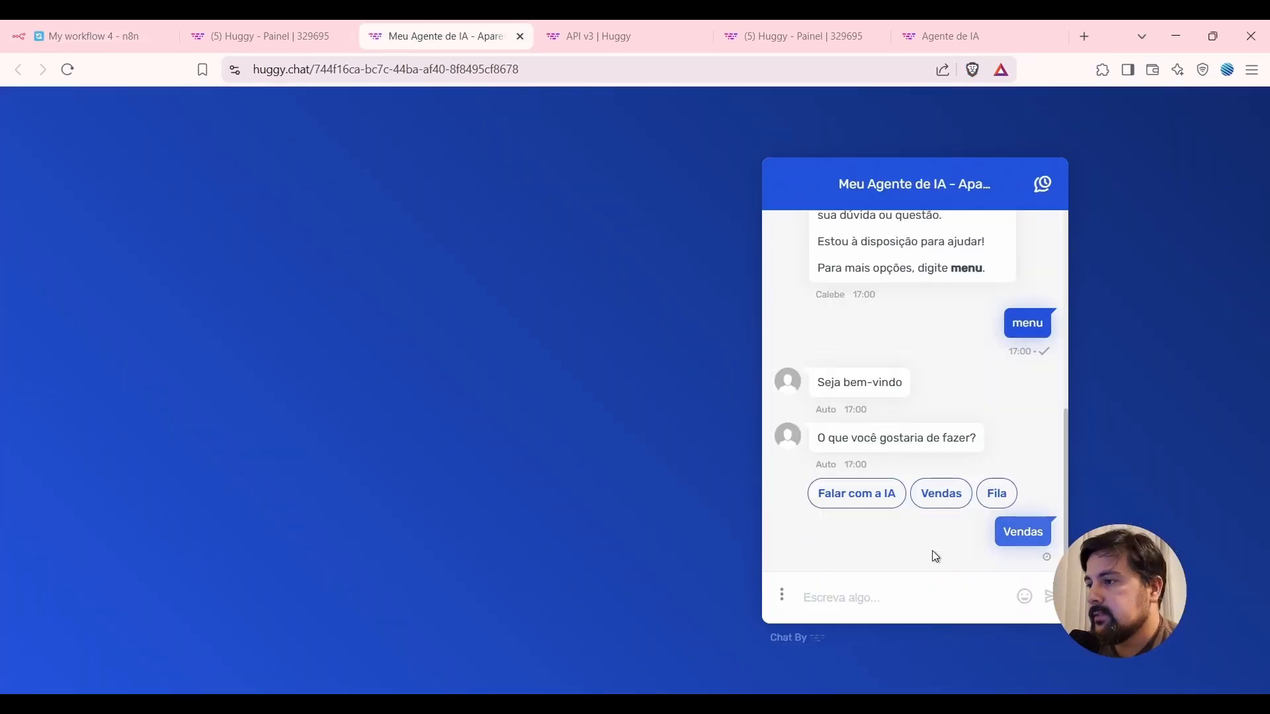
left_click(839, 594)
type("Quero comprar")
key("Return")
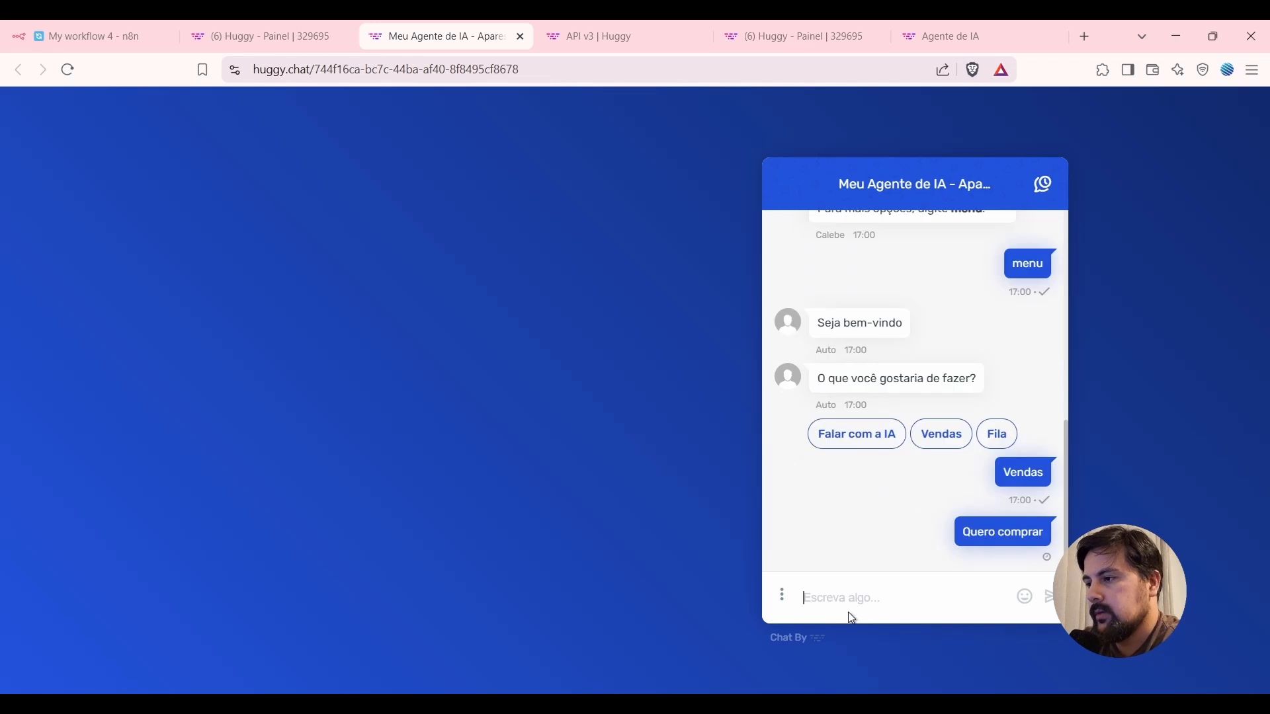
Return to n8n, move the HTTP Request3 node higher on the canvas and inspect the tag name in its output.
left_click(116, 28)
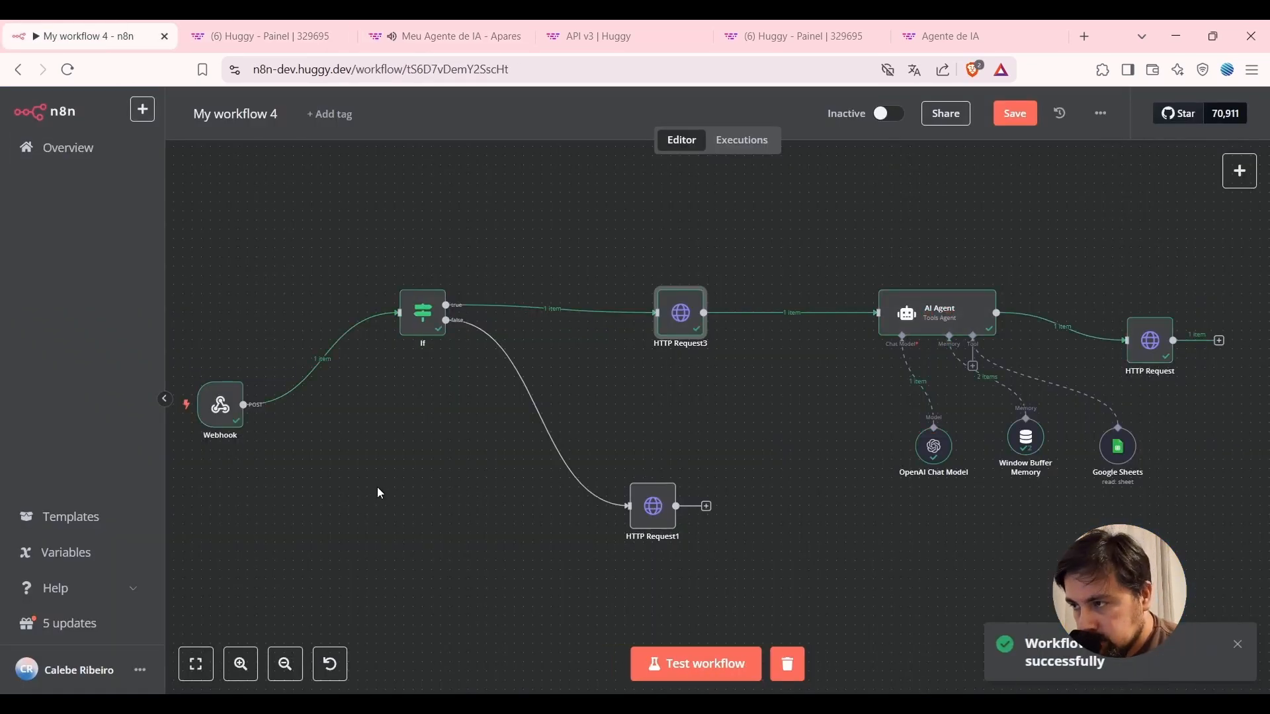
left_click_drag(676, 328, 695, 273)
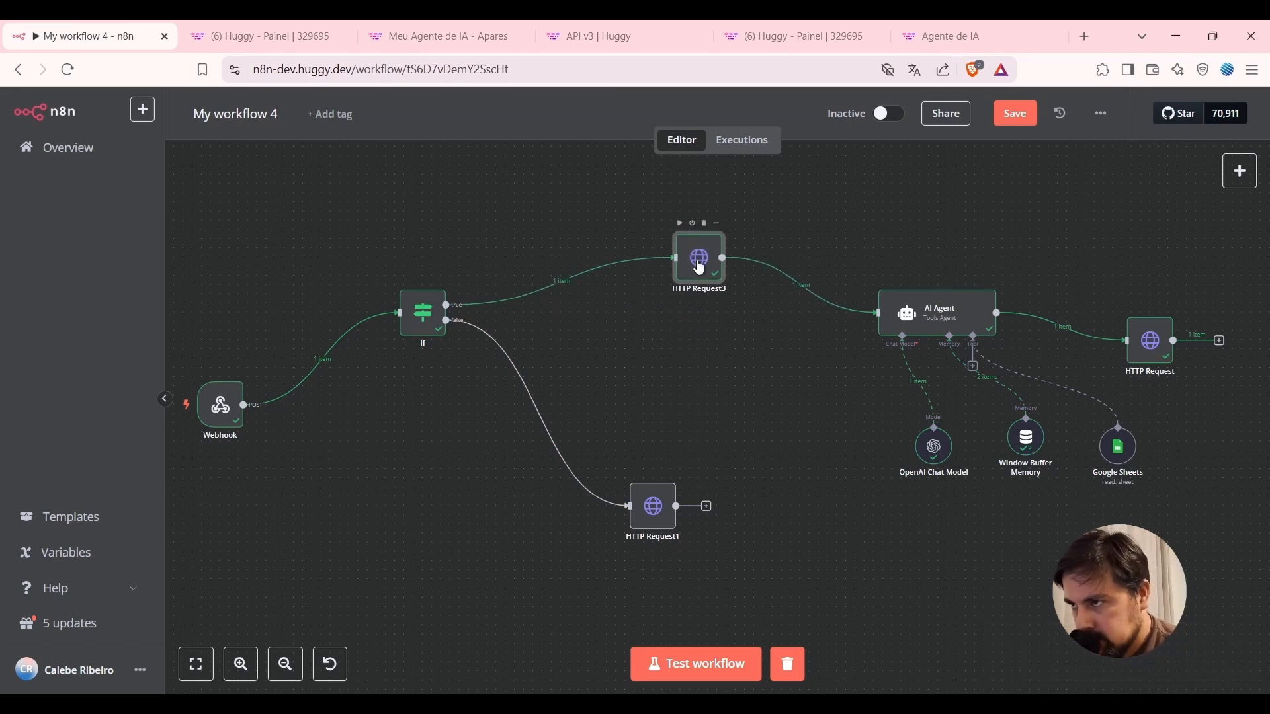
double_click(700, 268)
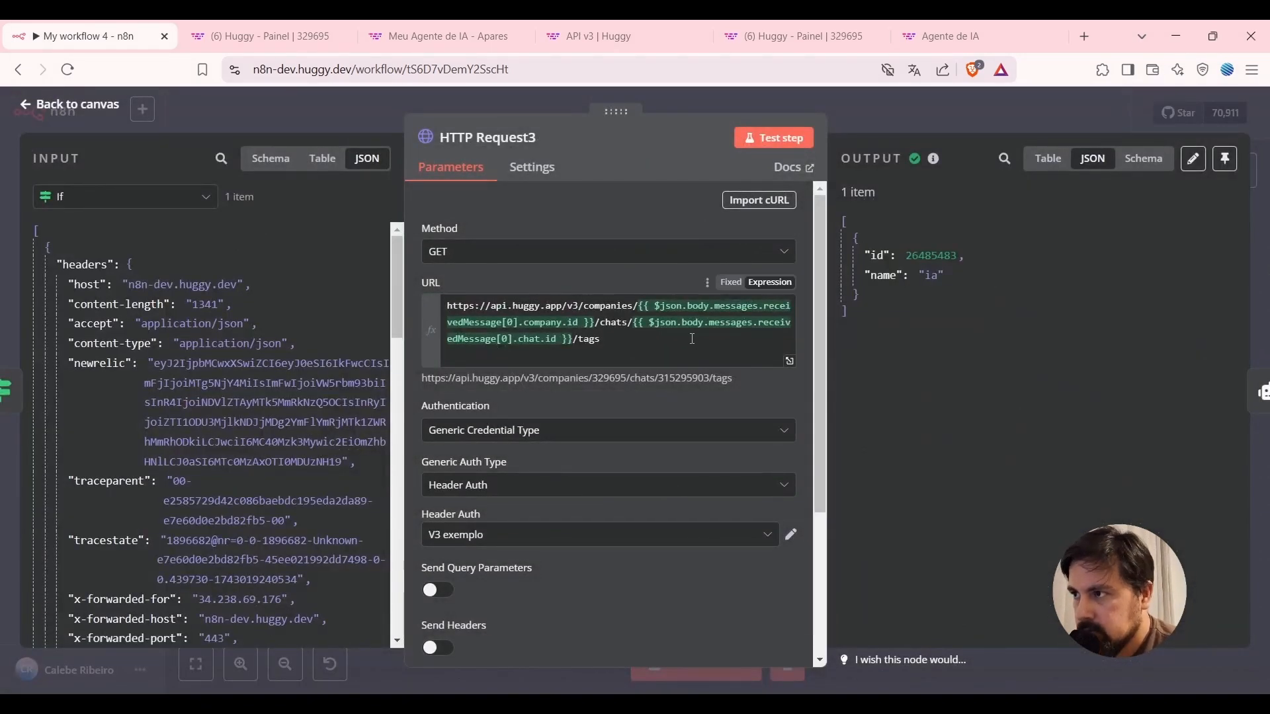
double_click(928, 276)
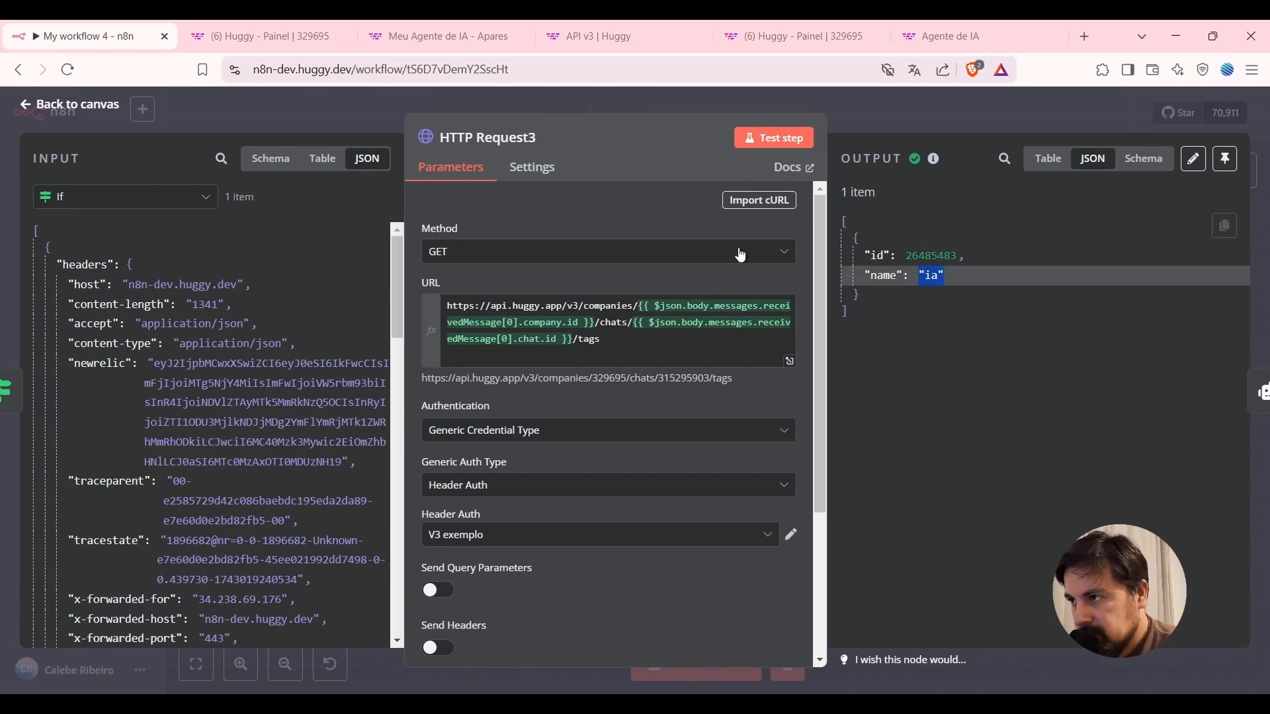
left_click(867, 102)
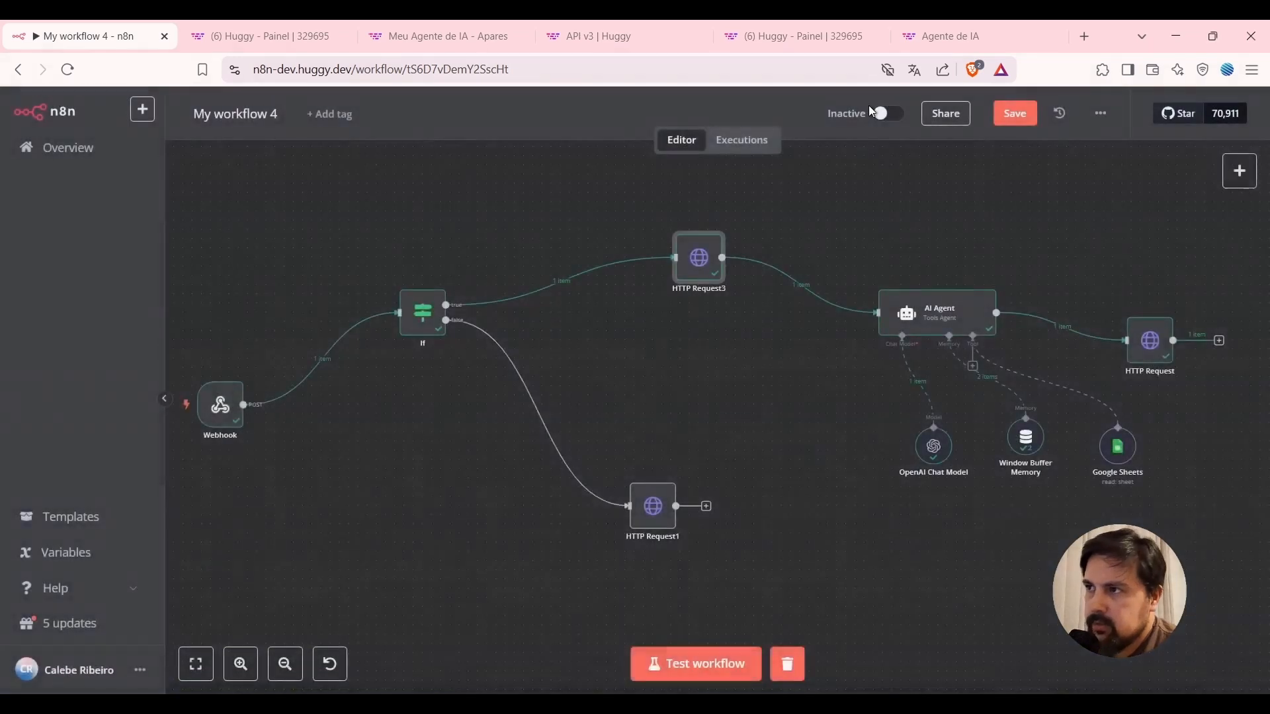
Switch to the Huggy automation page, leave the "Falar com IA" flow and open the "Meu Agente de IA: Entrada" flow for editing.
left_click(429, 37)
left_click(293, 27)
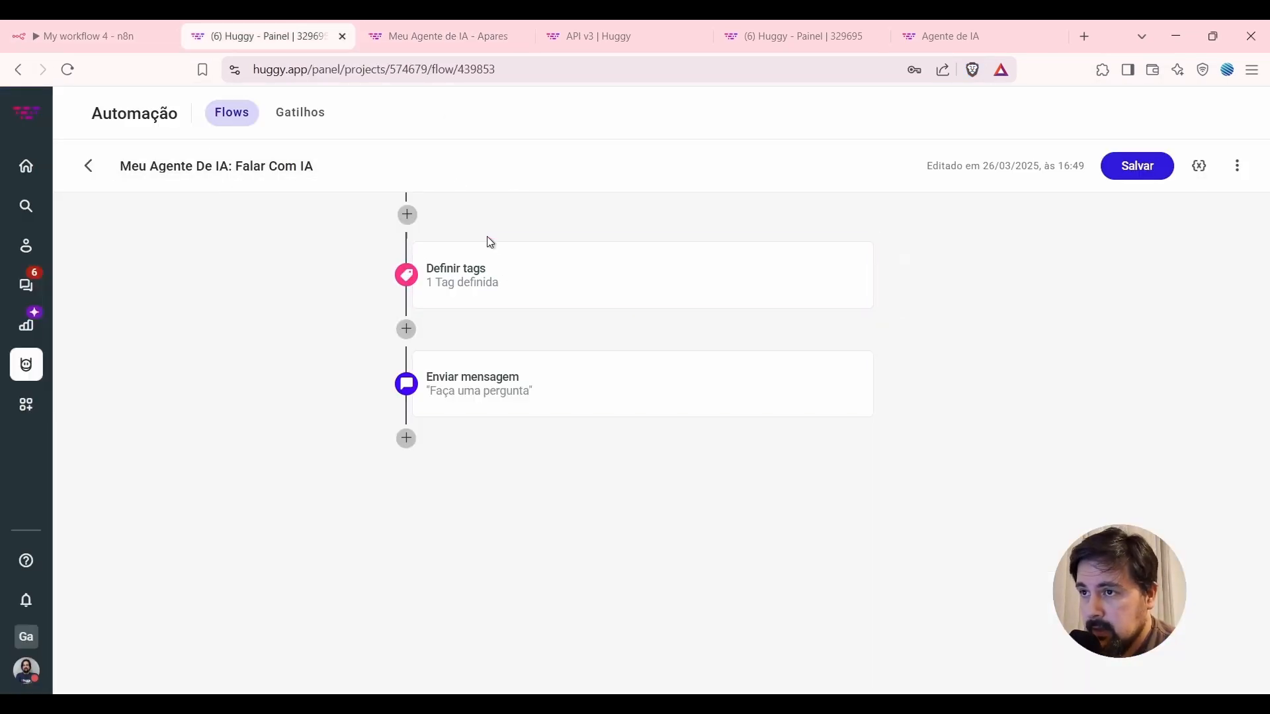
left_click(85, 169)
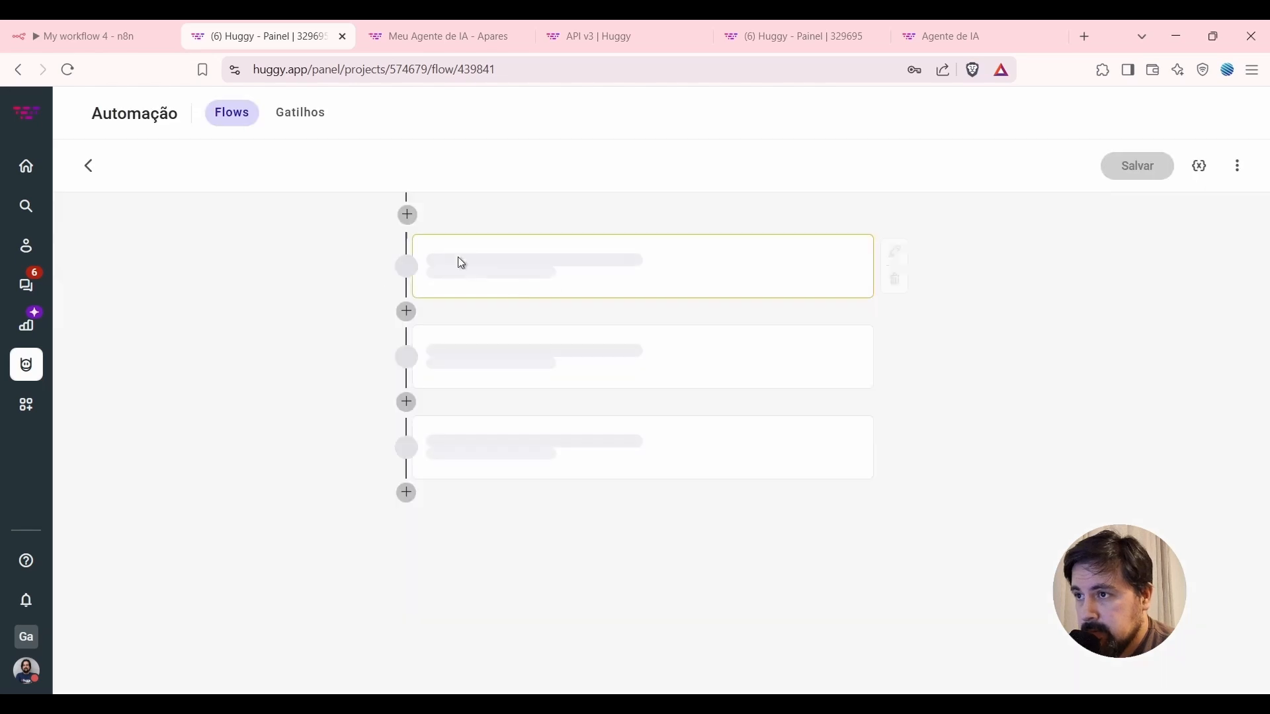
scroll(717, 536, "down", 1)
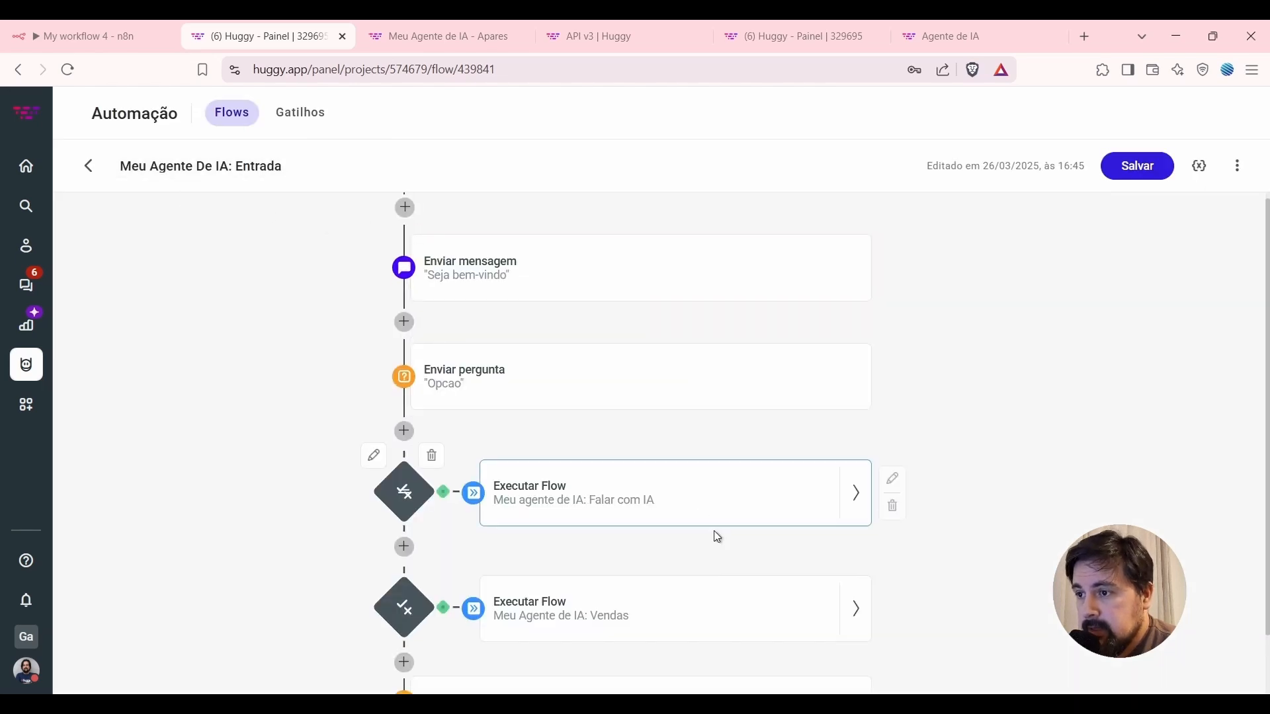
left_click(91, 167)
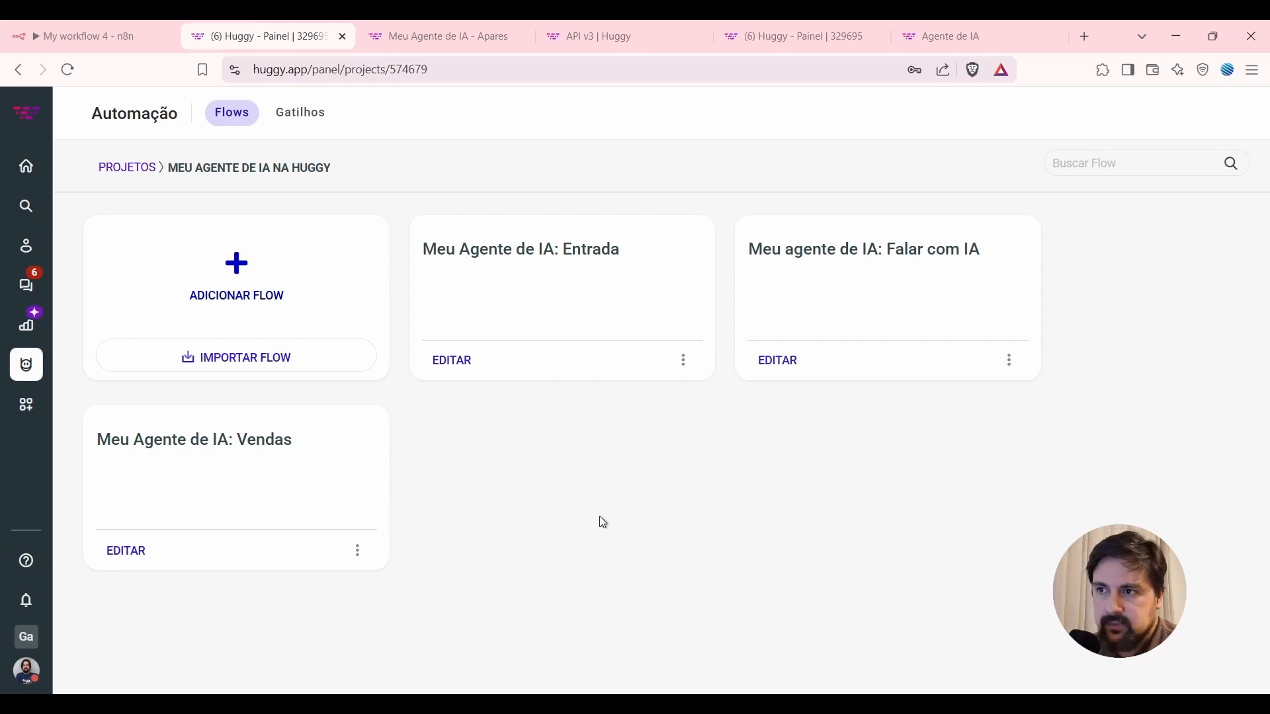
left_click(430, 382)
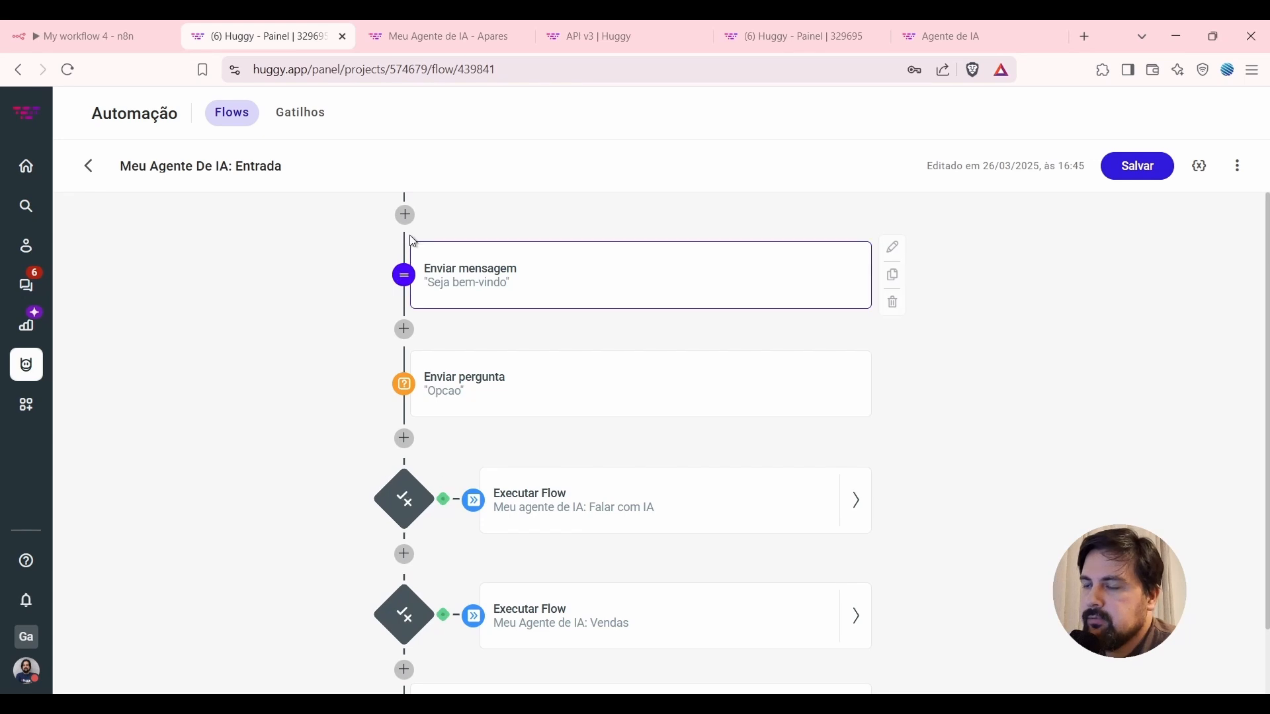
Add a "Definir tags" action with the tag "naoProcessa" at the start of the Entrada flow, before the welcome message, and save the flow.
left_click(405, 215)
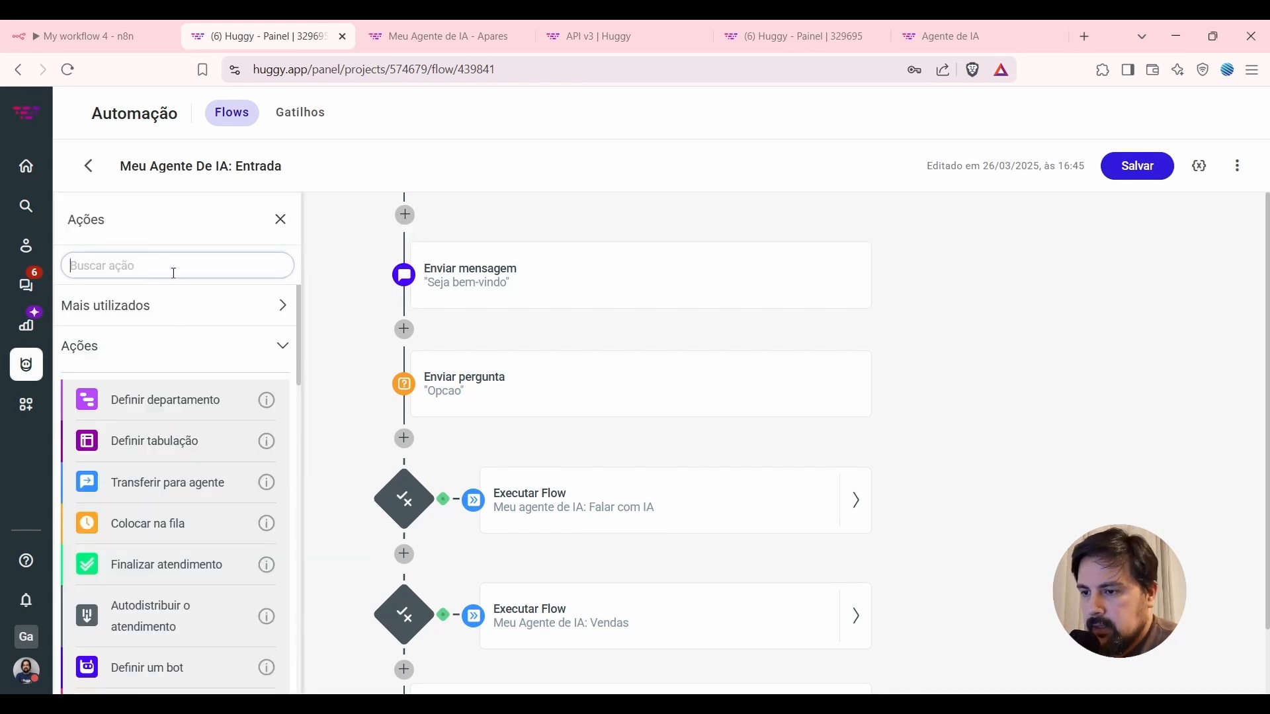
type("def")
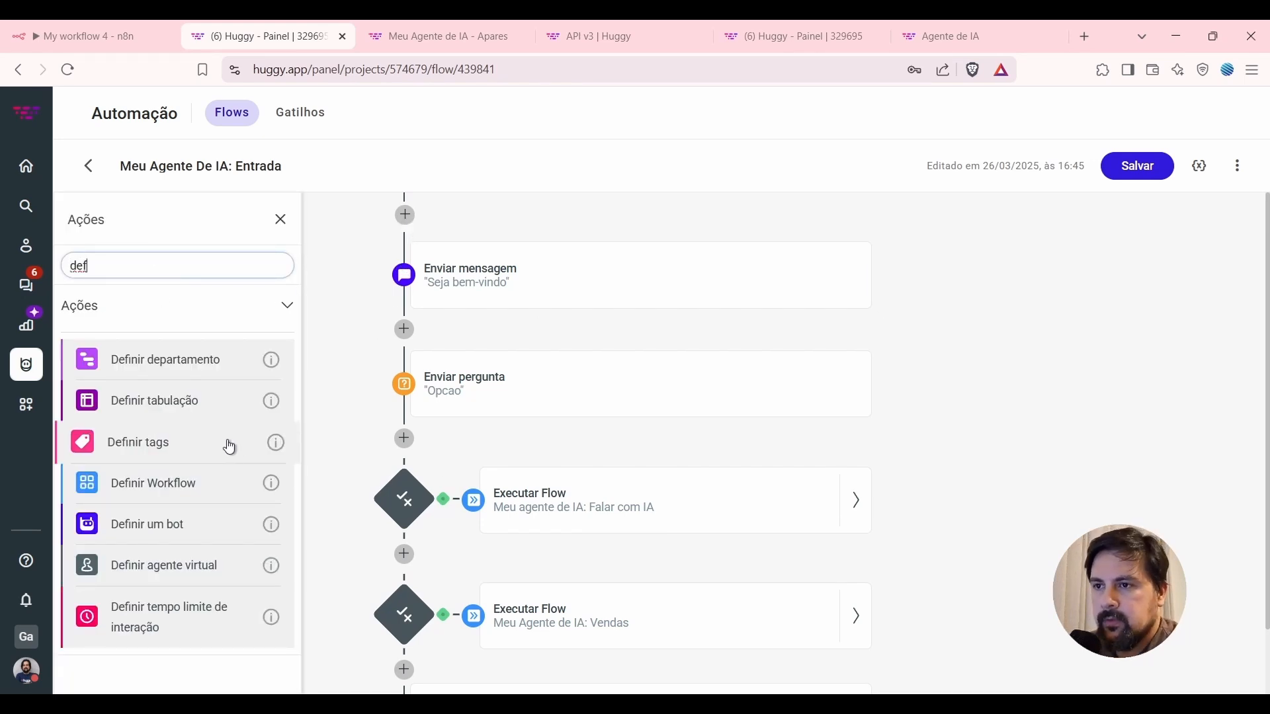
left_click(189, 442)
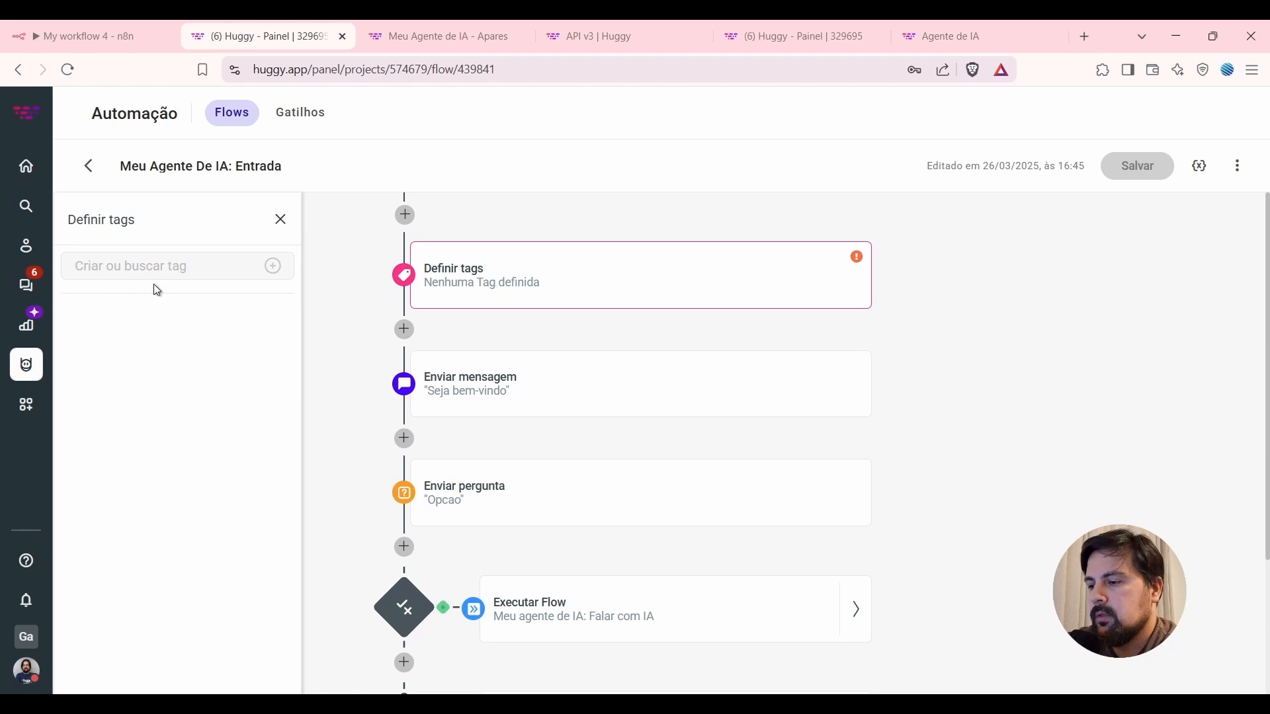
type("naoProce")
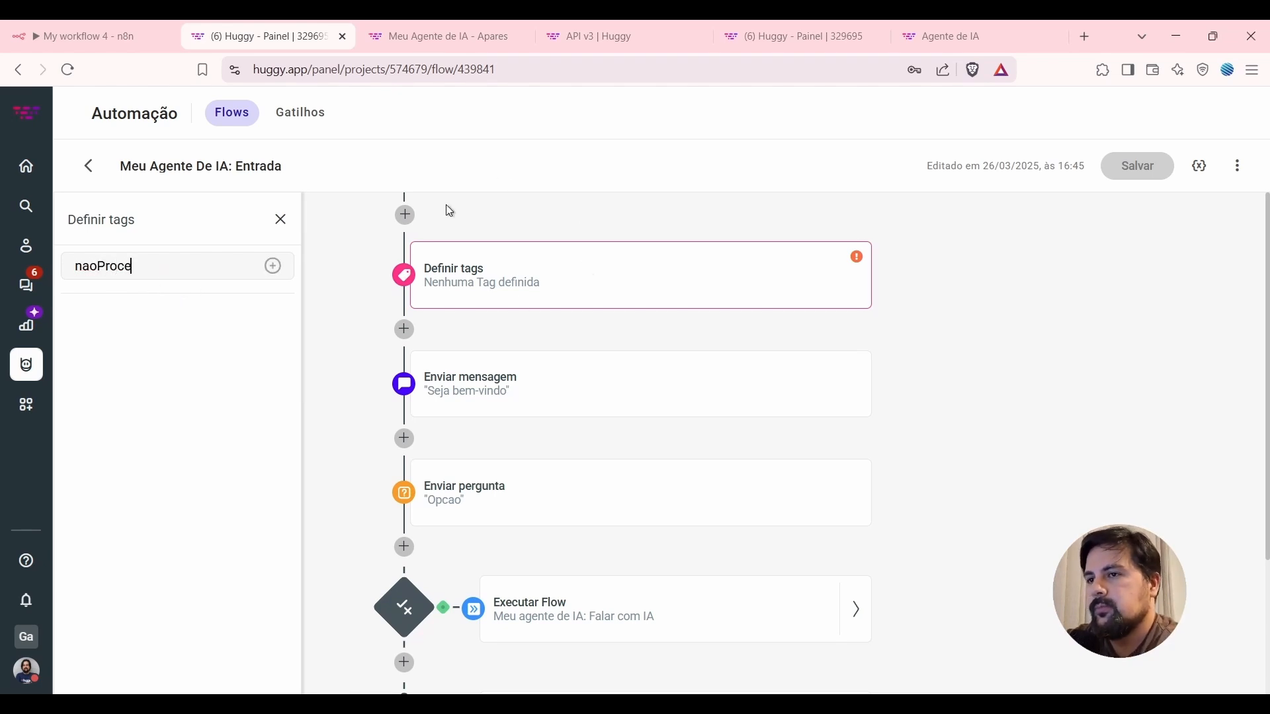
type("ssa")
key("Return")
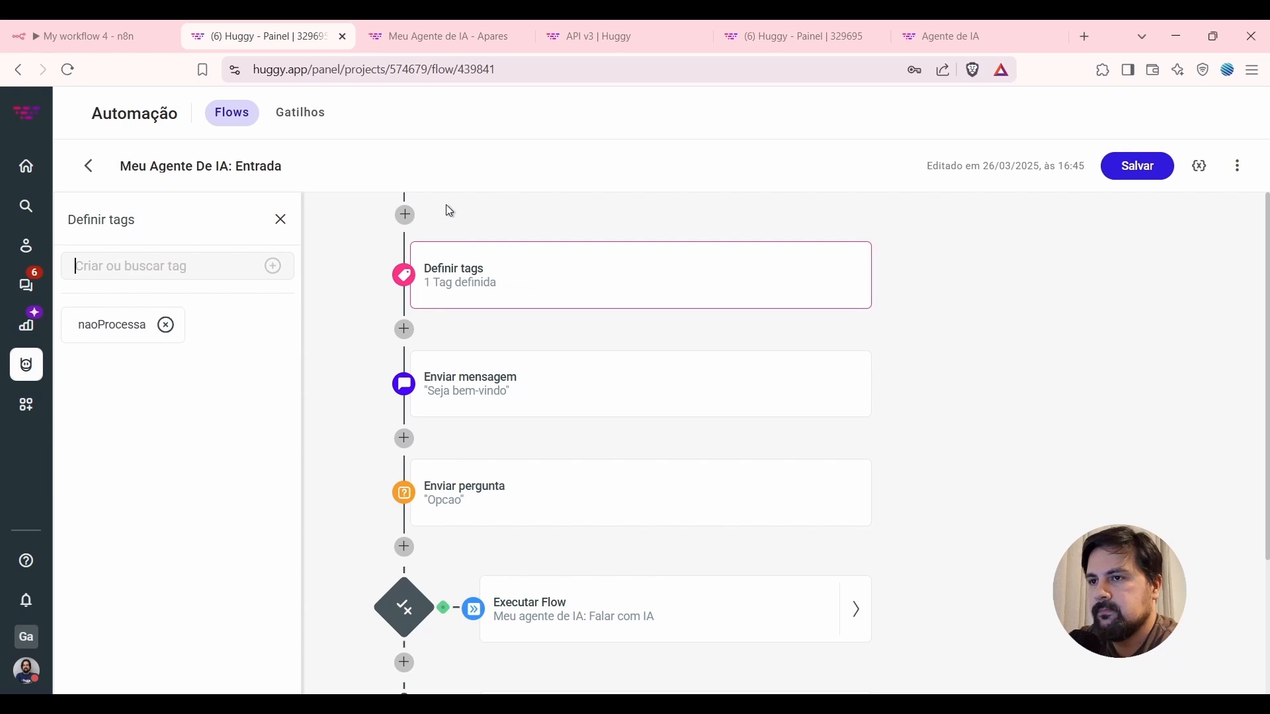
left_click(1137, 167)
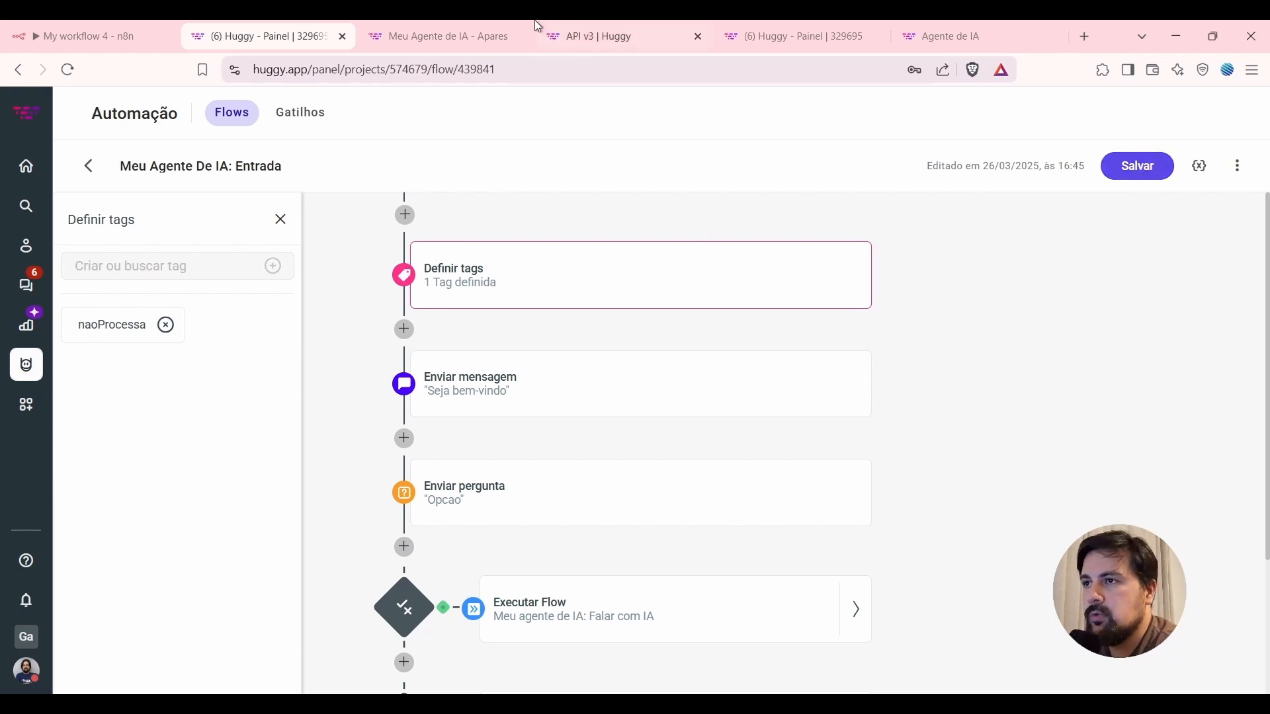
Start a workflow test in n8n, open a new conversation in the customer chat and send "oi".
left_click(116, 35)
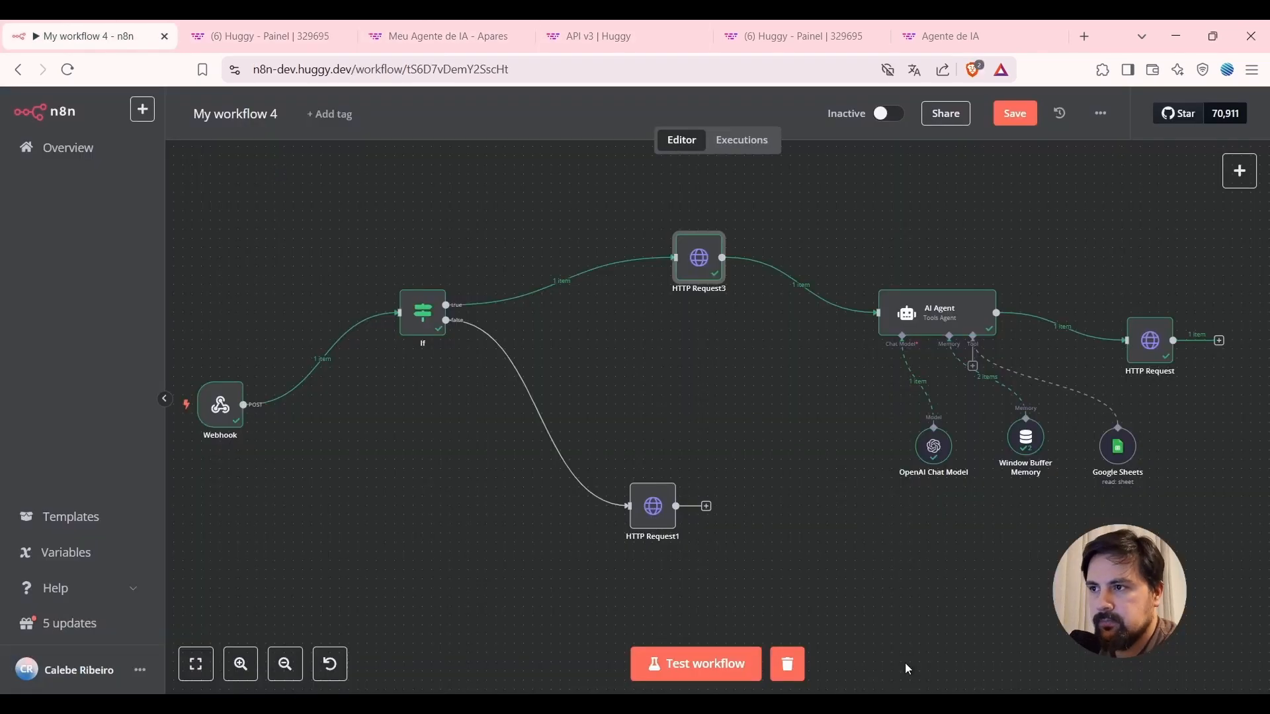
left_click(739, 655)
left_click(257, 27)
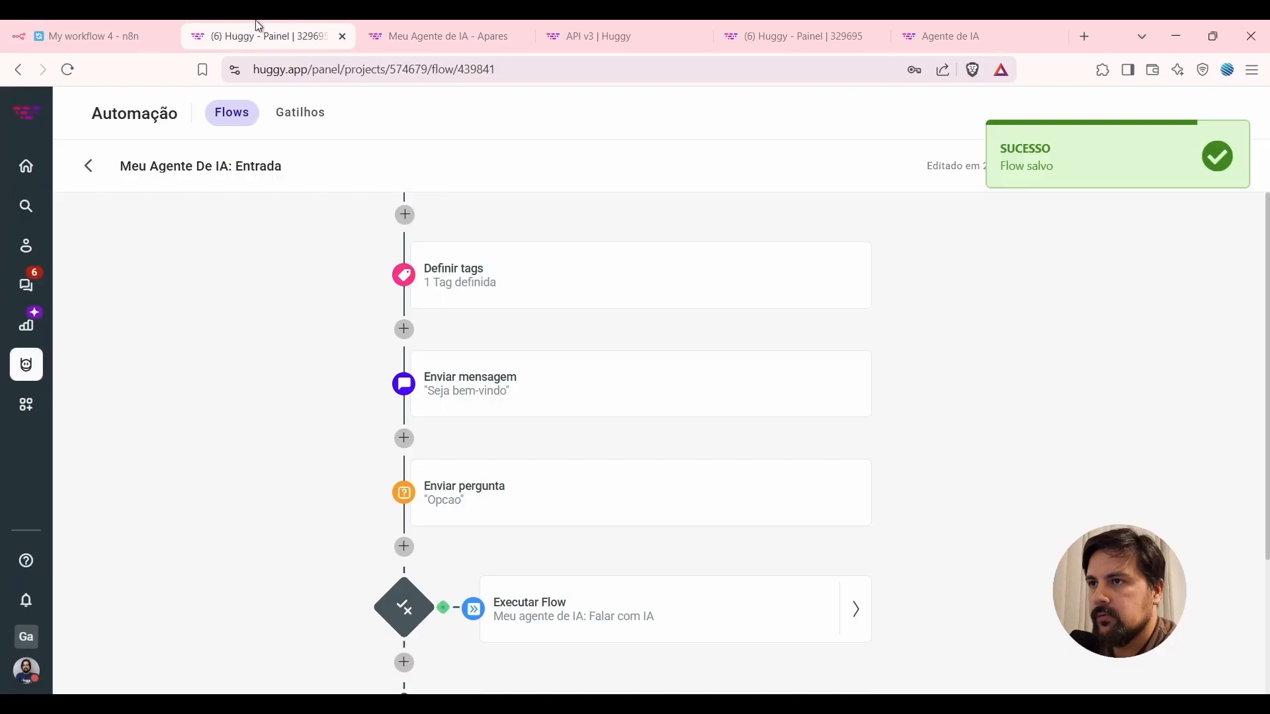
left_click(458, 30)
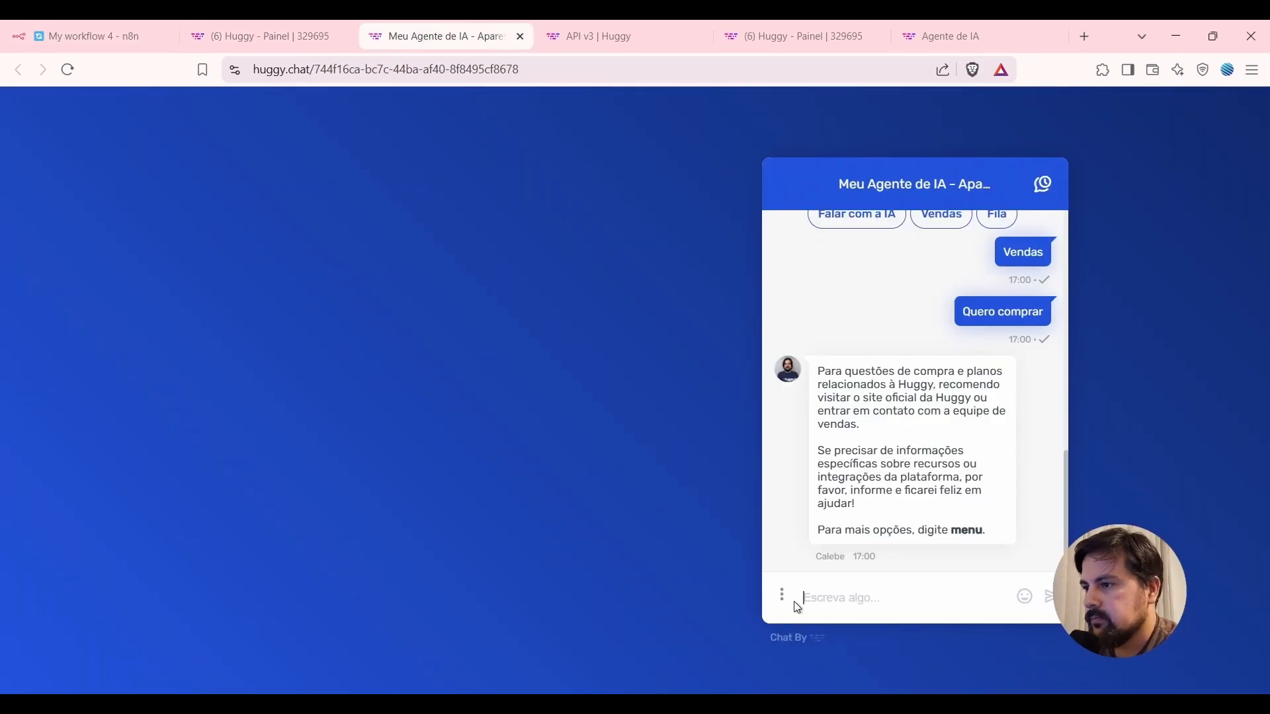
left_click(1044, 186)
left_click(917, 597)
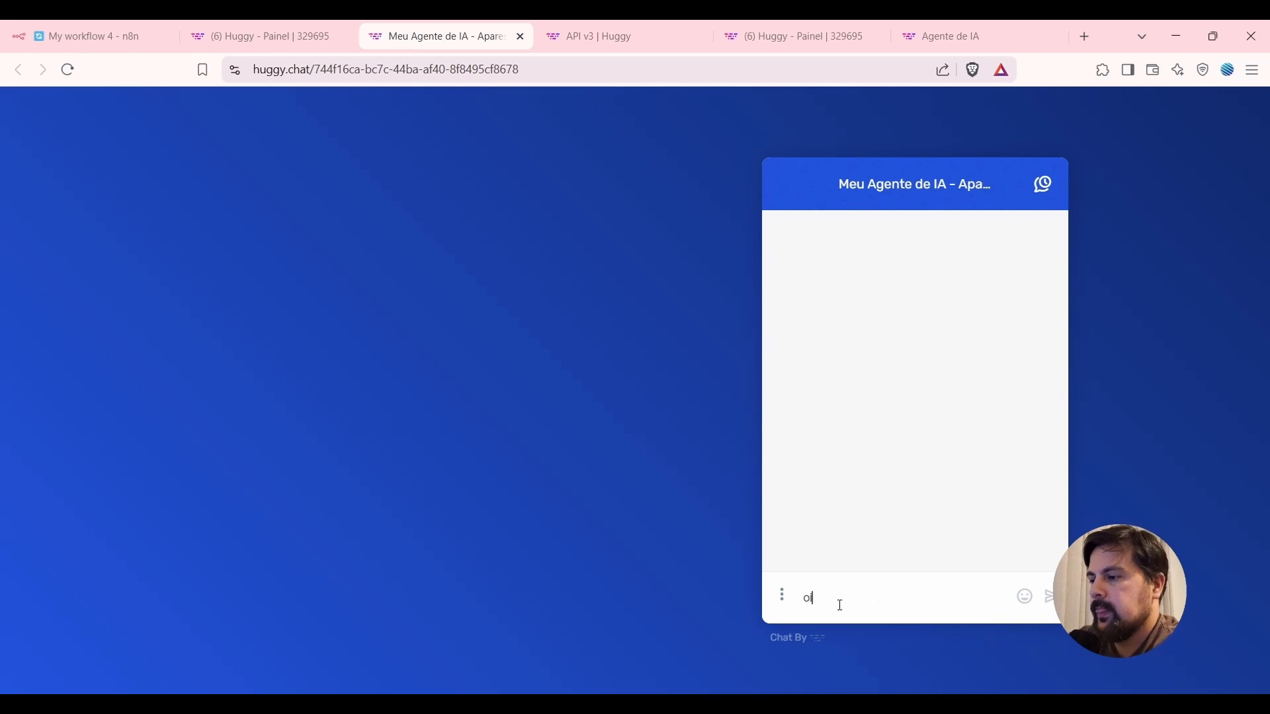
key("Return")
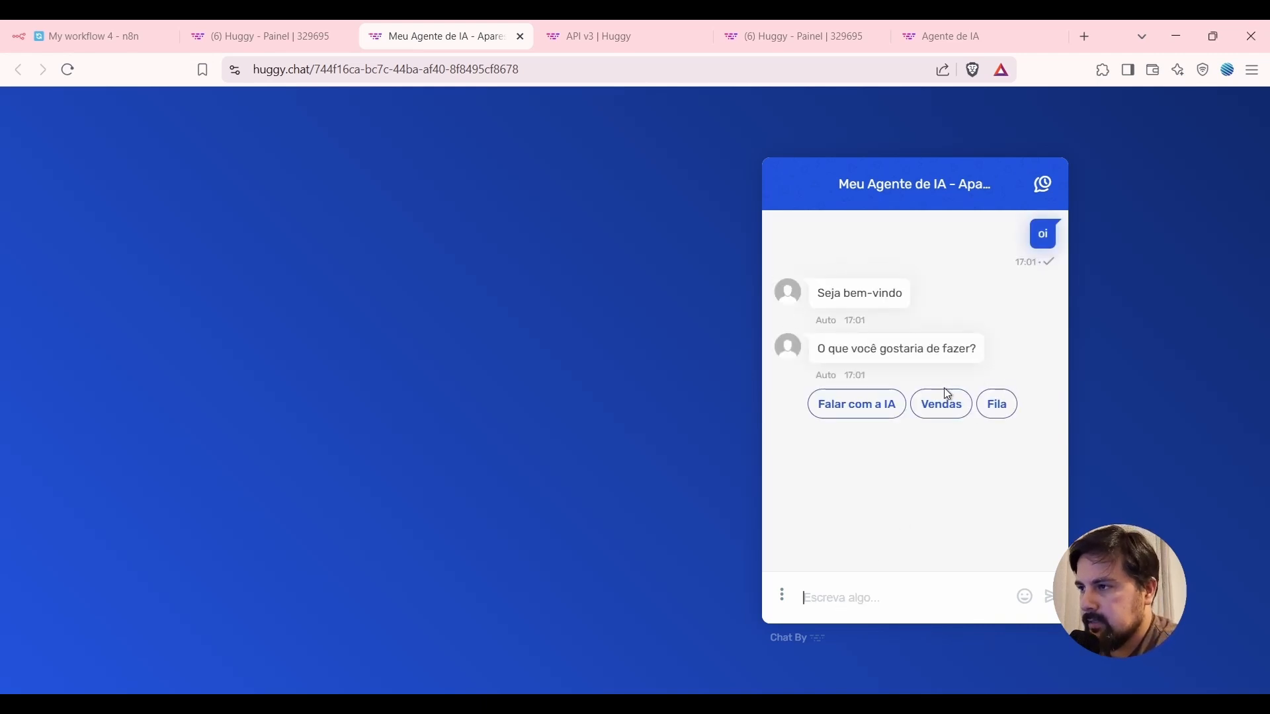
Choose "Falar com a IA" in the chat, send "teste", and check the n8n execution and the chat reply.
left_click(868, 404)
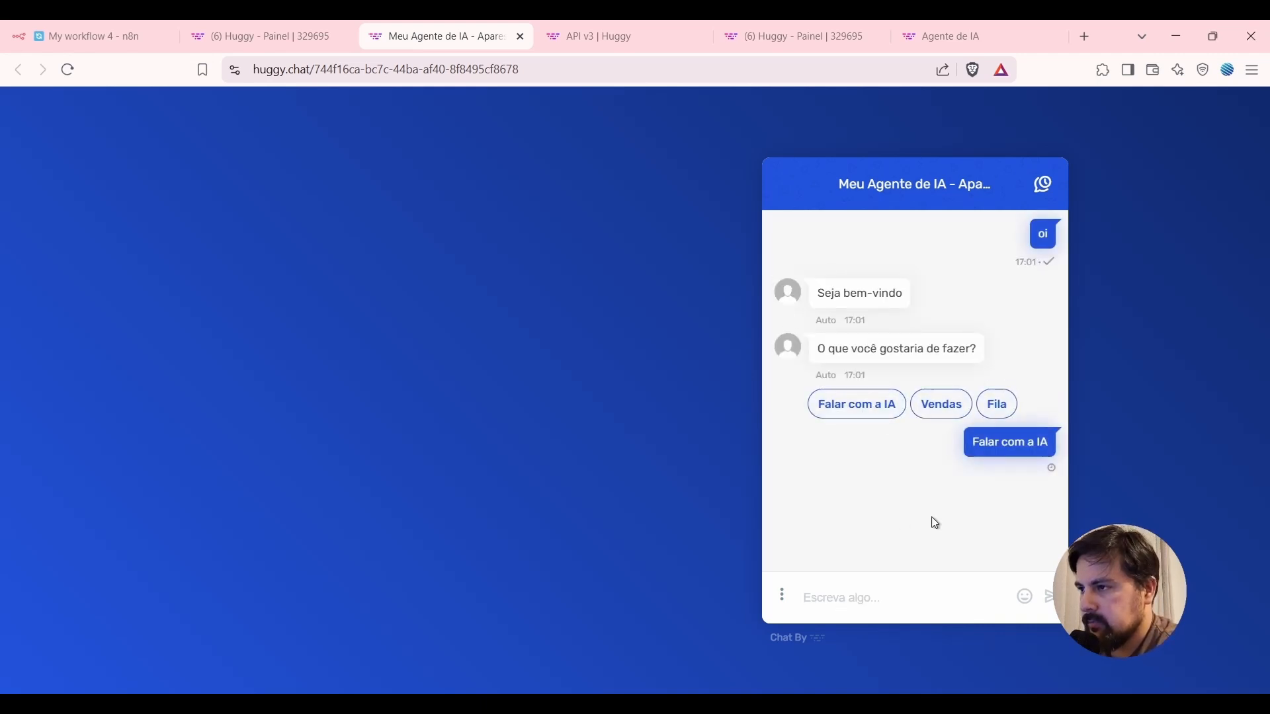
left_click(860, 613)
type("teste")
key("Return")
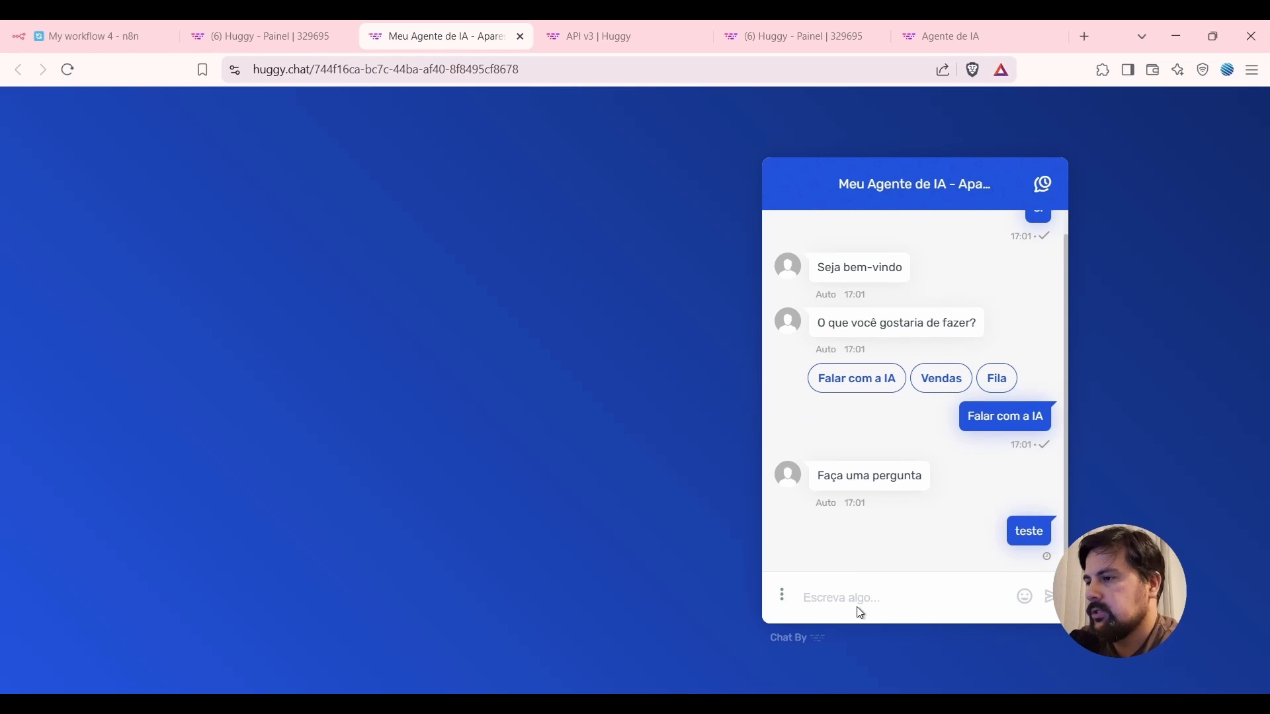
left_click(89, 36)
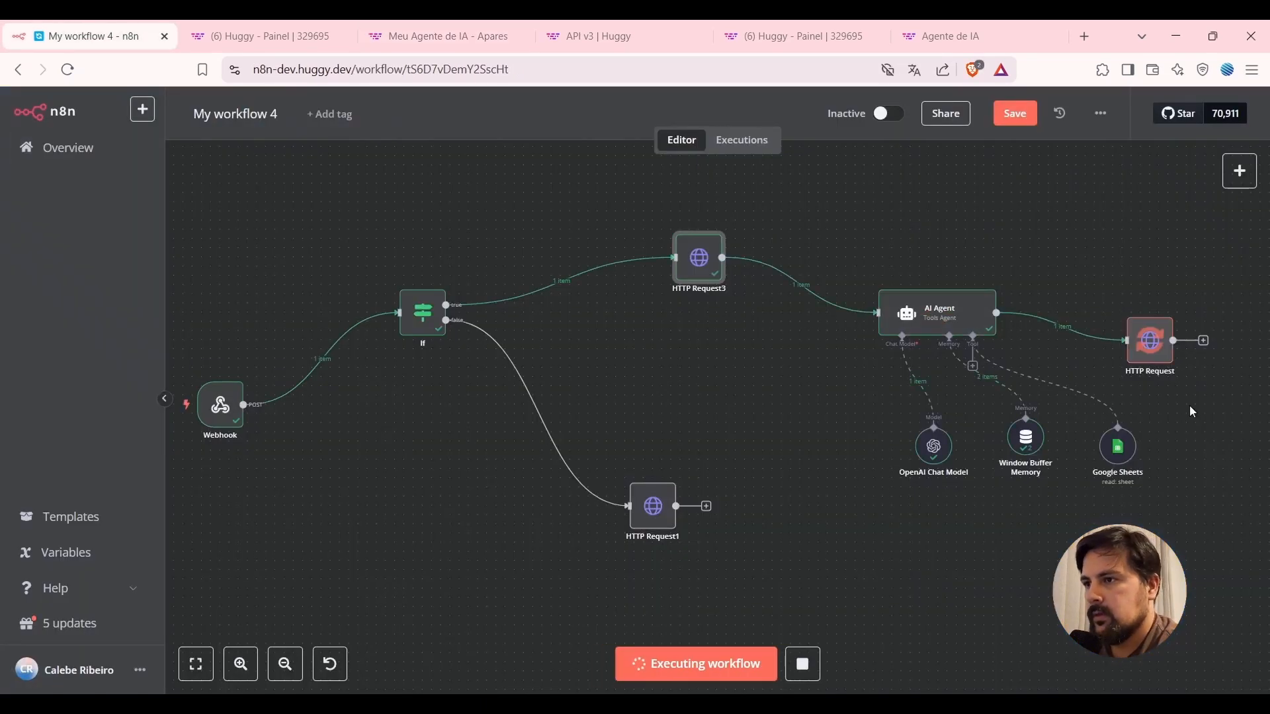
left_click(391, 33)
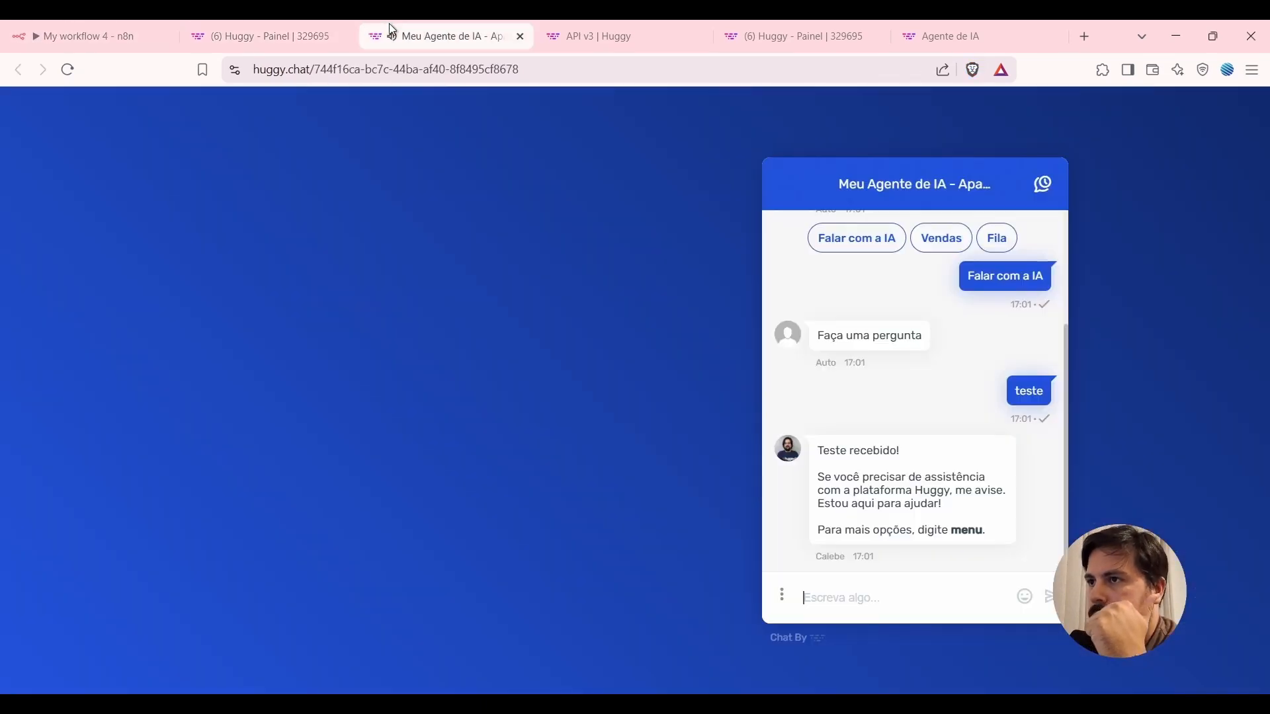
Run the n8n workflow test again, send "menu" in the customer chat, and check the executed branch and the chat's response.
left_click(88, 30)
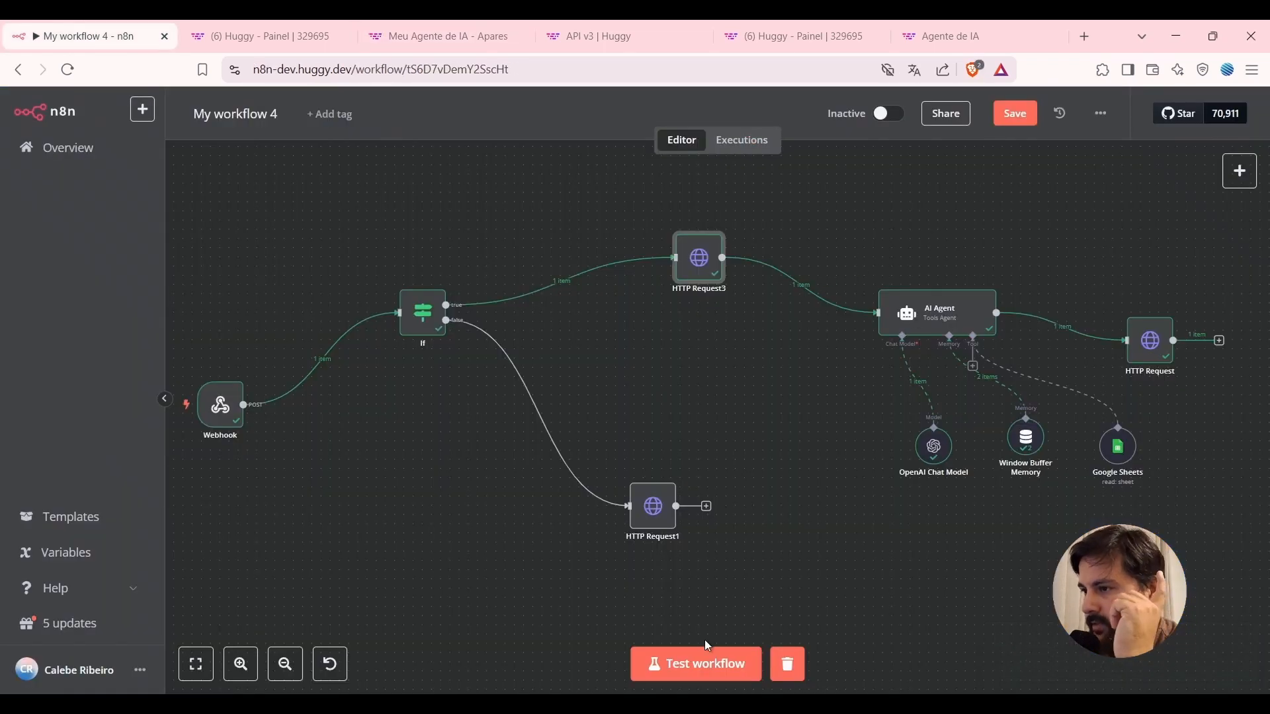
left_click(668, 663)
left_click(439, 36)
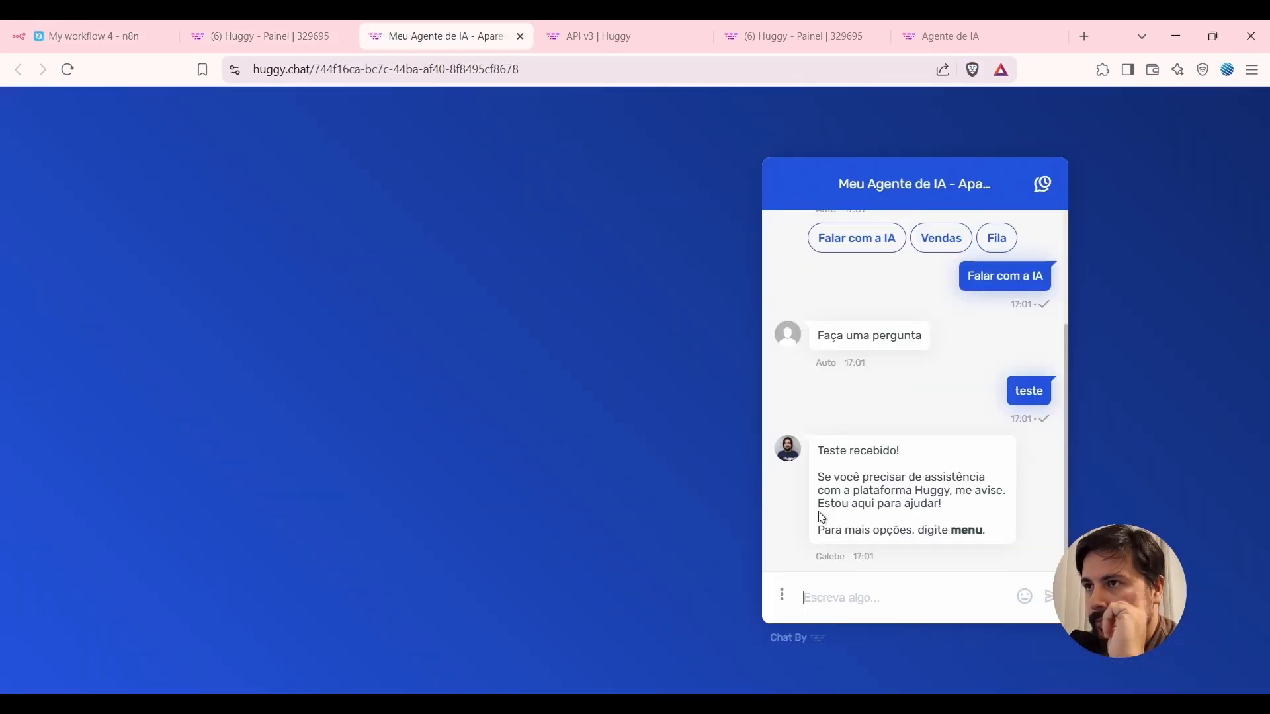
left_click(876, 618)
type("menu")
key("Return")
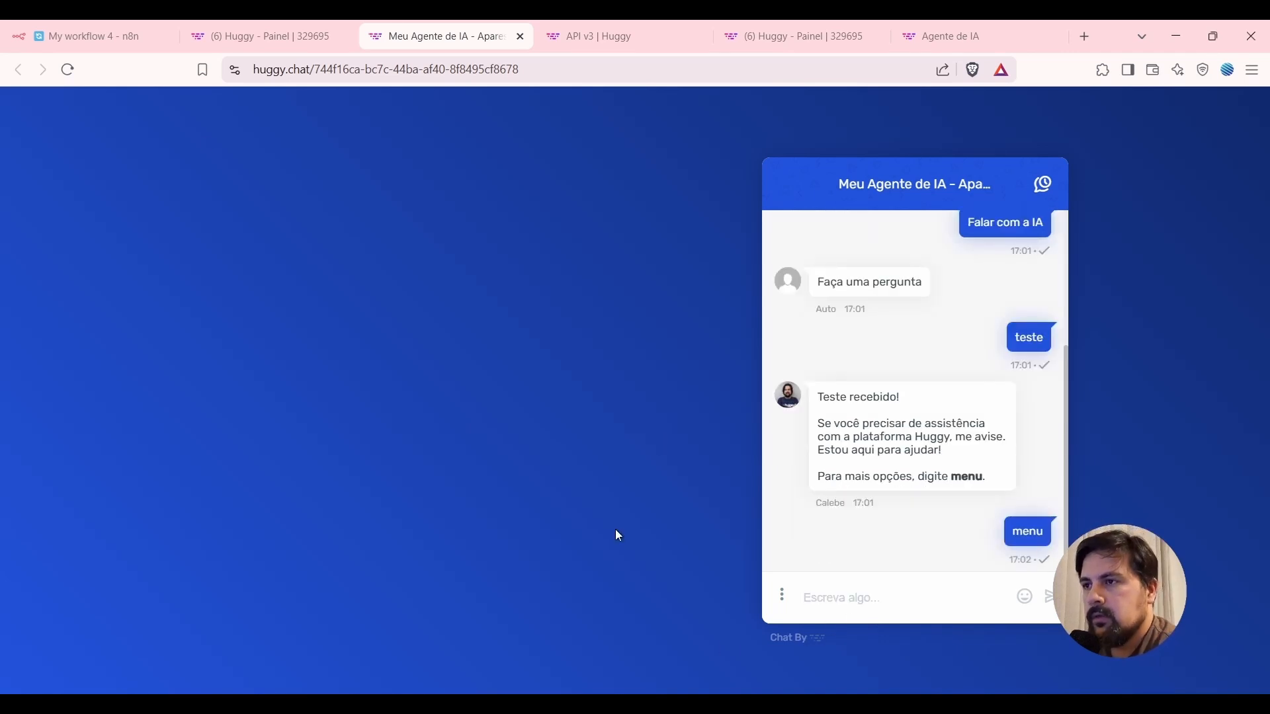
left_click(107, 27)
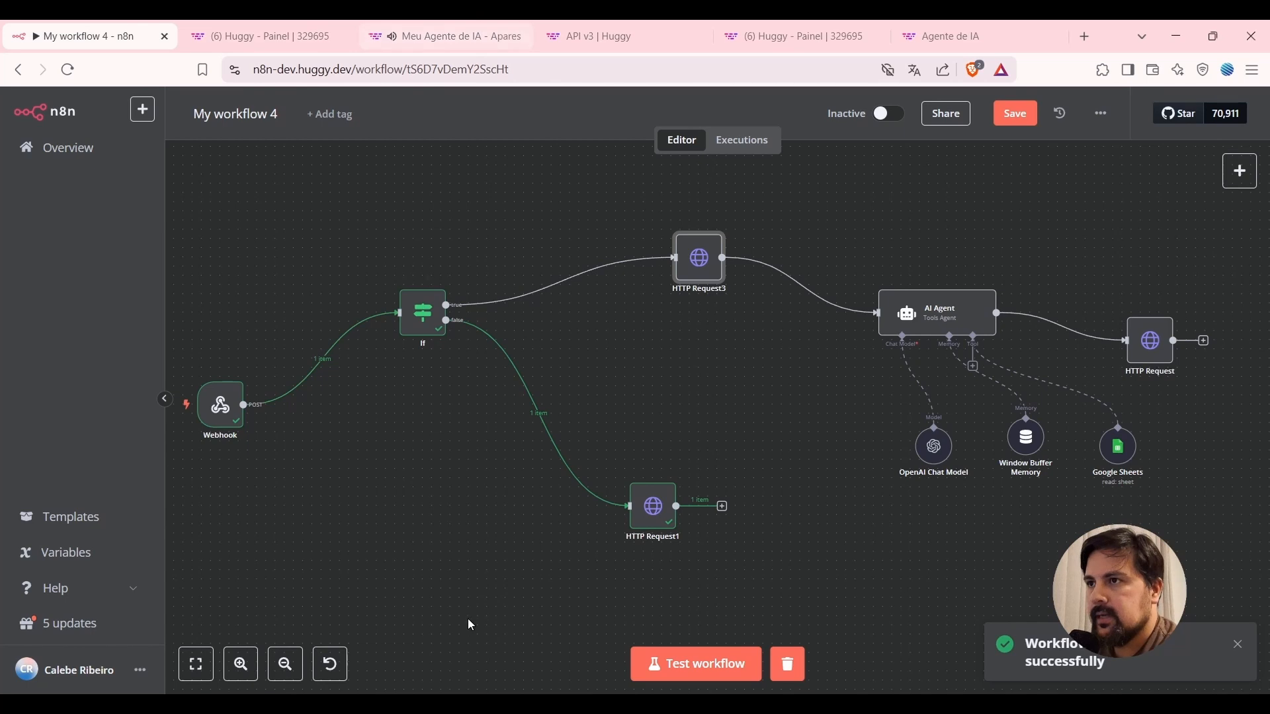
left_click(472, 30)
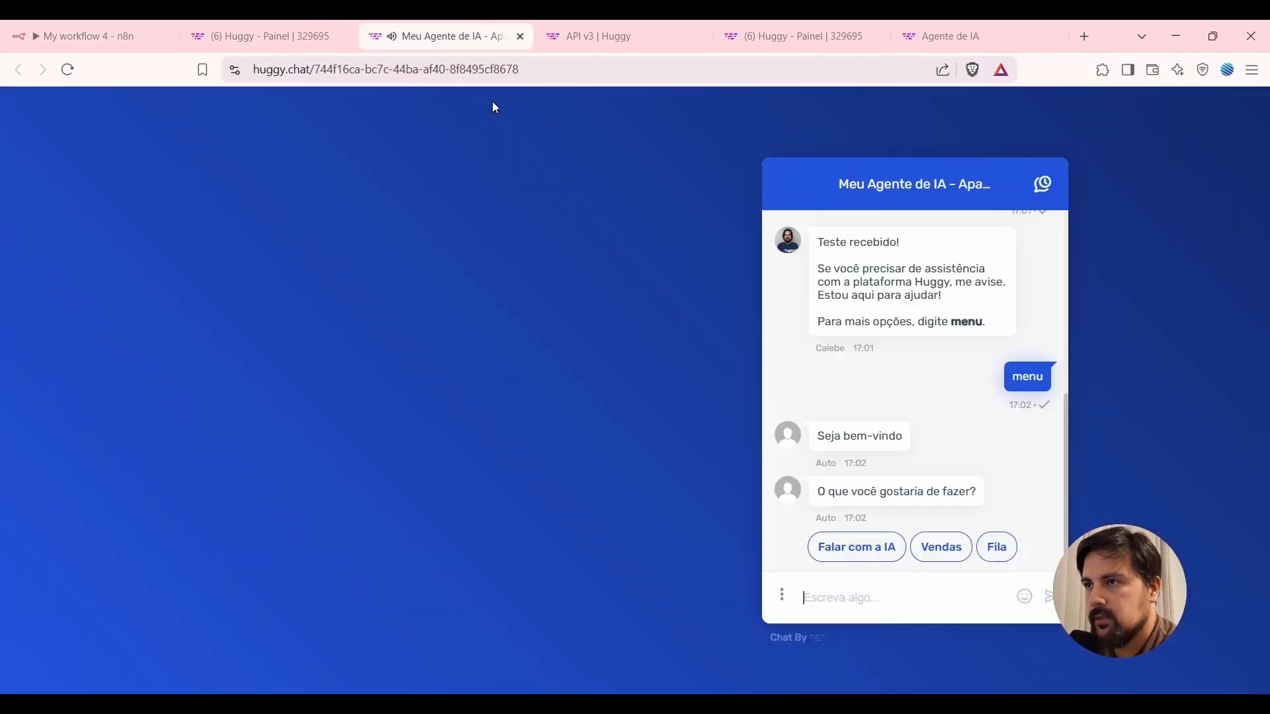
Start one more workflow test in n8n, select "Vendas" in the customer chat and send the message "Quero comprar".
left_click(155, 28)
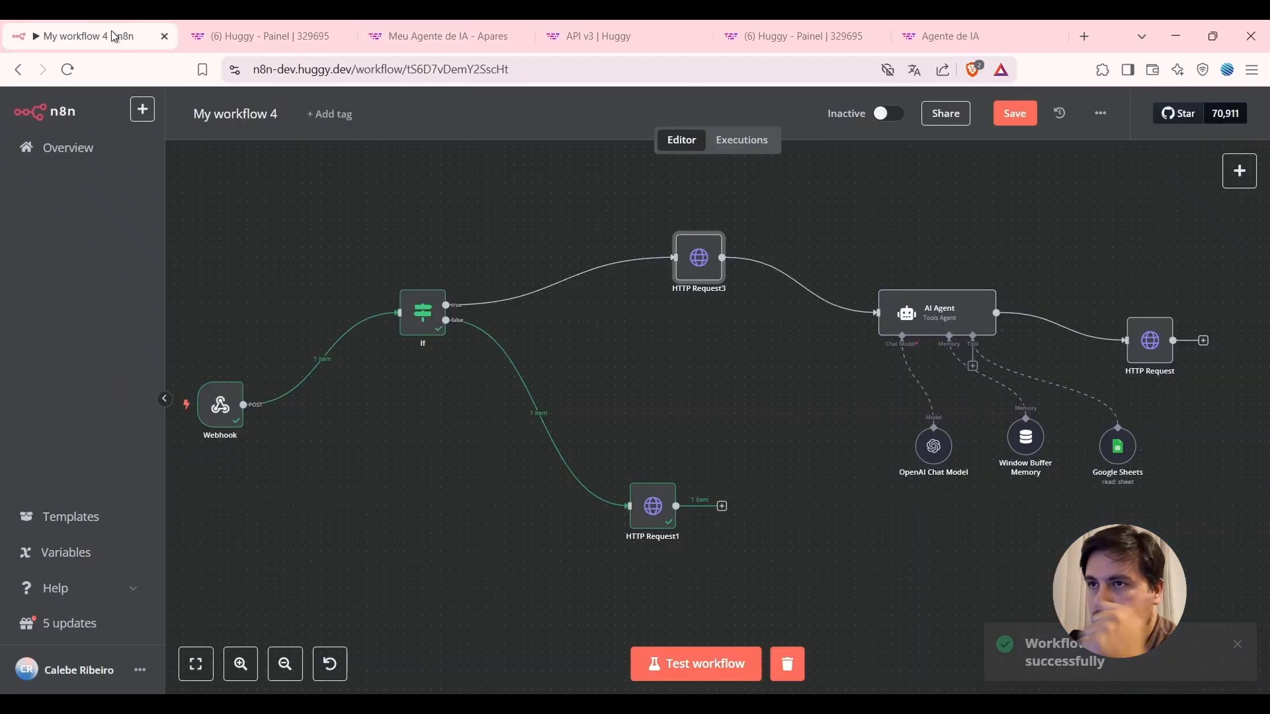
left_click(719, 670)
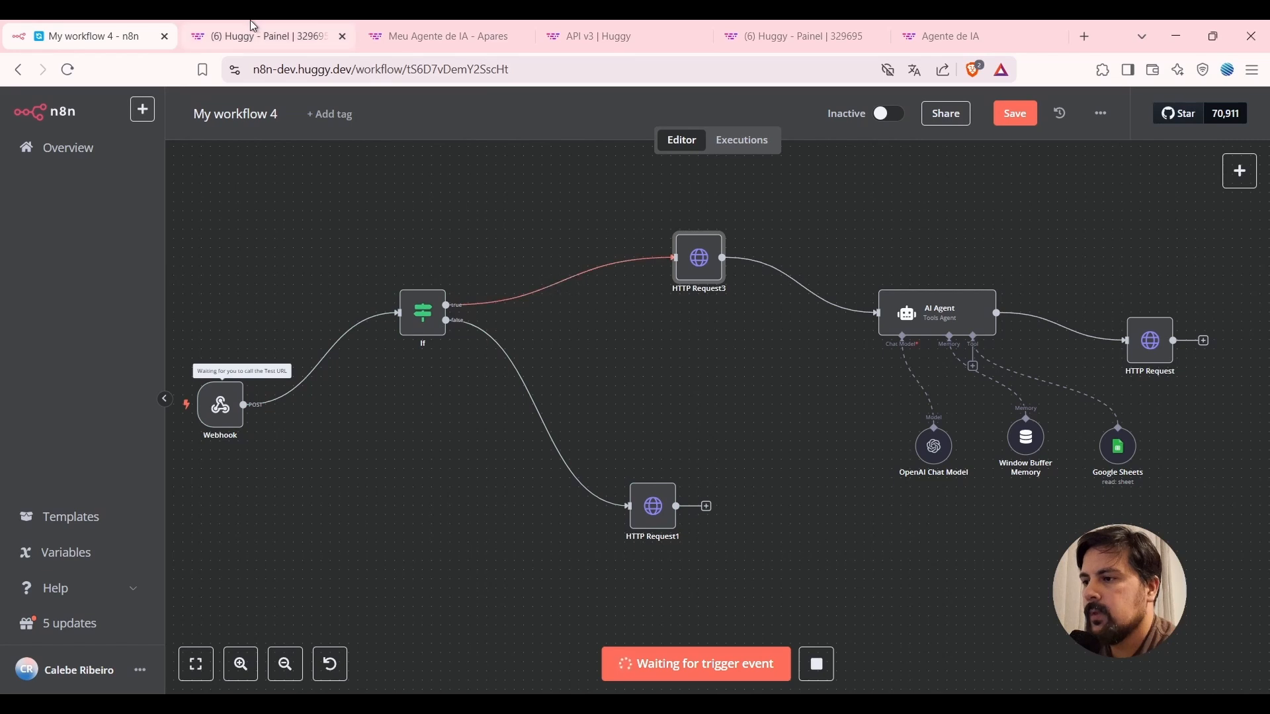
left_click(297, 29)
left_click(411, 30)
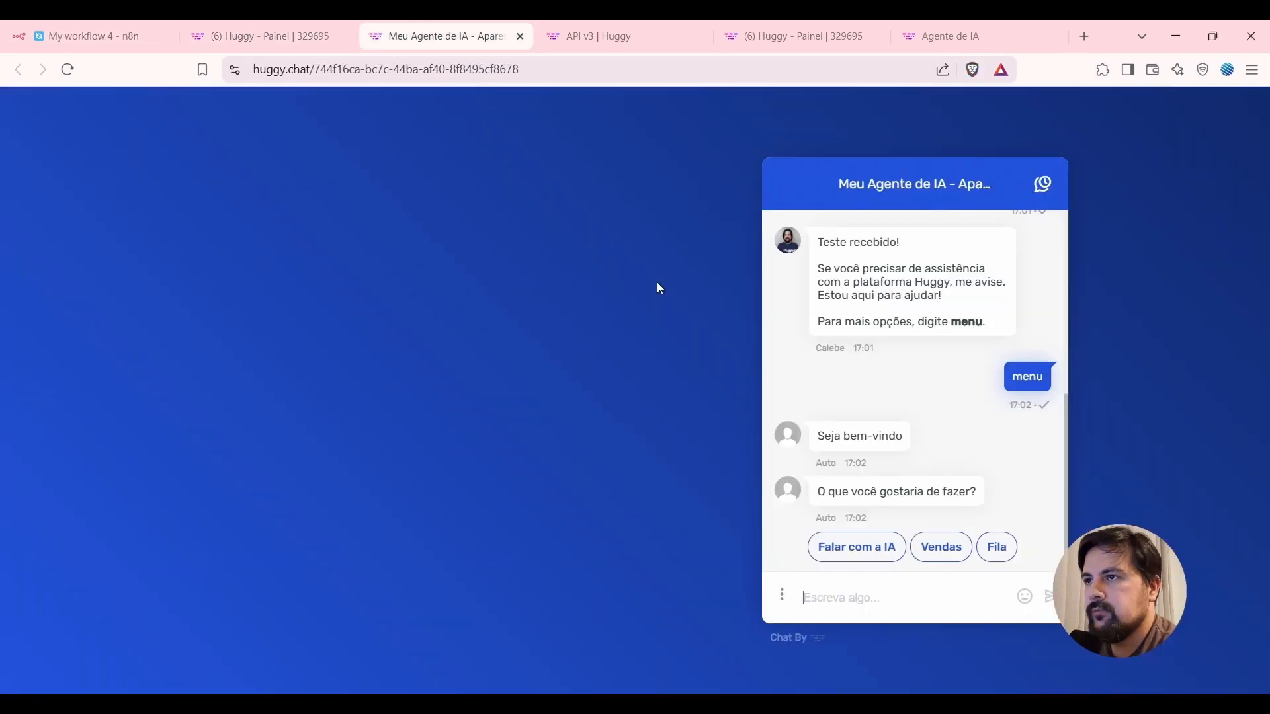
left_click(944, 548)
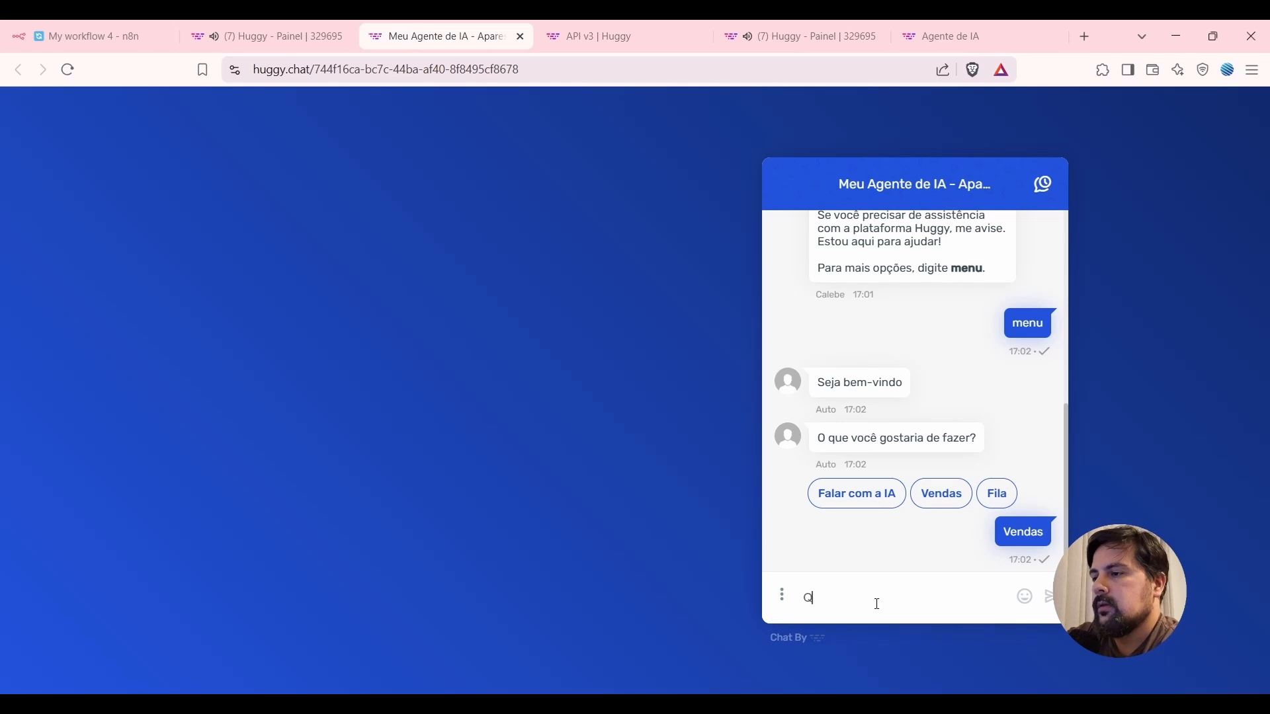
left_click(89, 30)
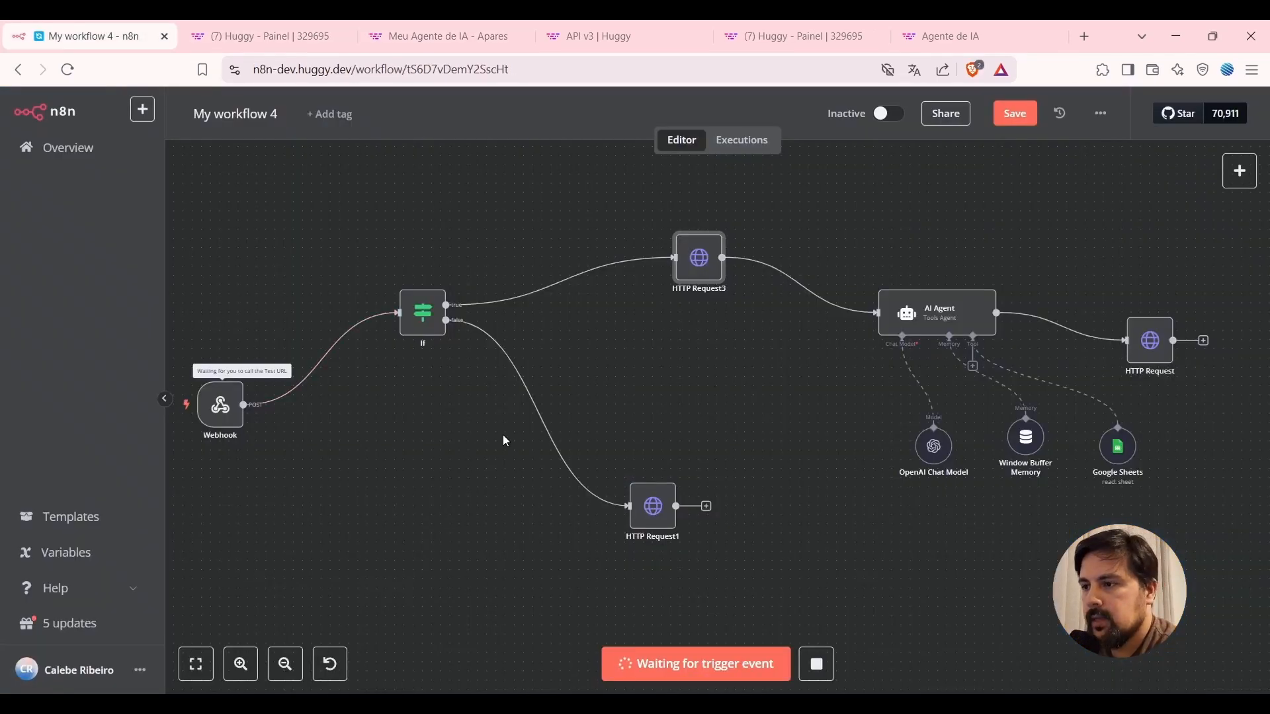
left_click(486, 46)
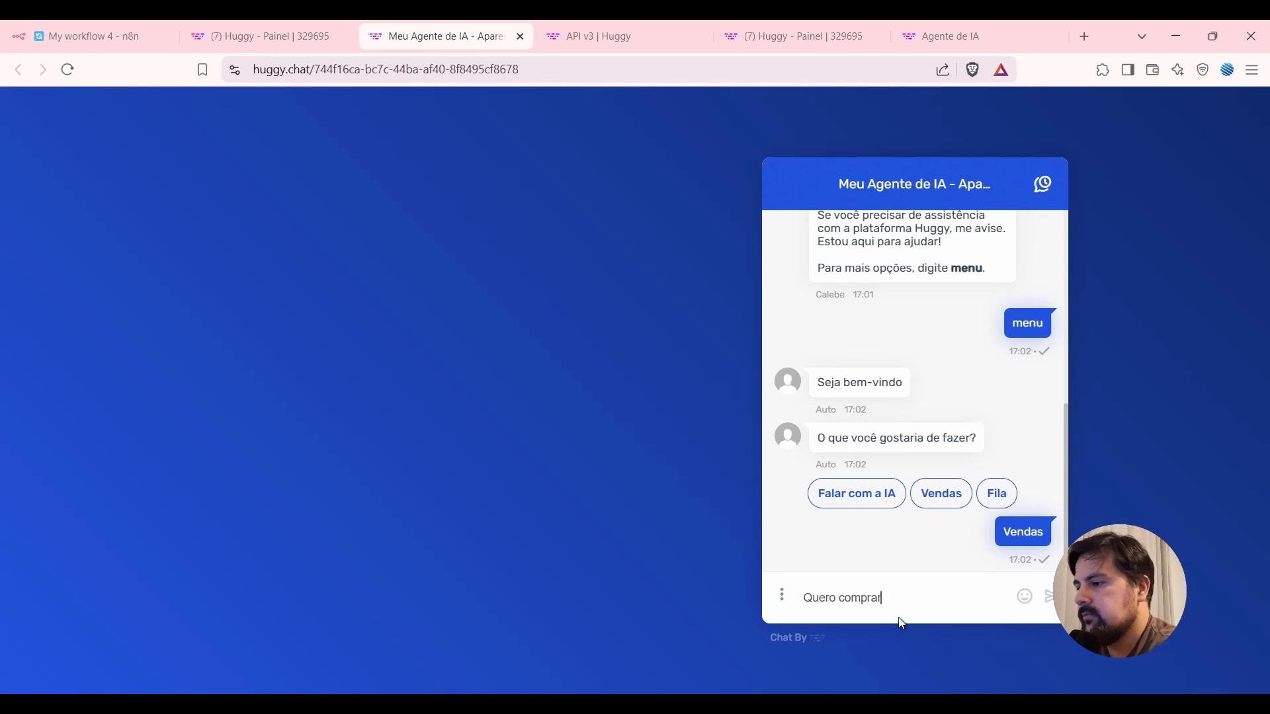
key("Return")
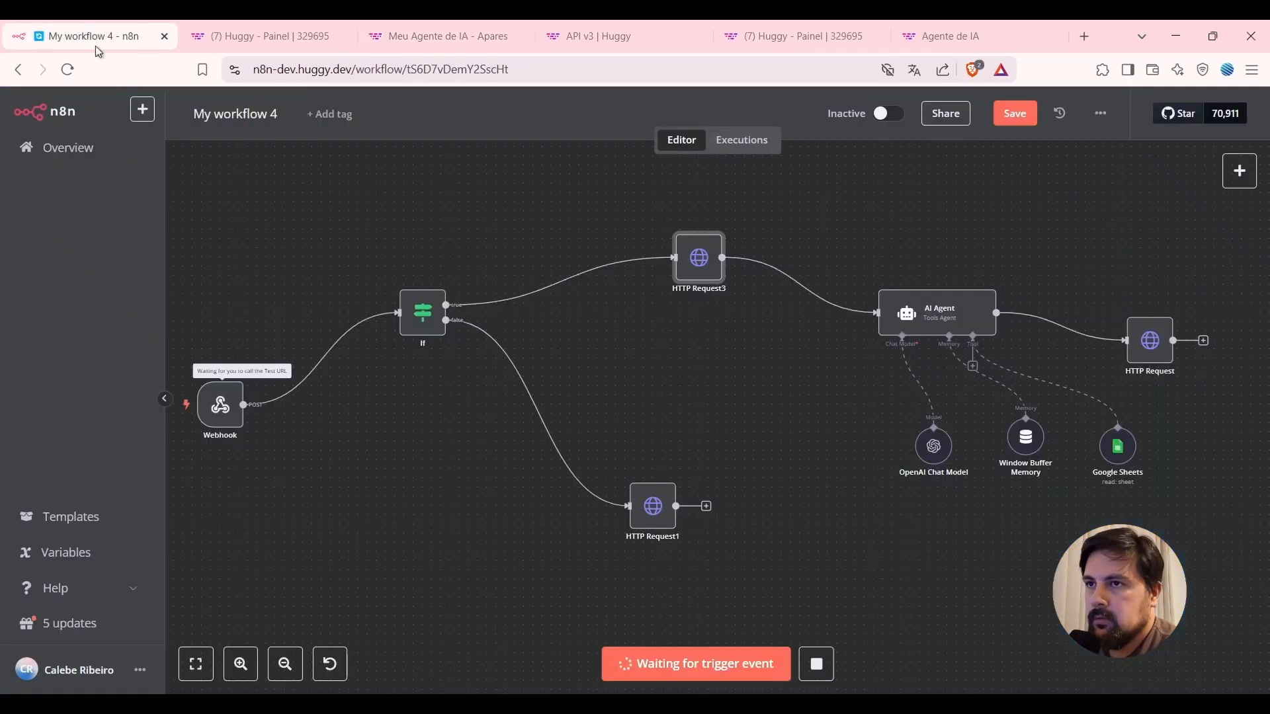
Open the HTTP Request3 node in n8n and examine the tag name returned in its output.
left_click(78, 30)
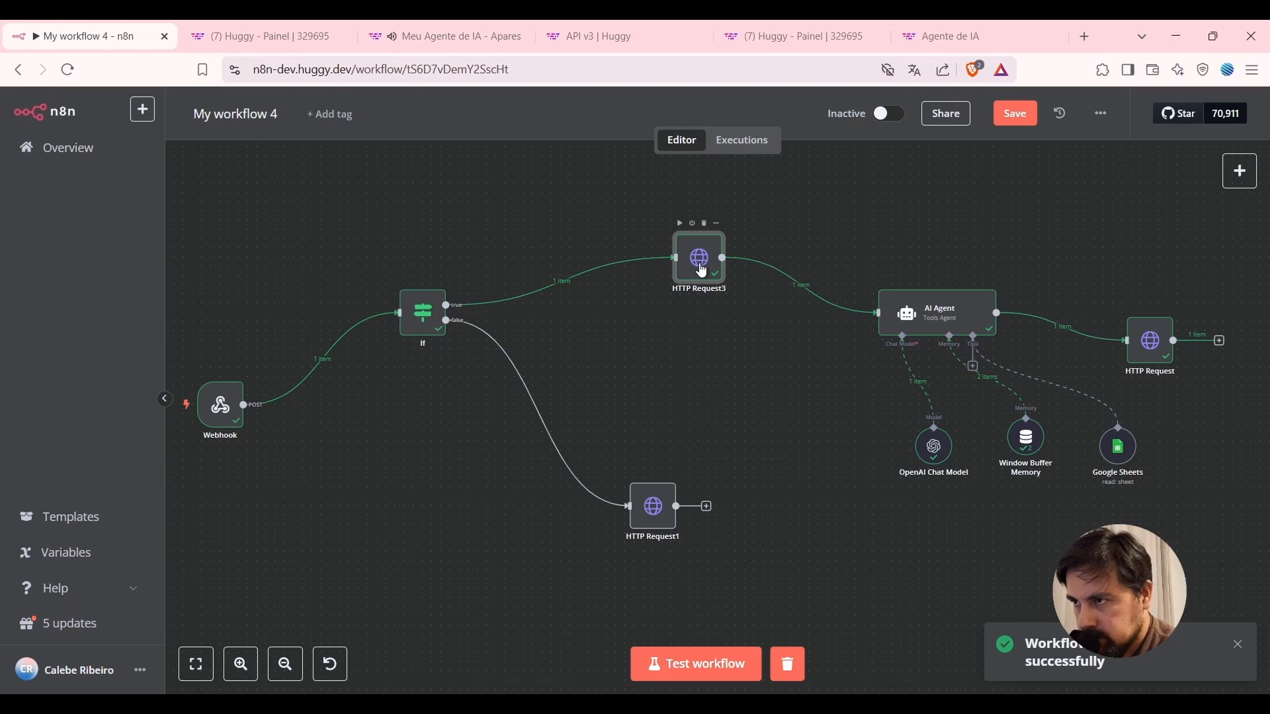
double_click(702, 271)
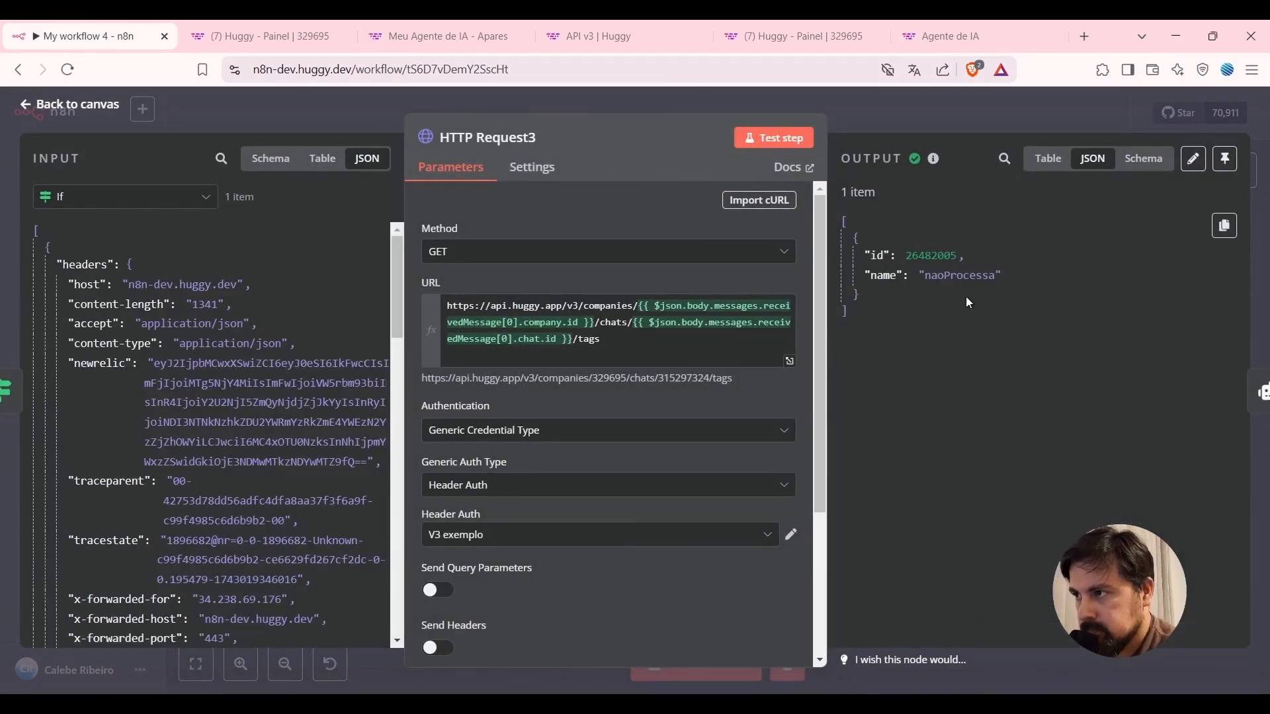
double_click(976, 275)
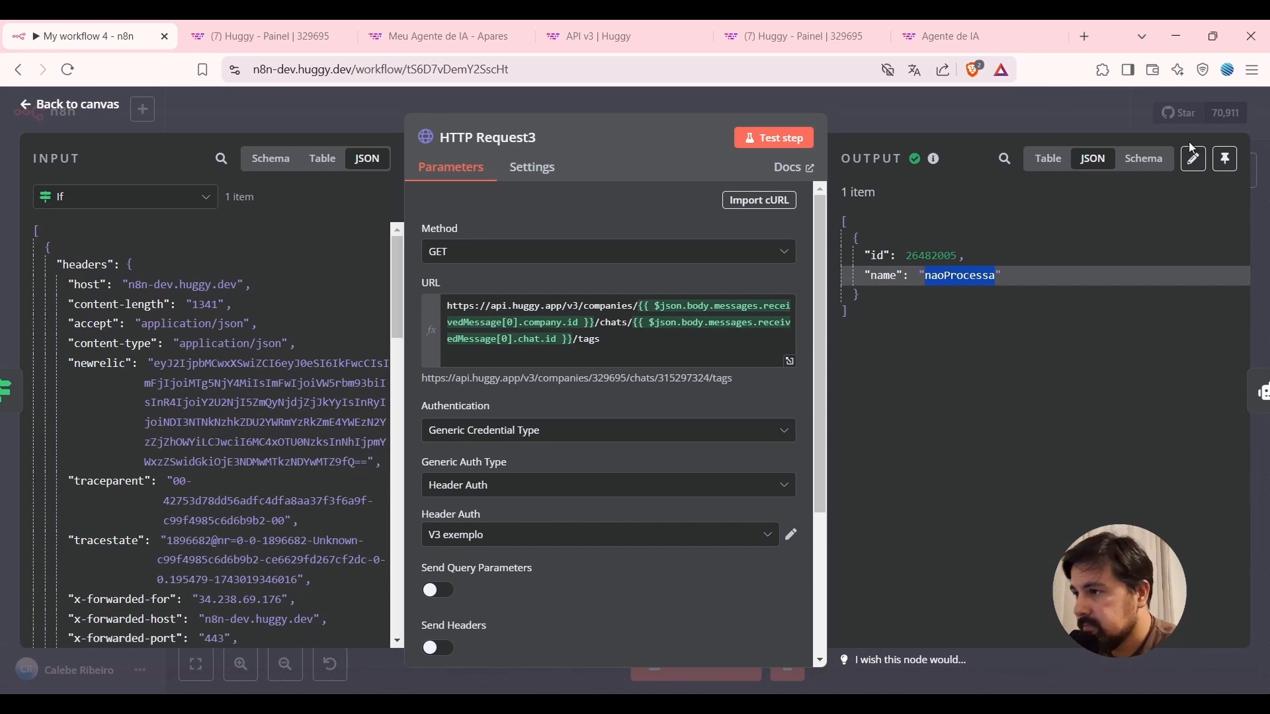
Close the HTTP Request3 node and shift the If, HTTP Request1 and HTTP Request3 nodes closer to the Webhook to free space before the AI Agent.
left_click(969, 111)
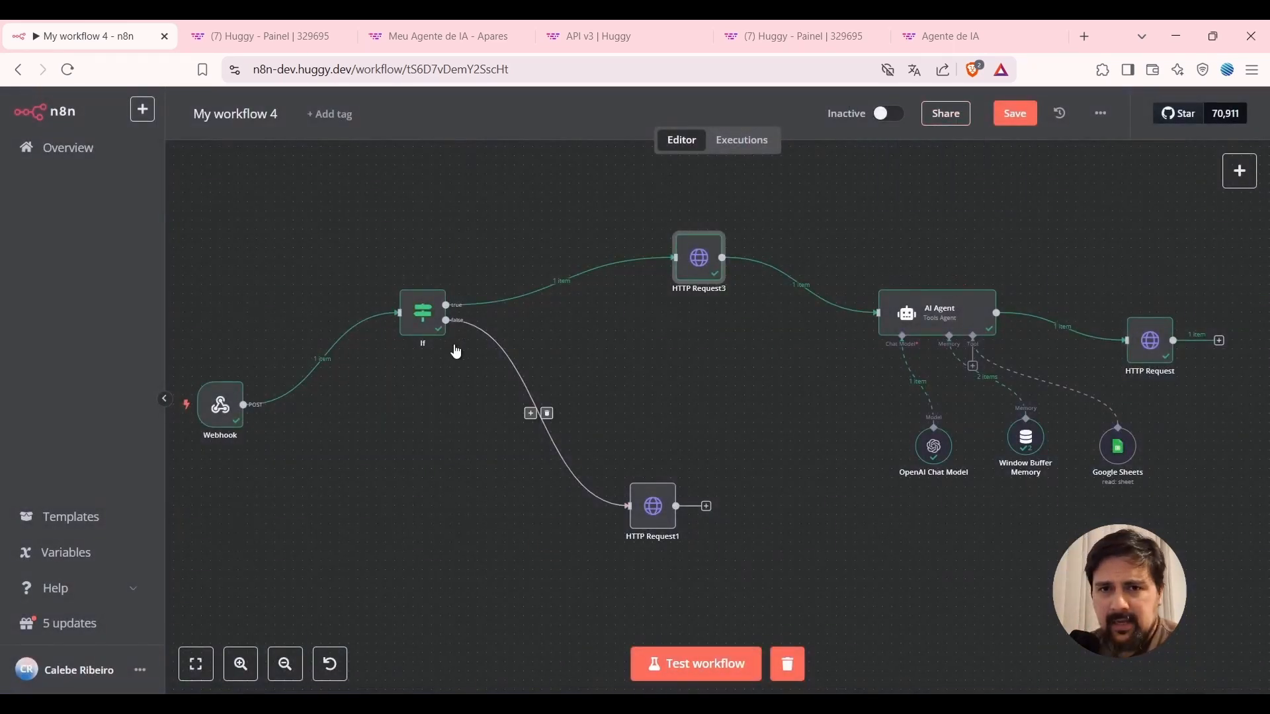
left_click_drag(430, 324, 395, 333)
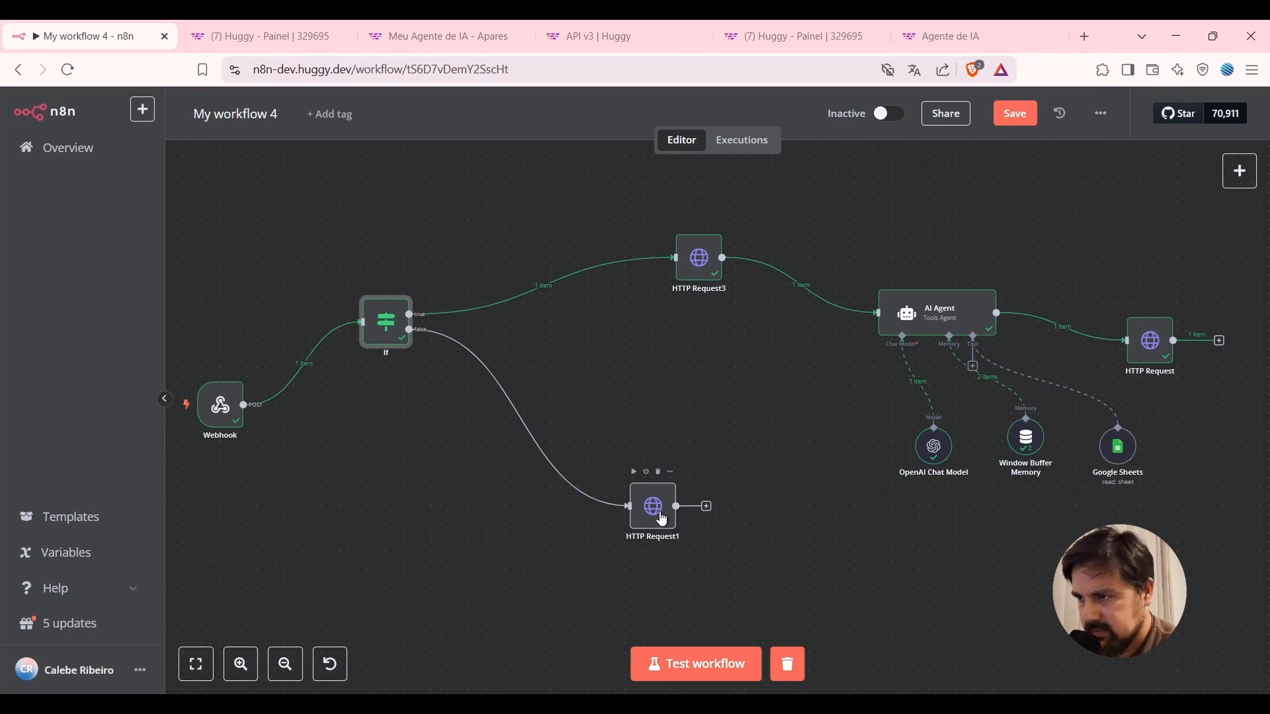
left_click_drag(662, 520, 580, 506)
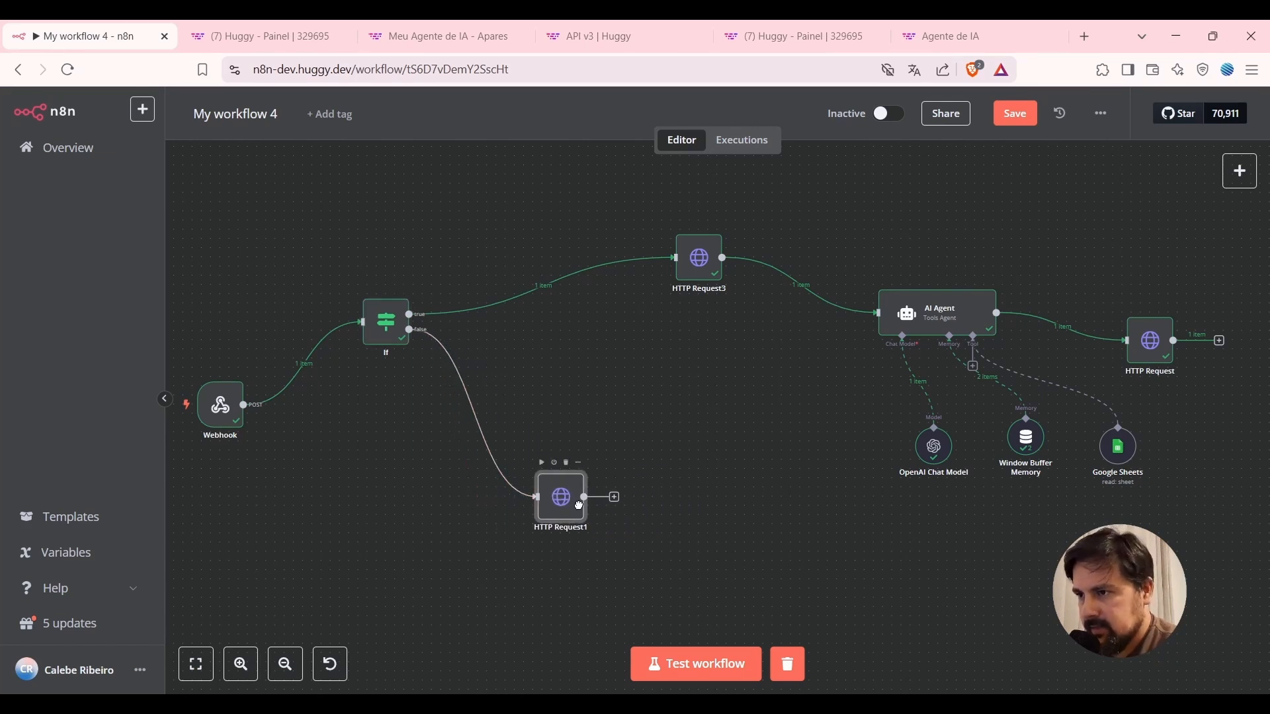
left_click_drag(711, 276, 600, 274)
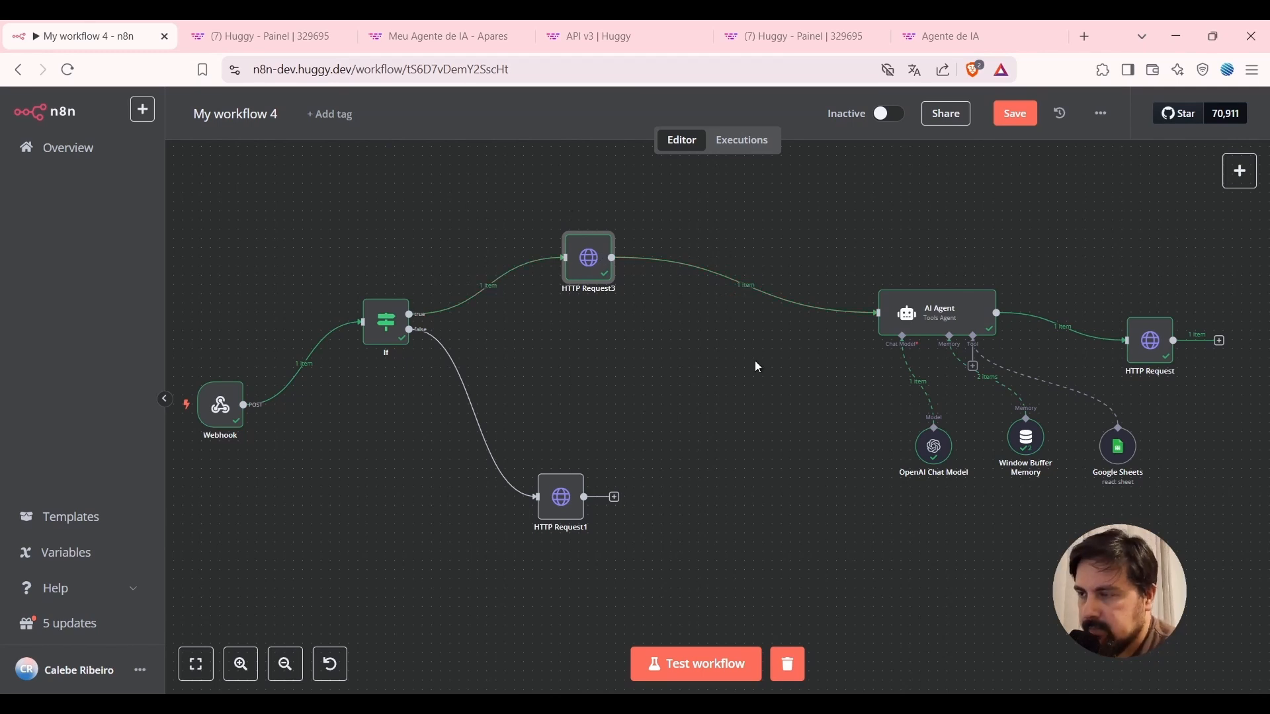
Insert an If node between HTTP Request3 and AI Agent with the condition {{ $json.name }} is equal to "ia".
left_click(738, 287)
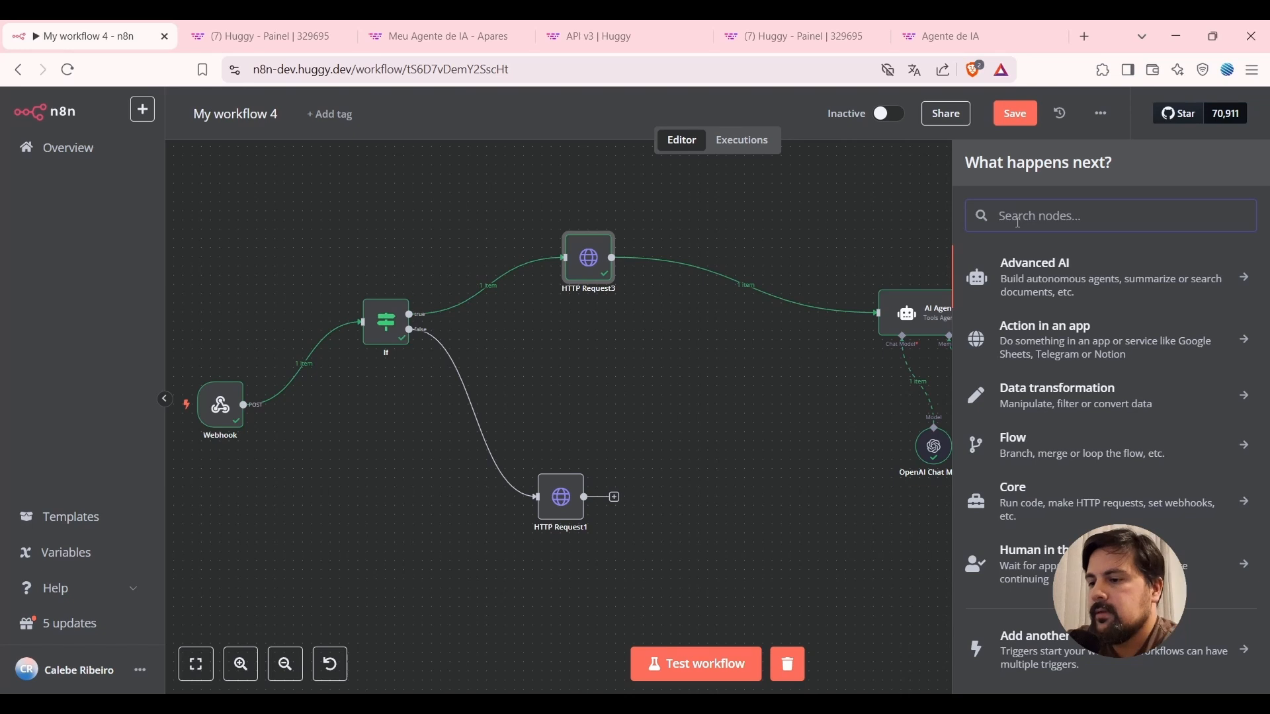
type("if")
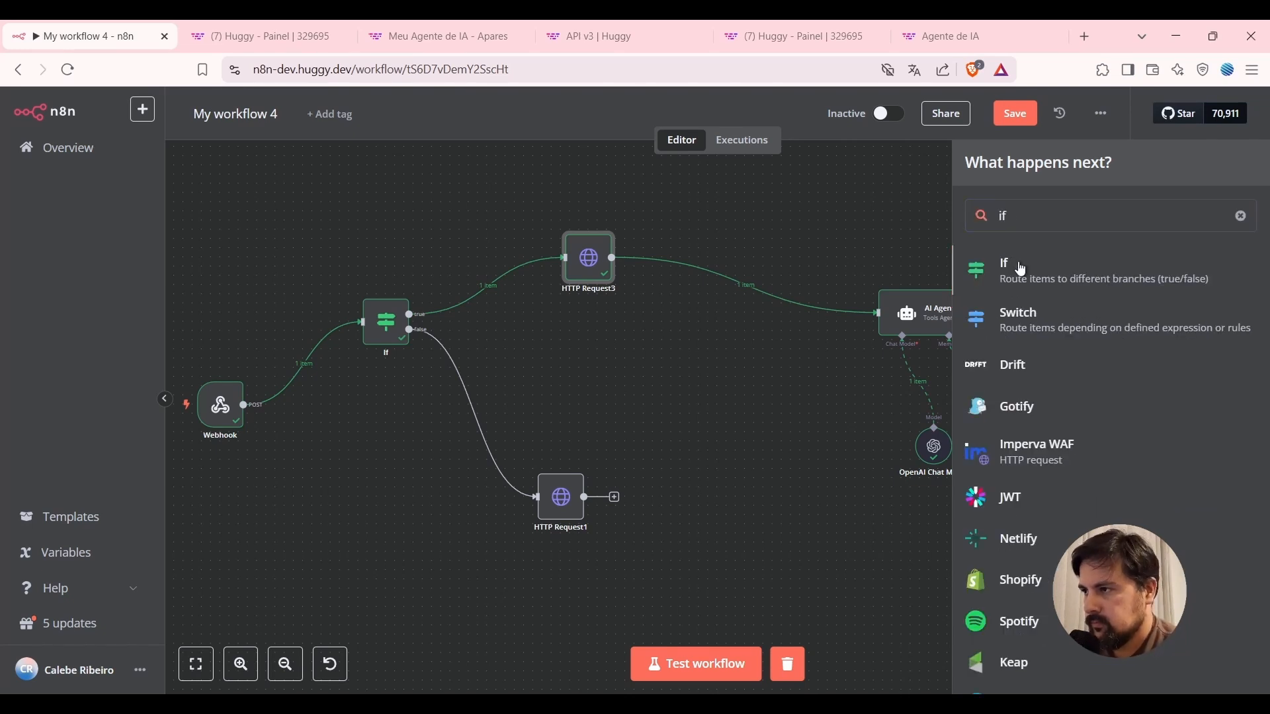
left_click(1193, 271)
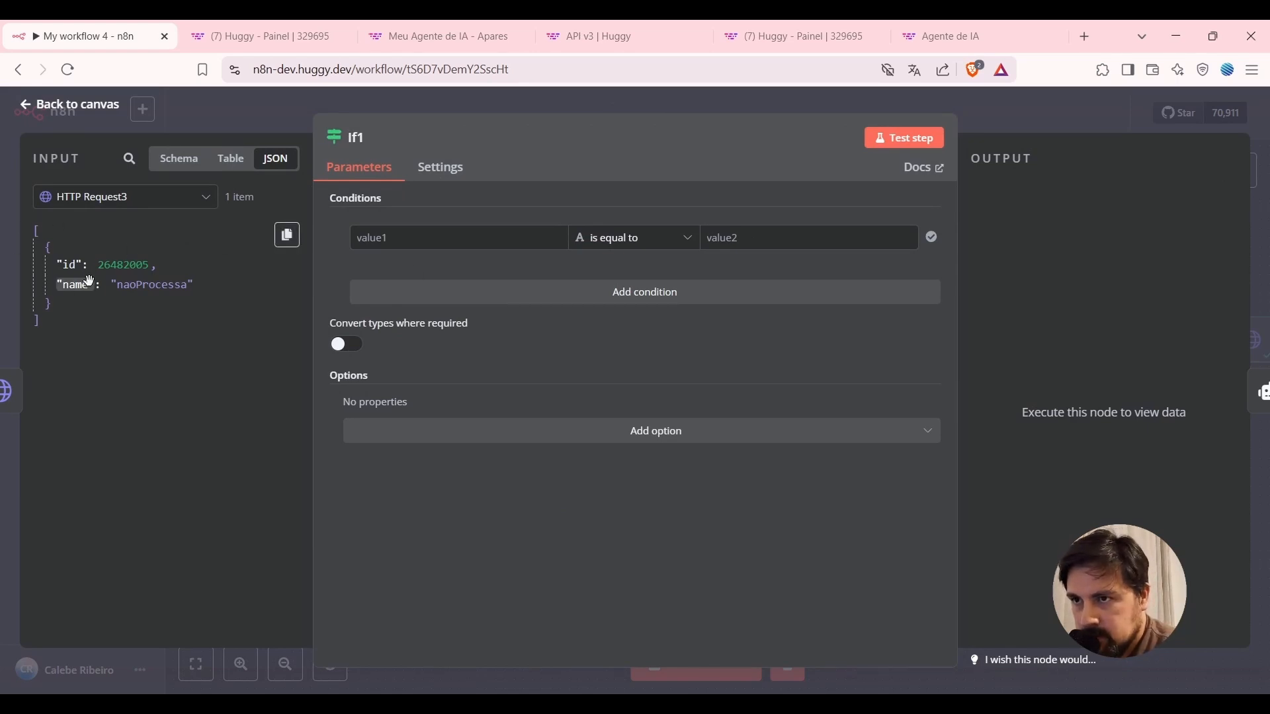
left_click_drag(69, 289, 425, 238)
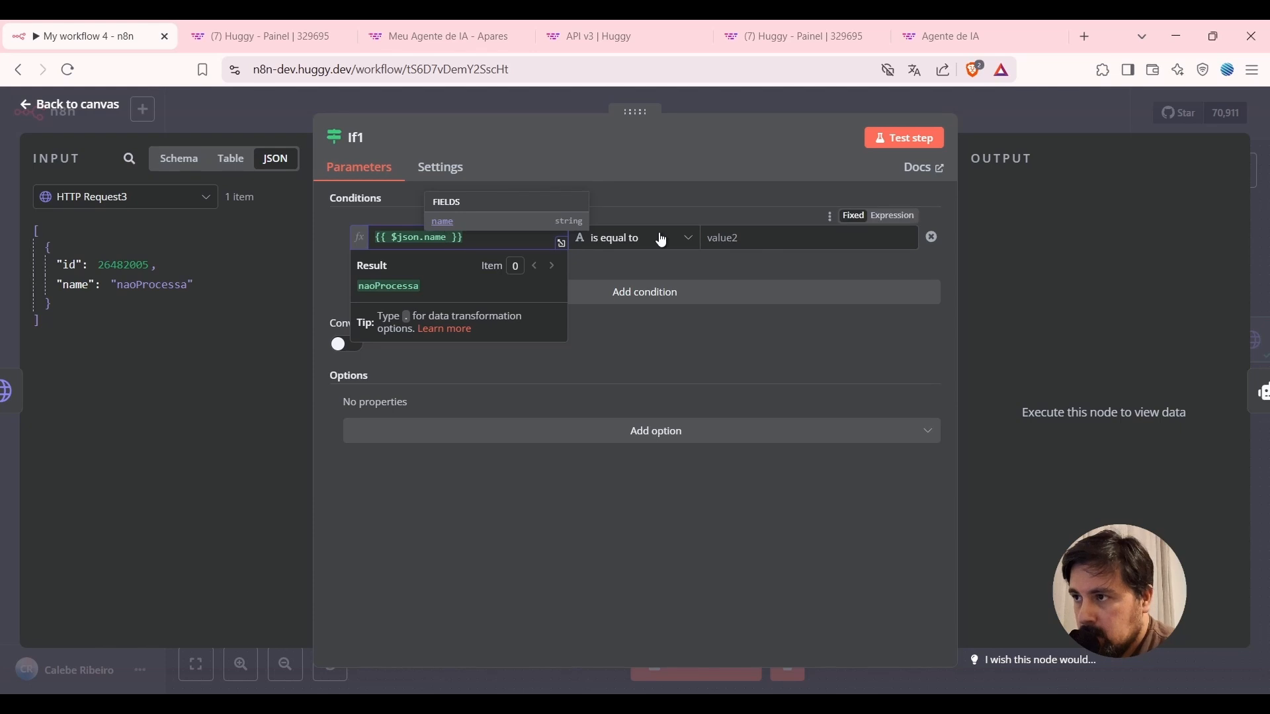
left_click(775, 241)
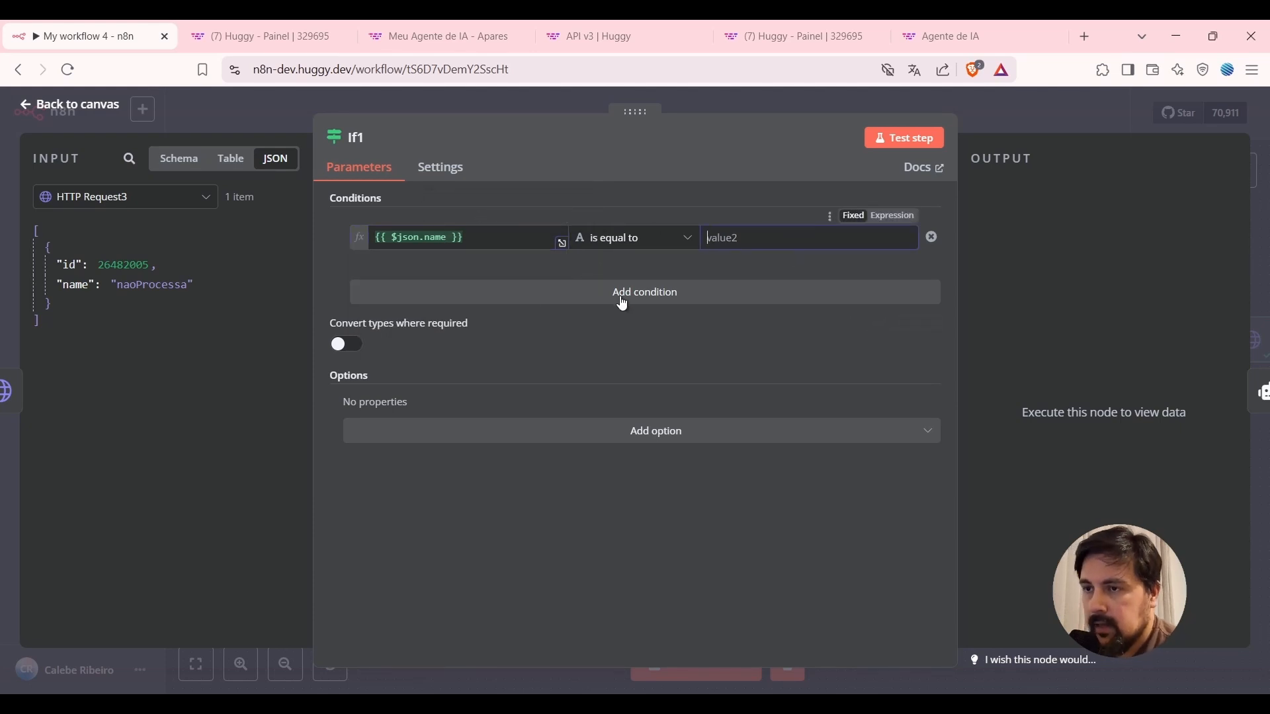
type("ia")
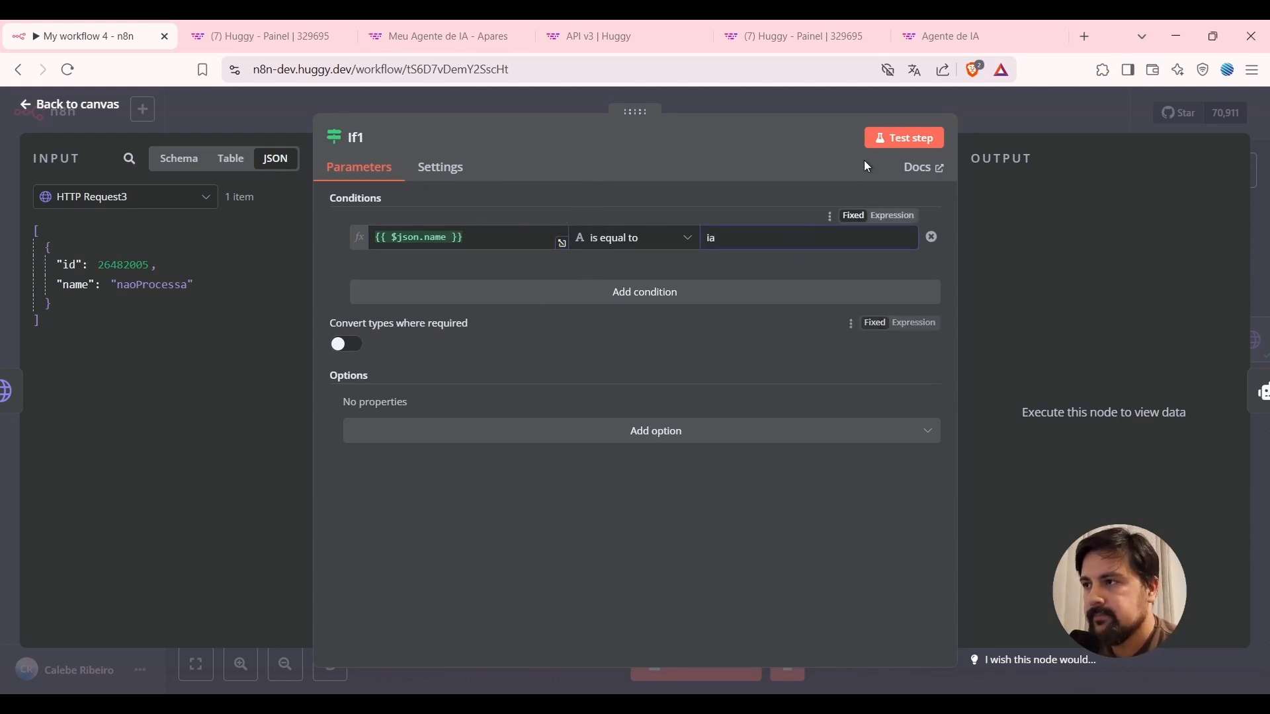
Test the new If node on its own, check its False Branch output and return to the canvas.
left_click(916, 141)
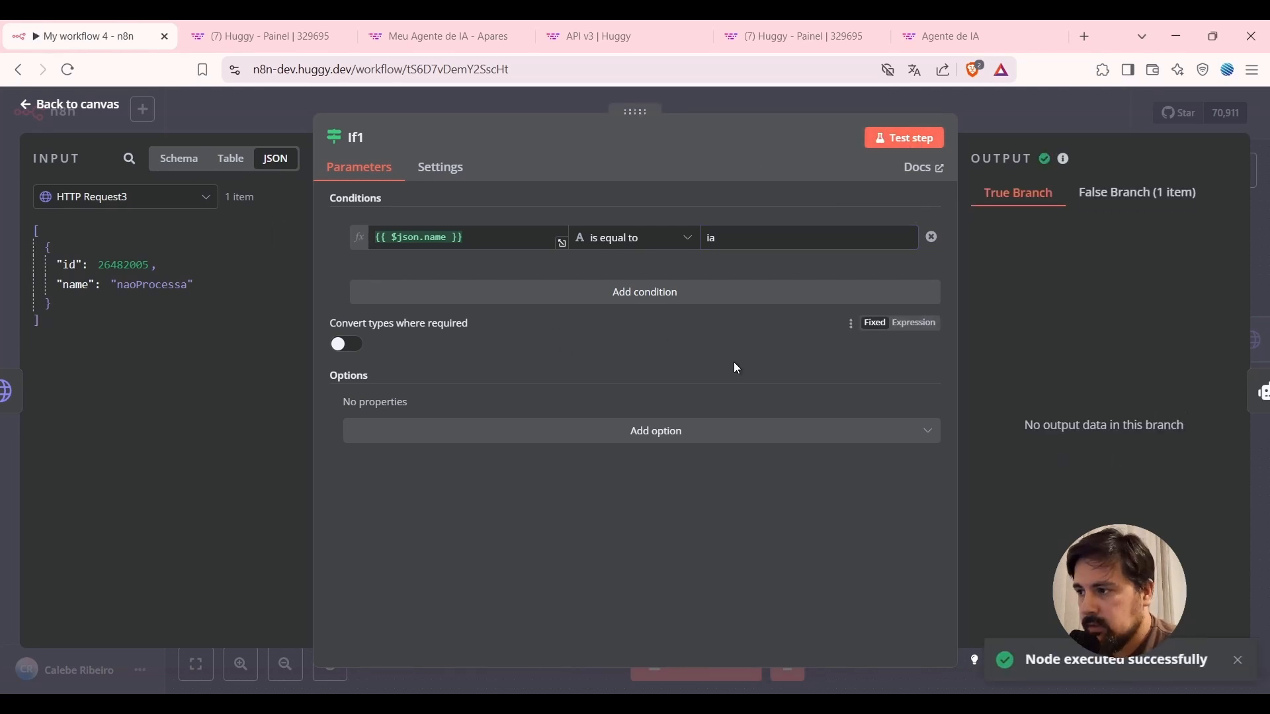
left_click(1138, 193)
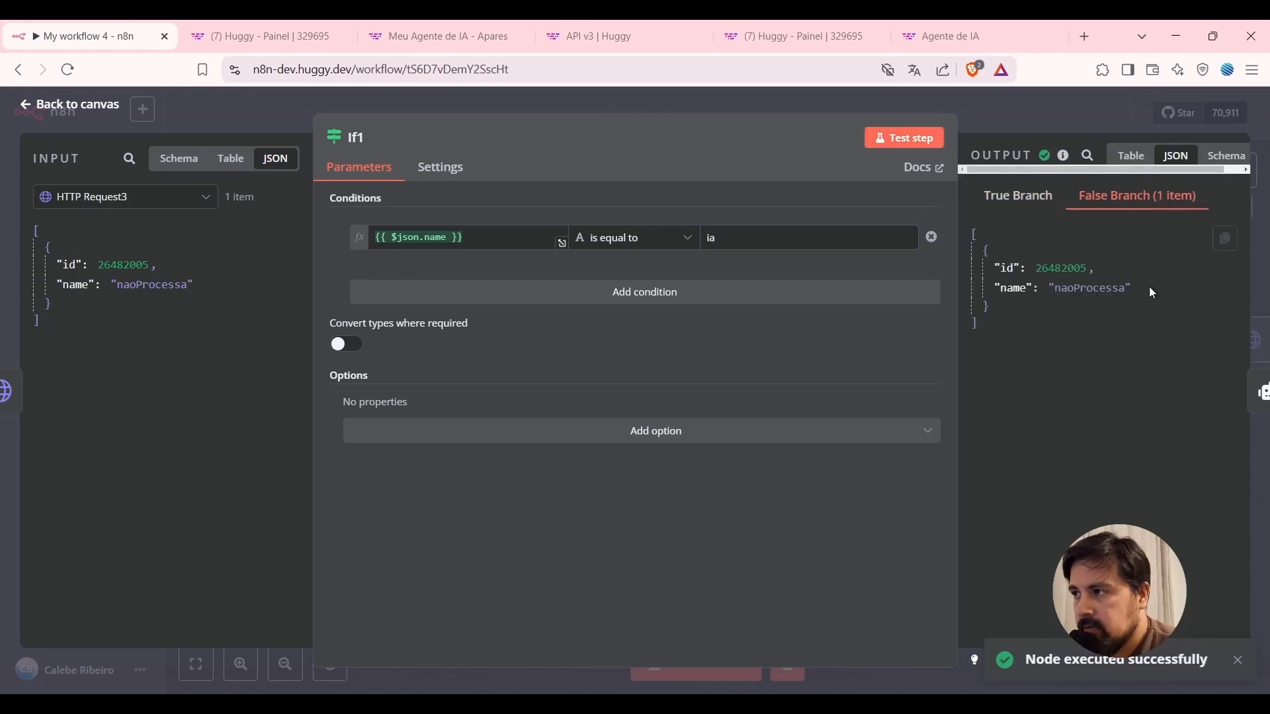
left_click(1056, 115)
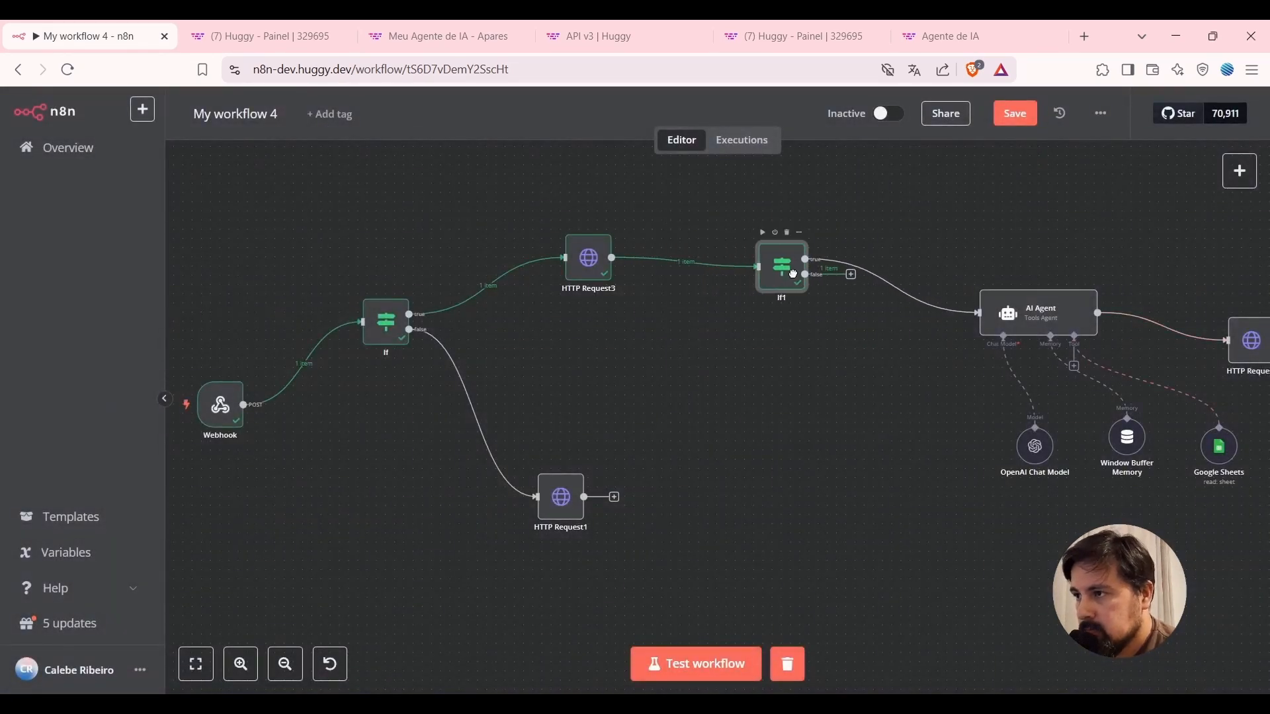
left_click(857, 457)
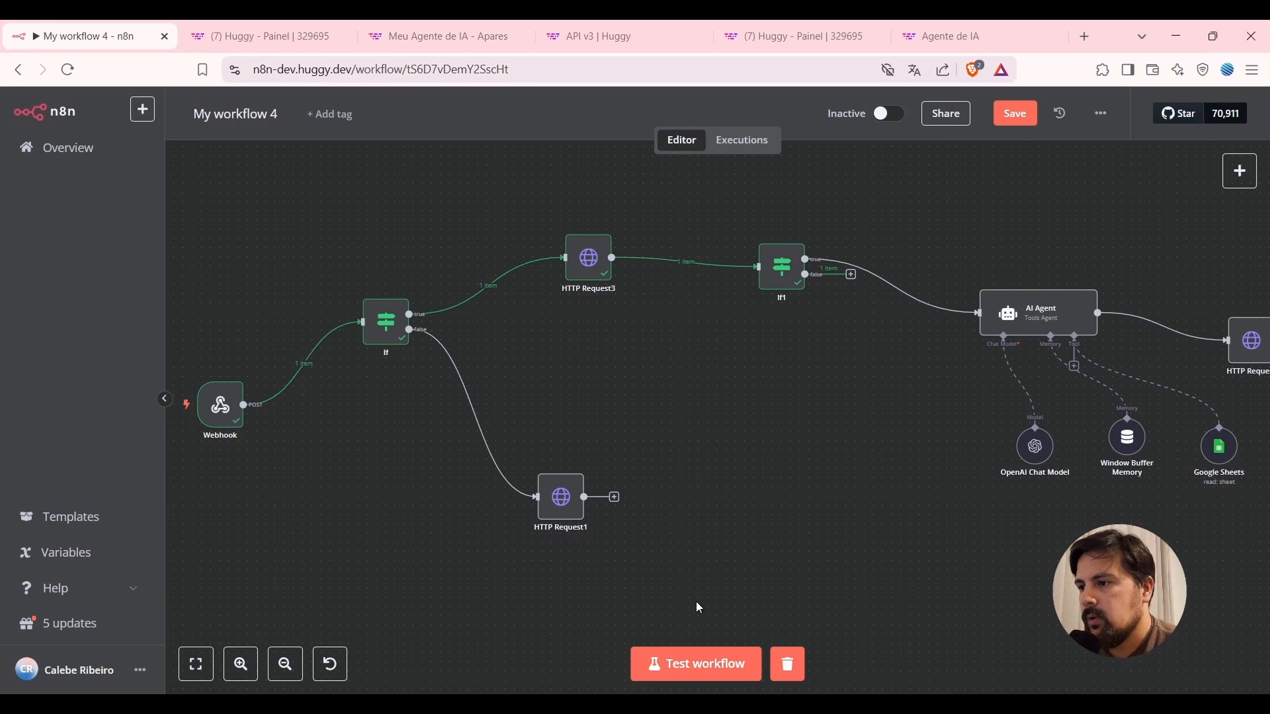
Start a workflow test in n8n and open a new conversation in the Huggy customer chat with the message "oi".
left_click(702, 665)
left_click(440, 37)
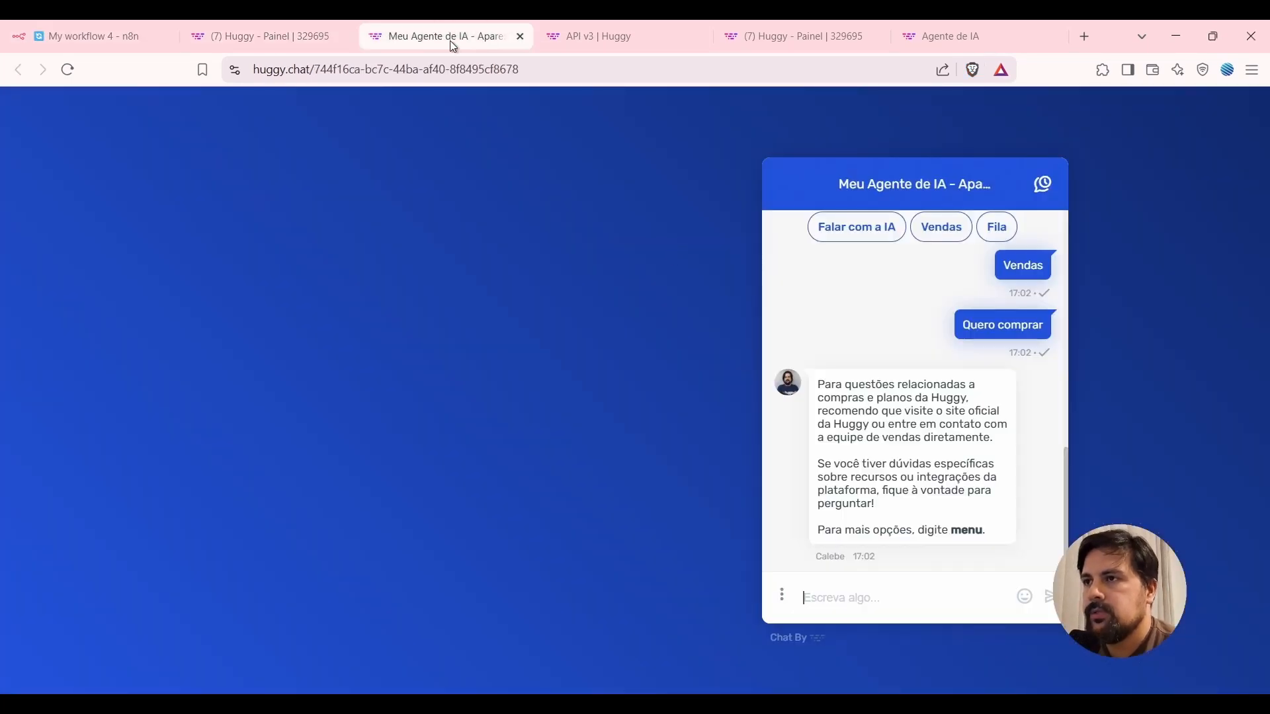
left_click(1042, 184)
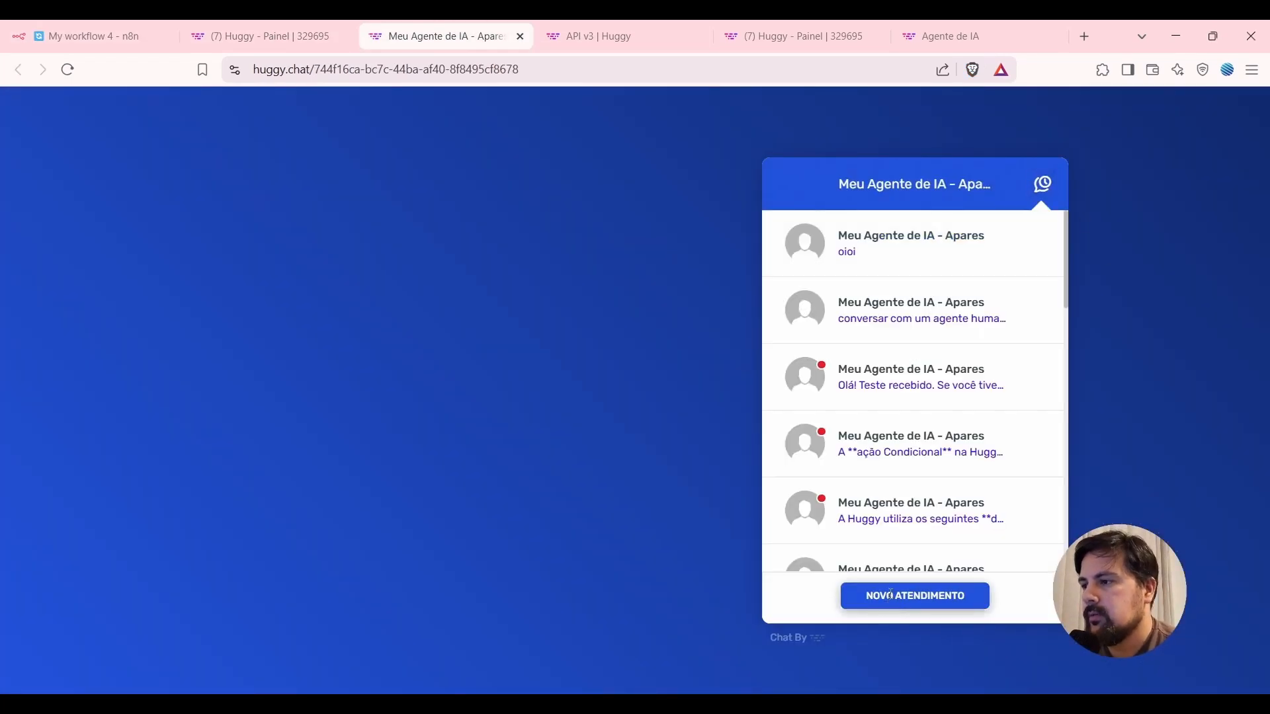
left_click(894, 598)
type("oi")
key("Return")
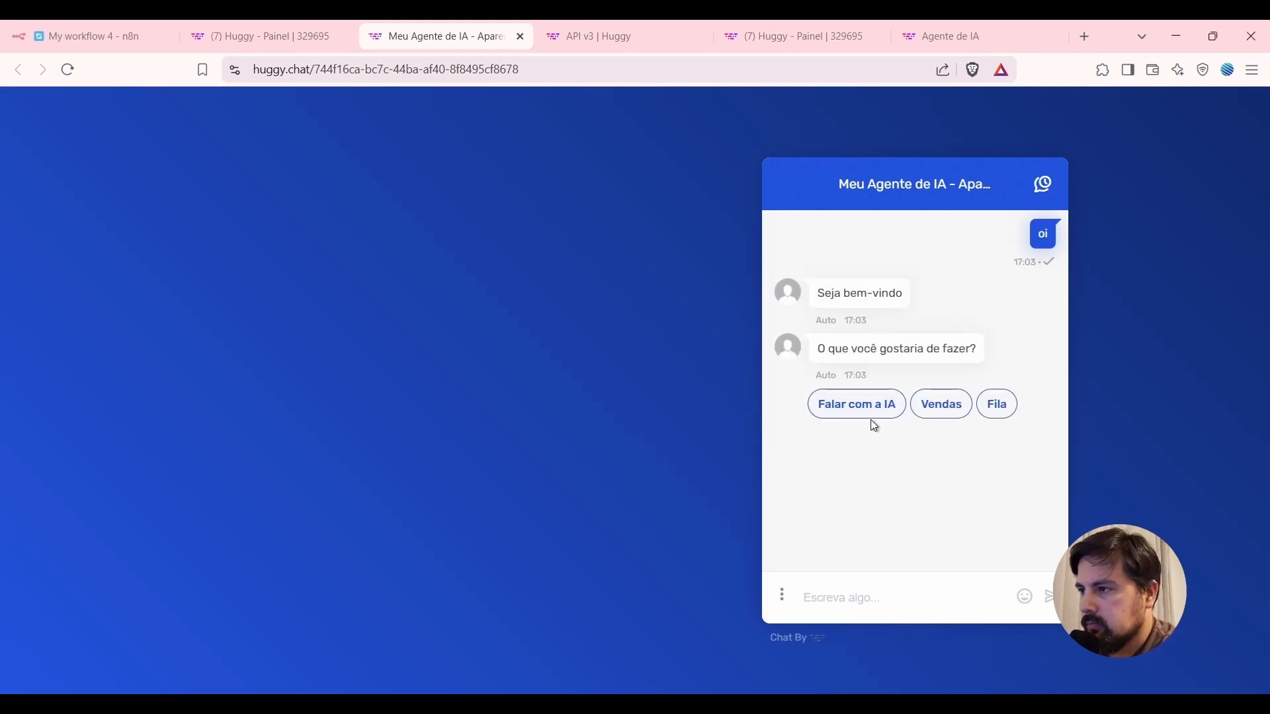
Choose "Falar com a IA" in the customer chat and send the message "teste".
left_click(861, 410)
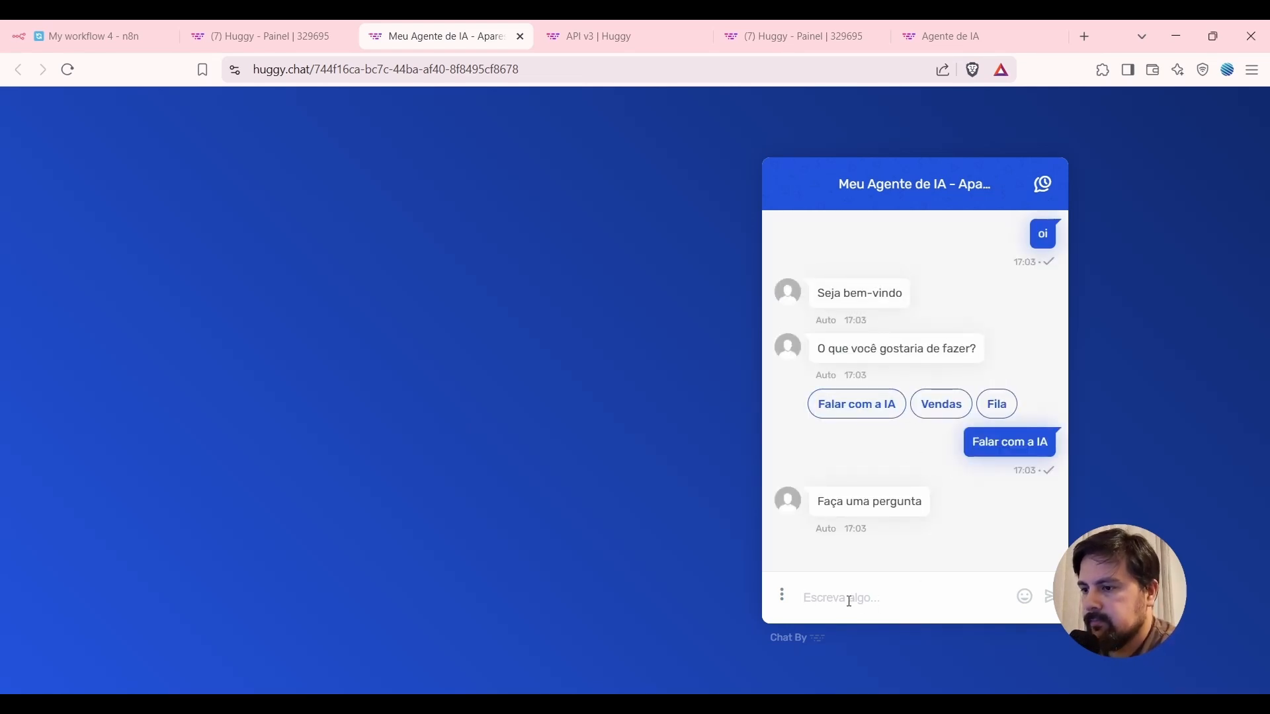
type("teste")
key("Return")
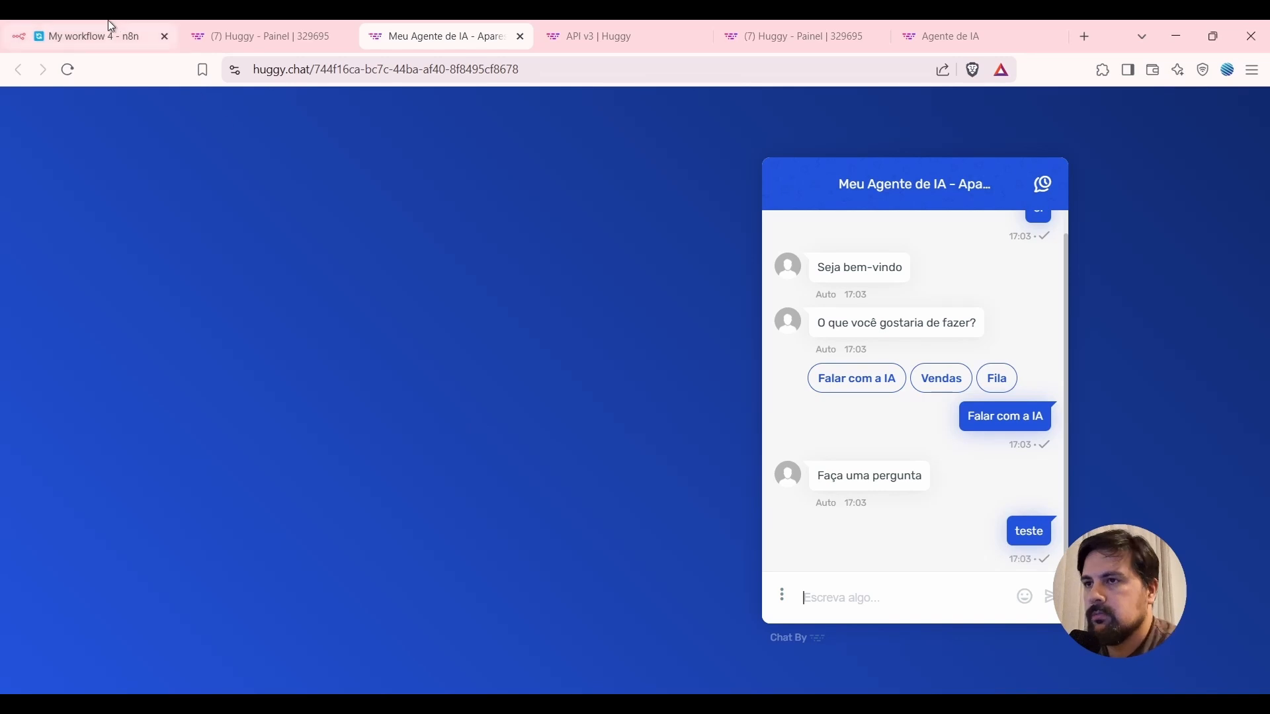
Return to n8n and examine the If1 node's input tag and output branch for the executed test.
left_click(111, 27)
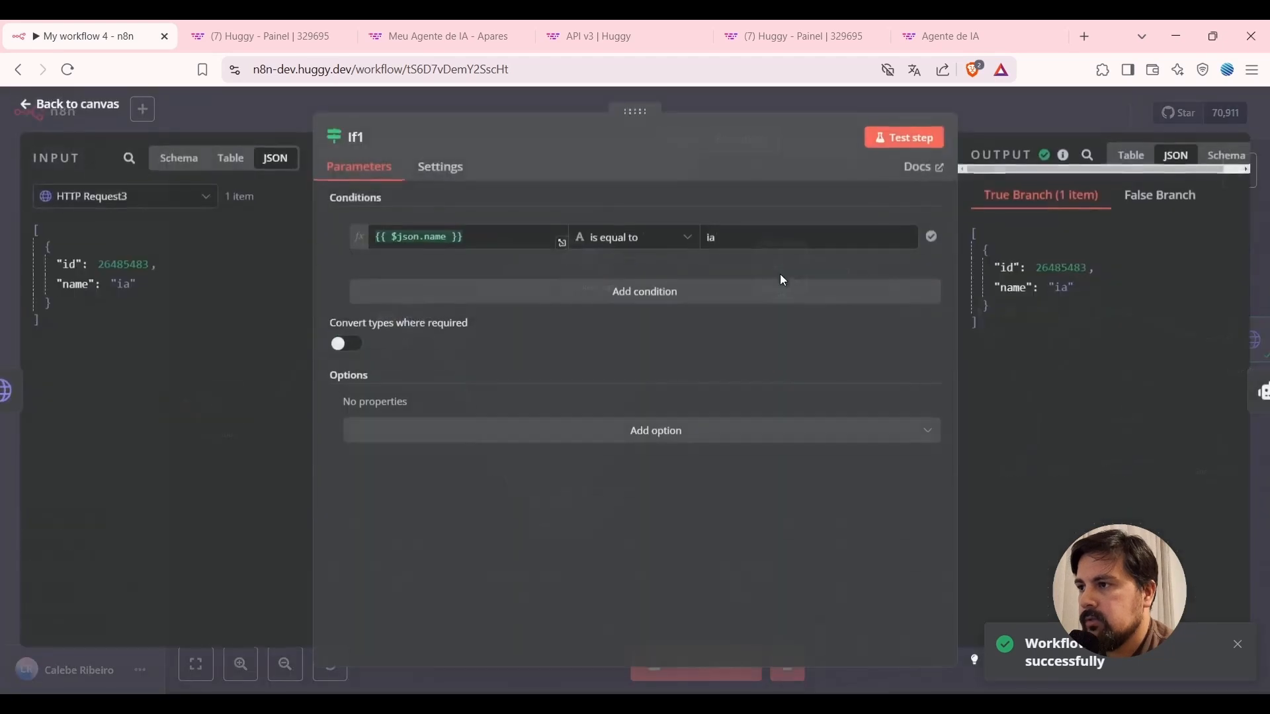
double_click(781, 277)
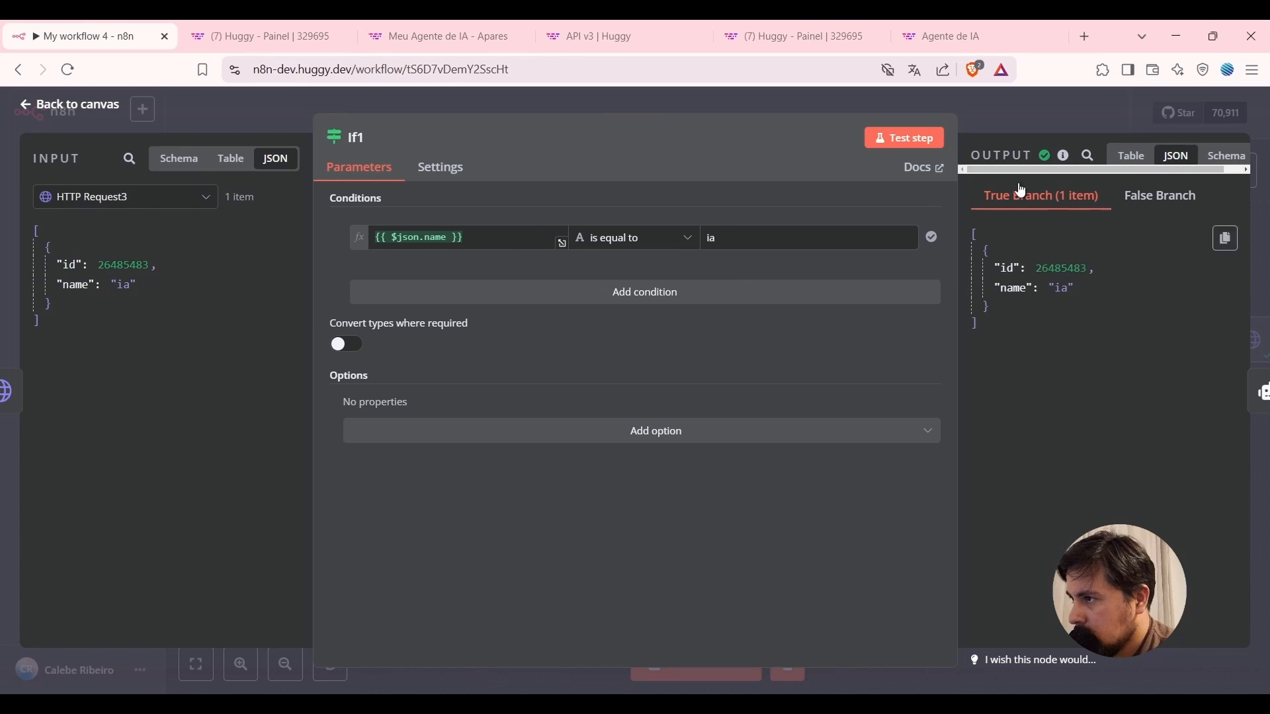
left_click(1028, 116)
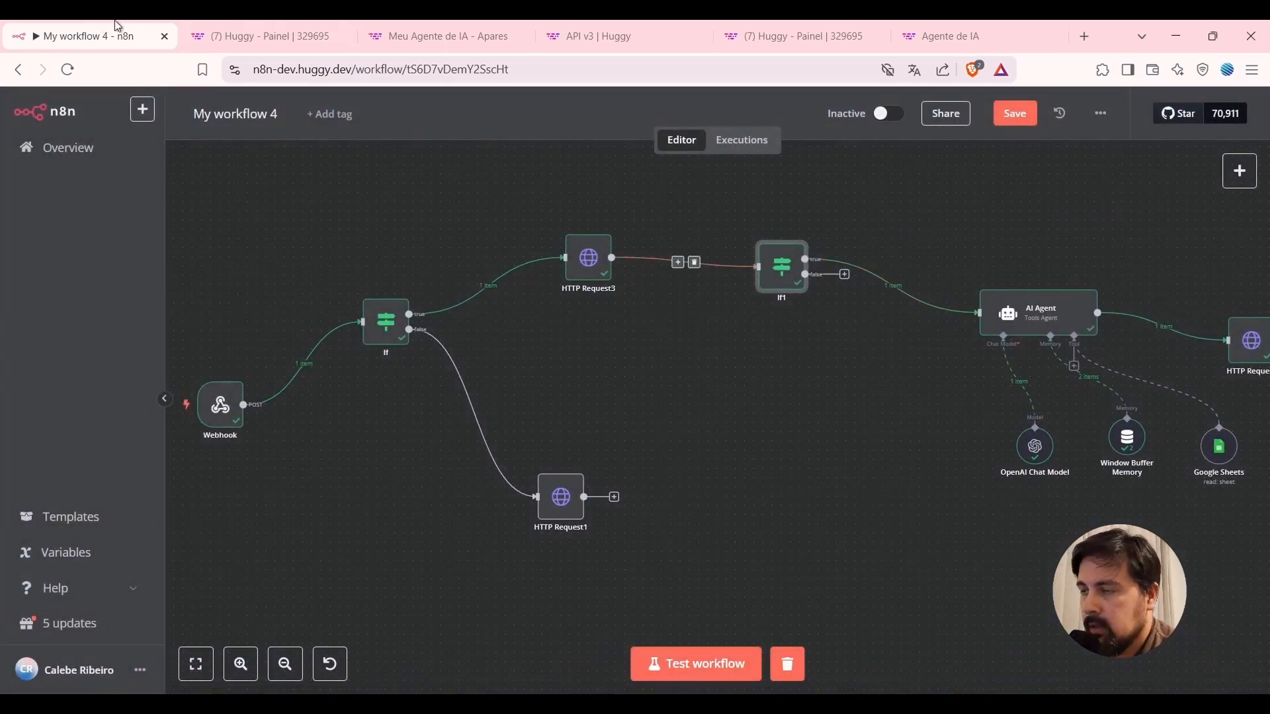
Check the AI reply in the customer chat, then send "menu" with a new n8n workflow test running and check the executed branch.
left_click(436, 35)
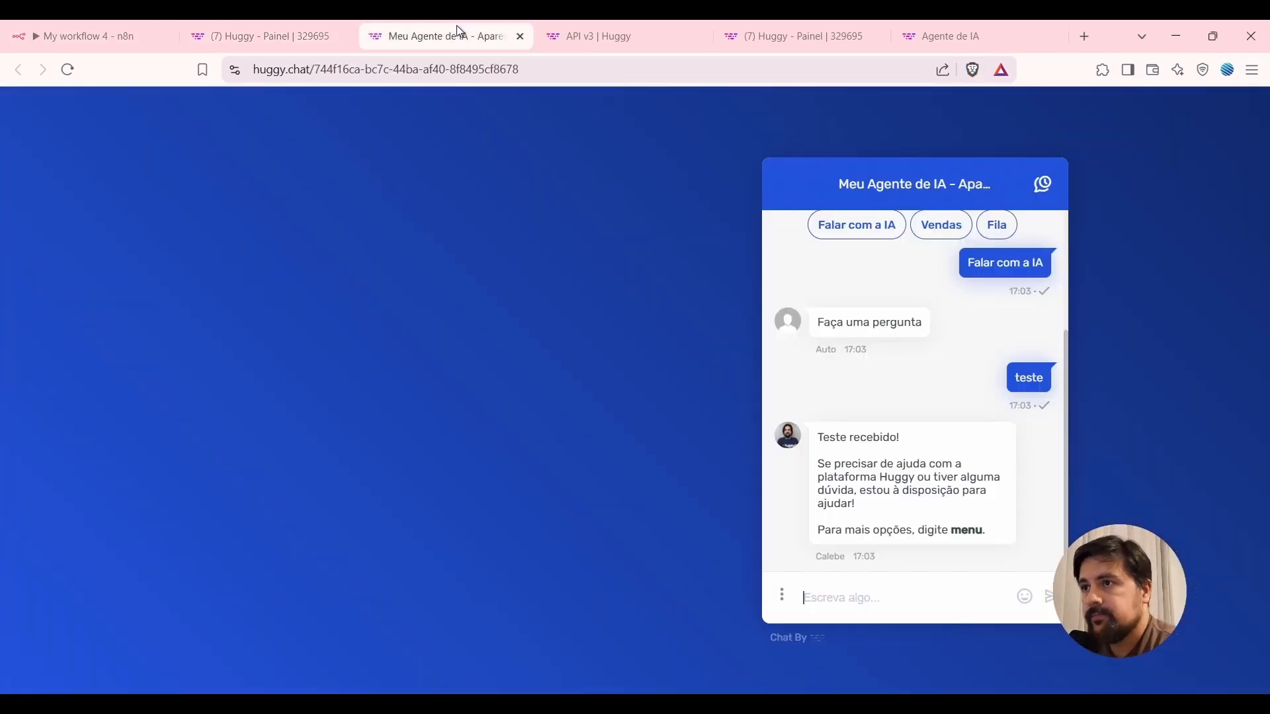
left_click(904, 594)
type("menu")
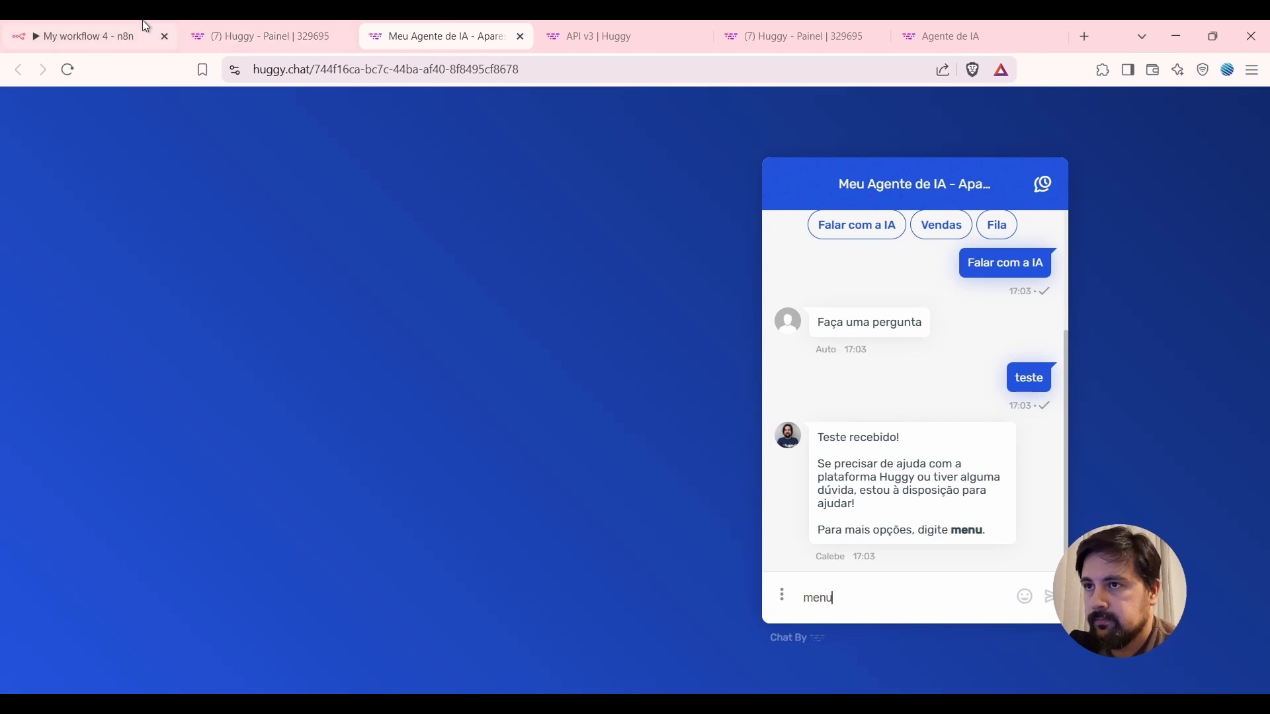
left_click(86, 36)
left_click(726, 663)
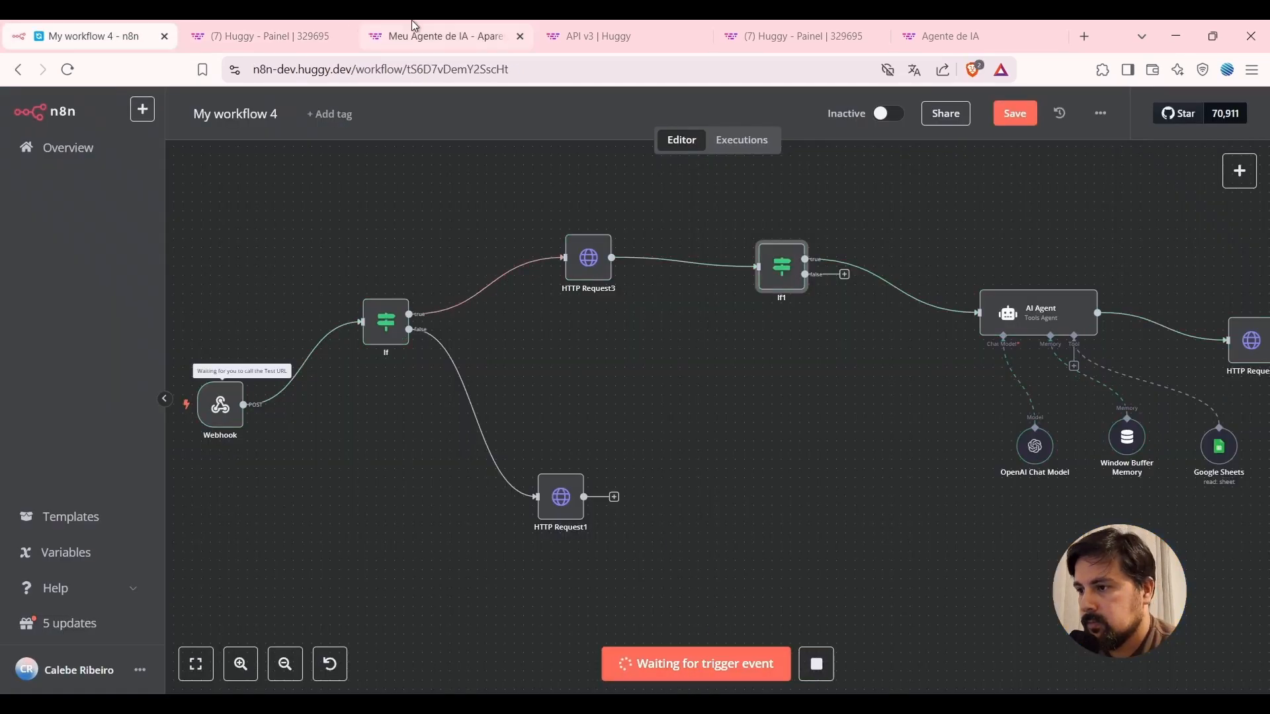
left_click(437, 35)
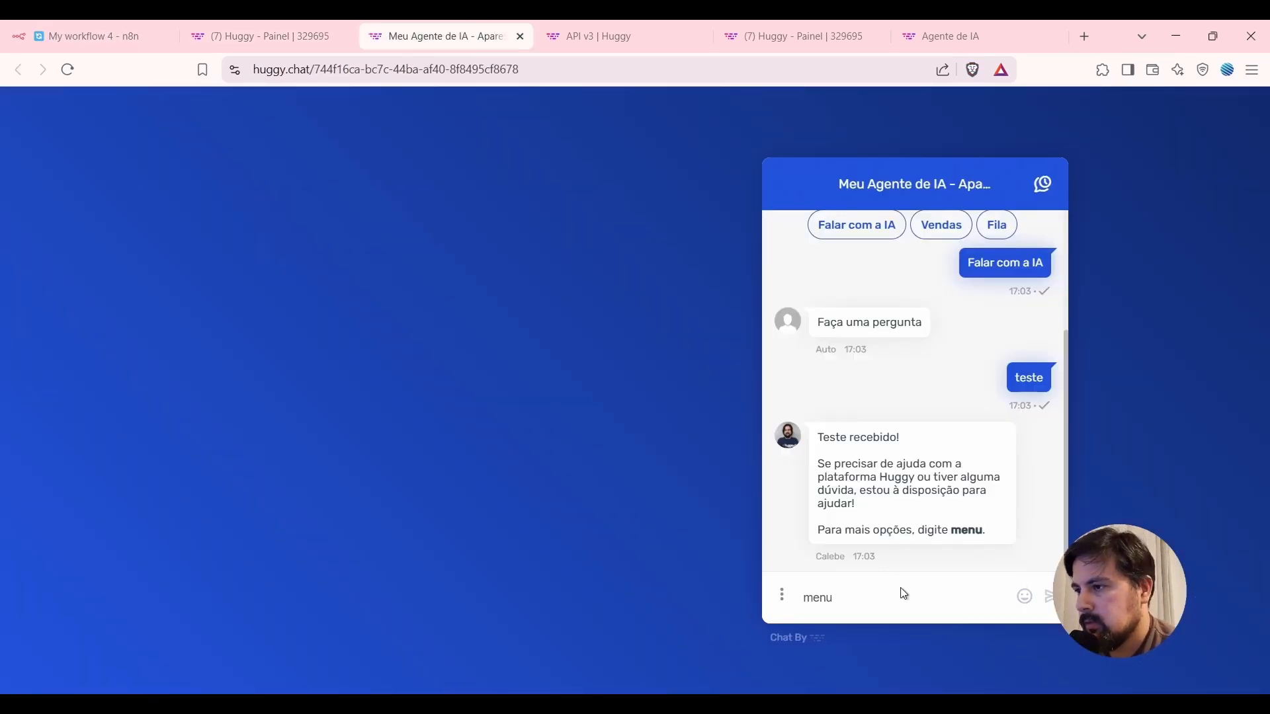
key("Return")
left_click(24, 31)
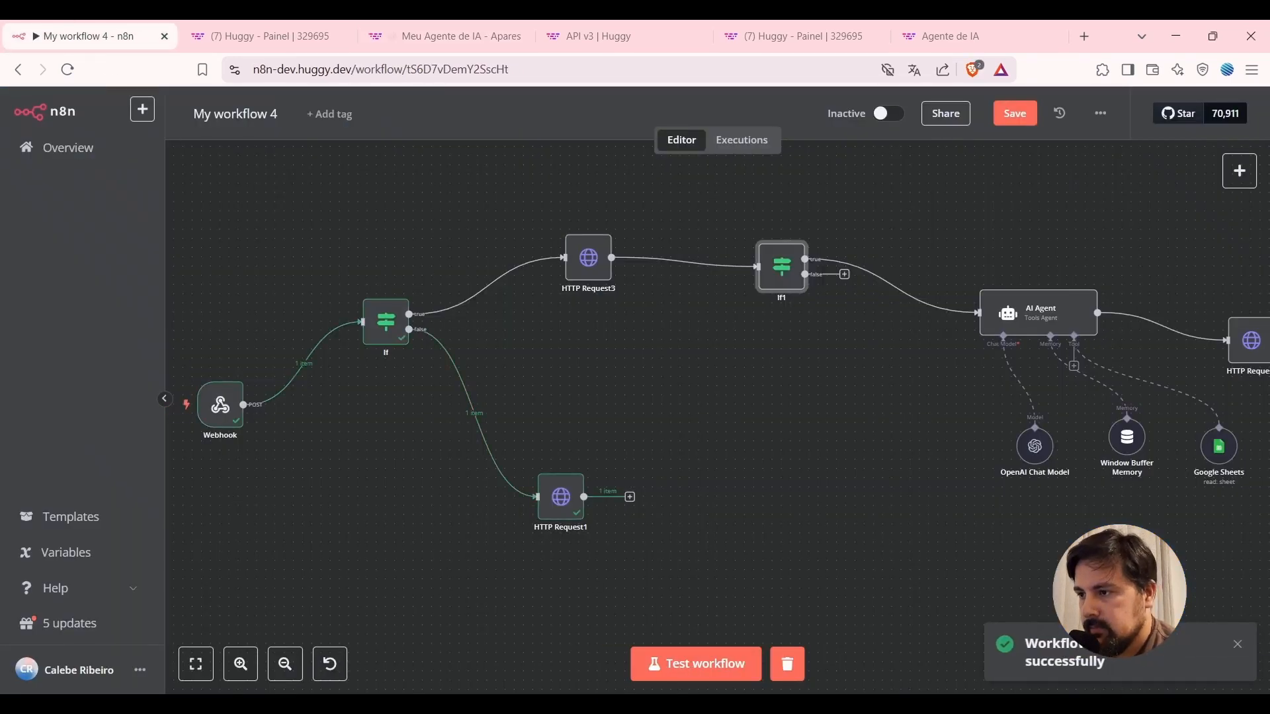
Start another n8n workflow test, select "Vendas" in the customer chat and send "quero comprar".
left_click(711, 668)
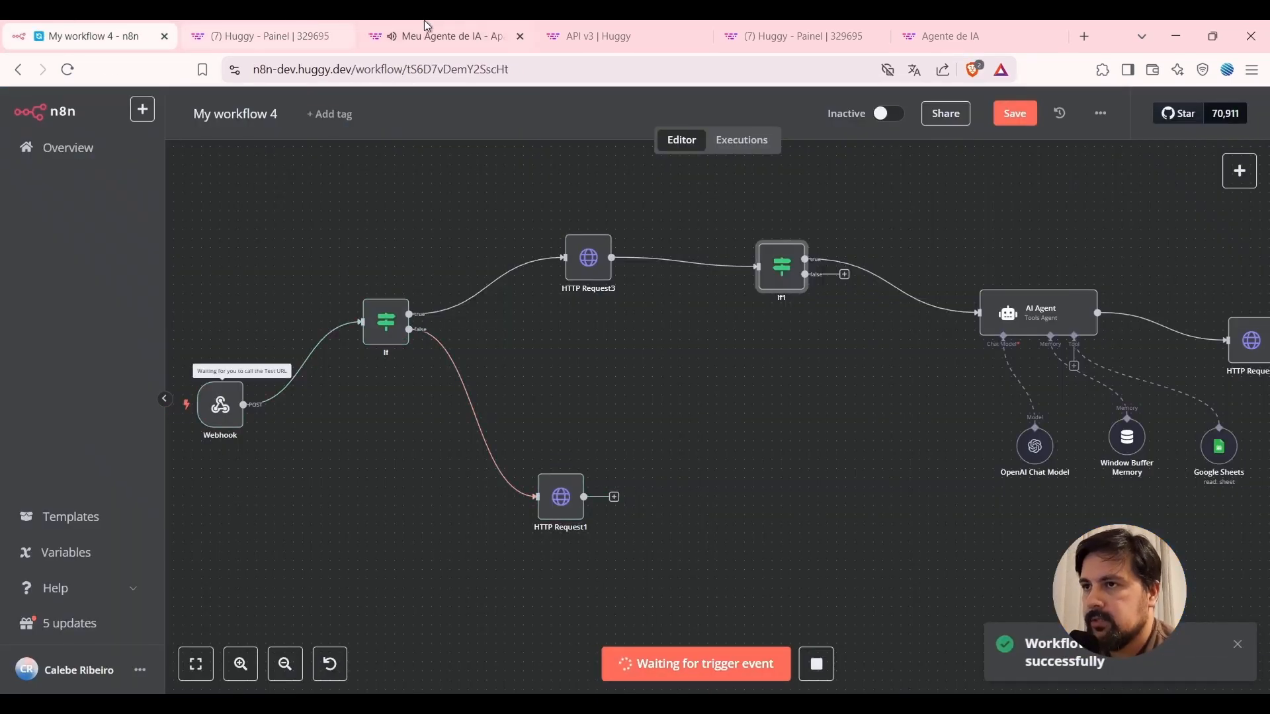
left_click(438, 36)
left_click(942, 547)
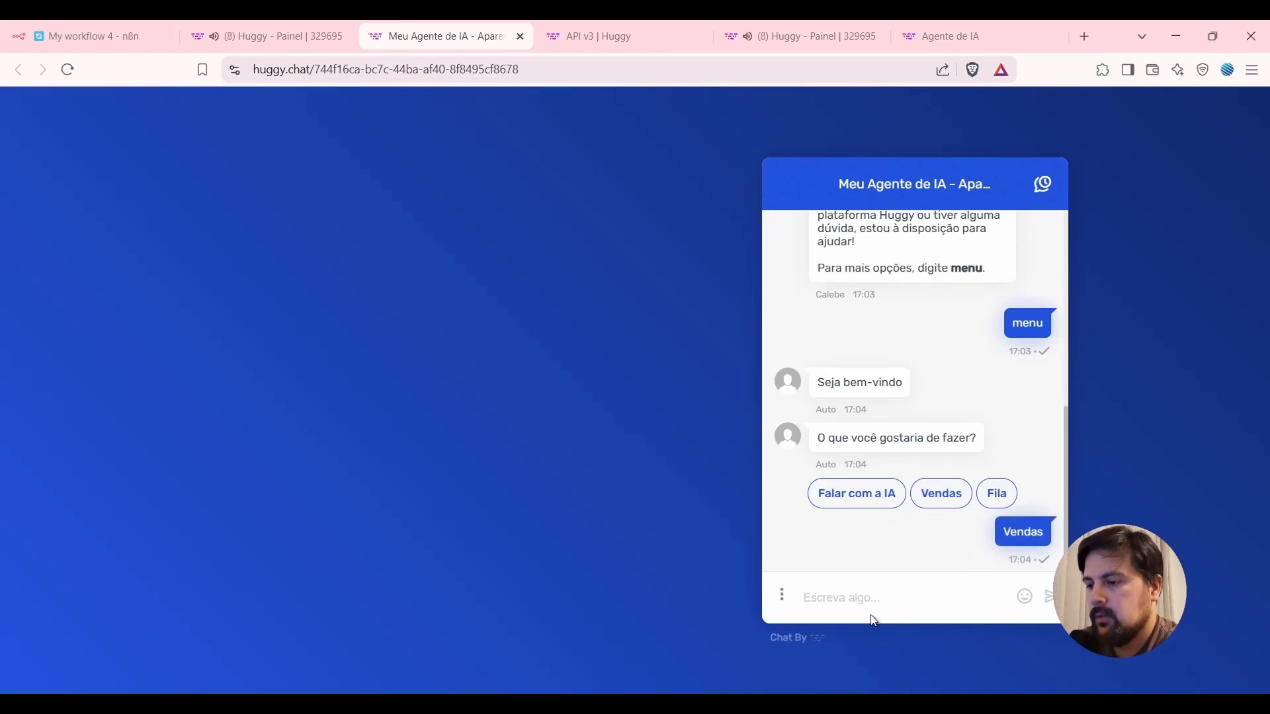
type("quero comprar")
key("Return")
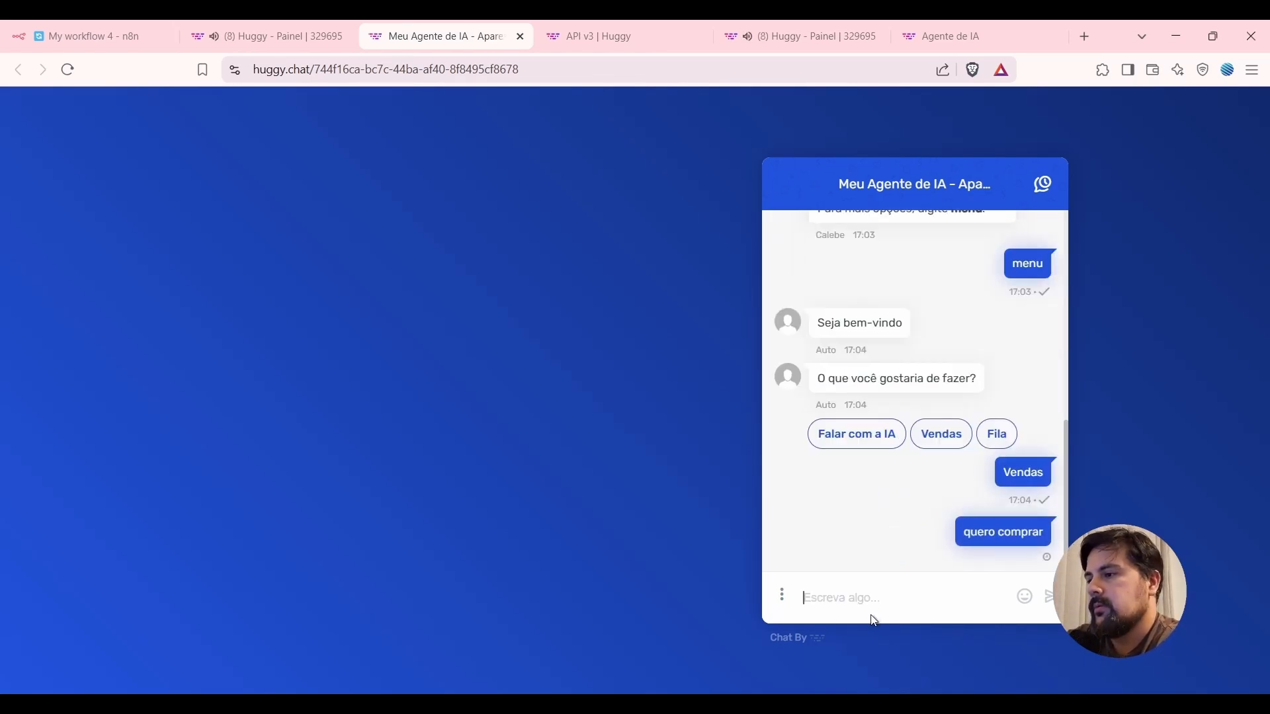
Go back to n8n and compare the tag name received by the If1 node with its condition and output branch.
left_click(125, 35)
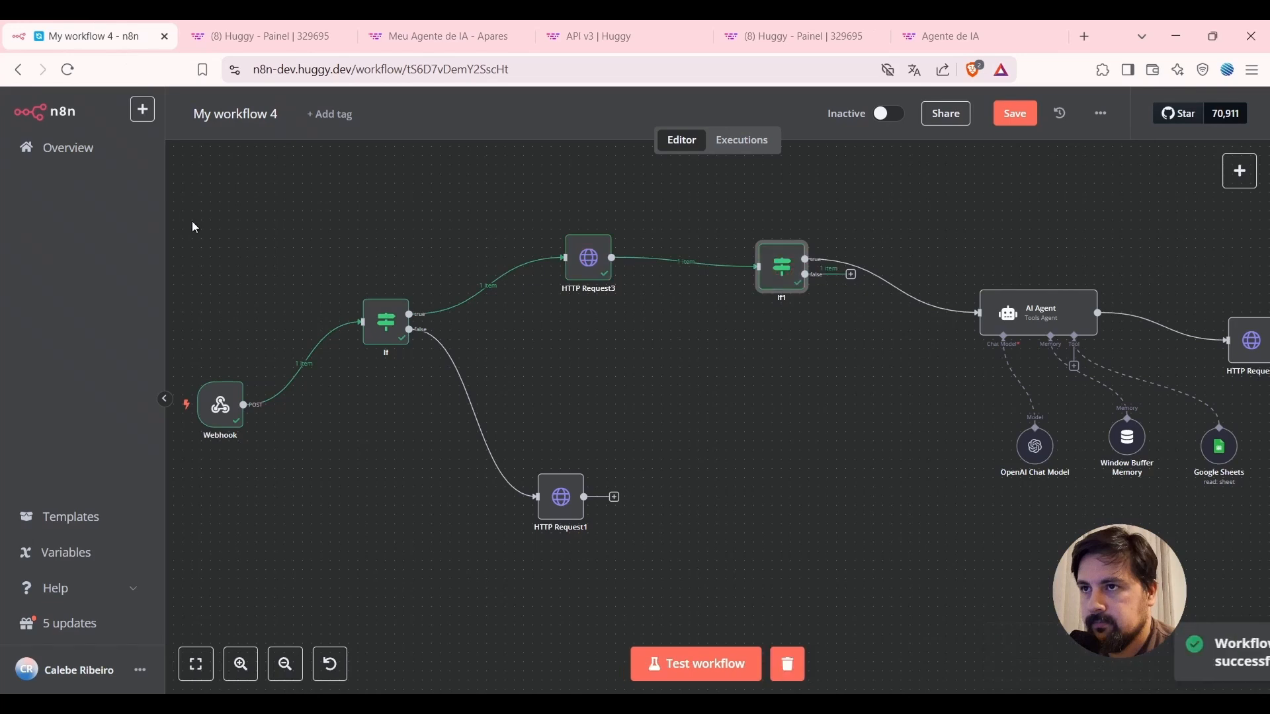
double_click(784, 277)
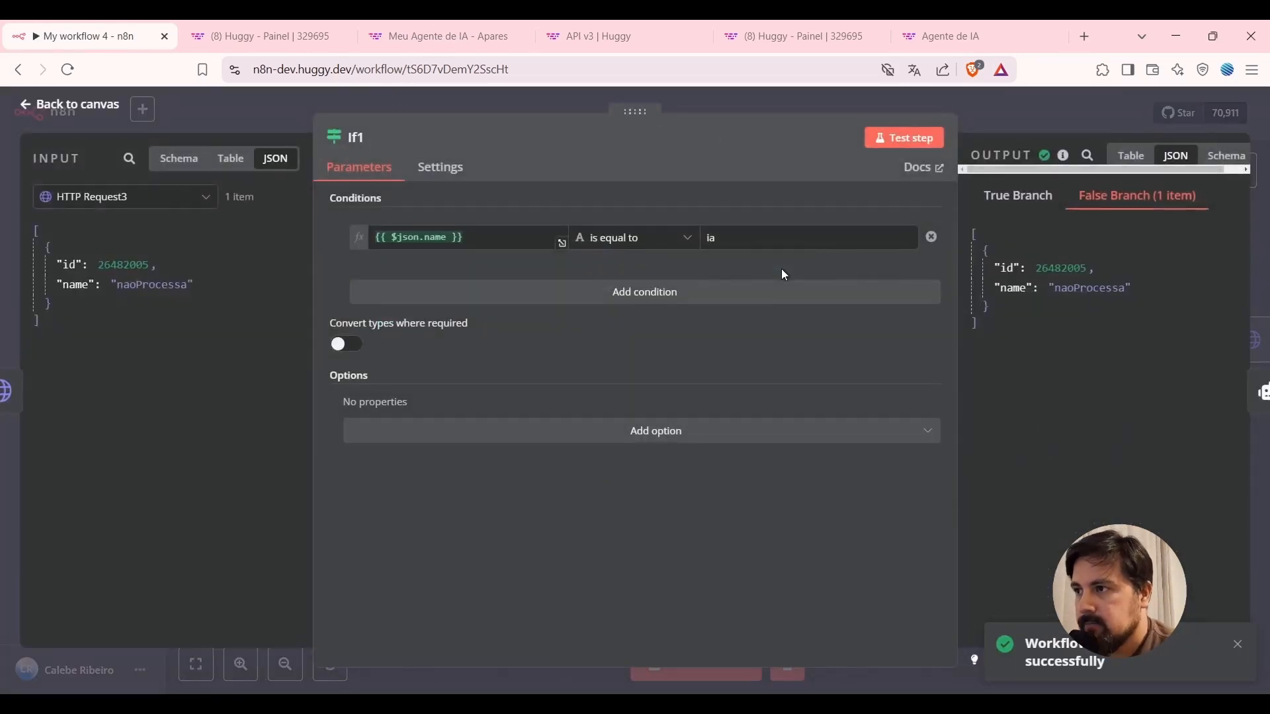
double_click(167, 287)
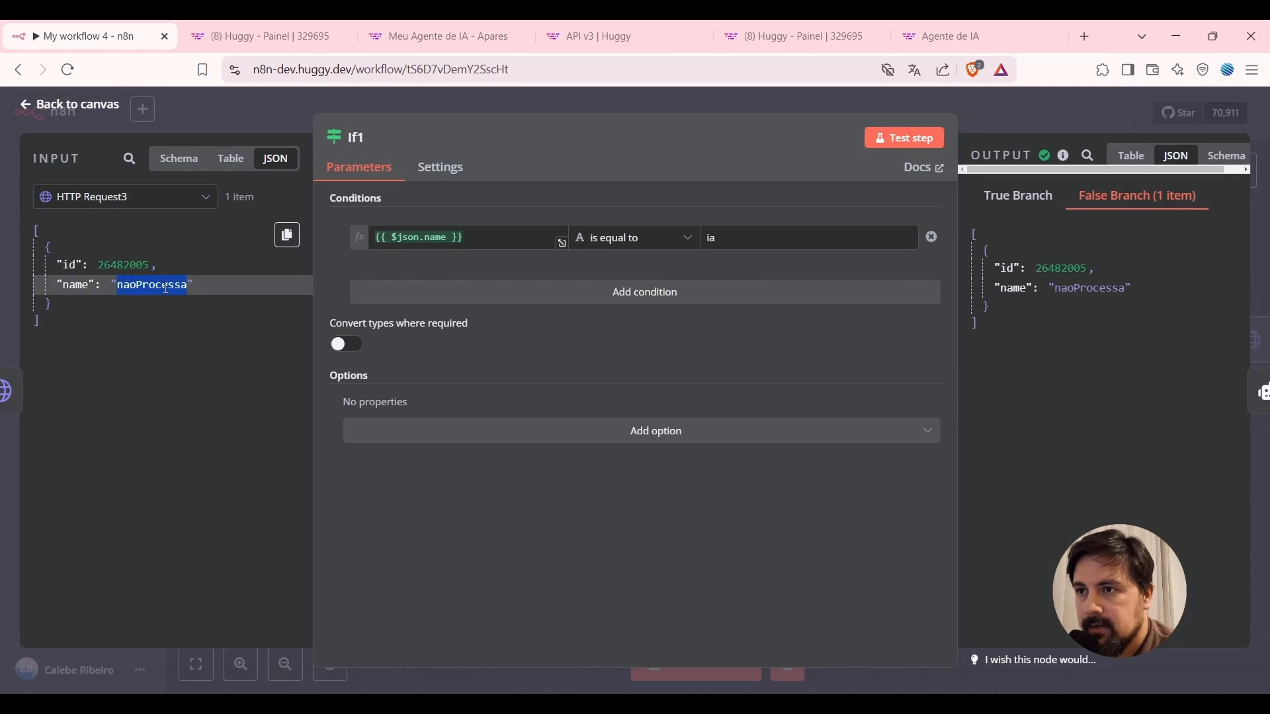
left_click(502, 311)
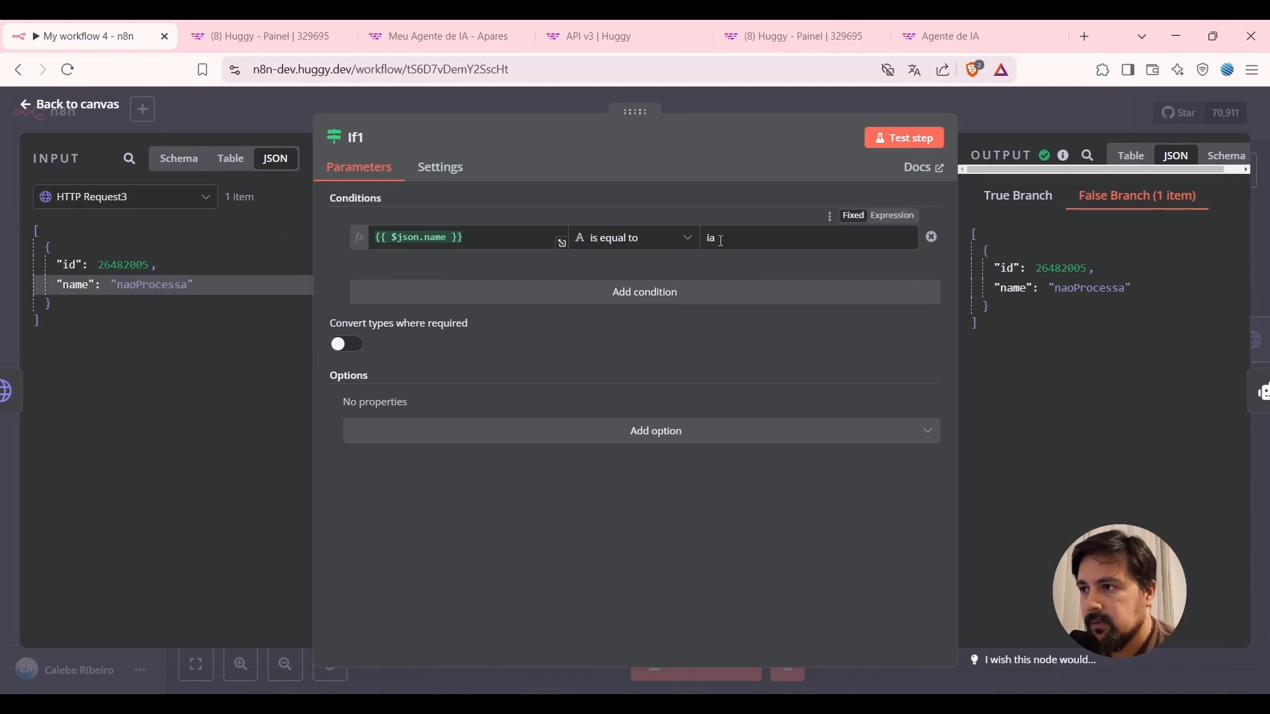
left_click(1029, 110)
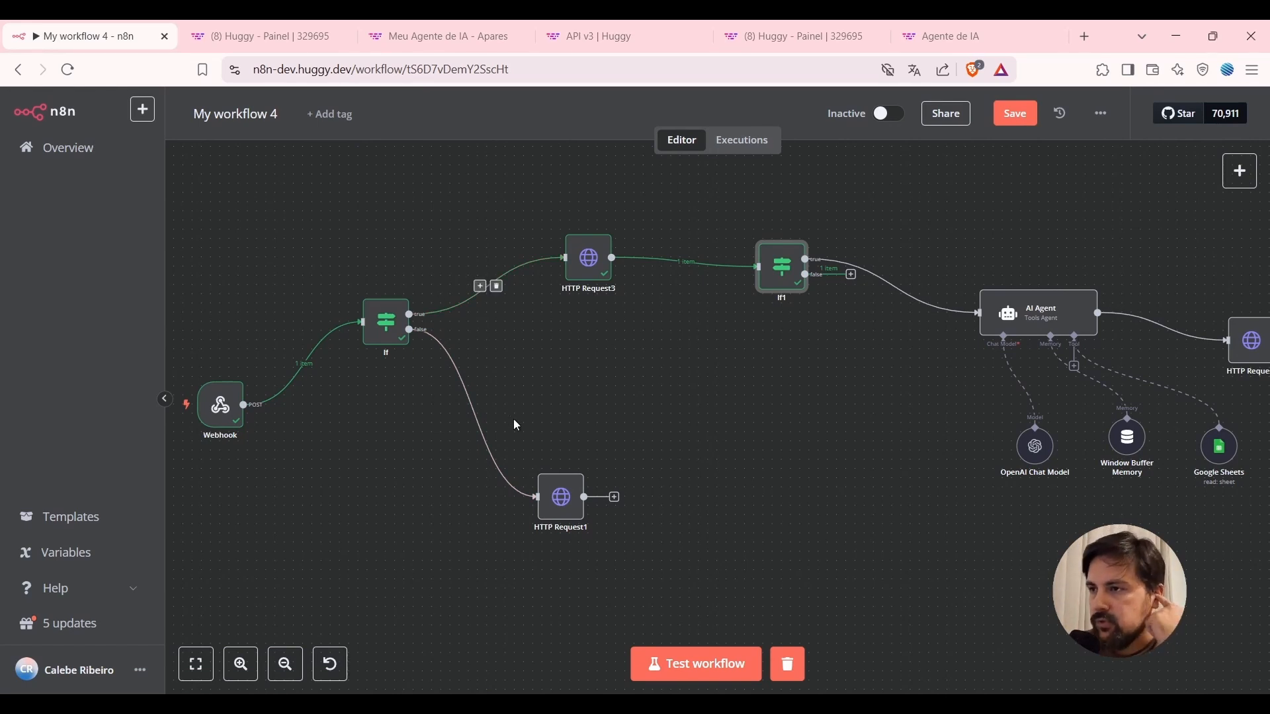
Reposition the HTTP Request1, HTTP Request3 and If1 nodes closer to the If node on the workflow canvas.
left_click_drag(550, 504, 485, 459)
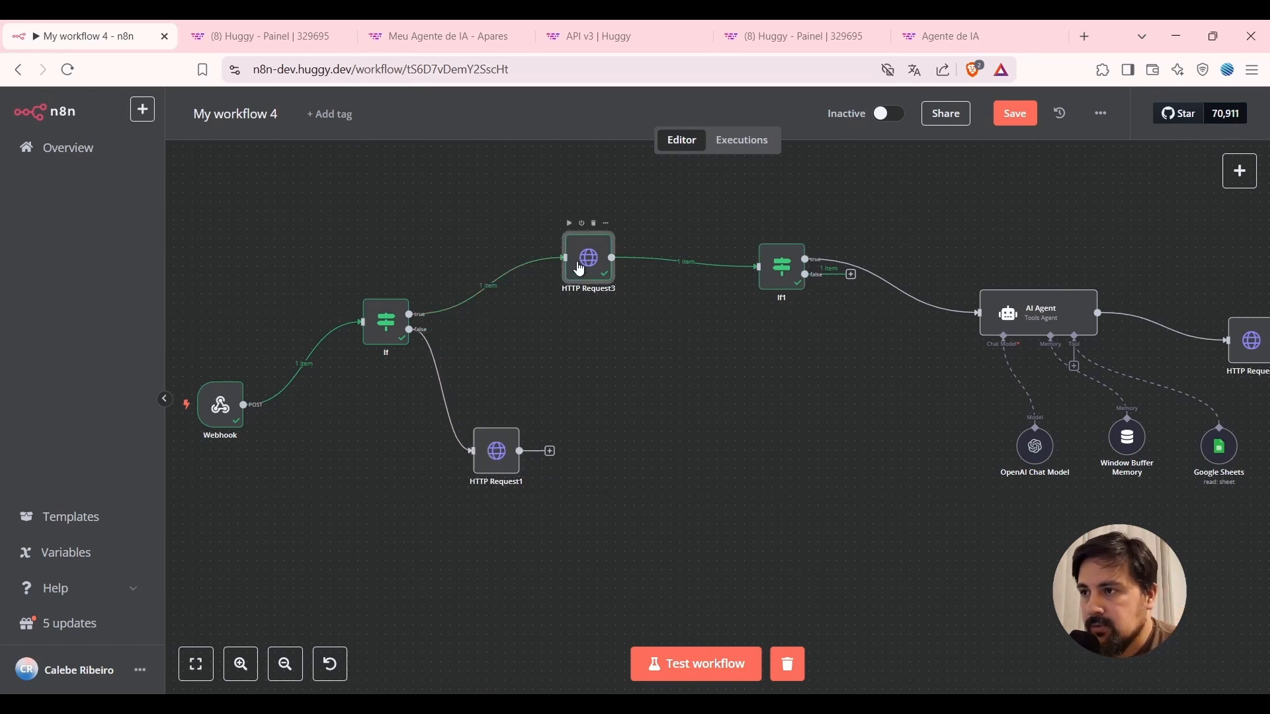
left_click_drag(585, 258, 512, 258)
left_click_drag(780, 271, 669, 244)
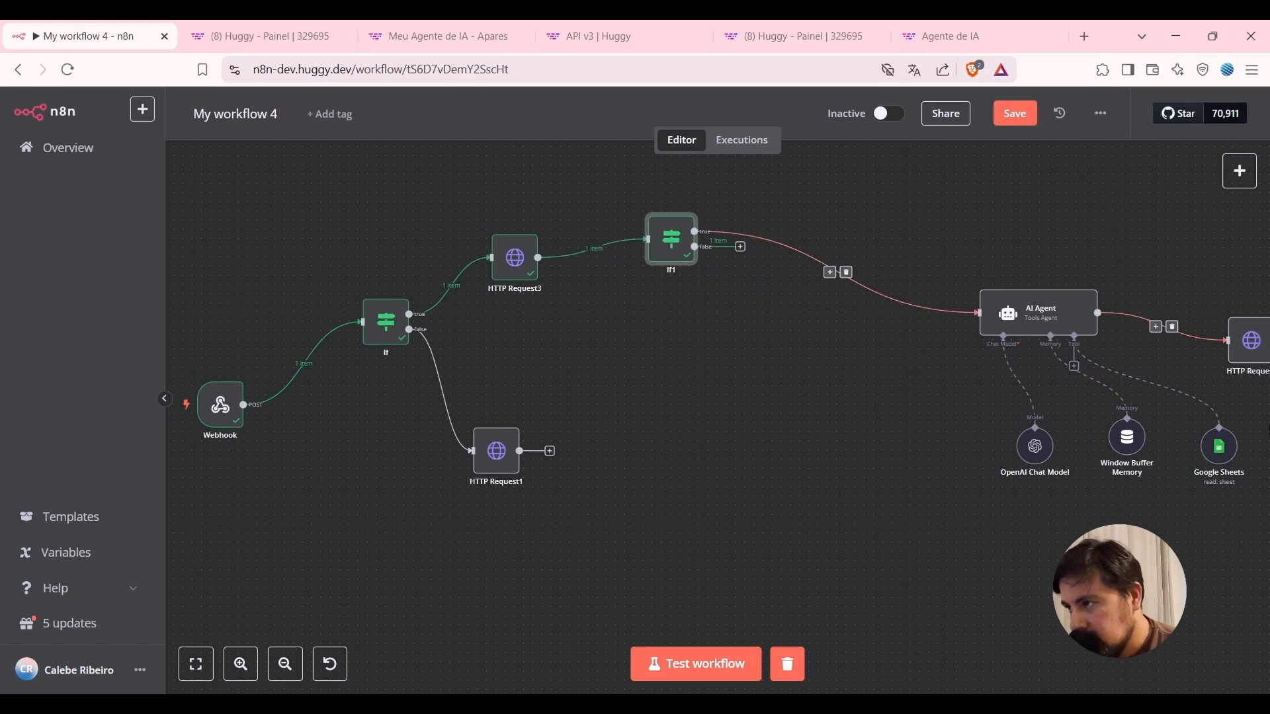
Move the AI Agent together with its model, memory, Google Sheets and HTTP Request nodes up beside the If1 node.
left_click_drag(717, 462, 631, 462)
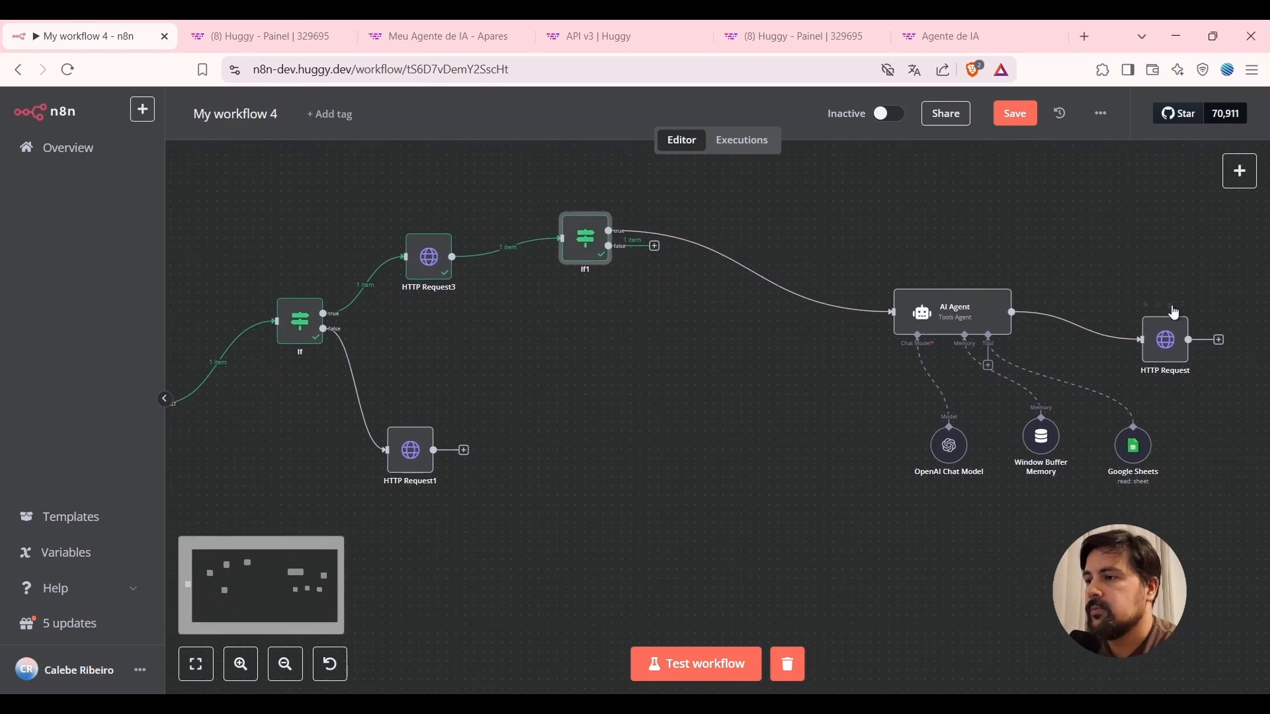
left_click_drag(1095, 669, 875, 563)
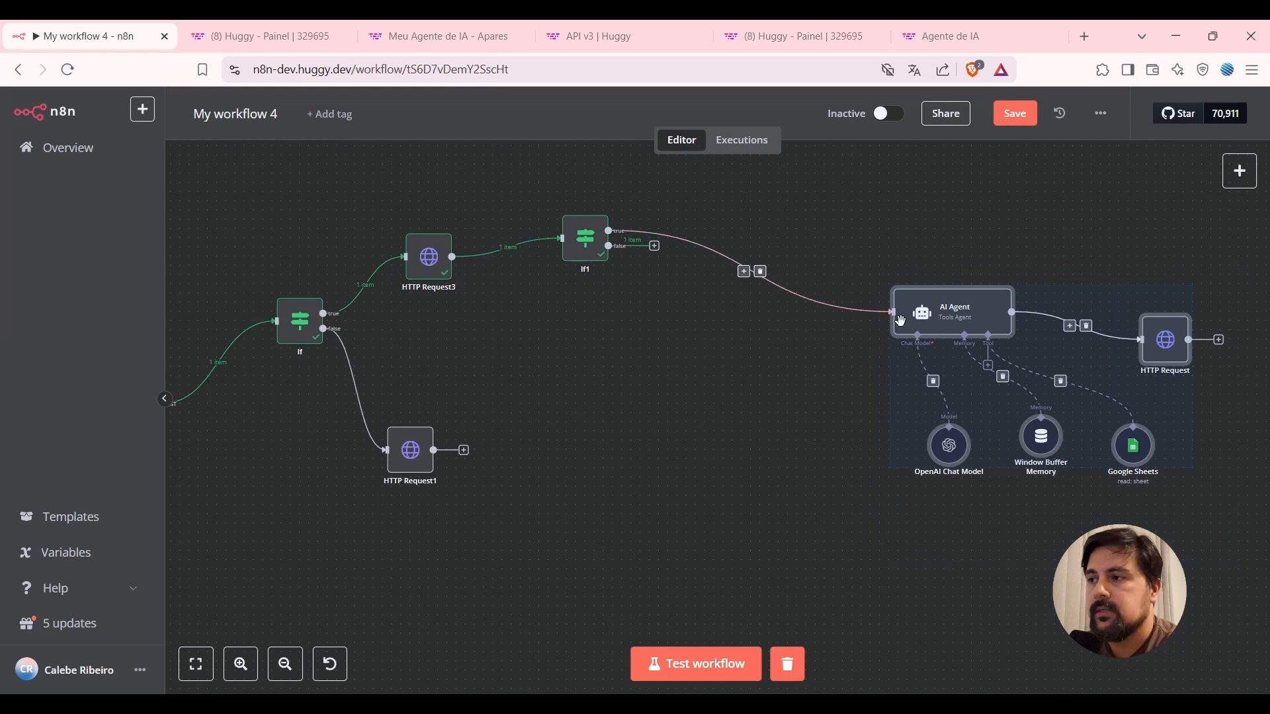
left_click_drag(916, 324, 767, 279)
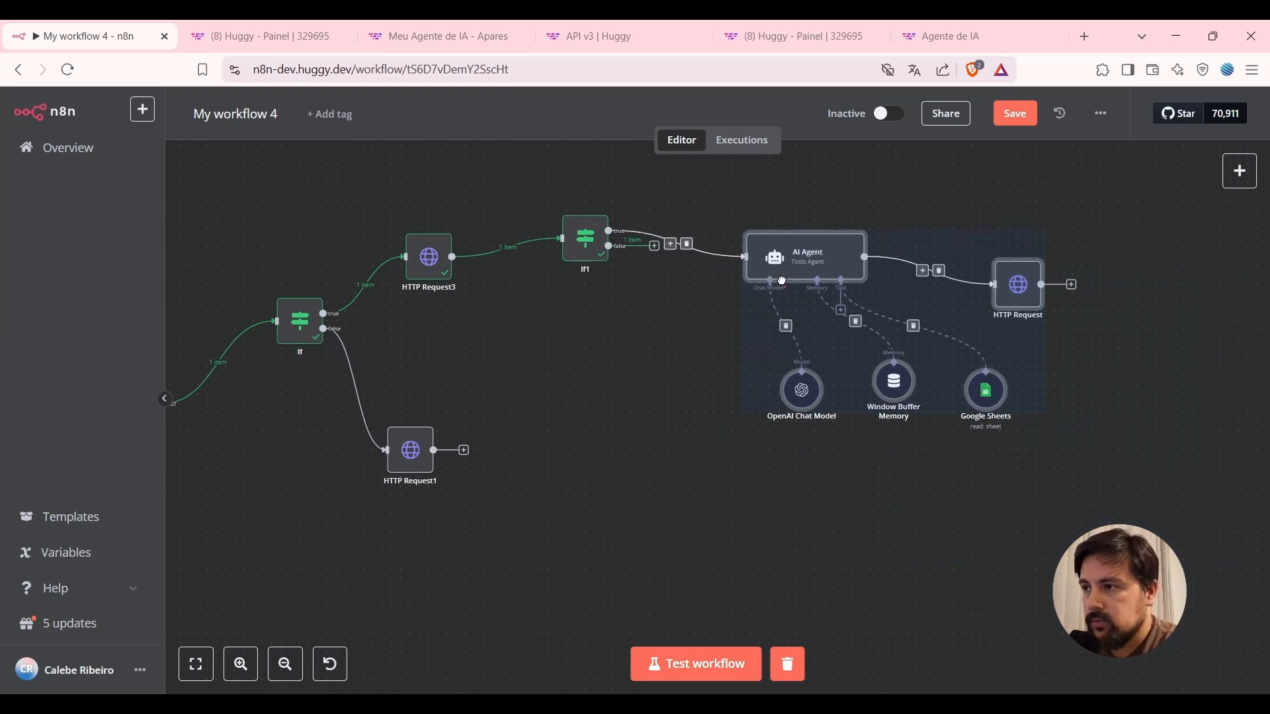
left_click(561, 475)
left_click_drag(534, 448, 729, 388)
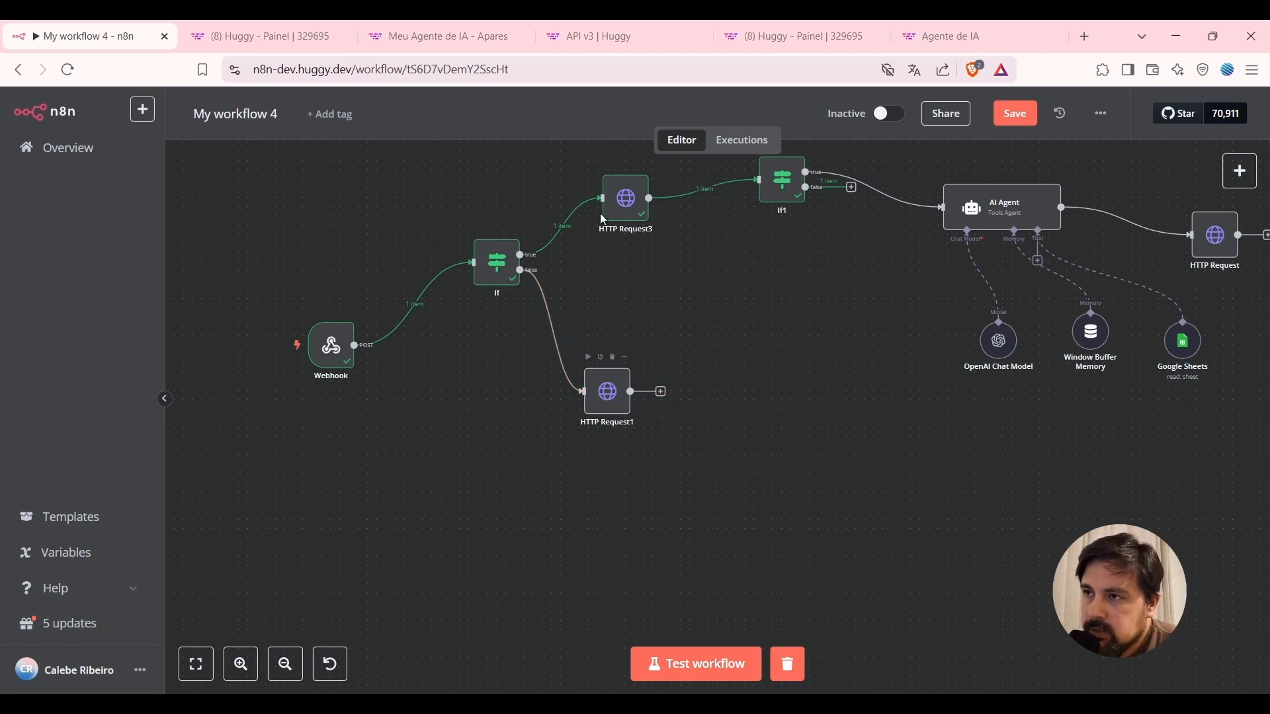
Switch to the Huggy API v3 documentation and consult the PUT/chats/{id}/tags endpoint for updating a chat's tags.
left_click(585, 26)
scroll(224, 309, "down", 4)
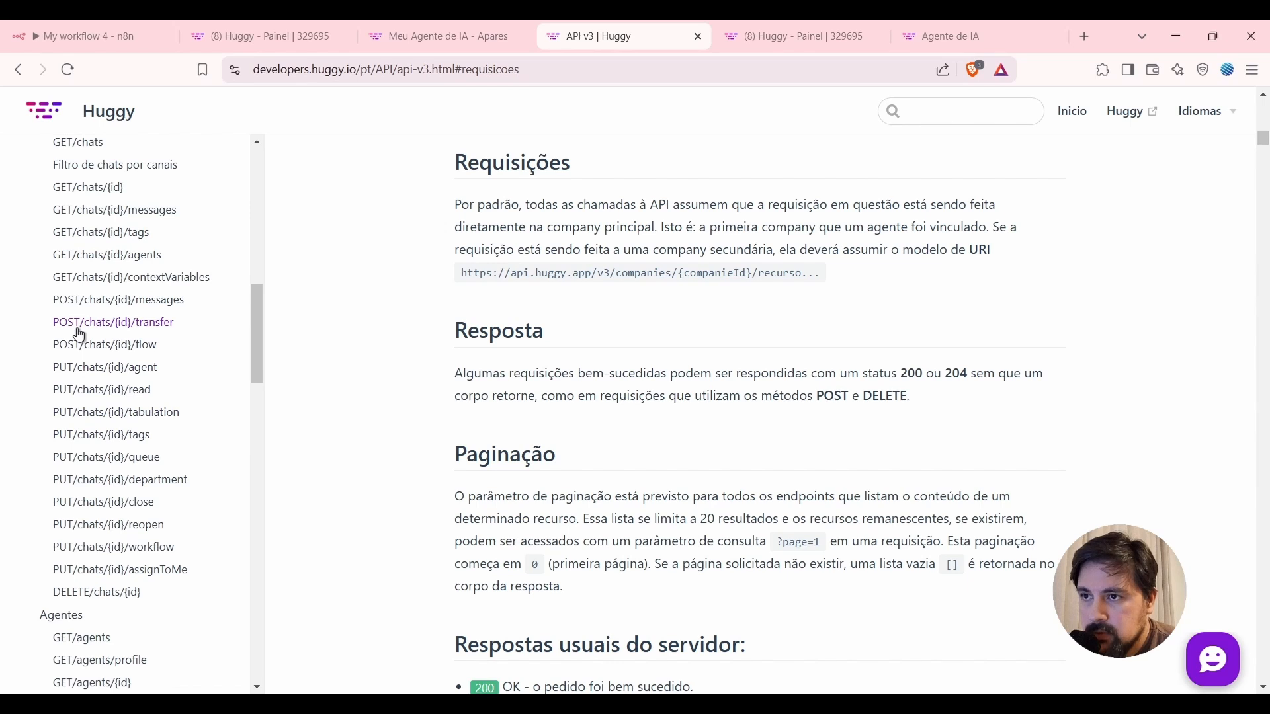
left_click(108, 434)
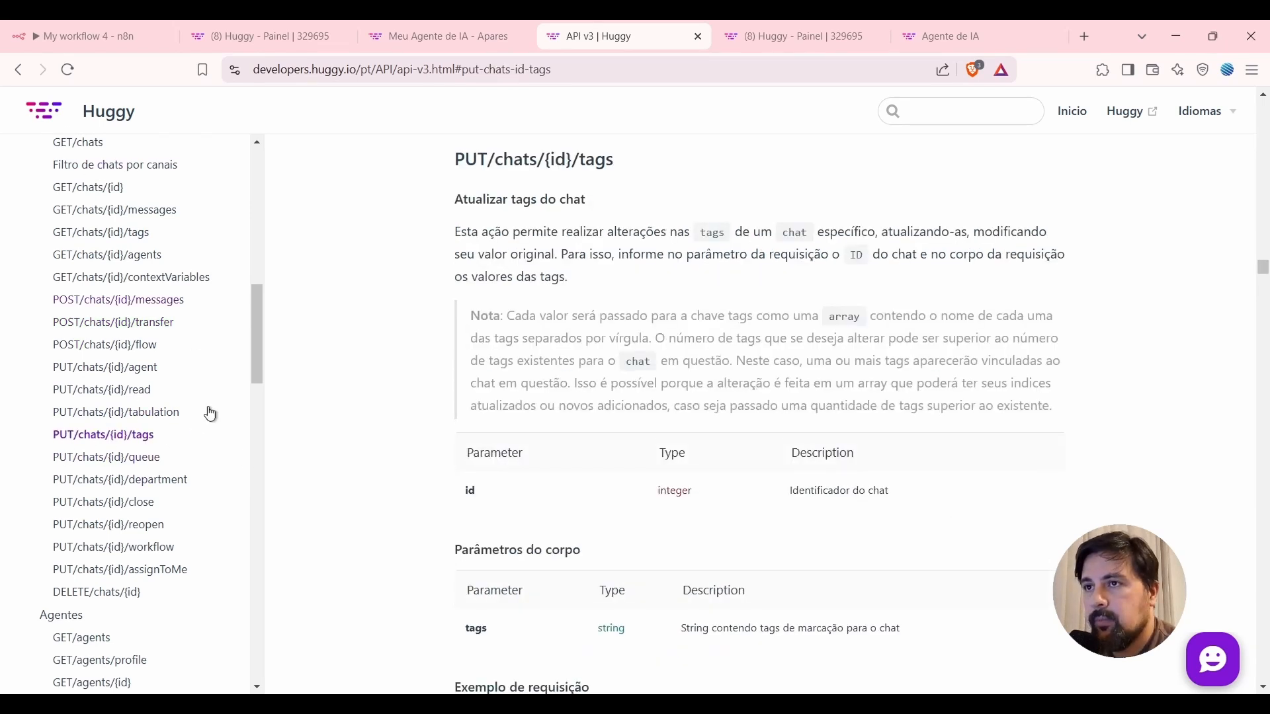
Return to the n8n workflow and display the Webhook node's production URL.
left_click(37, 28)
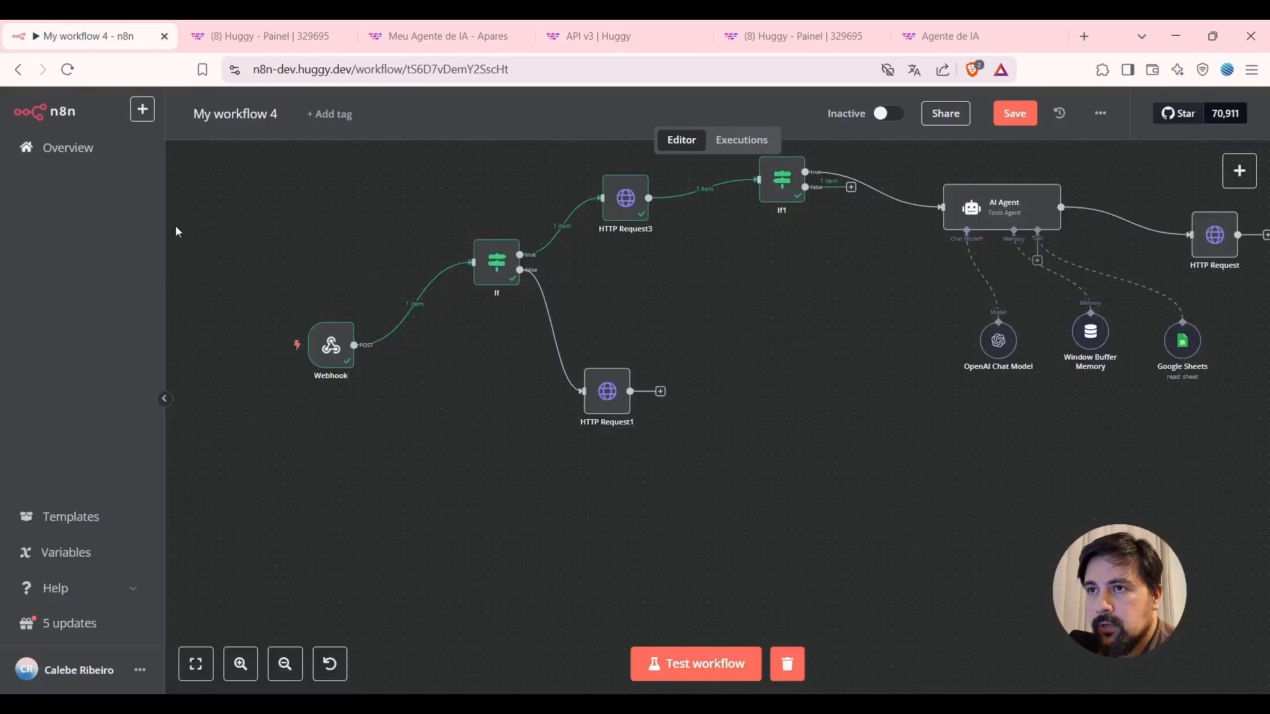
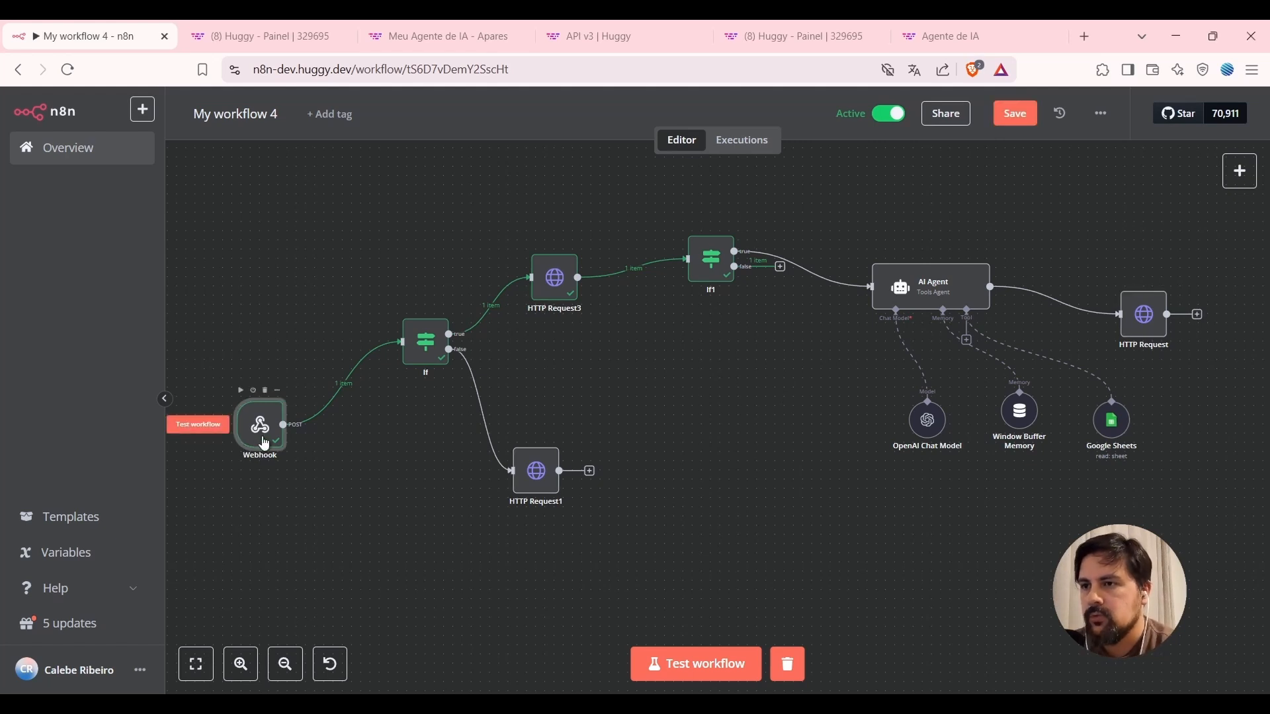
double_click(264, 440)
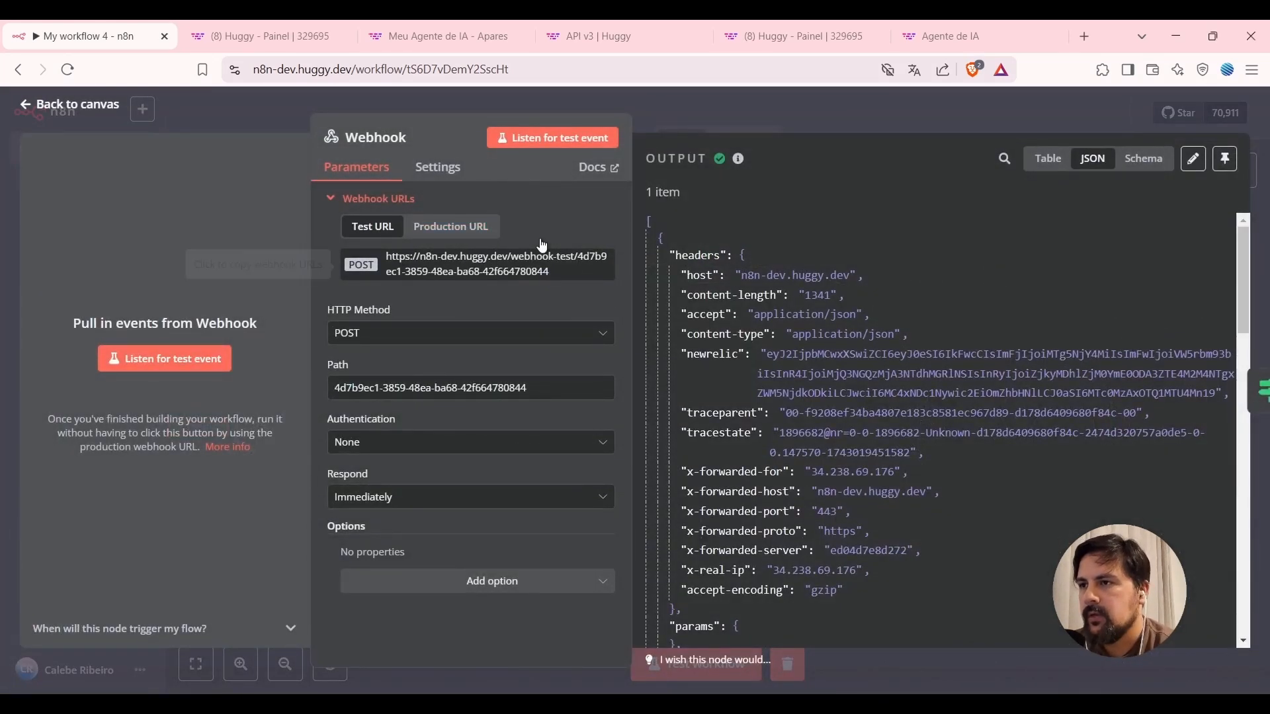
left_click(483, 227)
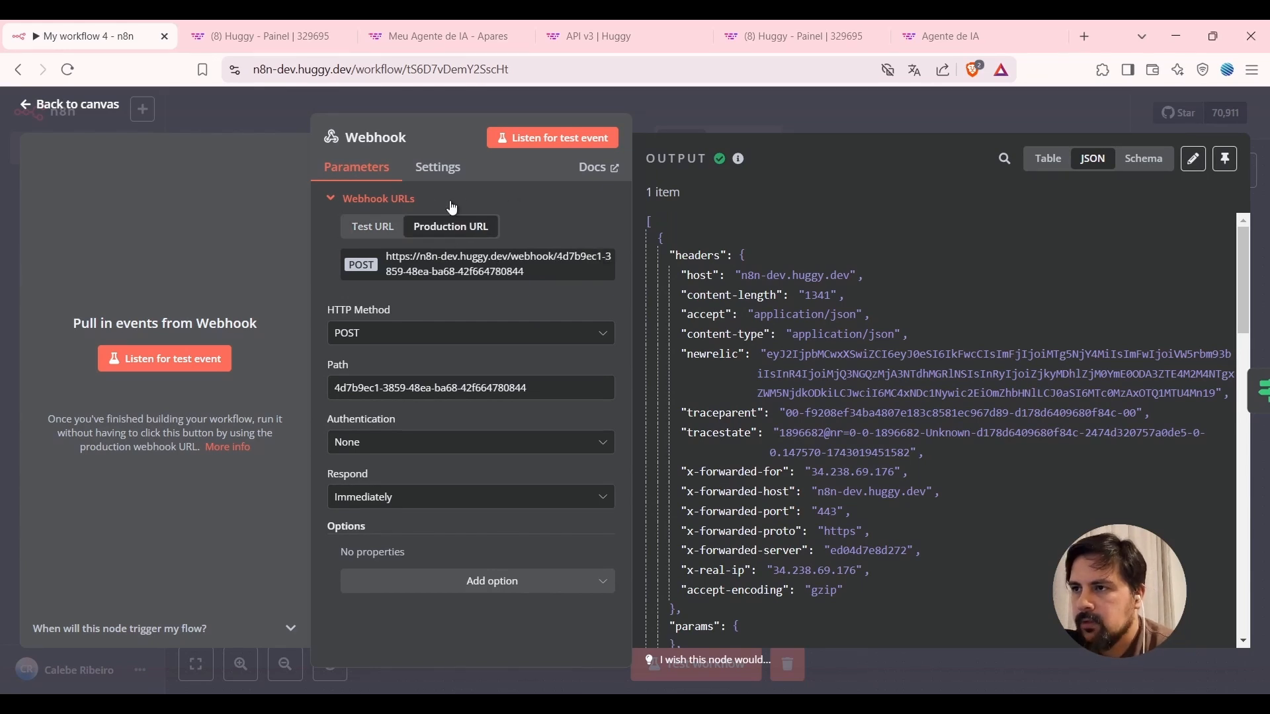
left_click(842, 107)
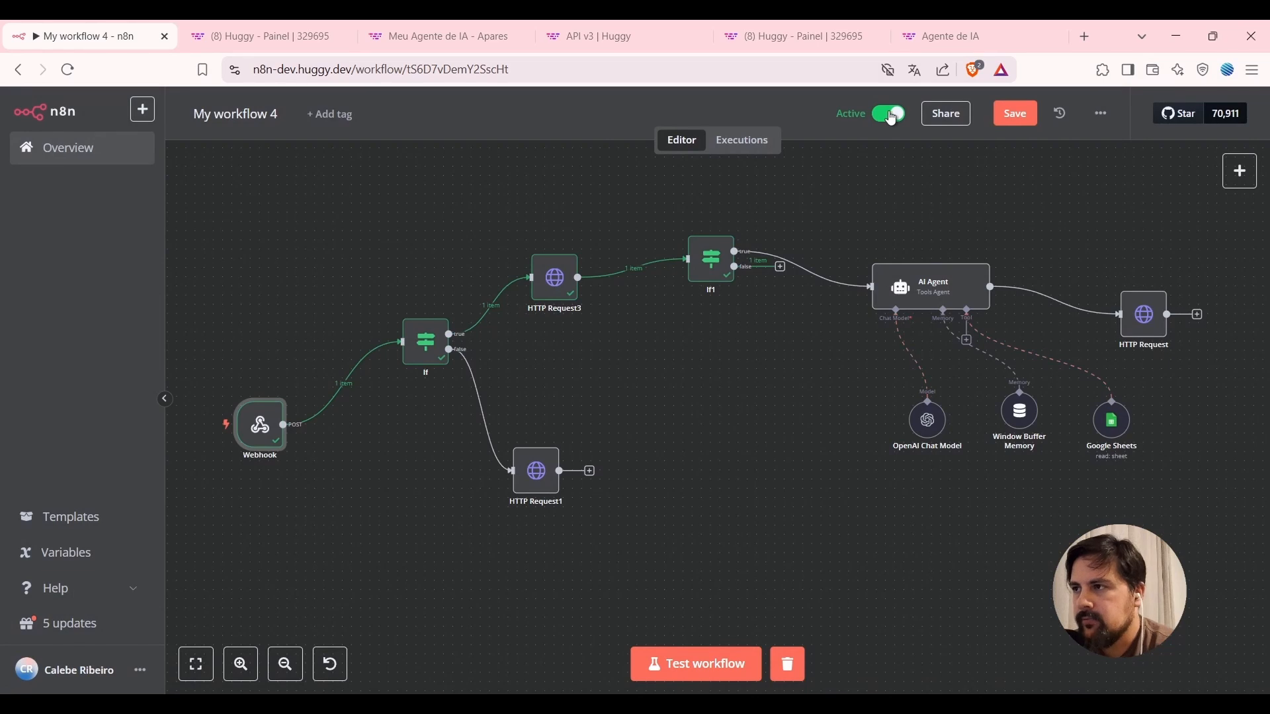
Switch My workflow 4 off and back to active, and dismiss the activation notice.
left_click(892, 117)
left_click(892, 115)
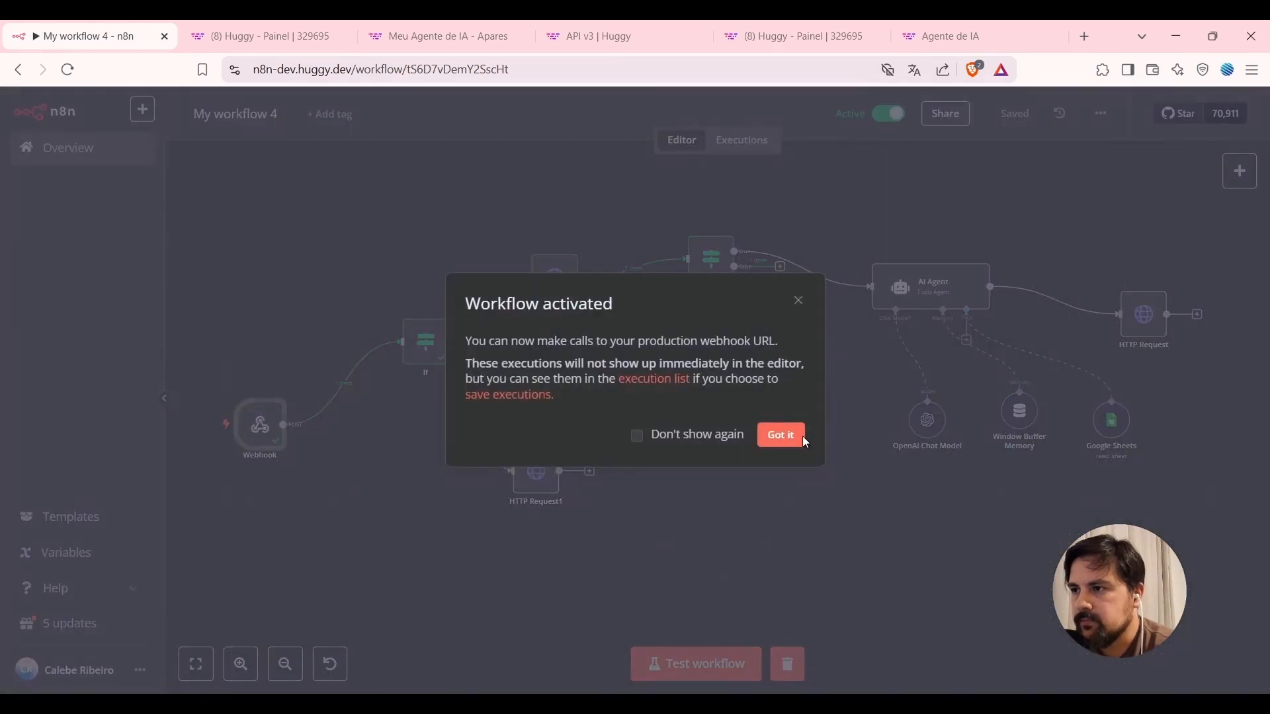
left_click(781, 435)
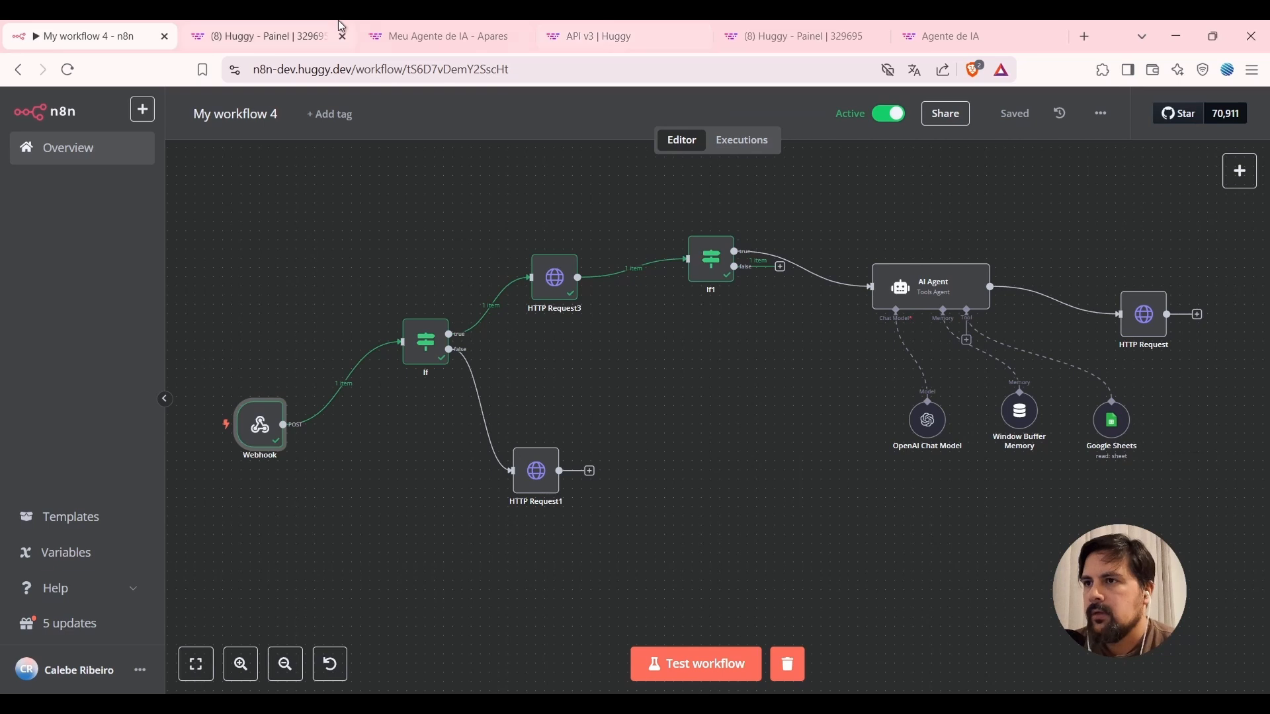
In the Huggy panel, examine the "-test" part of the Meu agente de IA webhook URL and the event options, then return to n8n.
left_click(298, 37)
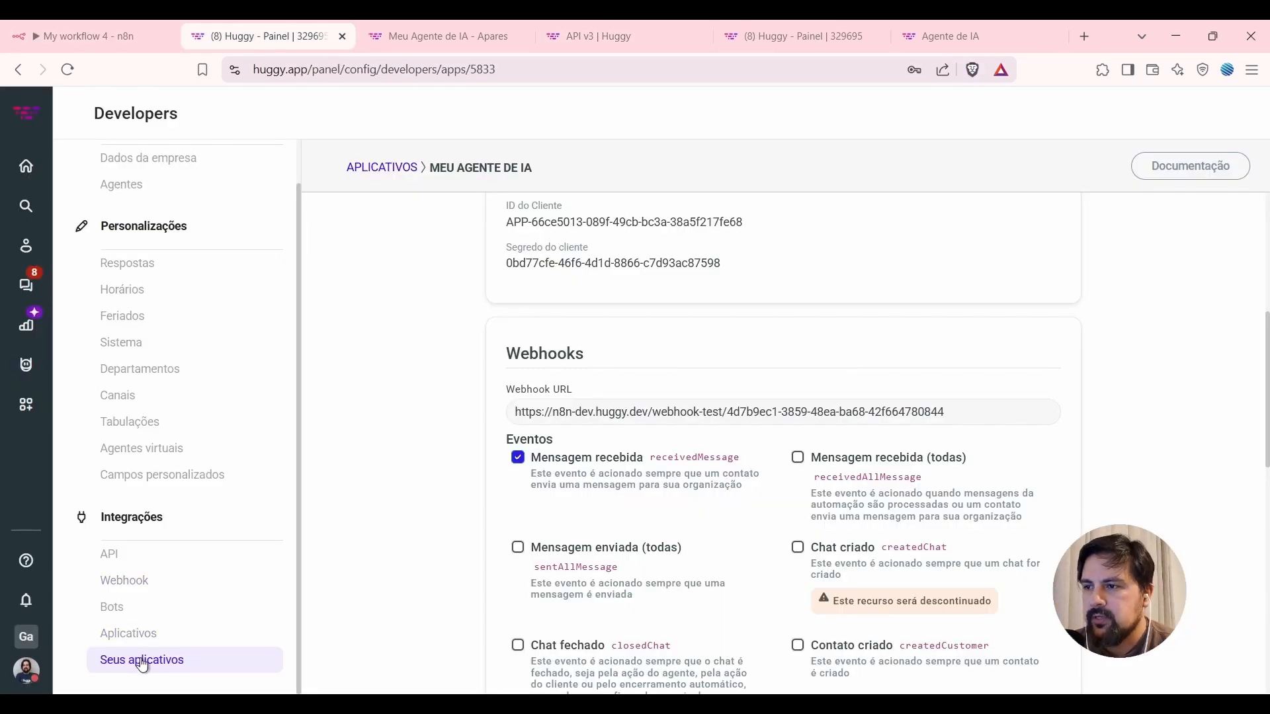
scroll(732, 406, "up", 5)
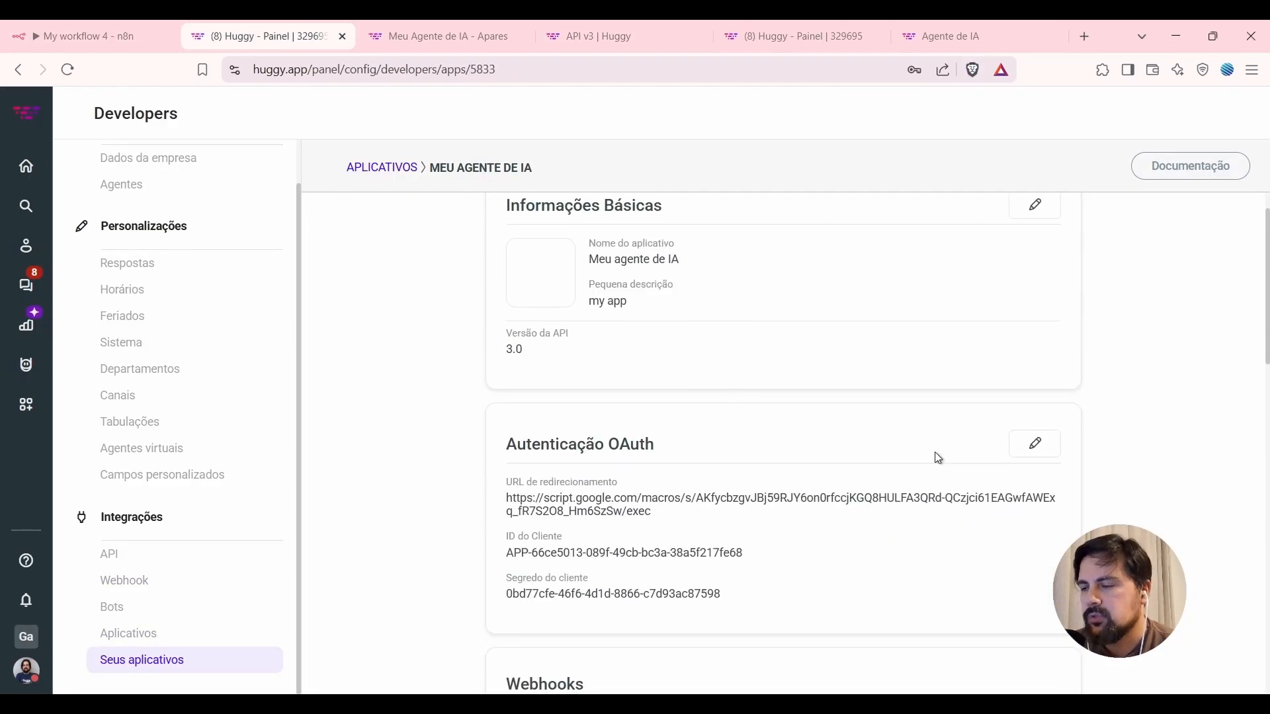
scroll(787, 491, "down", 3)
scroll(787, 491, "down", 3)
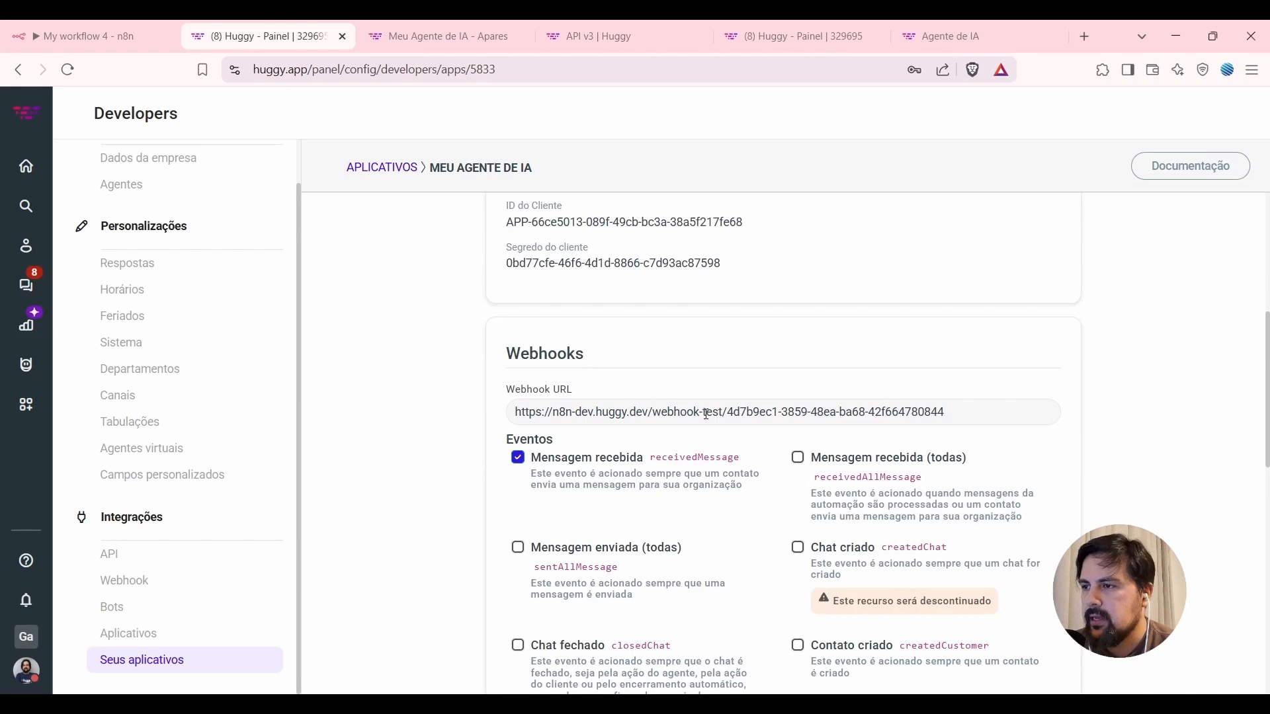
left_click_drag(702, 412, 714, 411)
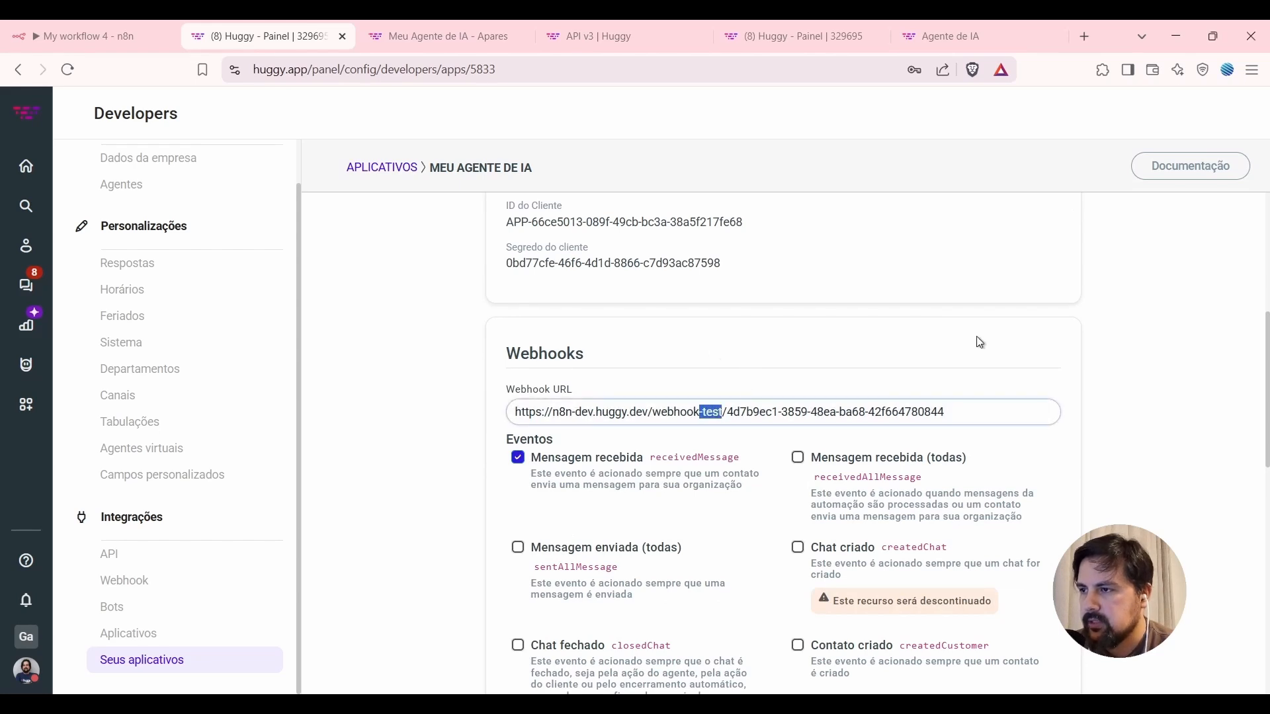
left_click(1227, 353)
scroll(1227, 354, "down", 9)
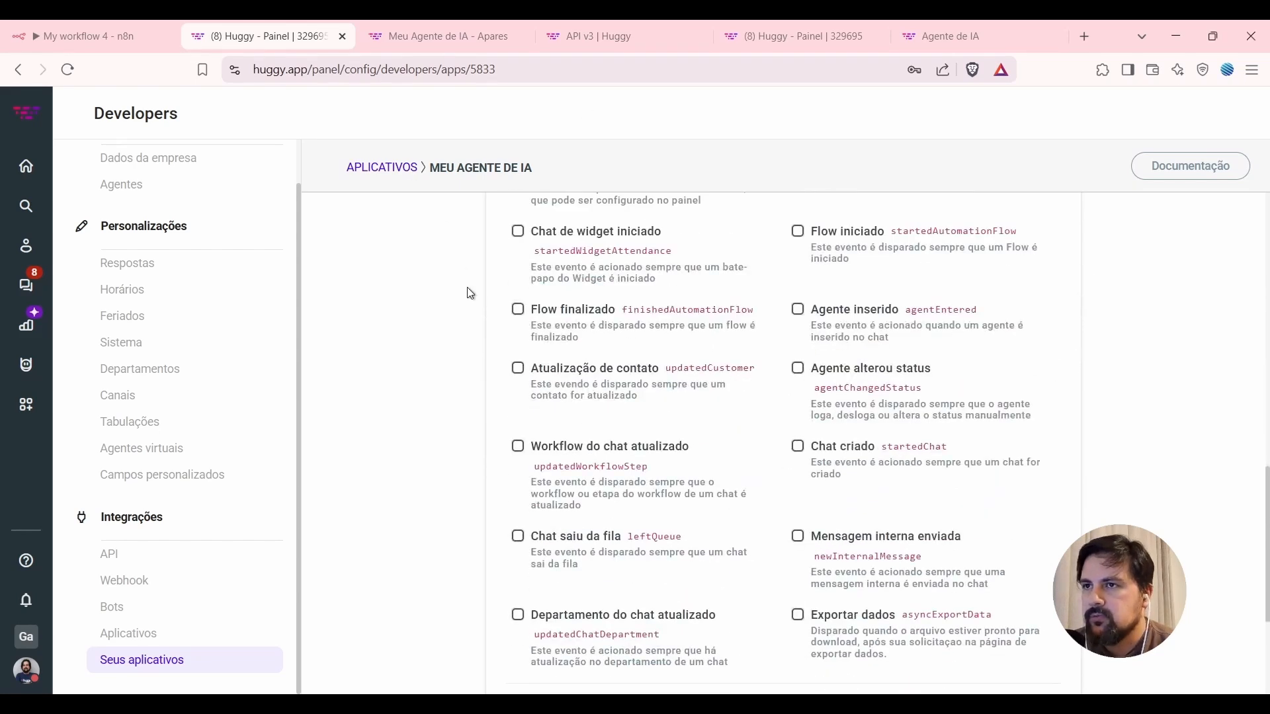
left_click(97, 34)
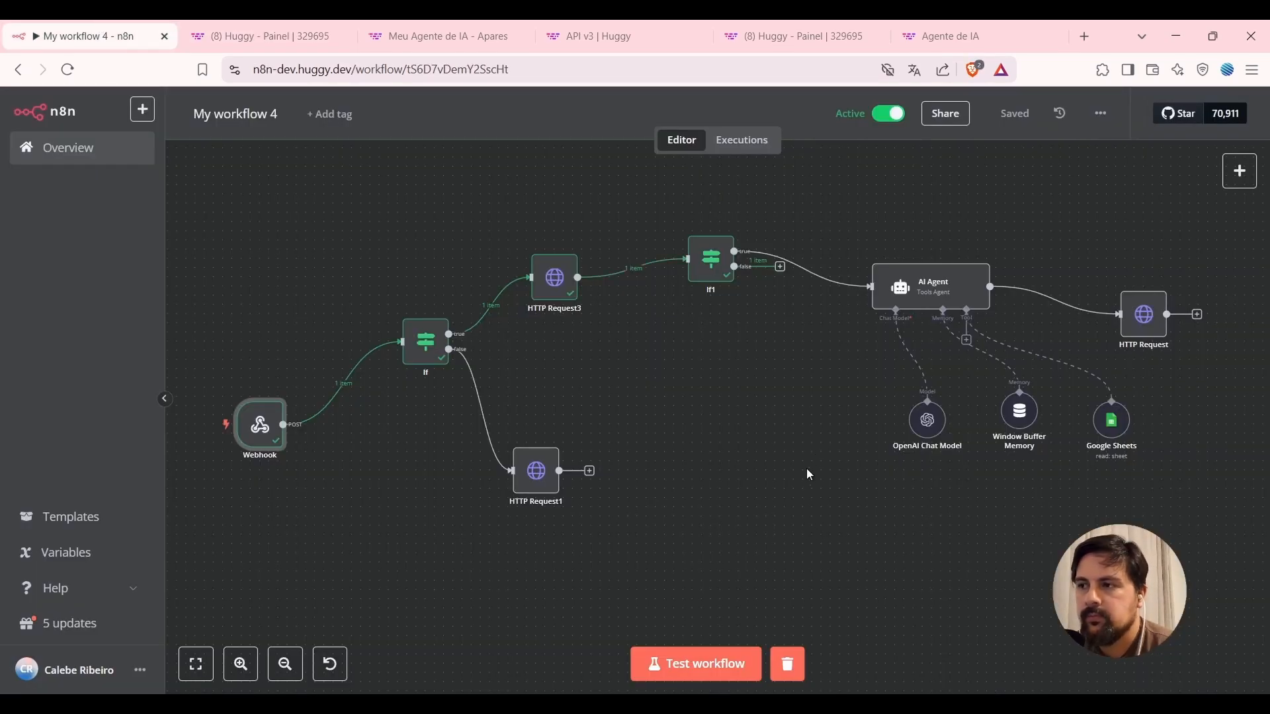